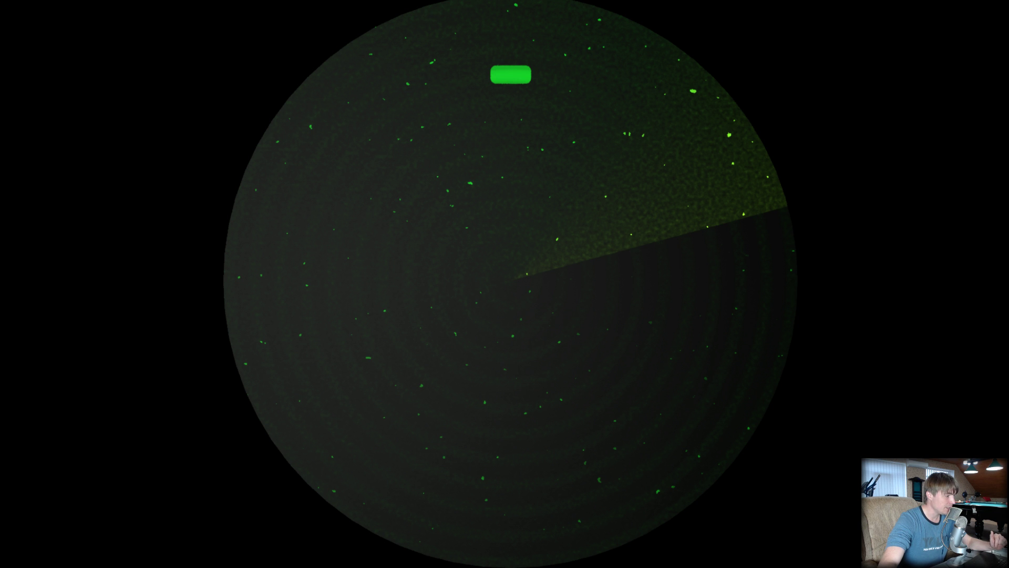
- Minimize the OBS window to get back to the Radar.mp4 player
click(188, 468)
click(188, 468)
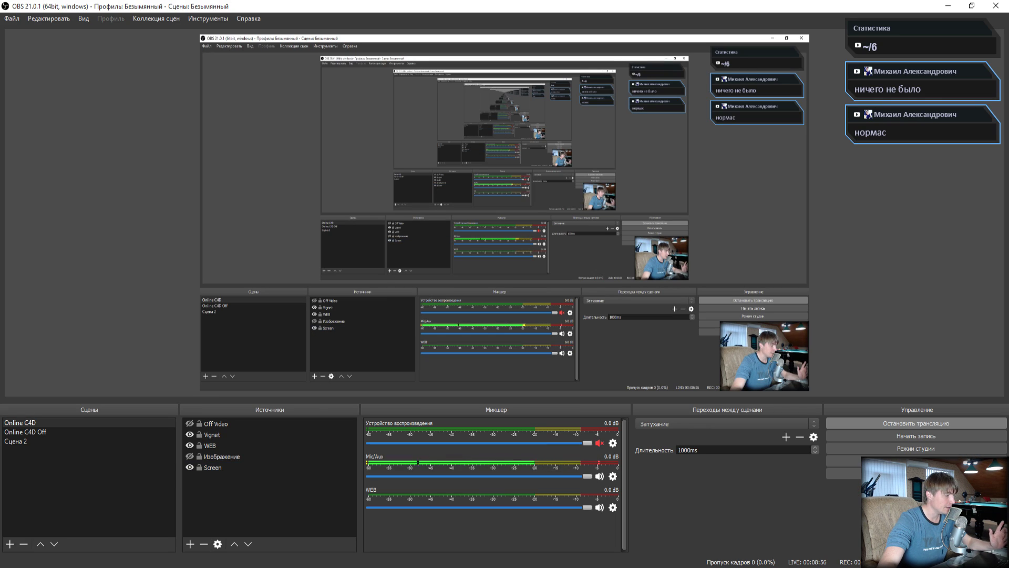
click(946, 7)
click(947, 8)
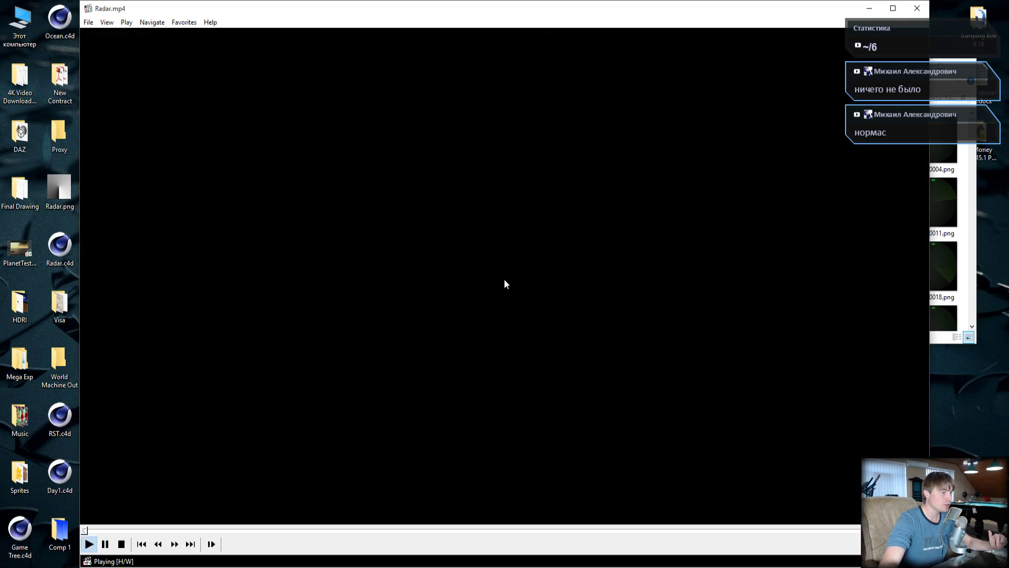
- Play Radar.mp4 in full screen to examine the rendered radar animation, and close the player
double_click(507, 287)
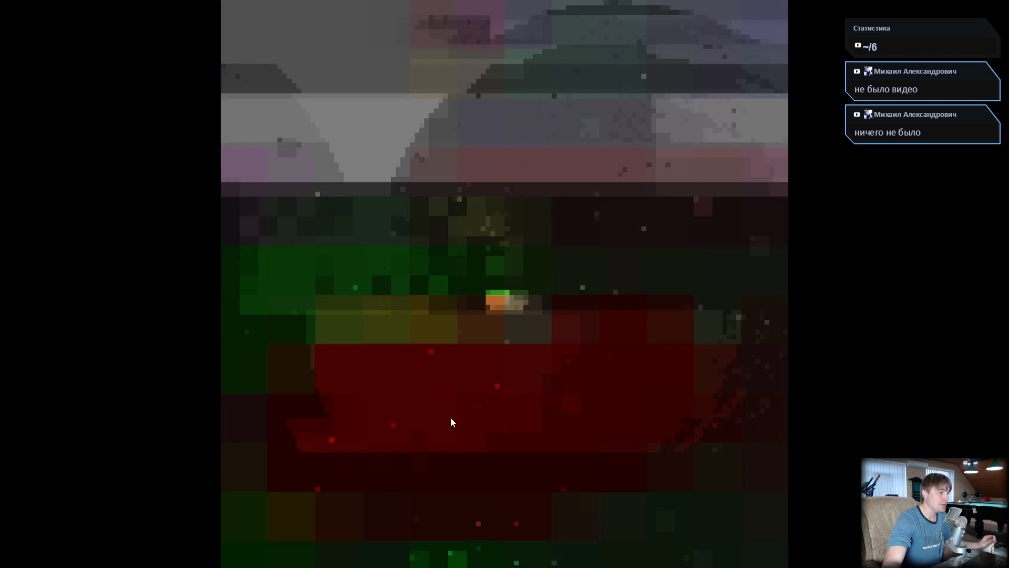
mouse_move(165, 564)
key(Escape)
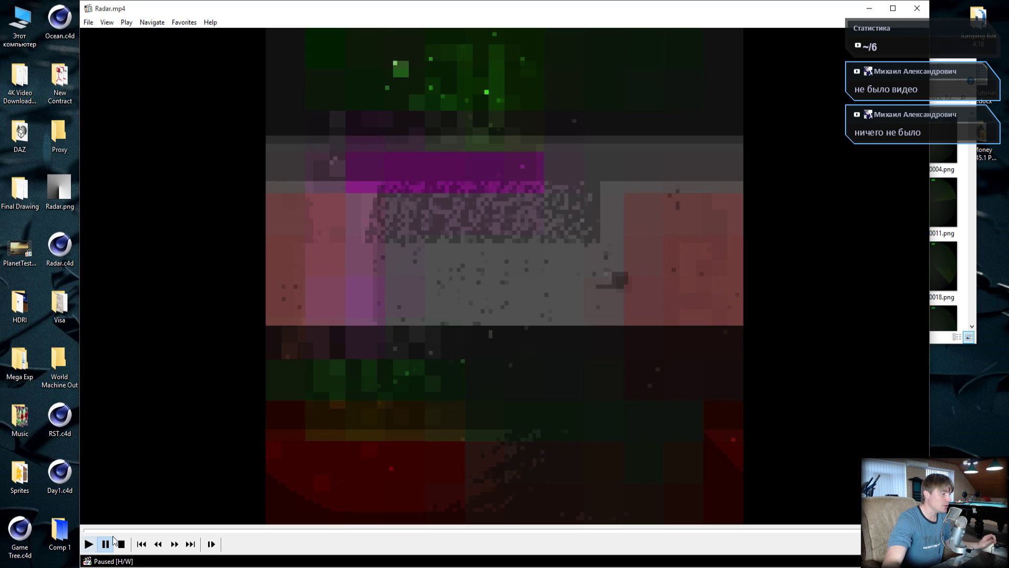
double_click(372, 385)
click(372, 385)
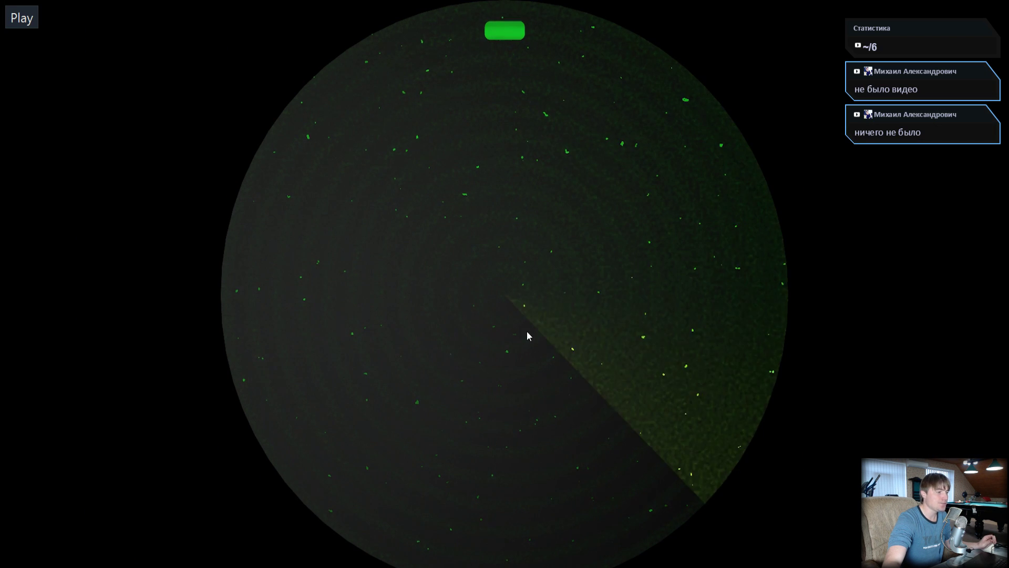
click(564, 420)
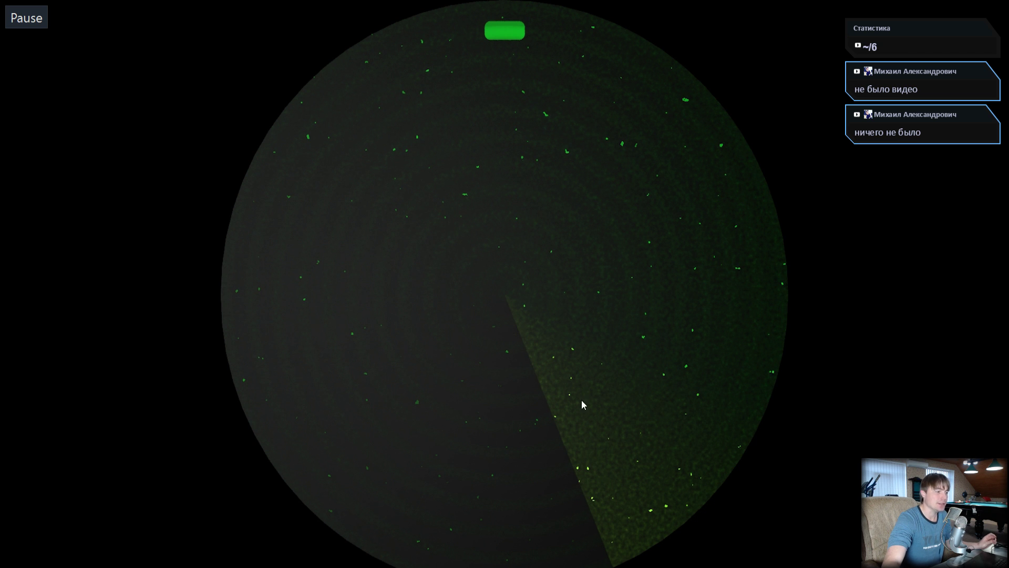
click(592, 190)
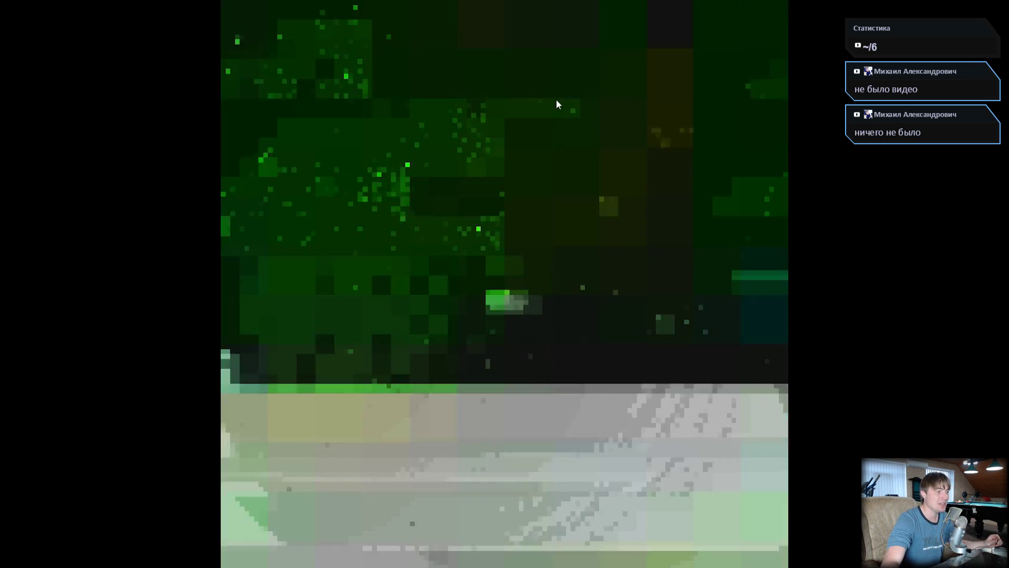
double_click(672, 270)
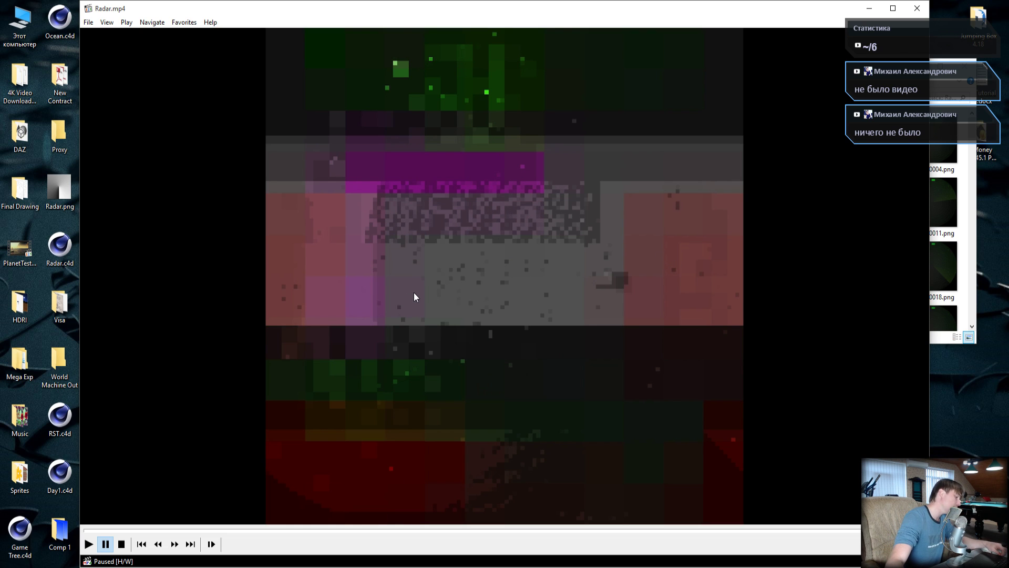
double_click(390, 262)
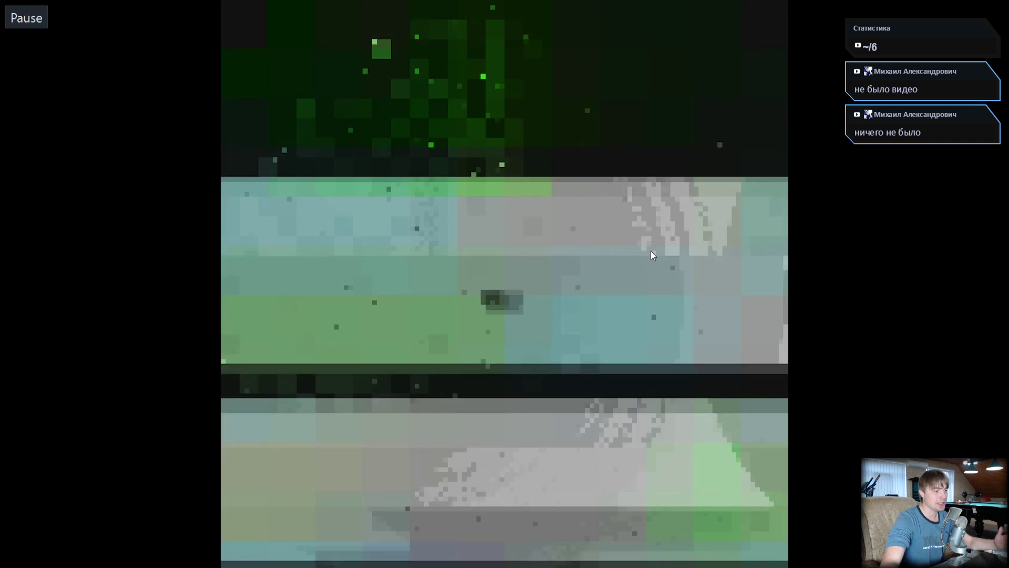
double_click(650, 251)
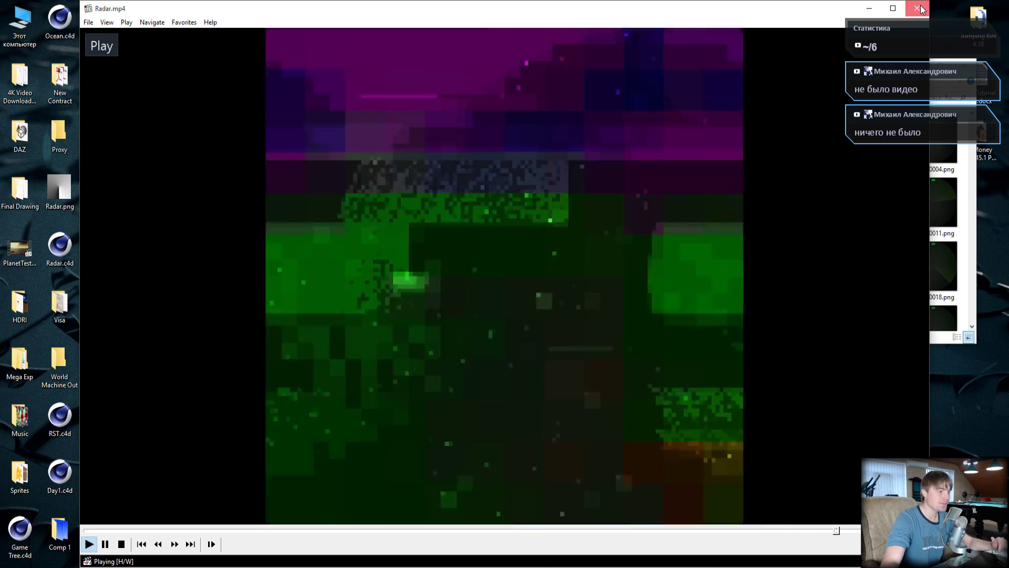
click(918, 9)
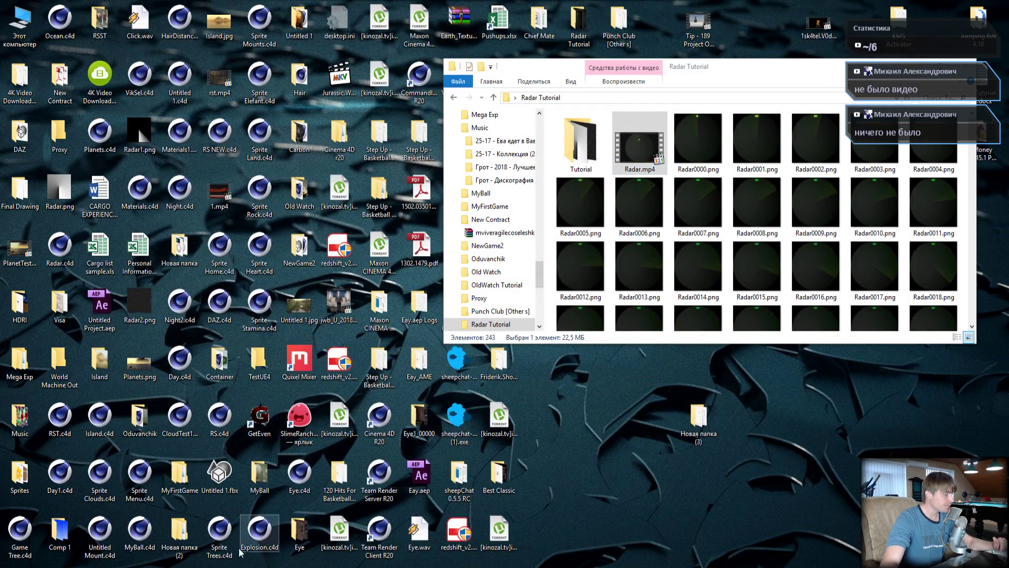
- Switch to the YouTube live dashboard in the browser and check the viewer preview of the stream
key(alt+Tab)
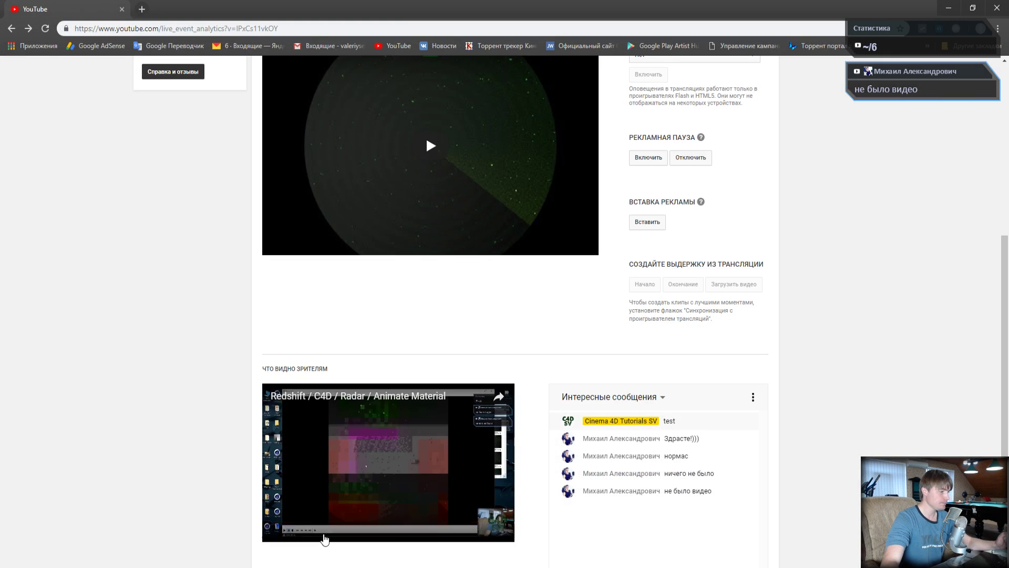
drag(314, 533, 316, 534)
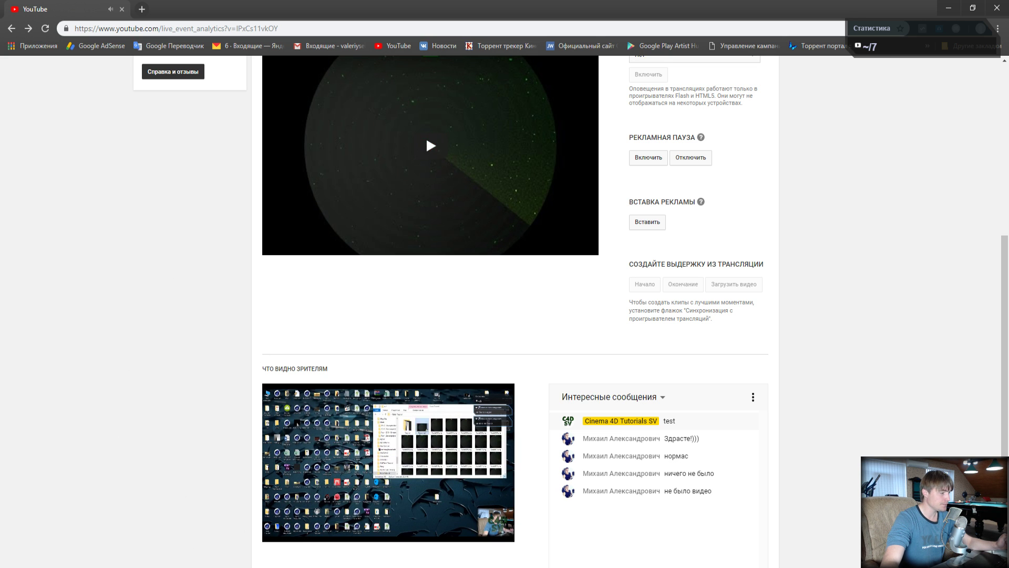
key(alt+Tab)
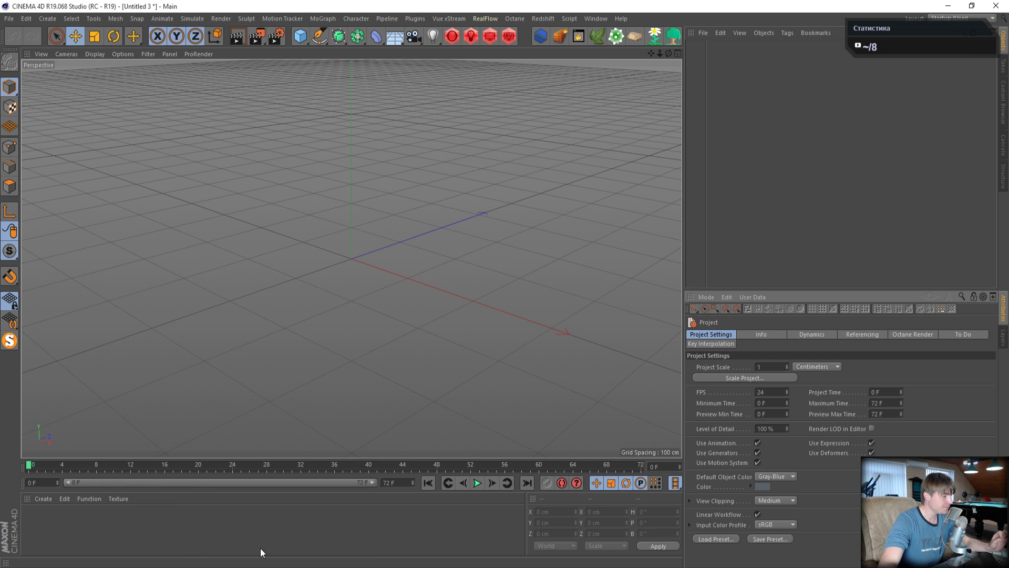
key(alt+Tab)
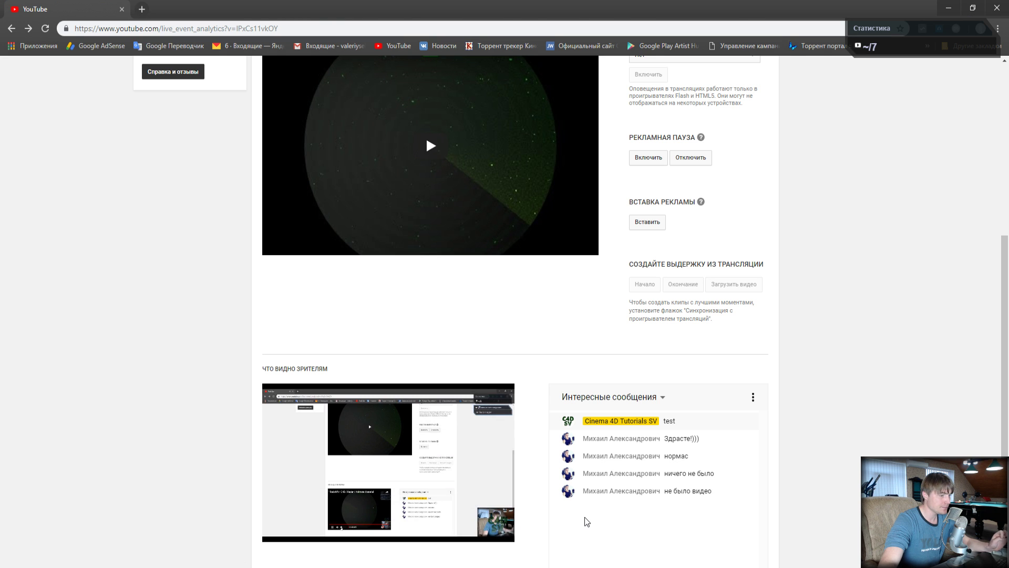
- Post the message "Can you see picture?" in the live stream chat
scroll(765, 446, down, 3)
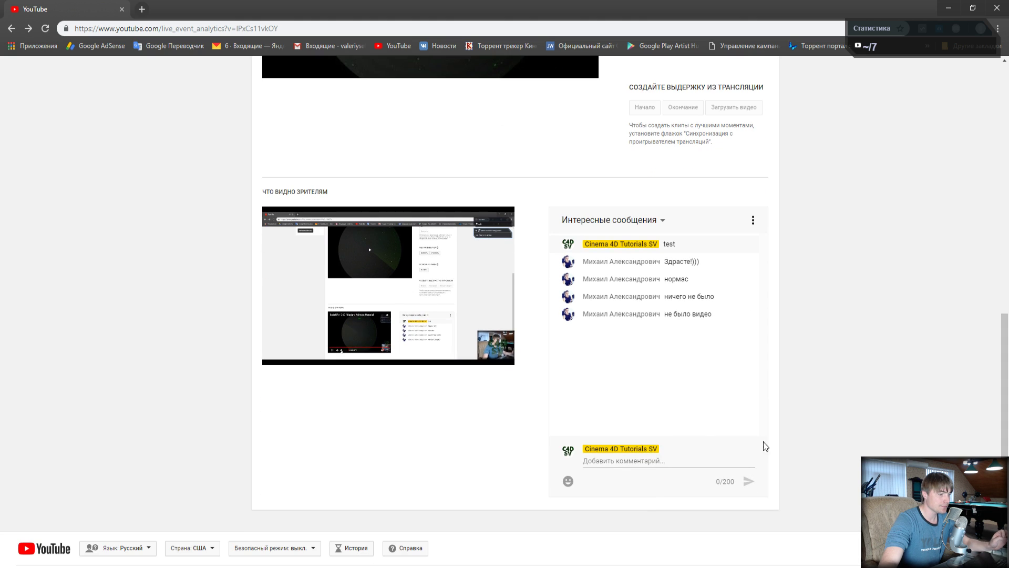
text(Can you s)
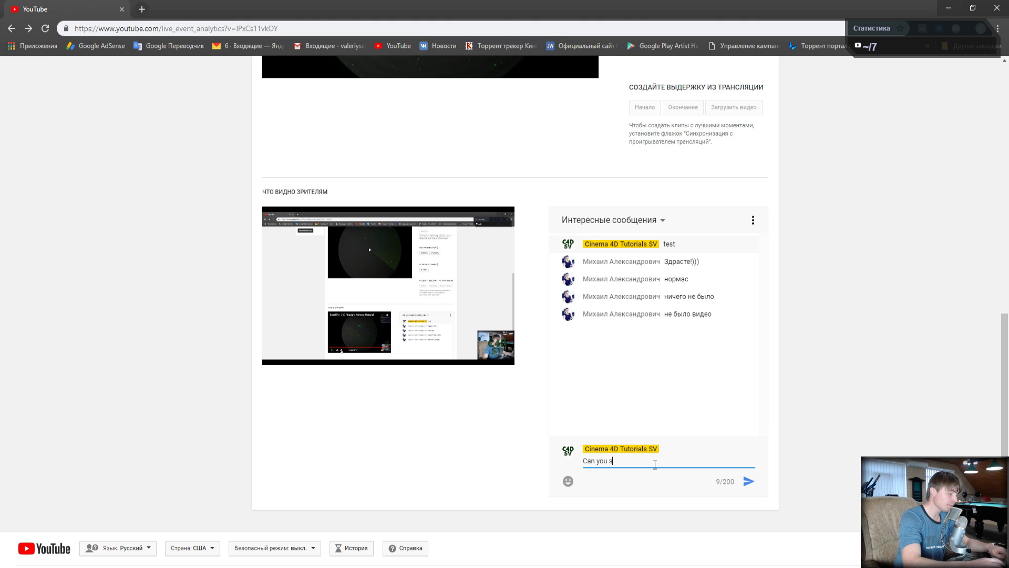
text(ee )
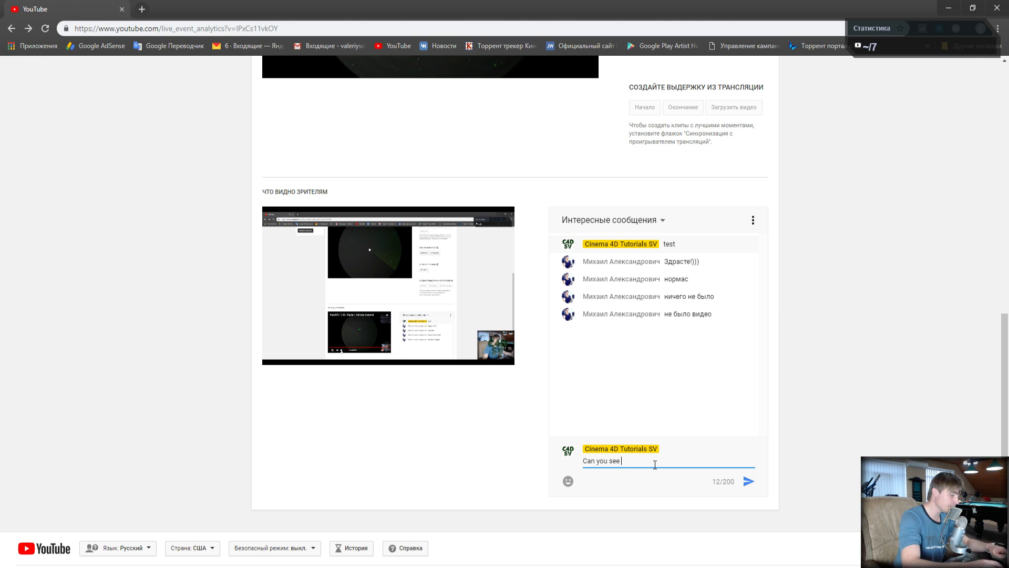
text(pictur)
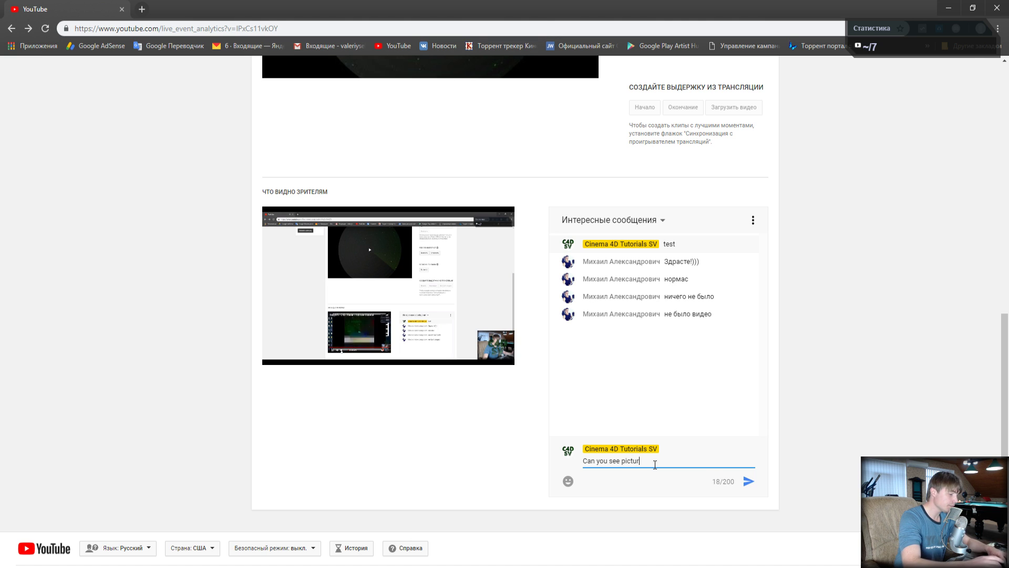
text(e)
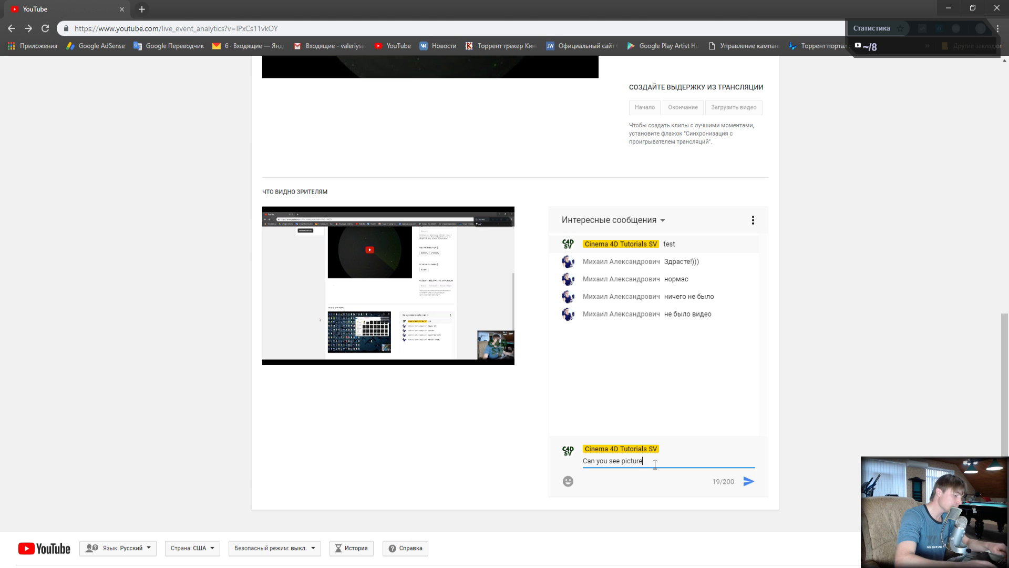
key(Return)
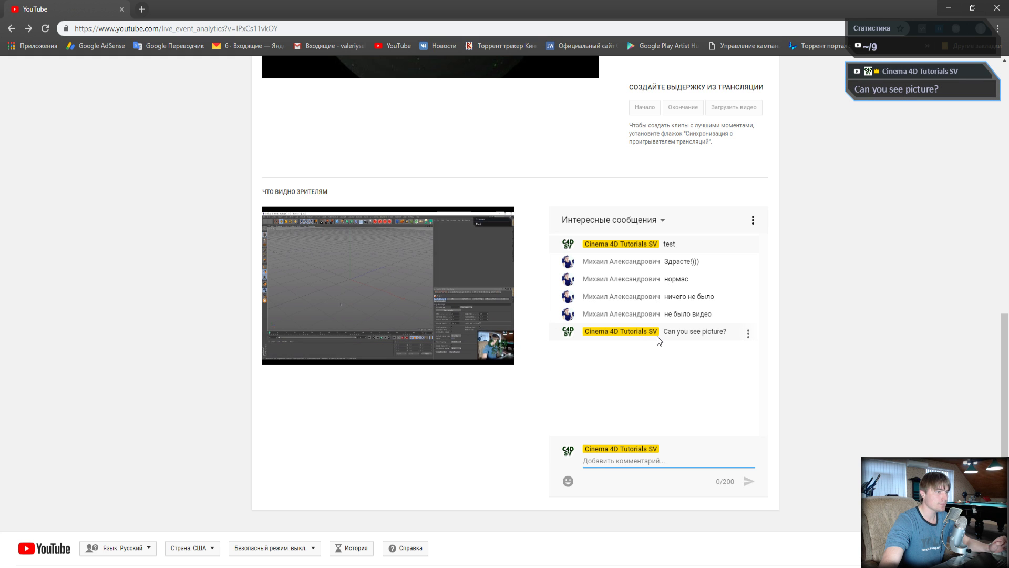
- Check the viewer preview, the chat replies and the broadcast status on the live dashboard
drag(1005, 381, 1004, 311)
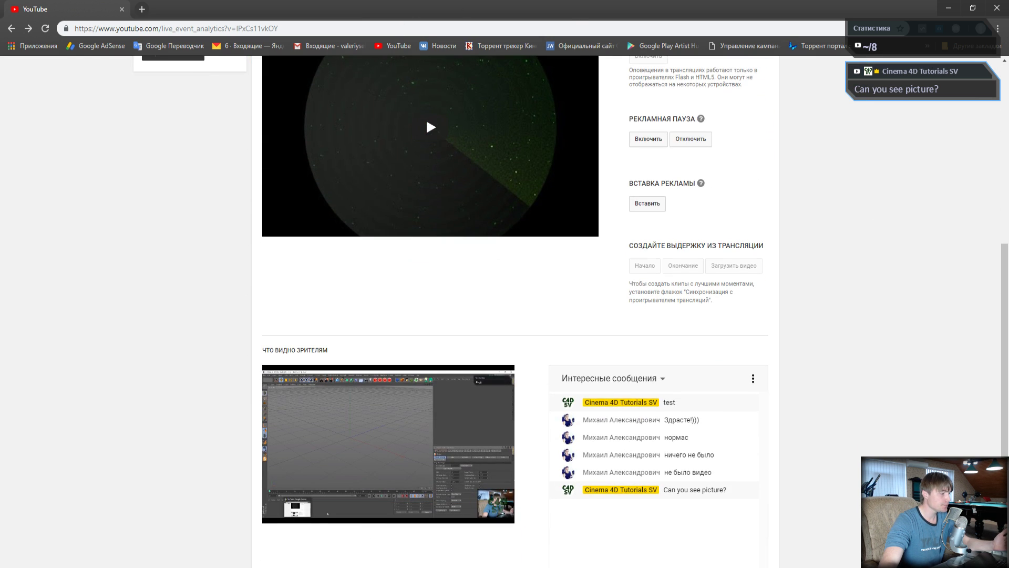
mouse_move(192, 567)
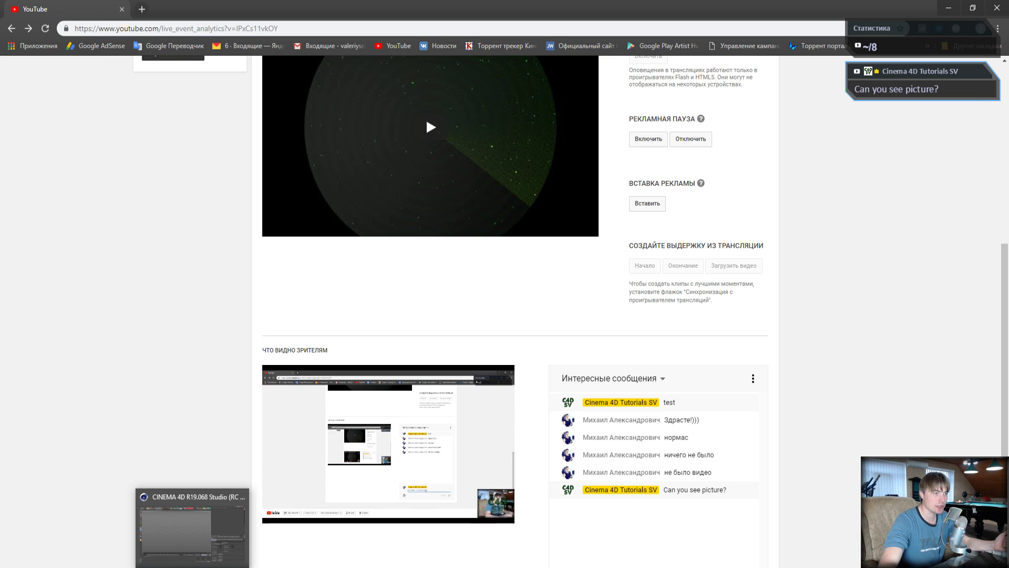
drag(1008, 354, 1008, 441)
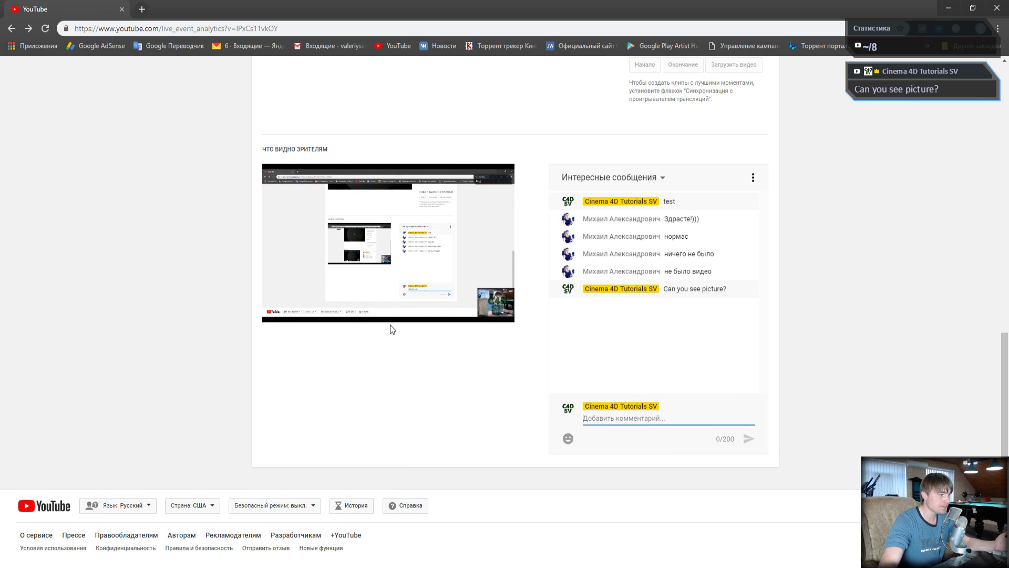
mouse_move(326, 316)
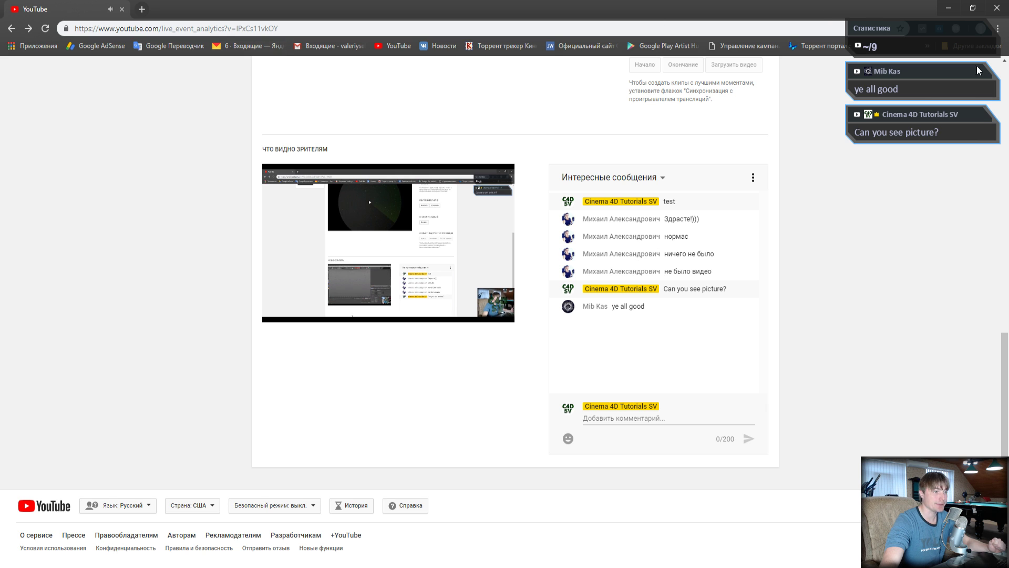
drag(1004, 401, 1004, 45)
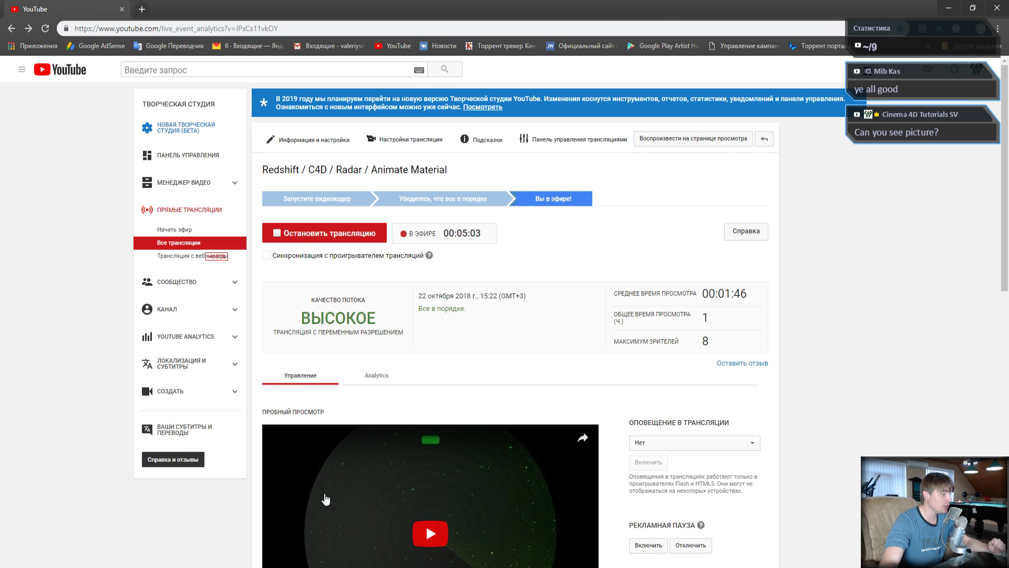
- Switch to Cinema 4D, set the project's maximum time to 240 frames and extend the preview range to frame 240
click(218, 561)
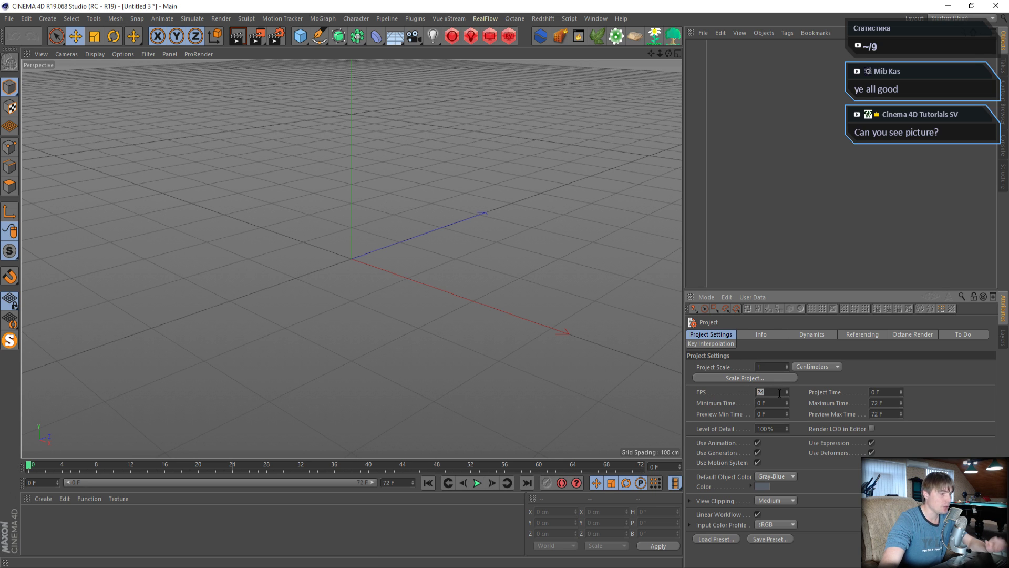
drag(404, 484, 329, 482)
text(24)
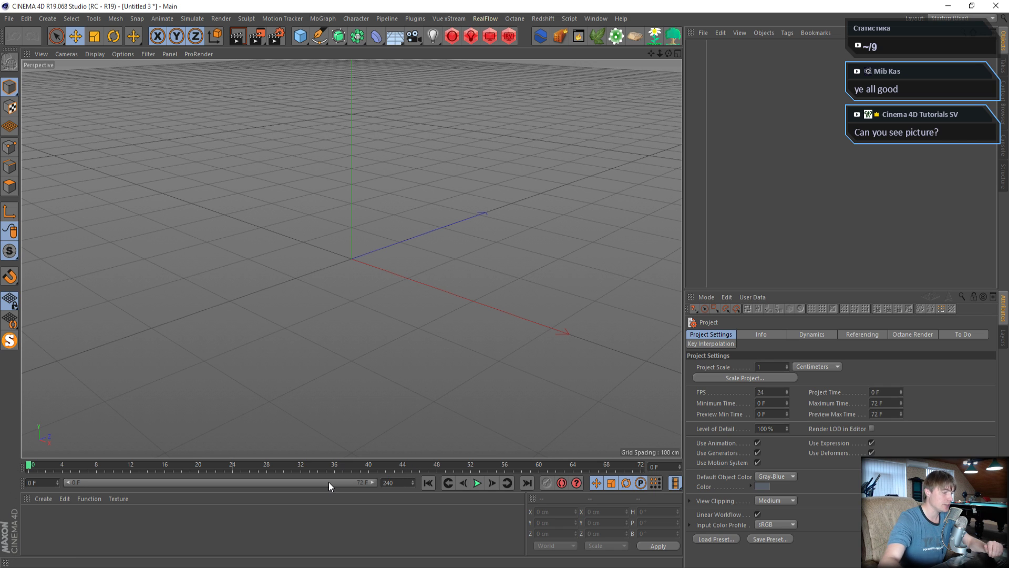
text(0)
key(Return)
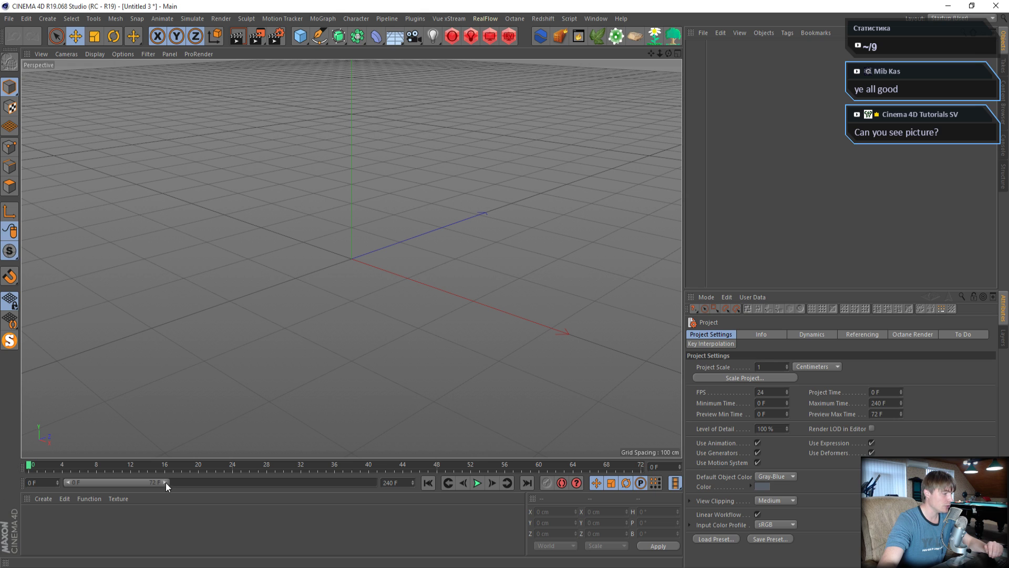
drag(165, 483, 404, 502)
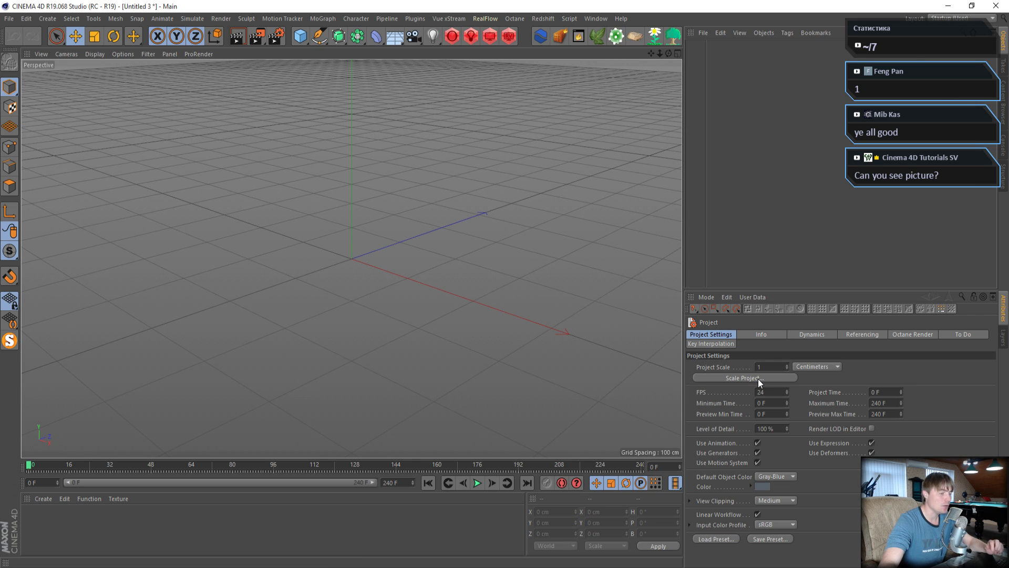
- In the render settings, choose Redshift as the renderer and set the progressive rendering passes to 32
click(269, 39)
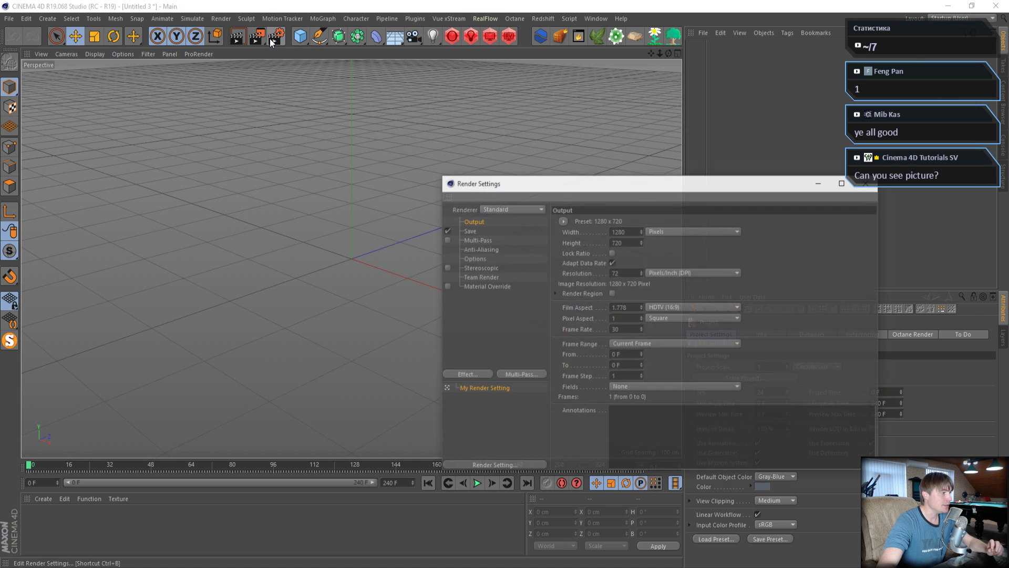
click(496, 209)
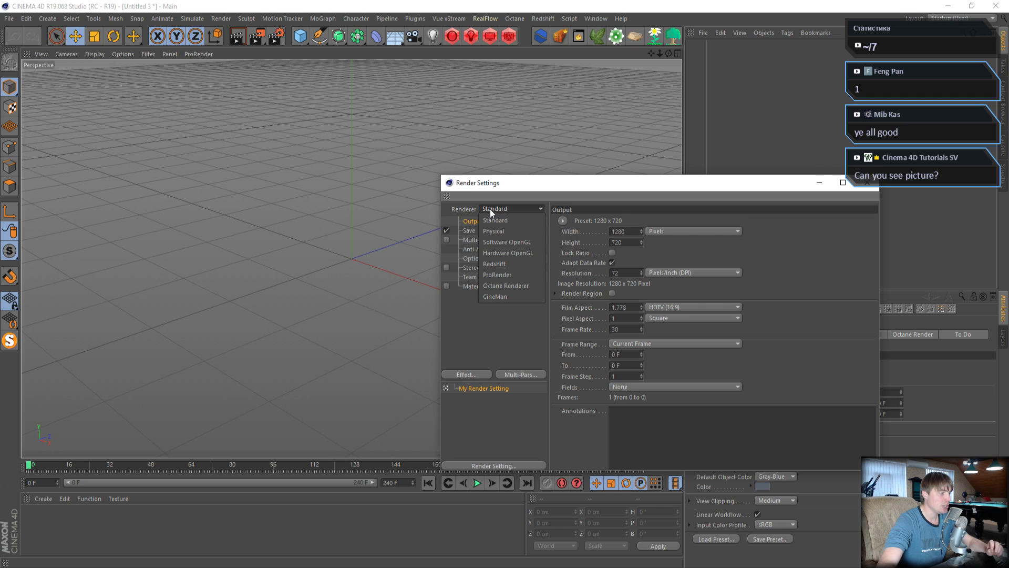
click(492, 263)
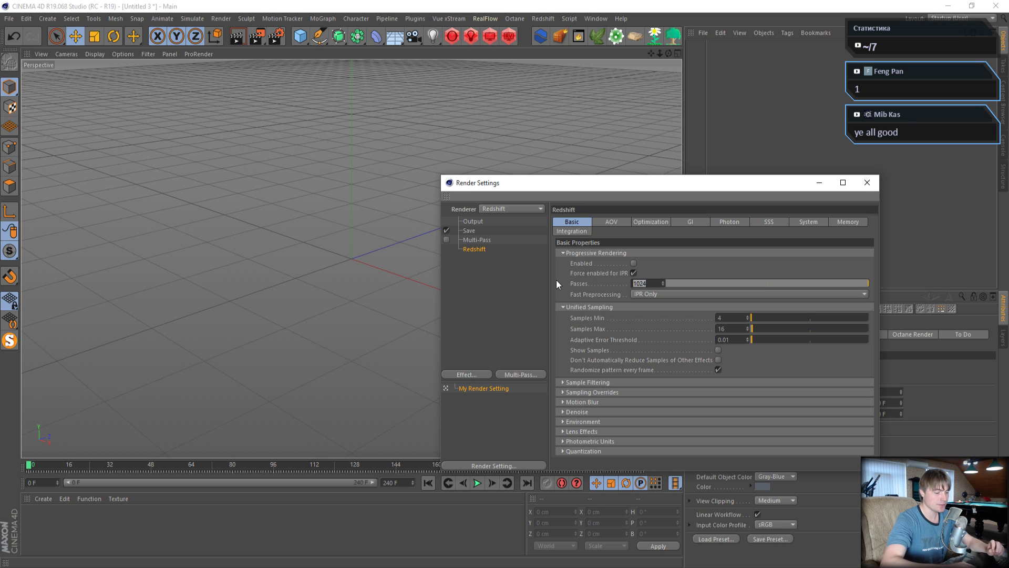
text(32)
key(Return)
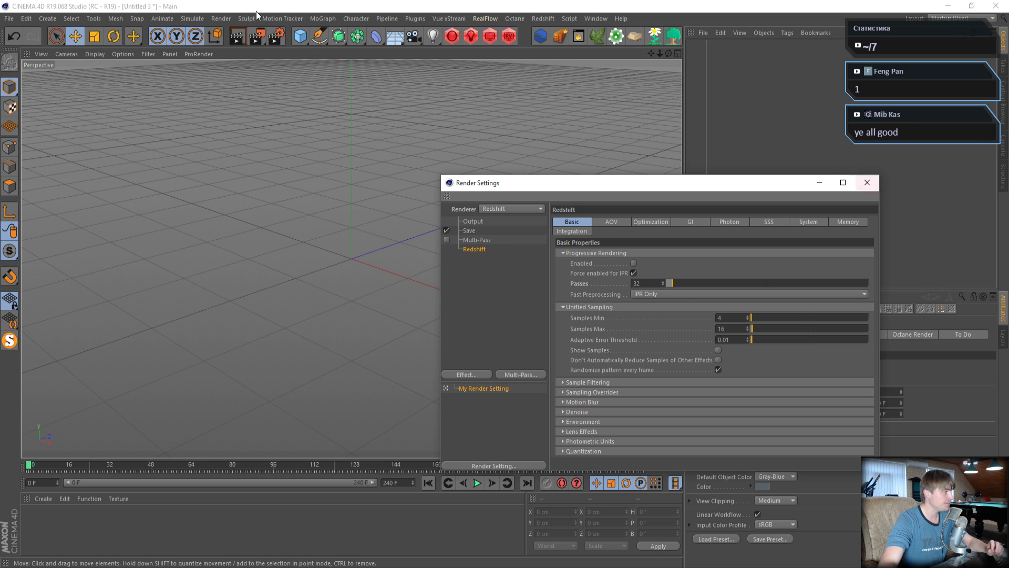
- Check the Redshift version and CUDA devices in the renderer preferences, and close the preferences and render settings
click(26, 18)
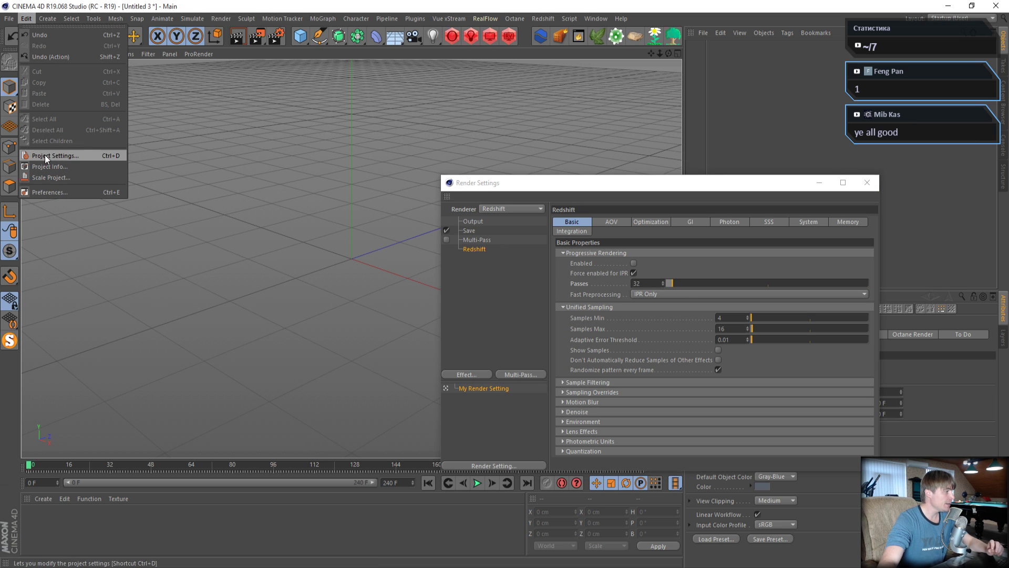
click(35, 193)
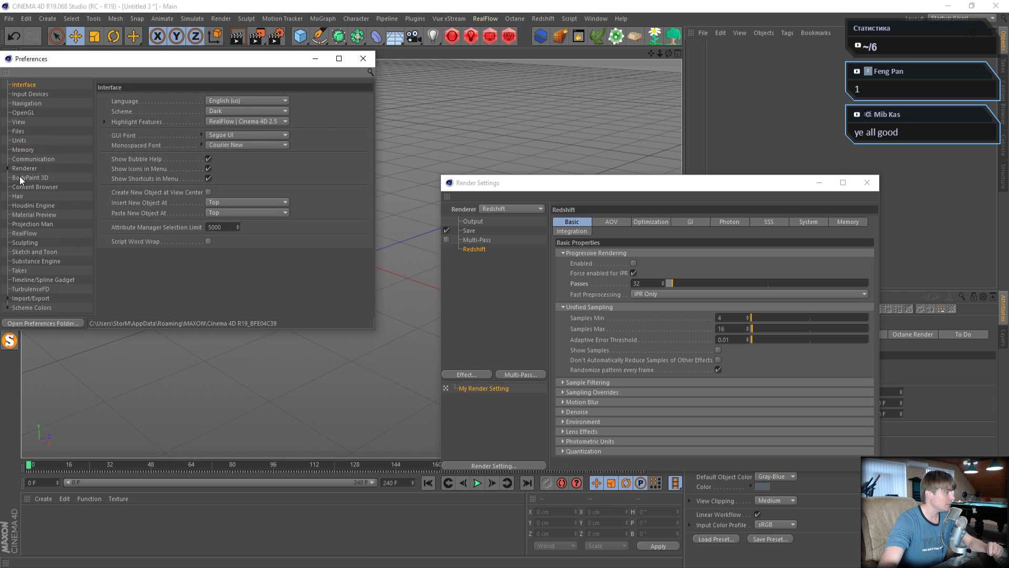
click(6, 168)
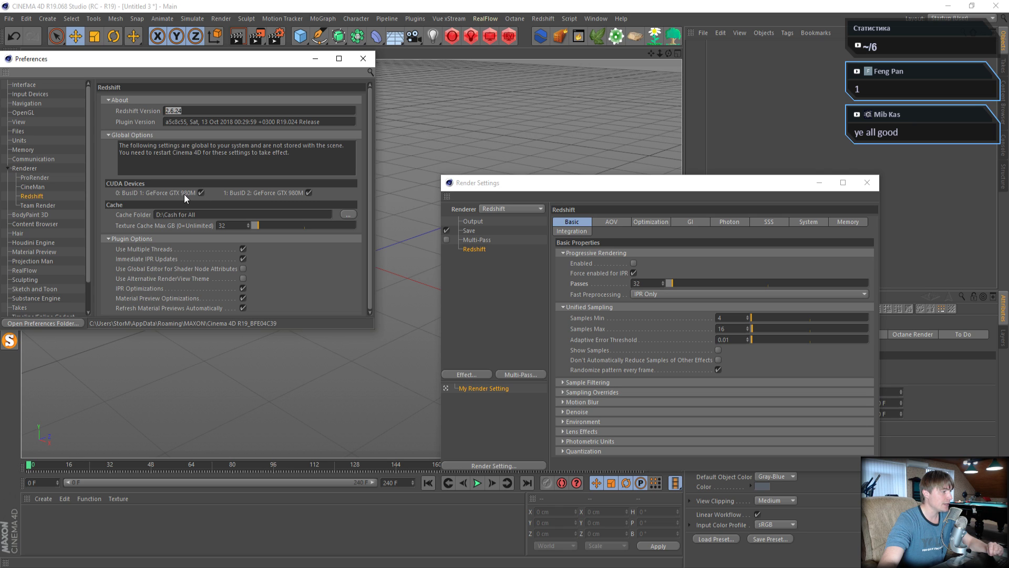
click(369, 59)
click(867, 183)
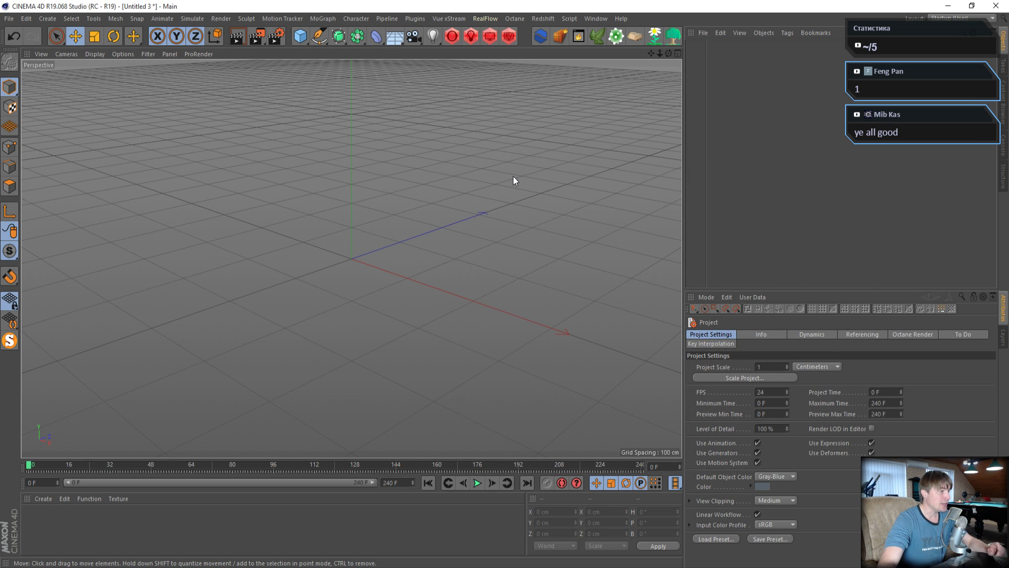
- Add a plane and set its width and height to 1024 cm
click(297, 41)
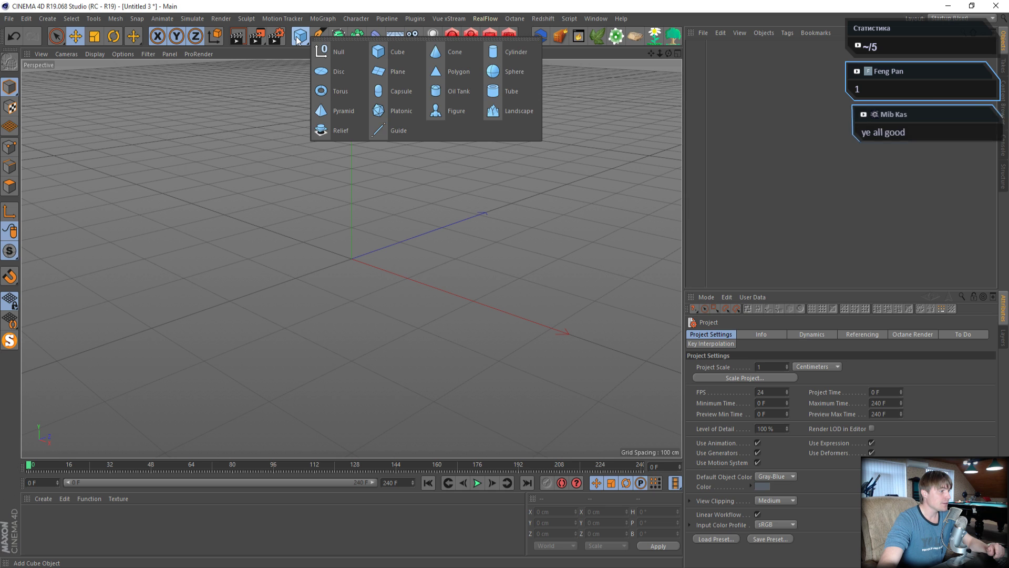
click(409, 75)
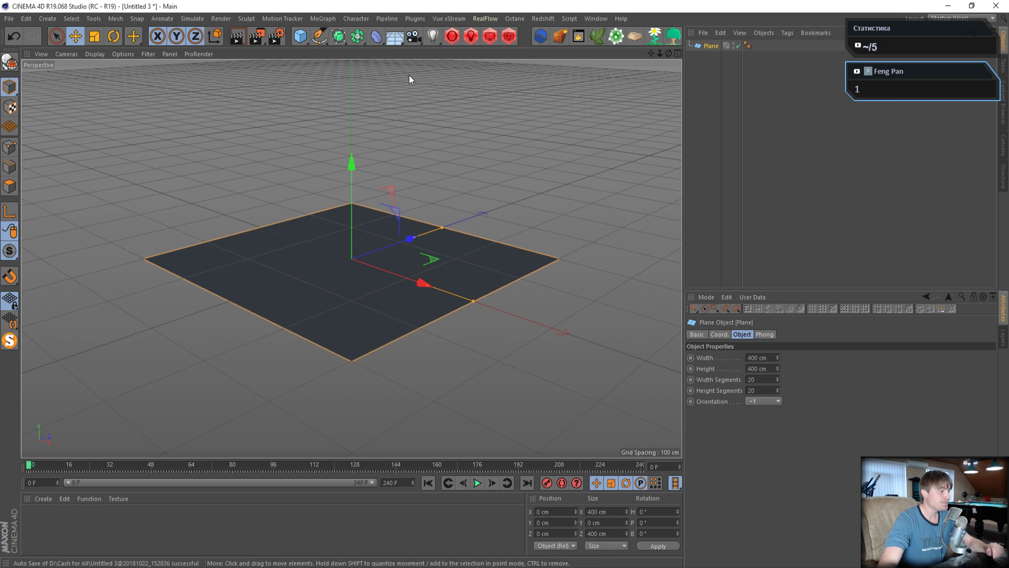
click(760, 358)
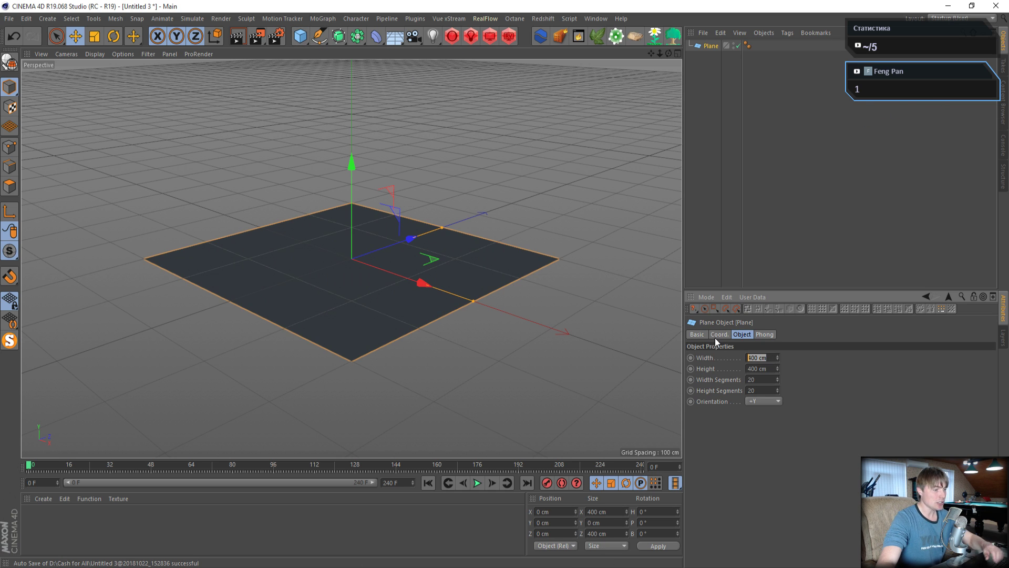
text(1024)
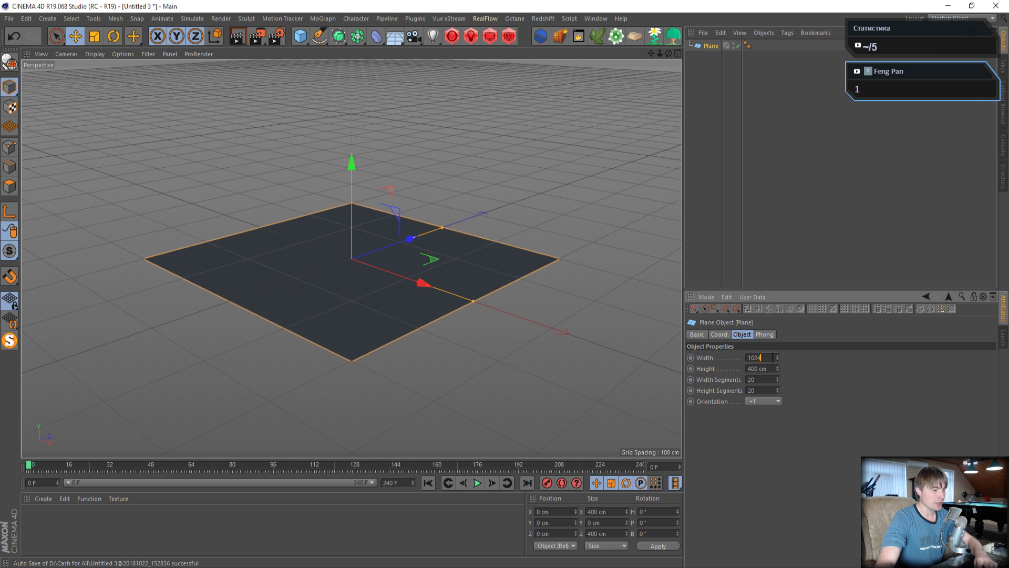
key(Tab)
text(1)
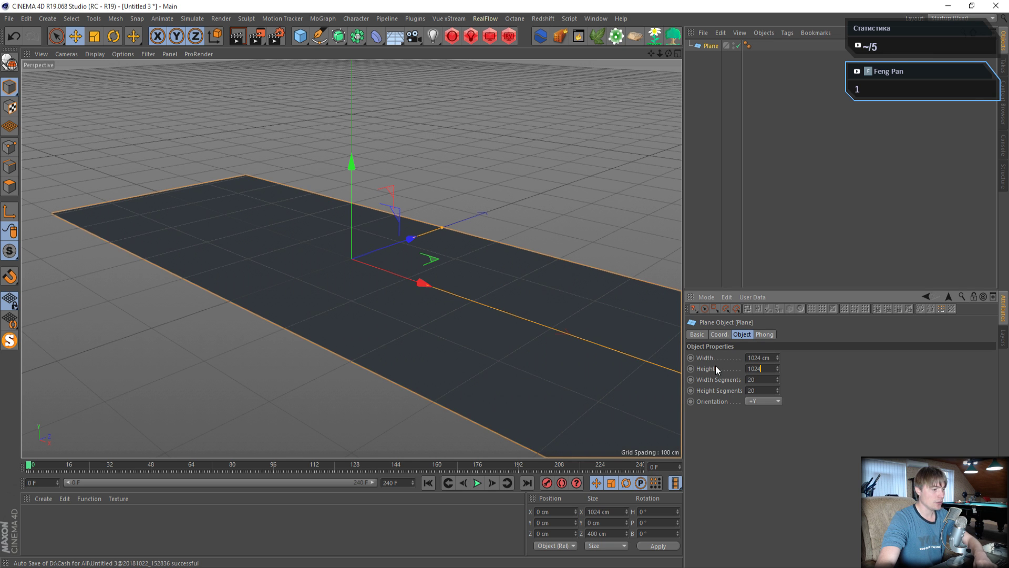
text(024)
key(Return)
- Reduce the plane's width and height segments to 1 each
alt+drag(571, 196, 499, 311)
click(756, 380)
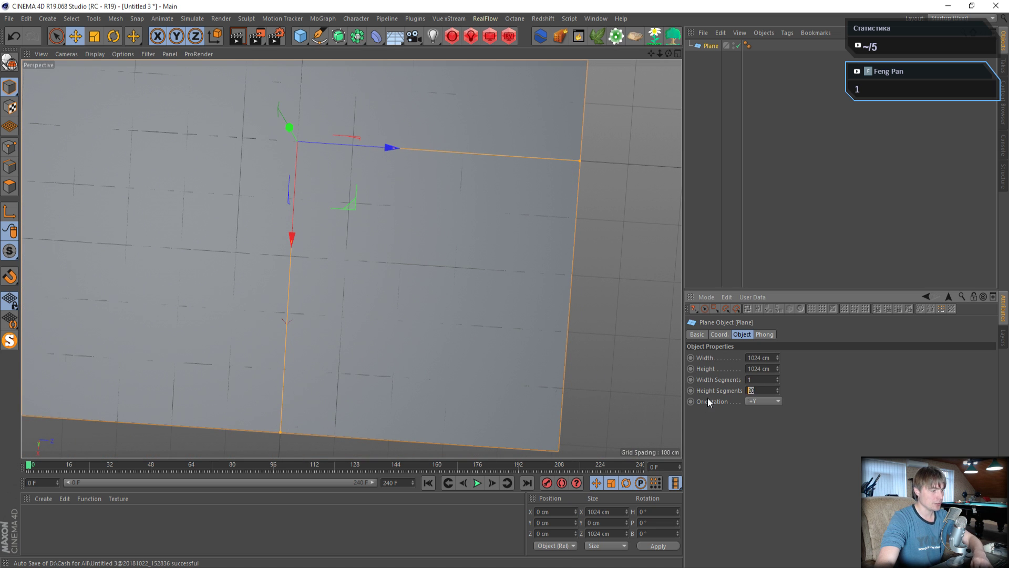
text(1)
key(Return)
- Add a camera looking down on the plane and make it the active scene camera
drag(651, 54, 351, 259)
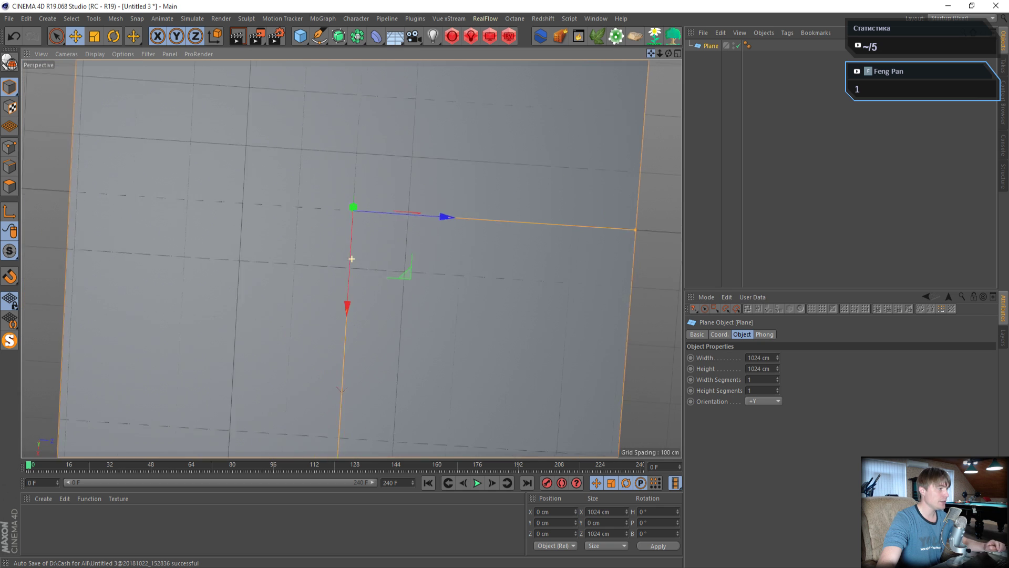
click(413, 36)
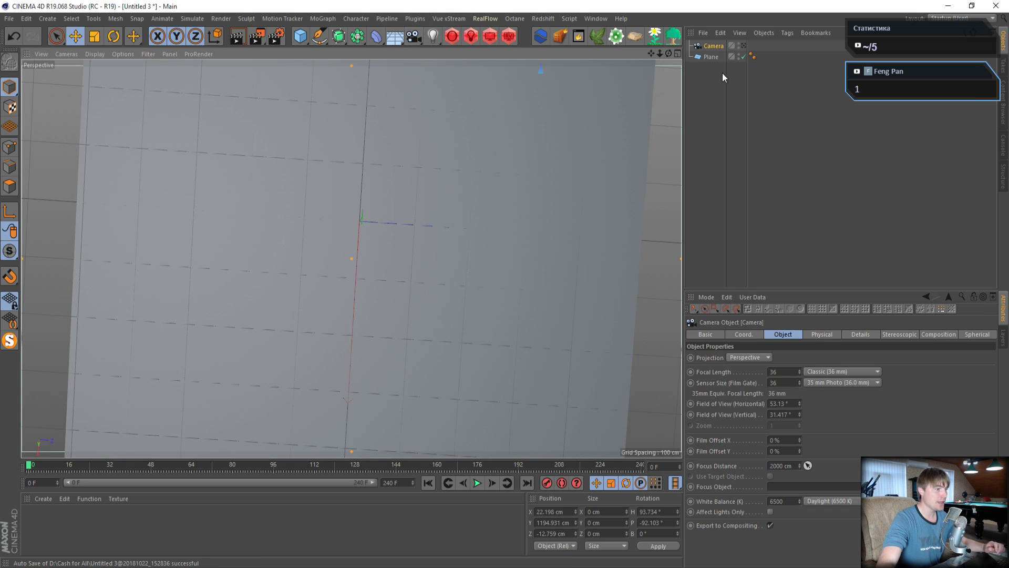
click(743, 46)
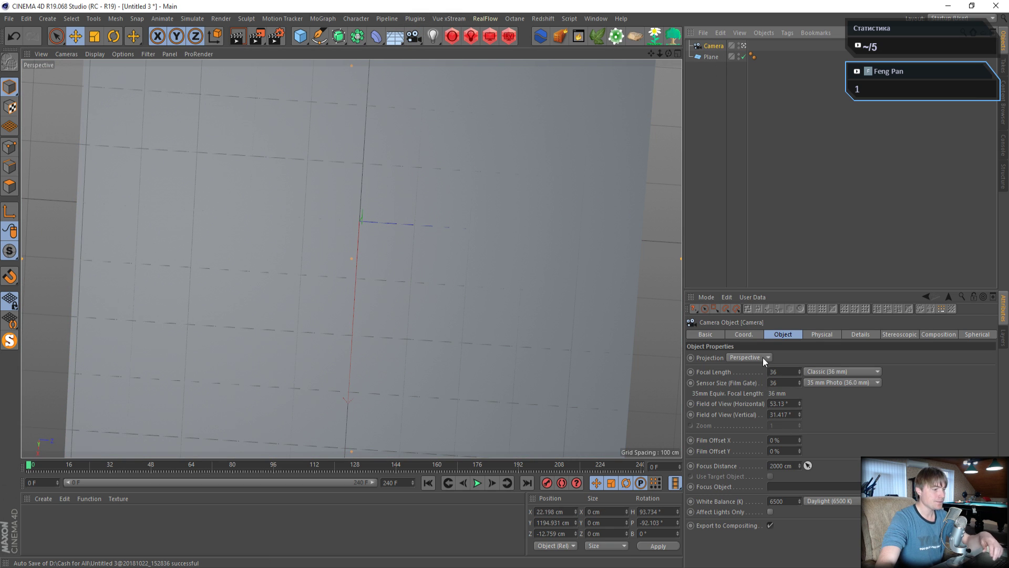
- Set the camera's position to X 0, Y 1024 and Z 0 cm
click(745, 334)
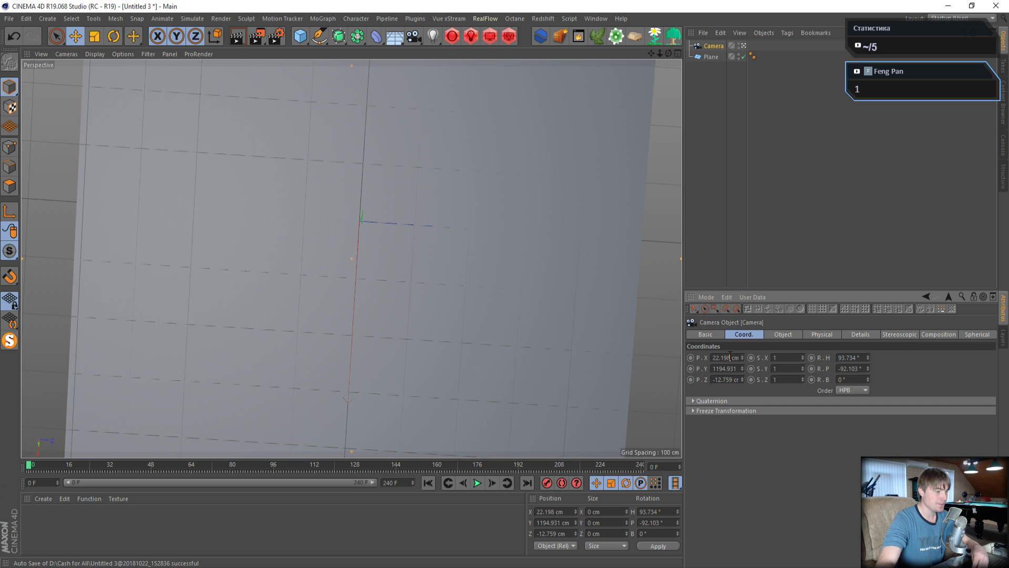
double_click(729, 358)
text(0)
key(Return)
double_click(721, 380)
text(0)
key(Return)
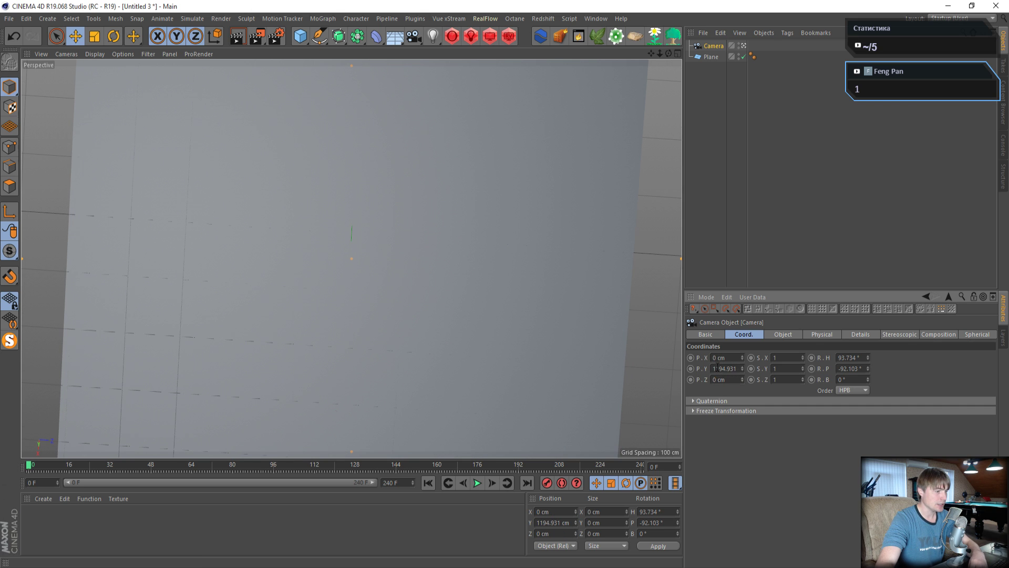
double_click(718, 367)
text(1024)
key(Return)
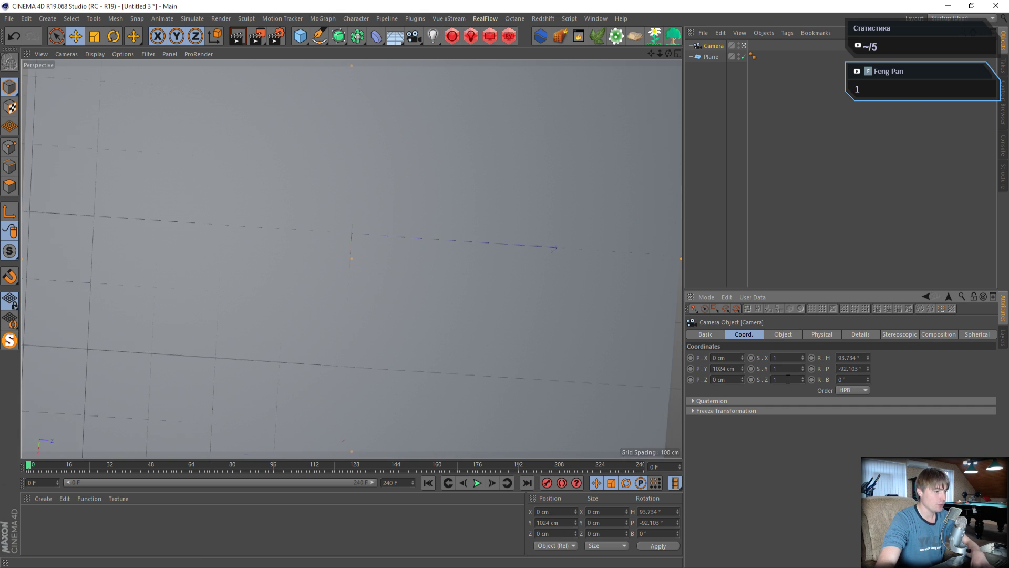
- Set the camera's heading to 0° and its pitch to -90° so it points straight down
double_click(849, 357)
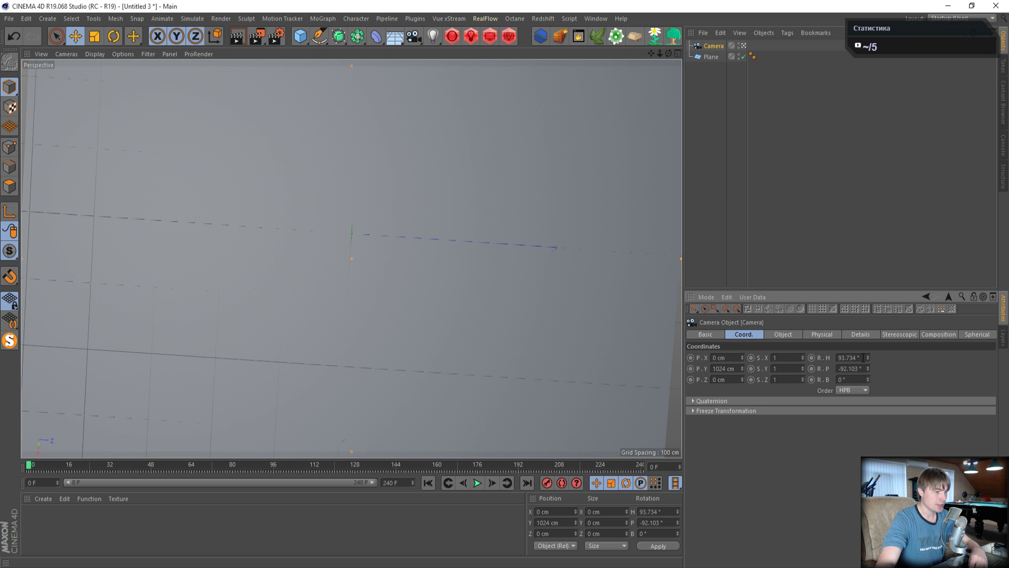
text(0)
key(Return)
double_click(849, 369)
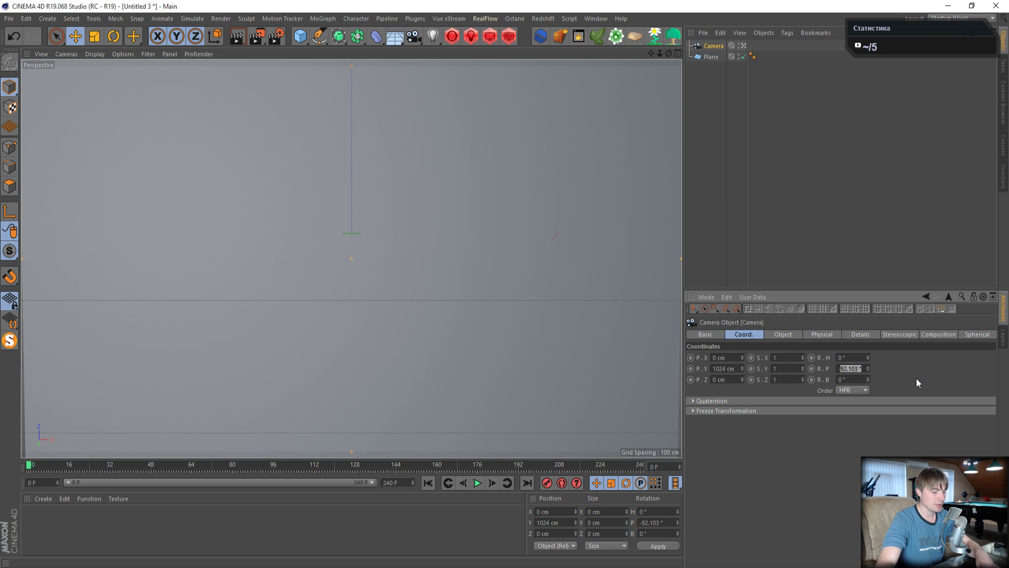
text(-90)
key(Return)
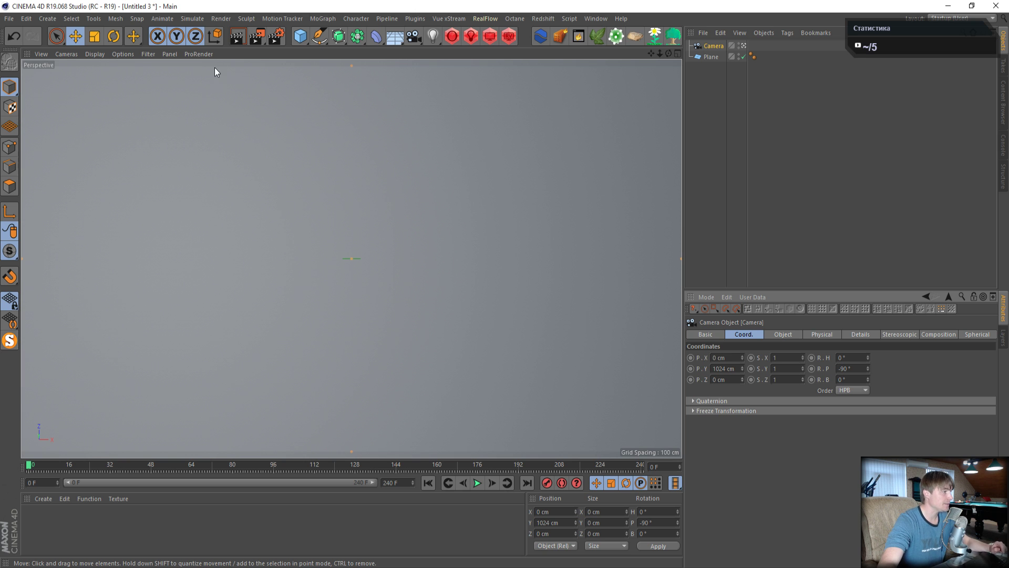
- Set the render output to 1024 x 1024 pixels and close the render settings
click(276, 36)
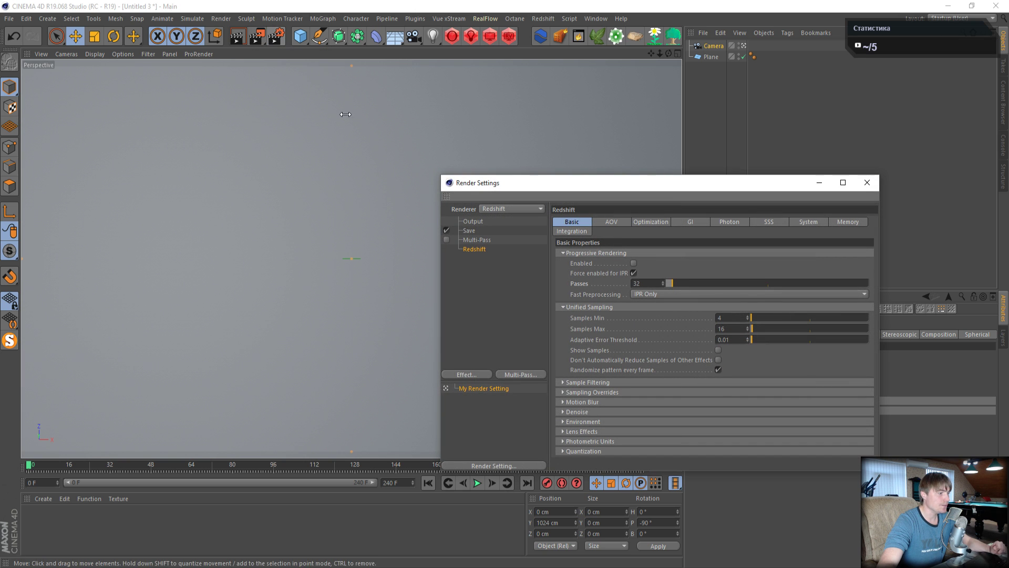
click(474, 223)
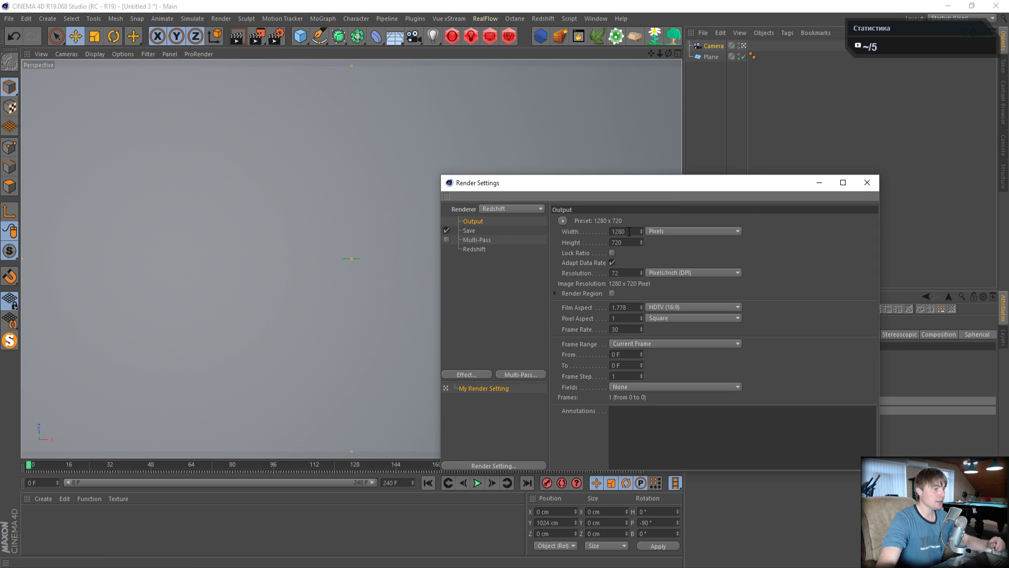
text(1024)
drag(641, 242, 555, 242)
text(1024)
key(Return)
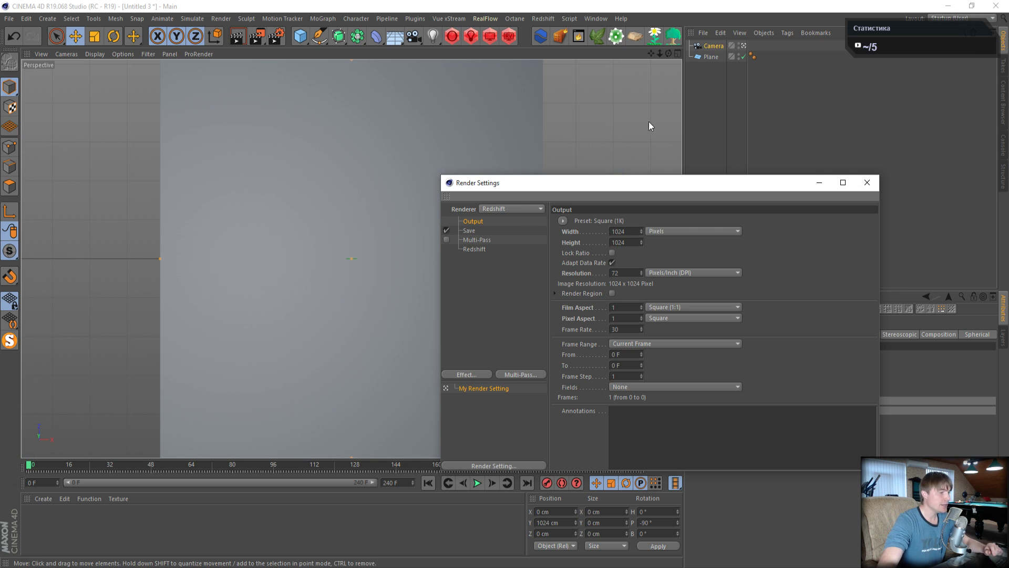
click(868, 182)
- Start the interactive preview render in the Redshift RenderView, enlarge its window slightly and close it
click(509, 36)
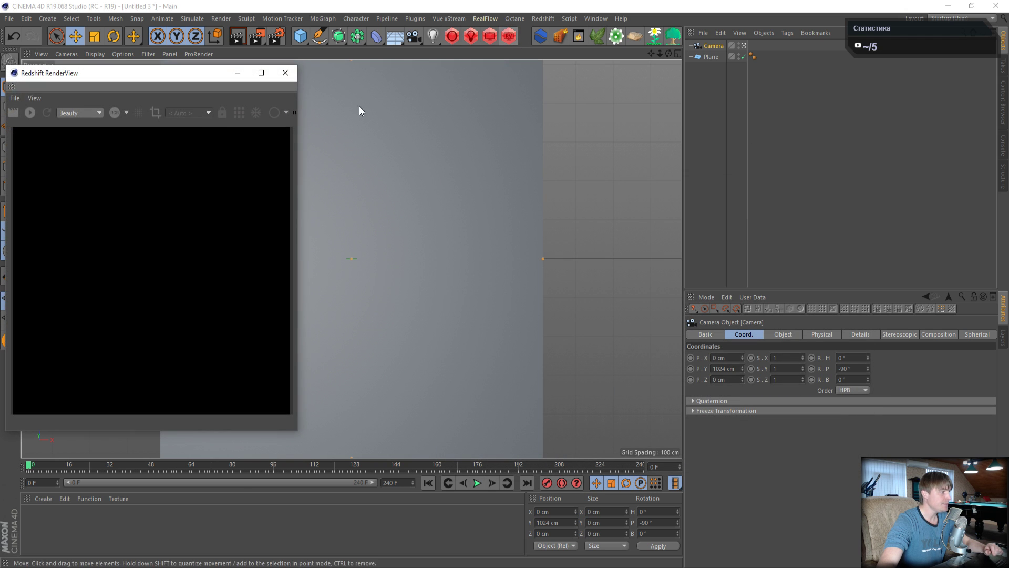
click(28, 115)
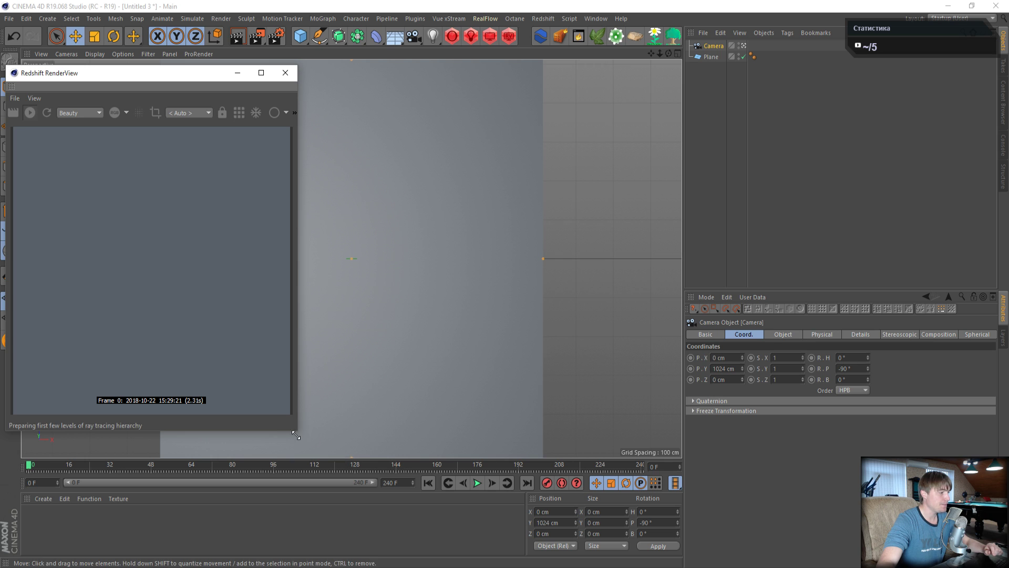
drag(296, 436, 321, 453)
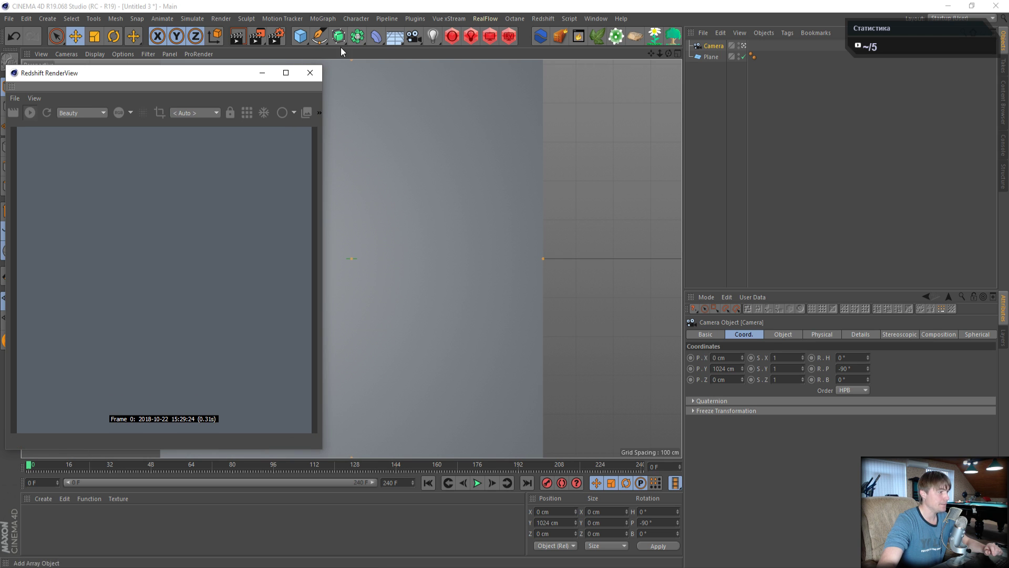
click(310, 73)
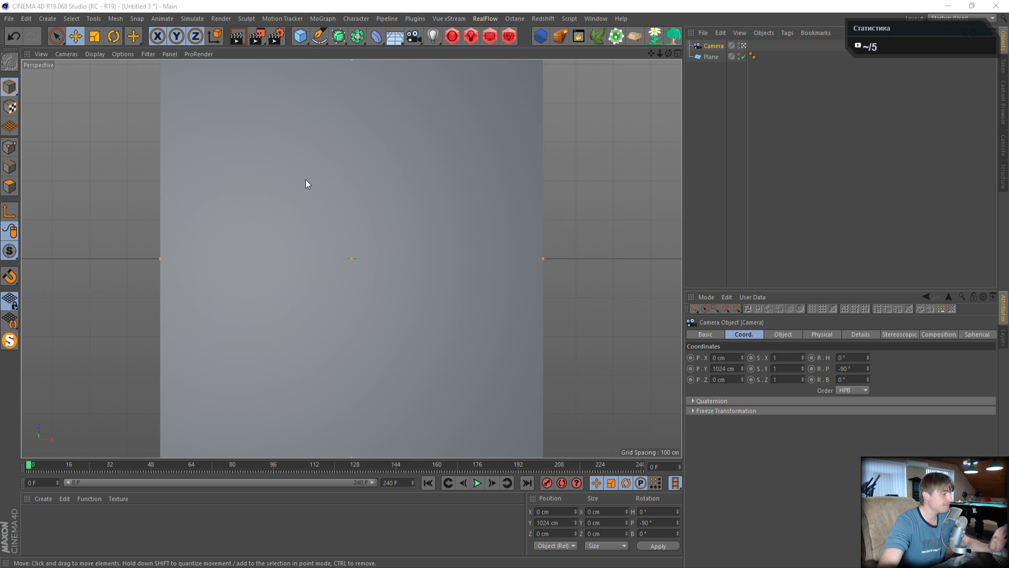
- Create a Redshift material and assign it to the plane
click(48, 499)
mouse_move(62, 421)
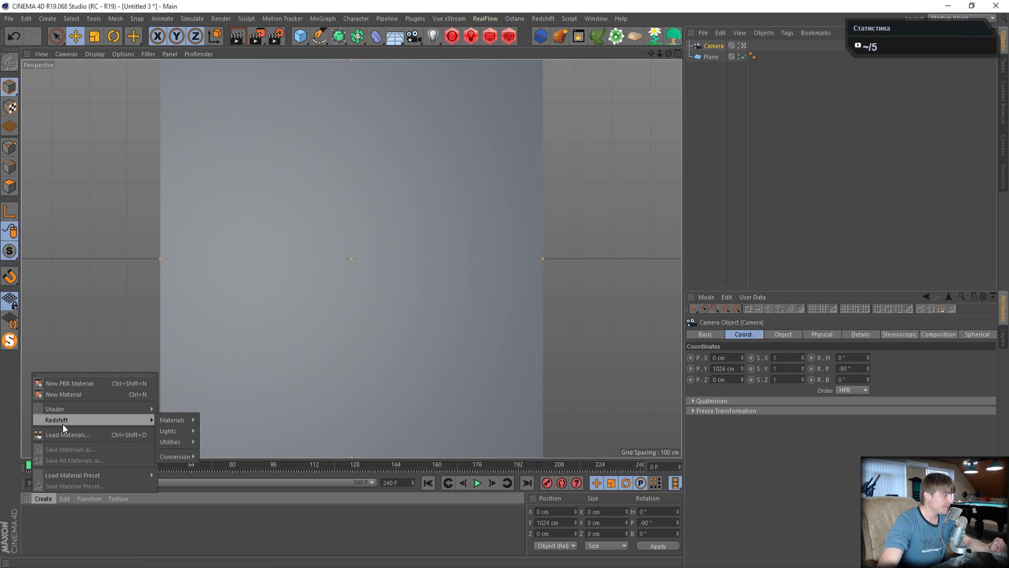
mouse_move(164, 419)
click(225, 420)
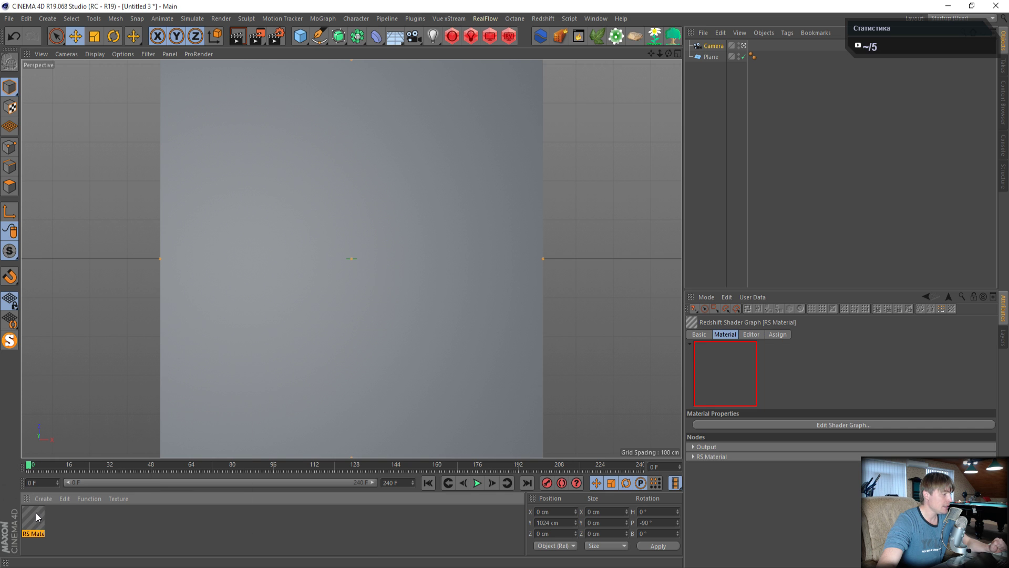
drag(36, 521, 368, 278)
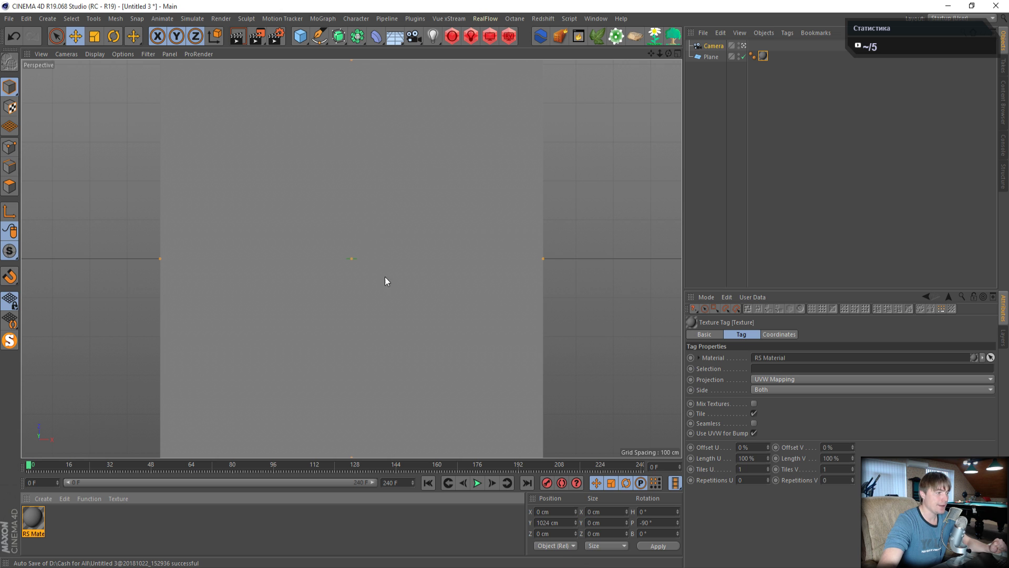
- Reopen the Redshift RenderView and open the RS Material's shader graph, arranging the windows side by side
click(516, 39)
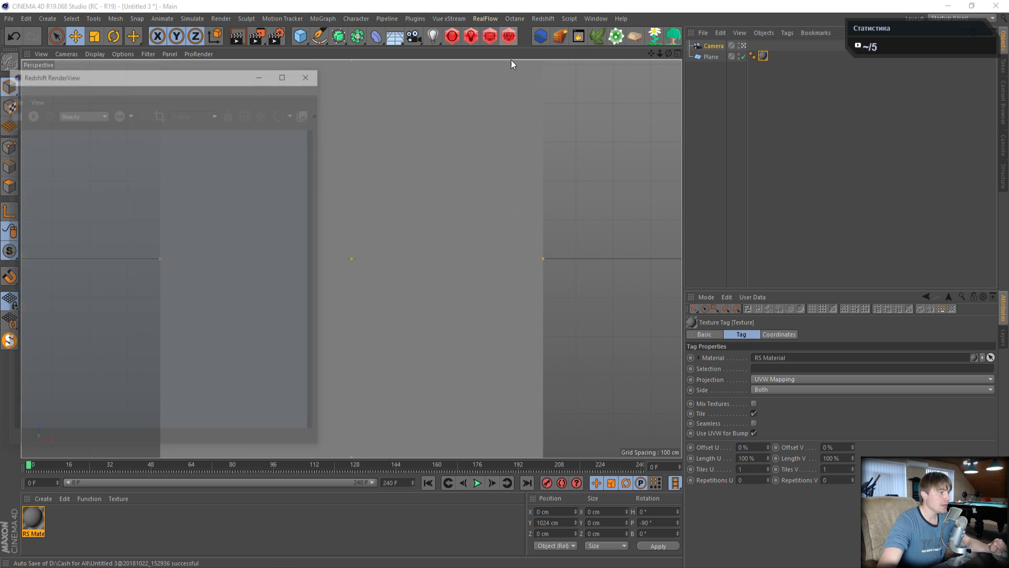
drag(55, 69, 57, 34)
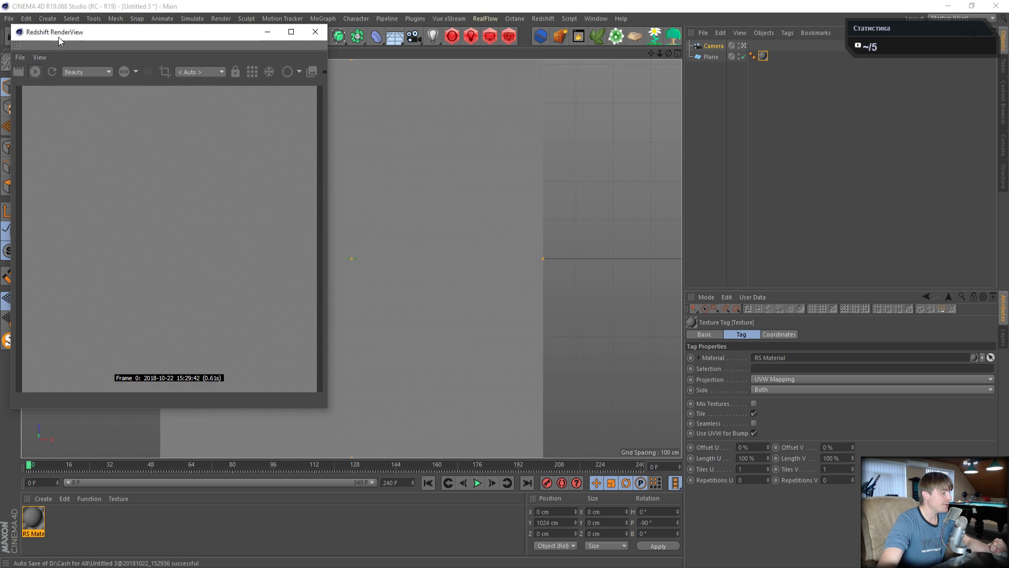
double_click(34, 518)
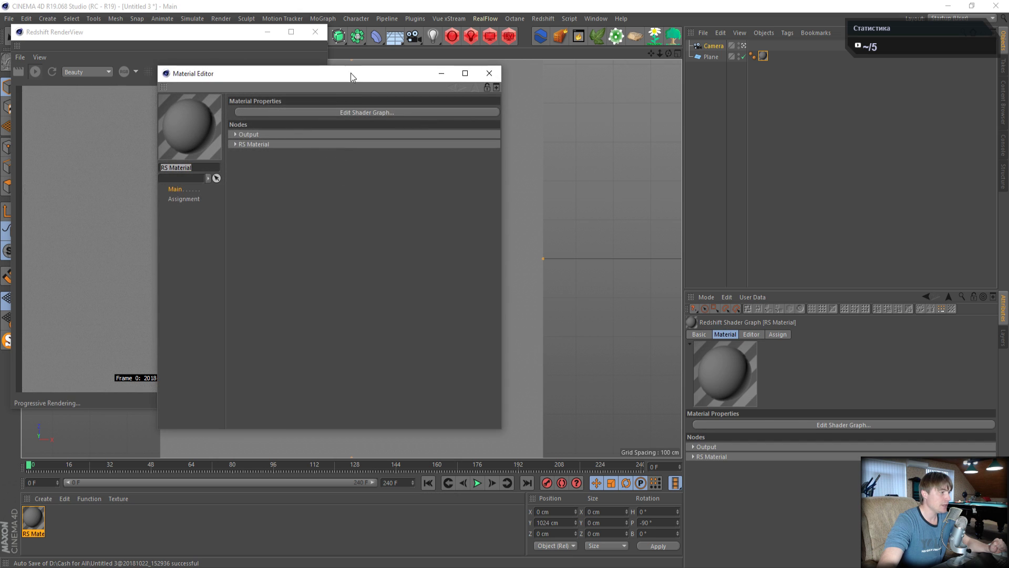
drag(349, 74, 670, 96)
click(695, 133)
drag(469, 30, 571, 132)
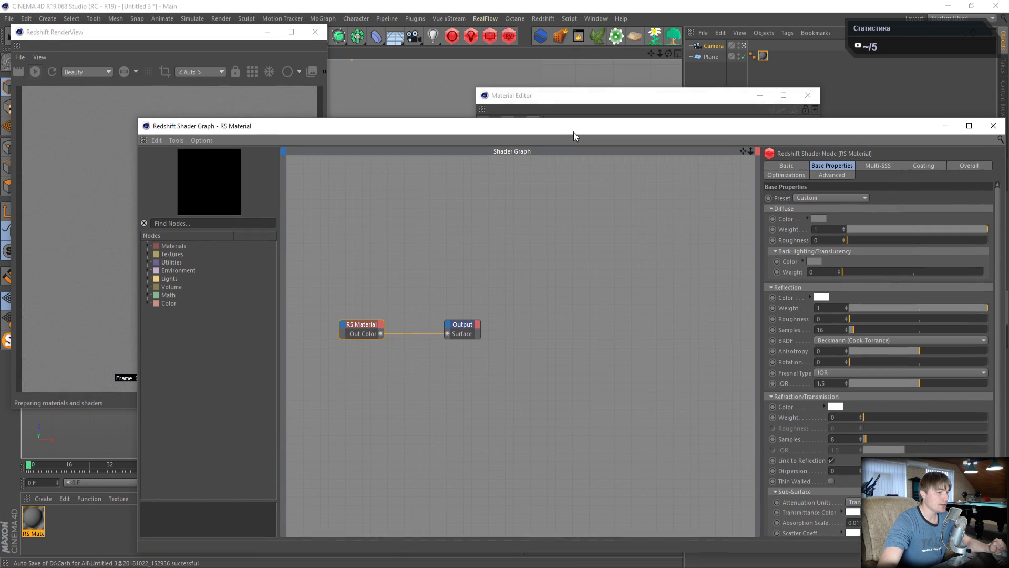
drag(131, 121, 380, 148)
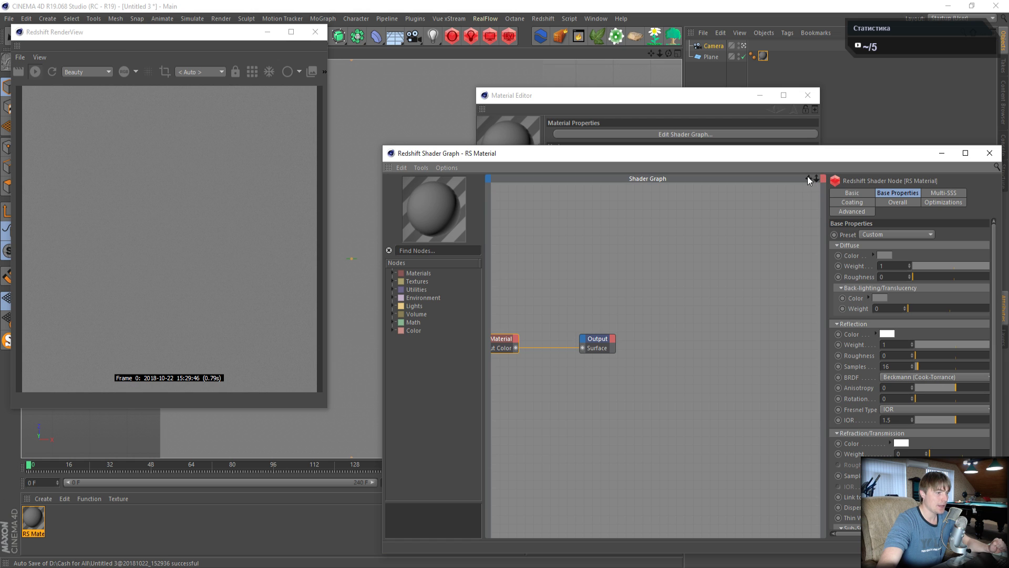
- Set the RS Material node's reflection weight to 0
drag(809, 177, 908, 197)
drag(951, 340, 848, 348)
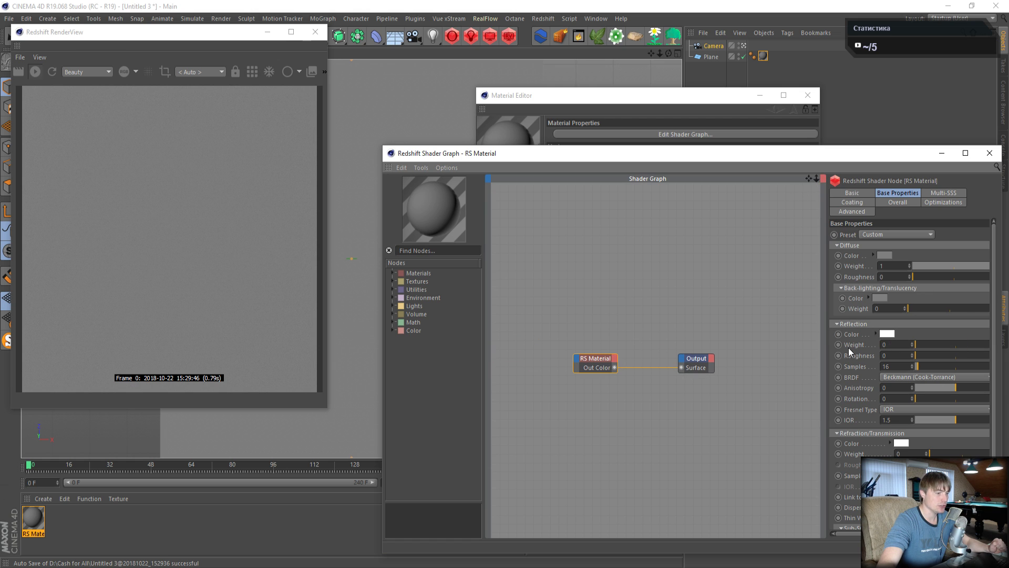
- Add a Ramp texture node connected to the Output node's Surface and set its mapping to Radial
click(392, 281)
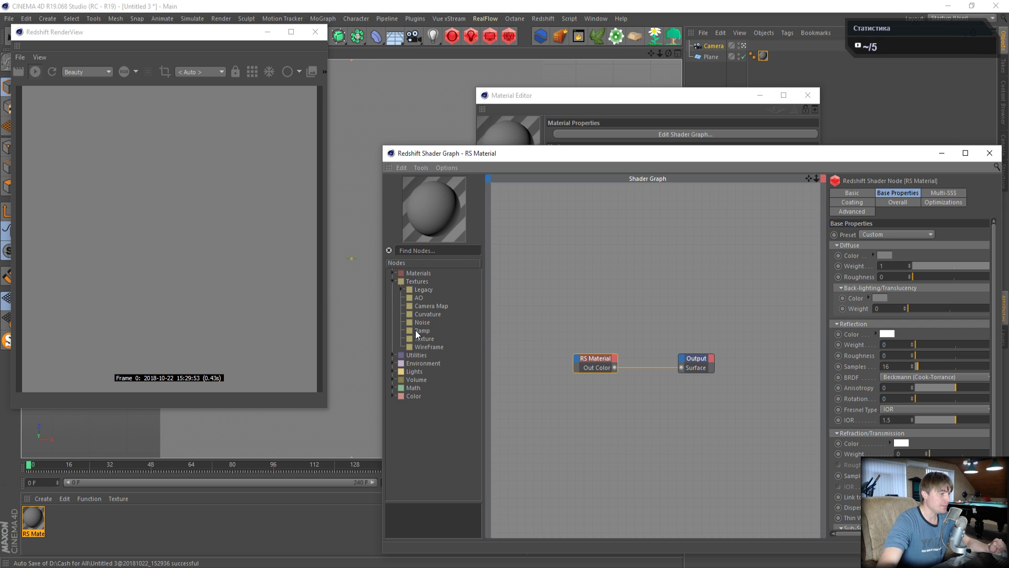
drag(415, 330, 681, 368)
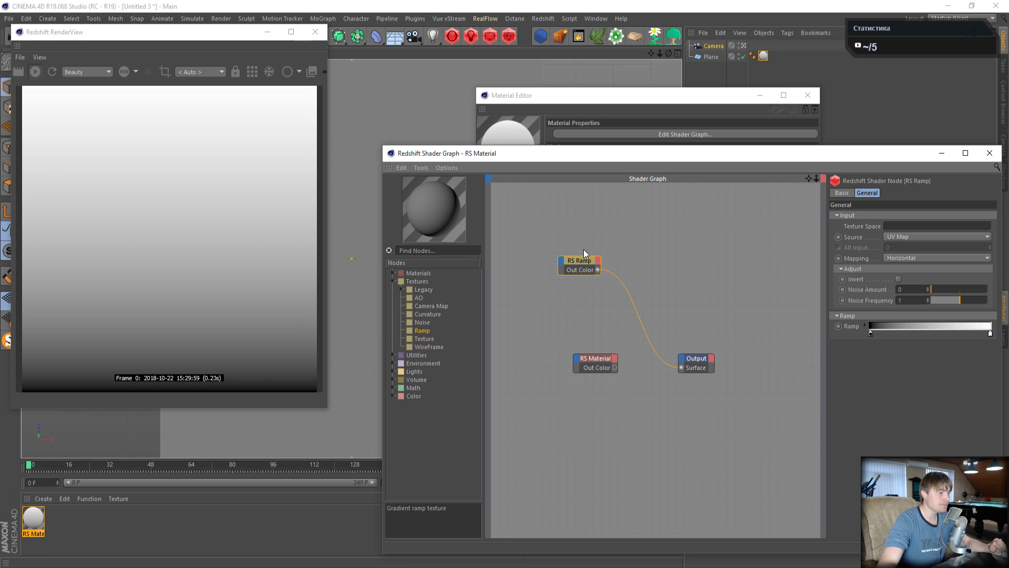
click(910, 258)
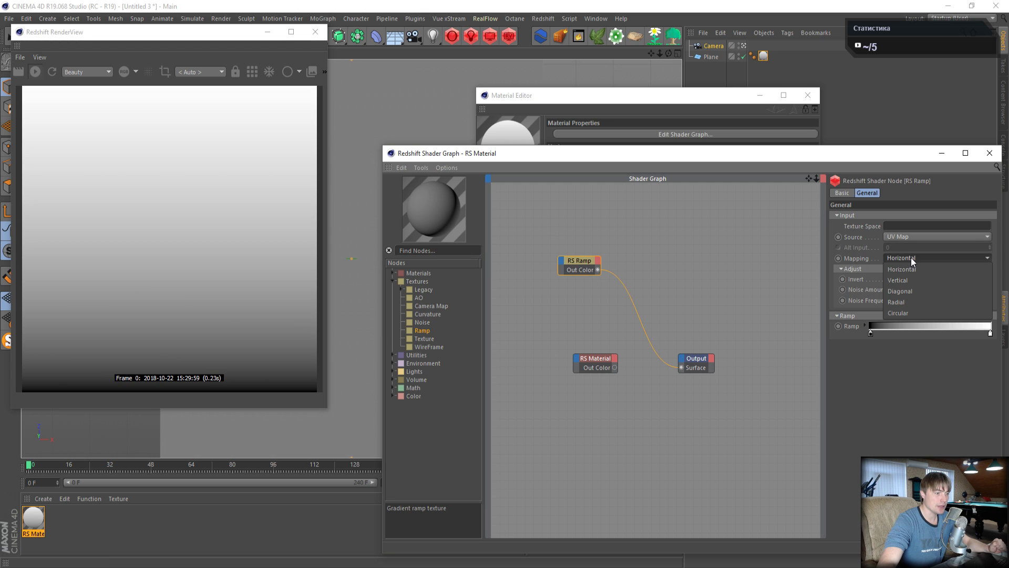
click(905, 301)
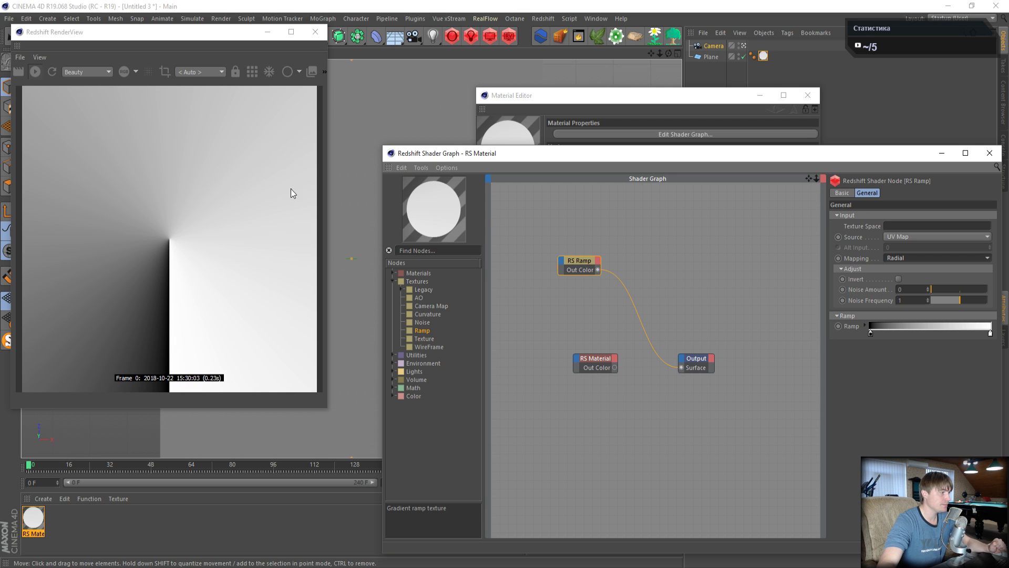
- Close the Redshift RenderView and render the radial gradient to the Picture Viewer
click(252, 74)
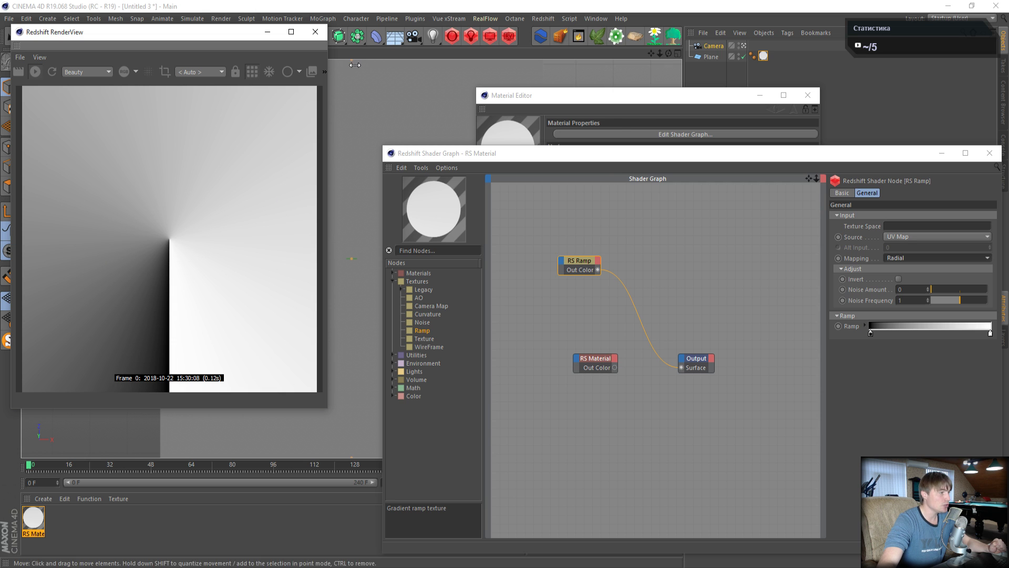
click(315, 32)
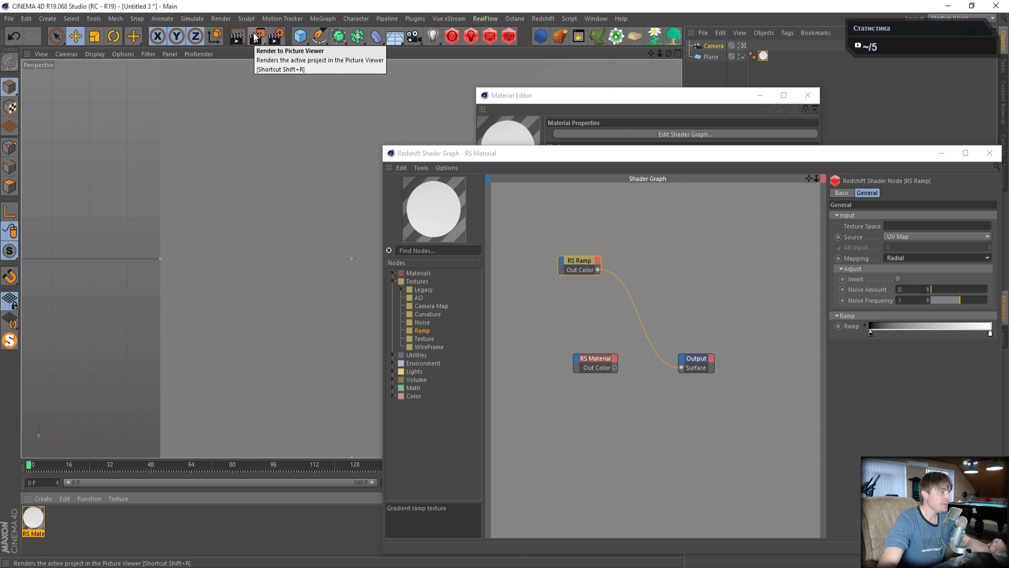
click(256, 37)
scroll(323, 318, down, 3)
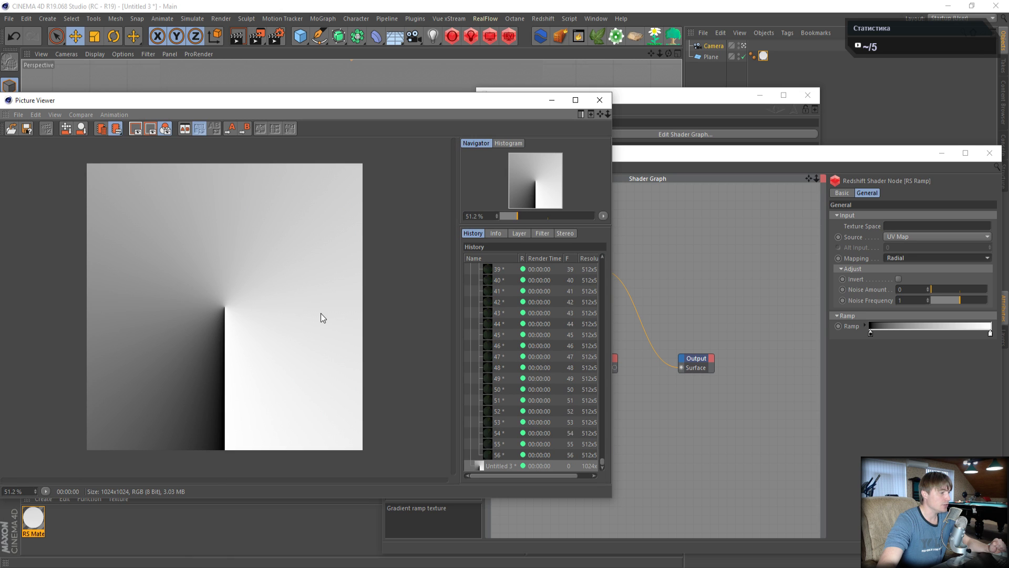
- Start saving the render as an 8-bit PNG still image and create and open a folder named NewTutorial in Tutorial
click(25, 130)
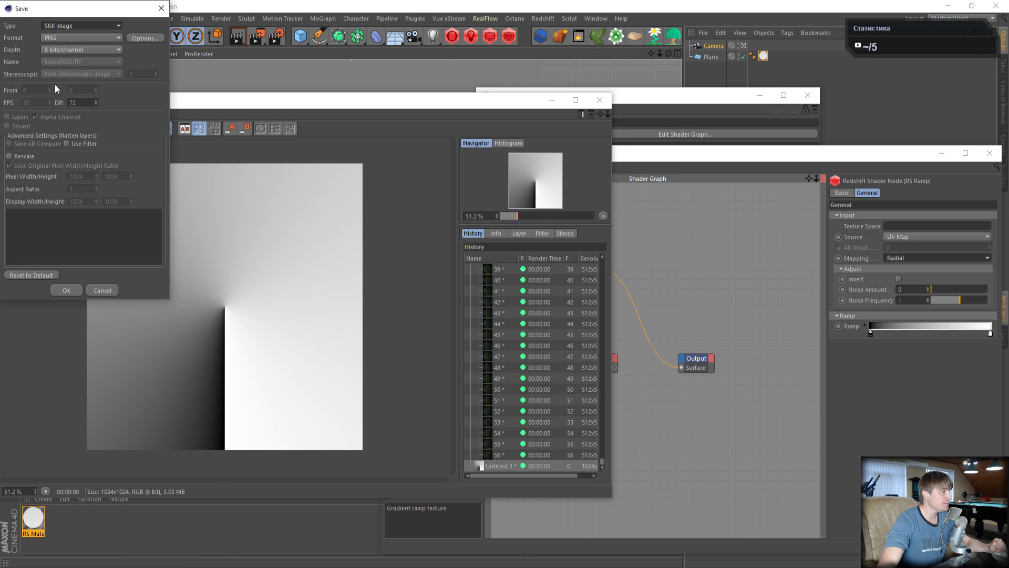
click(66, 290)
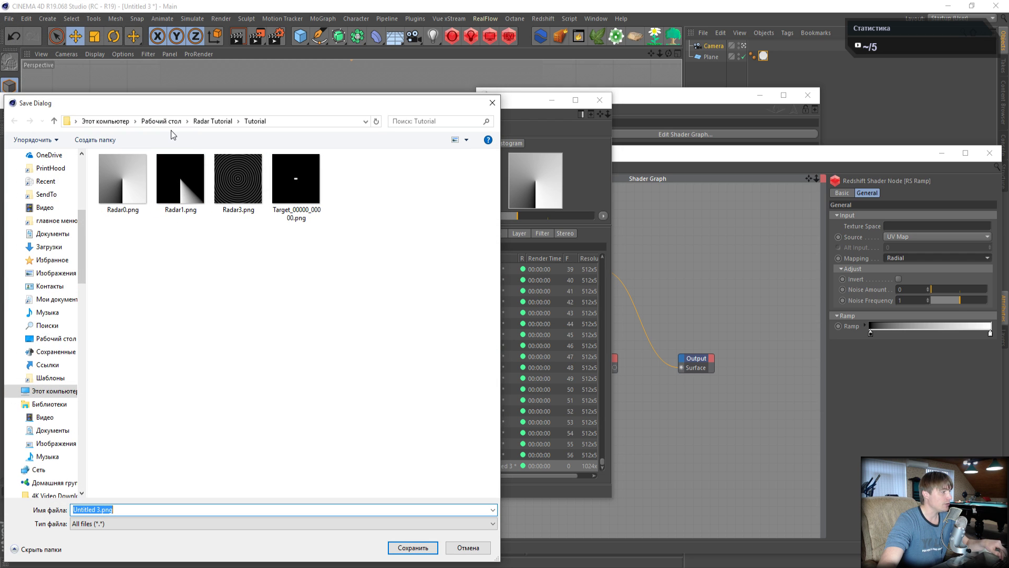
click(89, 140)
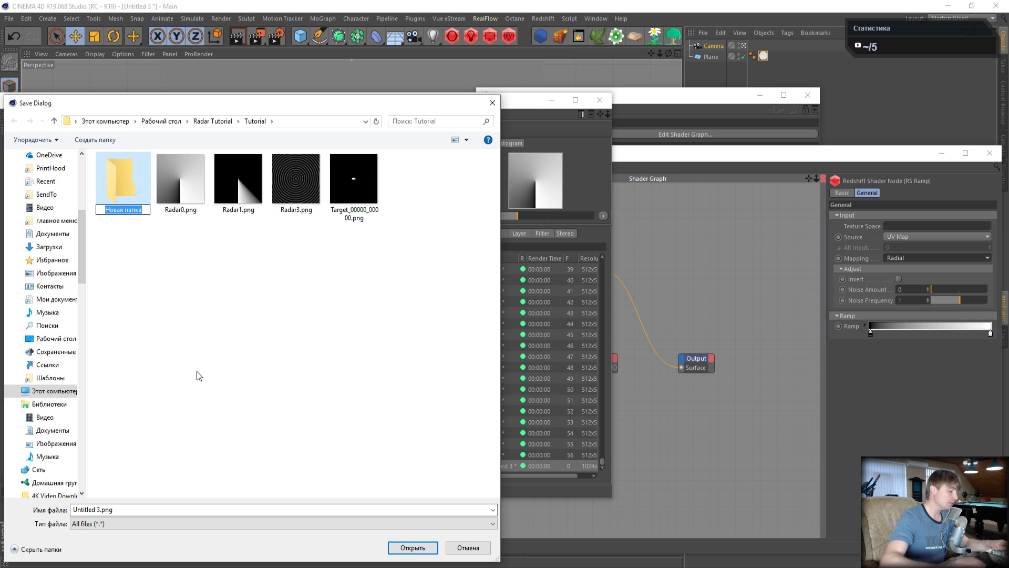
text(New)
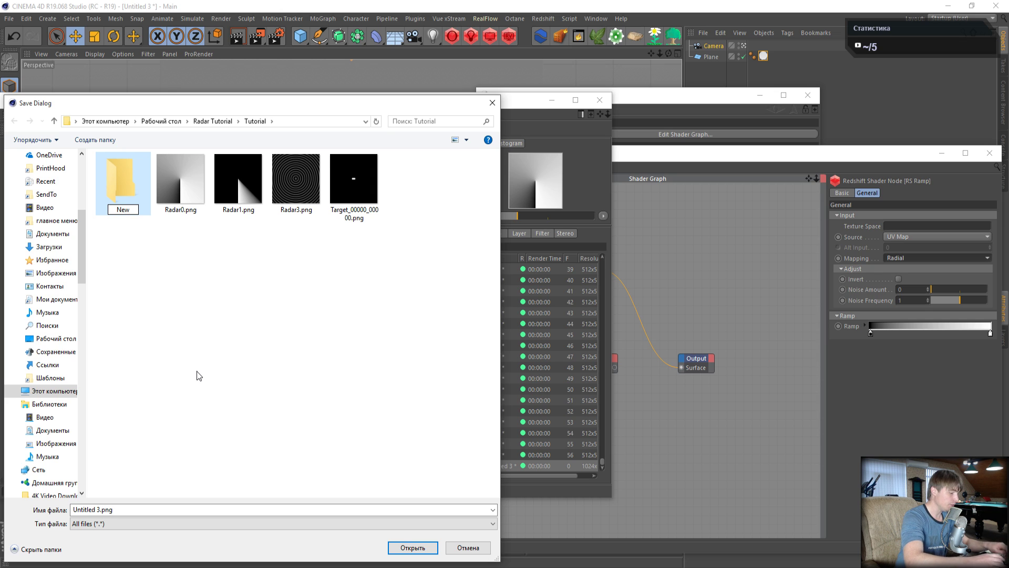
text(Tutori)
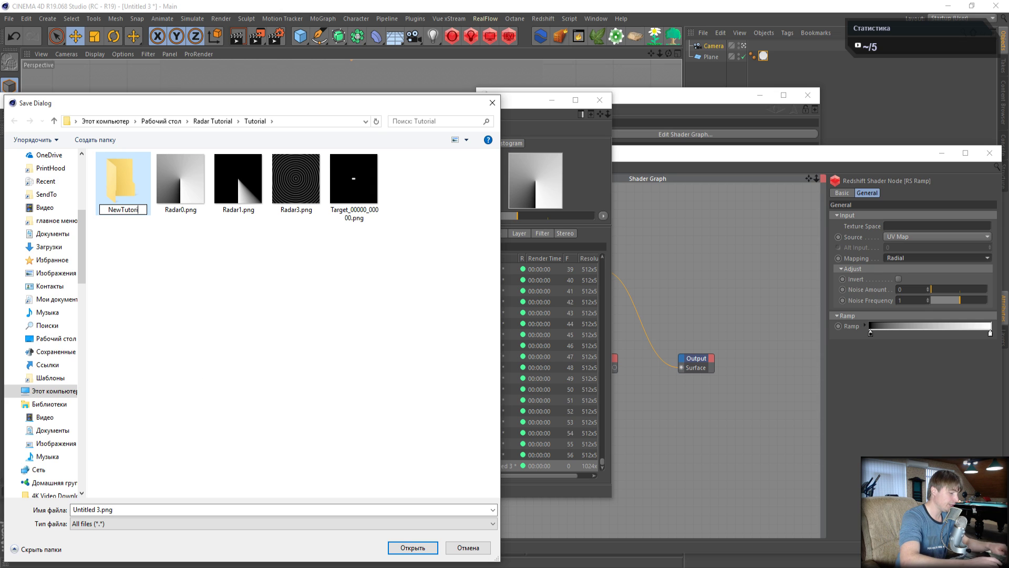
text(al)
click(198, 374)
click(113, 205)
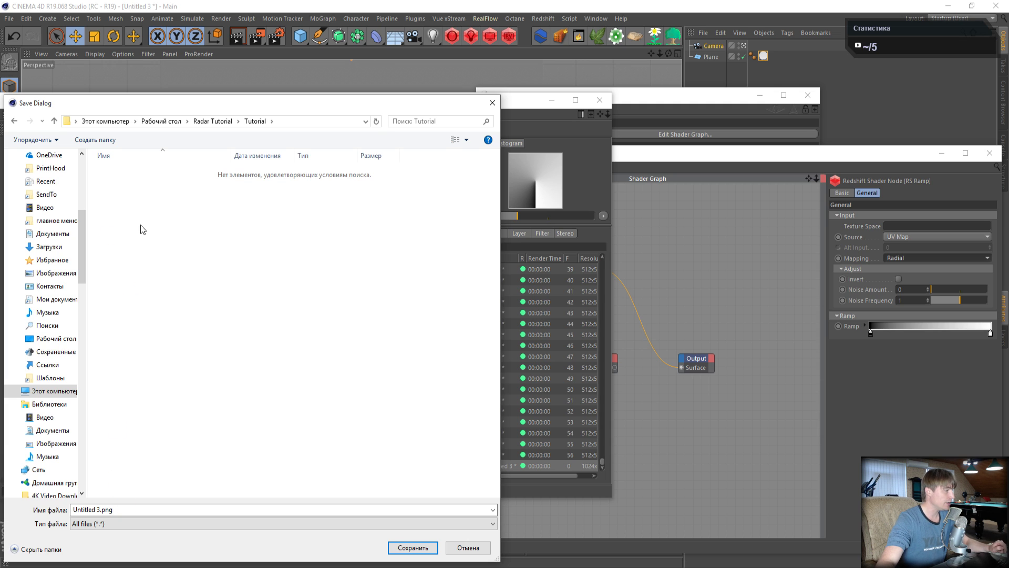
- Save the rendered gradient as Radar0.png in the NewTutorial folder and close the Picture Viewer
click(103, 509)
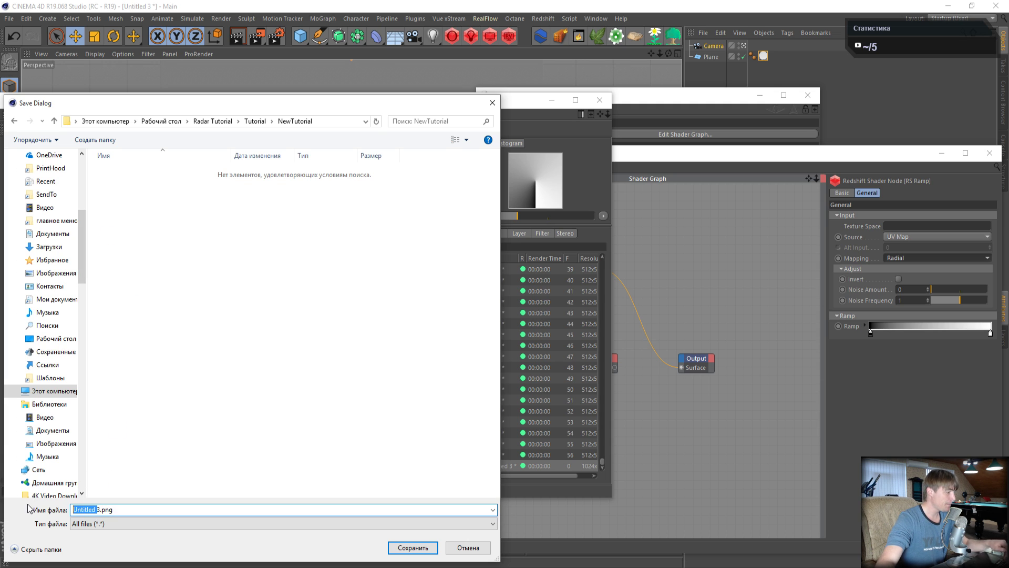
key(BackSpace)
text(Radar0)
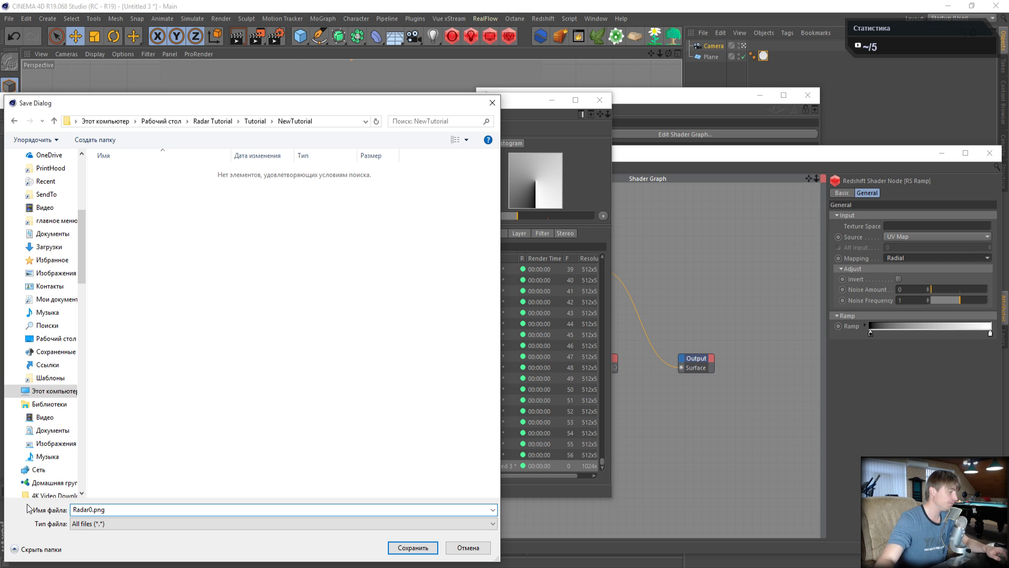
click(411, 547)
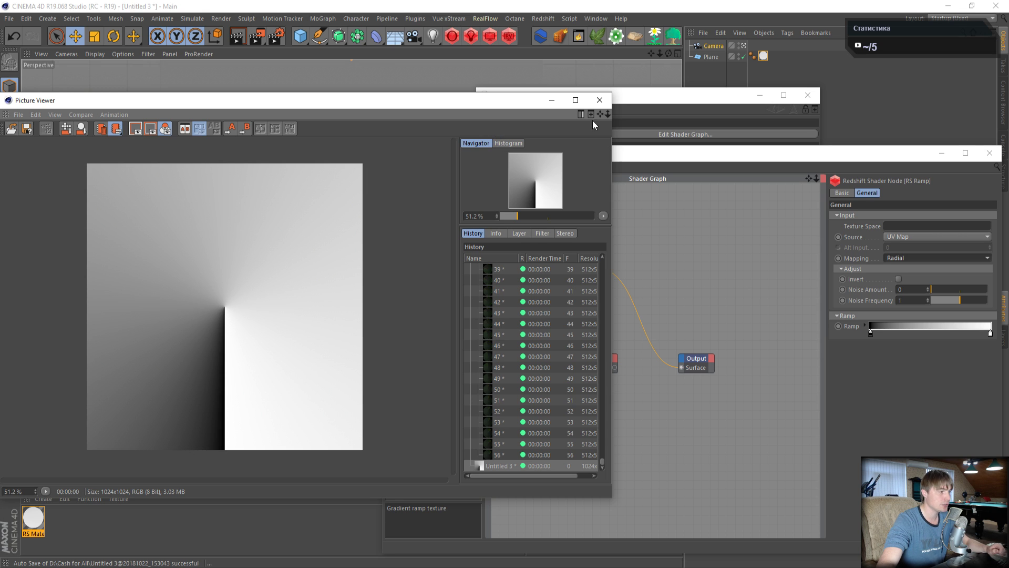
click(599, 100)
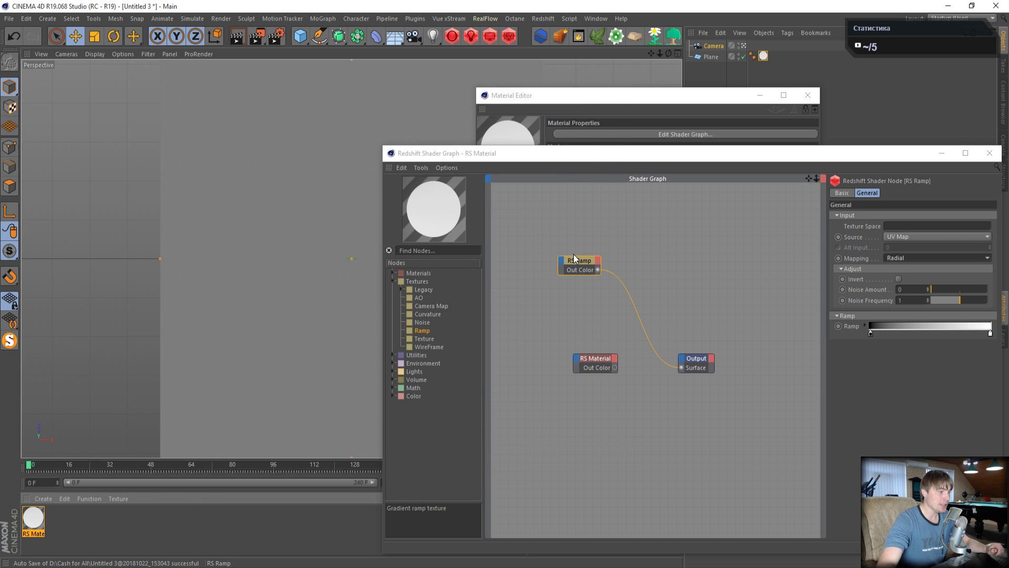
- Reopen the Redshift RenderView and move the RS Ramp's black knot close to the white one to narrow the gradient to a 45-degree wedge
click(510, 38)
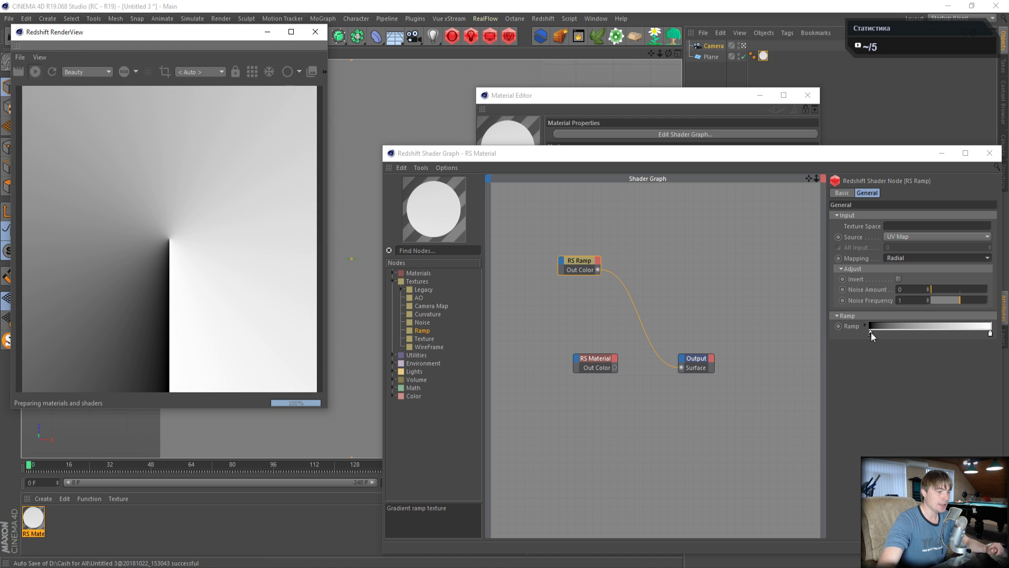
click(581, 258)
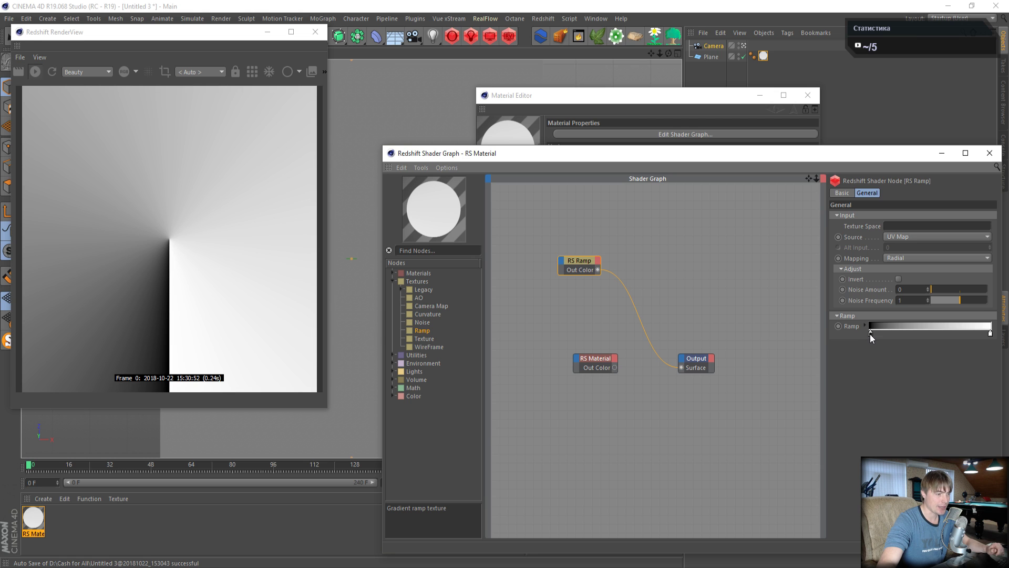
drag(869, 333, 976, 325)
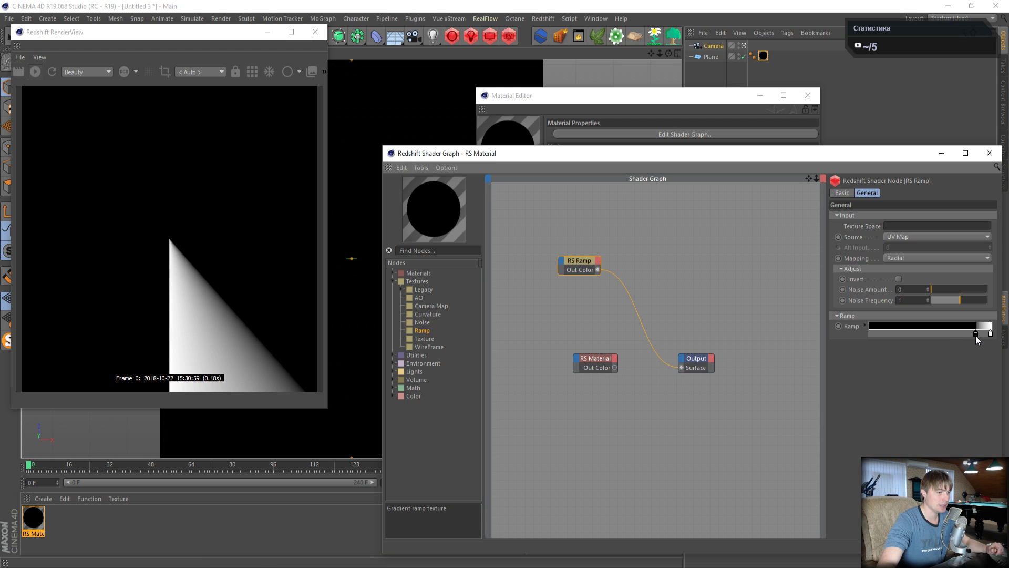
drag(977, 335, 976, 335)
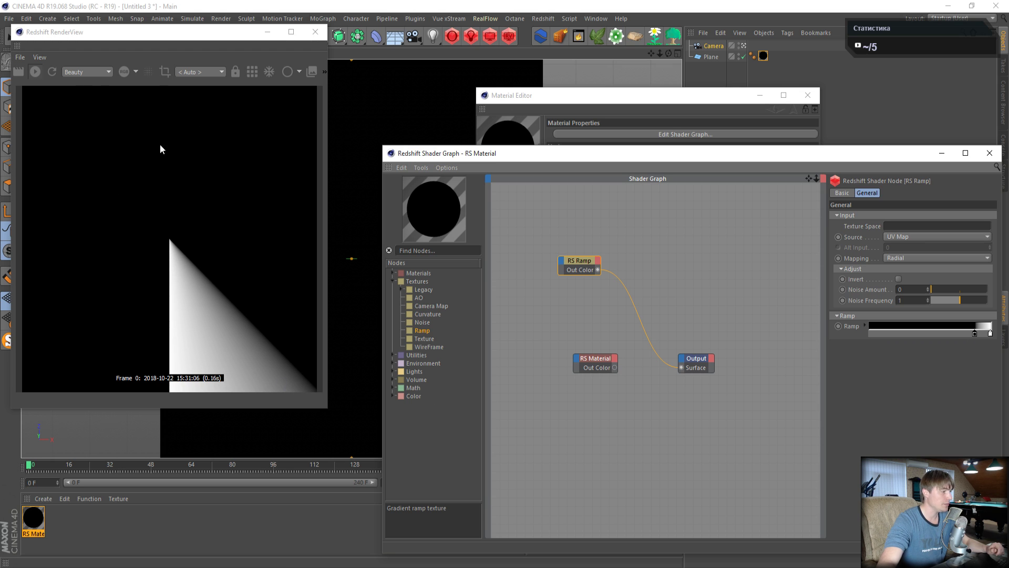
- Render the narrowed wedge to the Picture Viewer and save it as a PNG named Radar1.png in the NewTutorial folder
click(321, 38)
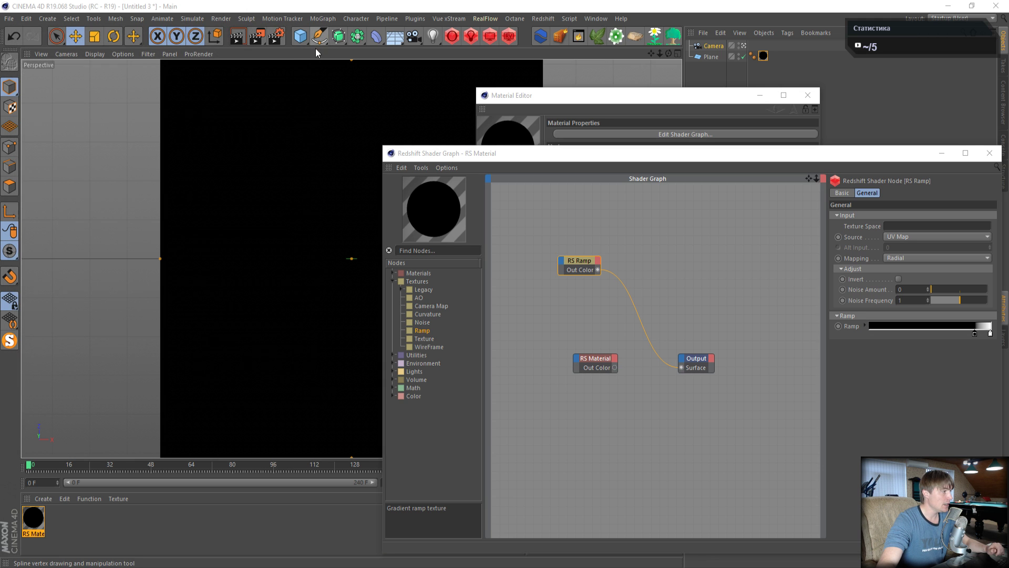
click(254, 35)
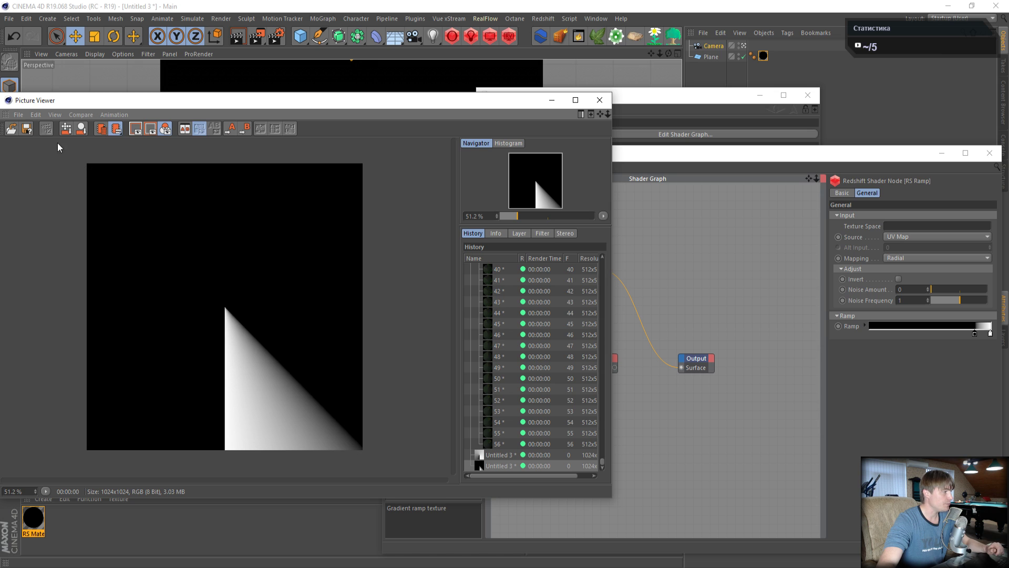
click(27, 129)
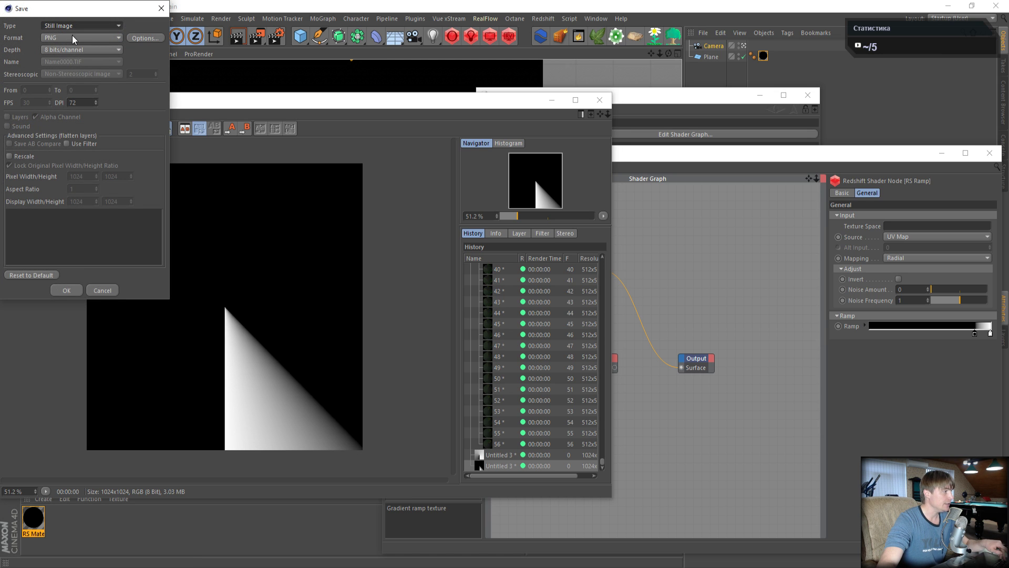
click(66, 289)
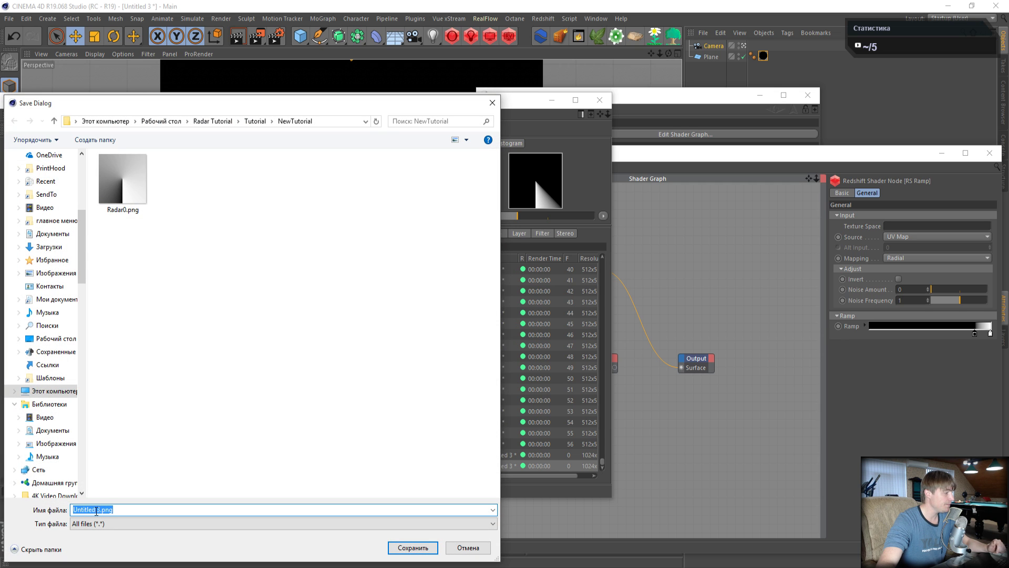
click(122, 179)
double_click(90, 510)
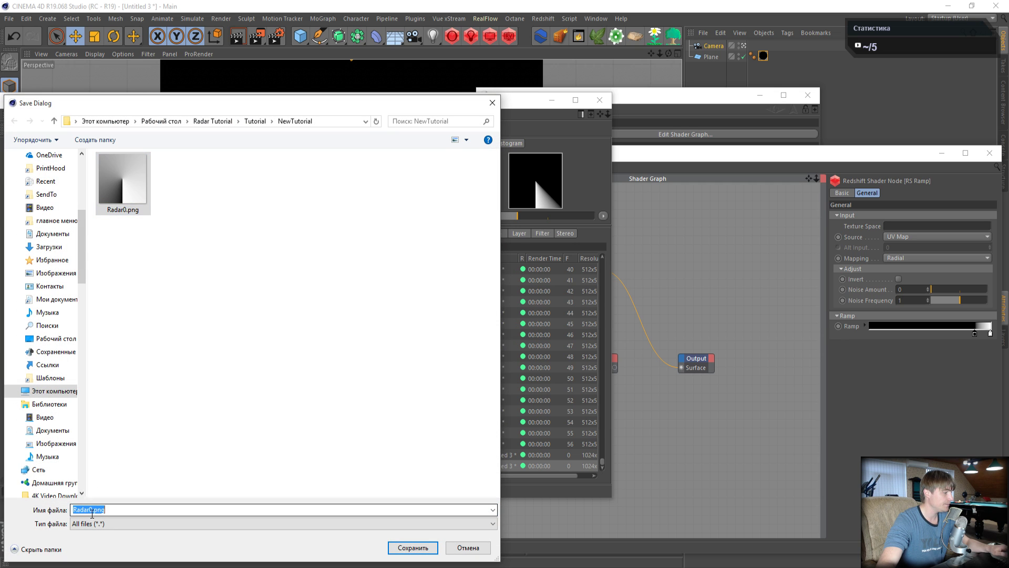
click(91, 510)
key(BackSpace)
text(1)
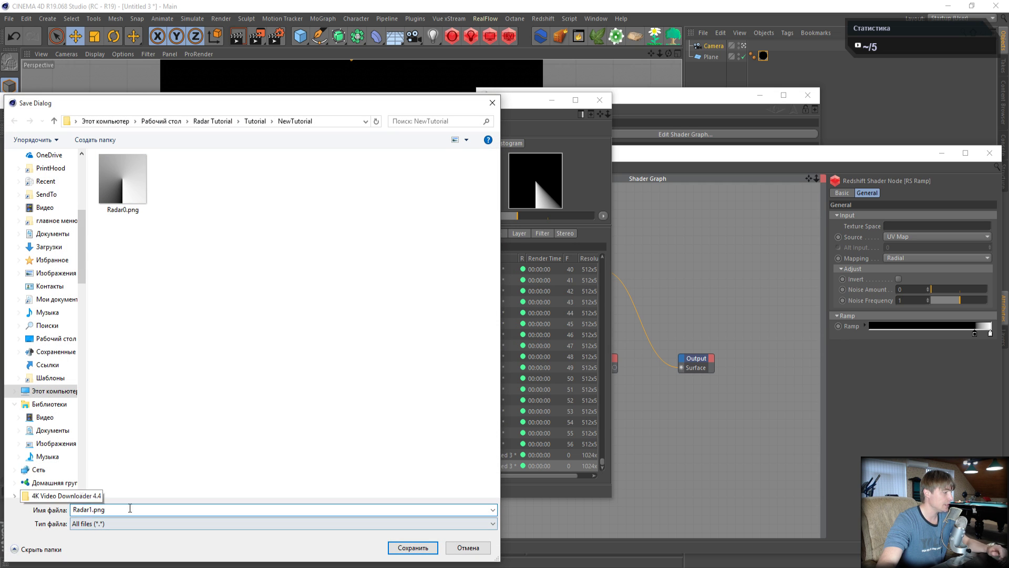
click(413, 548)
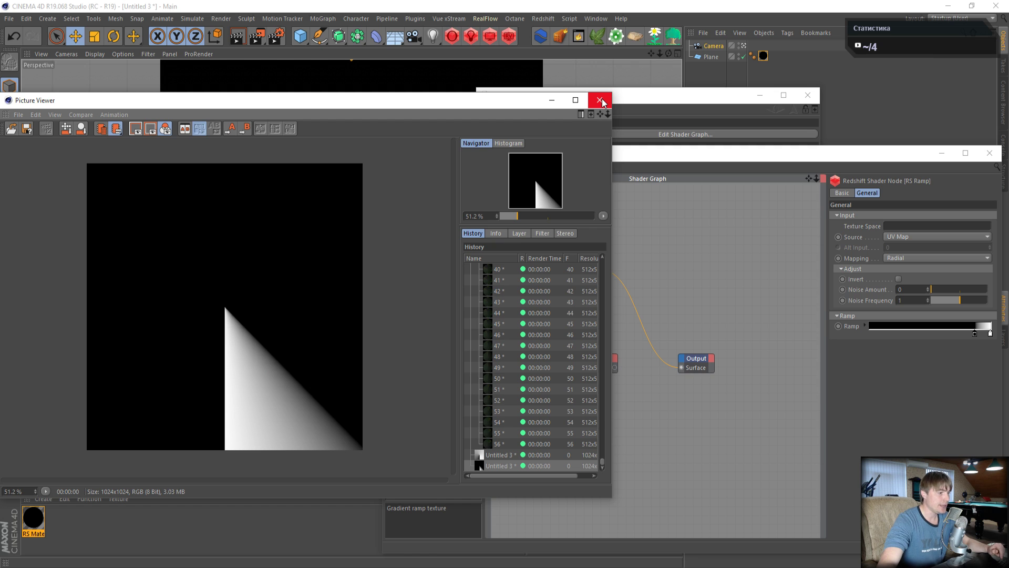
- Look through the Picture Viewer history at an earlier radar frame and the latest wedge render, closing the viewer when done
drag(516, 378, 553, 412)
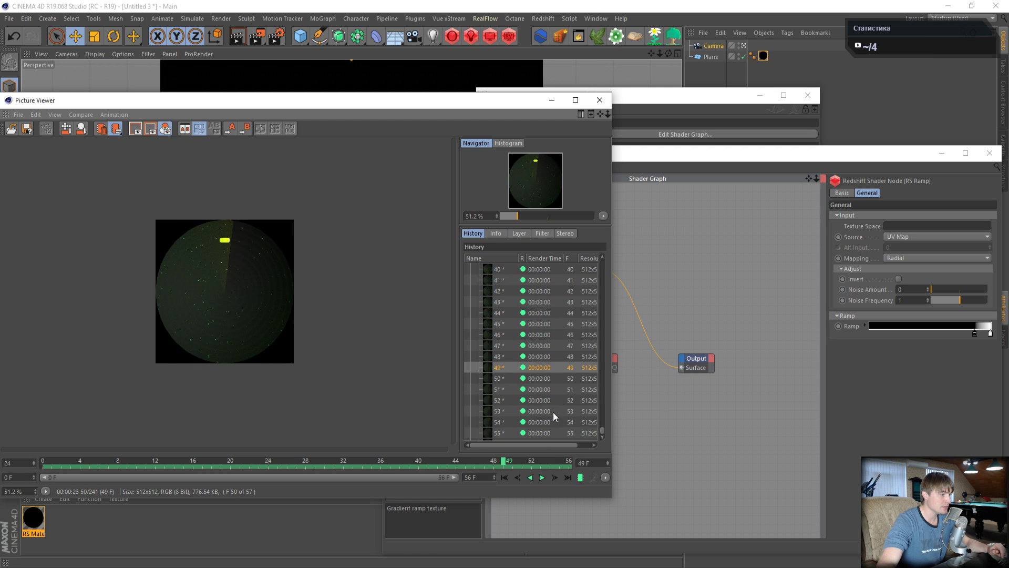
mouse_move(541, 377)
mouse_down()
mouse_move(541, 415)
mouse_move(544, 367)
mouse_move(537, 392)
mouse_up()
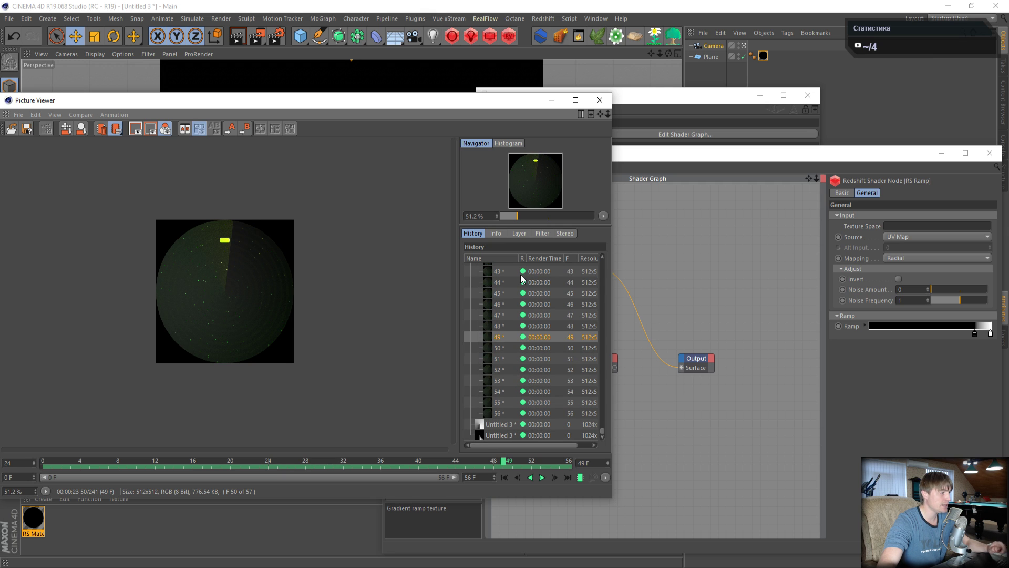
click(528, 435)
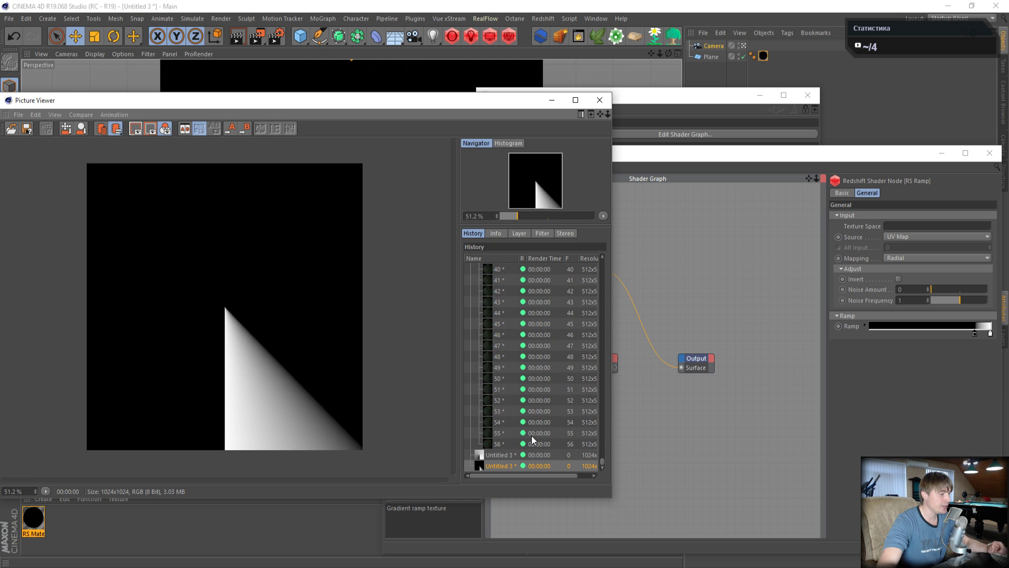
click(603, 101)
- Restart the preview in the Redshift RenderView and spread the RS Material and RS Ramp nodes apart in the shader graph
click(508, 37)
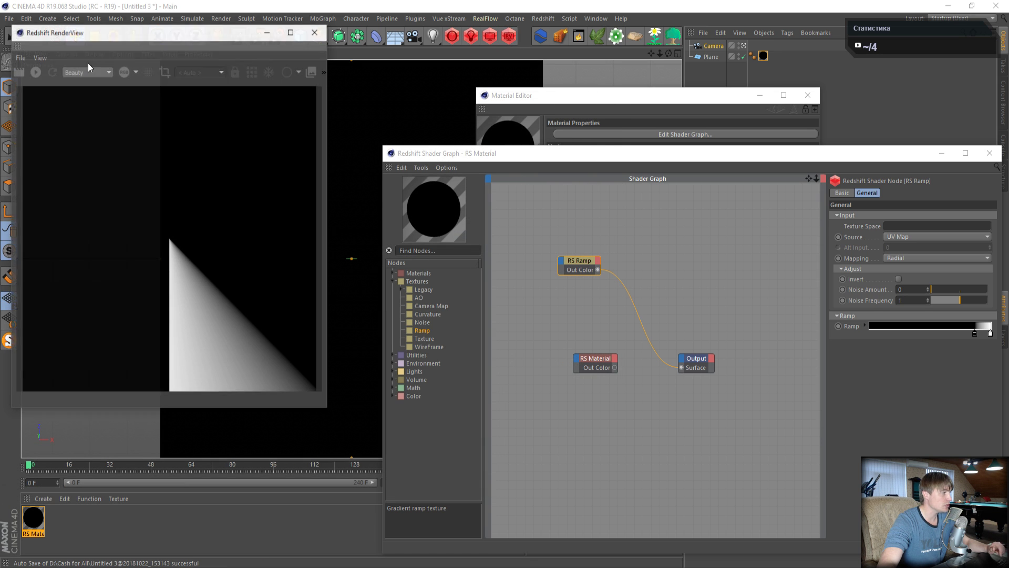
click(35, 72)
drag(594, 360, 634, 364)
drag(583, 261, 552, 256)
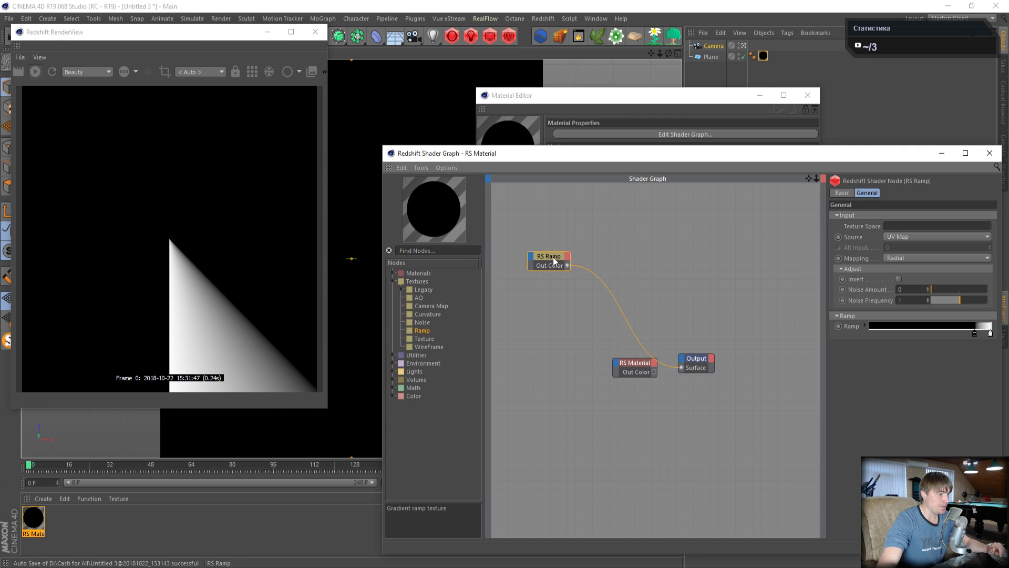
click(944, 259)
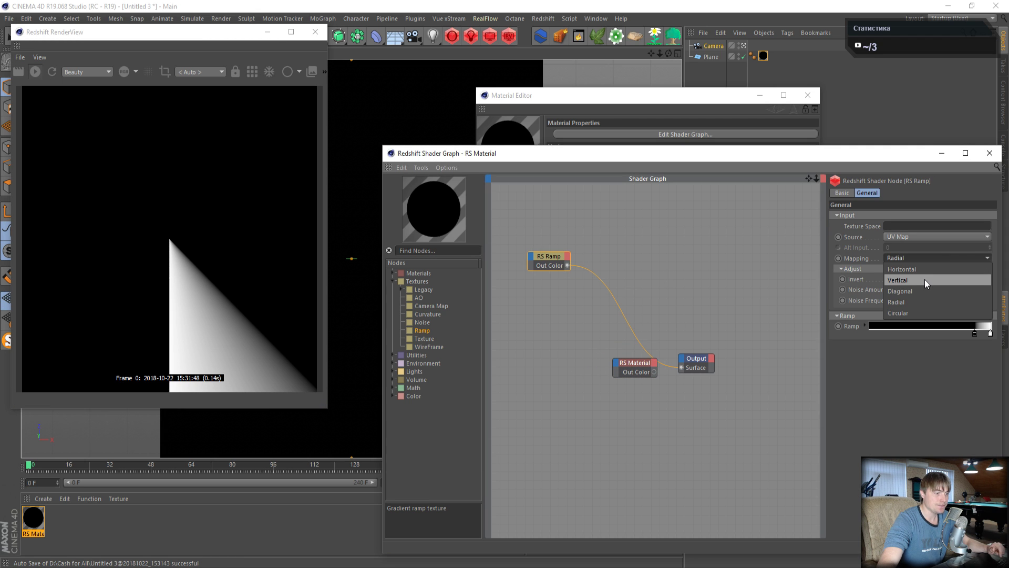
click(916, 301)
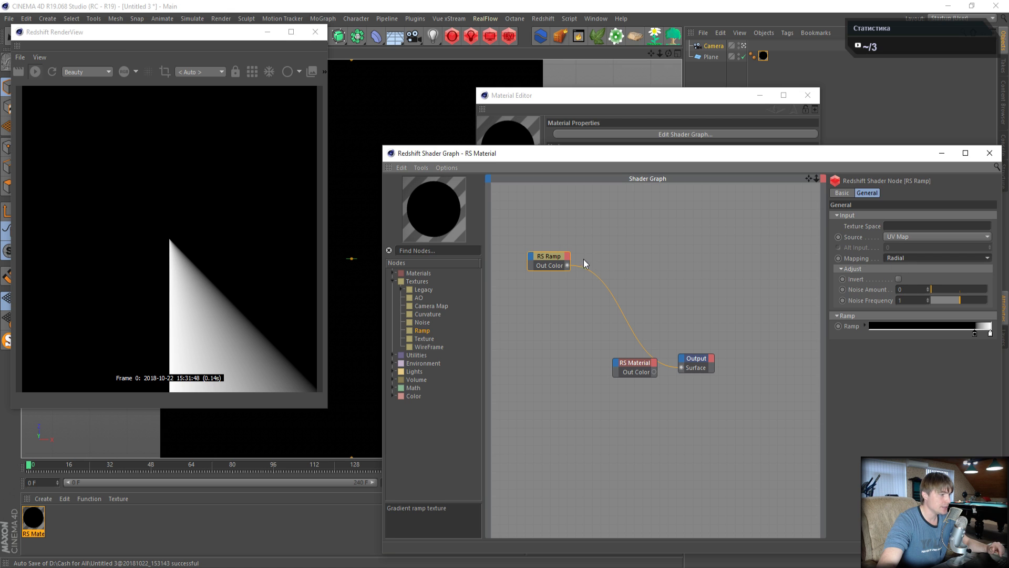
- Stretch the RS Ramp gradient across its full width by moving the black knot to the start, and set its mapping to Circular
click(52, 71)
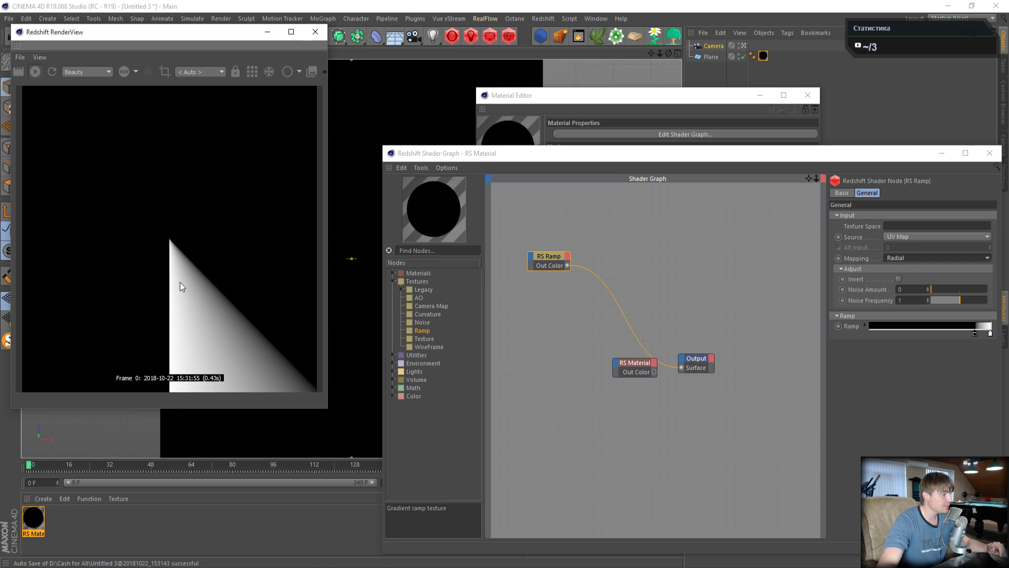
drag(975, 333, 774, 330)
click(900, 257)
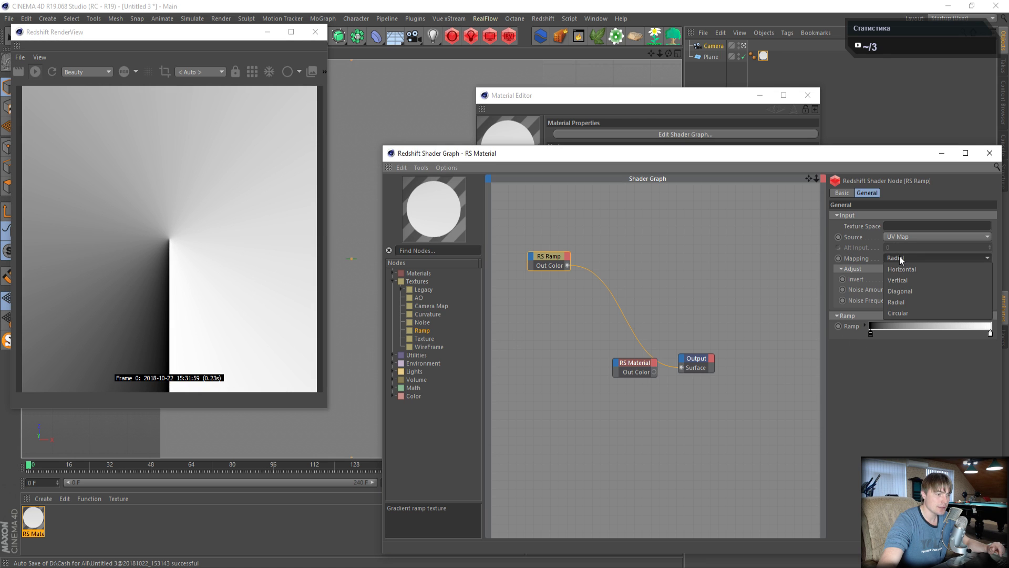
click(909, 312)
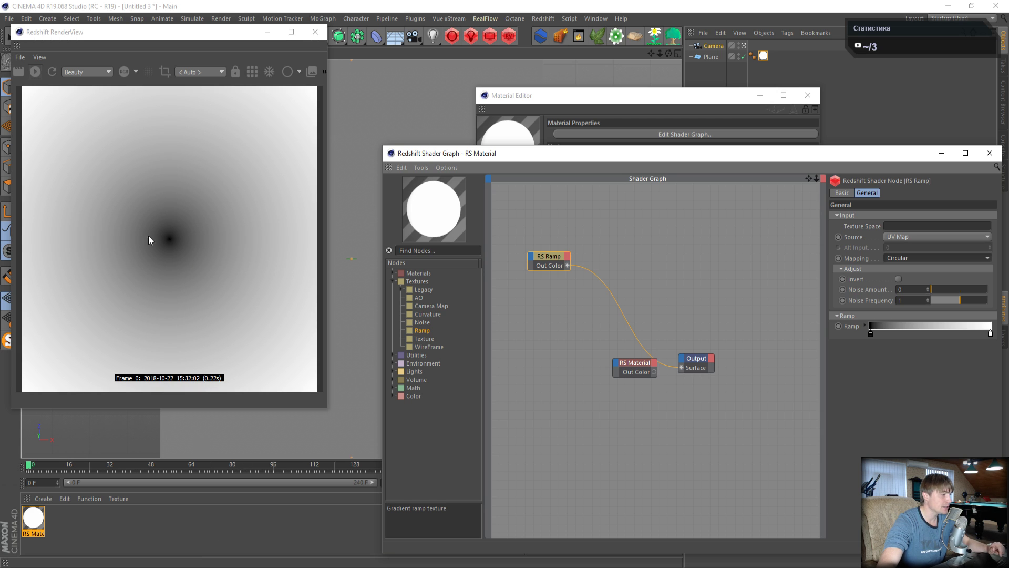
- Add a Mul node from the Math nodes and connect the RS Ramp's Out Color to its Input 1
click(392, 388)
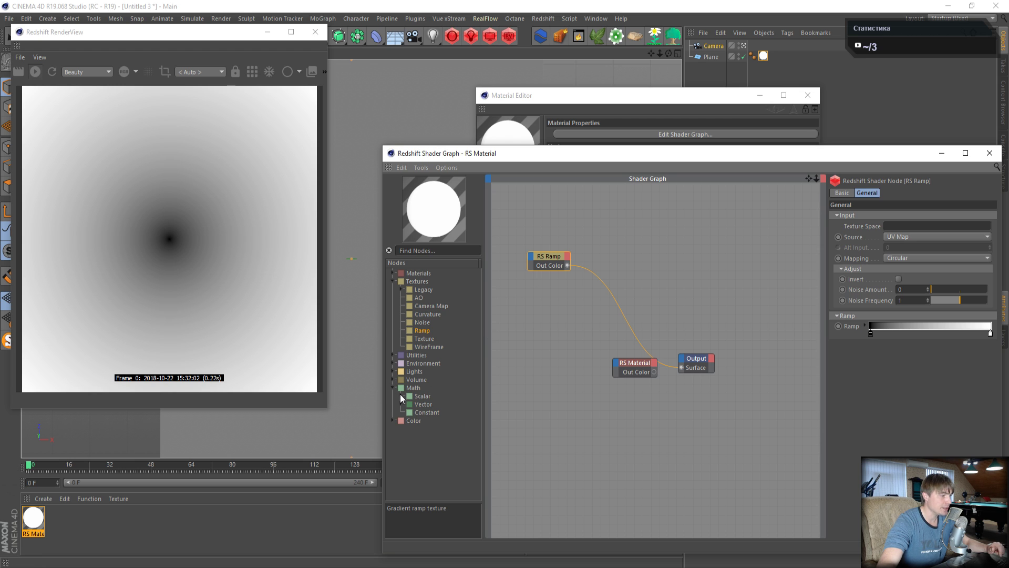
click(400, 393)
scroll(441, 421, down, 5)
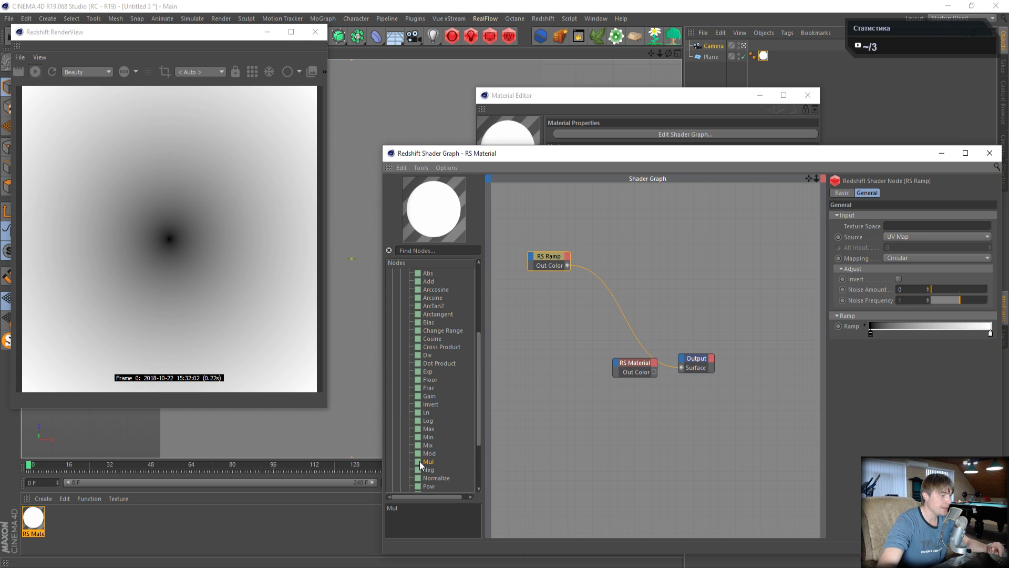
drag(419, 461, 559, 293)
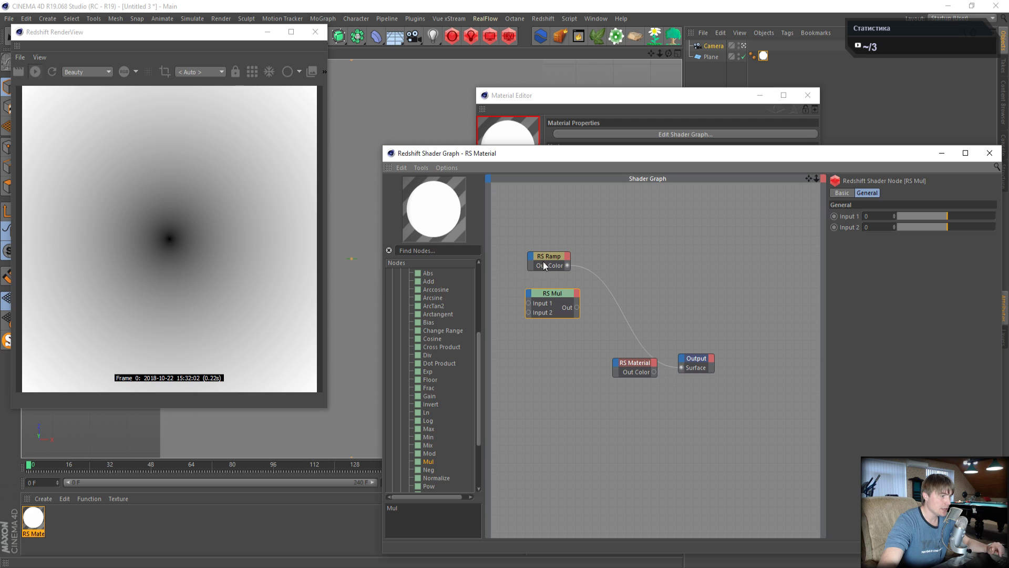
click(567, 265)
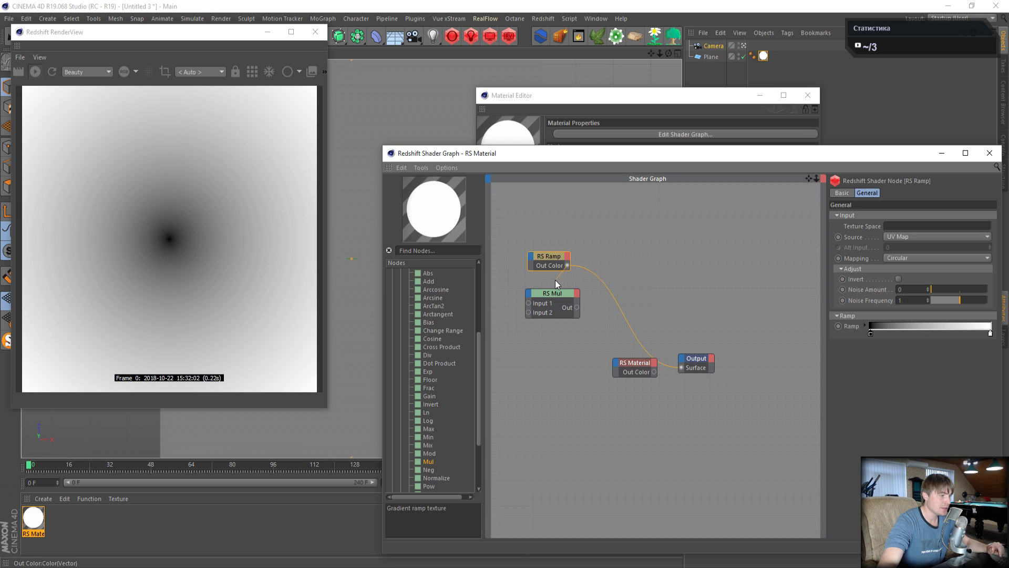
drag(530, 308, 530, 303)
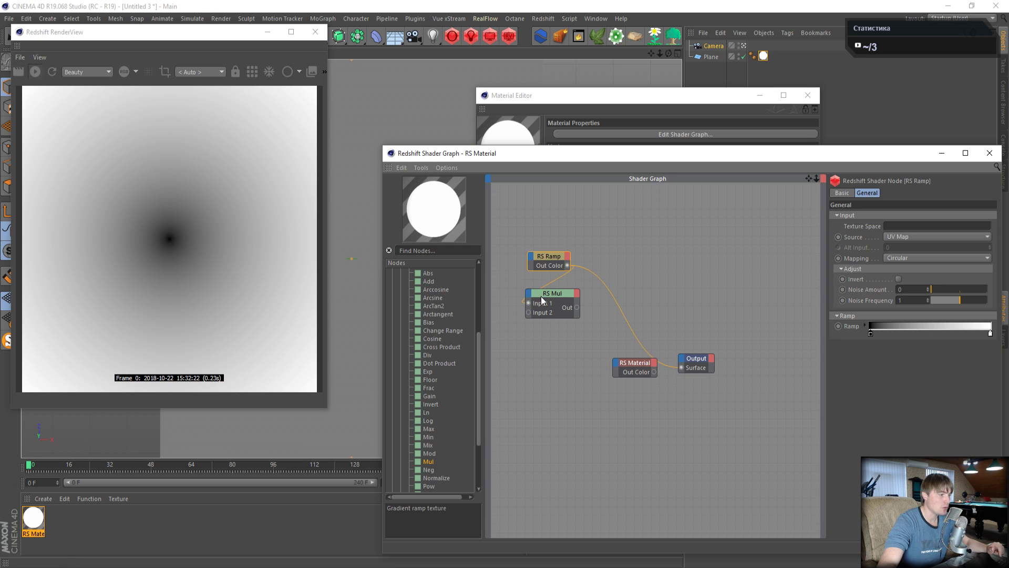
- Set Input 2 of the RS Mul node to 100
click(547, 293)
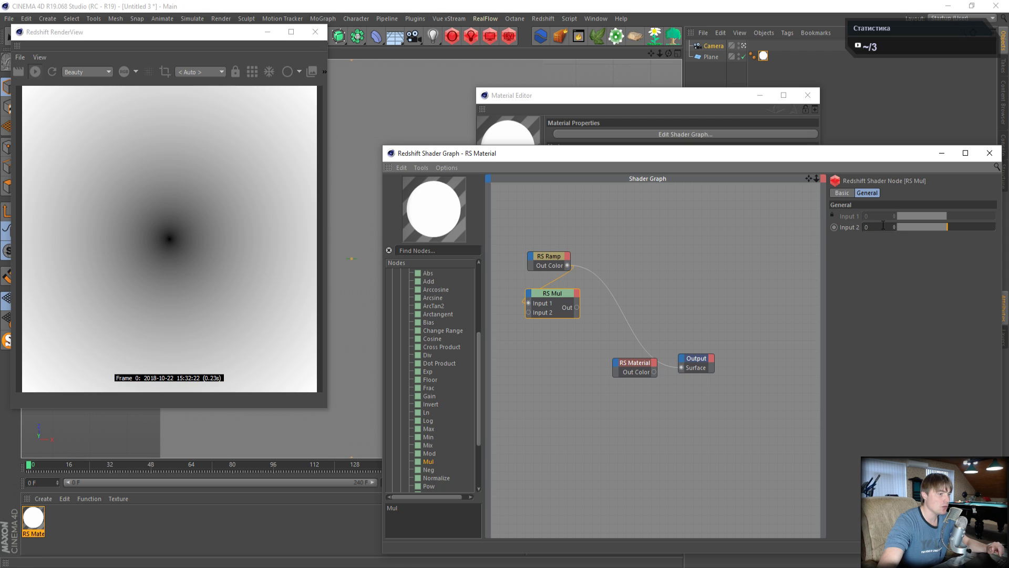
text(100)
key(Return)
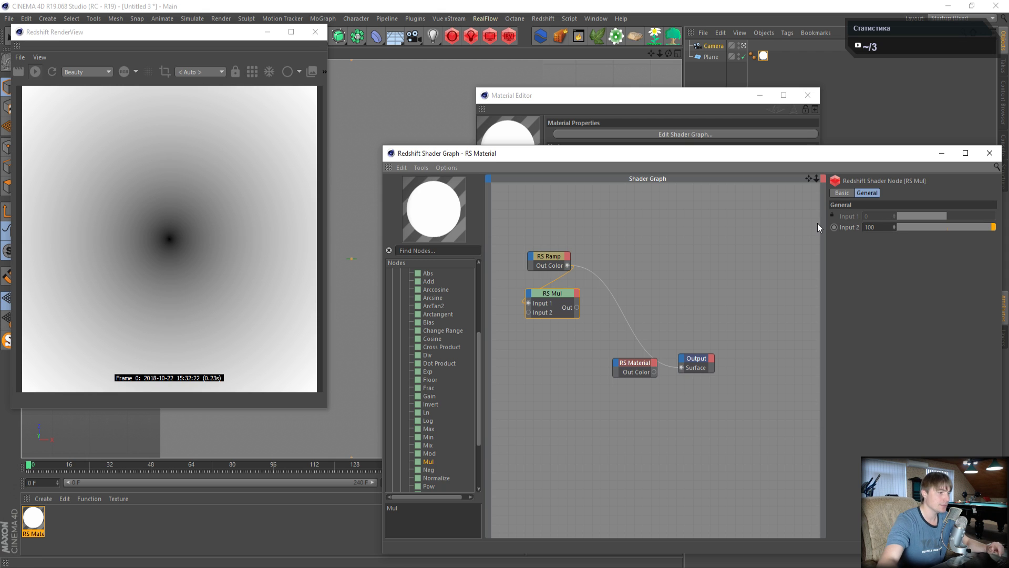
- Wire an RS Sine node between RS Mul and the Output's Surface, and rearrange the graph nodes with RS Material set apart
drag(478, 371, 681, 368)
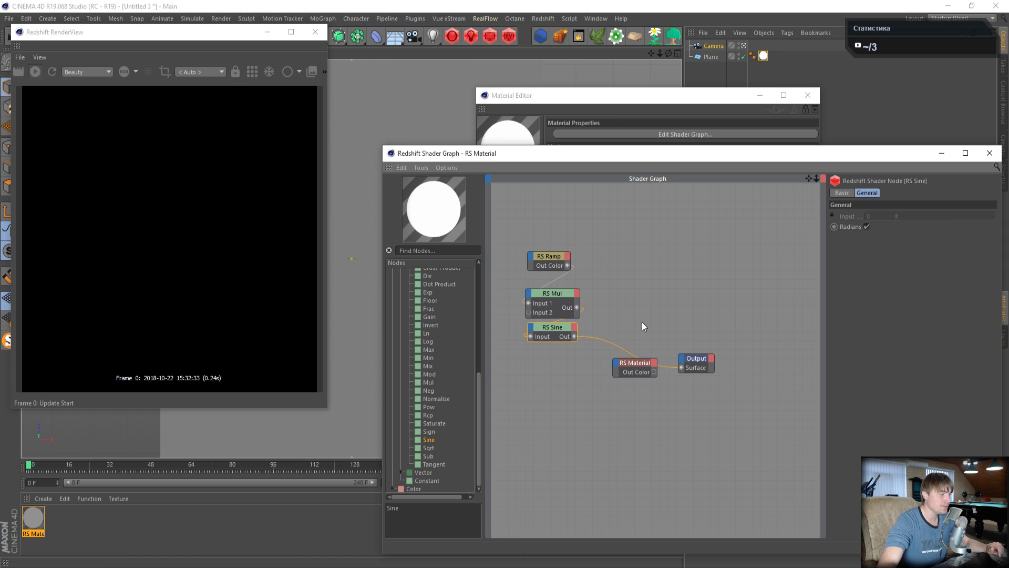
click(629, 367)
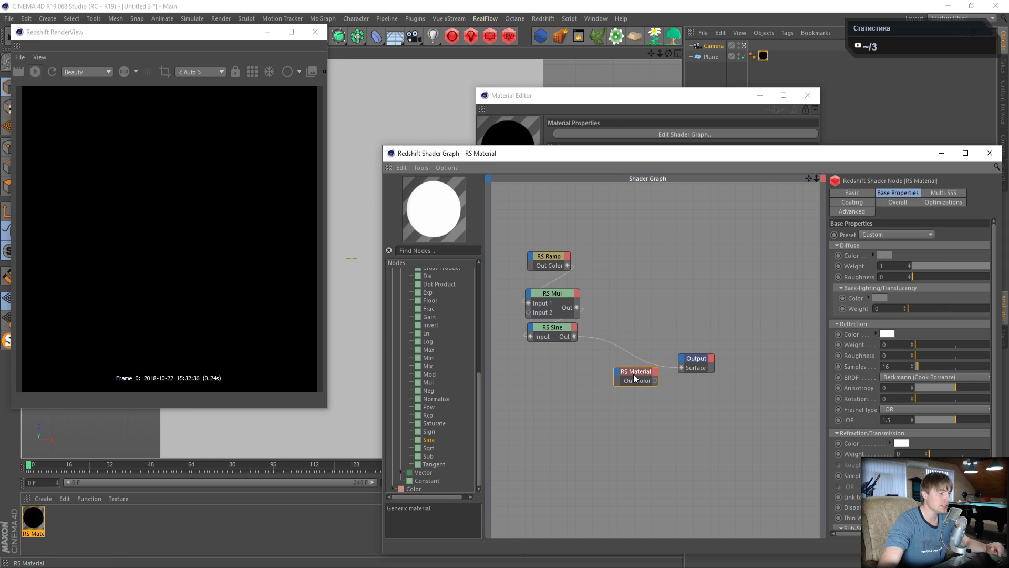
drag(630, 367, 618, 386)
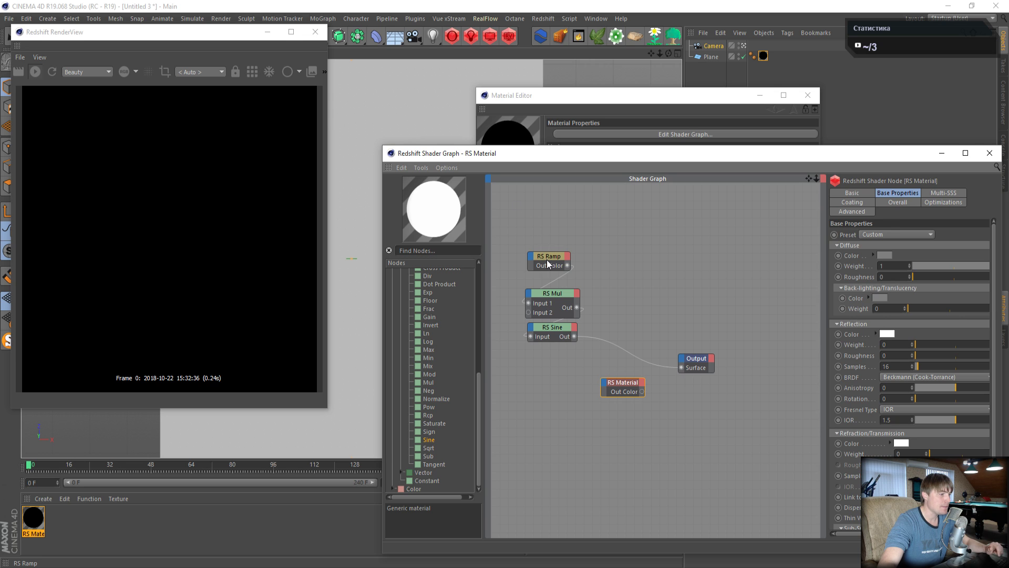
drag(547, 261, 546, 269)
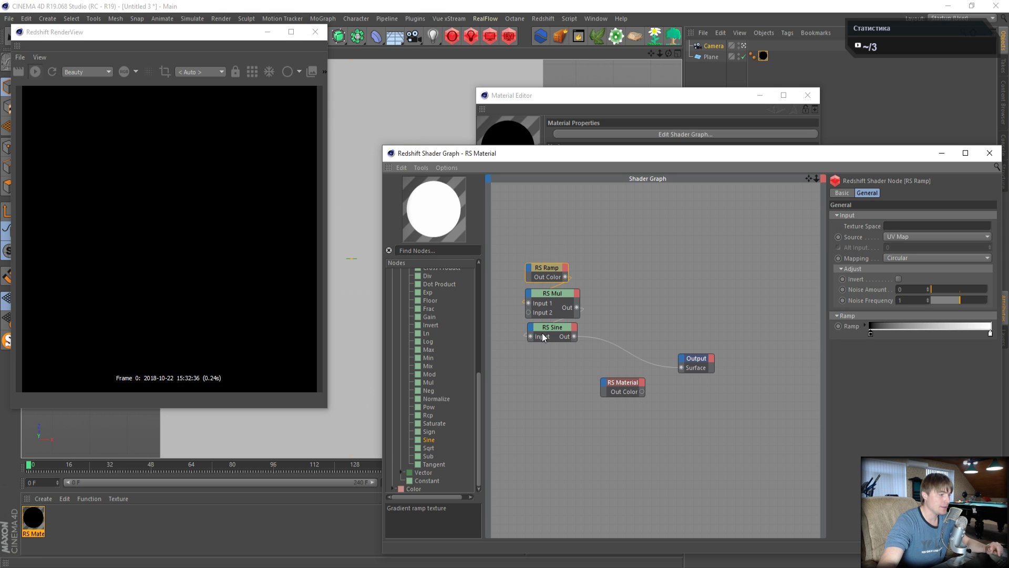
drag(542, 332, 578, 288)
click(555, 277)
drag(514, 234, 563, 275)
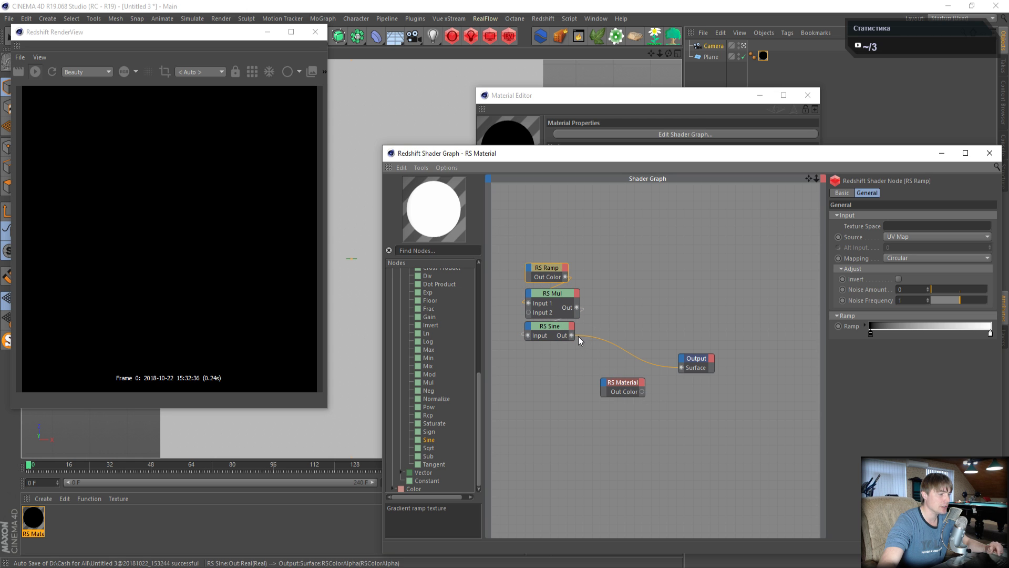
- Feed the RS Sine output into the RS Material's Diffuse Color and connect the material's Out Color to the Output's Surface
drag(572, 336, 609, 383)
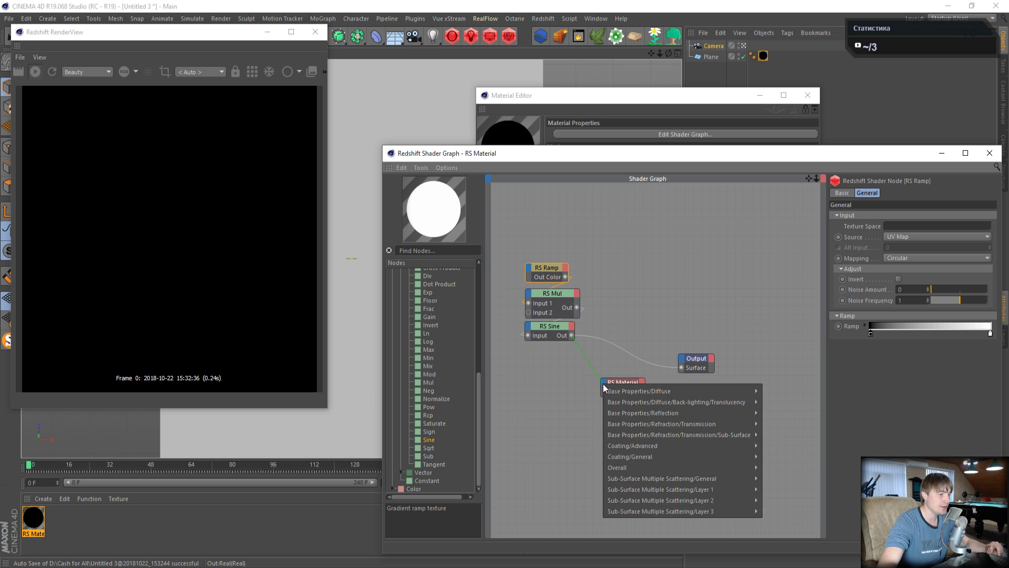
mouse_move(752, 391)
click(799, 393)
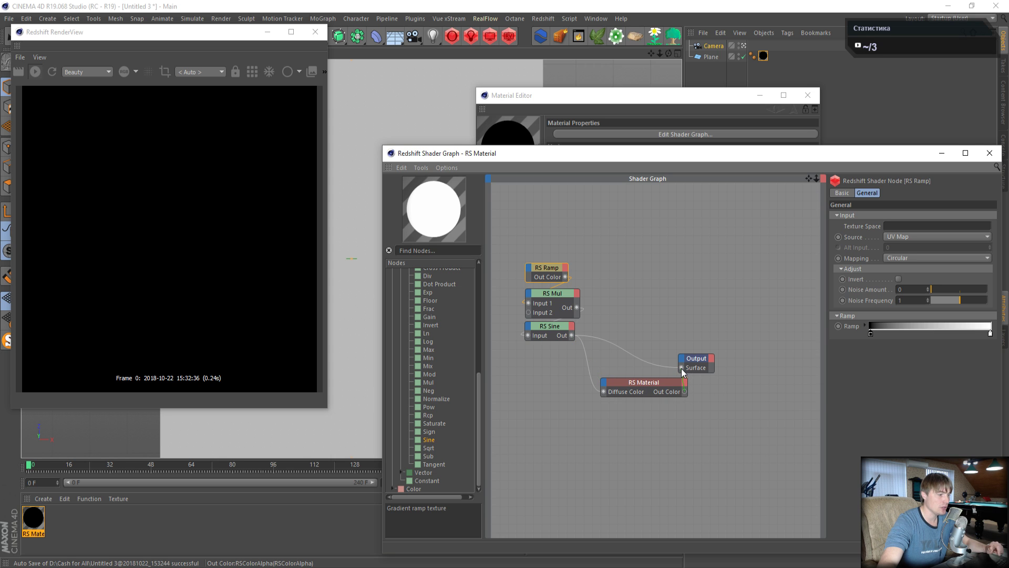
drag(682, 368, 630, 357)
click(659, 383)
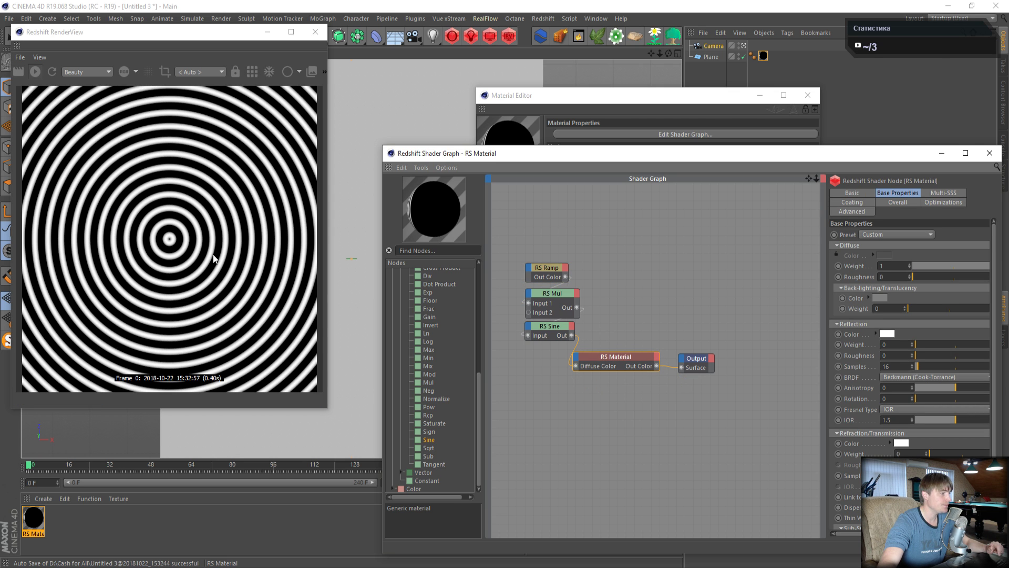
drag(620, 360, 629, 361)
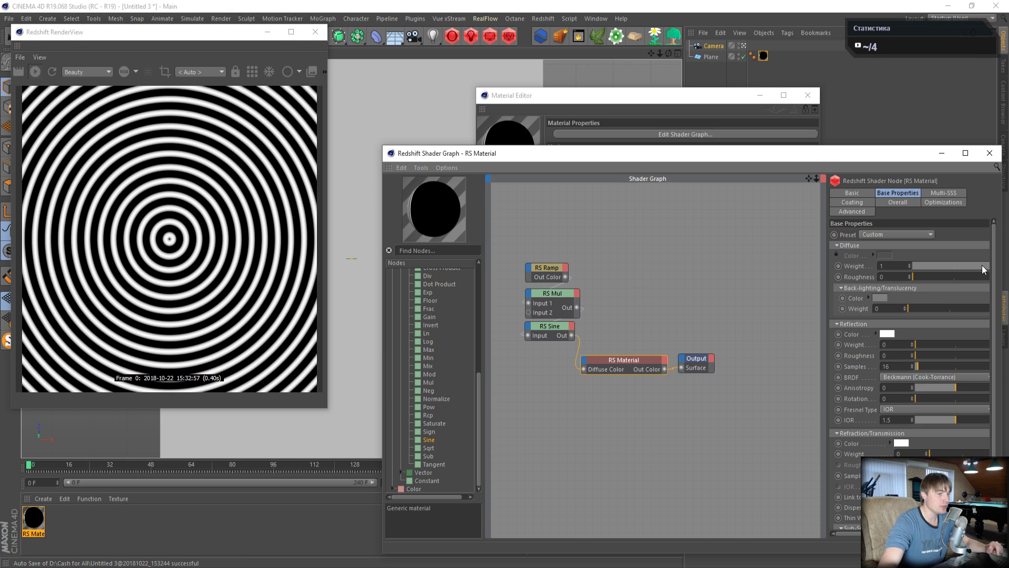
- Set the RS Material's diffuse weight to 0.5
drag(983, 267, 953, 270)
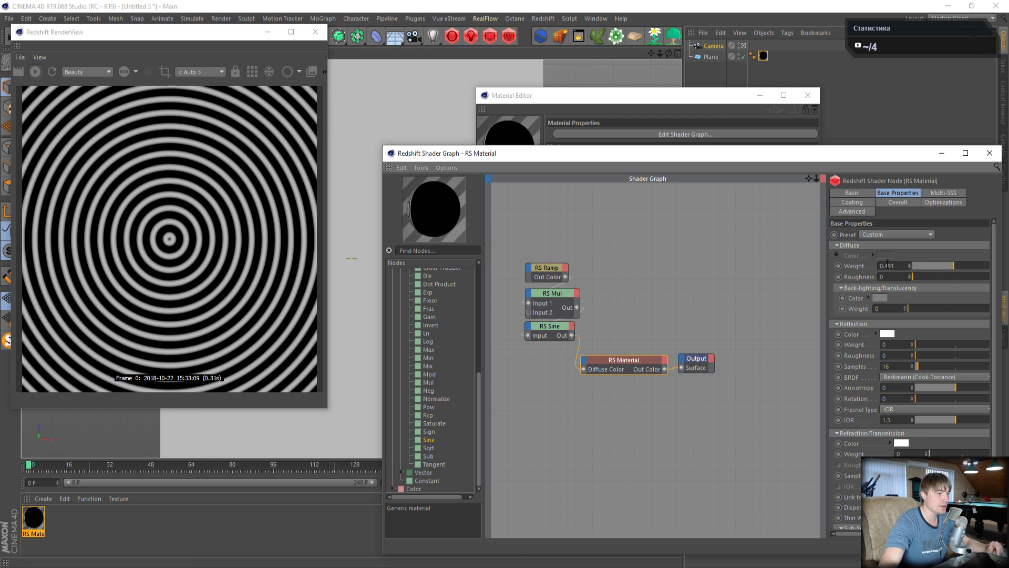
drag(886, 266, 939, 272)
text(5)
key(Return)
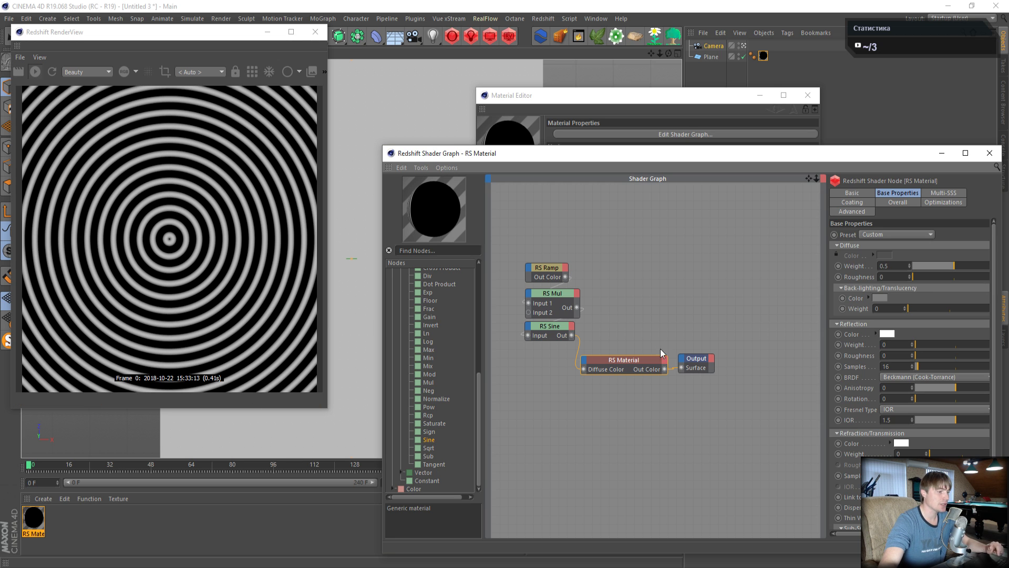
- Render the concentric rings to the Picture Viewer, save them as Radar2.png in the NewTutorial folder, and close the viewer and shader graph
click(315, 31)
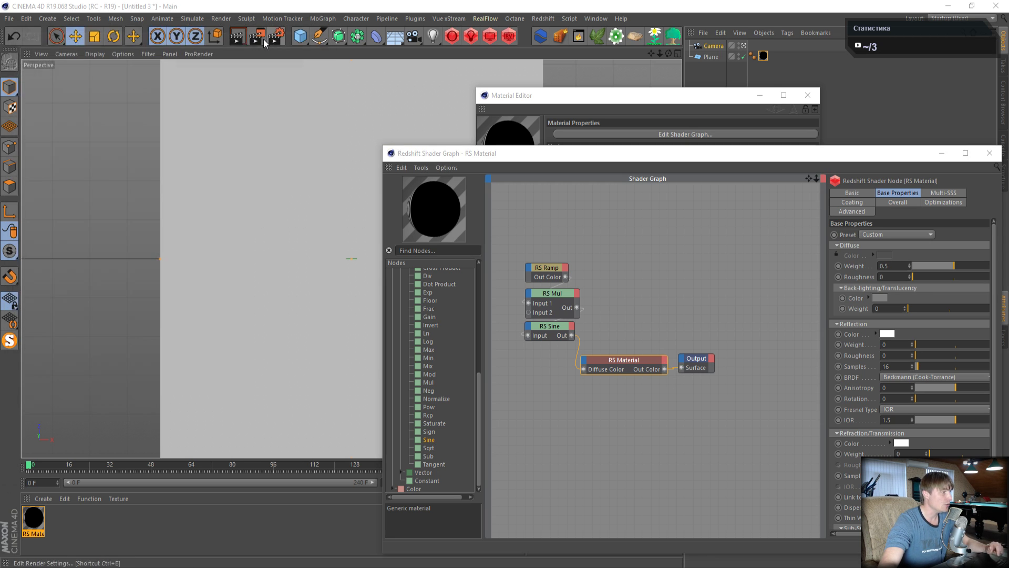
click(263, 39)
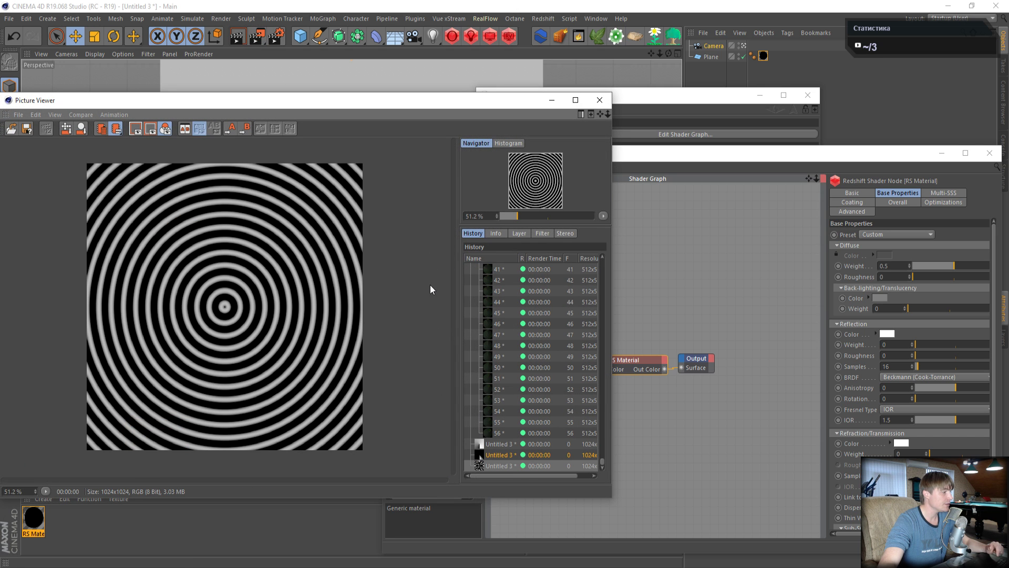
click(27, 128)
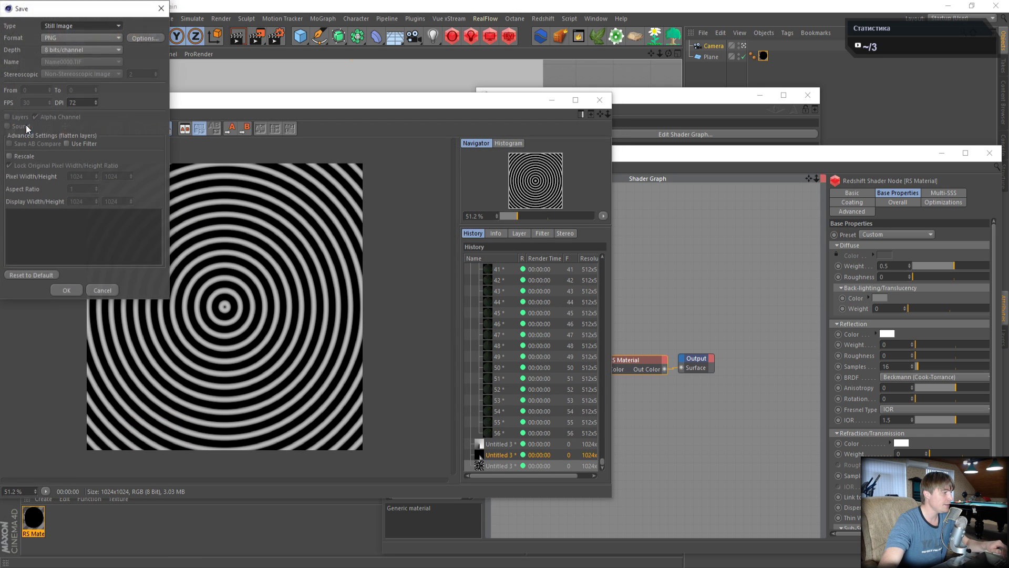
click(62, 289)
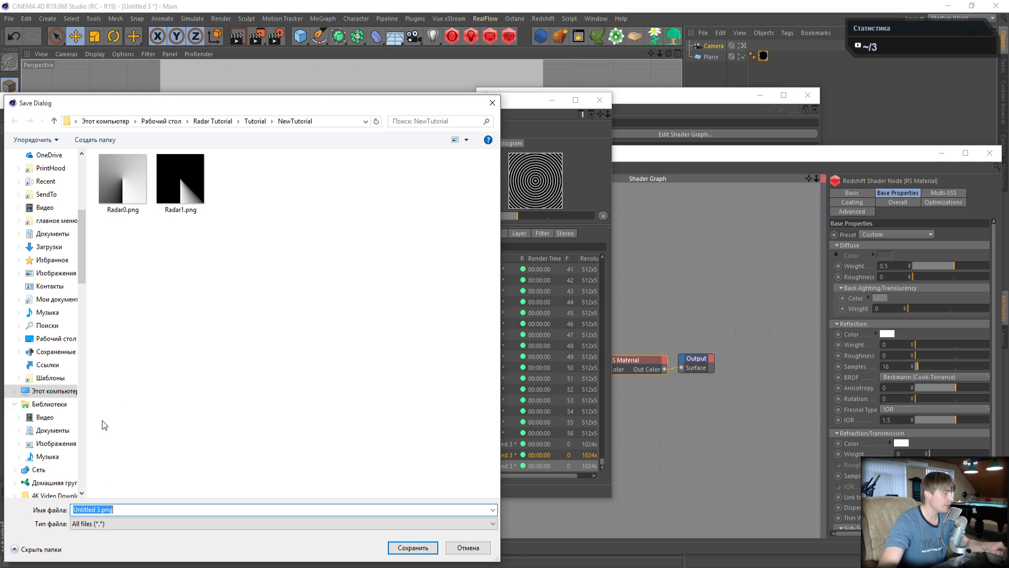
click(178, 209)
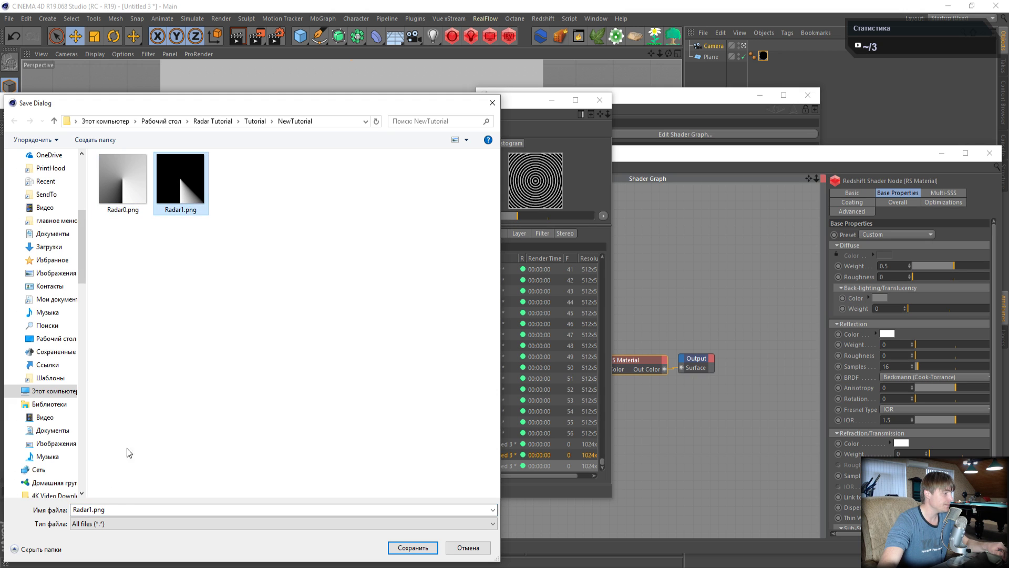
click(88, 509)
click(88, 510)
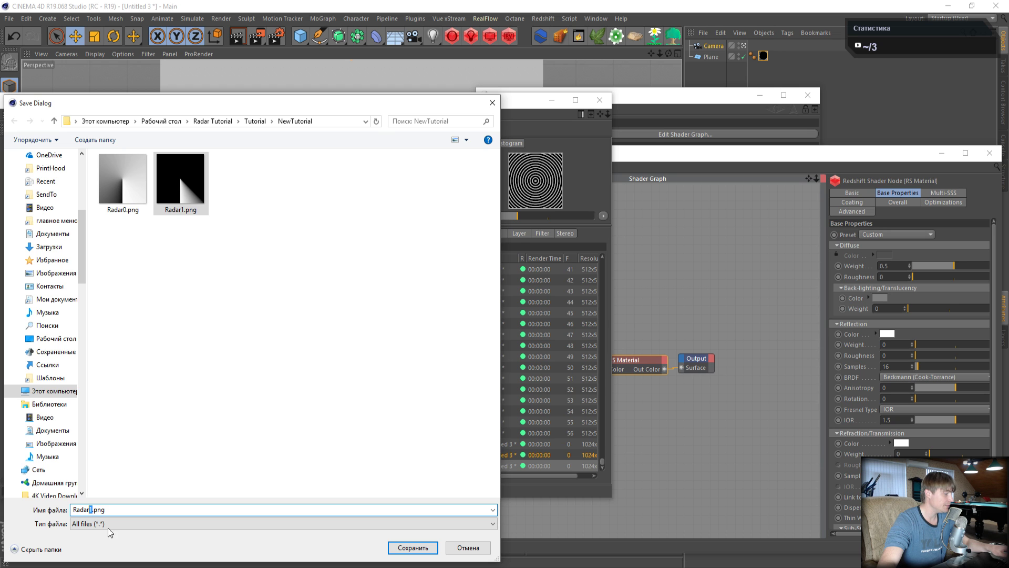
text(2)
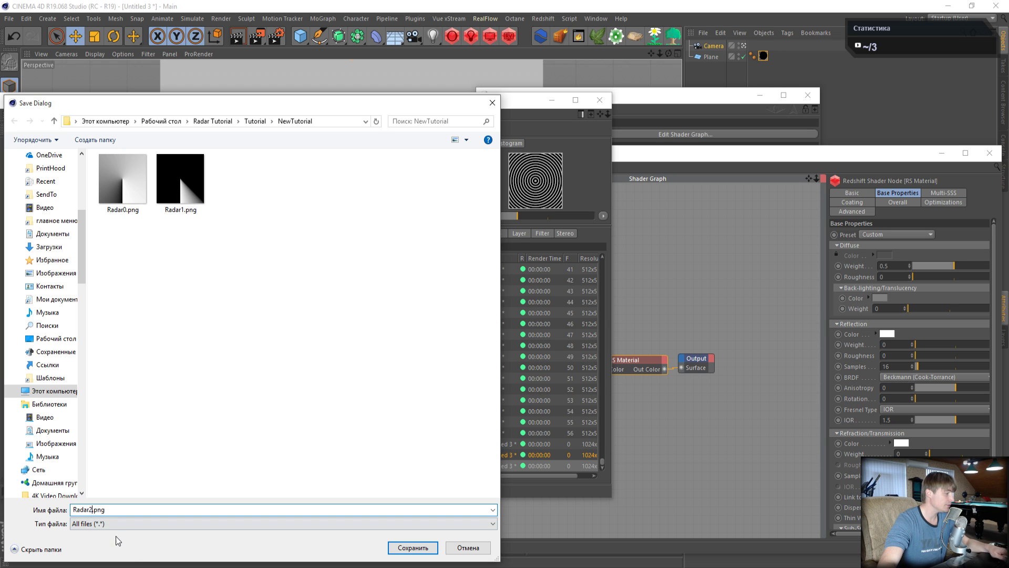
click(408, 548)
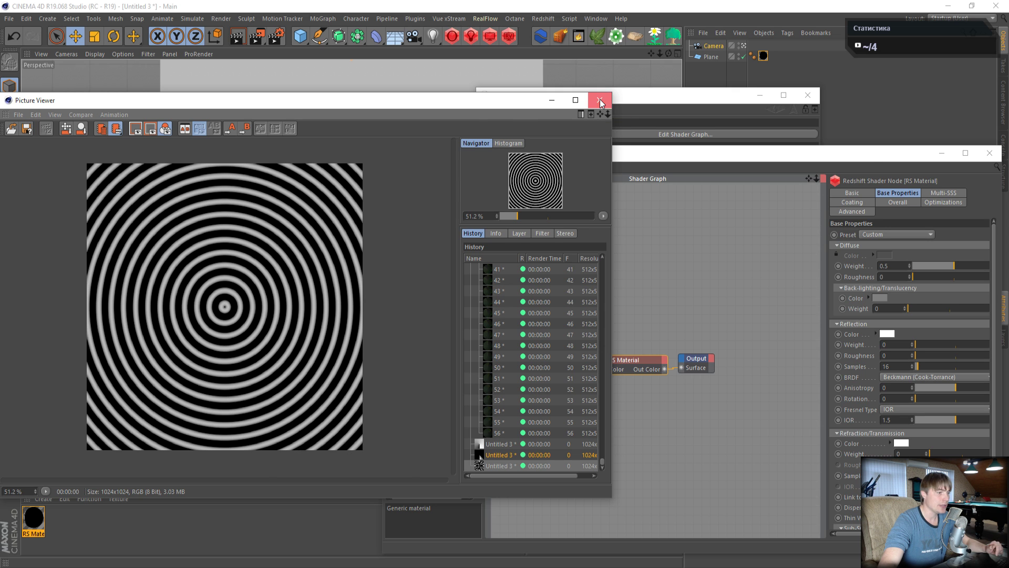
click(601, 102)
click(990, 153)
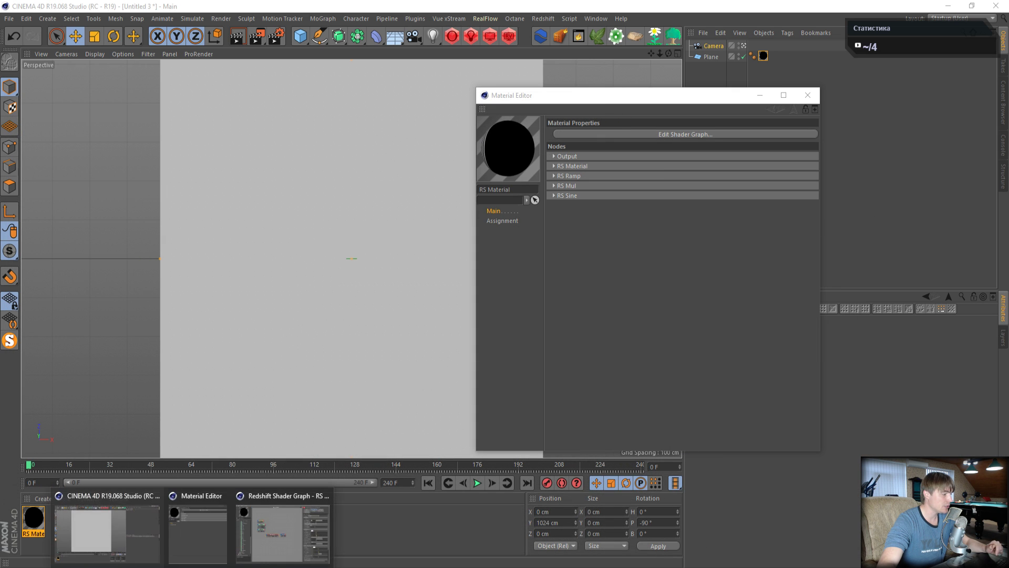
- Switch to File Explorer, open the Tutorial folder and inspect the target shape in Target_00000_00000.png up close
click(218, 544)
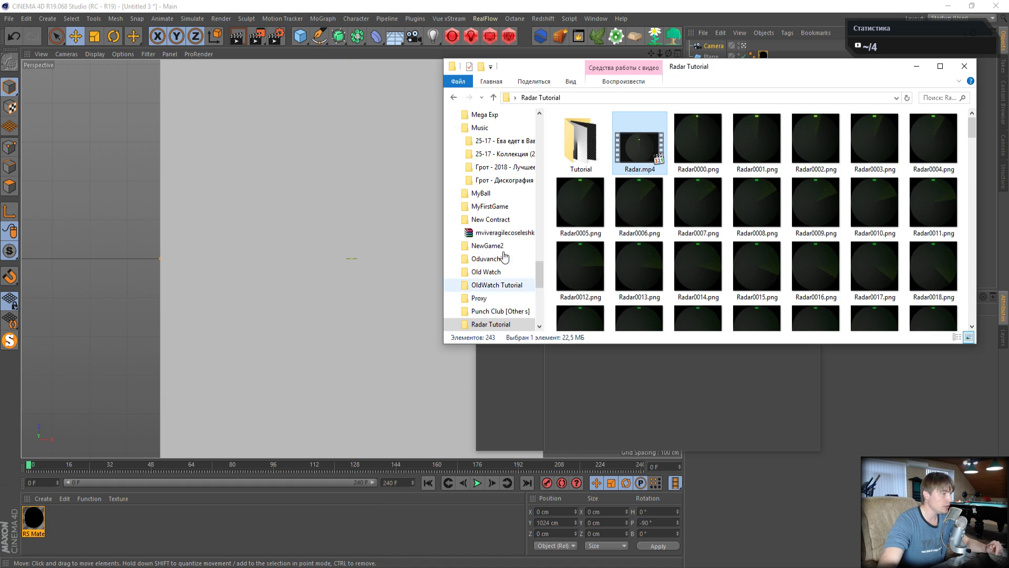
click(597, 148)
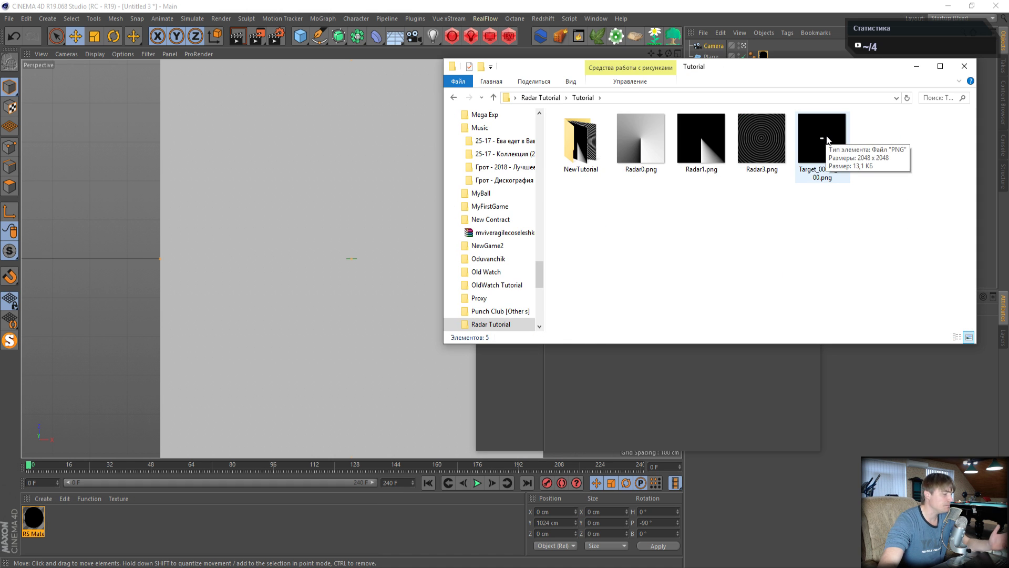
click(822, 153)
double_click(820, 150)
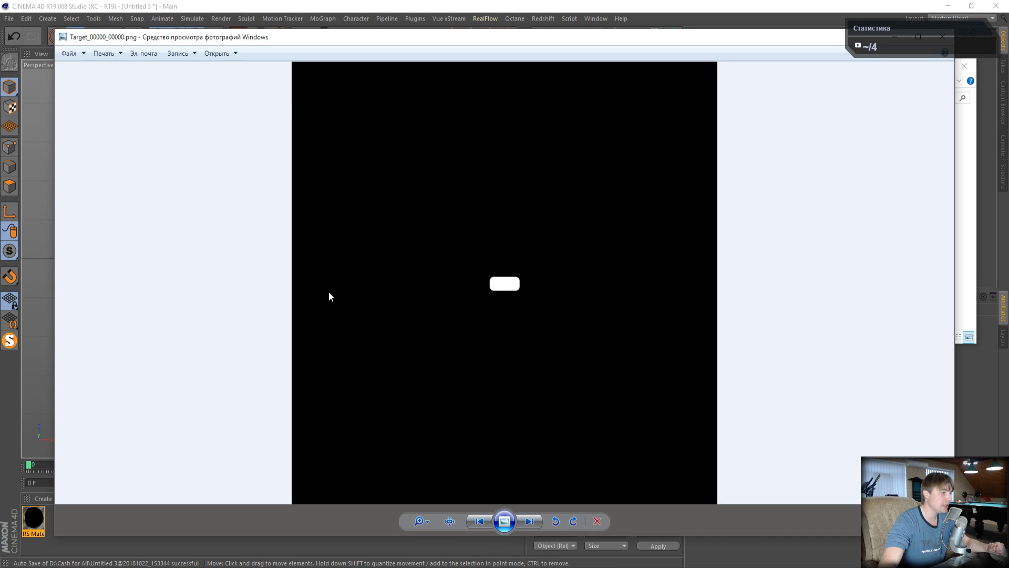
scroll(498, 287, up, 5)
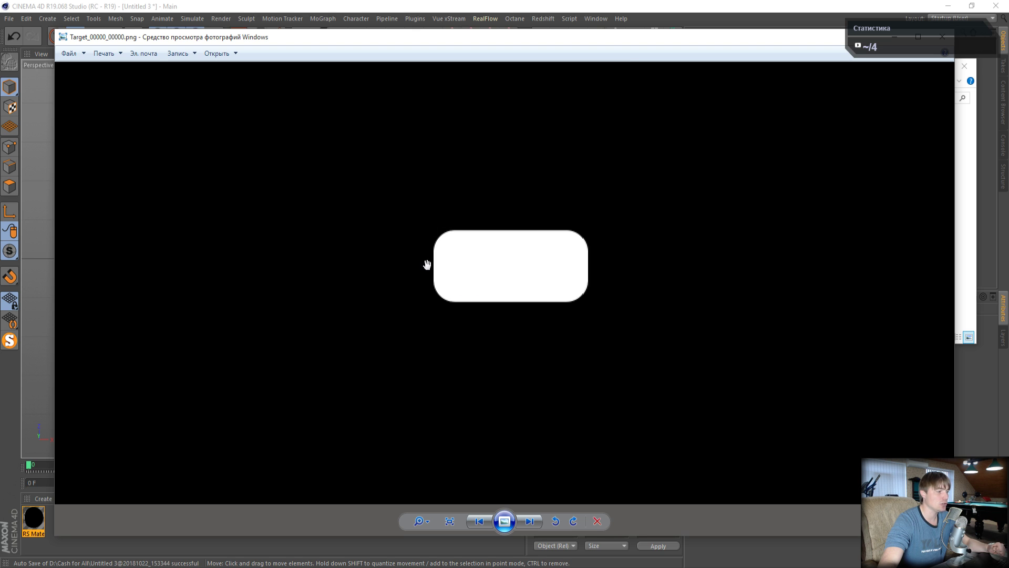
scroll(447, 288, down, 5)
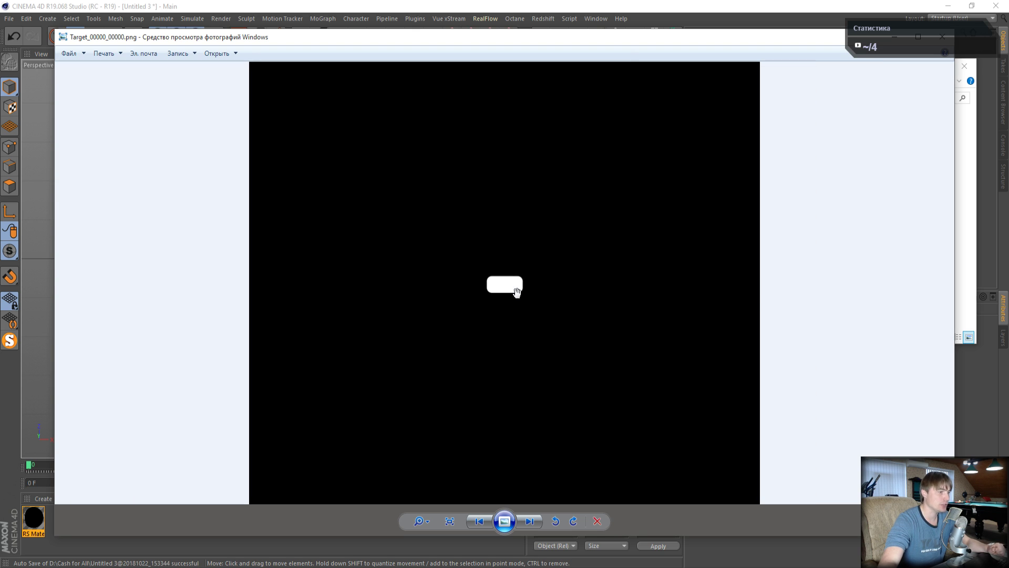
- Close the target image preview and check the pixel dimensions of Target_00000_00000.png in its file properties
scroll(518, 296, down, 1)
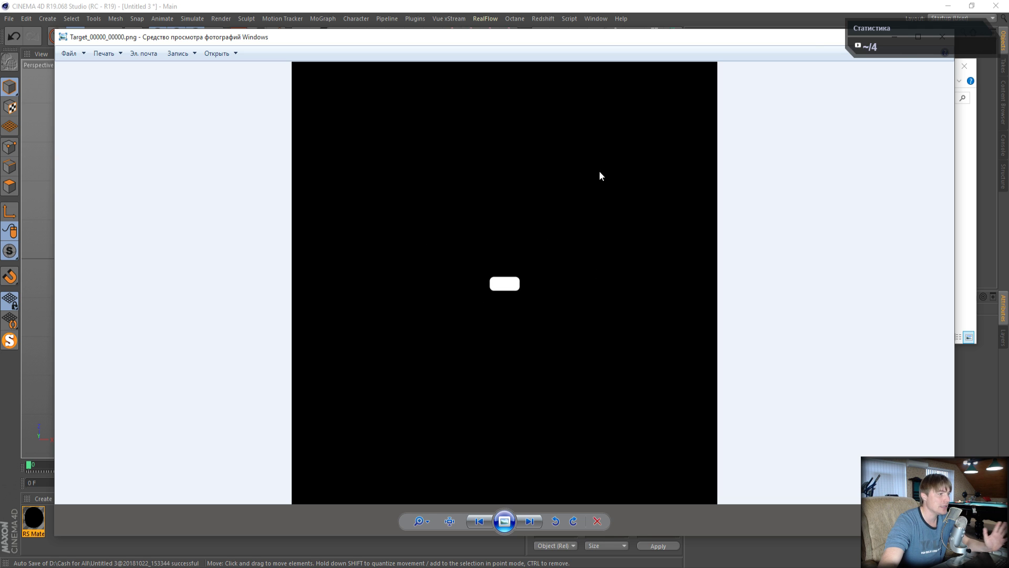
drag(809, 39, 692, 58)
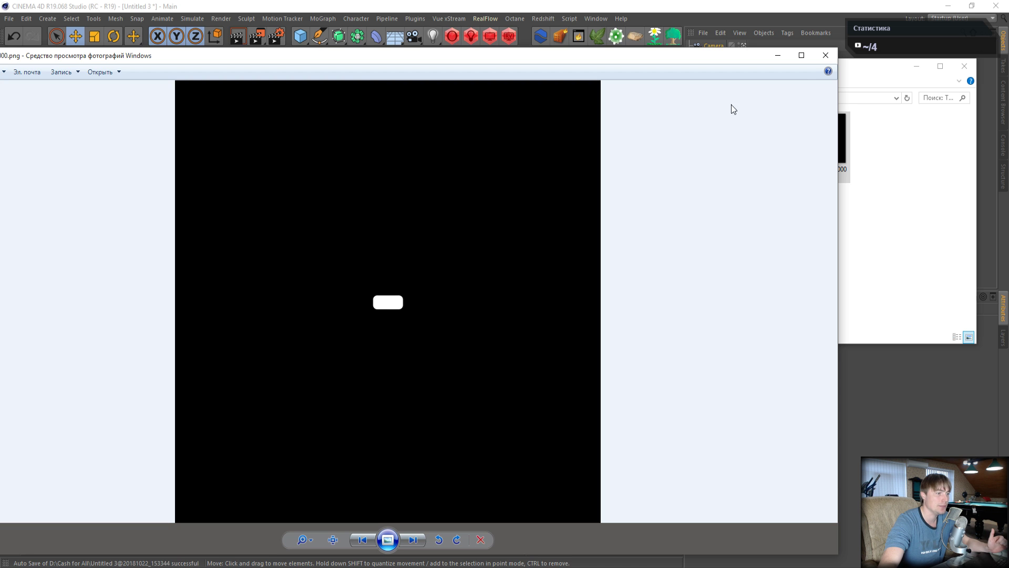
click(824, 56)
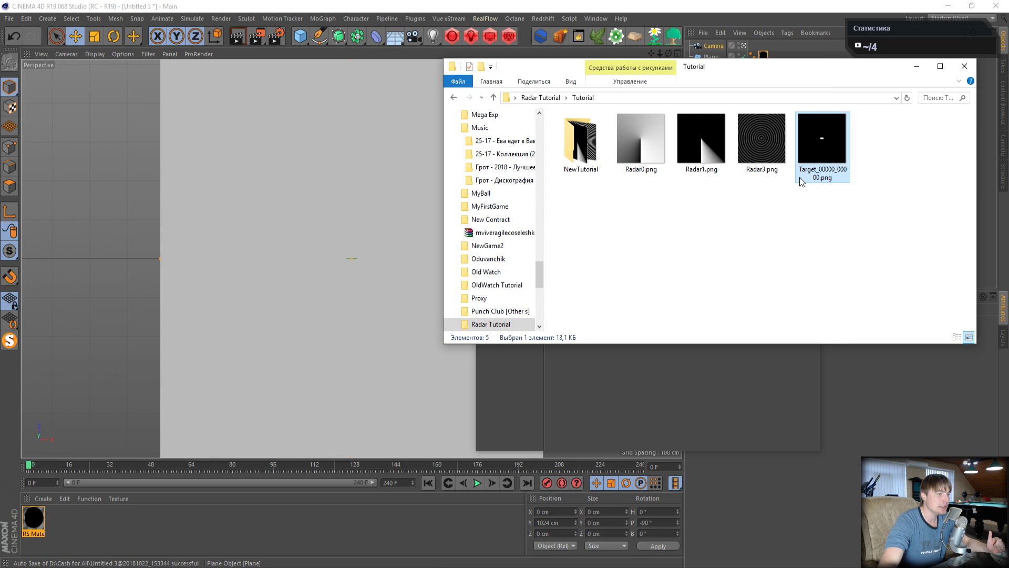
right_click(841, 160)
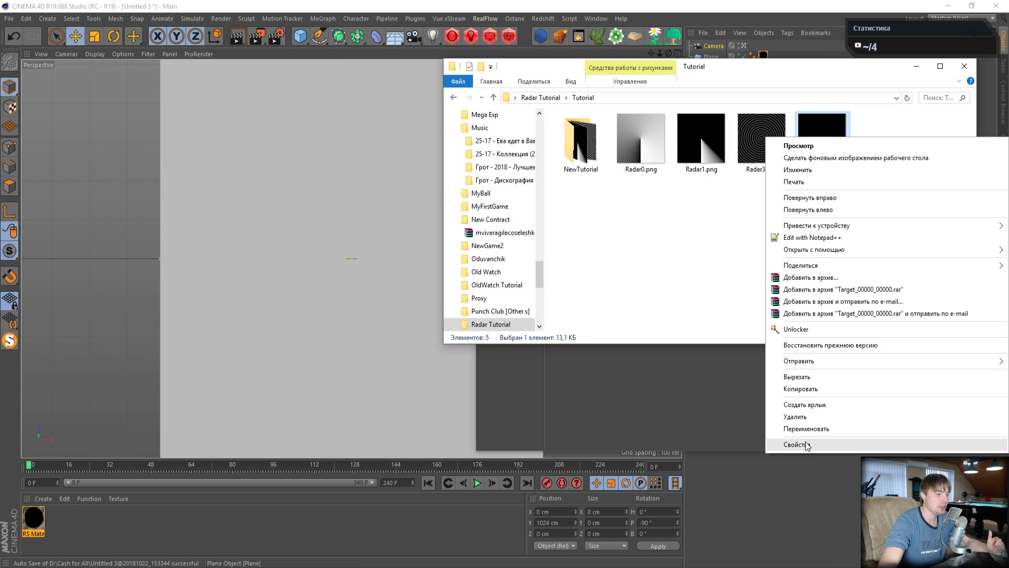
click(805, 444)
click(896, 164)
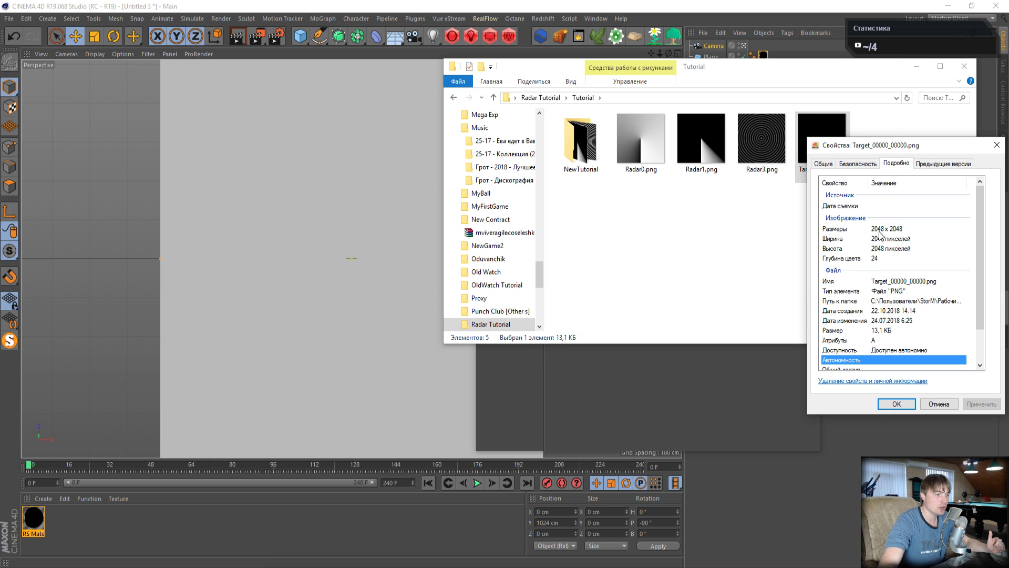
click(940, 405)
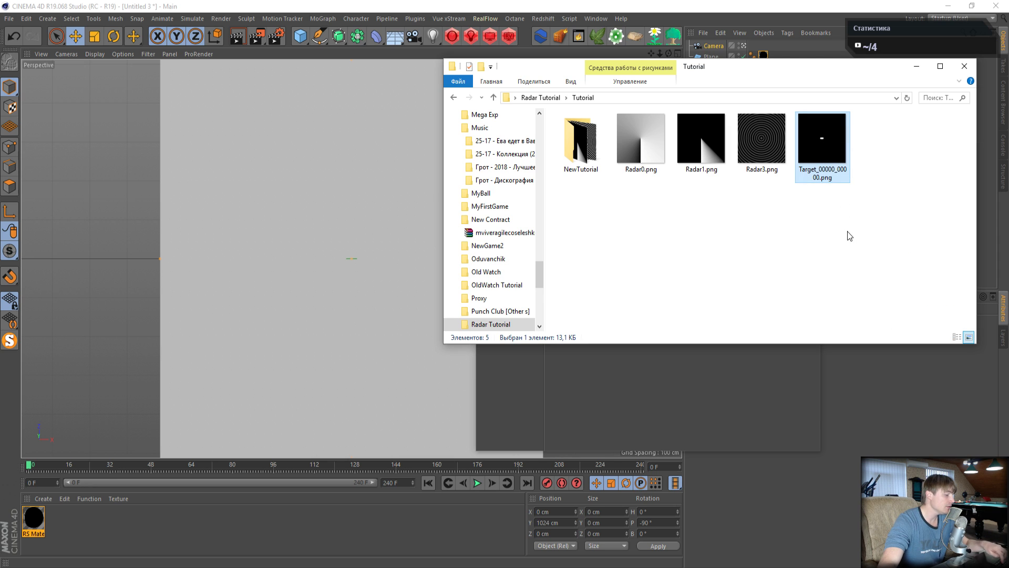
- Copy Target_00000_00000.png into the NewTutorial folder and rename the copy to Target1.png
click(591, 156)
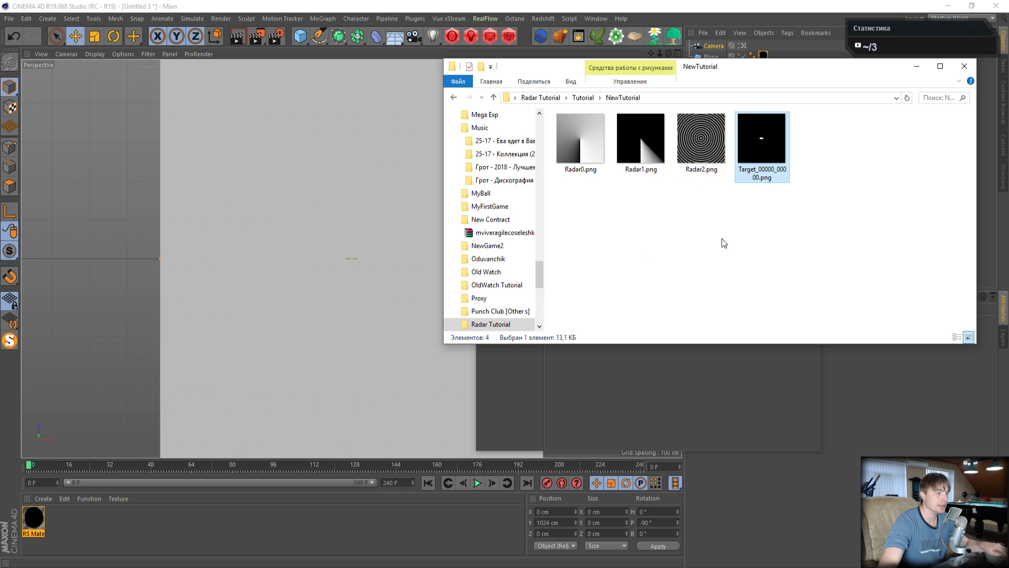
click(760, 173)
drag(755, 170, 756, 177)
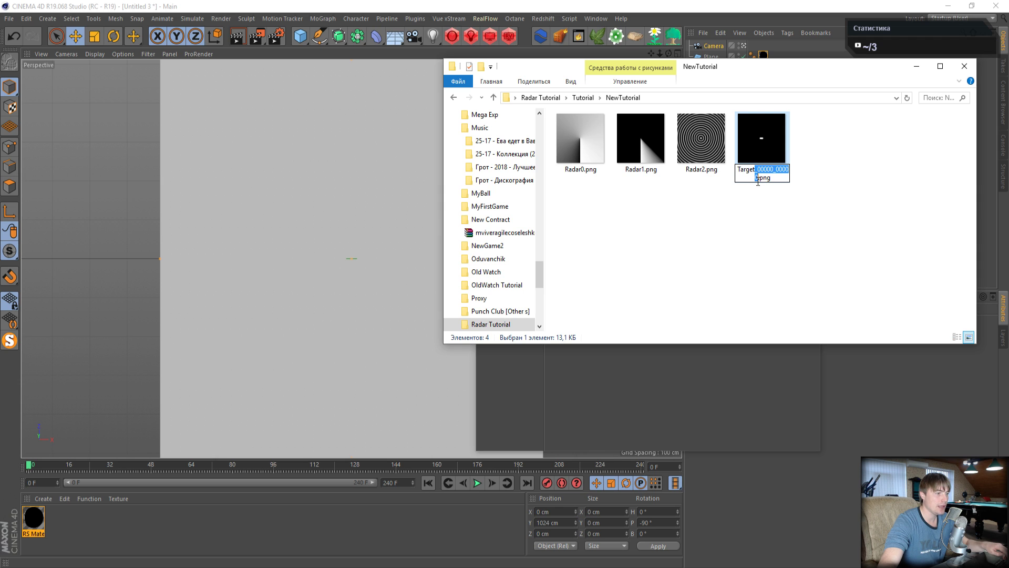
text(1)
key(Return)
click(756, 220)
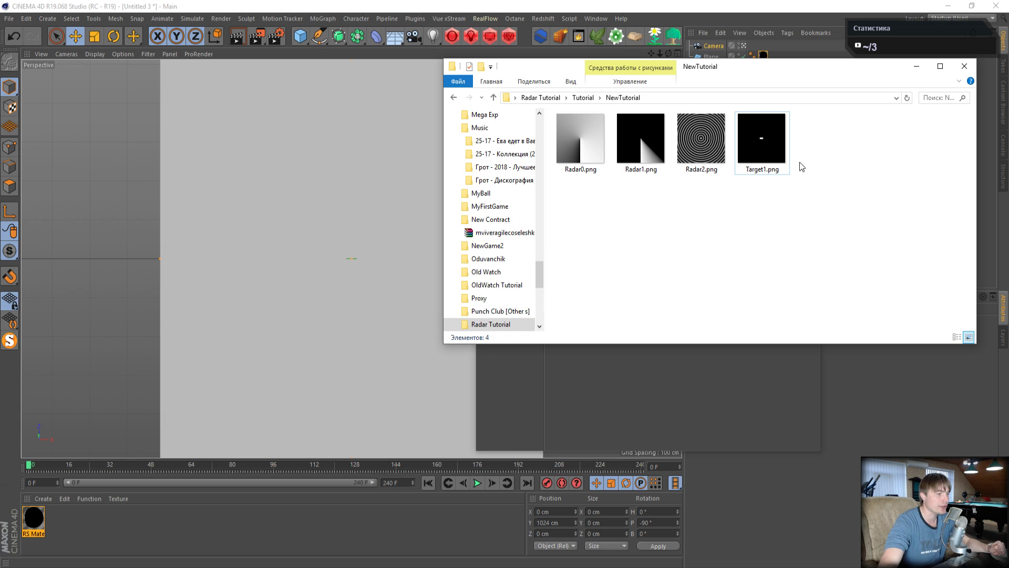
click(780, 147)
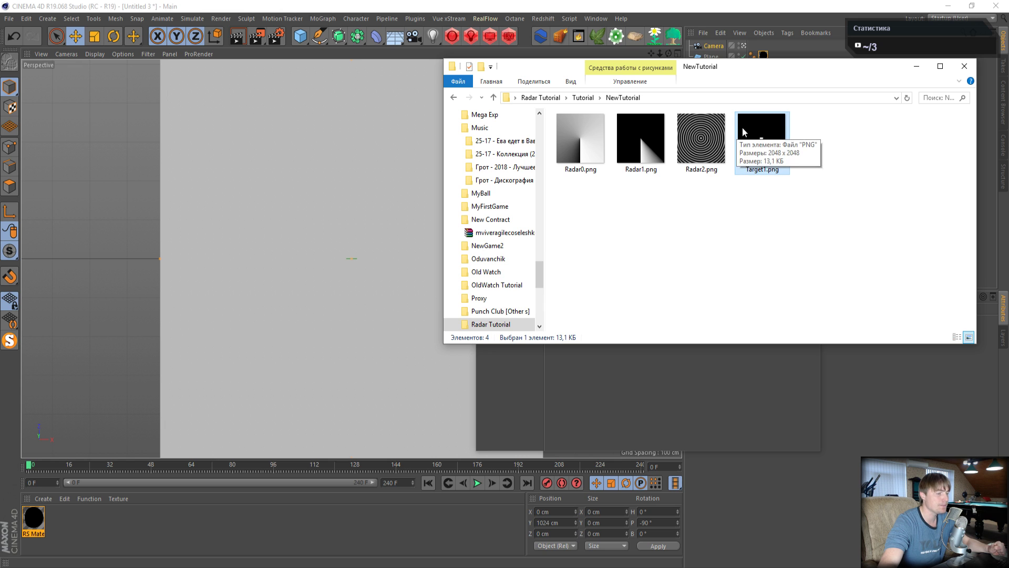
- Switch back to Cinema 4D, close the Material Editor and delete the Plane object from the scene
drag(844, 68, 828, 140)
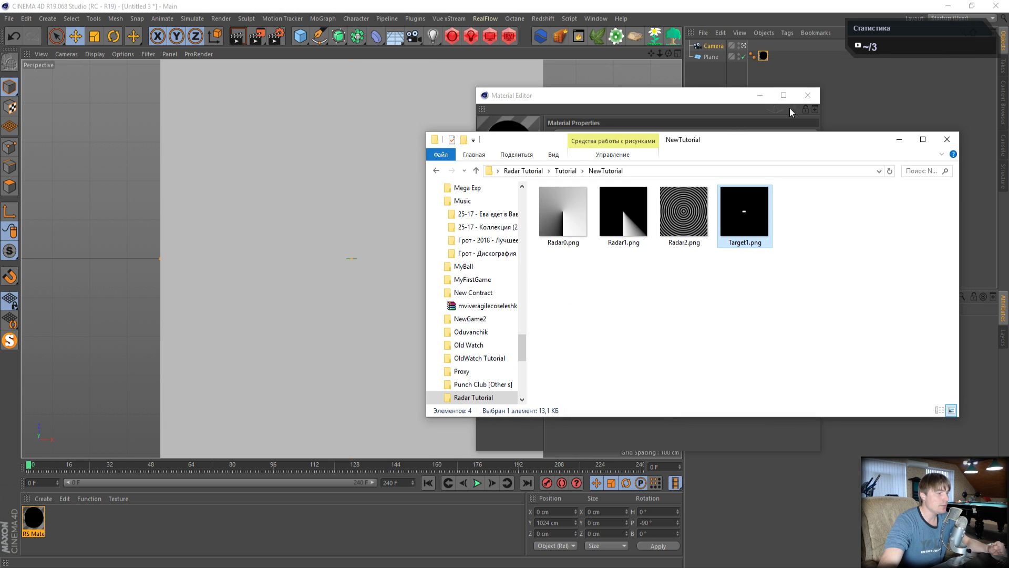
click(790, 108)
click(807, 95)
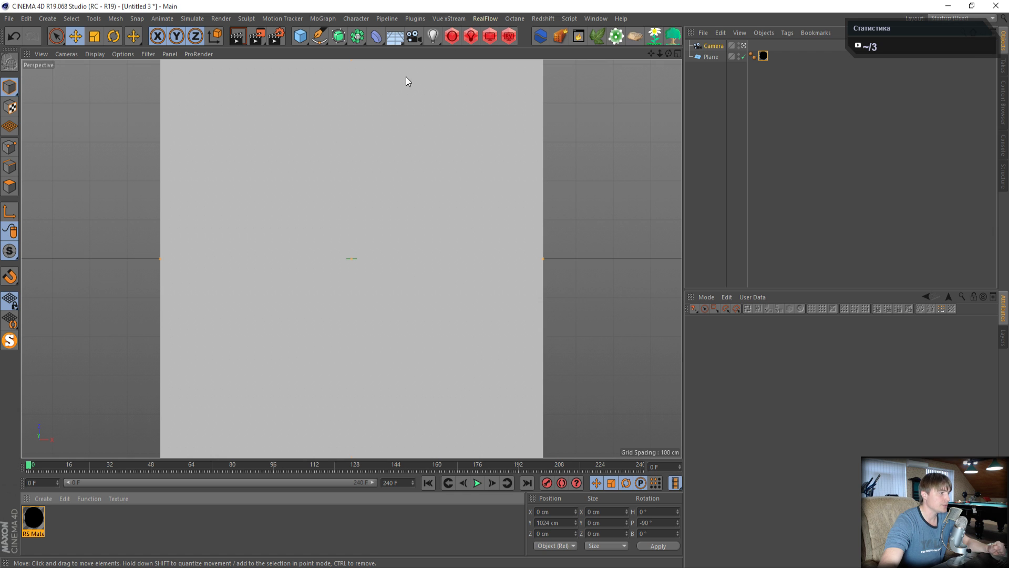
click(713, 56)
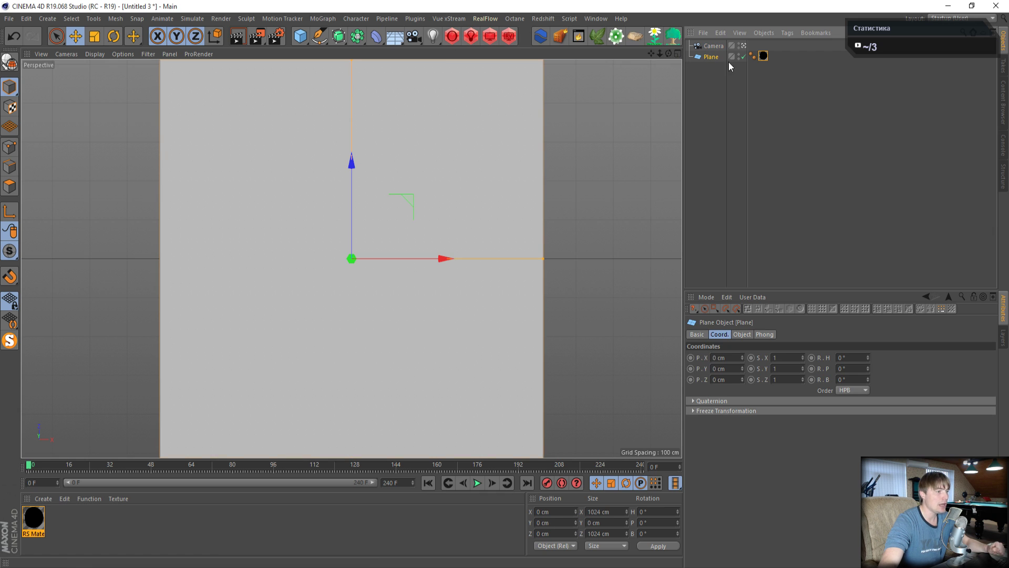
key(Delete)
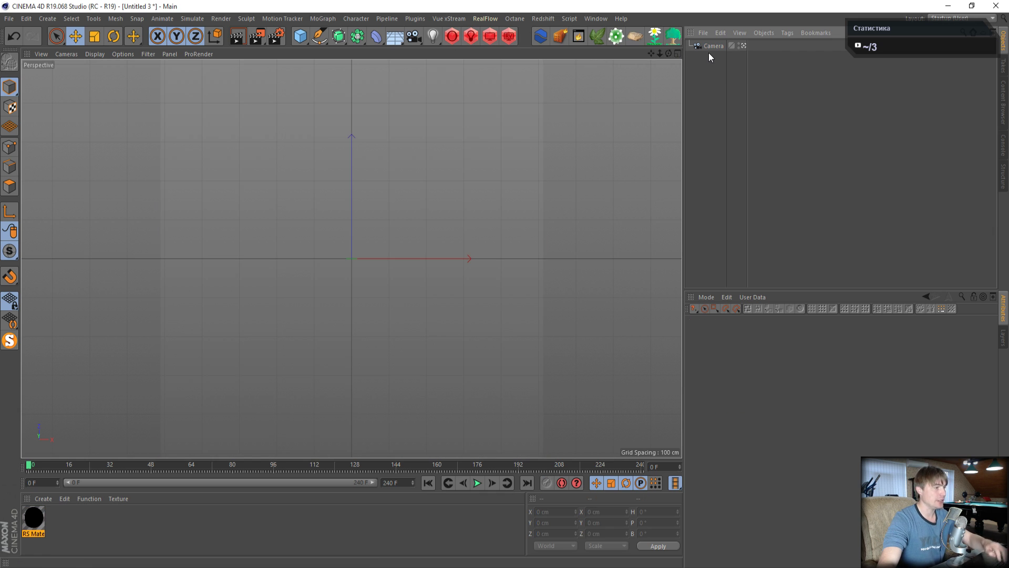
- Add a Disc primitive with an outer radius of 512 cm, 1 disc segment and 64 rotation segments
click(300, 37)
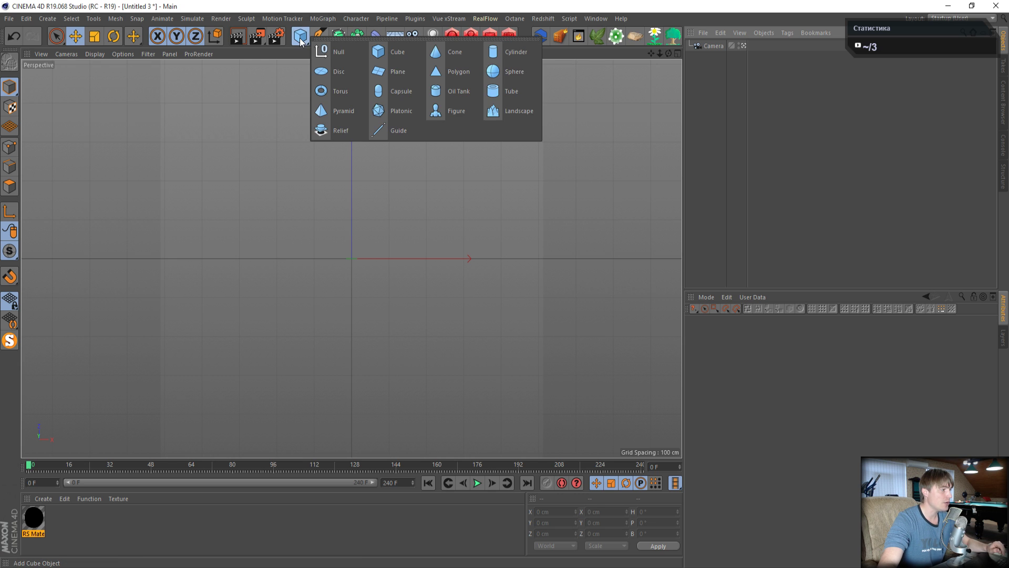
click(338, 72)
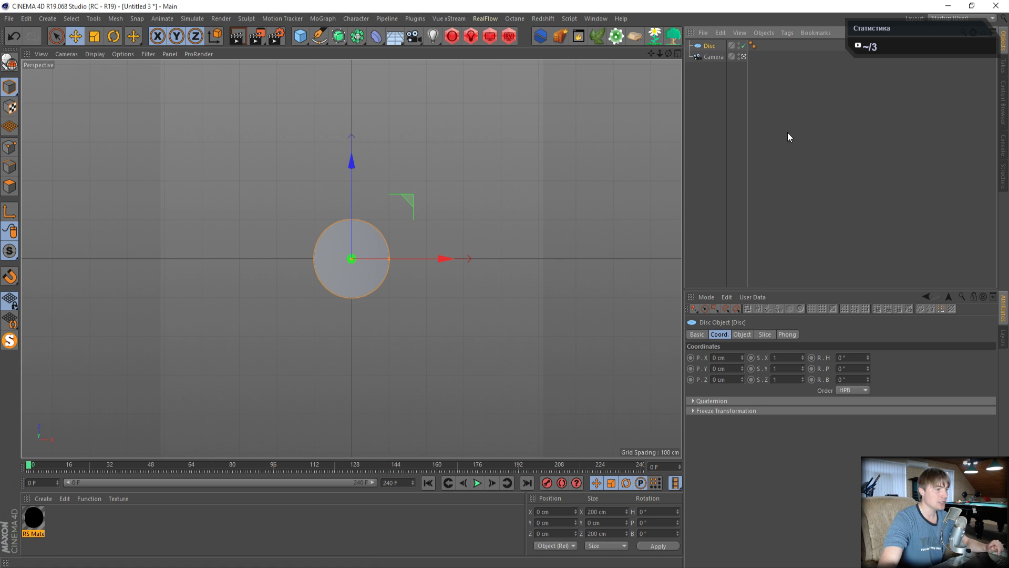
click(743, 335)
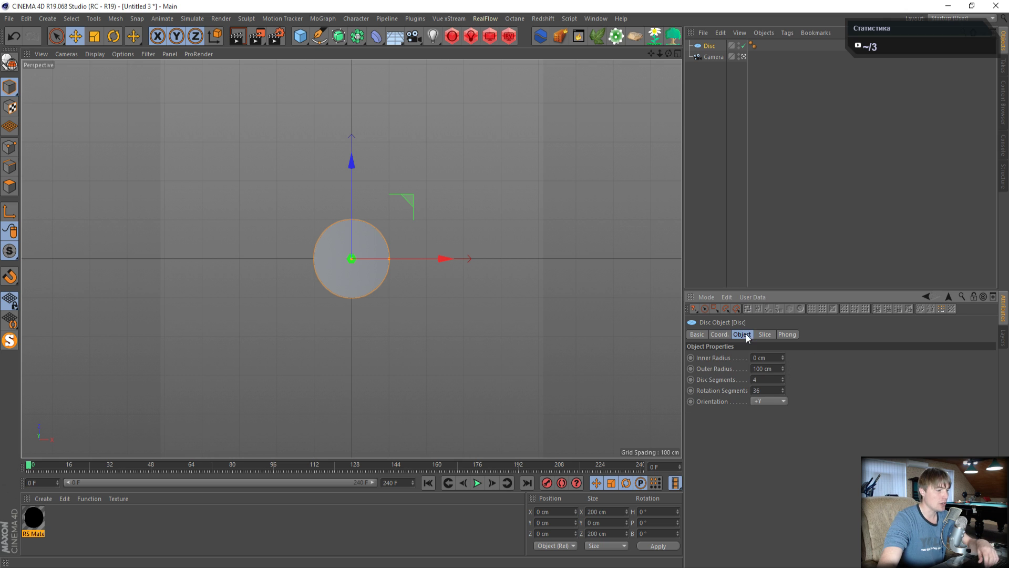
click(777, 369)
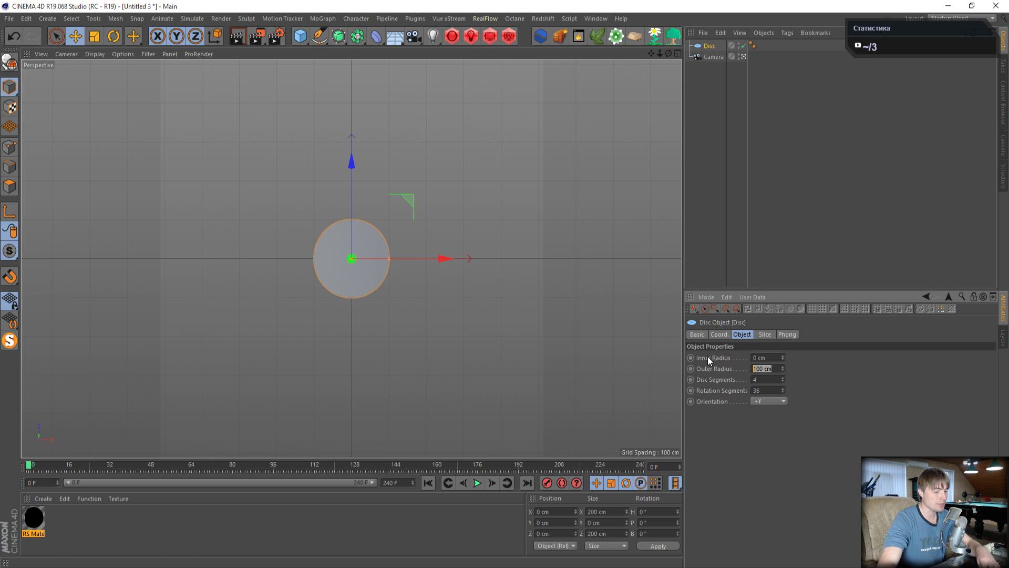
text(512)
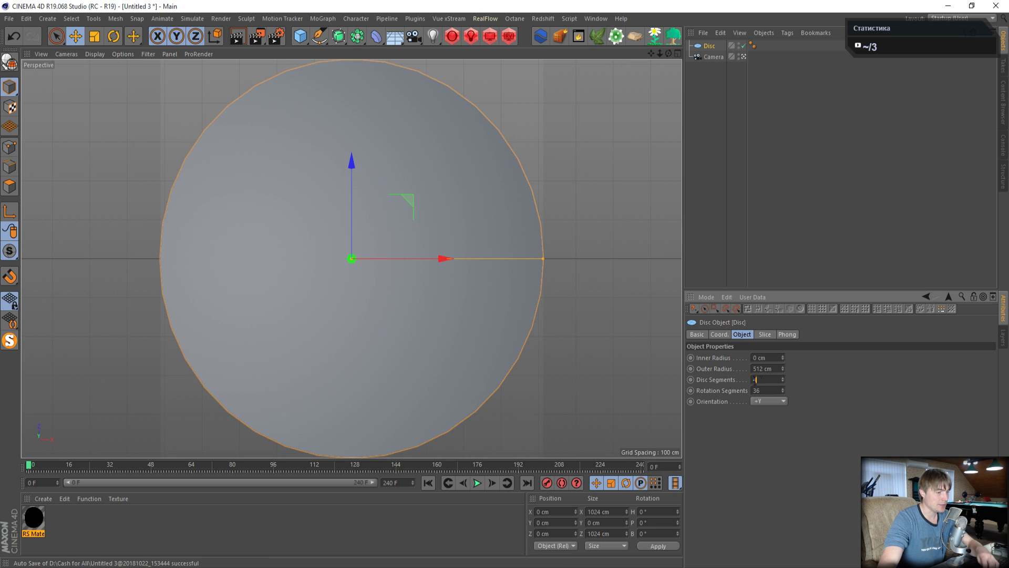
text(1)
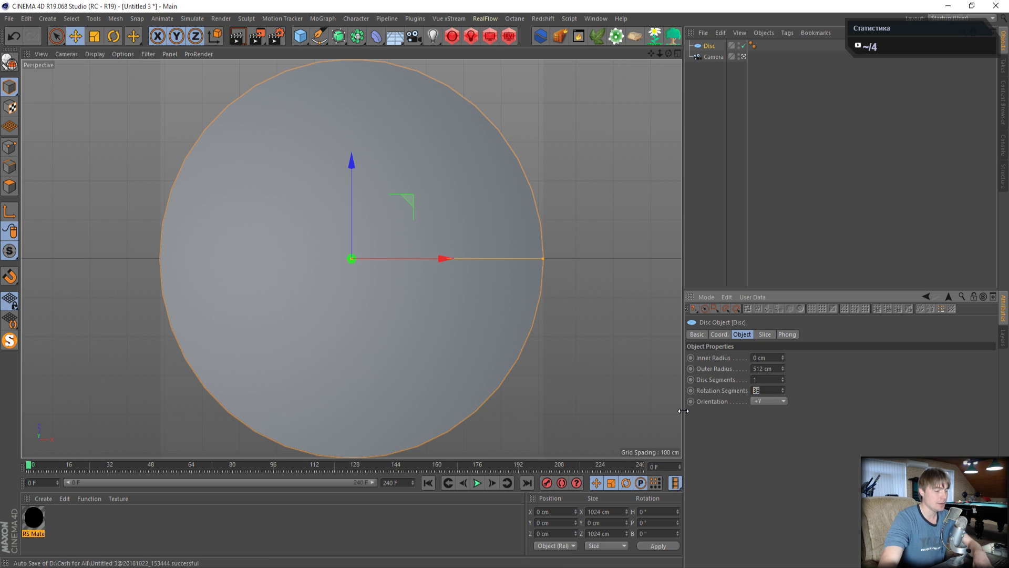
- Render the disc in the Redshift RenderView and delete the old RS Material that held the ring shader
click(509, 38)
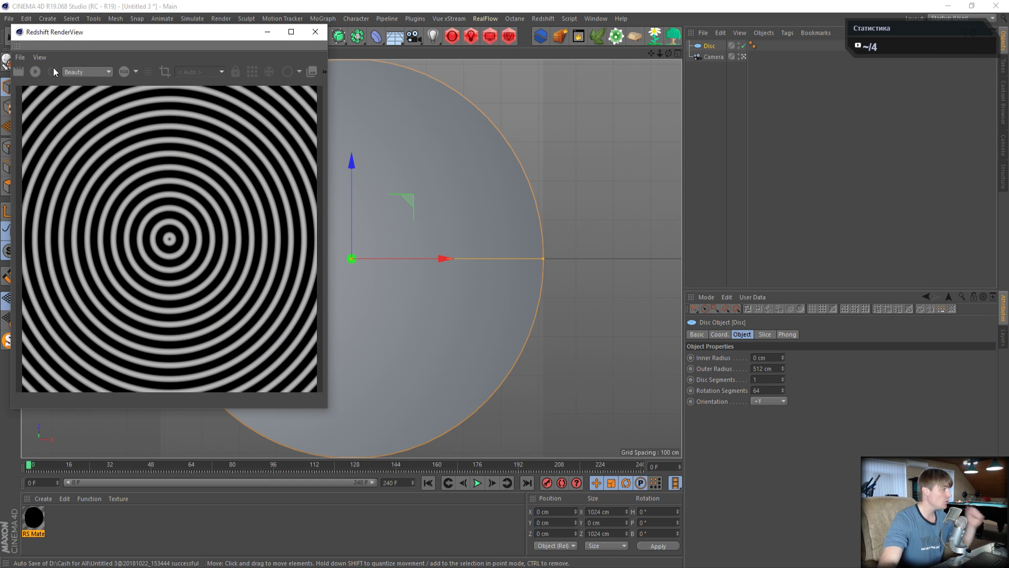
click(39, 71)
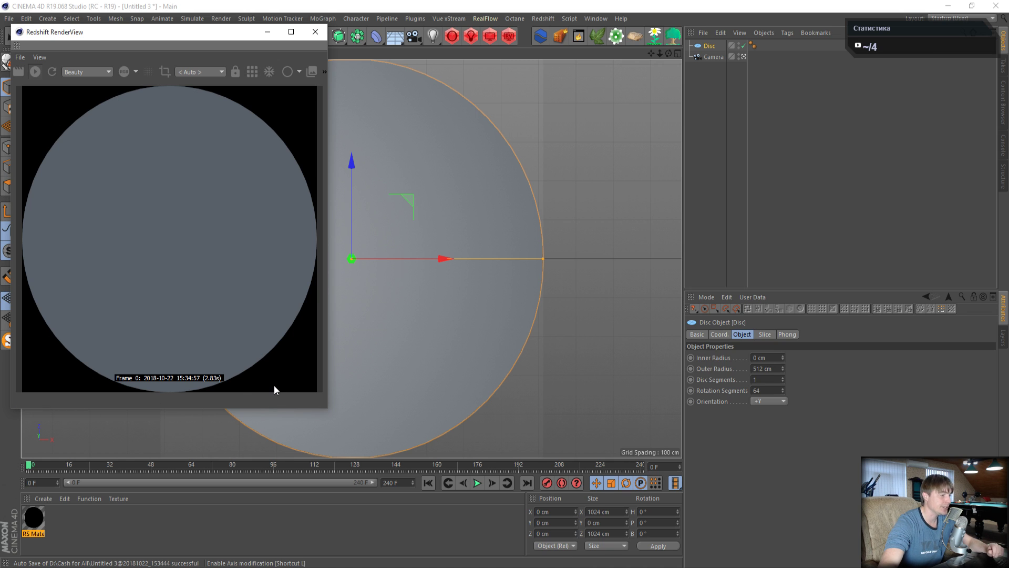
click(40, 514)
click(94, 528)
click(39, 523)
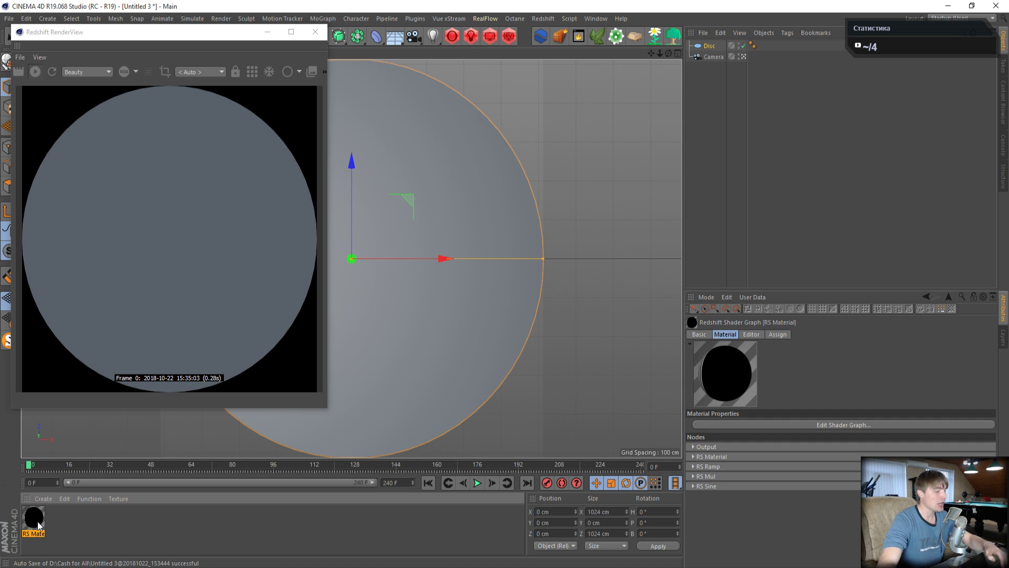
key(Delete)
- Create a new standard Redshift Material and assign it to the Disc object
click(43, 499)
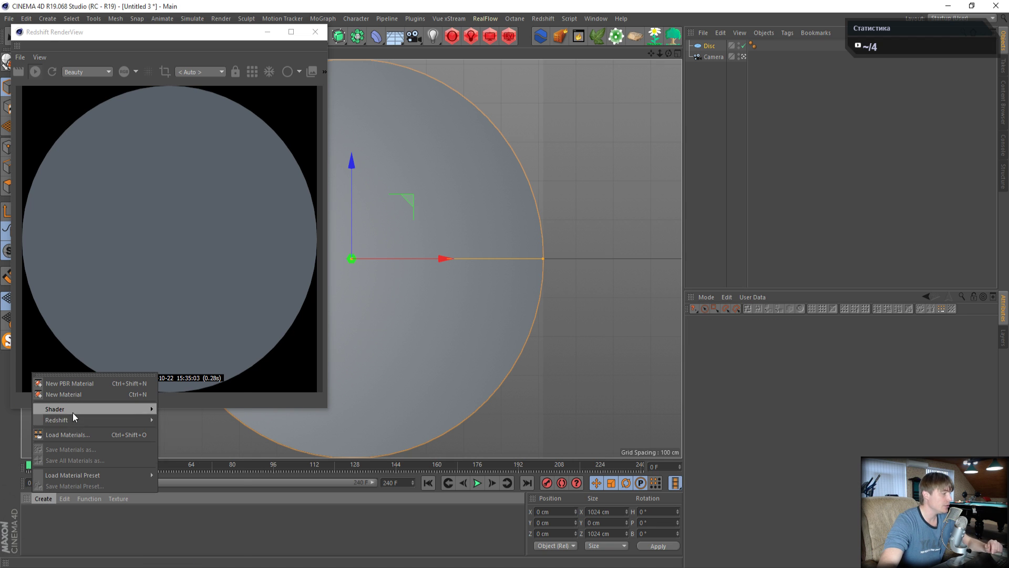
mouse_move(78, 420)
mouse_move(176, 431)
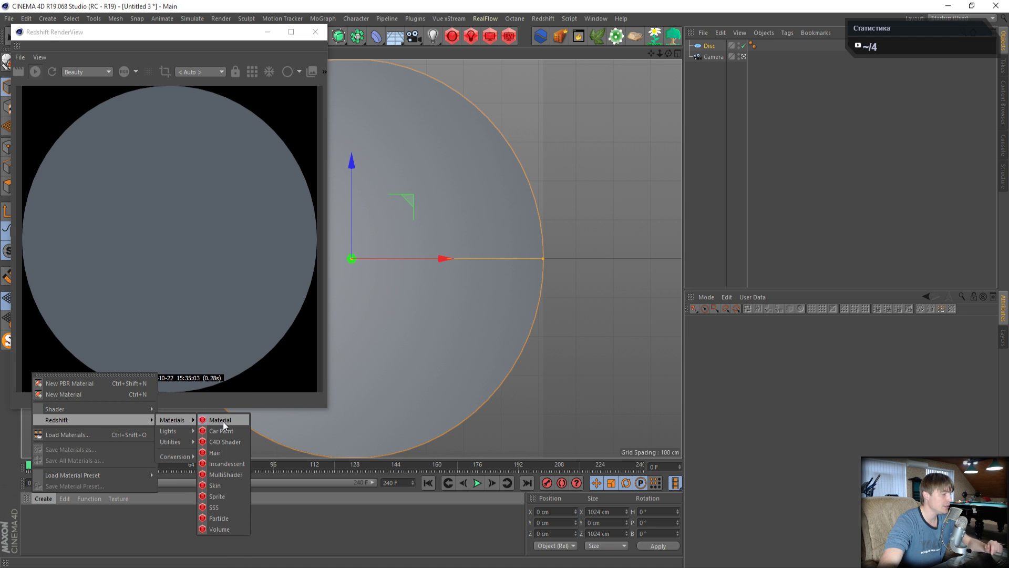
click(220, 420)
drag(32, 524, 710, 48)
- Shrink the Redshift RenderView window and move it clear of the main menu
drag(157, 41, 150, 41)
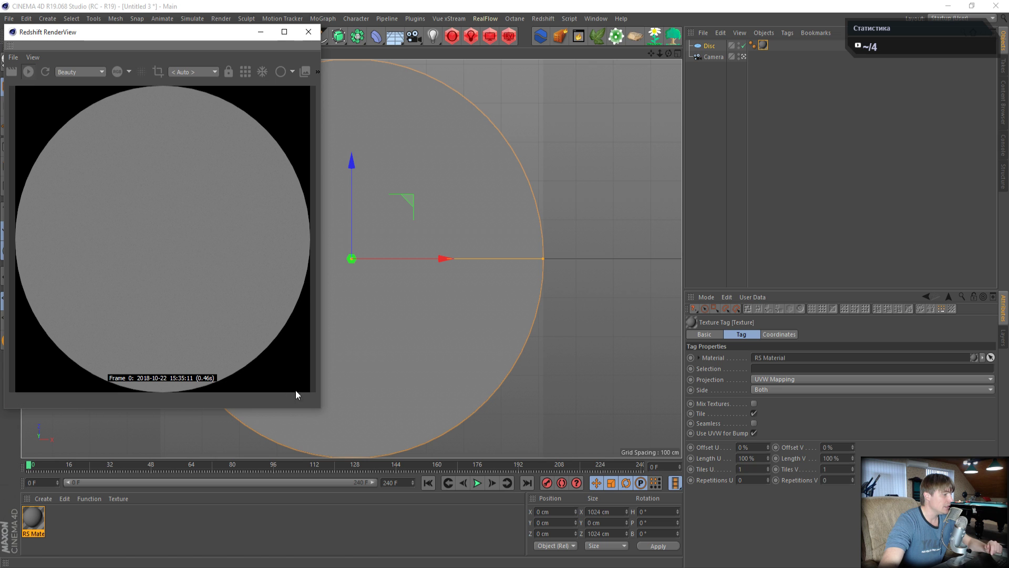
drag(319, 408, 255, 347)
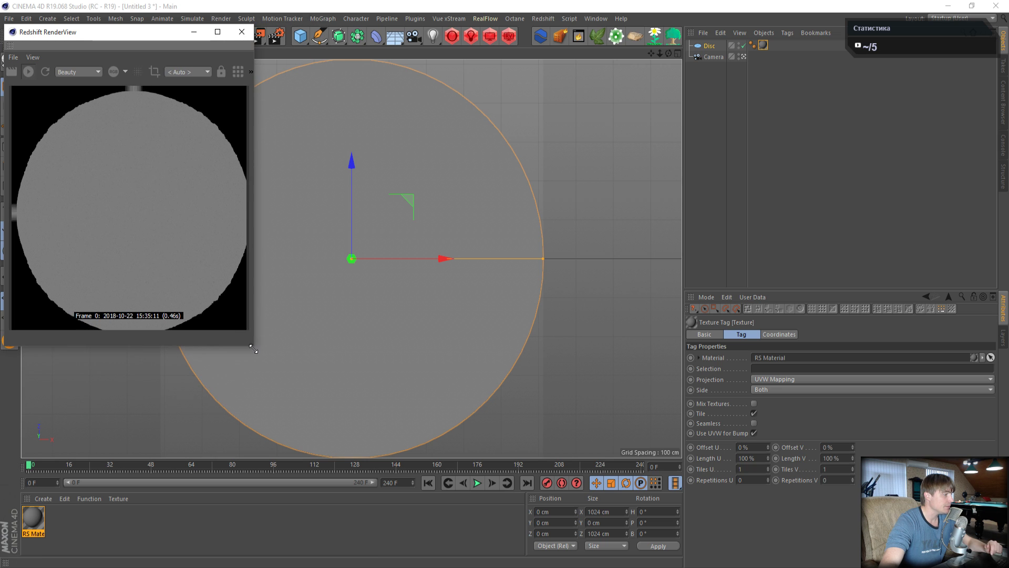
drag(130, 35, 136, 93)
- Start saving the project under a new name and browse to the desktop's Radar Tutorial > Tutorial > NewTutorial folder
click(8, 19)
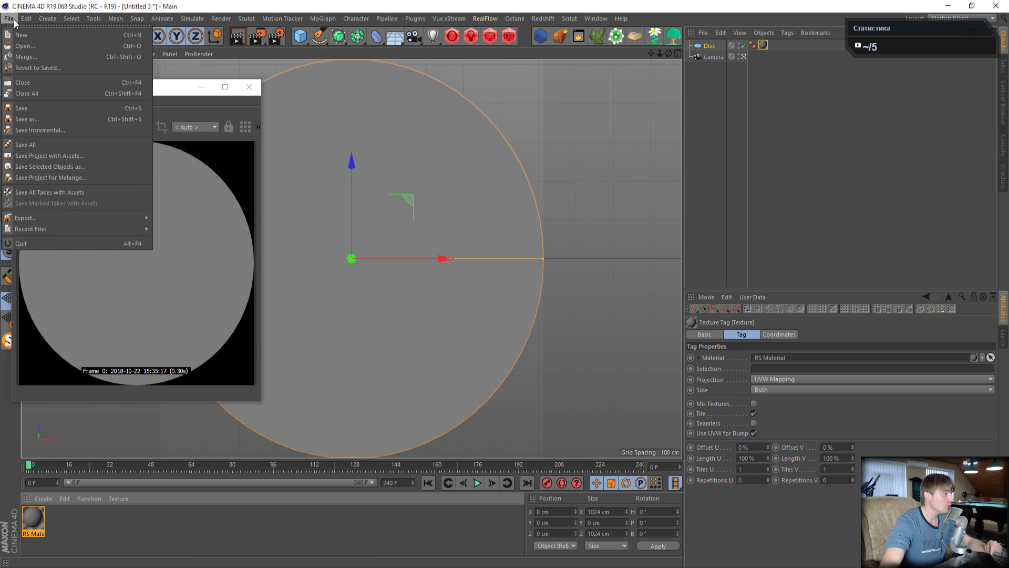
click(37, 120)
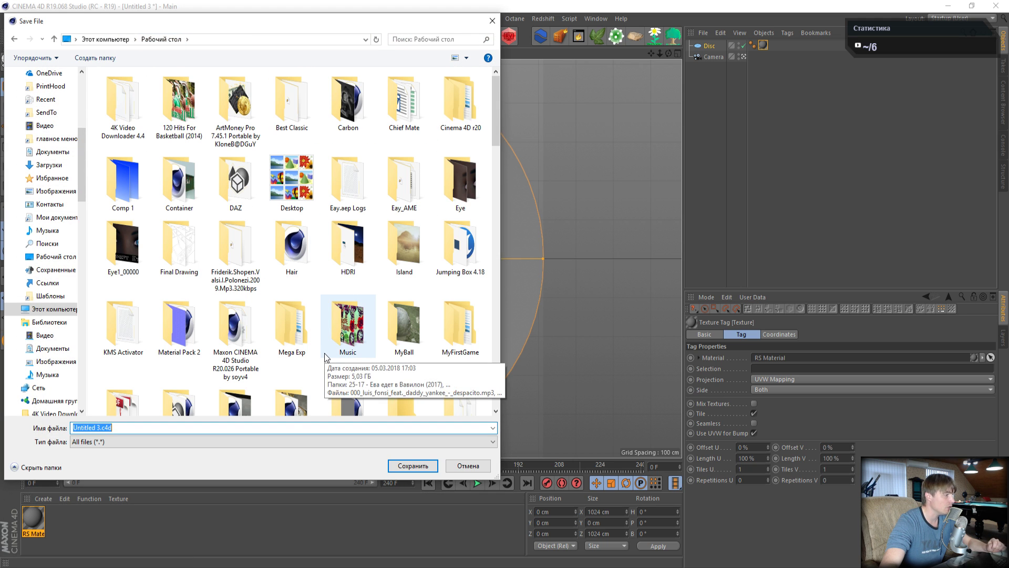
scroll(342, 368, down, 3)
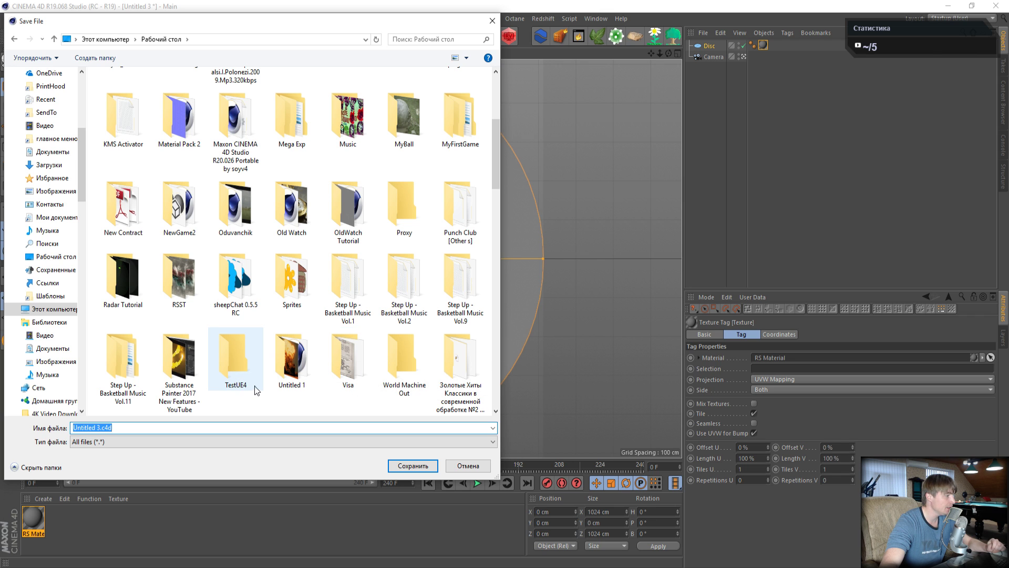
click(132, 282)
double_click(131, 283)
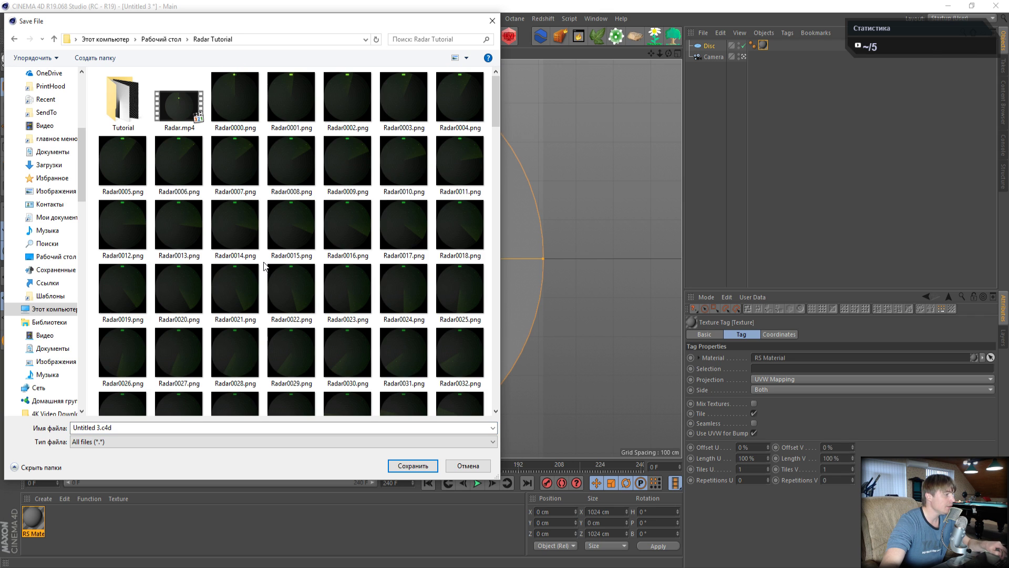
click(125, 110)
double_click(123, 107)
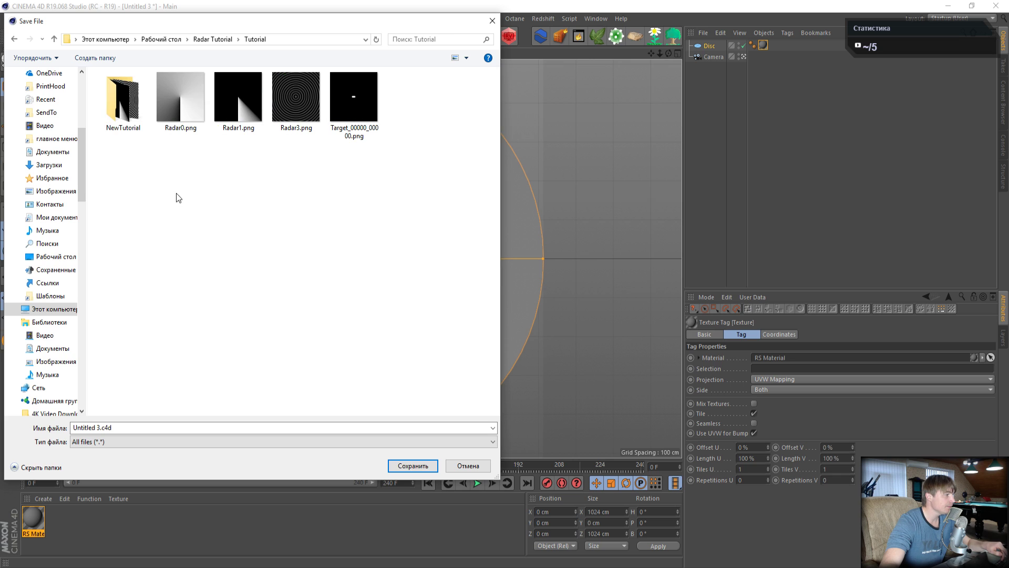
double_click(125, 86)
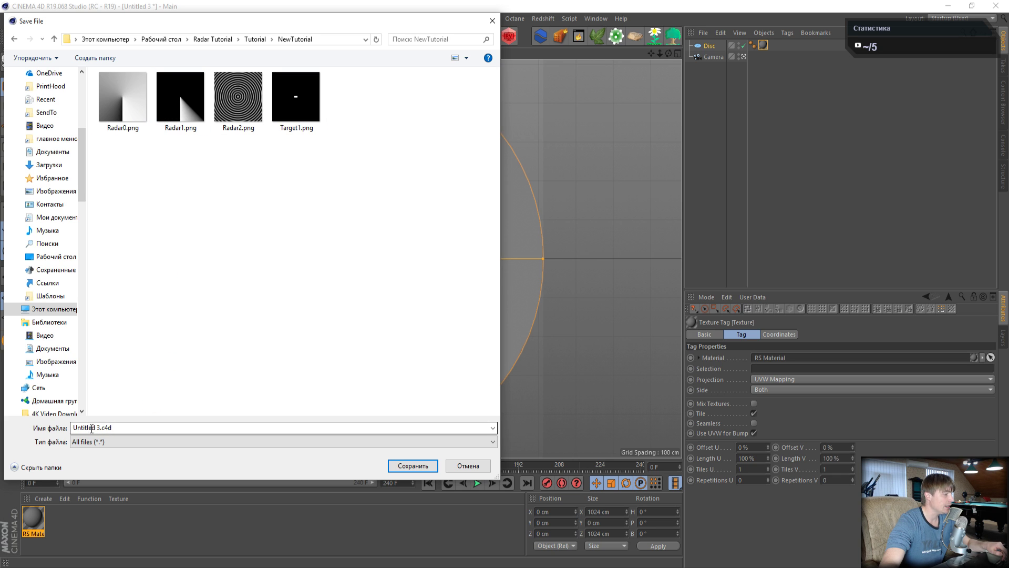
- Save the project as Radar in the NewTutorial folder, basing the name on Radar0.png without its number and extension
click(121, 124)
click(115, 428)
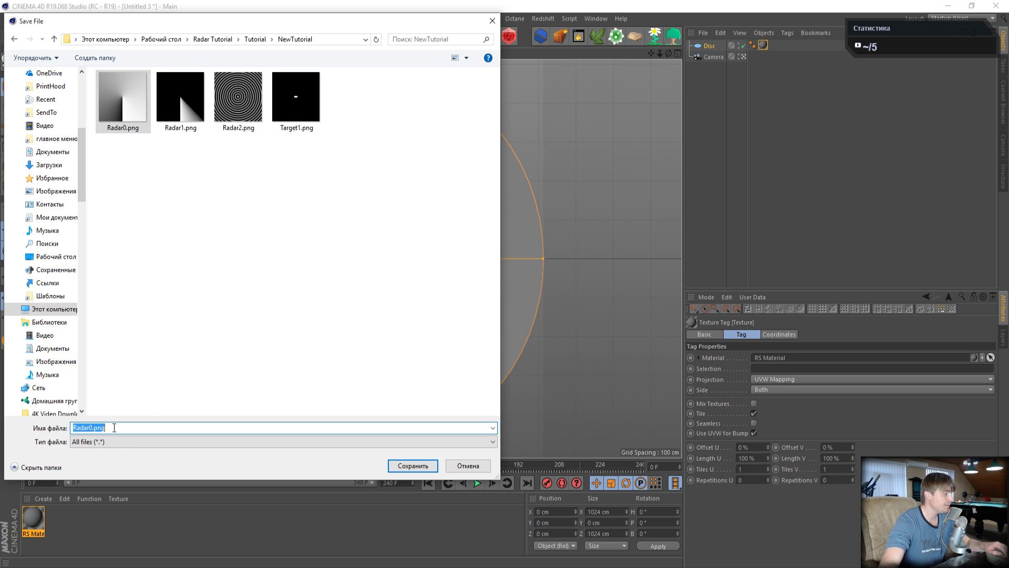
click(114, 428)
key(BackSpace)
key(BackSpace)
key(BackSpace)
key(BackSpace)
key(BackSpace)
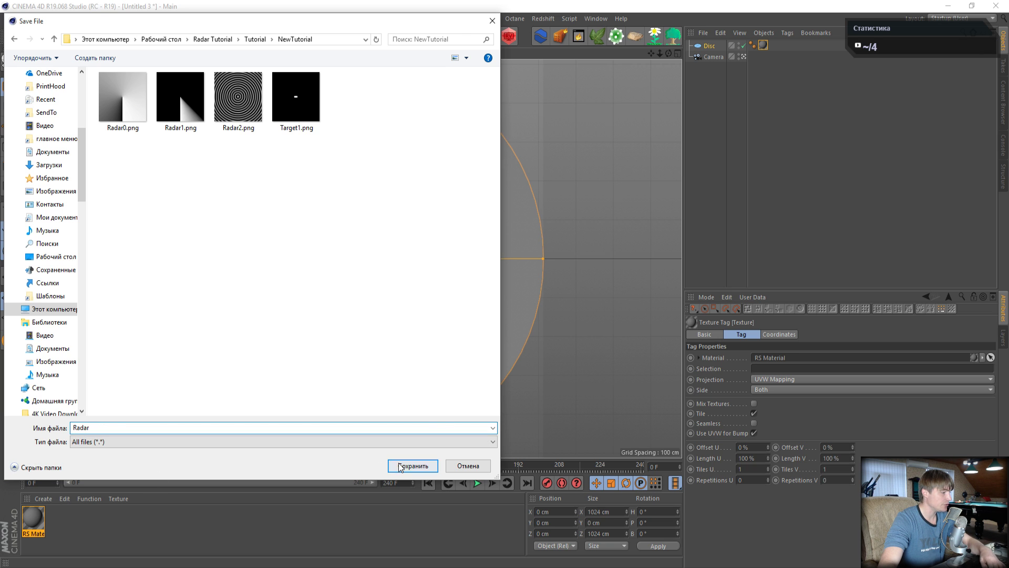
click(413, 466)
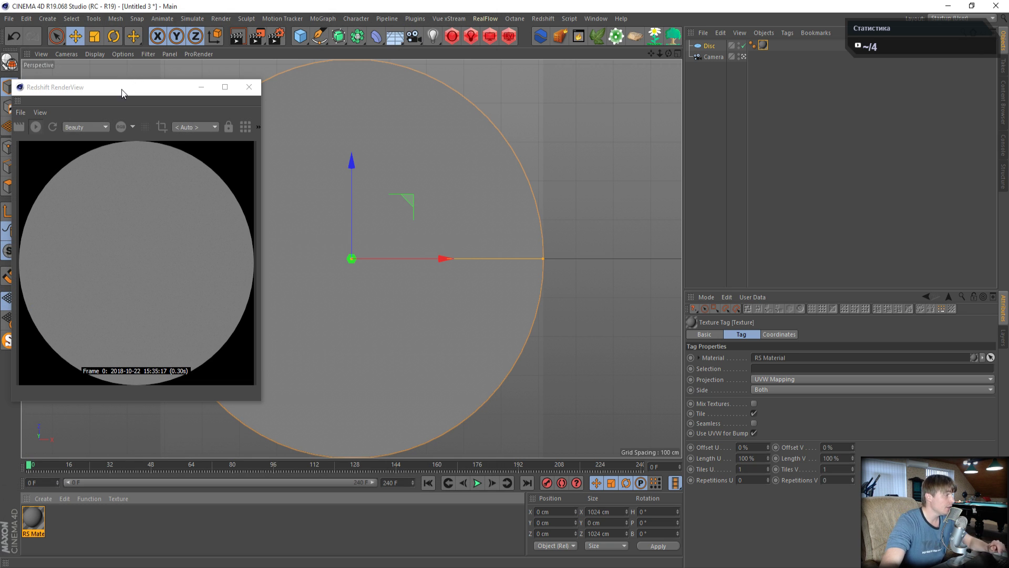
- Open the RS Material's shader graph and enlarge its window beside the Redshift RenderView
drag(121, 89, 116, 40)
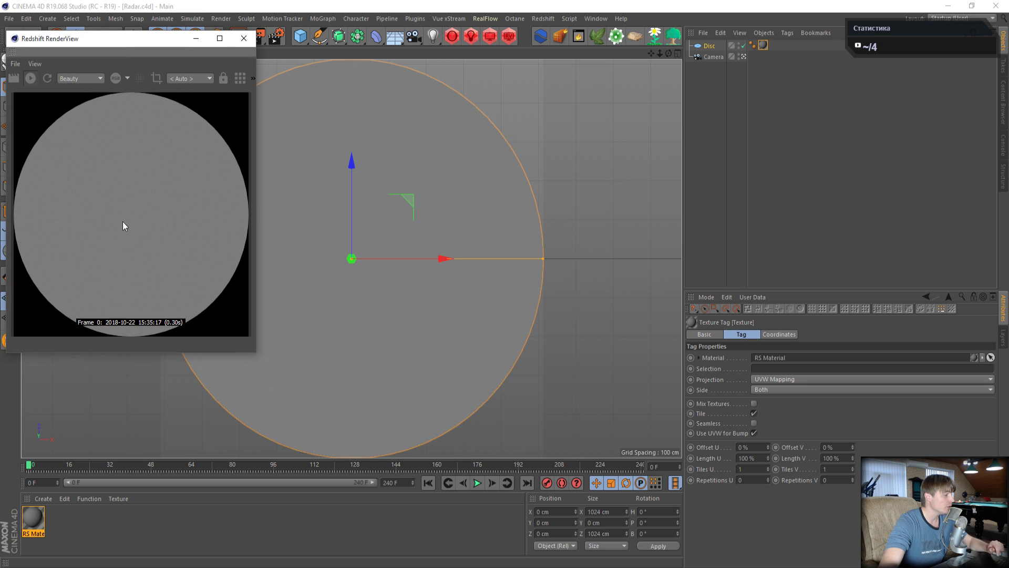
double_click(31, 519)
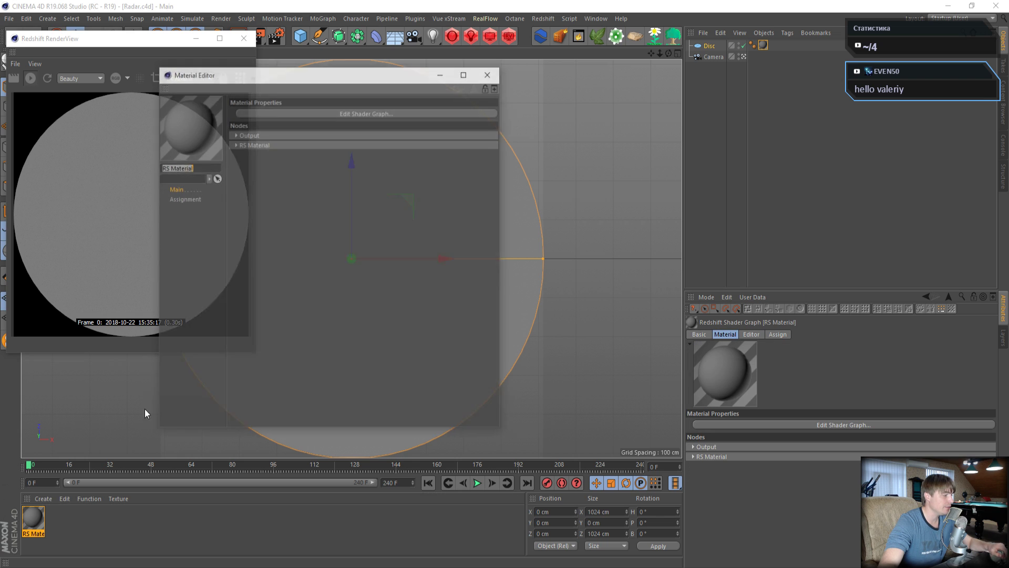
drag(323, 74, 425, 38)
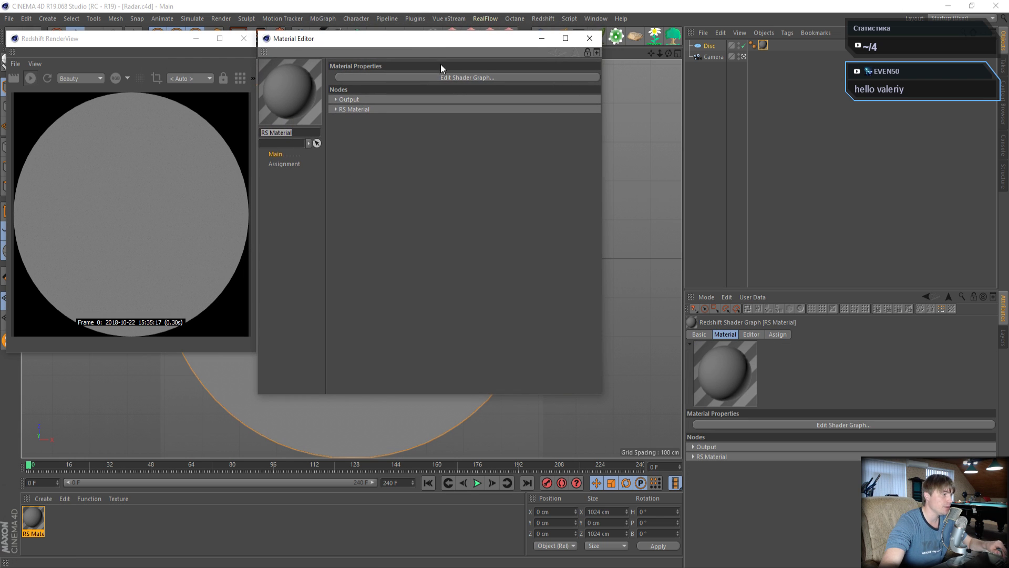
click(445, 78)
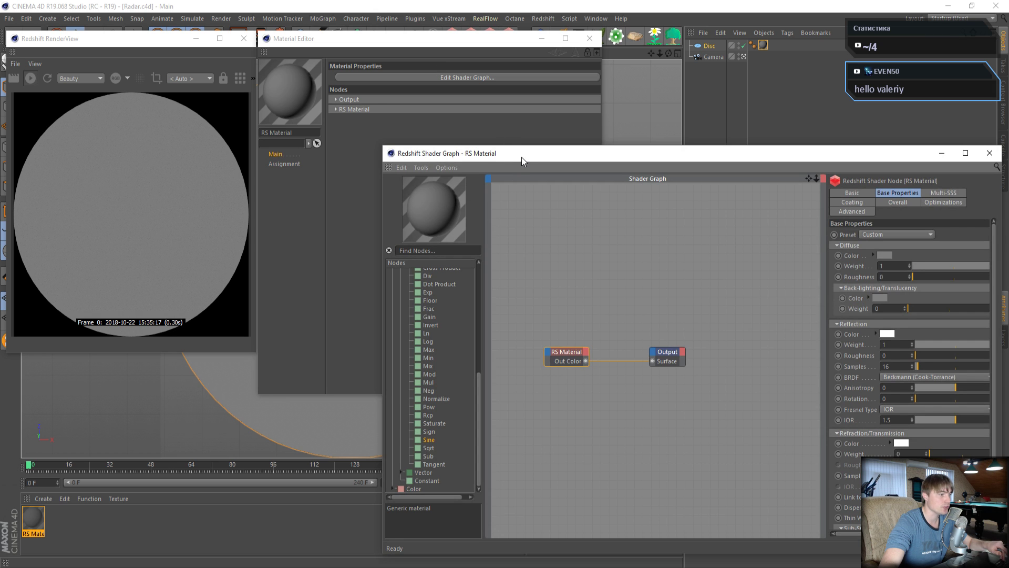
mouse_move(522, 156)
mouse_down()
mouse_move(474, 143)
mouse_move(527, 169)
mouse_up()
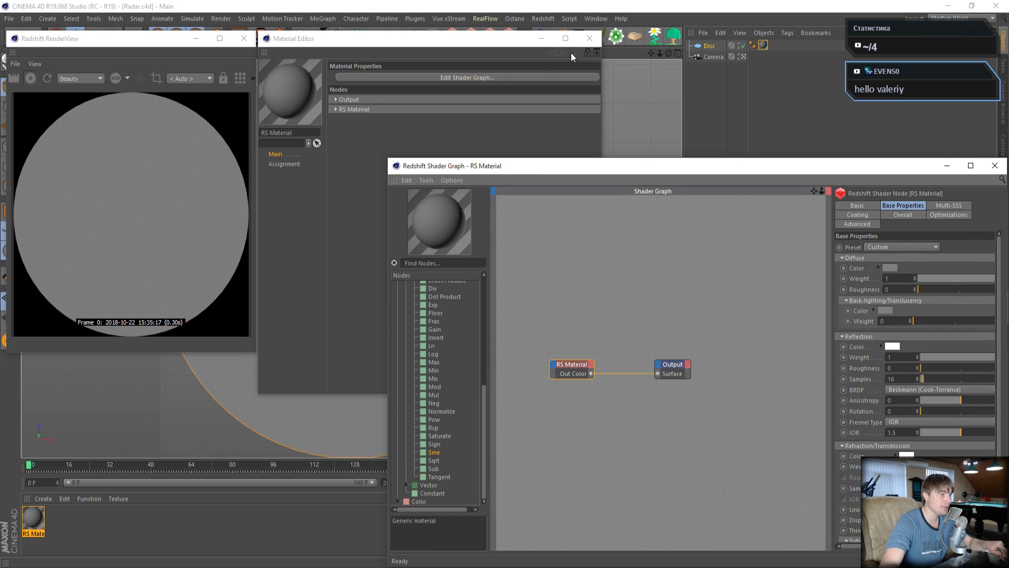
drag(387, 157, 236, 48)
drag(151, 42, 143, 29)
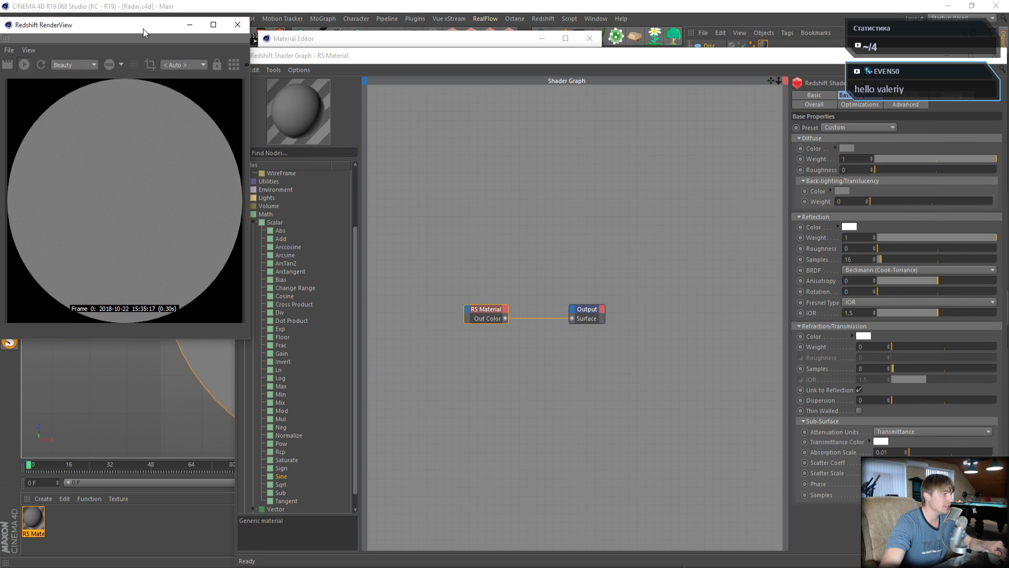
click(310, 57)
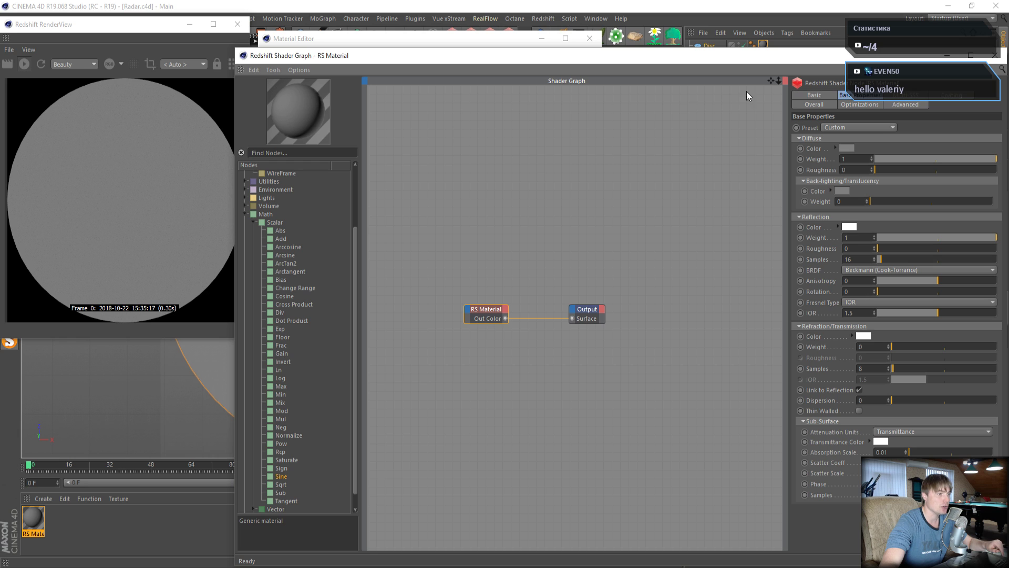
- Move the Output node farther away from the RS Material node and refresh the Redshift RenderView
drag(771, 80, 893, 58)
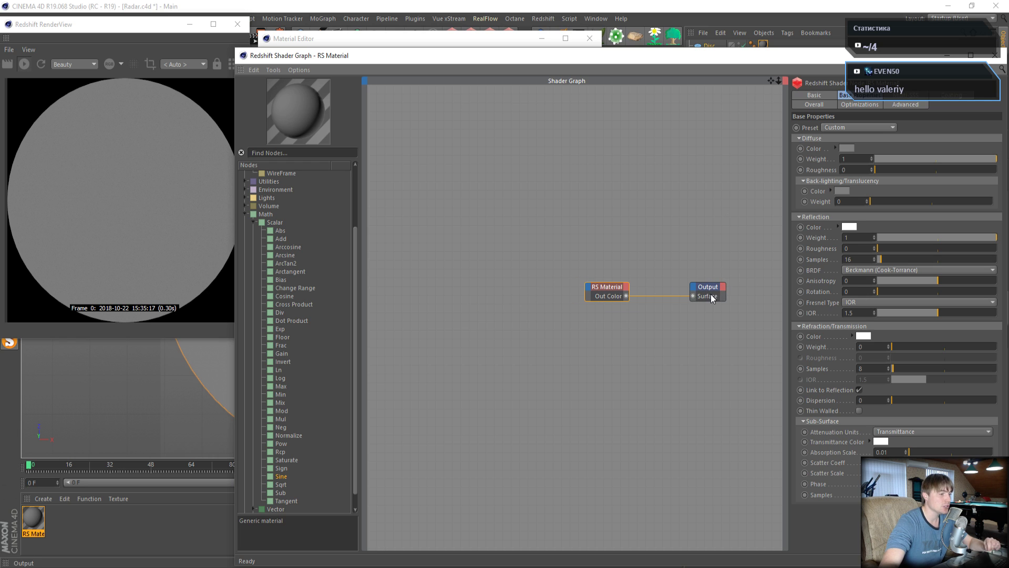
drag(712, 299, 771, 305)
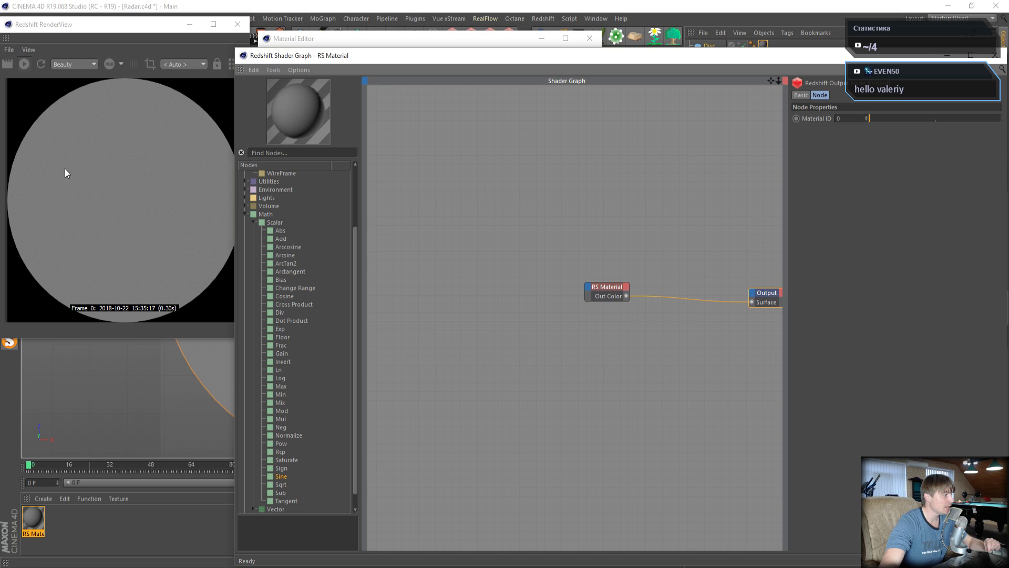
click(230, 66)
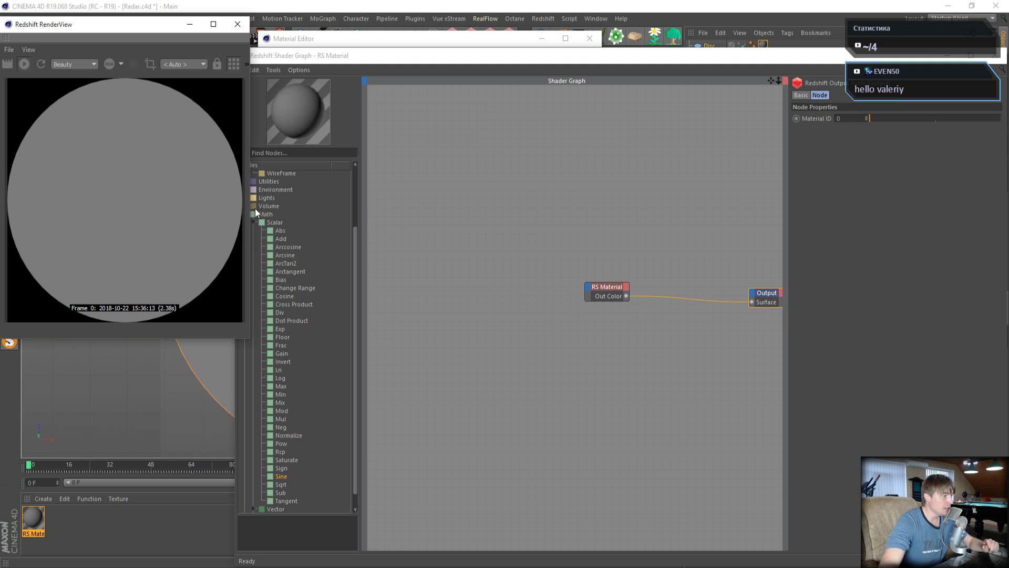
click(254, 95)
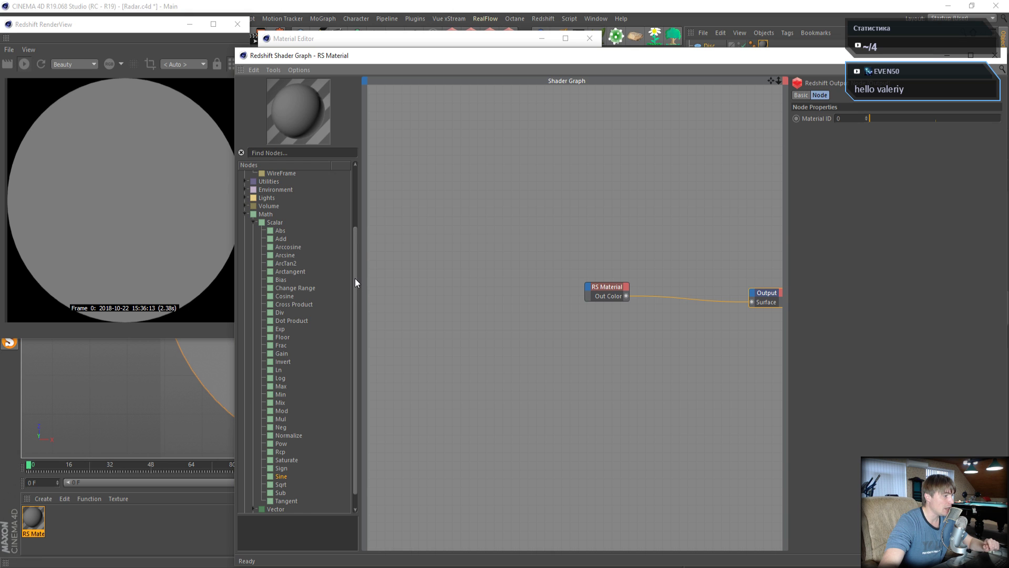
- Add an RS Material Blender node to the graph and connect its Out to the Output node's Surface
drag(354, 279, 356, 188)
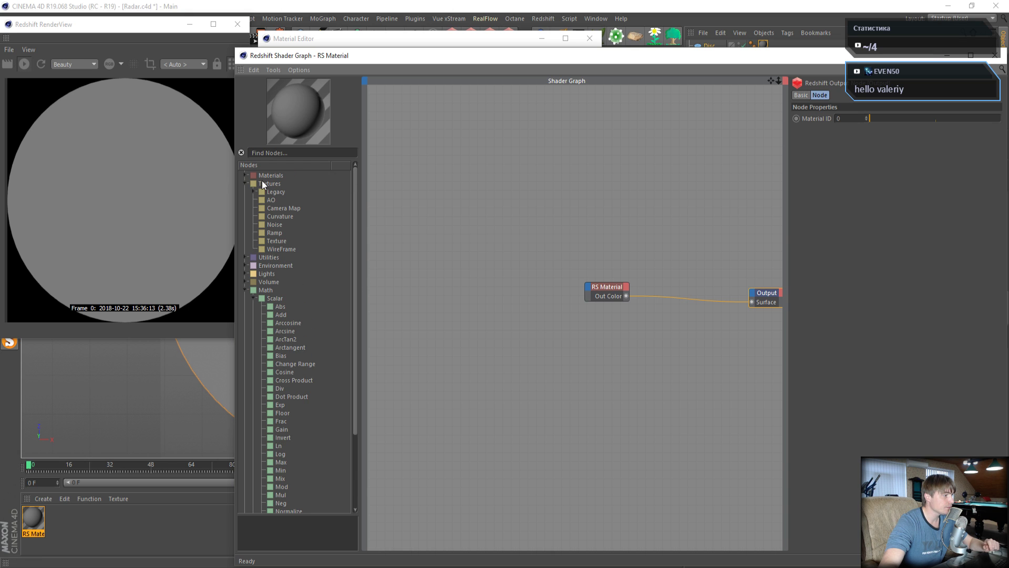
click(245, 175)
click(288, 226)
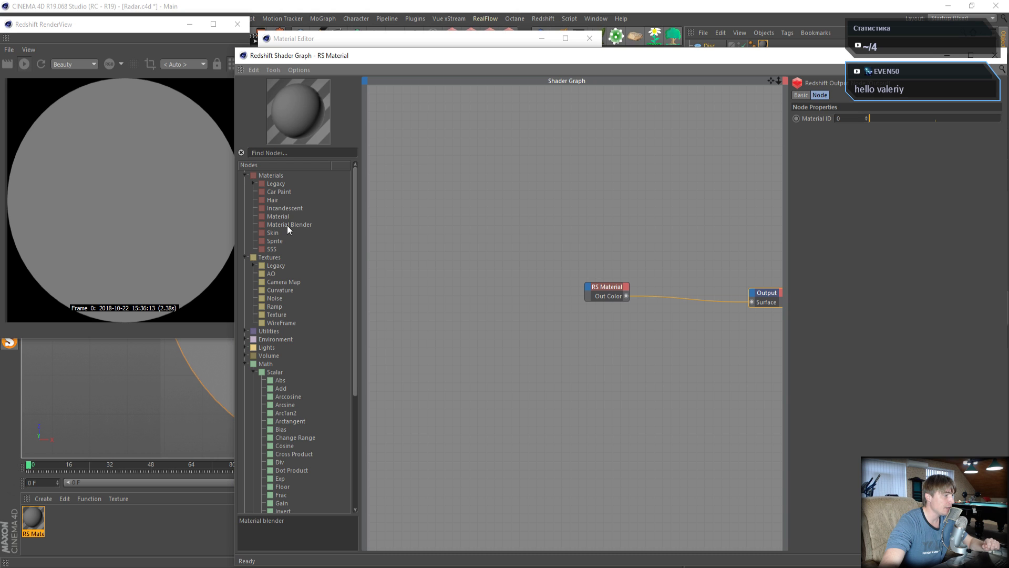
click(706, 263)
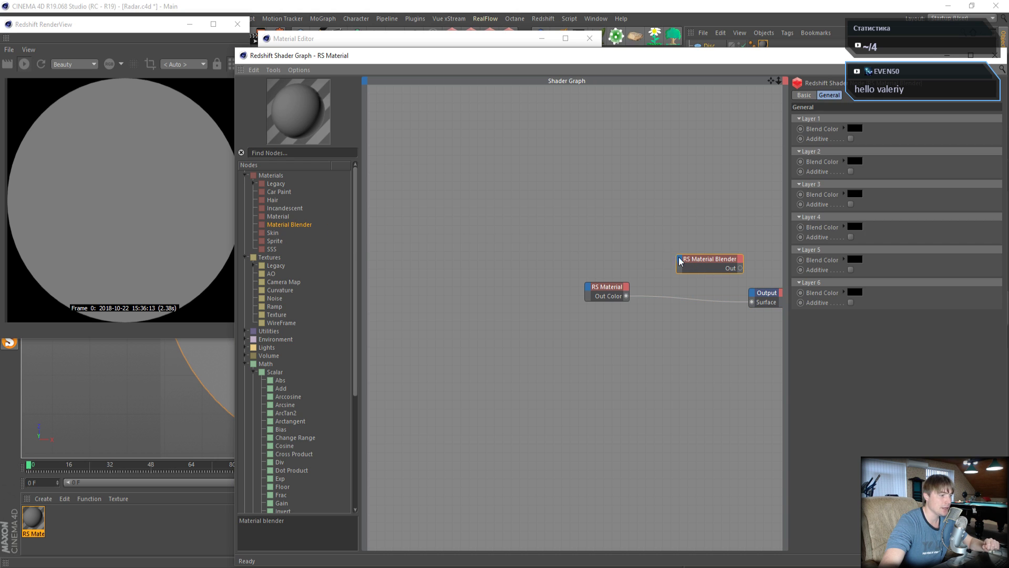
drag(712, 259, 668, 241)
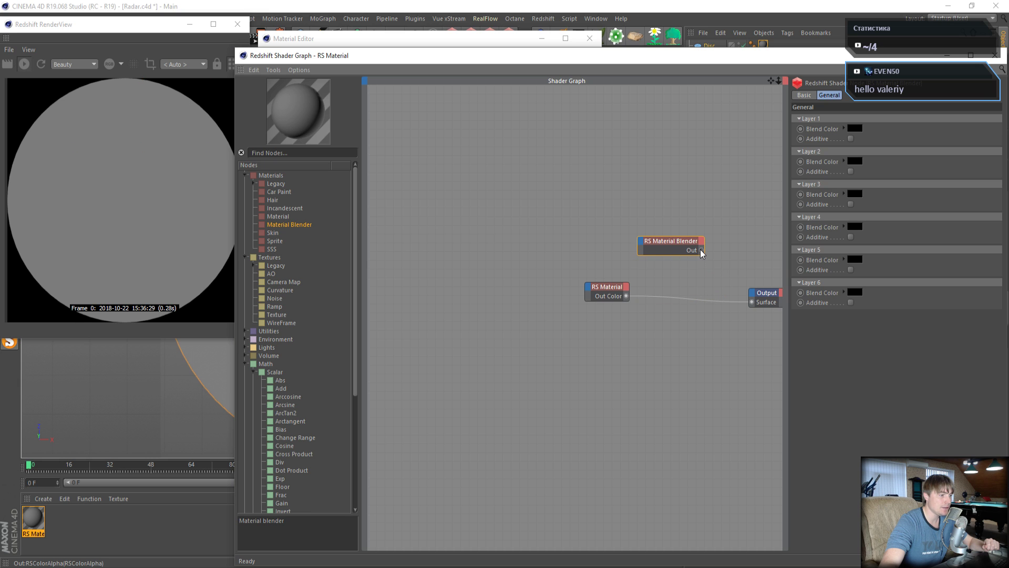
drag(752, 300, 753, 302)
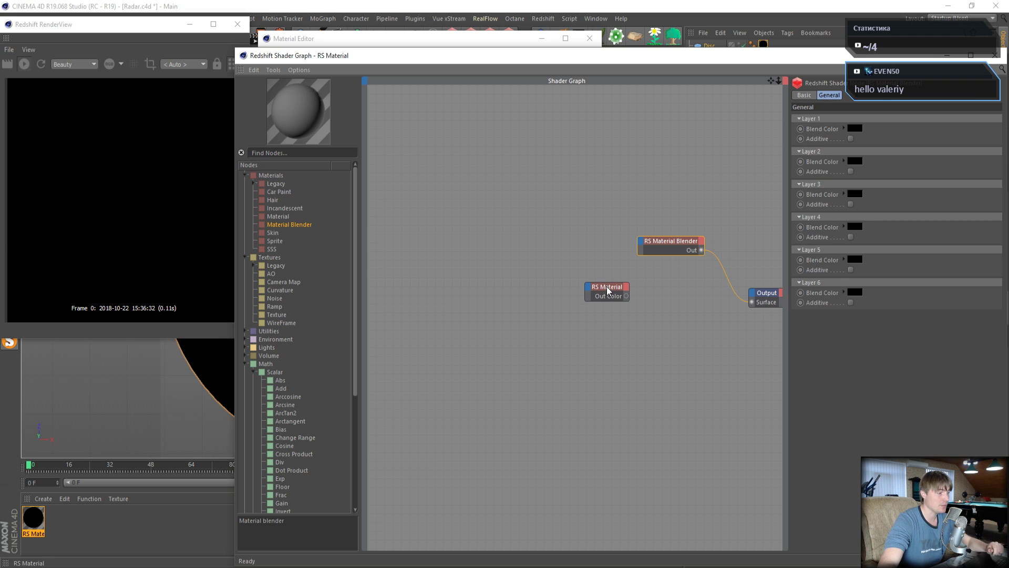
- Place the RS Material node above the blender and connect its Out Color to the blender's Base Color
drag(599, 283, 640, 242)
mouse_move(657, 247)
drag(708, 253, 707, 253)
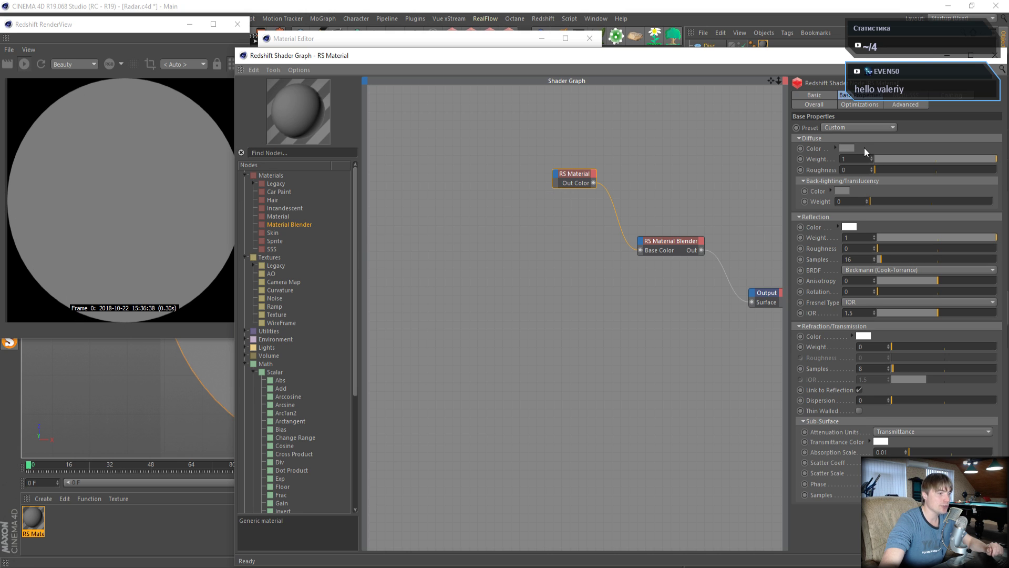
- Set the base RS Material's diffuse weight to 0, reflection roughness to 0.5 and reflection weight to 0.1
drag(911, 157, 746, 163)
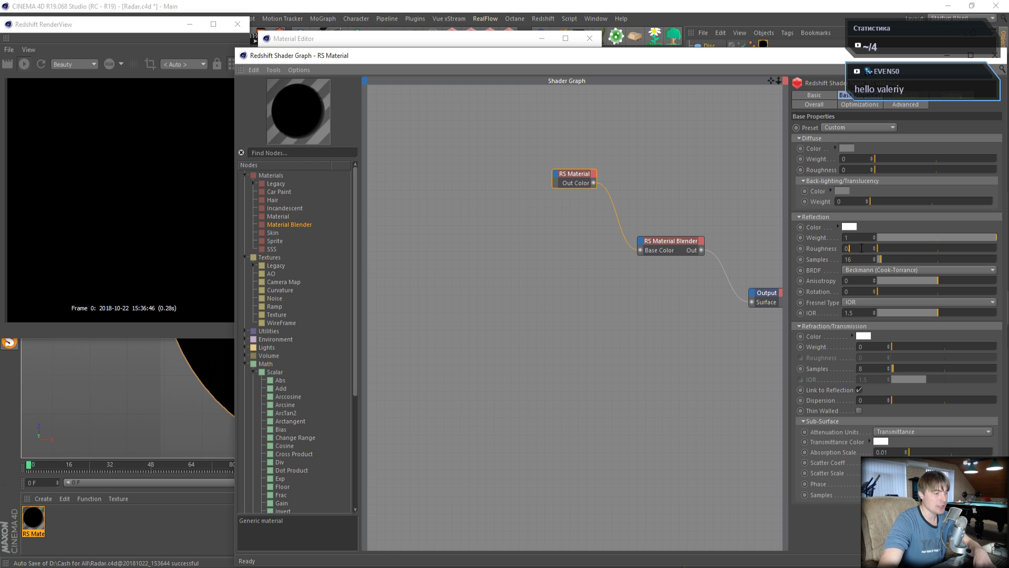
key(Return)
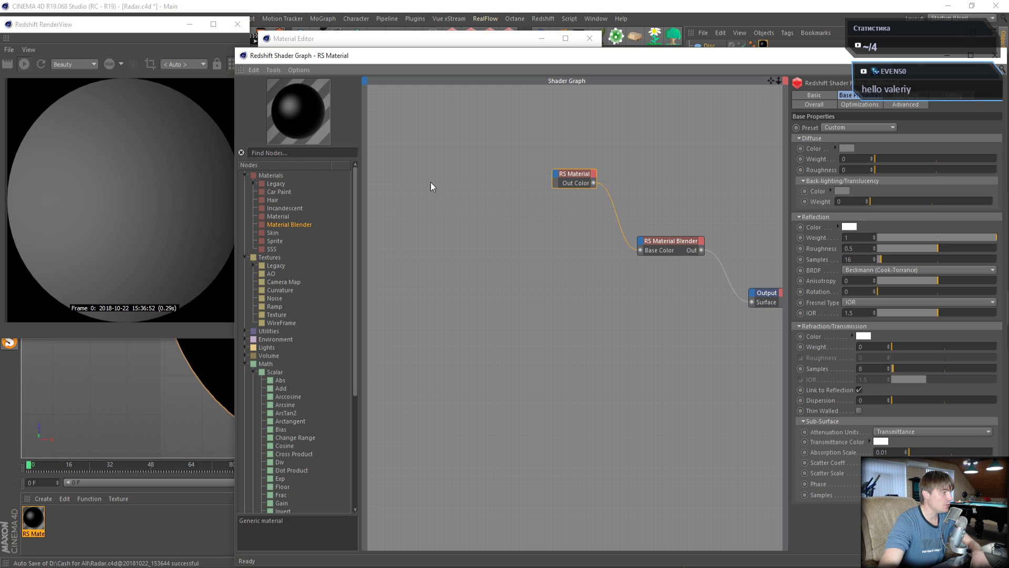
drag(854, 238, 800, 232)
text(0.1)
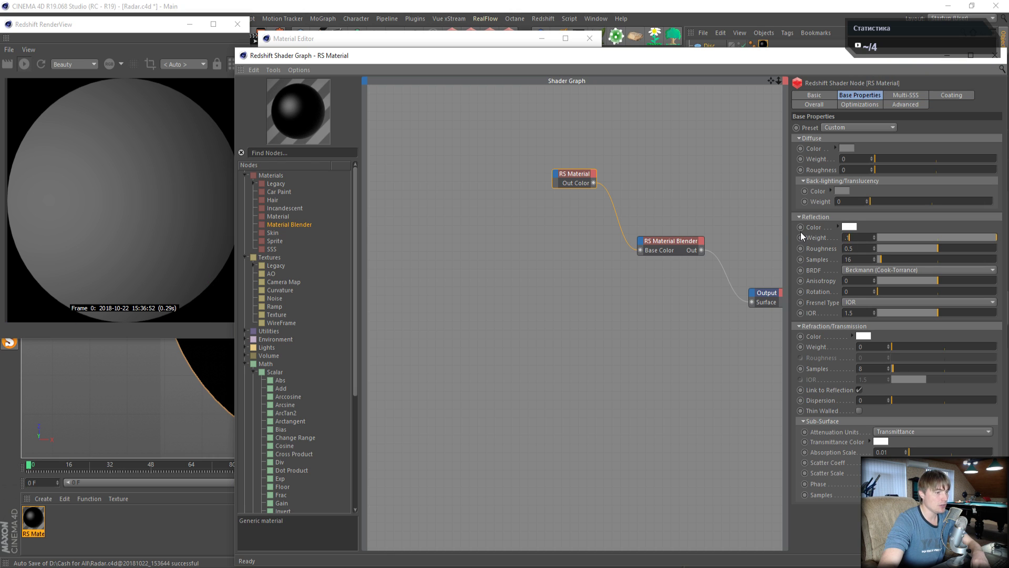
key(Return)
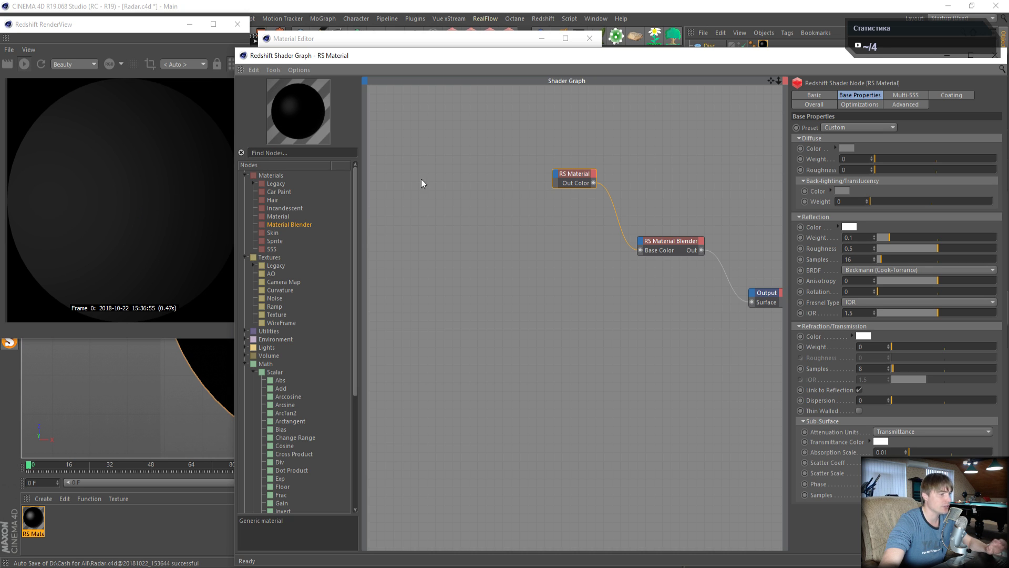
- Move the base material node up, add a second RS Material node below it and set its reflection weight to 0
drag(584, 173, 603, 92)
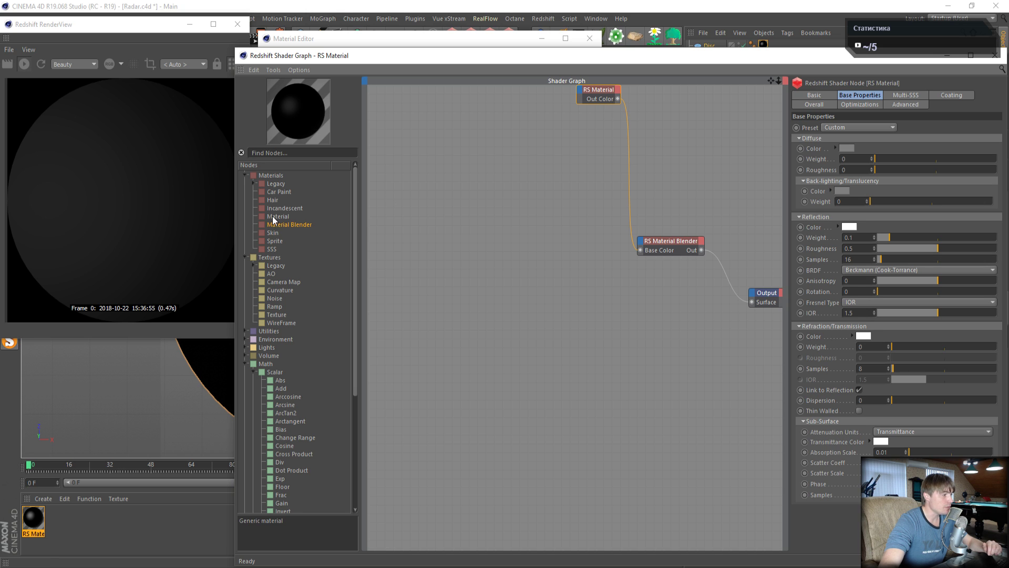
drag(279, 218, 547, 211)
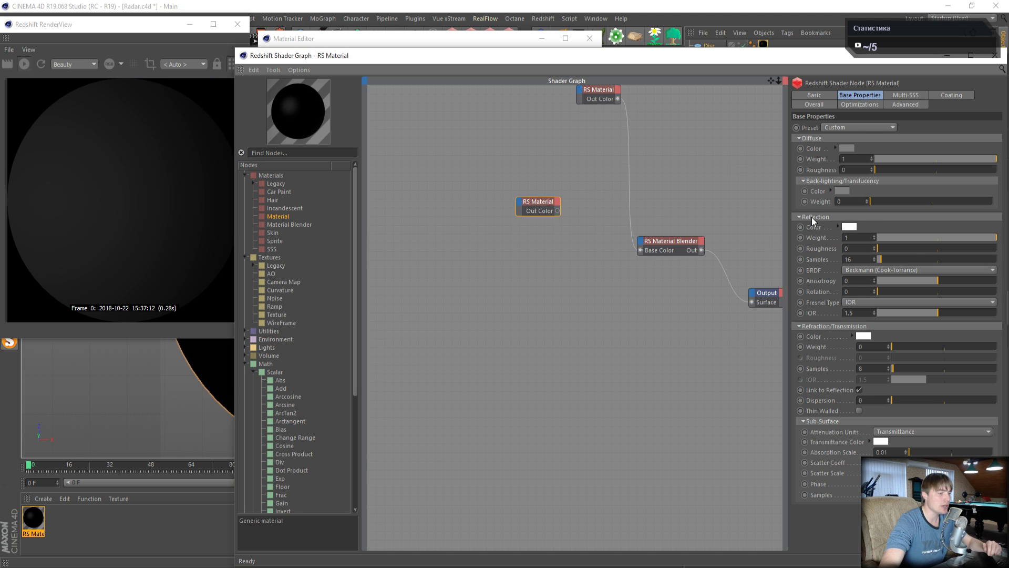
drag(947, 235, 718, 254)
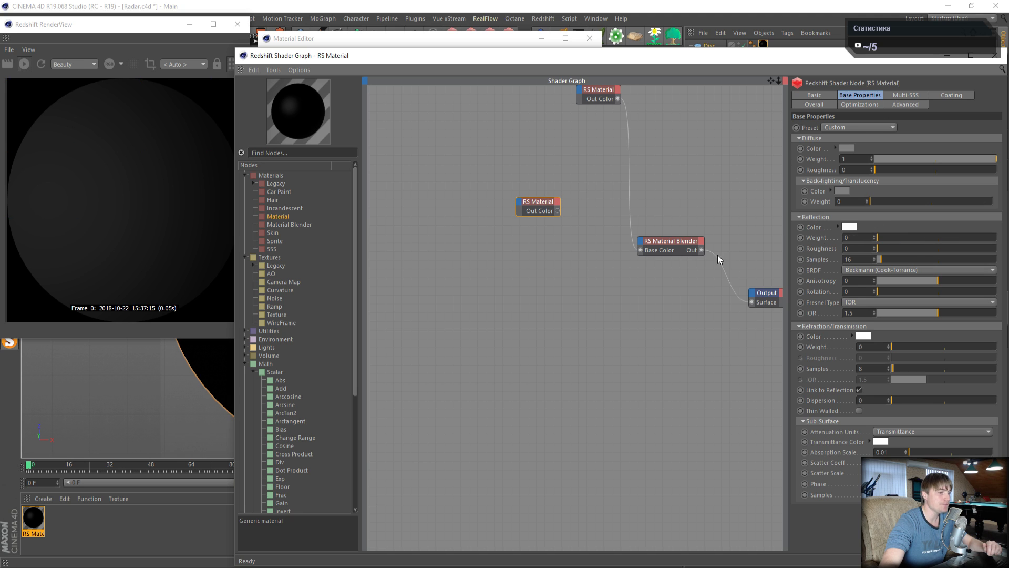
- Set the second RS Material's diffuse color to bright green with hue 122°, saturation 100% and value 100%
click(853, 149)
click(853, 150)
drag(864, 160, 1004, 186)
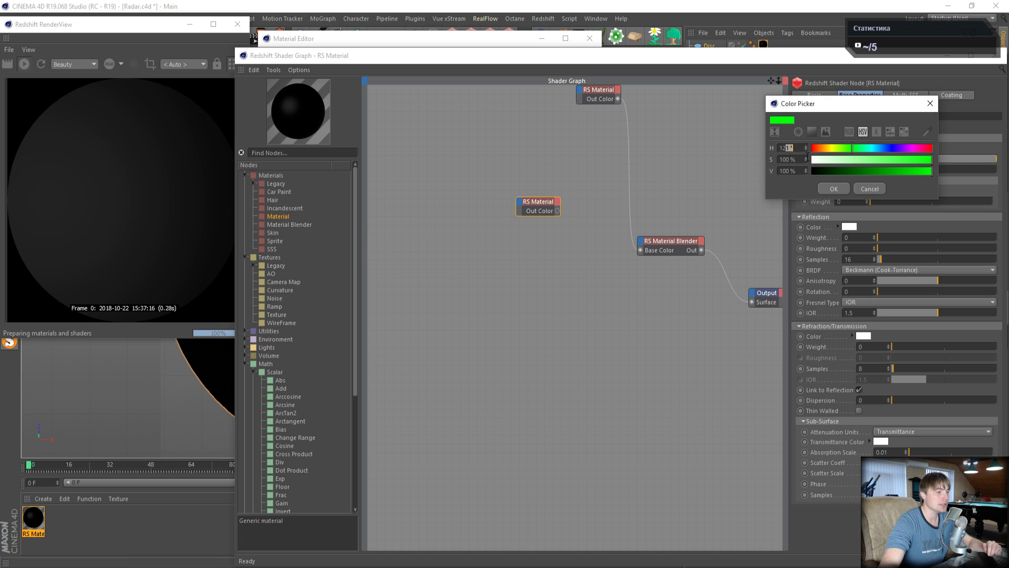
click(833, 188)
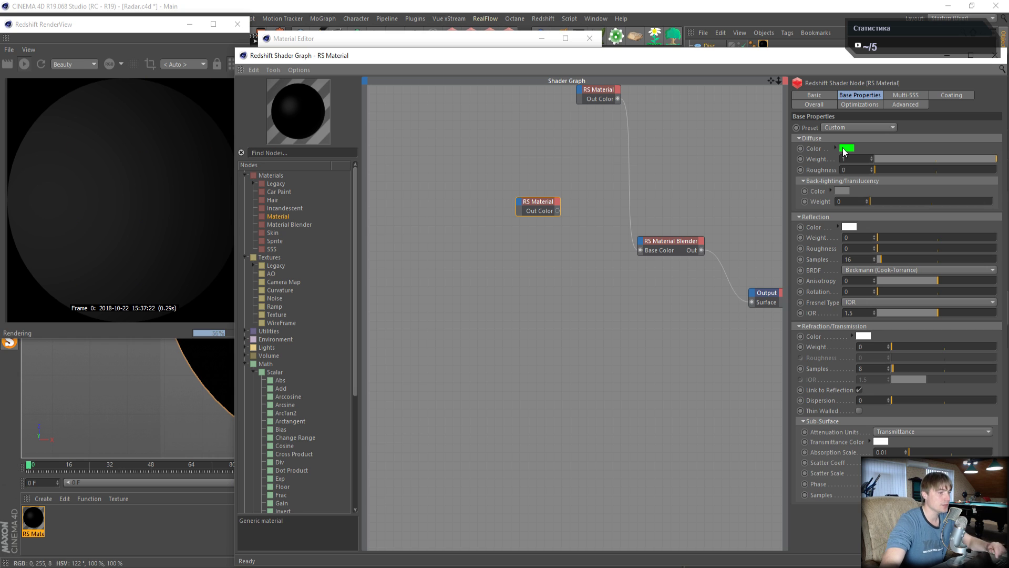
- Connect the green RS Material's Out Color to the blender's Layer Color 1 and move the material closer to the blender
drag(557, 211, 645, 244)
mouse_move(654, 258)
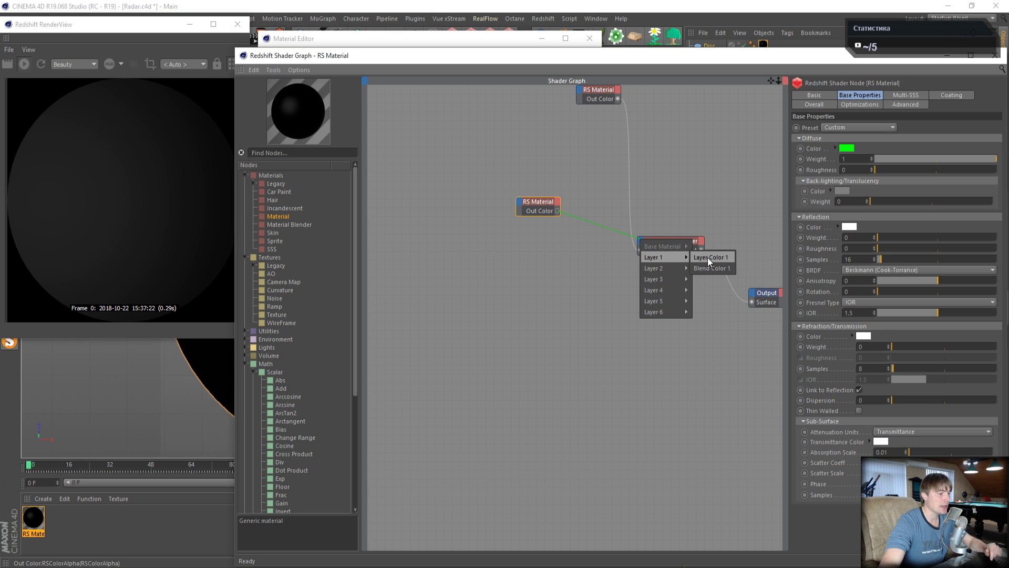
click(724, 258)
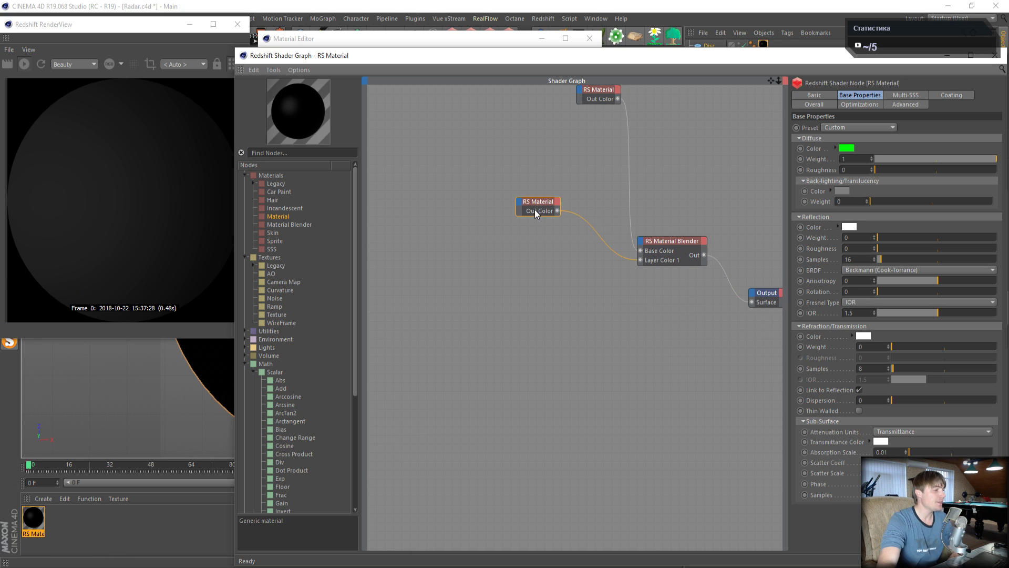
drag(536, 208, 576, 208)
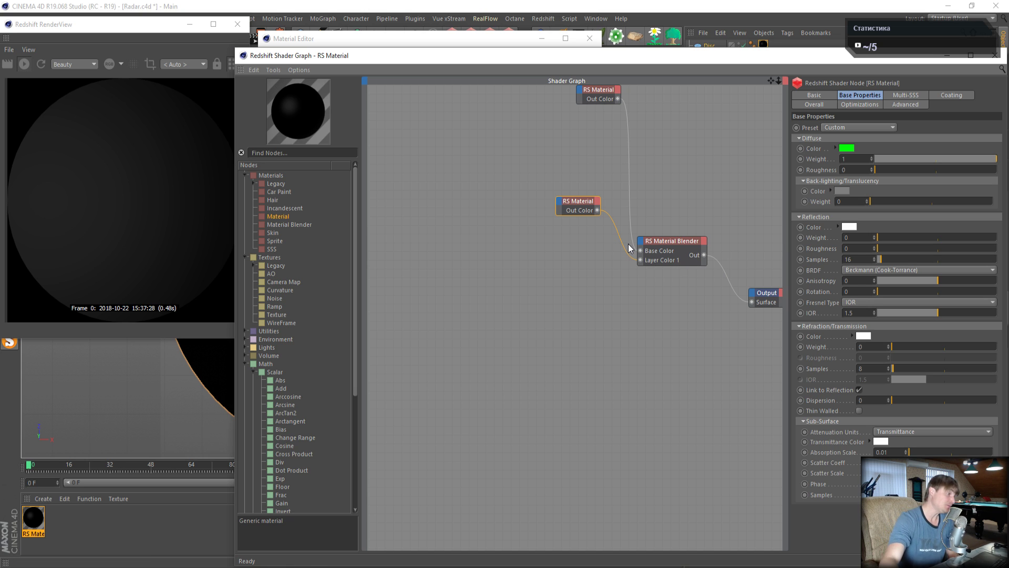
- Add an RS Texture node to the graph and load Radar3.png without copying it to the project location
click(274, 316)
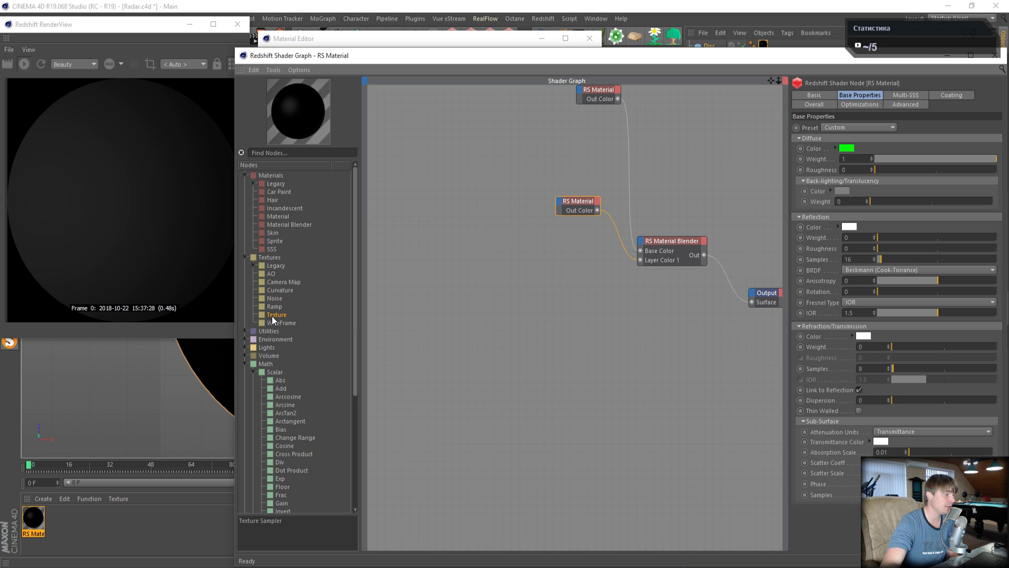
drag(273, 317, 465, 156)
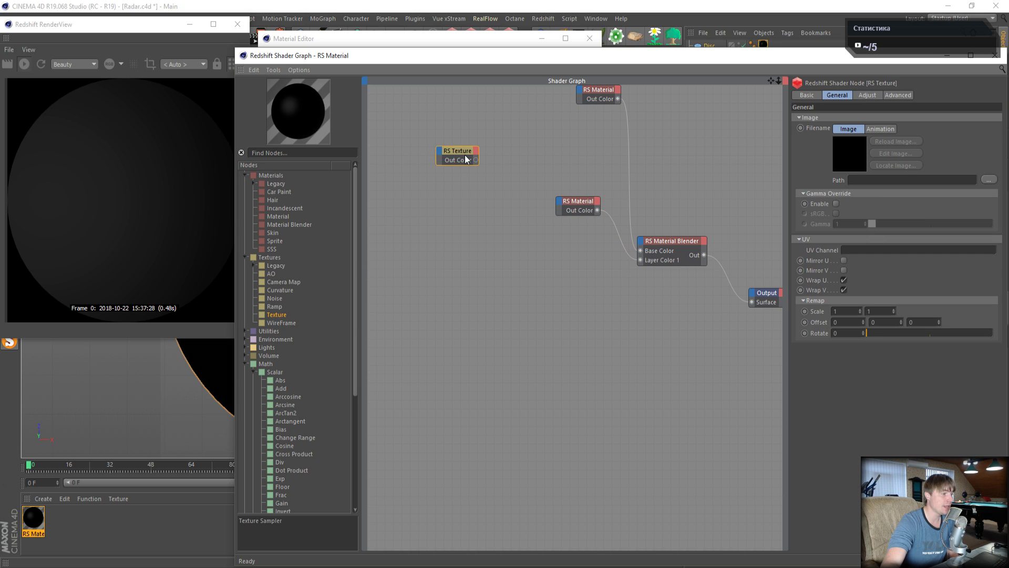
click(989, 180)
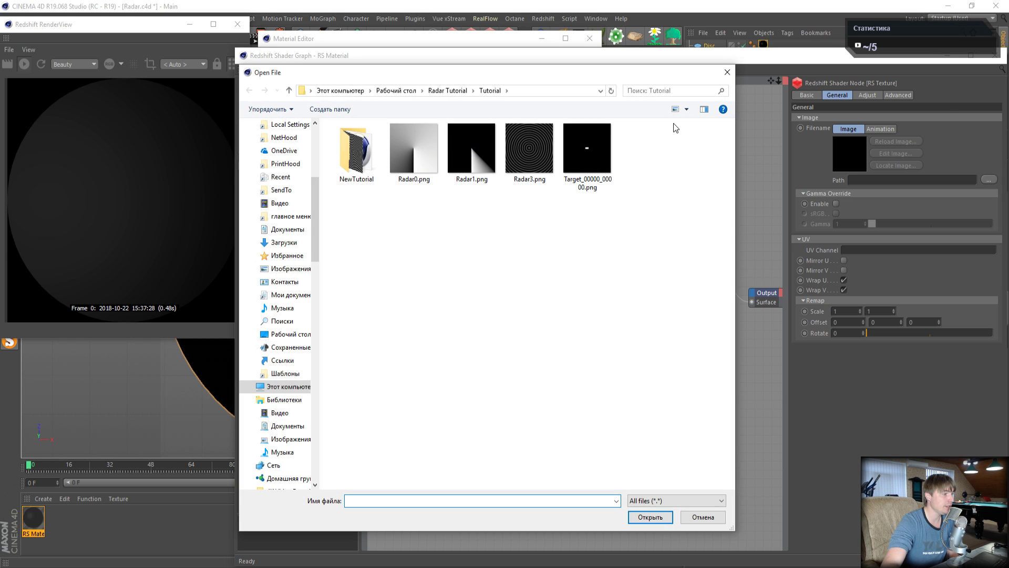
click(532, 150)
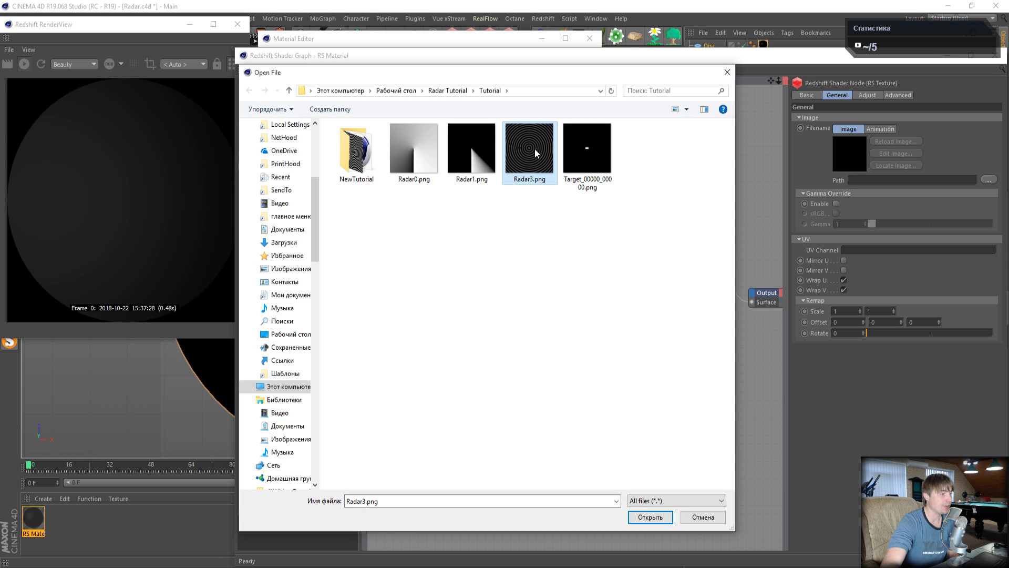
click(645, 522)
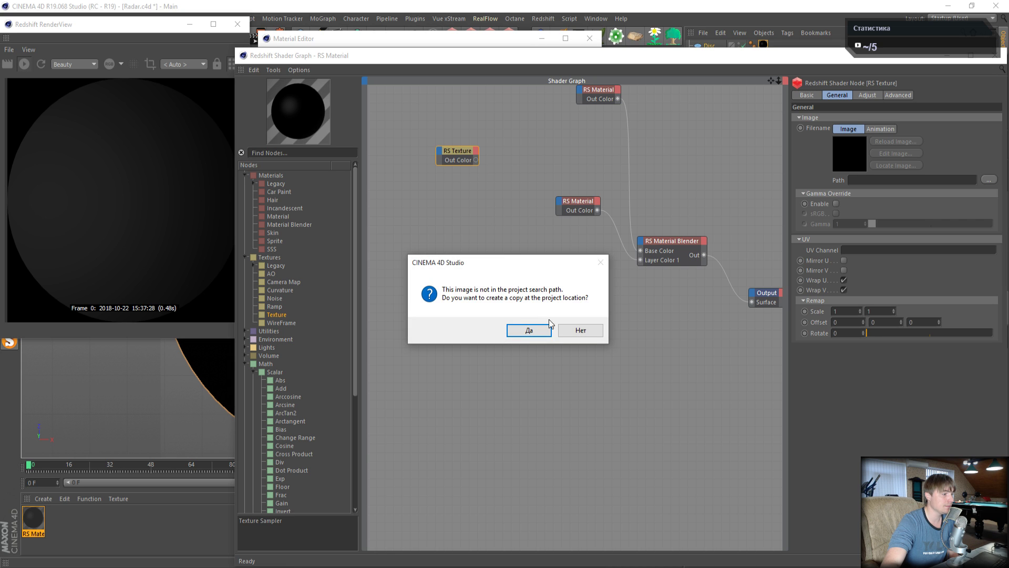
click(581, 329)
- Connect the Radar3.png texture to the green RS Material's Diffuse Color and move the material away from the blender
drag(475, 159, 560, 197)
mouse_move(601, 207)
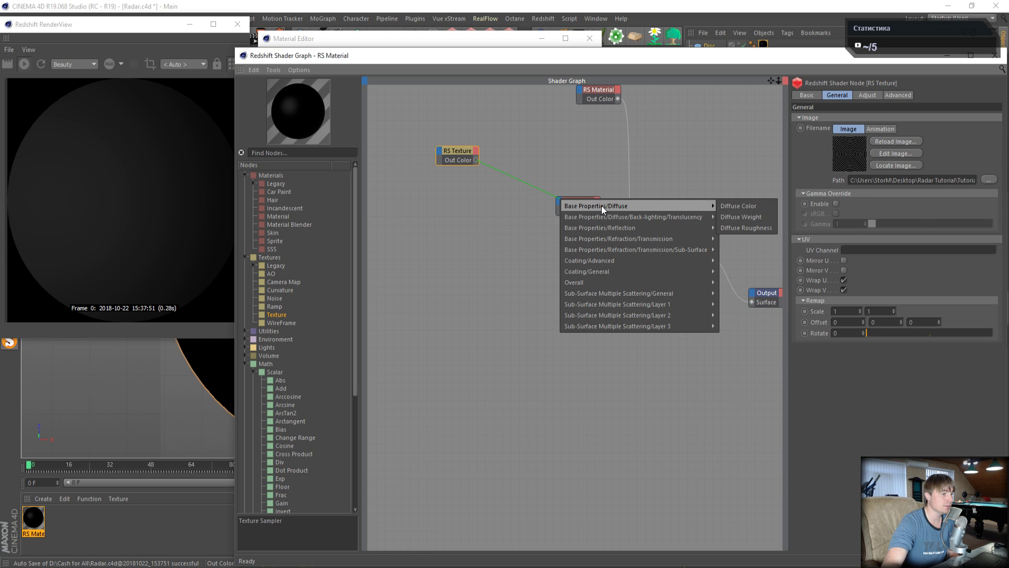
click(751, 206)
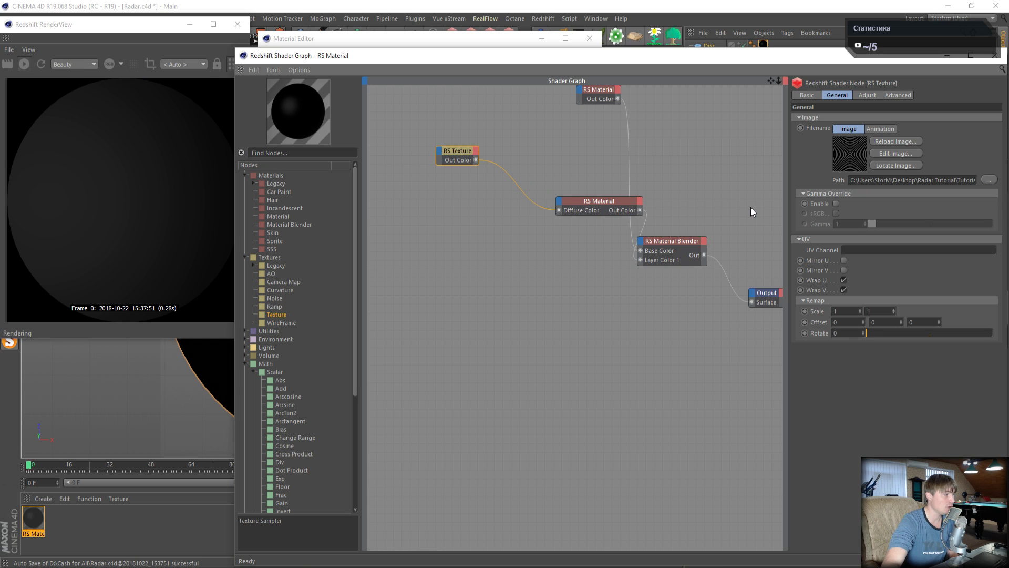
drag(604, 199, 565, 206)
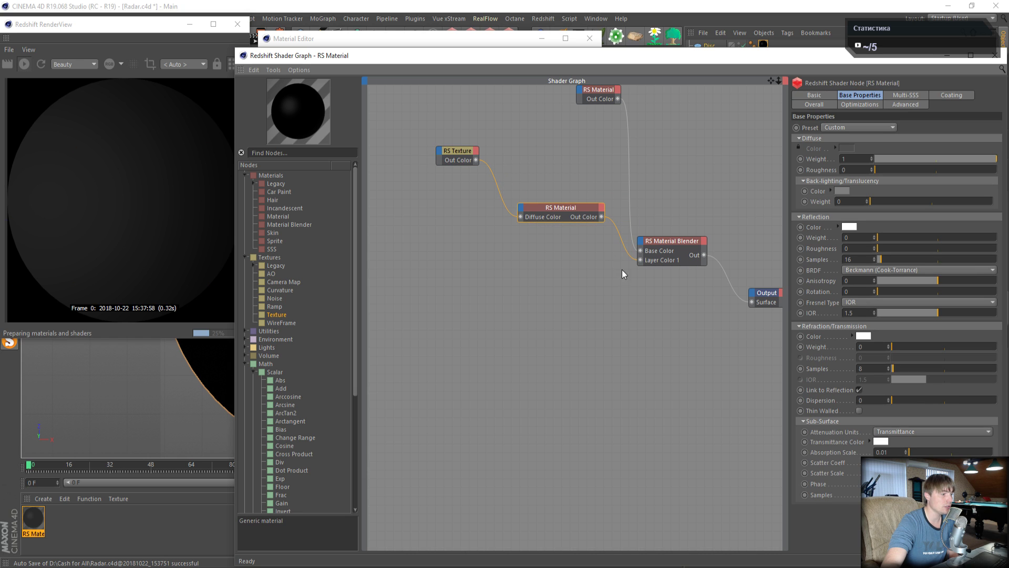
- Connect the green RS Material's Out Color directly to the Output node's Surface input
click(660, 241)
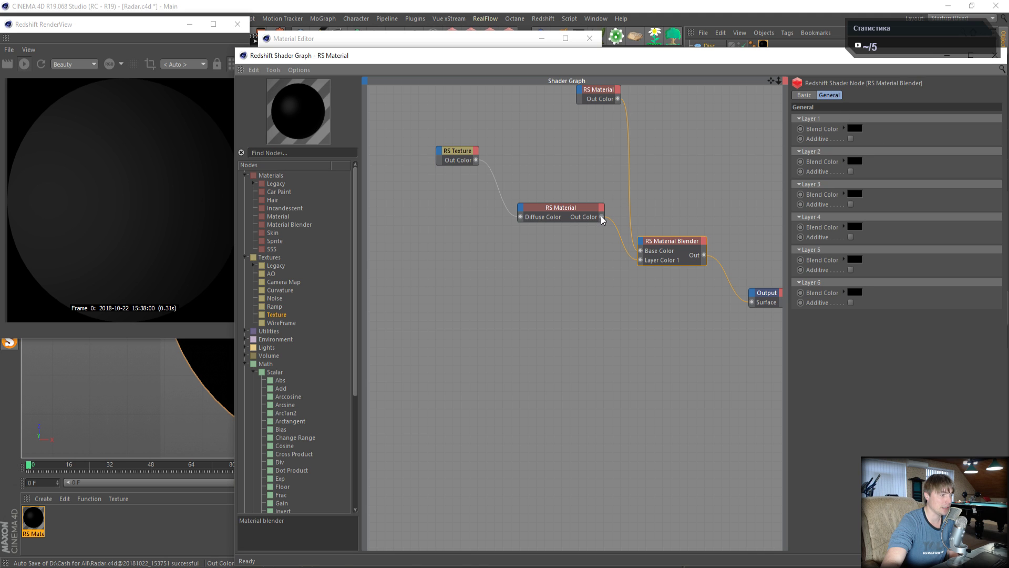
drag(601, 216, 749, 304)
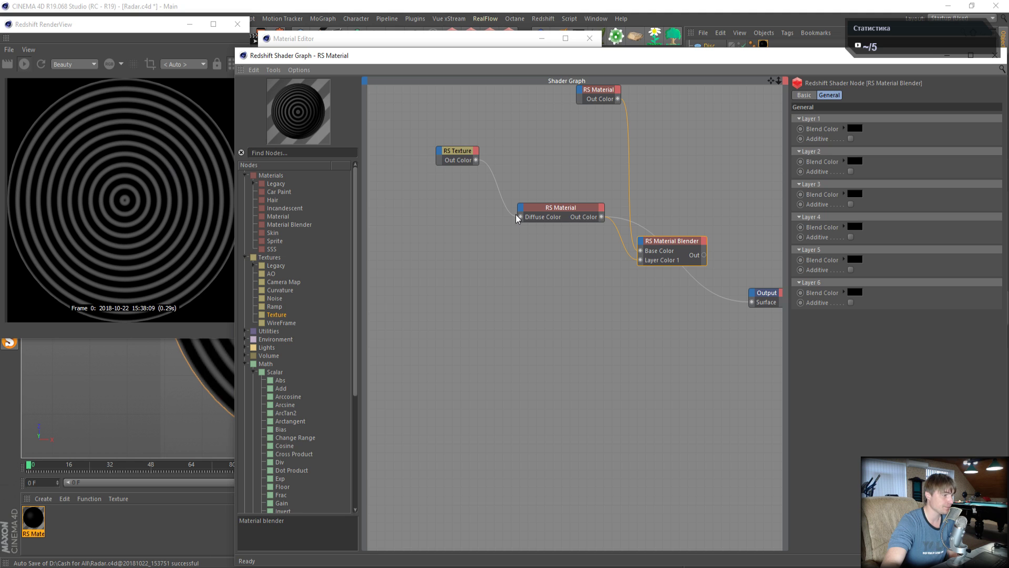
click(560, 213)
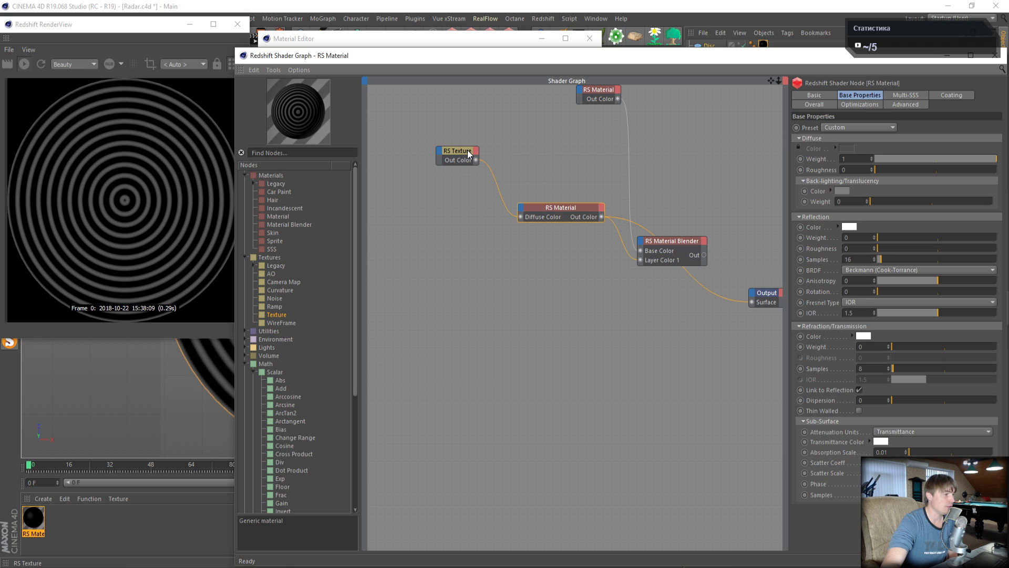
- Add a second RS Texture node below the first and load Radar0.png without copying it to the project location
drag(467, 151, 429, 154)
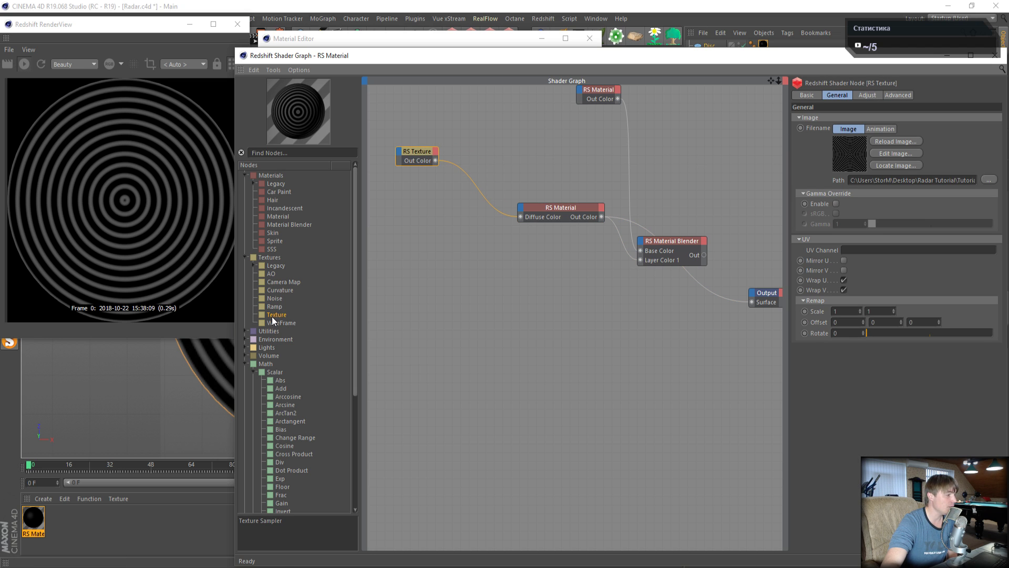
drag(273, 316, 421, 188)
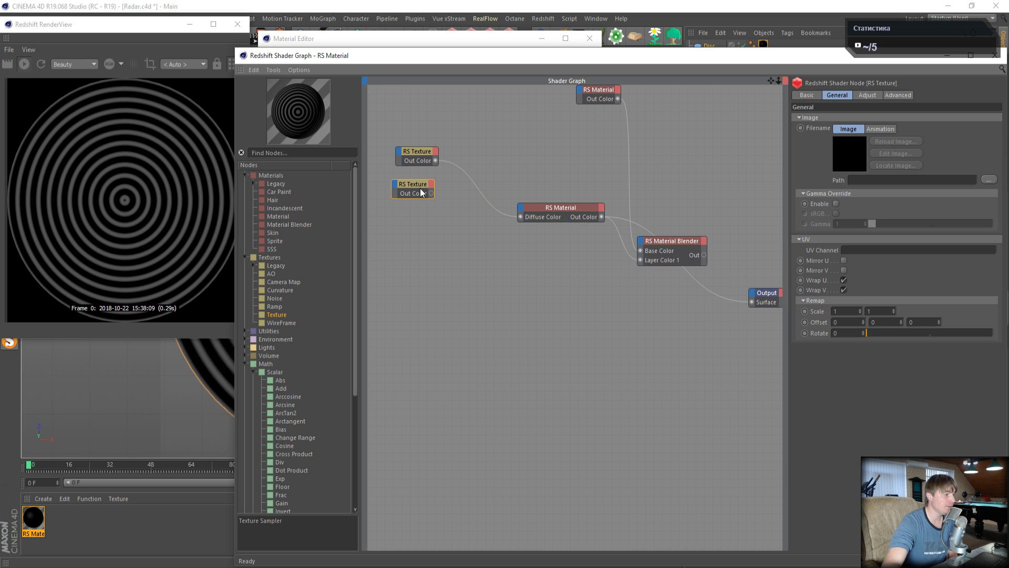
click(989, 180)
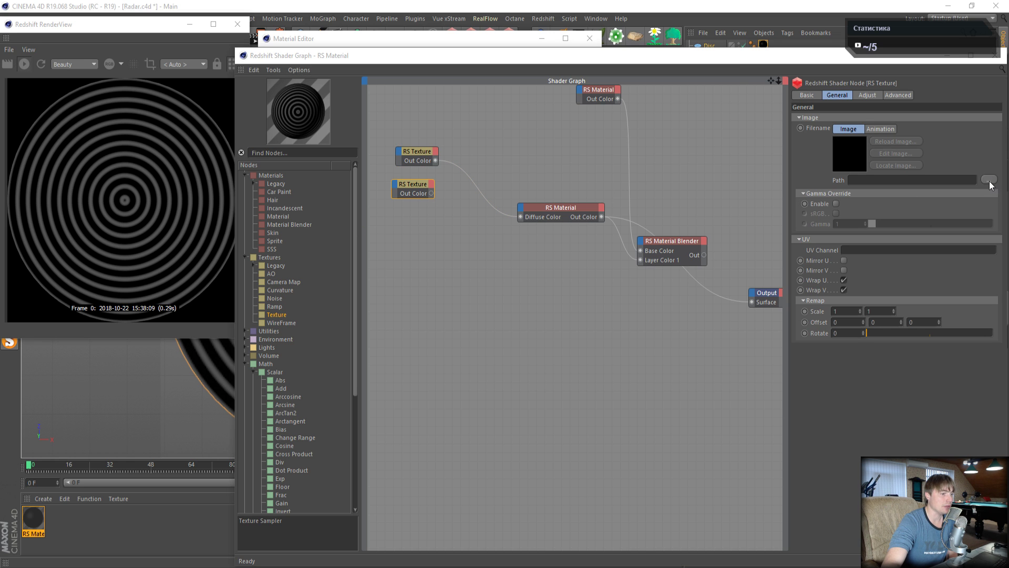
click(417, 163)
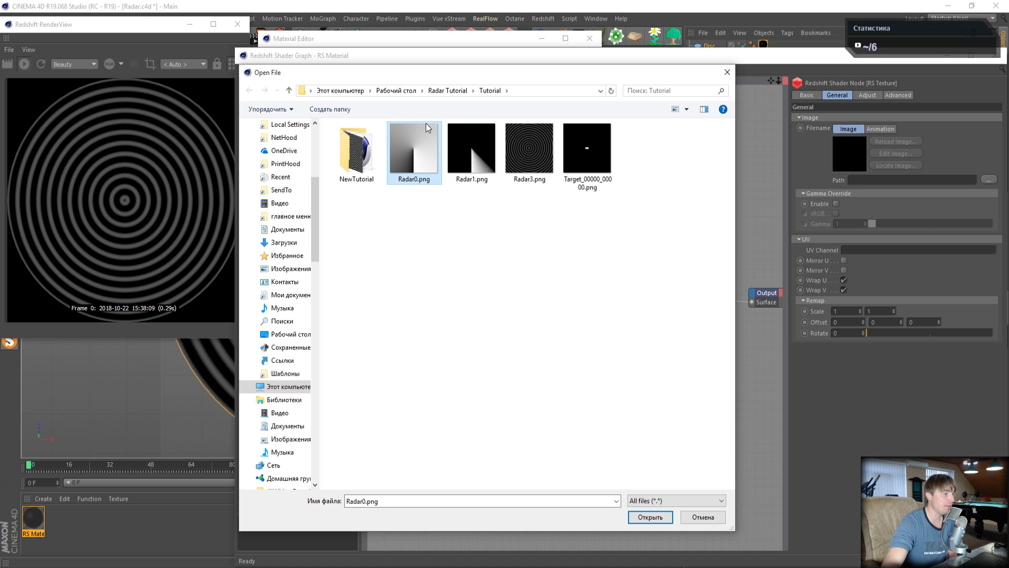
click(651, 517)
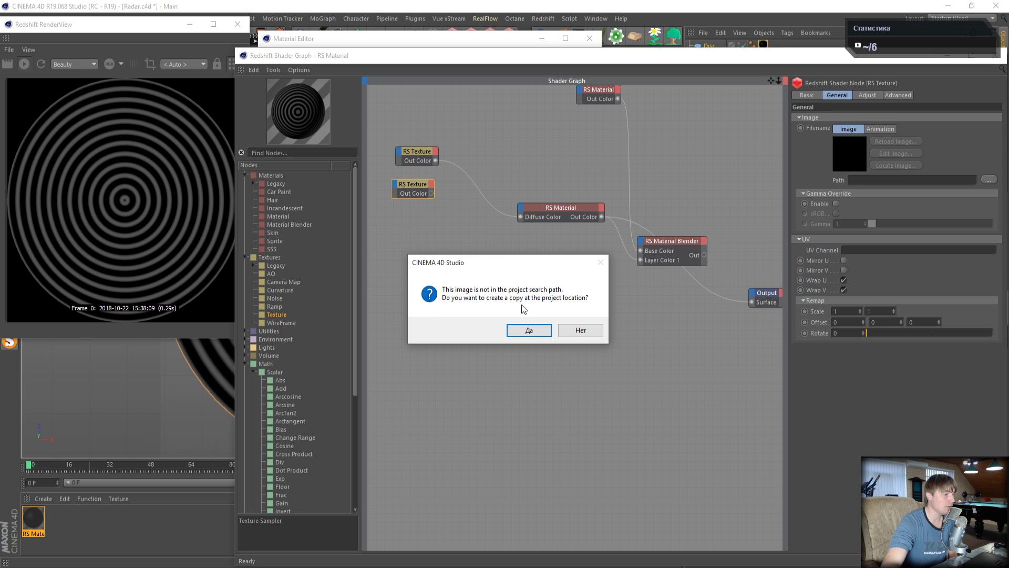
click(566, 334)
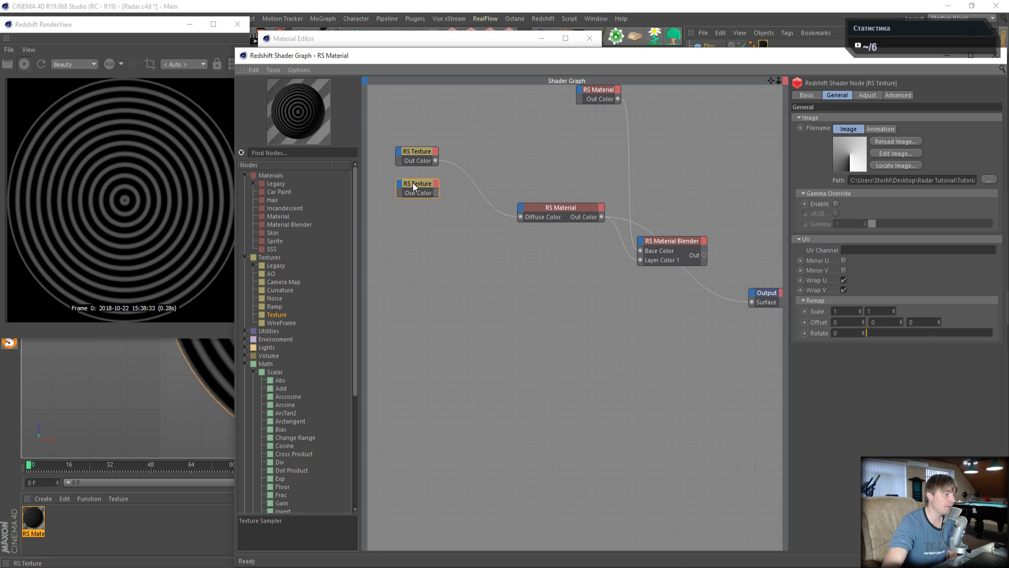
- Add an RS Color Composite node and connect the Radar3.png texture to Base Color and the Radar0.png texture to Blend Color
scroll(295, 392, down, 5)
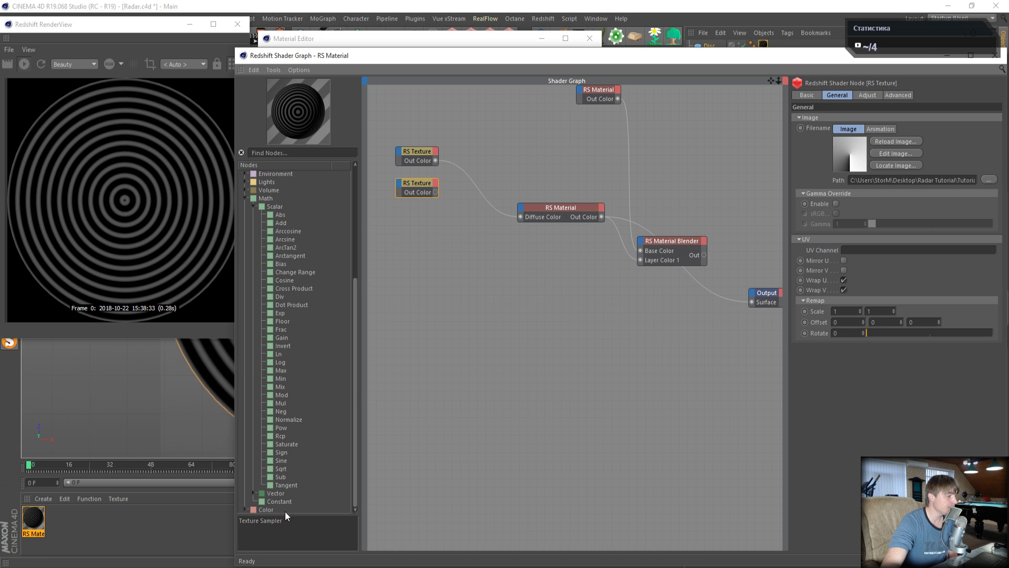
click(244, 509)
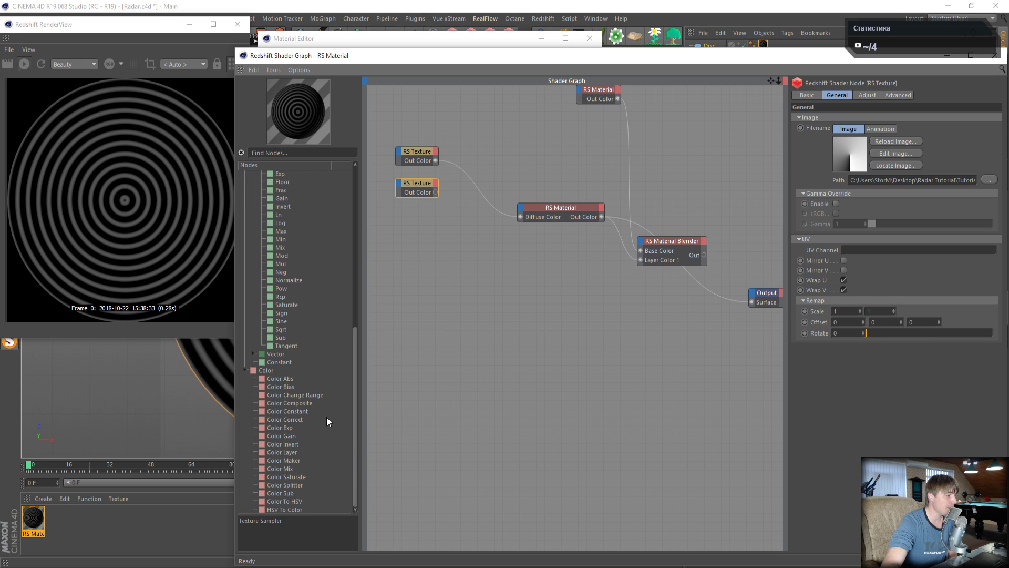
drag(297, 404, 478, 173)
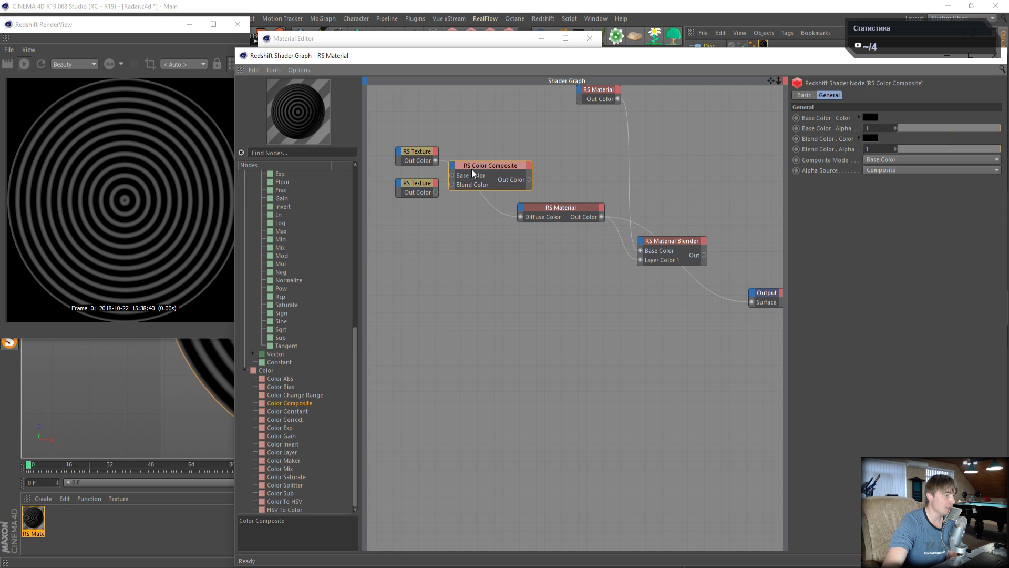
click(437, 160)
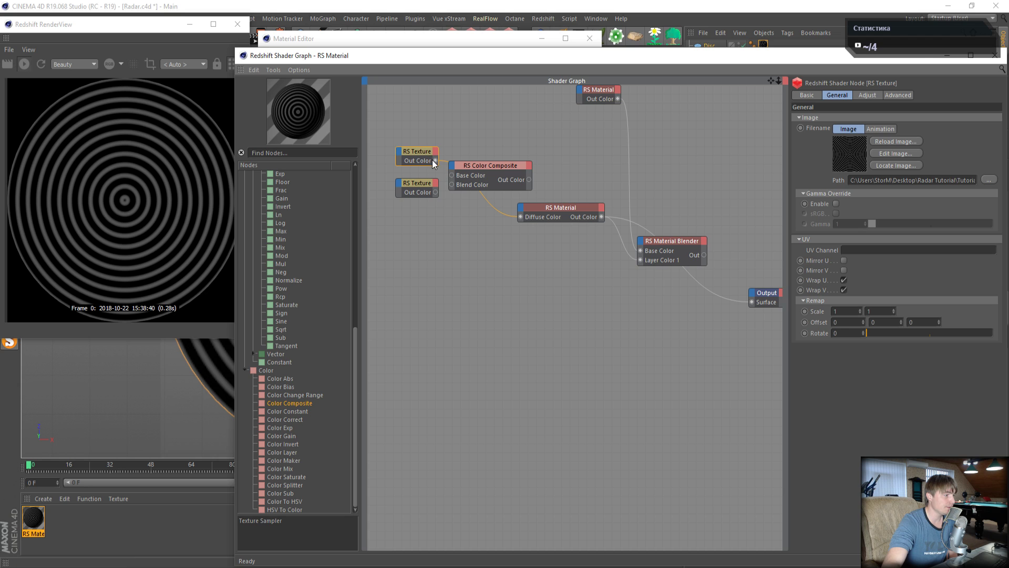
drag(453, 178, 452, 184)
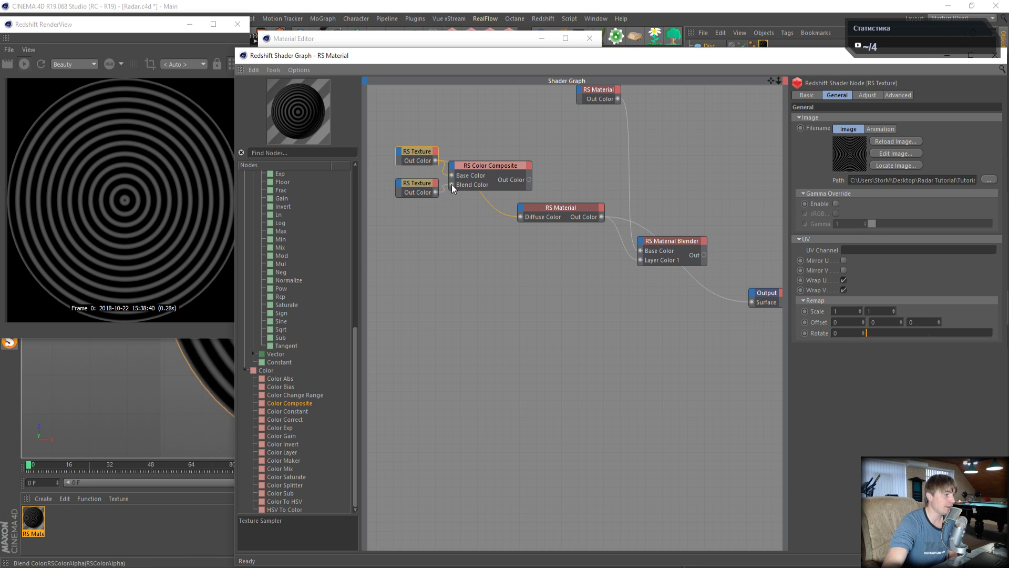
- Set the RS Color Composite node's composite mode to Add
click(481, 166)
click(882, 160)
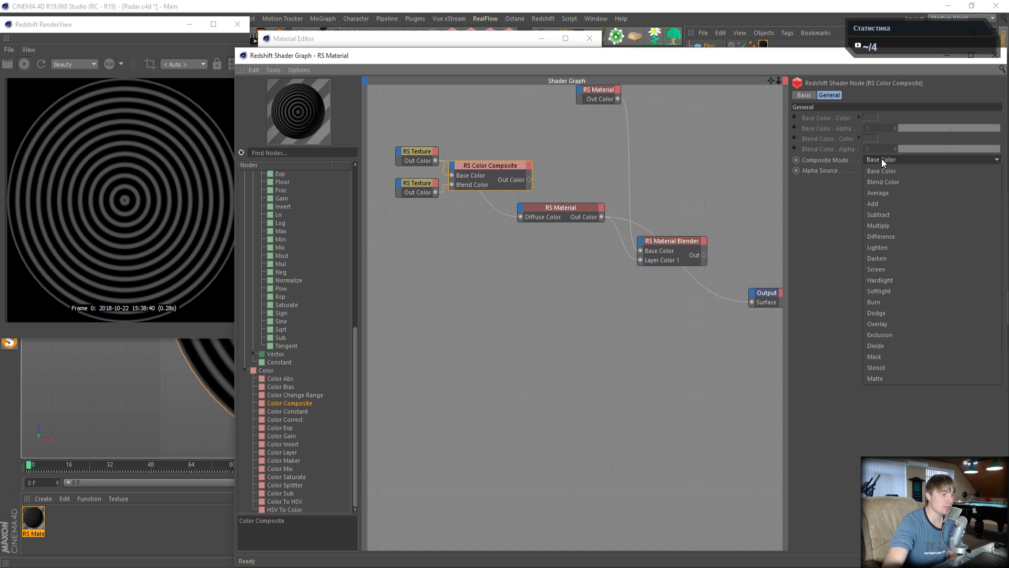
click(878, 204)
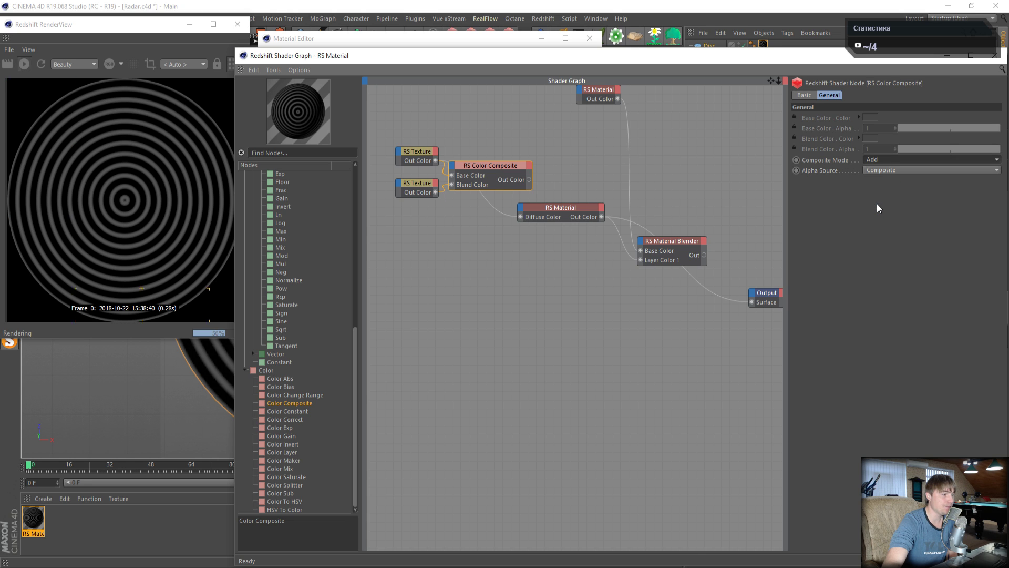
- Connect the Color Composite's Out Color to the green RS Material's Diffuse Color
drag(390, 129, 423, 216)
click(417, 168)
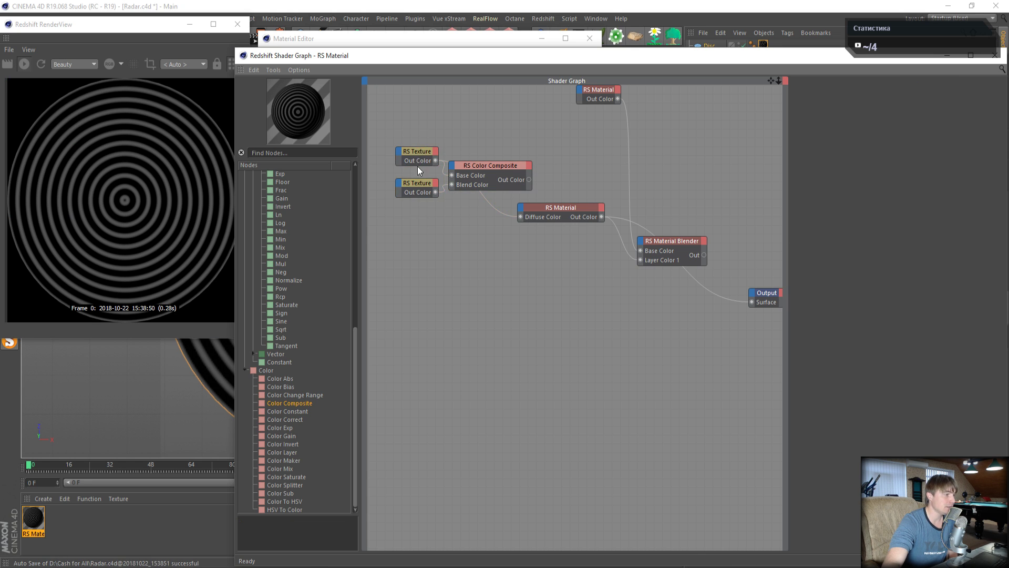
drag(522, 220, 520, 217)
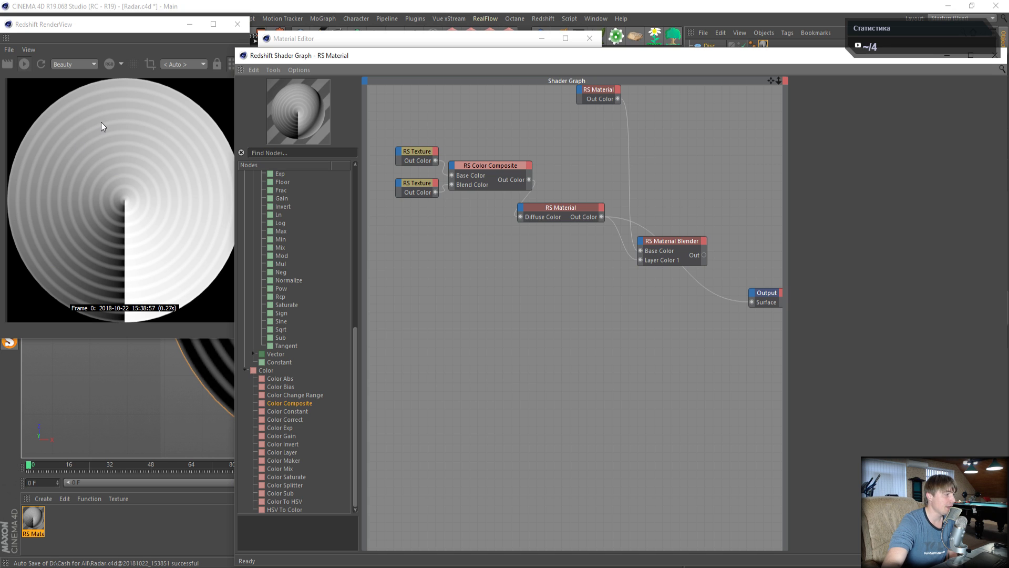
- Space out the composite and green material nodes, and replace their Diffuse Color link with one to the material's overall Opacity Color
drag(404, 126, 493, 163)
drag(568, 207, 593, 211)
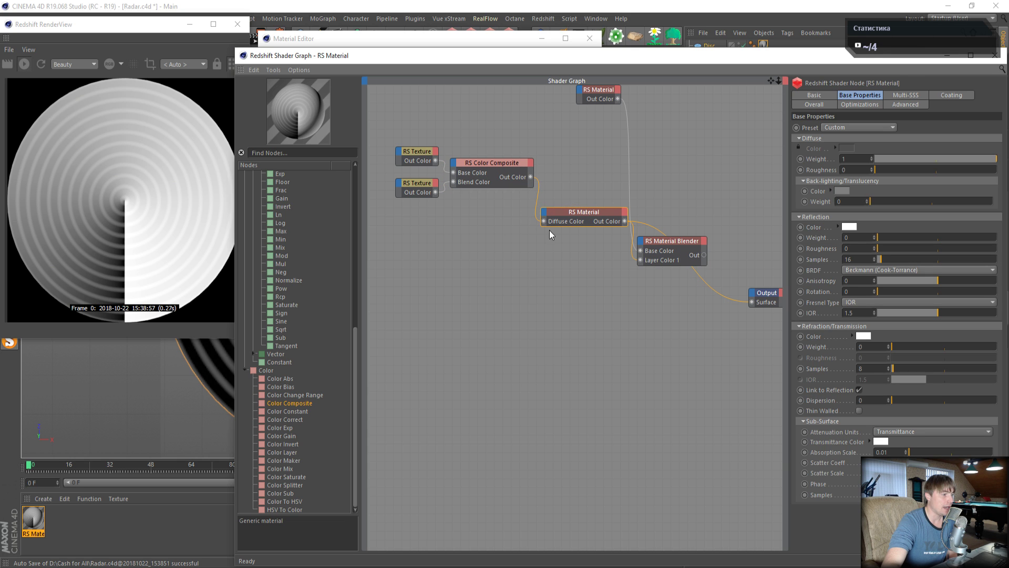
double_click(537, 194)
drag(531, 177, 545, 216)
mouse_move(658, 303)
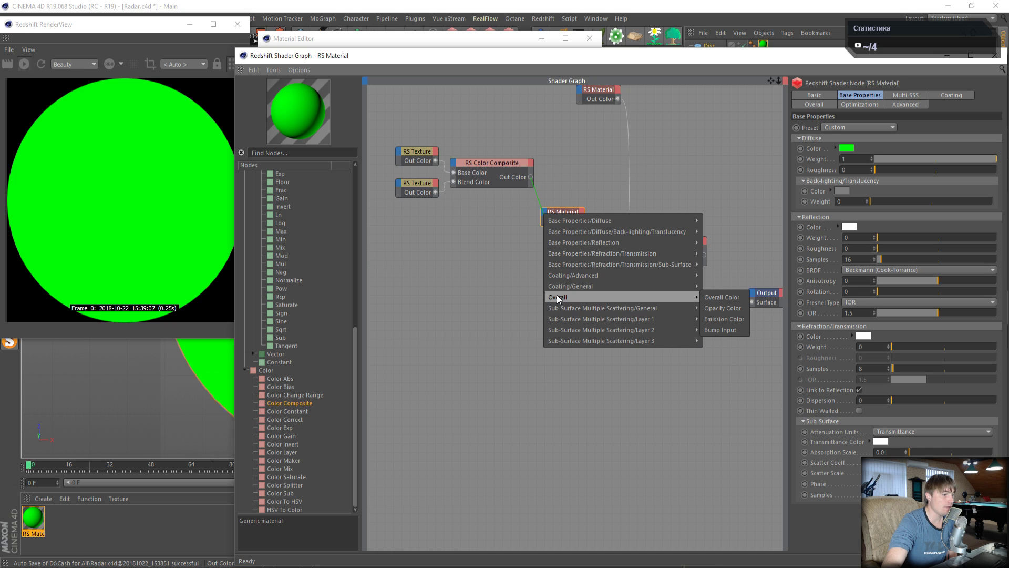
click(725, 309)
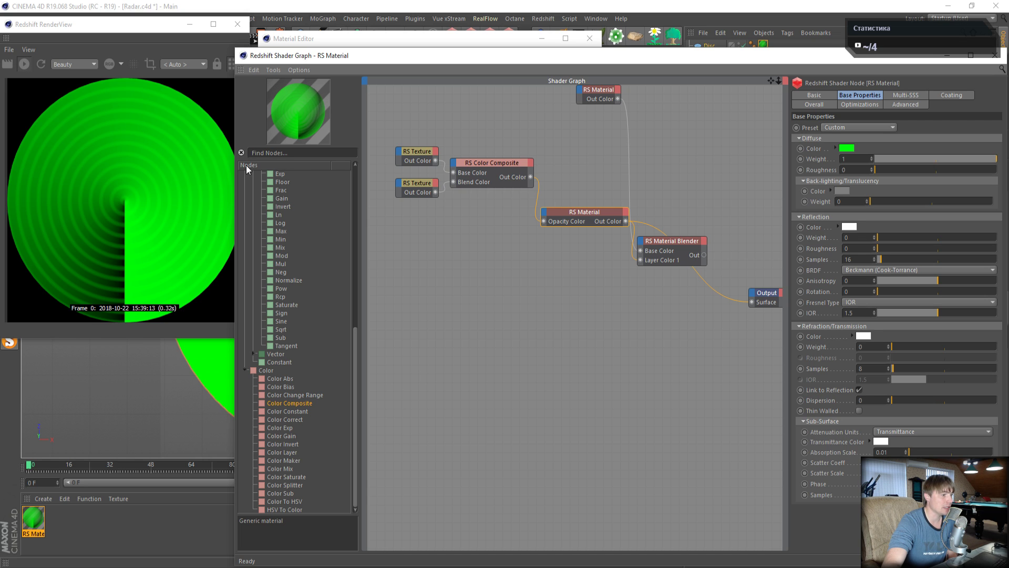
- Tidy the graph by moving the base RS Material node down and the green RS Material node farther from the blender
drag(607, 90, 616, 133)
drag(559, 92, 656, 137)
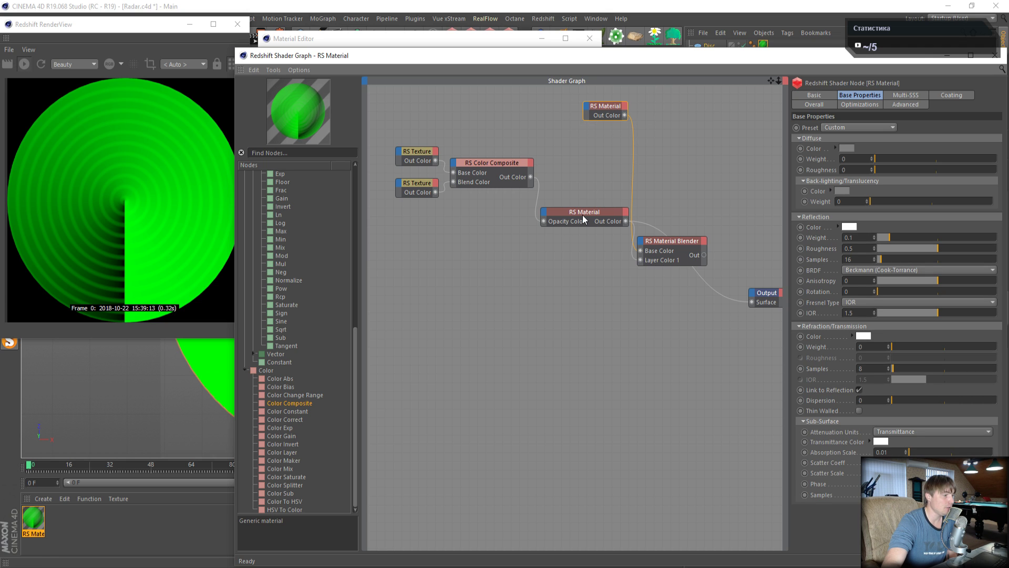
drag(583, 219, 573, 219)
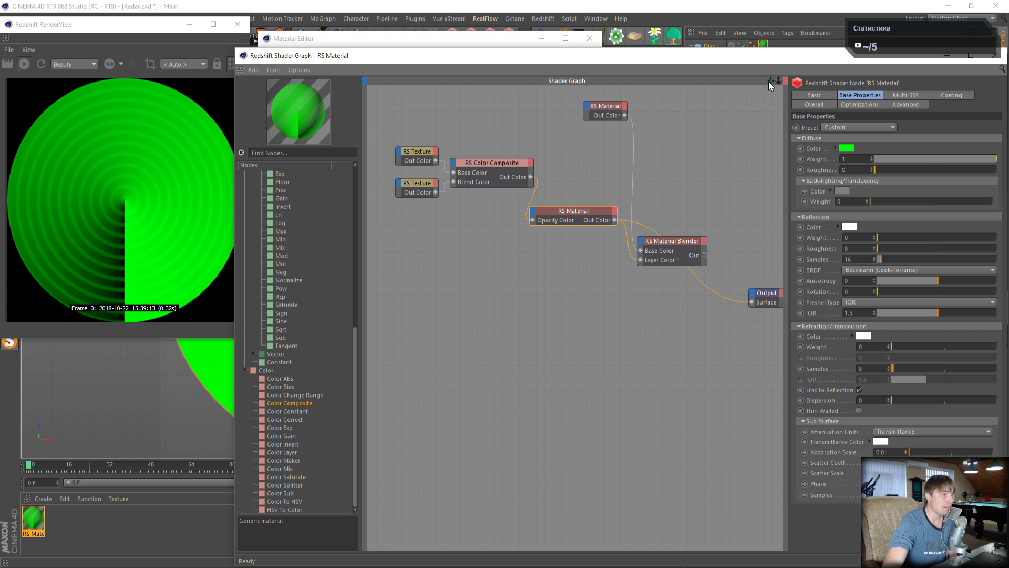
drag(769, 81, 852, 84)
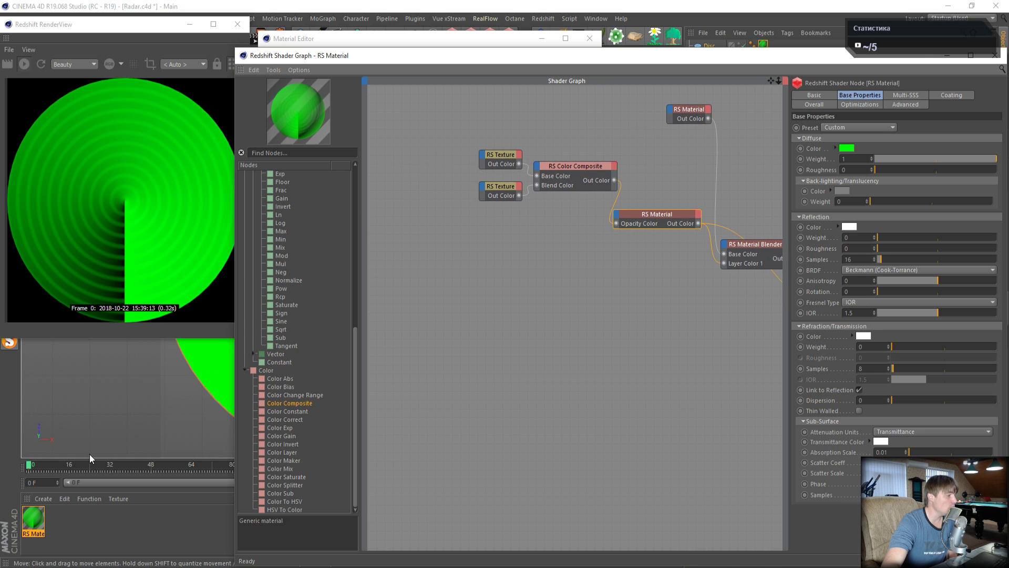
- Check the radar render at frame 58 by refreshing the RenderView, and return the timeline to frame 0
drag(42, 466, 176, 469)
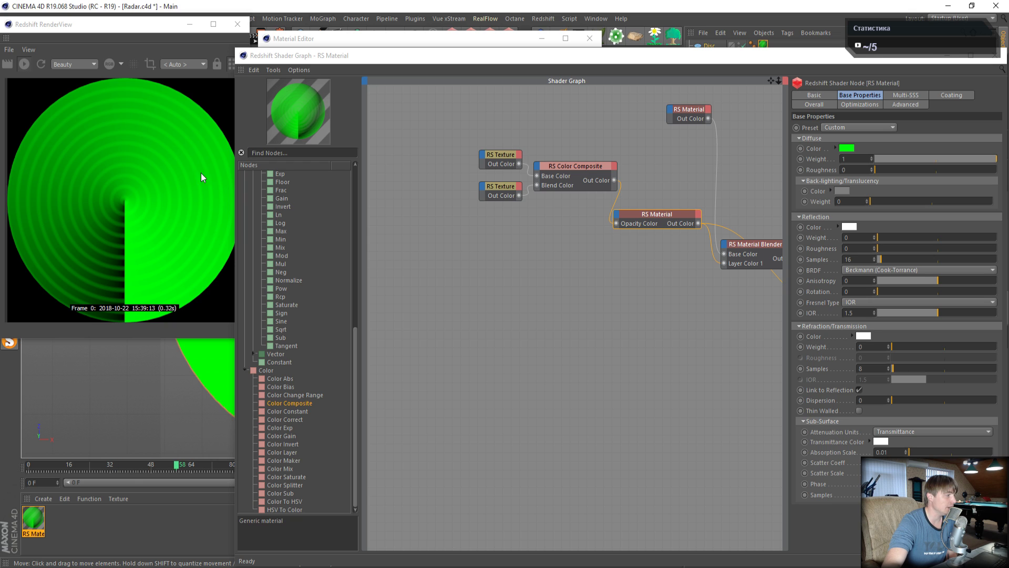
click(41, 64)
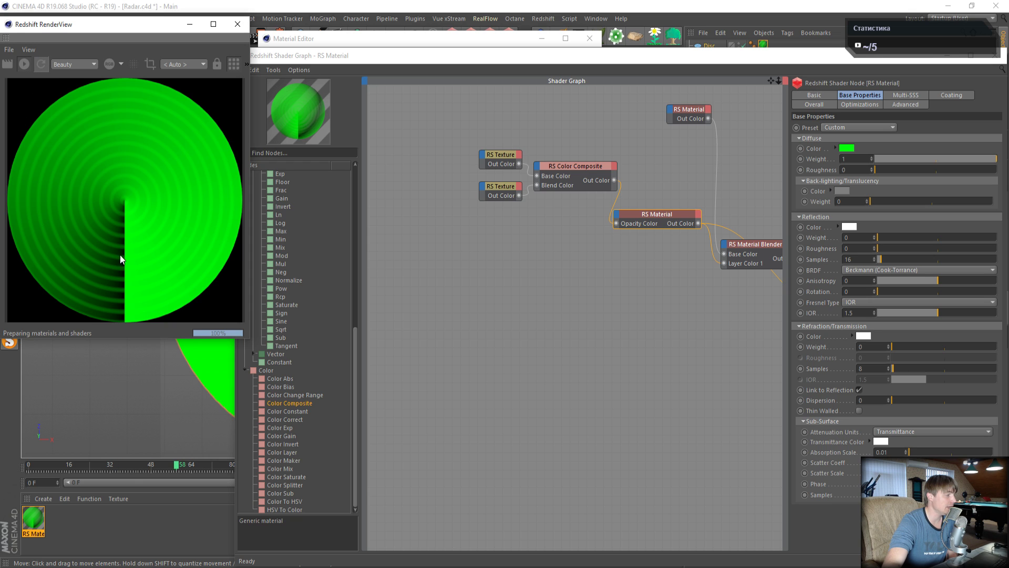
drag(176, 466, 15, 475)
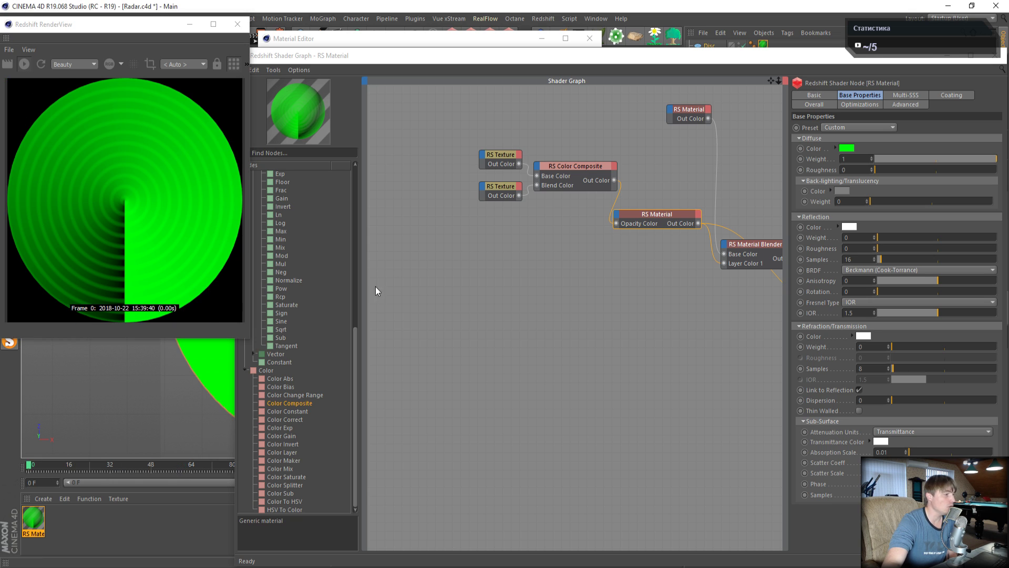
- Set the Remap rotation of the sweep gradient RS Texture, which feeds the composite's Blend Color, to 73.8
click(494, 154)
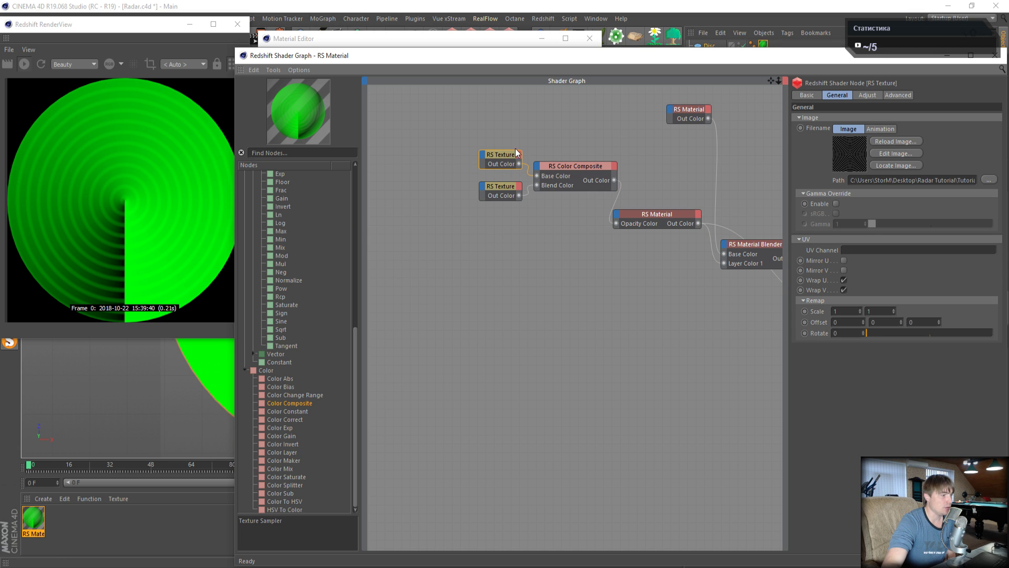
click(501, 187)
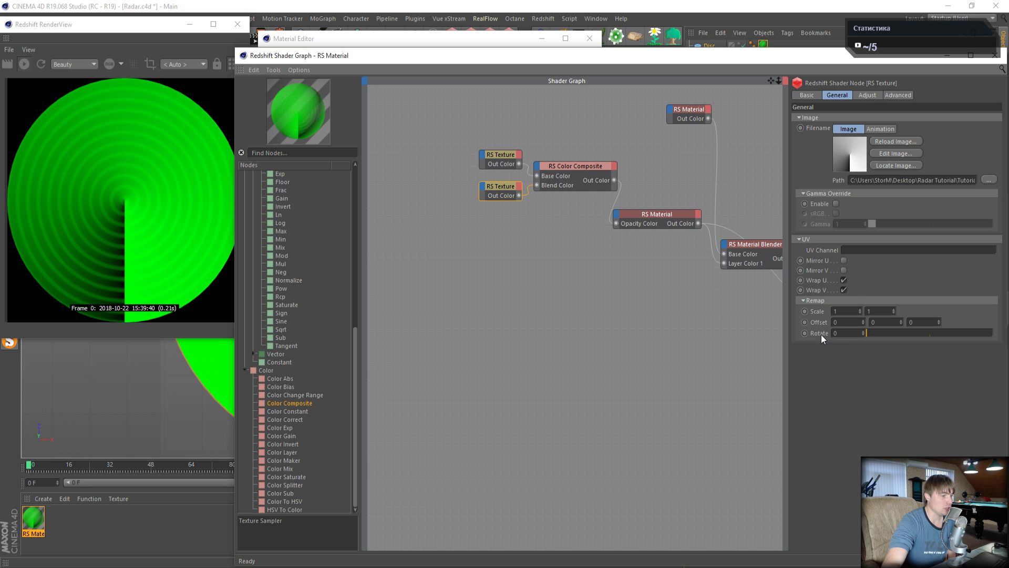
drag(872, 333, 894, 338)
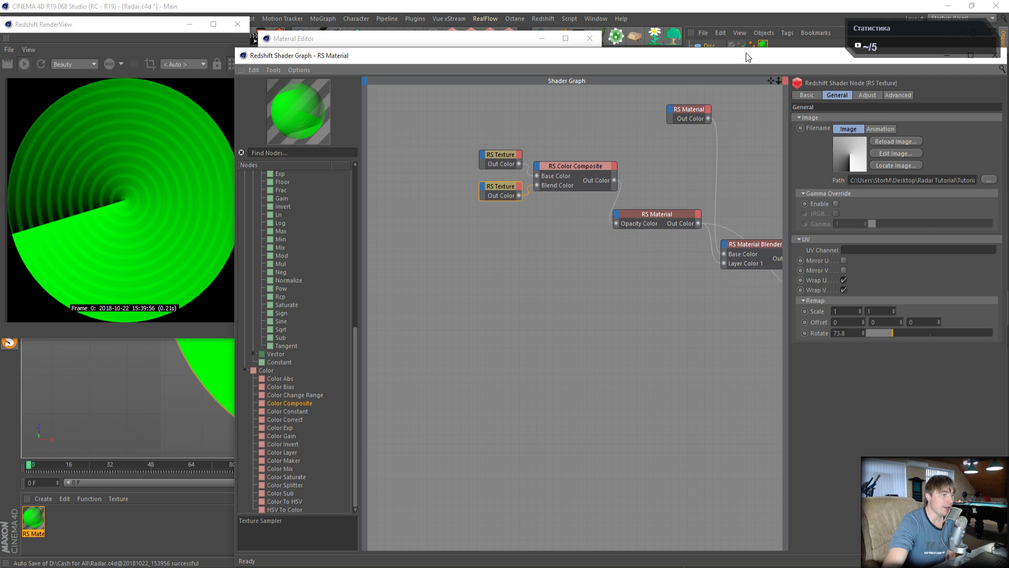
drag(746, 53, 721, 13)
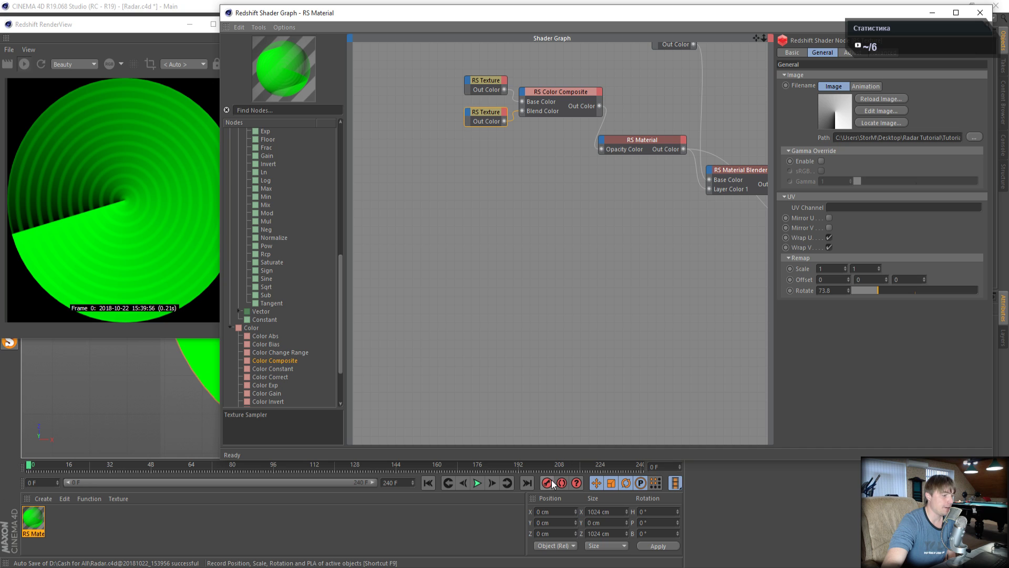
click(36, 468)
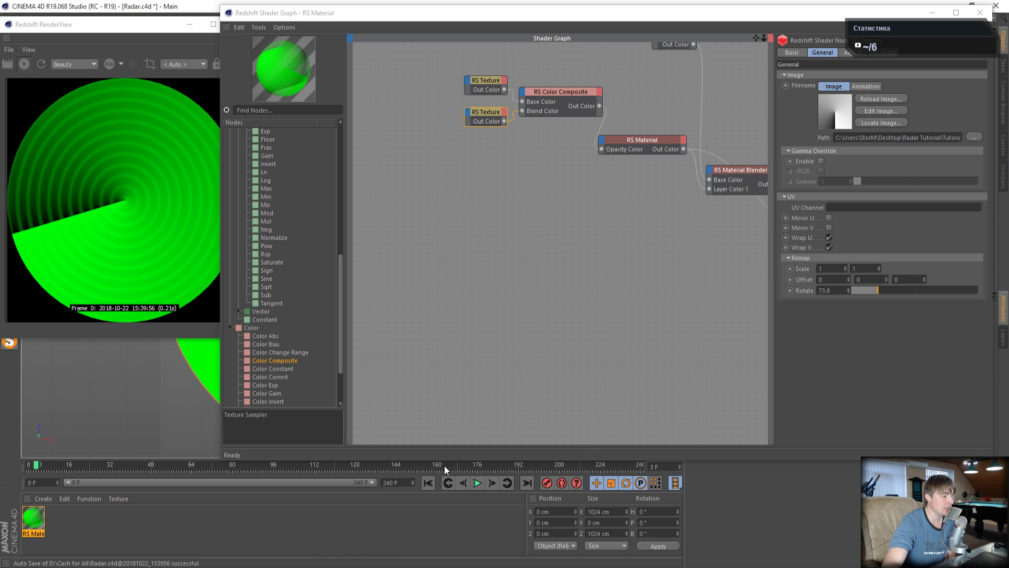
drag(834, 291, 787, 302)
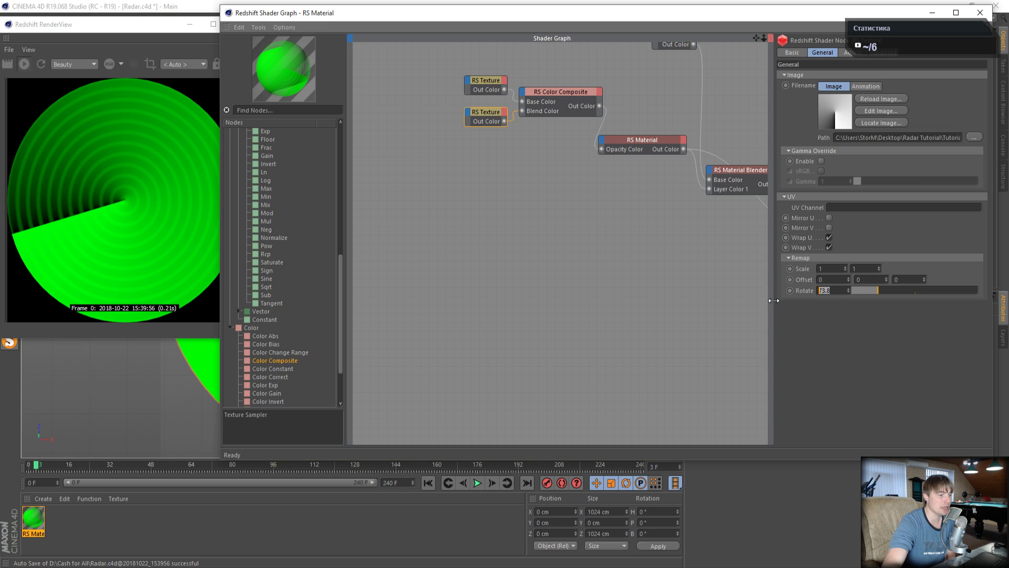
click(29, 467)
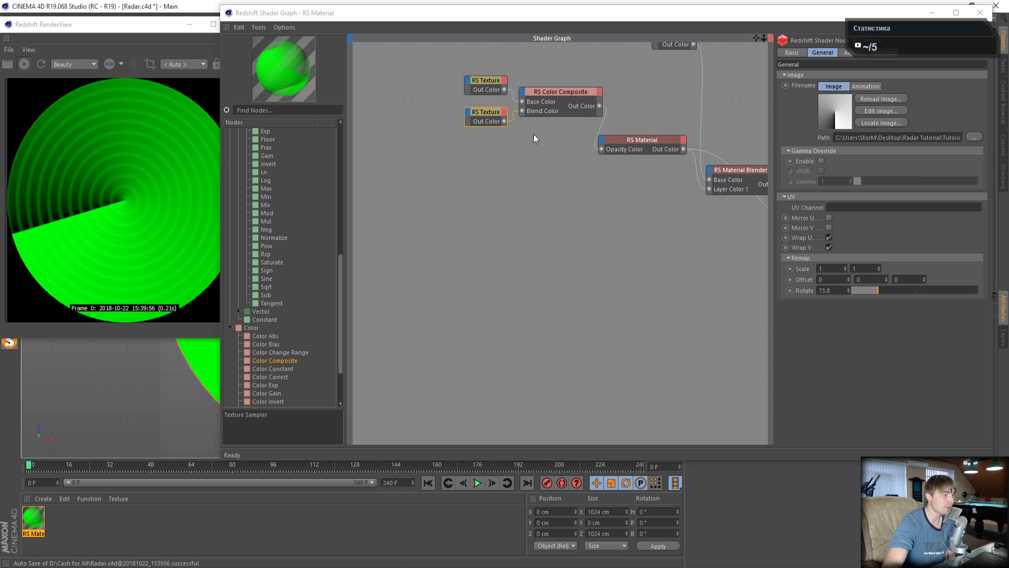
- Enlarge the shader graph window and add an XPresso Time node in the free space before the RS Texture nodes
drag(682, 18, 687, 46)
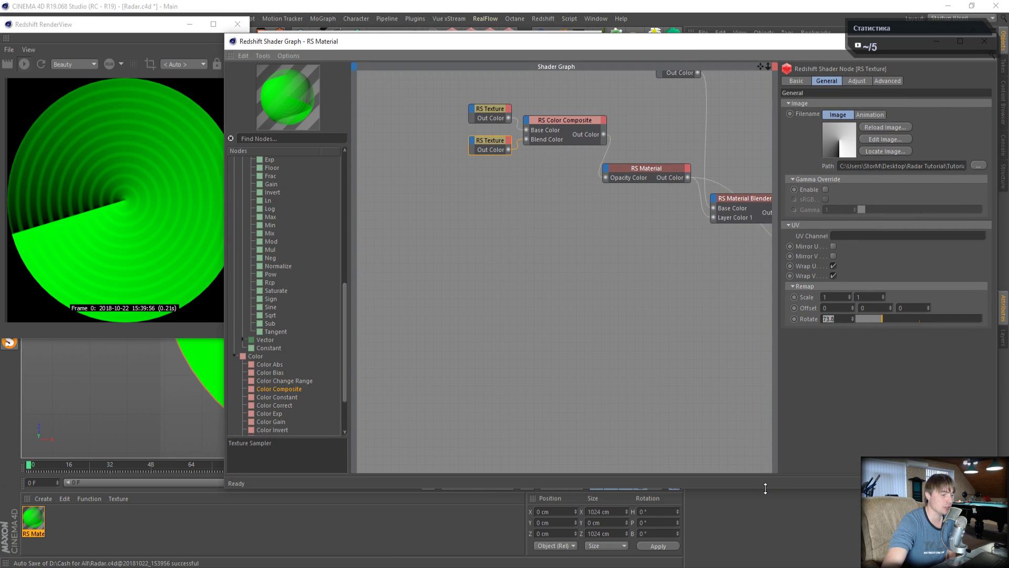
drag(762, 489, 762, 548)
drag(760, 67, 674, 106)
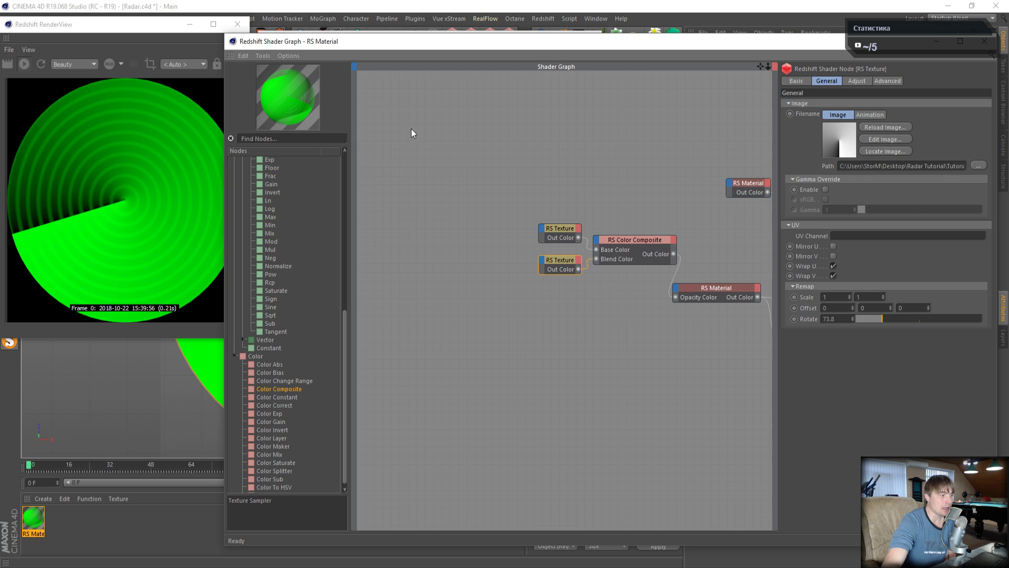
right_click(389, 231)
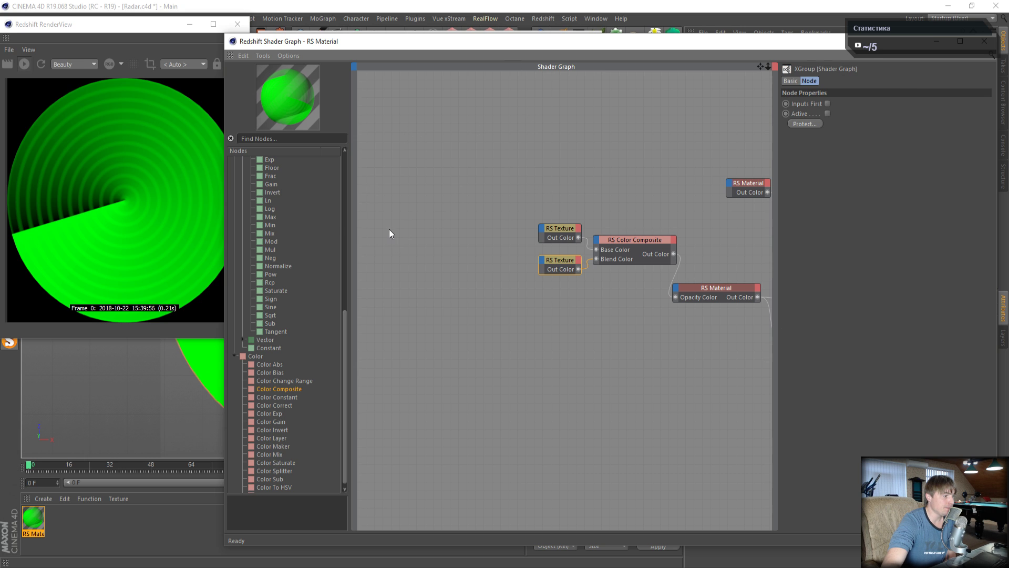
mouse_move(402, 238)
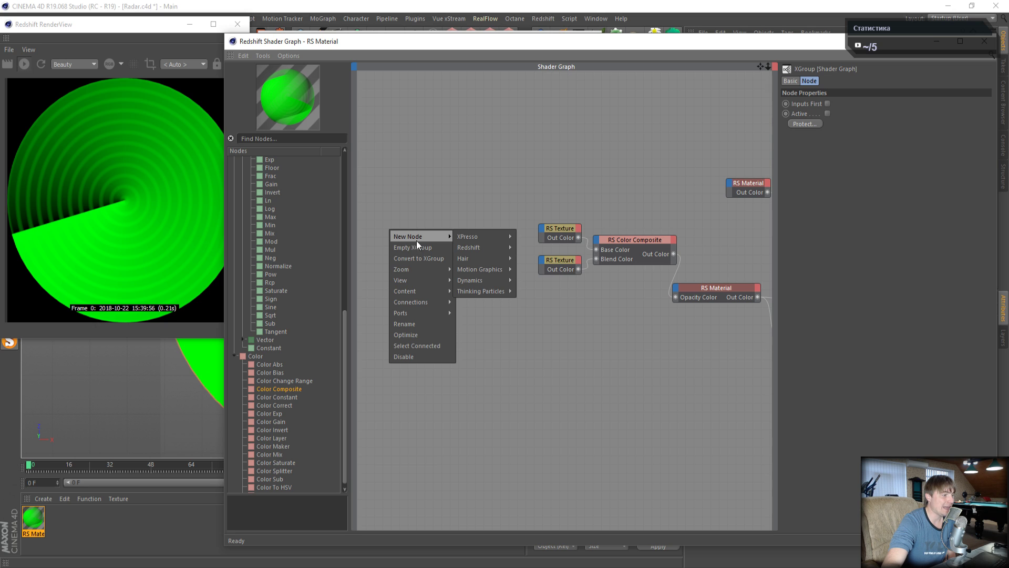
mouse_move(468, 240)
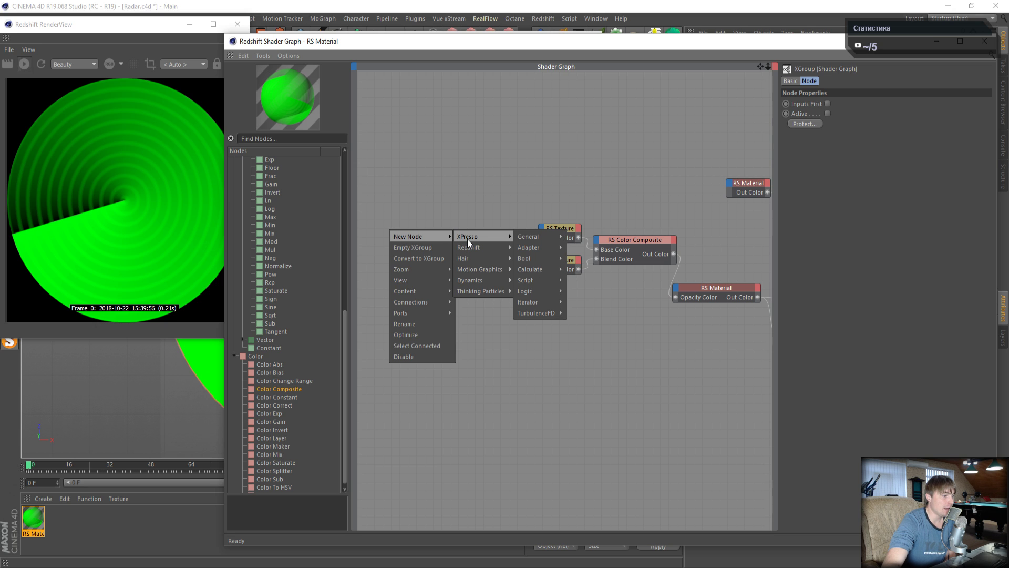
mouse_move(523, 239)
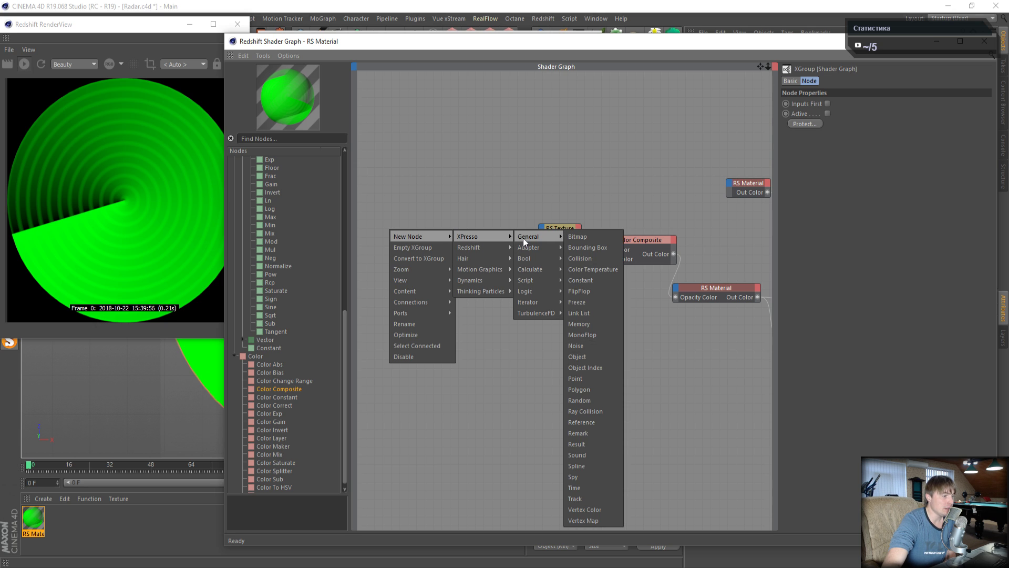
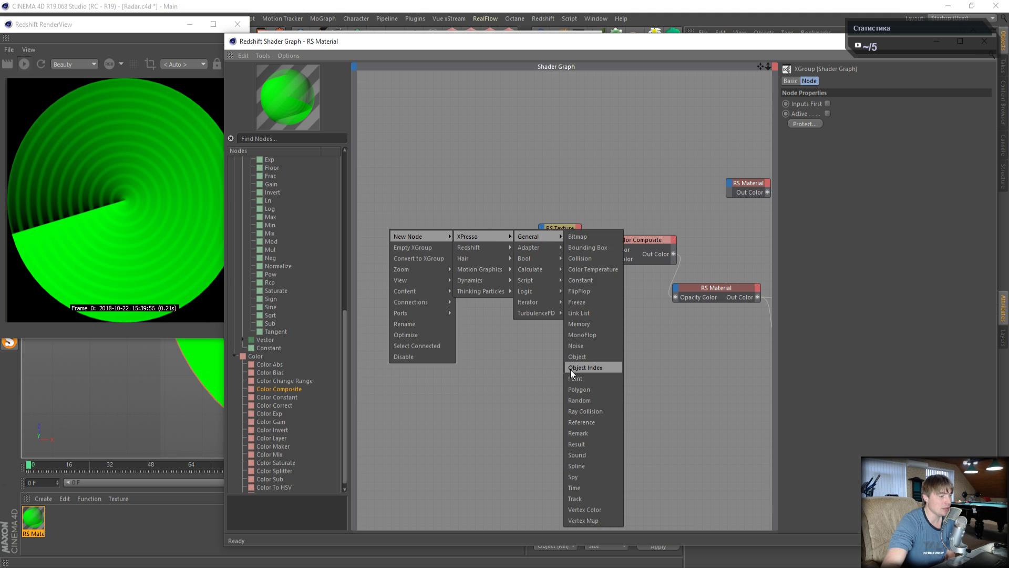
click(572, 488)
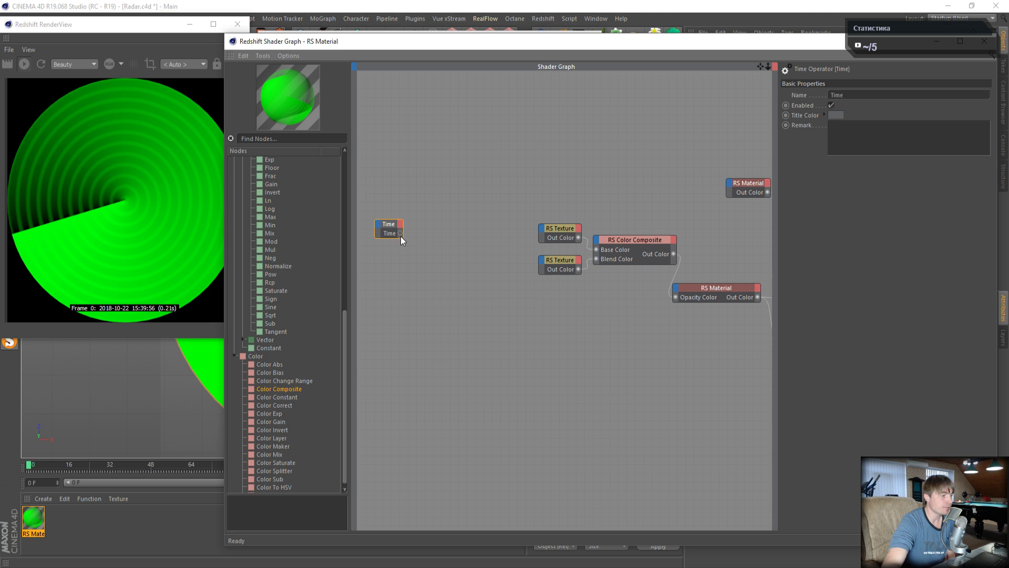
- Widen the Time node, give it a Real output port in place of its Time port, and move it higher in the graph
drag(398, 239, 398, 285)
drag(403, 251, 456, 251)
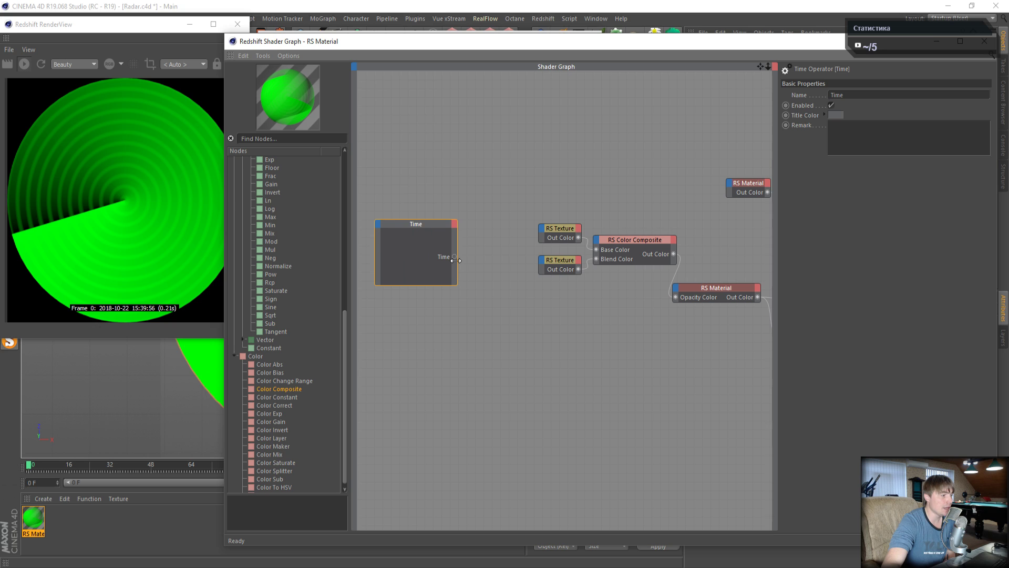
click(455, 224)
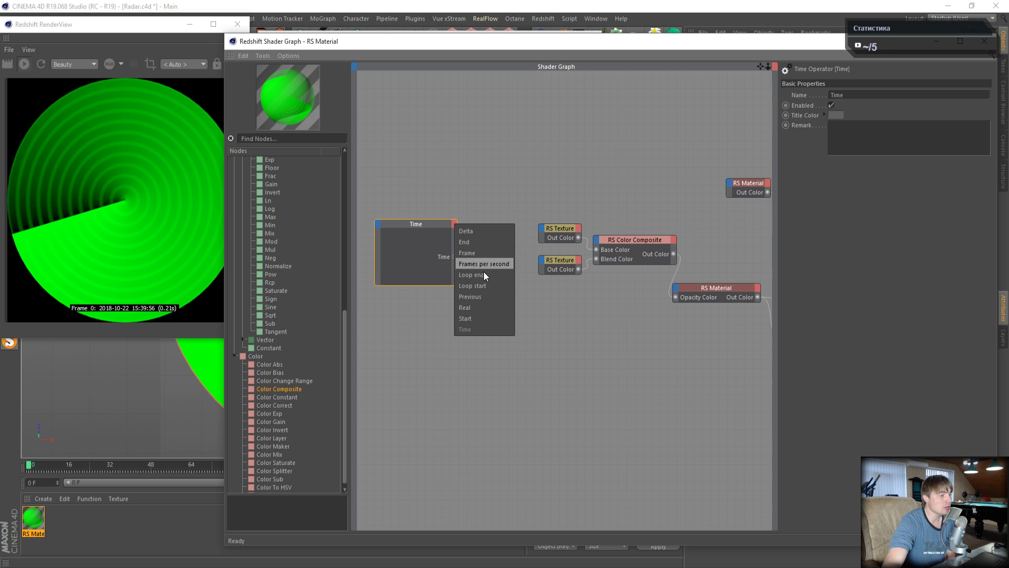
click(464, 307)
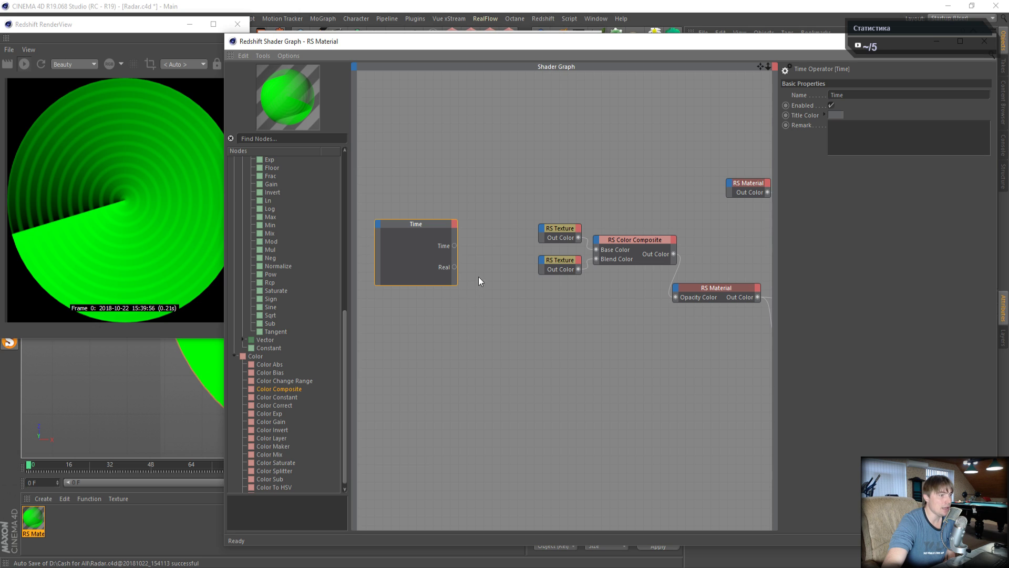
right_click(443, 247)
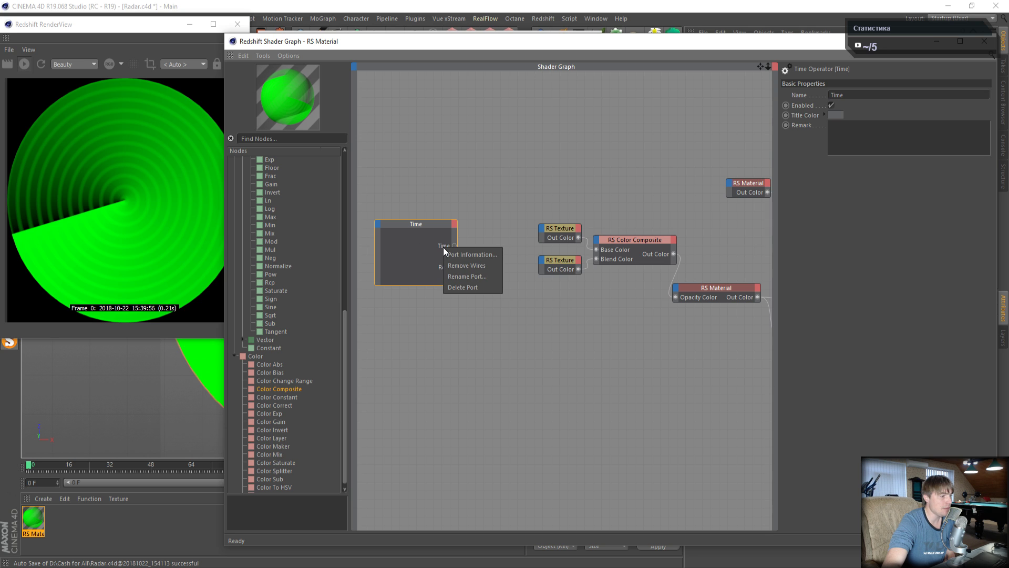
click(468, 294)
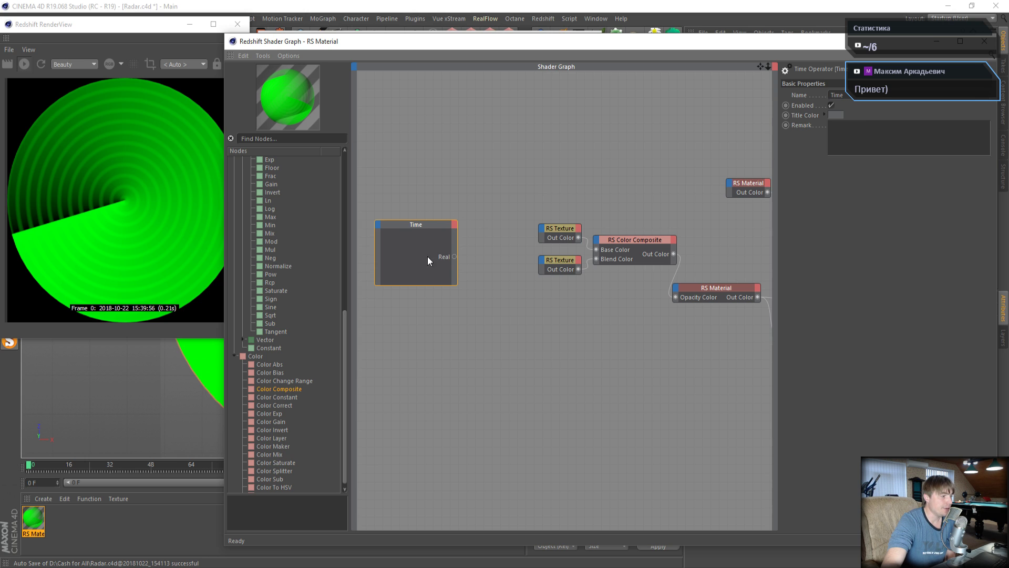
drag(415, 220, 406, 201)
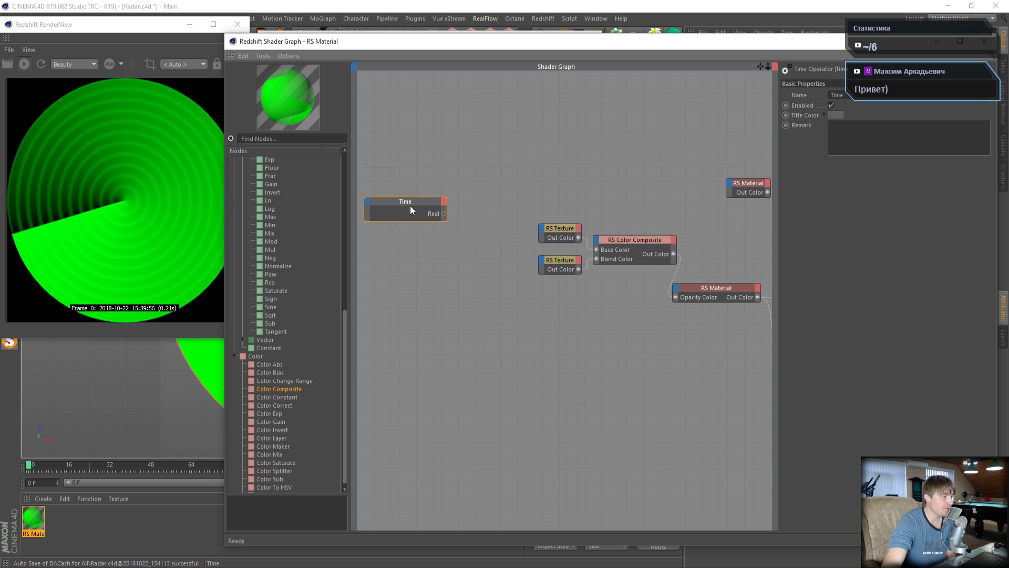
- Add a Result node beside the Time node, feed it from the Time node's Real output, and widen it
right_click(450, 118)
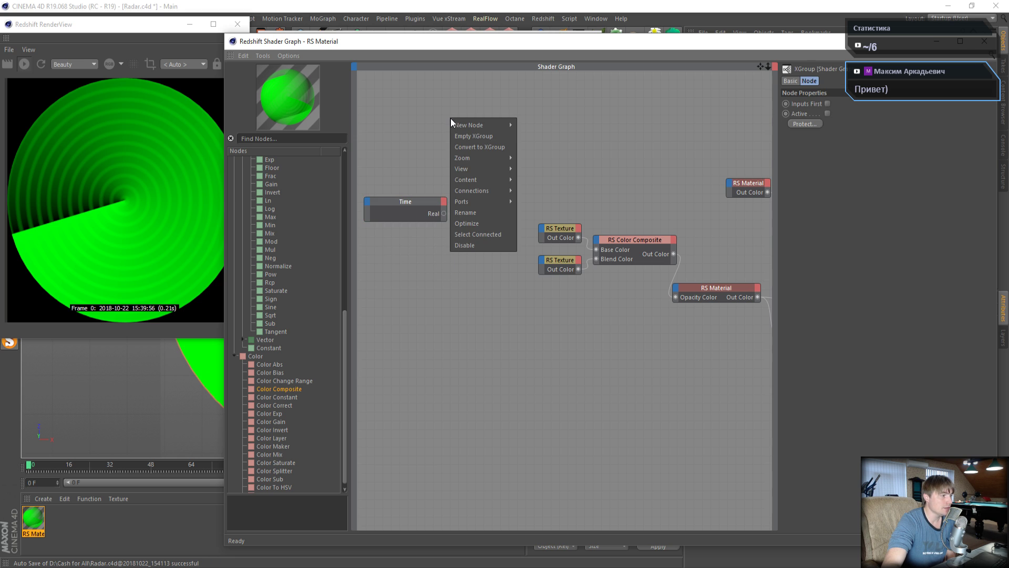
mouse_move(457, 124)
mouse_move(524, 128)
mouse_move(586, 124)
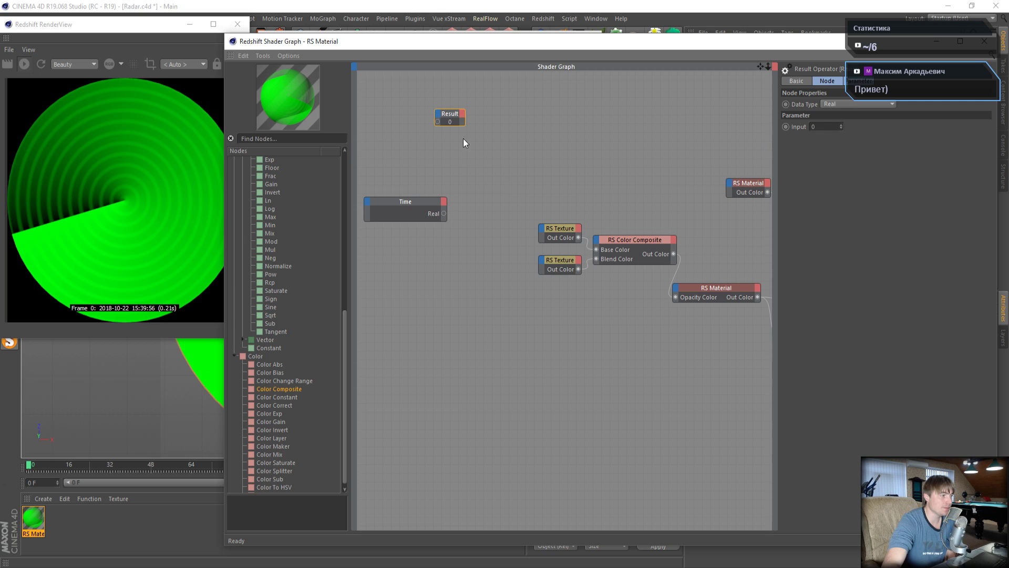
drag(452, 112, 493, 173)
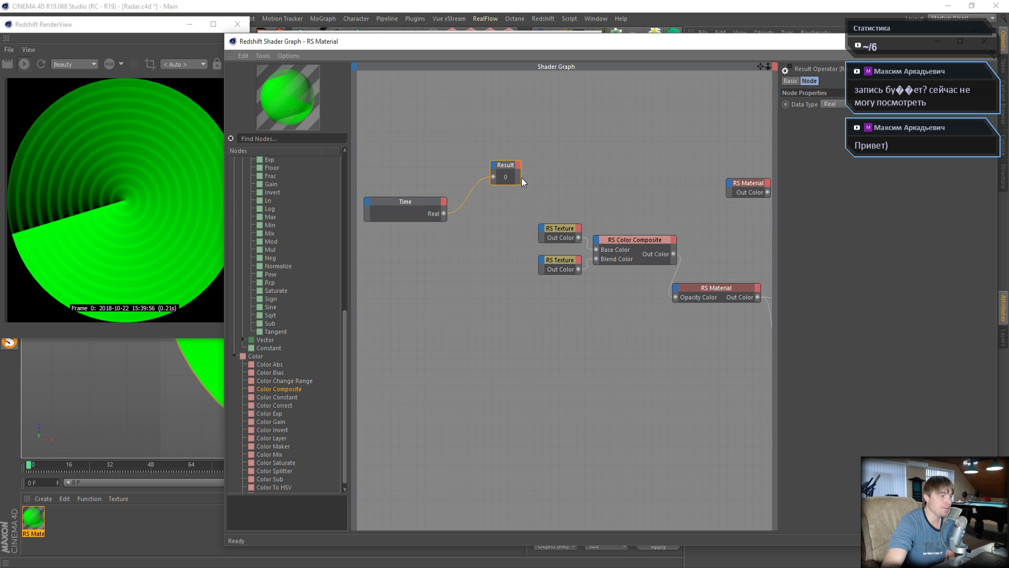
drag(521, 177, 542, 177)
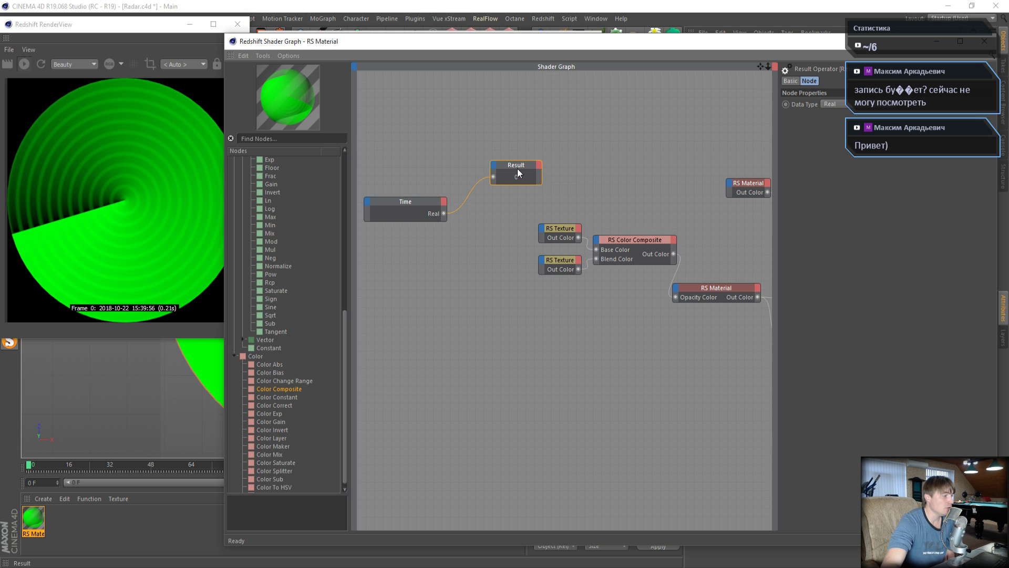
- Step the timeline through frame 8 and on to frame 49 to check the time value in the Result node
click(50, 463)
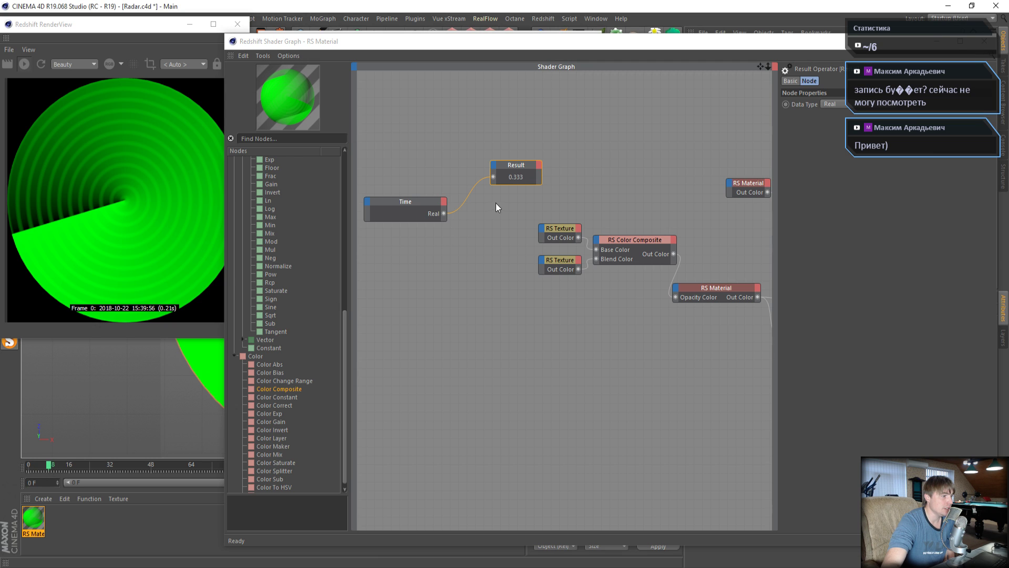
click(96, 465)
click(153, 464)
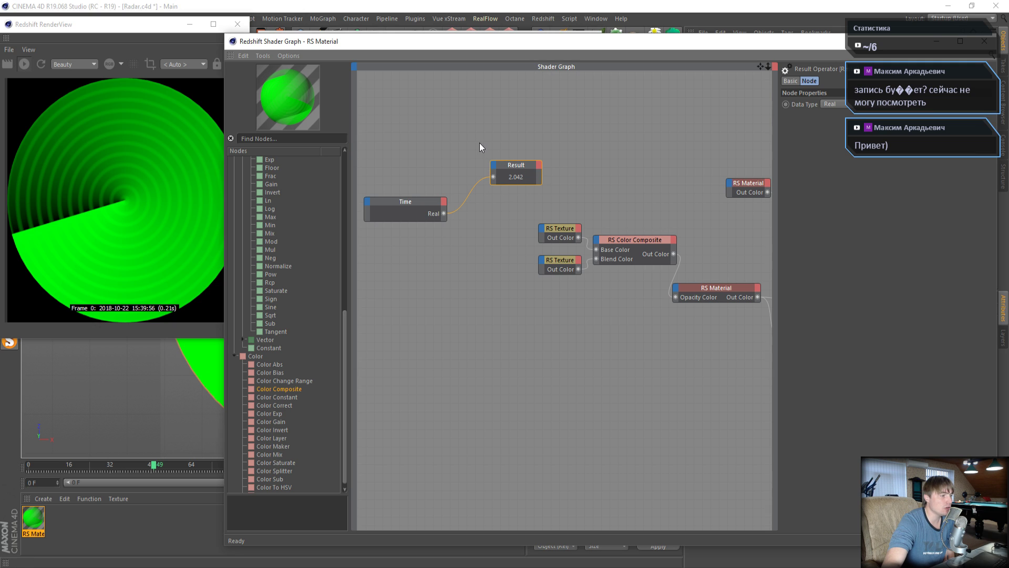
drag(479, 143, 557, 197)
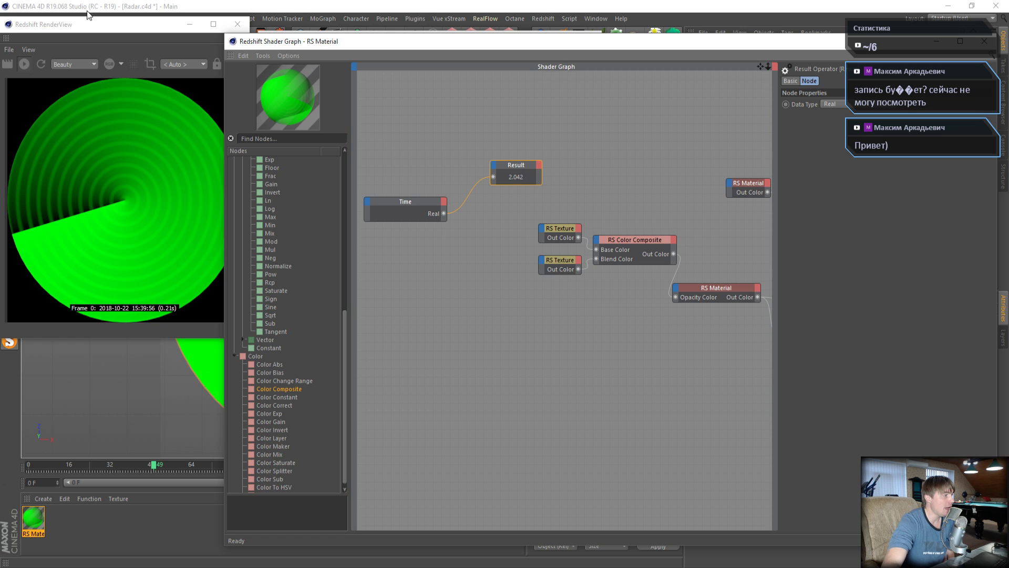
- Move the RenderView and shader graph out of the way and open the Project Settings
drag(73, 26, 82, 71)
click(26, 19)
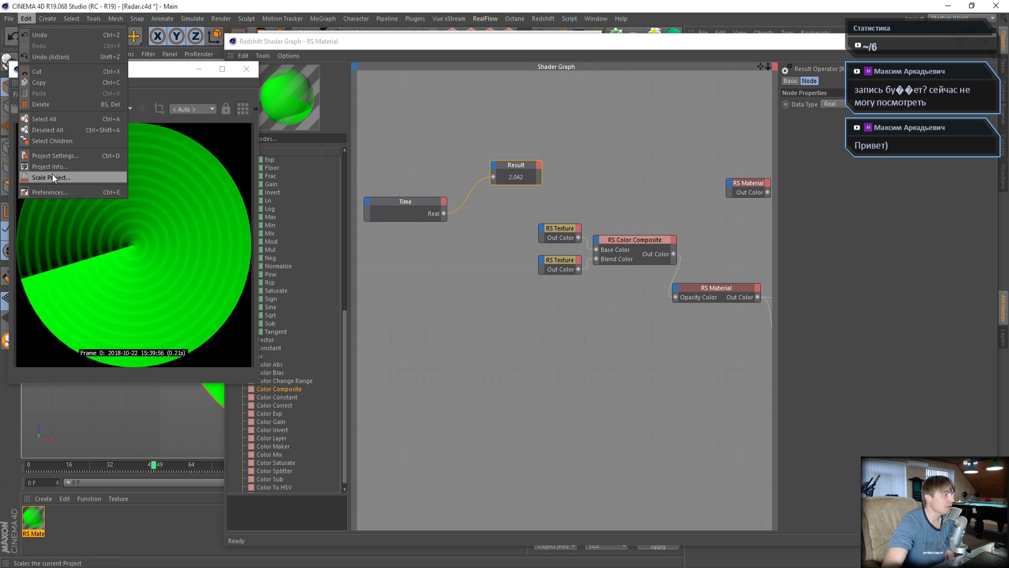
click(768, 45)
double_click(768, 45)
click(938, 6)
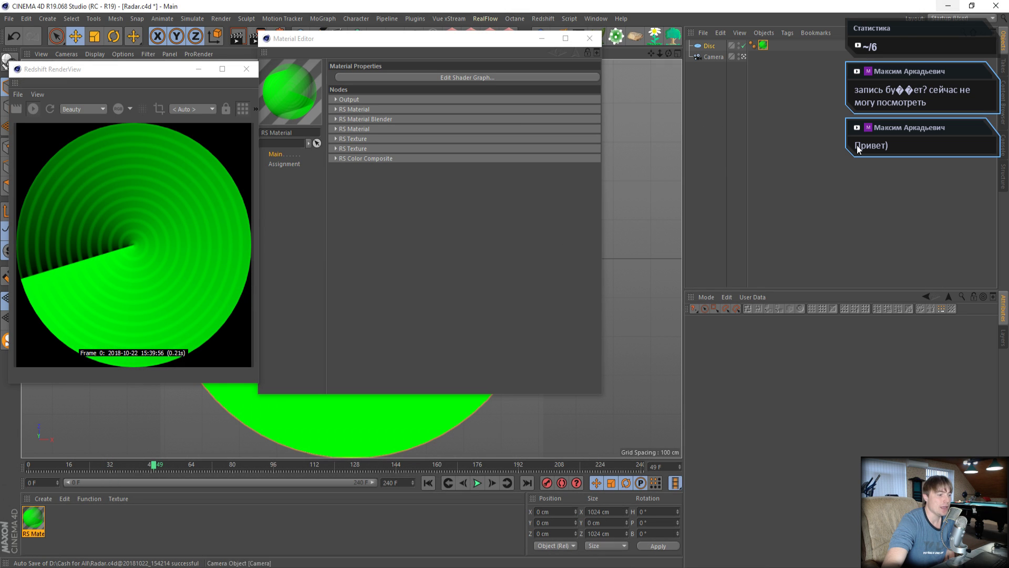
click(26, 18)
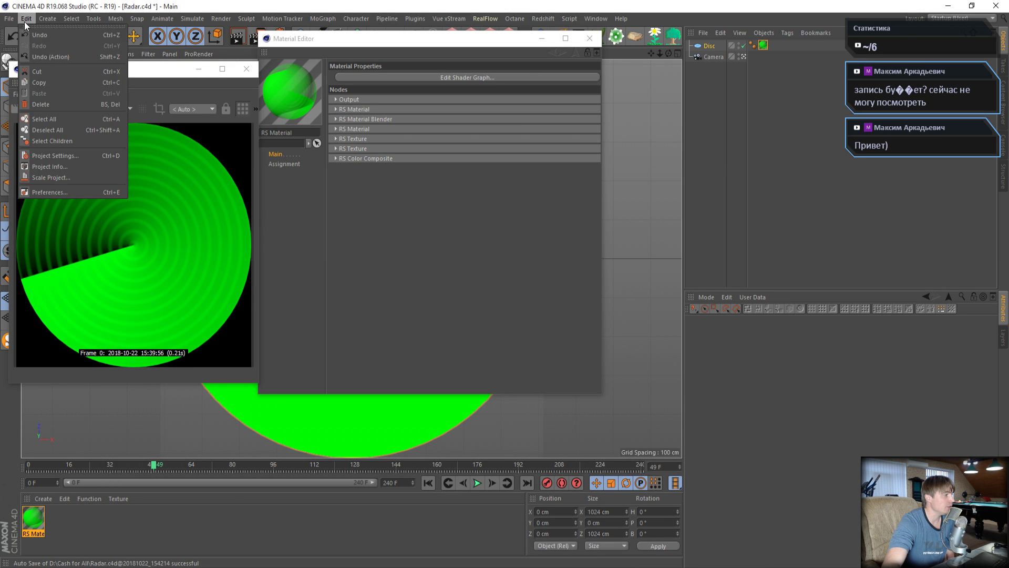
click(37, 157)
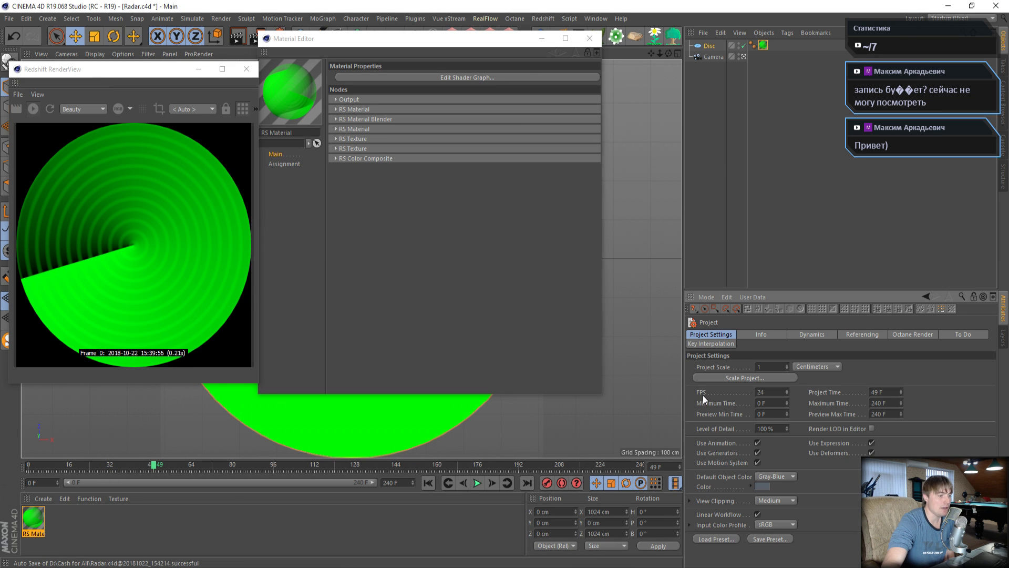
- Set the output frame rate in the Render Settings to 24 to match the project's FPS
double_click(760, 391)
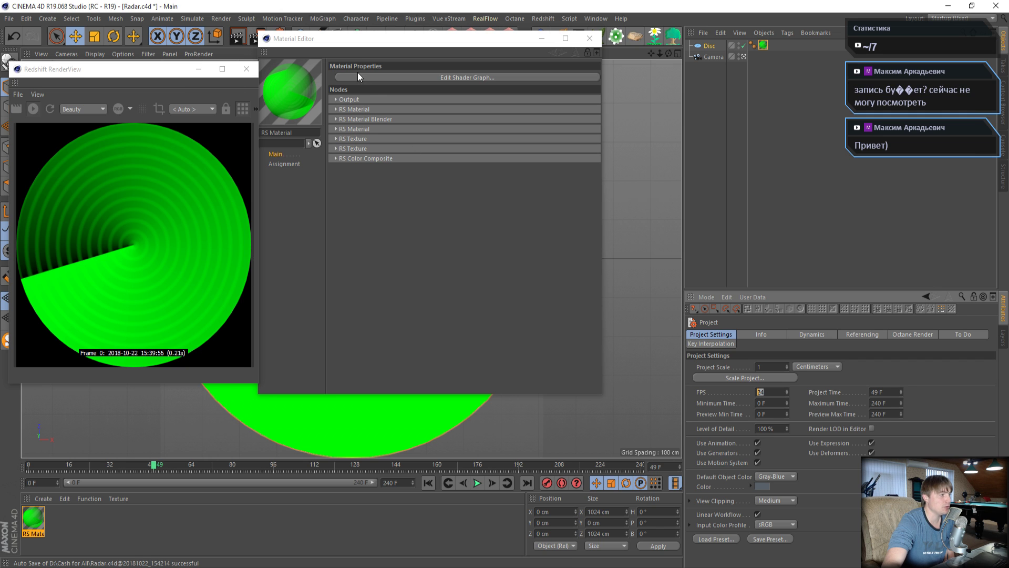
drag(360, 55, 331, 77)
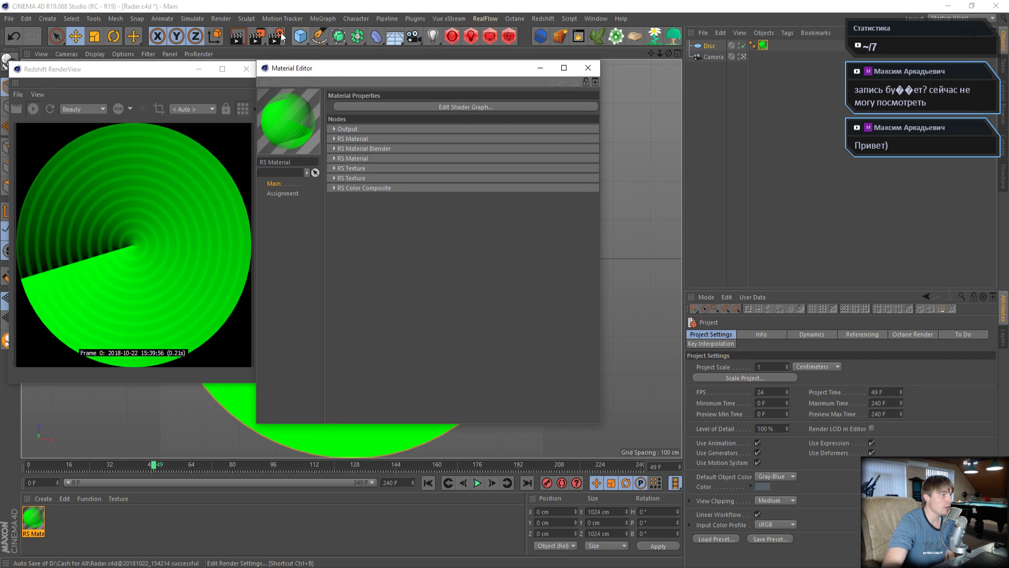
click(276, 35)
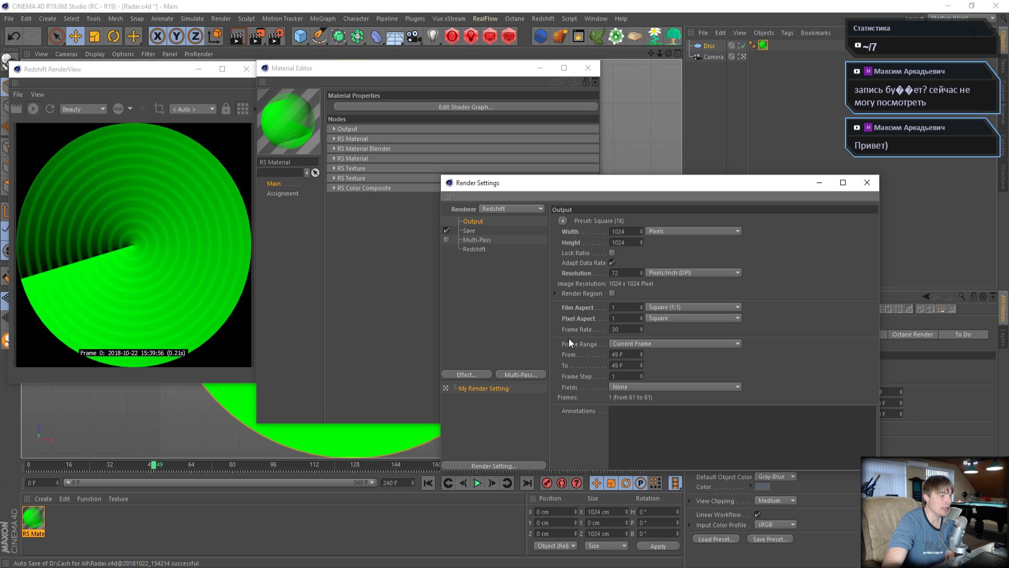
click(623, 329)
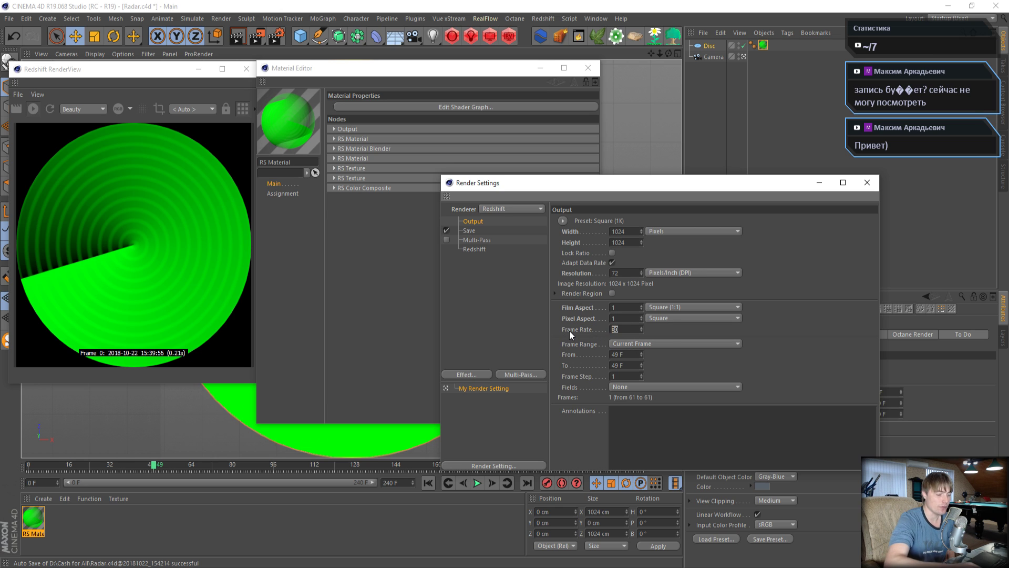
text(24)
key(Return)
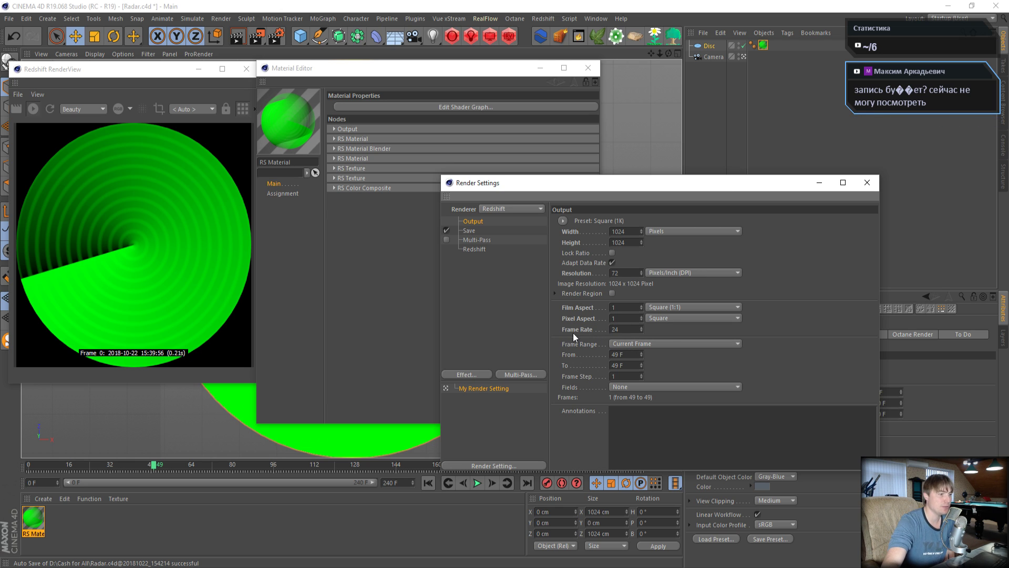
click(866, 184)
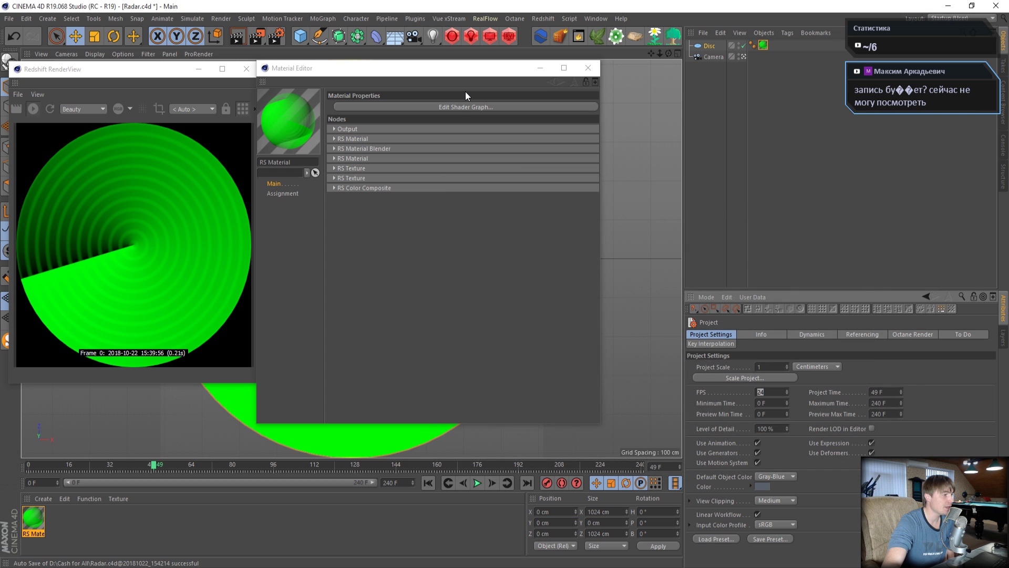
- Reopen the shader graph in a smaller window and step the timeline to frames 24 and 48 to check the Result node
click(459, 107)
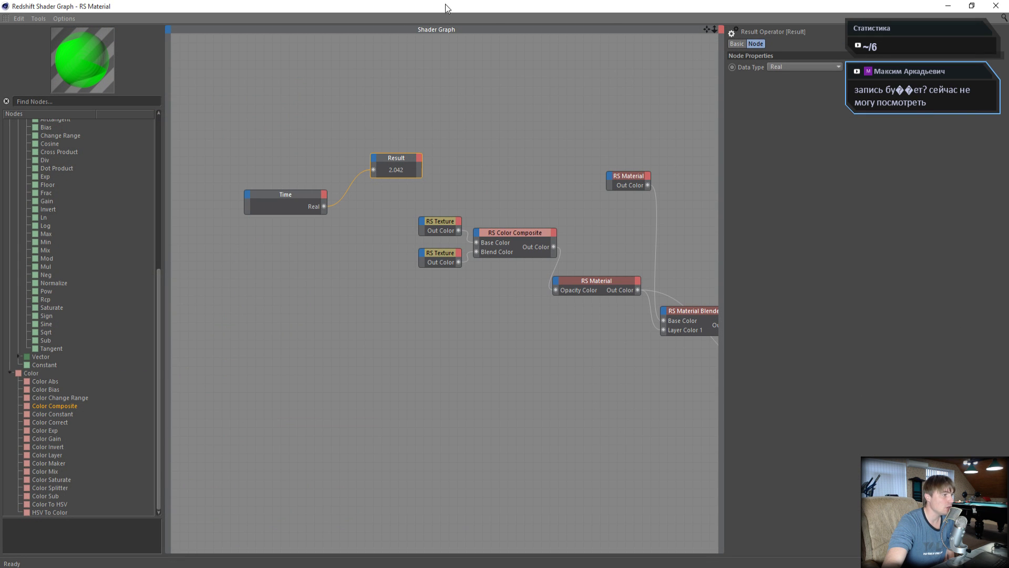
click(972, 6)
drag(575, 41, 593, 21)
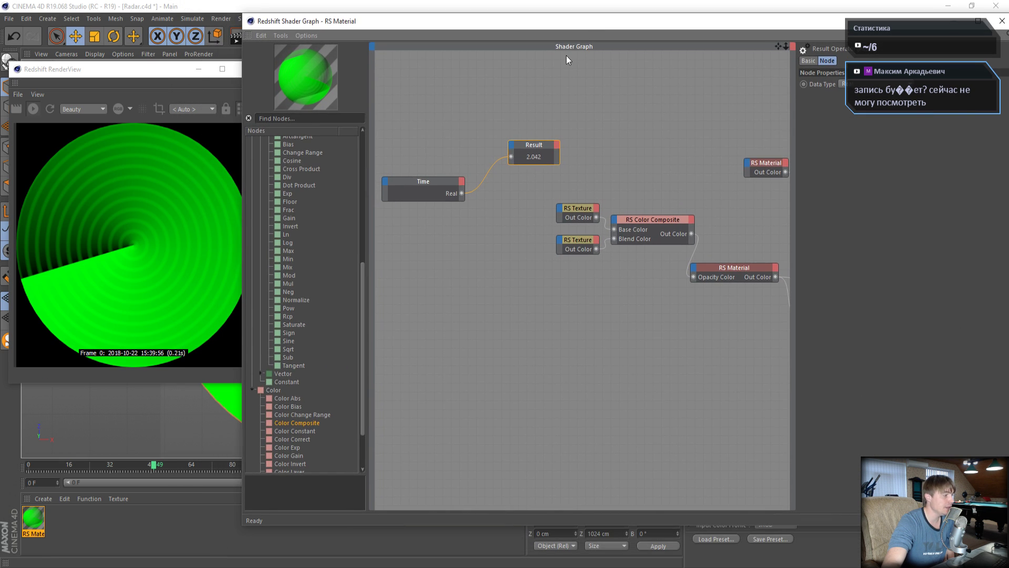
drag(60, 465, 90, 469)
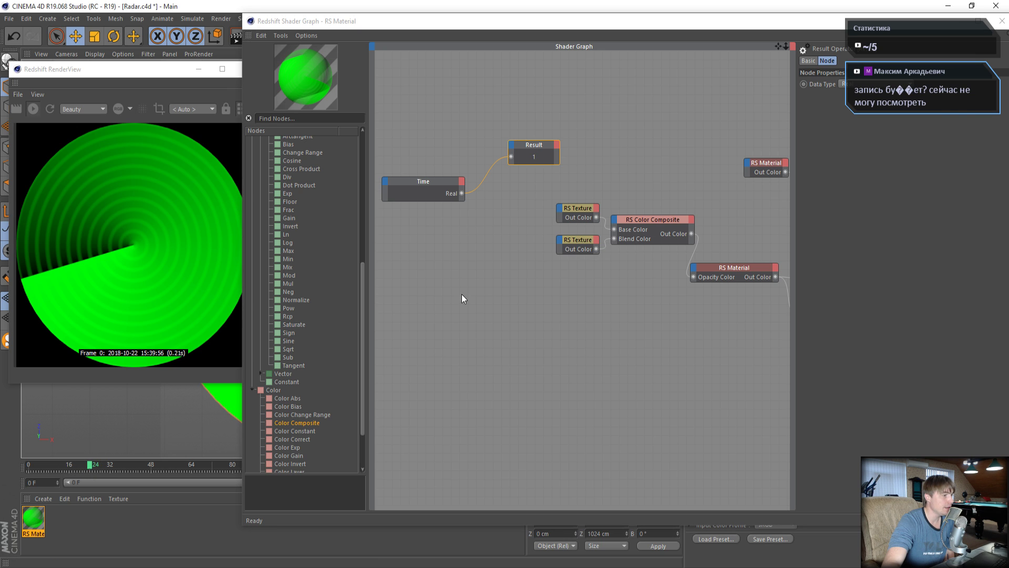
drag(495, 110, 573, 176)
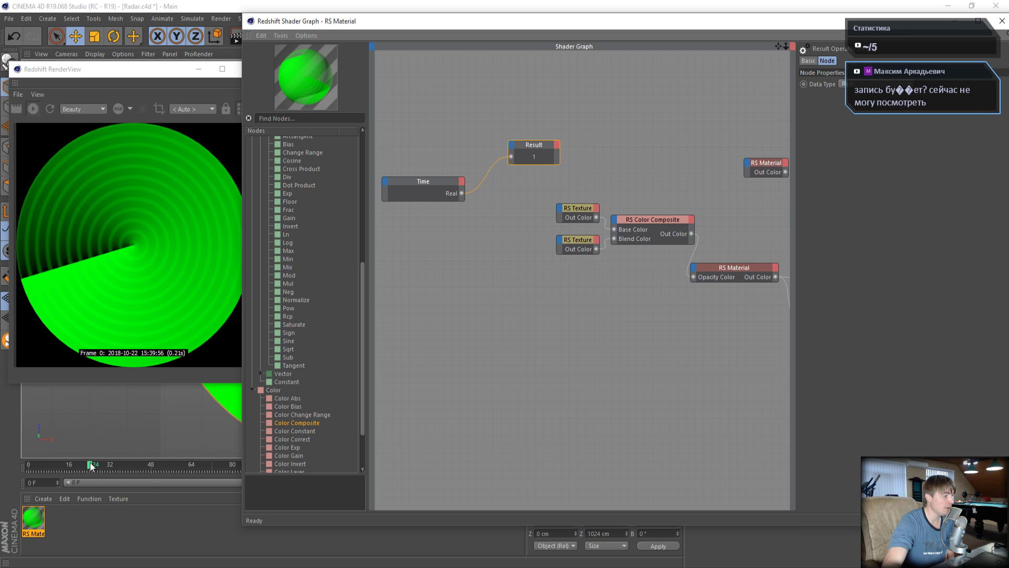
drag(90, 469, 151, 473)
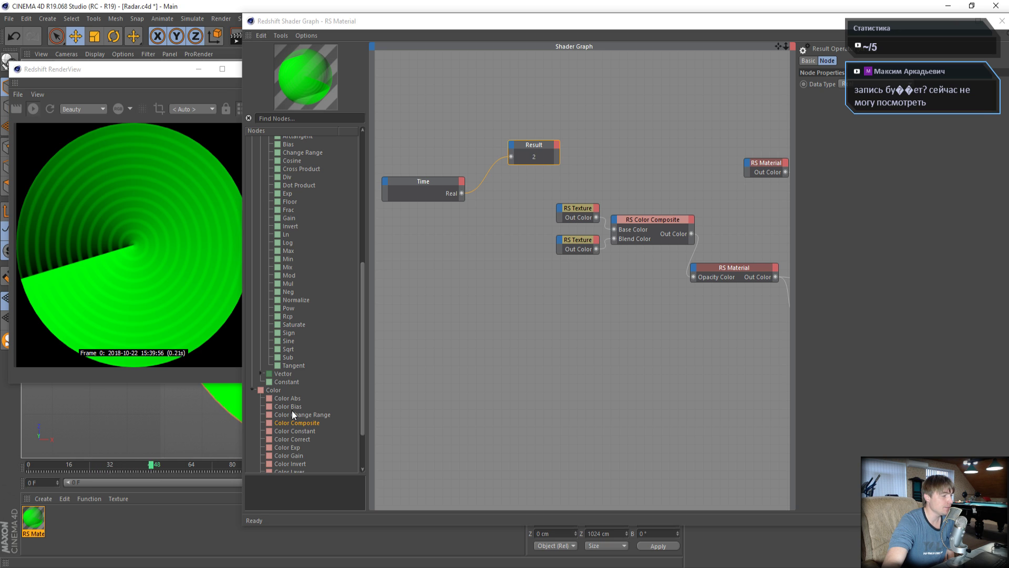
drag(497, 113, 570, 178)
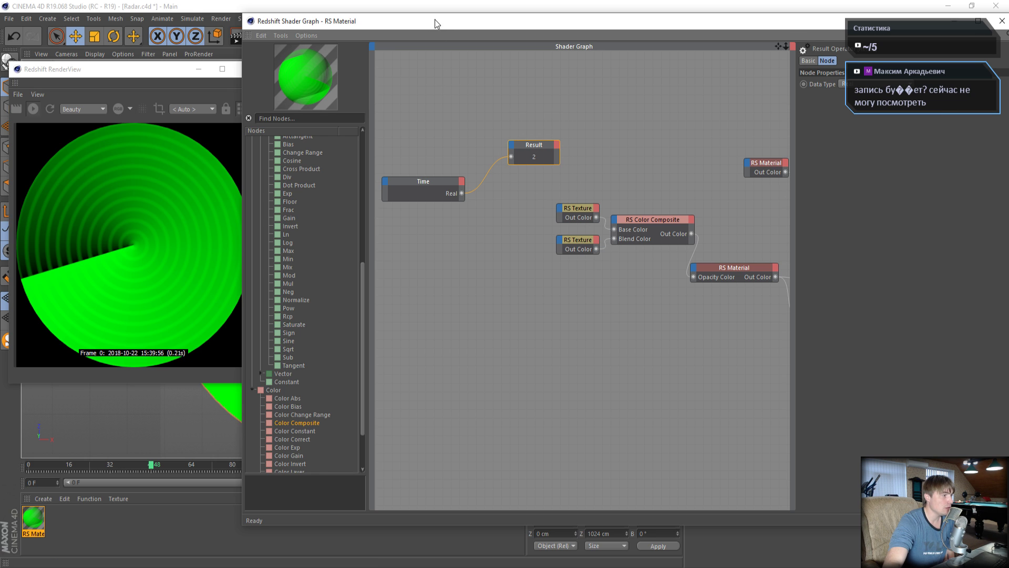
- Shift the shader graph window, check the Result node at frames 73 and 72, and return the timeline to frame 0
drag(434, 20, 473, 21)
click(210, 463)
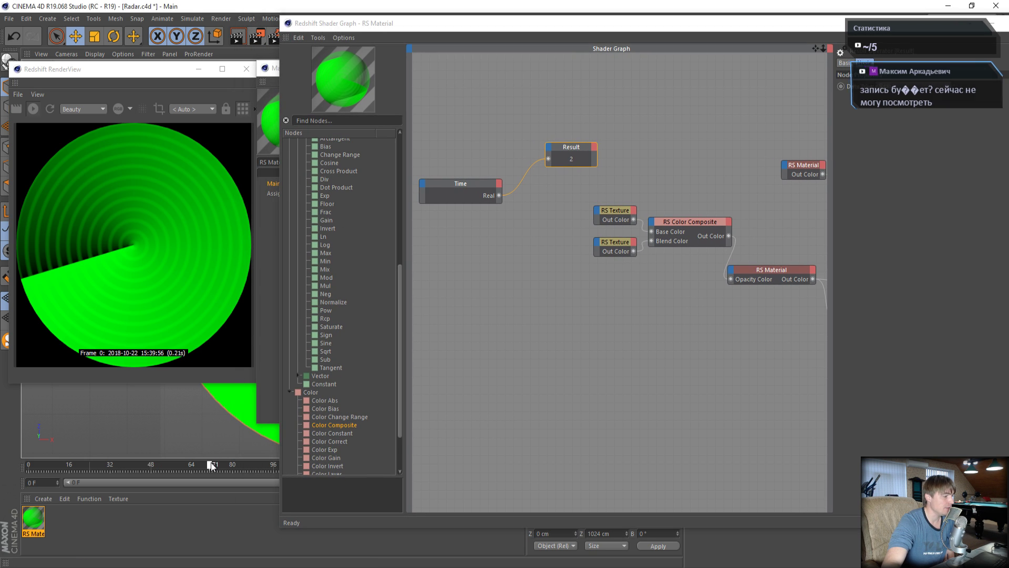
drag(211, 462, 214, 463)
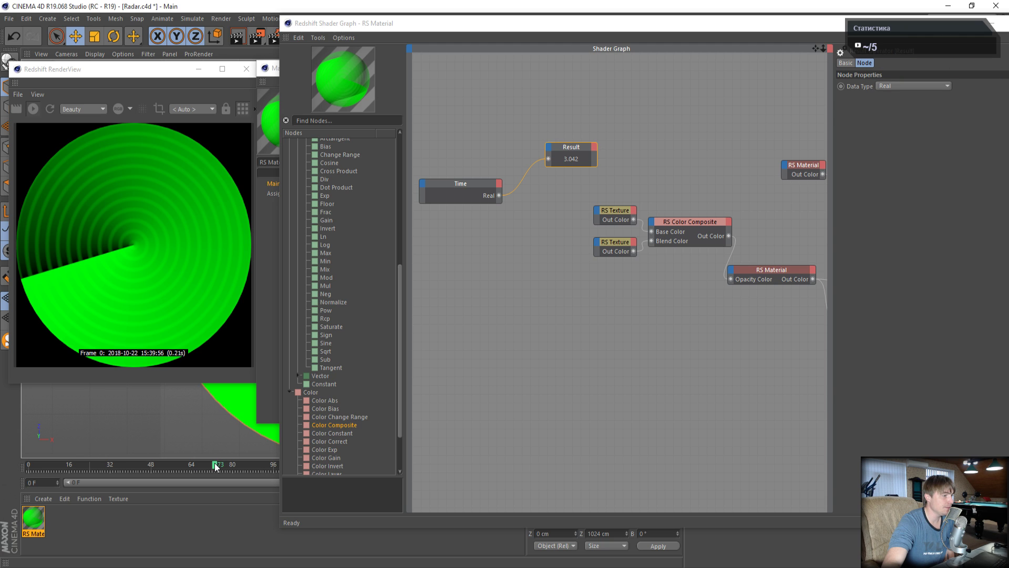
click(212, 463)
drag(540, 111, 607, 187)
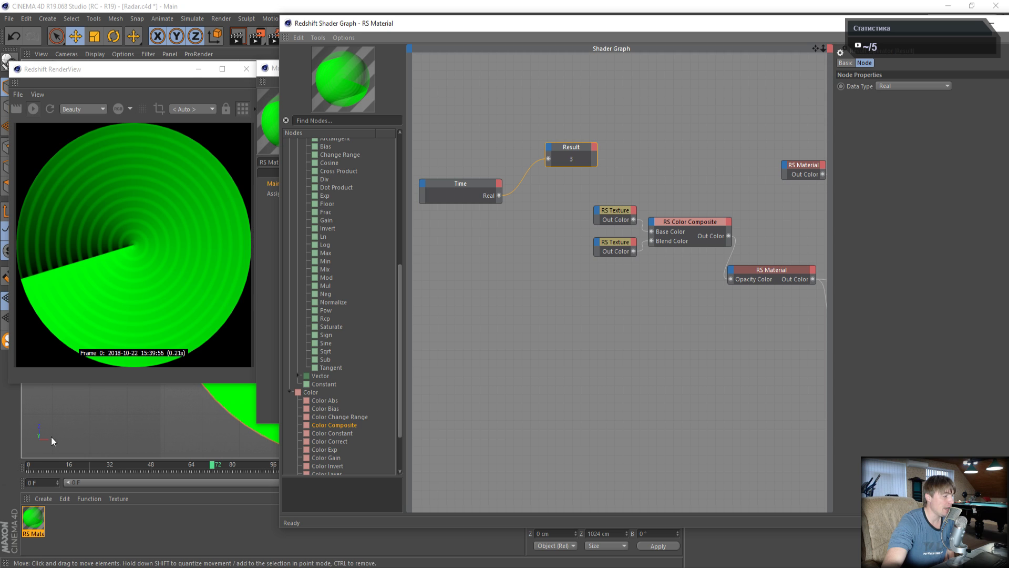
drag(521, 110, 626, 184)
drag(525, 99, 629, 171)
drag(215, 469, 28, 475)
drag(549, 112, 626, 195)
- Reset the sweep gradient texture's rotation to 0, refresh the render, and set the rotation to 180
drag(735, 30, 653, 35)
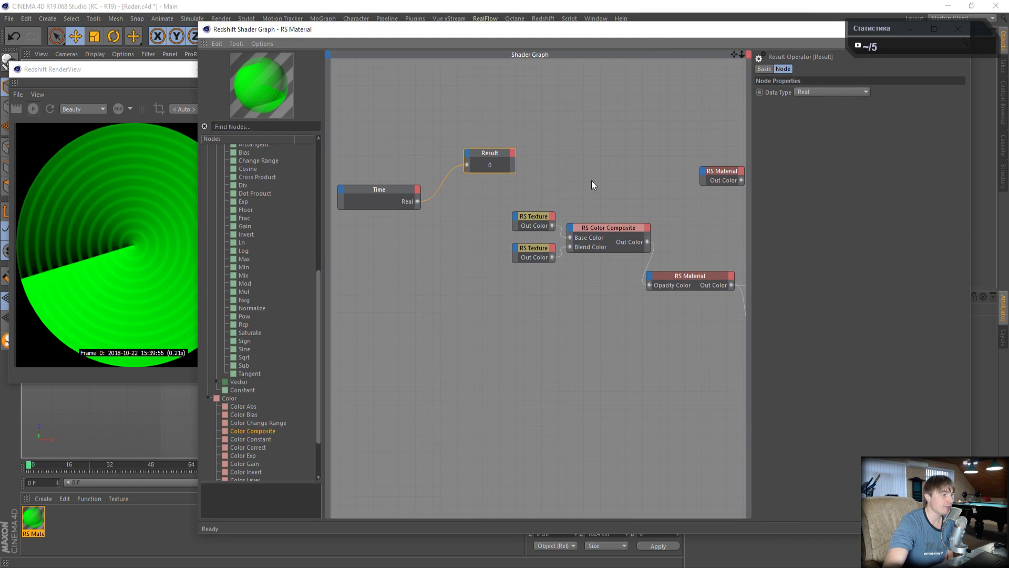
click(533, 251)
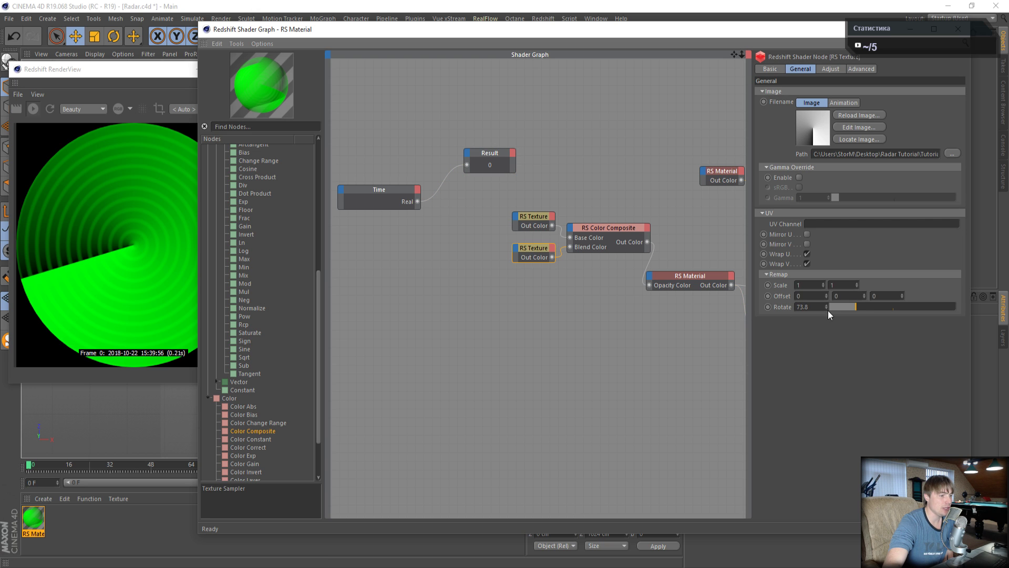
drag(859, 306, 813, 308)
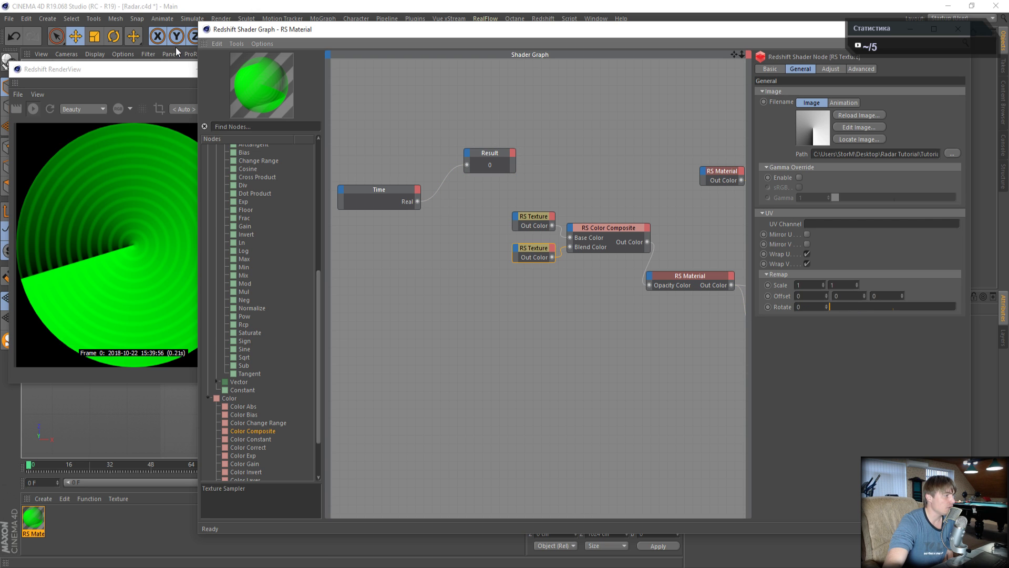
click(49, 110)
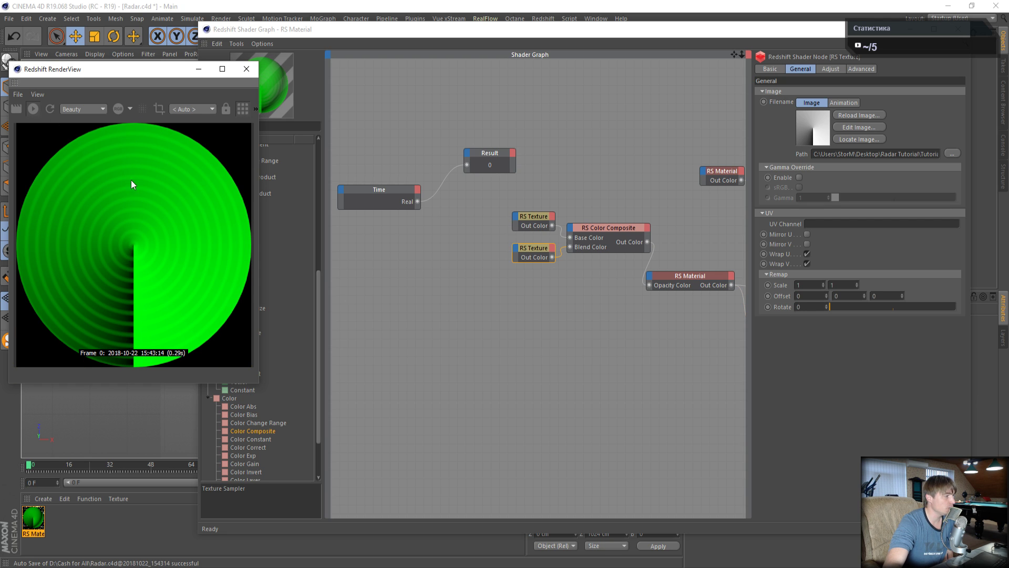
drag(815, 309, 751, 299)
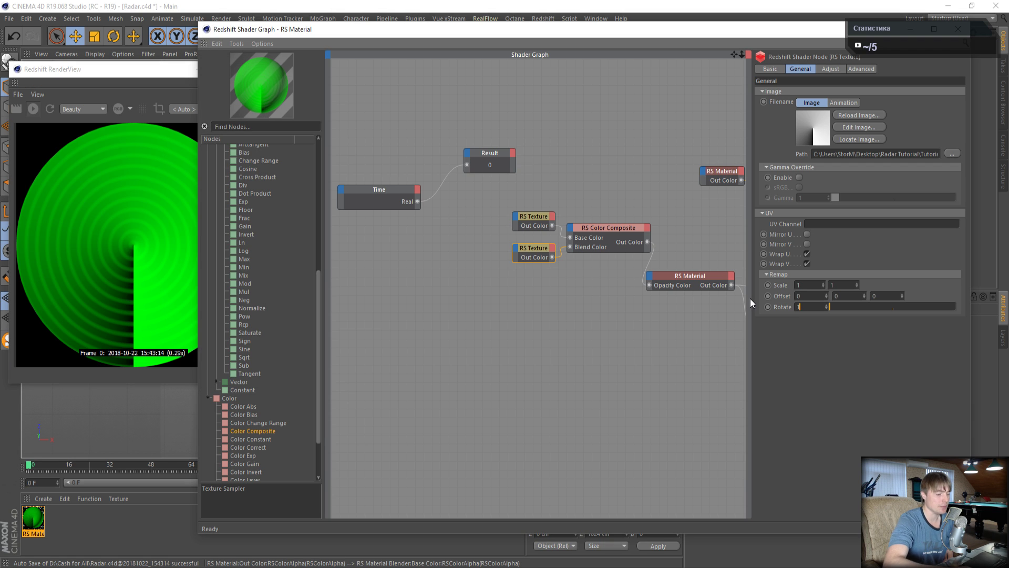
text(180)
key(Return)
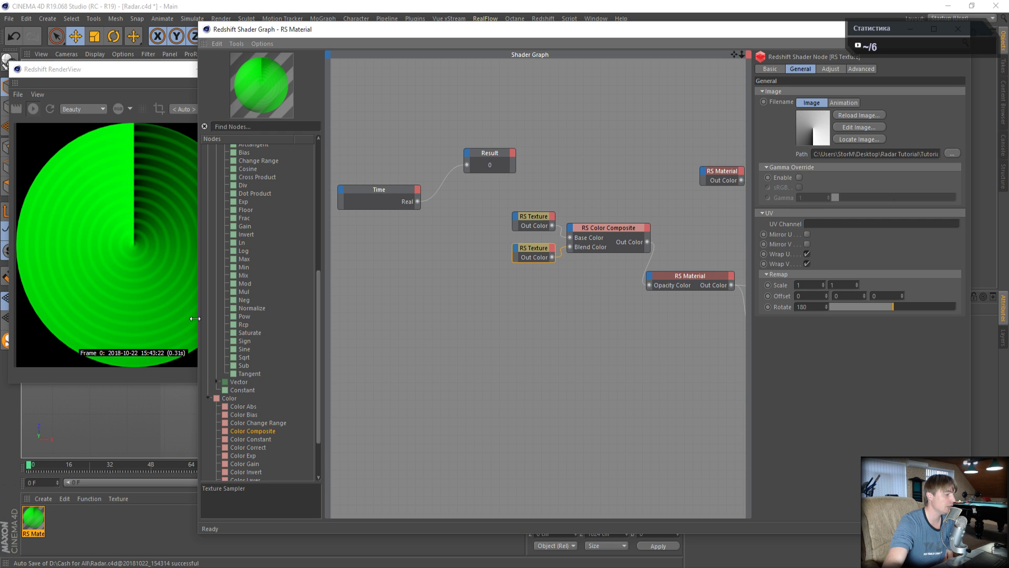
- Play the reference video Radar.mp4 from the start to study the sweep's starting position and direction, and minimize the player
click(325, 567)
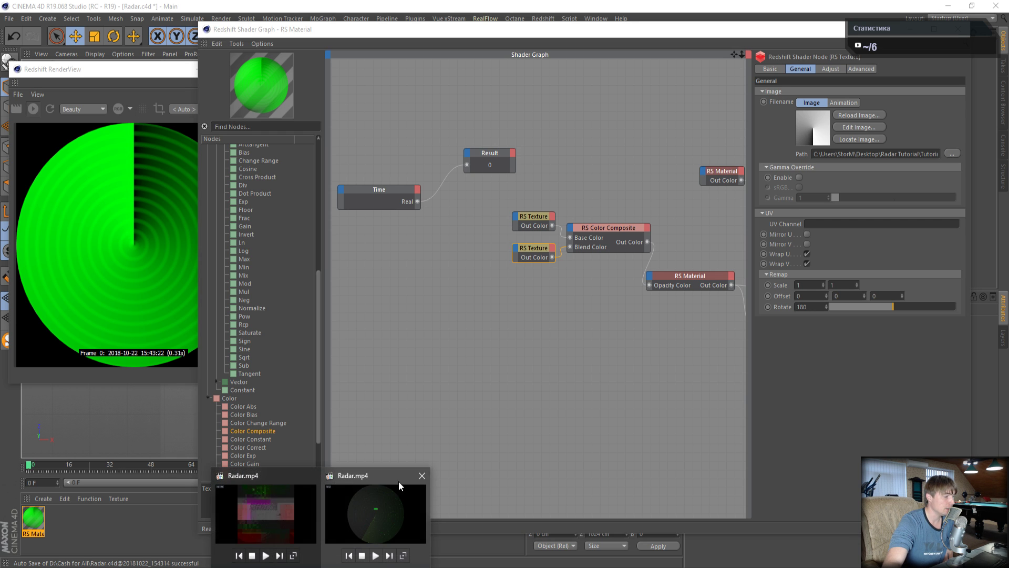
click(380, 508)
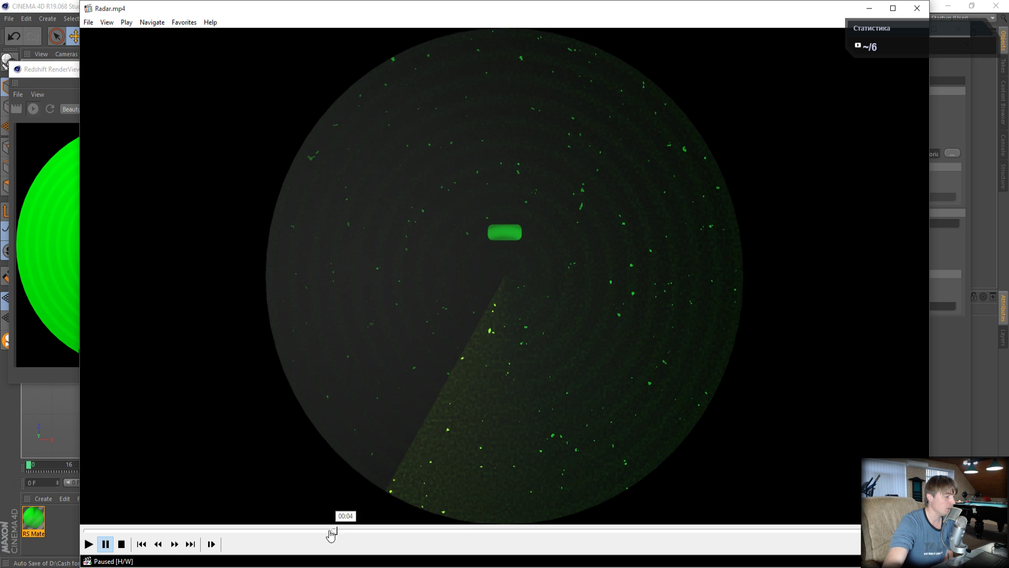
click(90, 530)
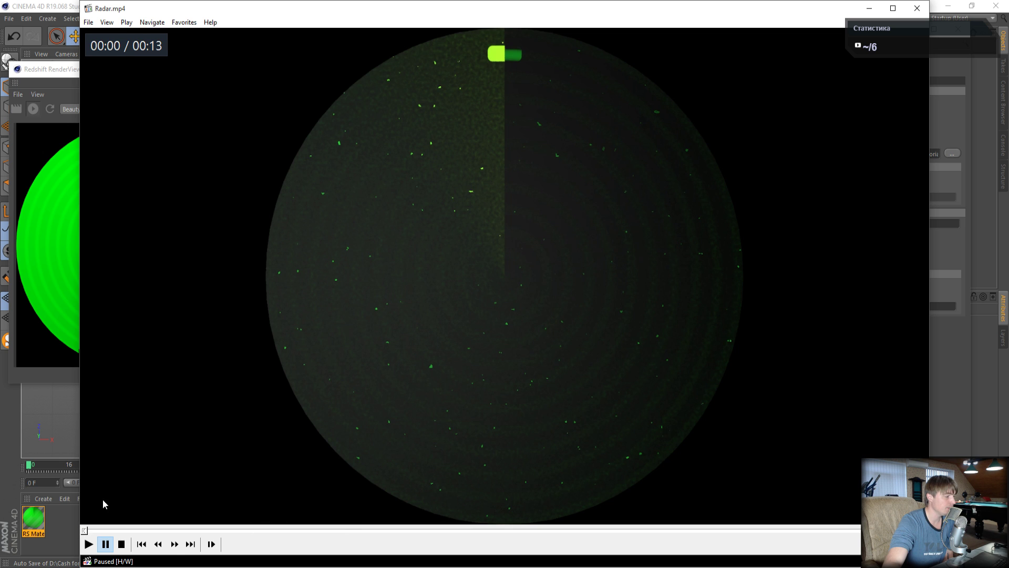
click(500, 276)
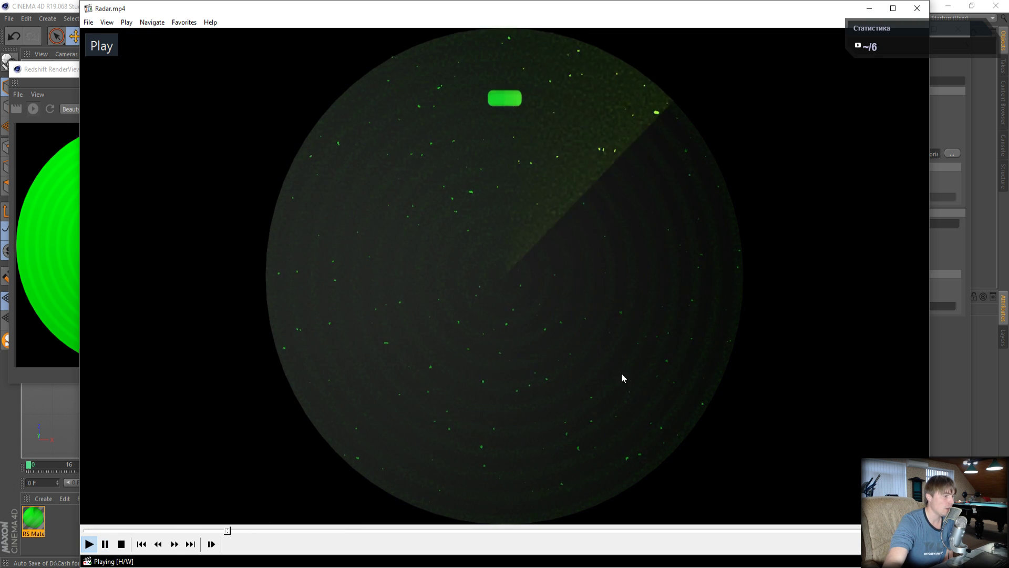
click(661, 205)
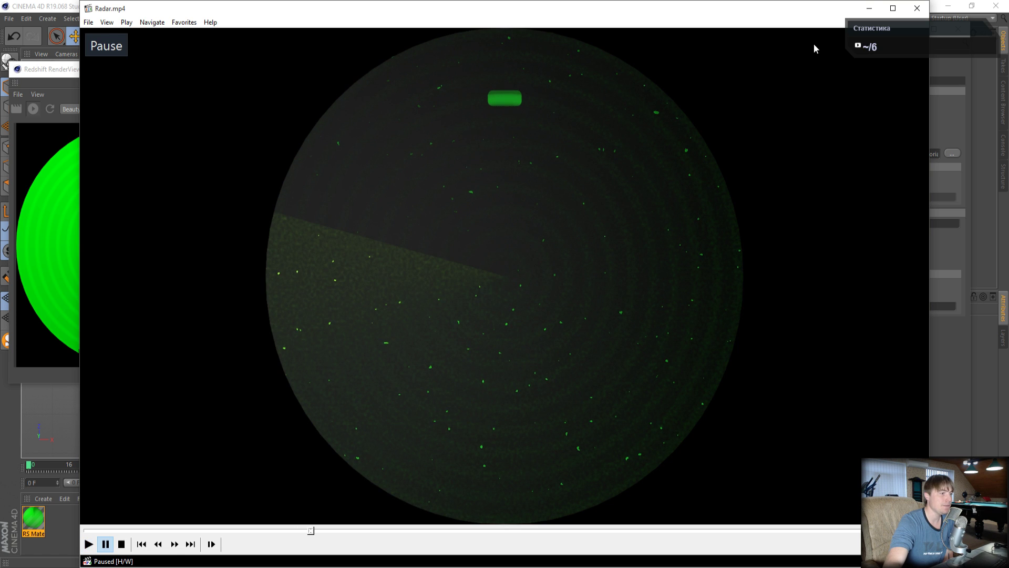
click(869, 8)
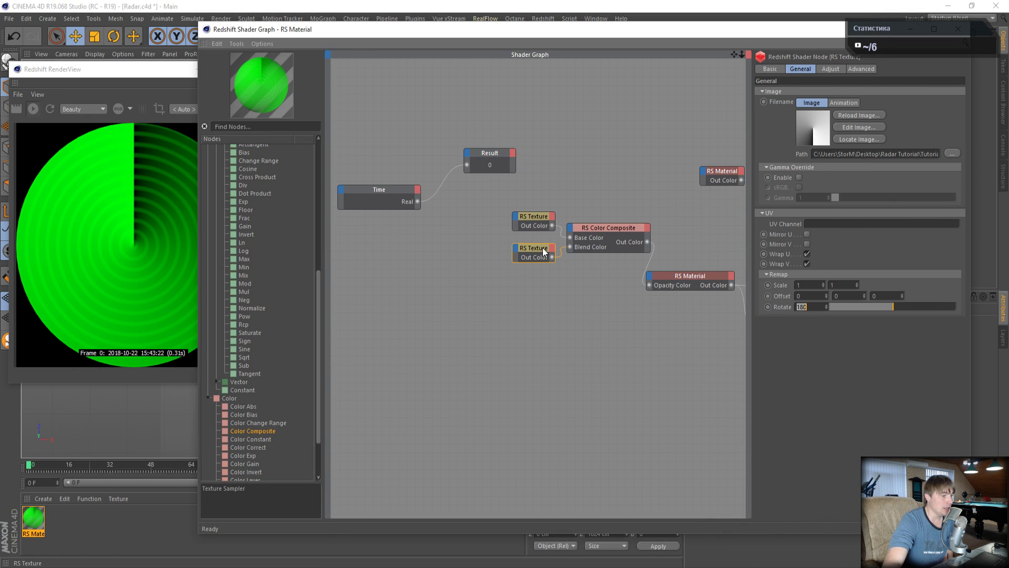
- Narrow the Time node and add an XPresso Math node below and to the right of it
click(377, 190)
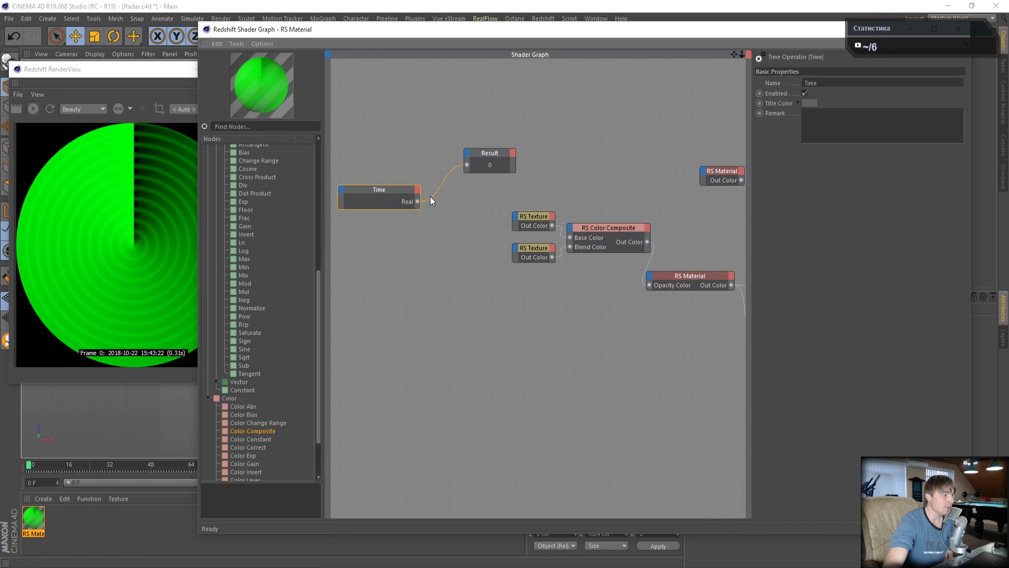
drag(421, 194, 385, 194)
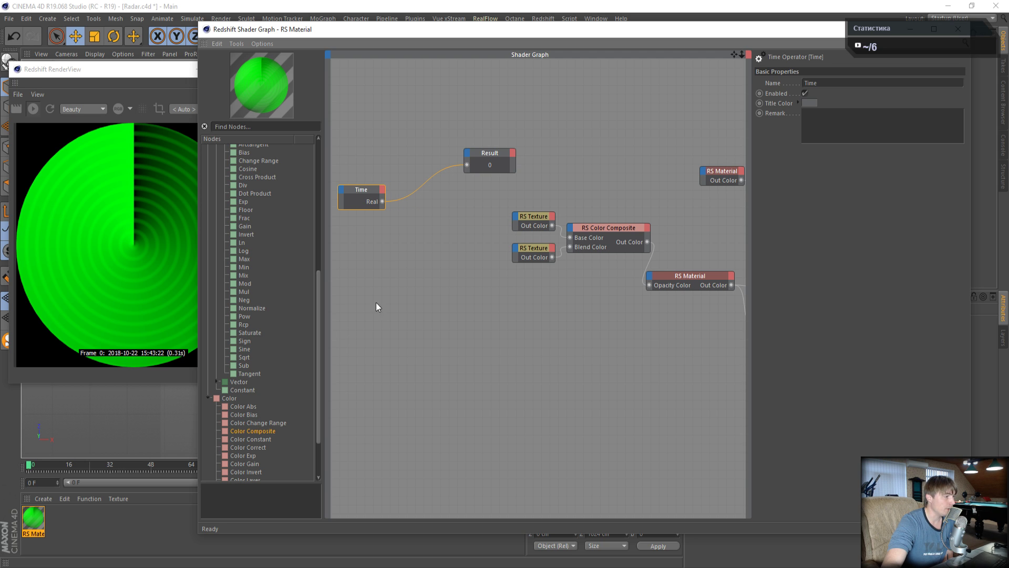
right_click(364, 234)
mouse_move(371, 239)
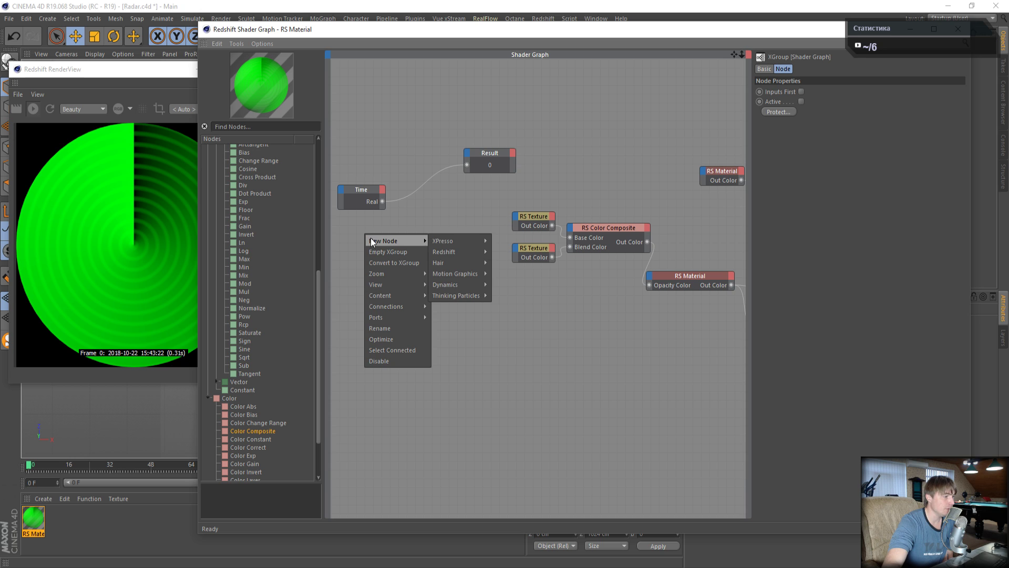
mouse_move(446, 240)
mouse_move(506, 240)
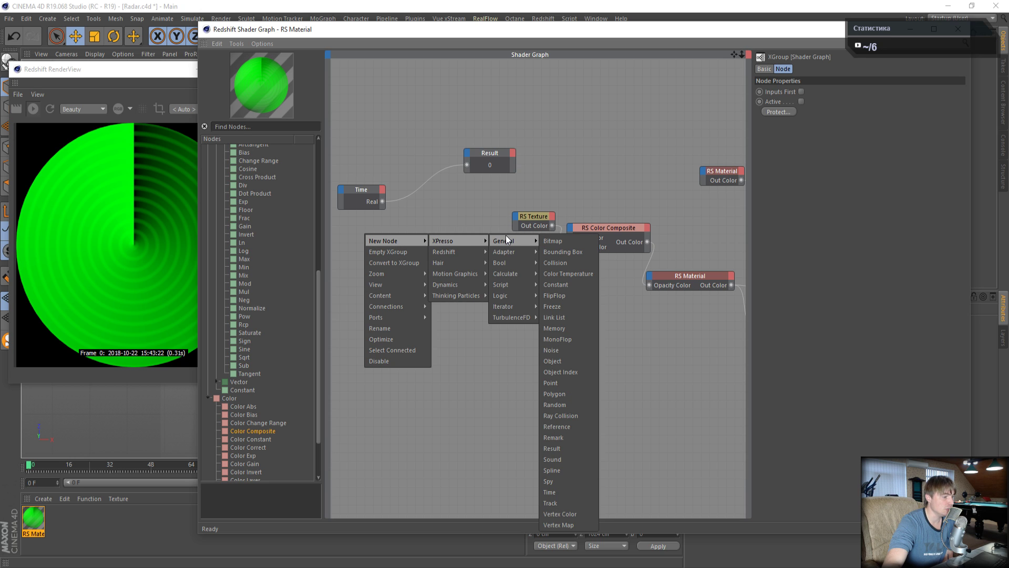
mouse_move(504, 272)
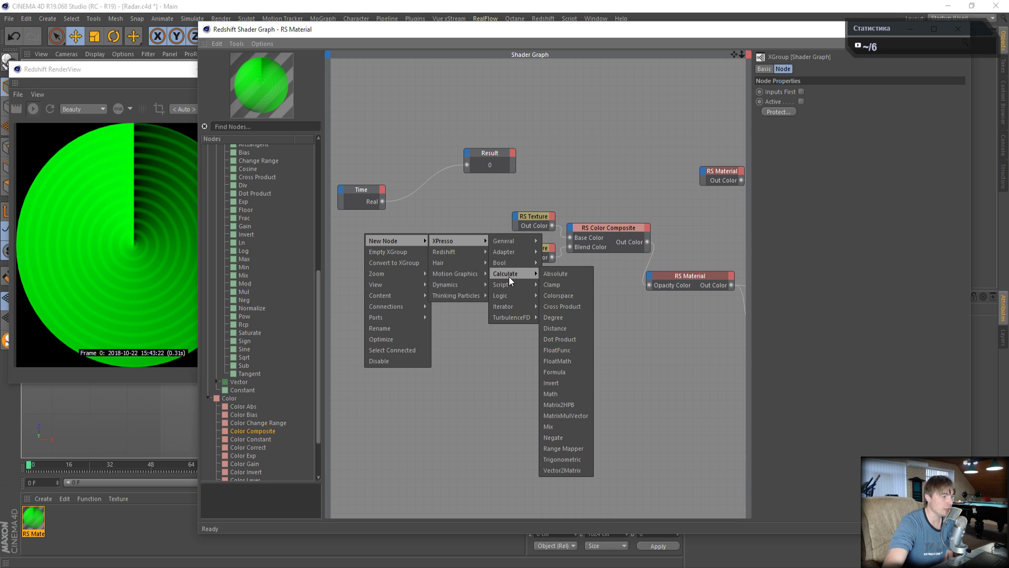
click(551, 394)
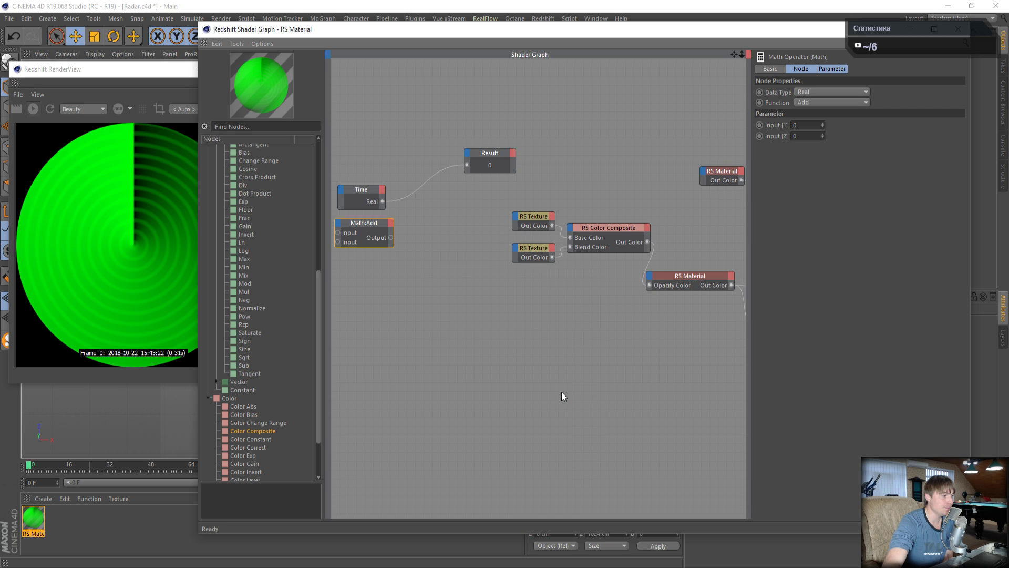
drag(366, 227, 422, 245)
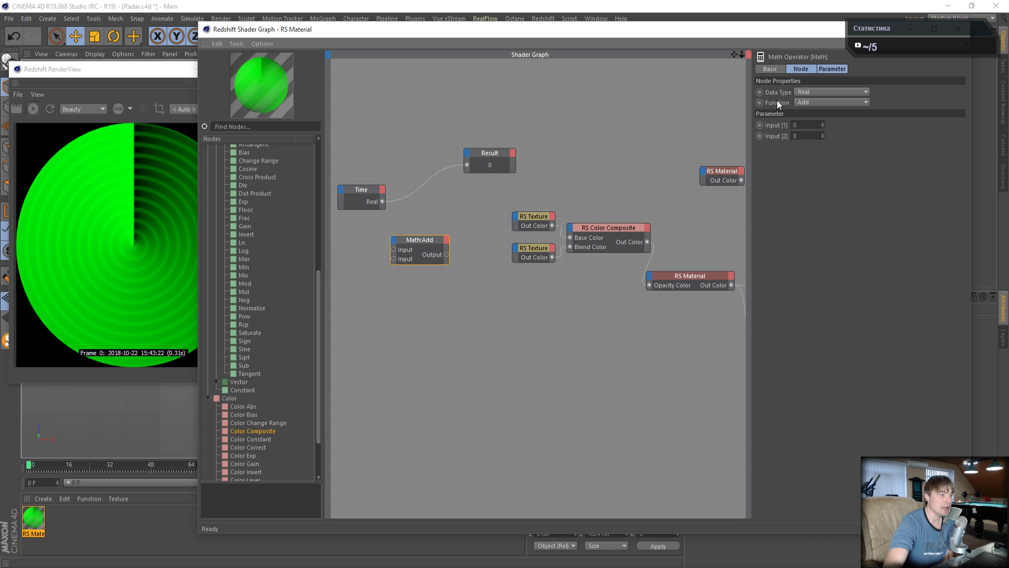
- Set the Math node's function to Multiply, connect the Time node's Real output to its first input, and set Input [2] to 180
click(804, 103)
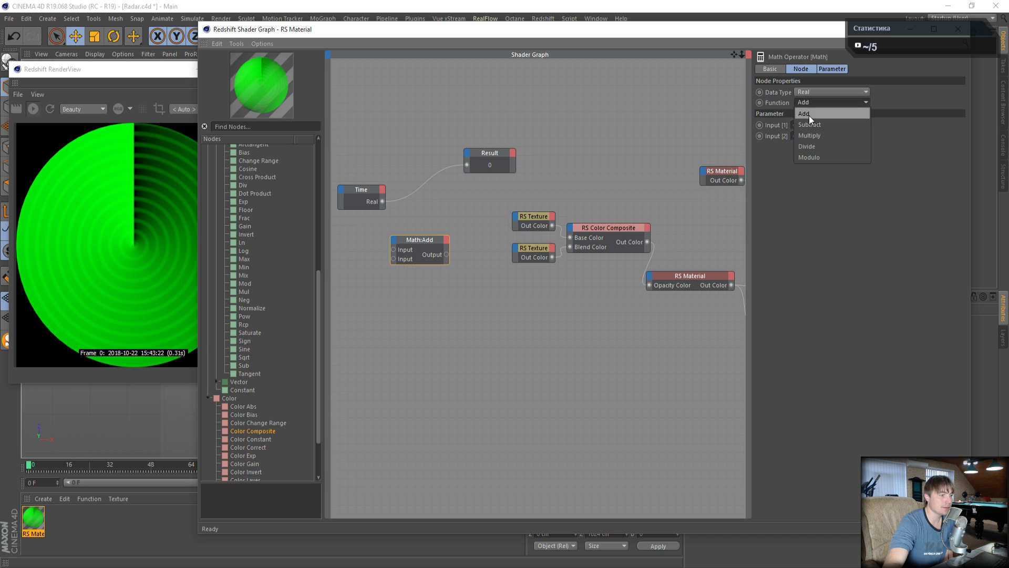
click(813, 135)
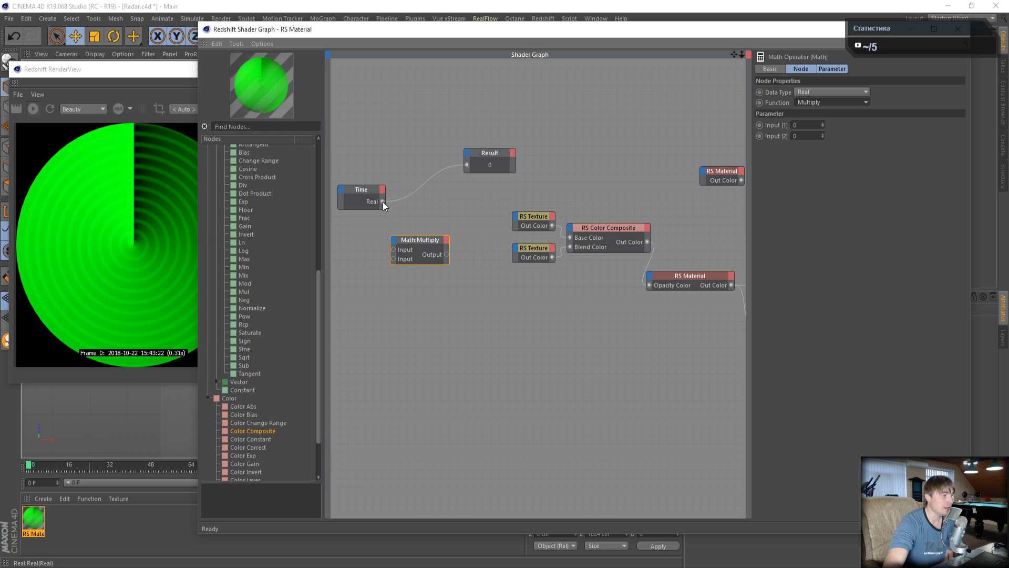
drag(383, 202, 394, 250)
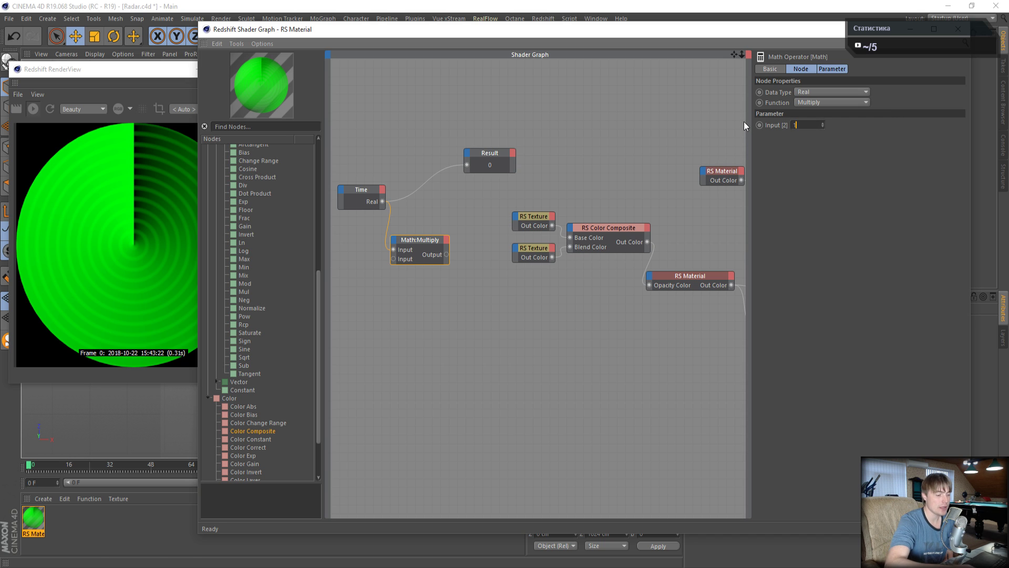
text(180)
key(Return)
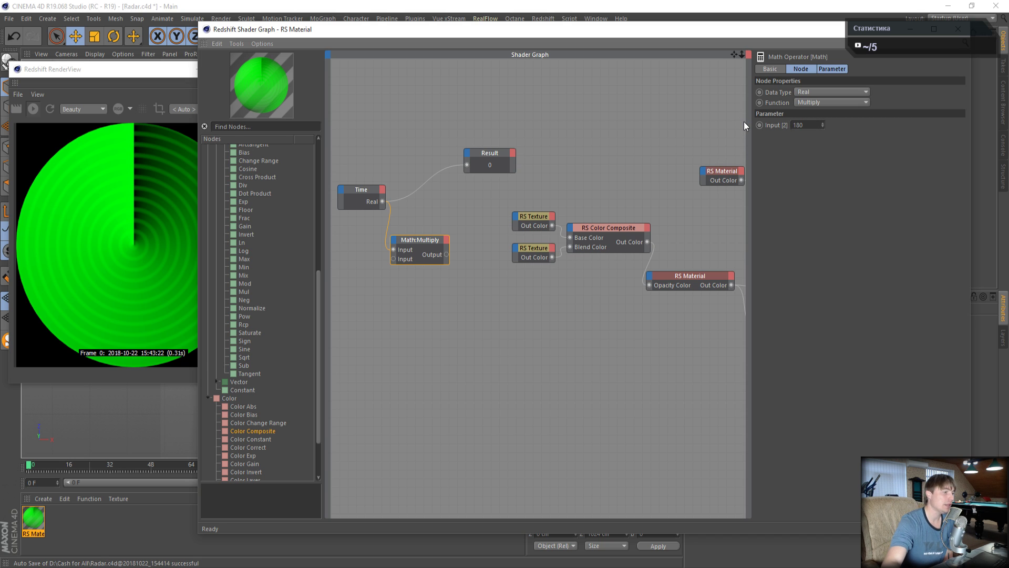
- Shift the shader graph window clear of the render view and add a second XPresso Math node below and to the right of Math:Multiply
click(159, 73)
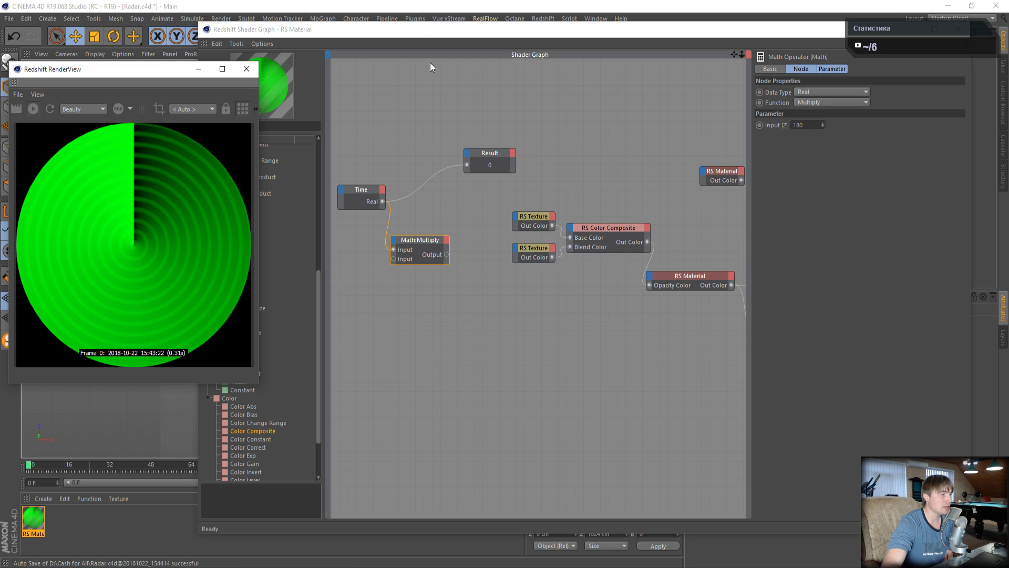
drag(424, 29, 450, 35)
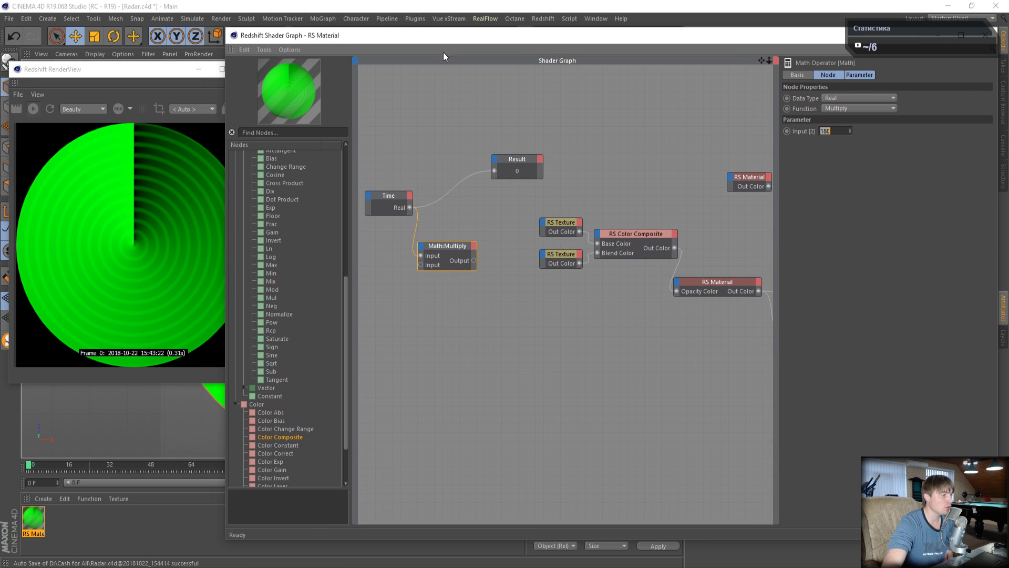
click(444, 246)
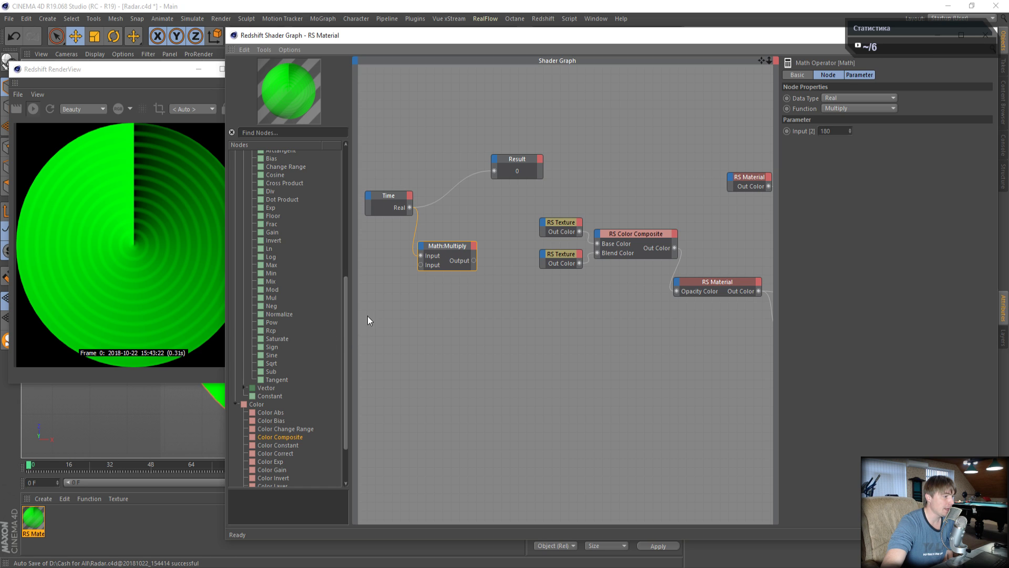
right_click(419, 305)
mouse_move(438, 313)
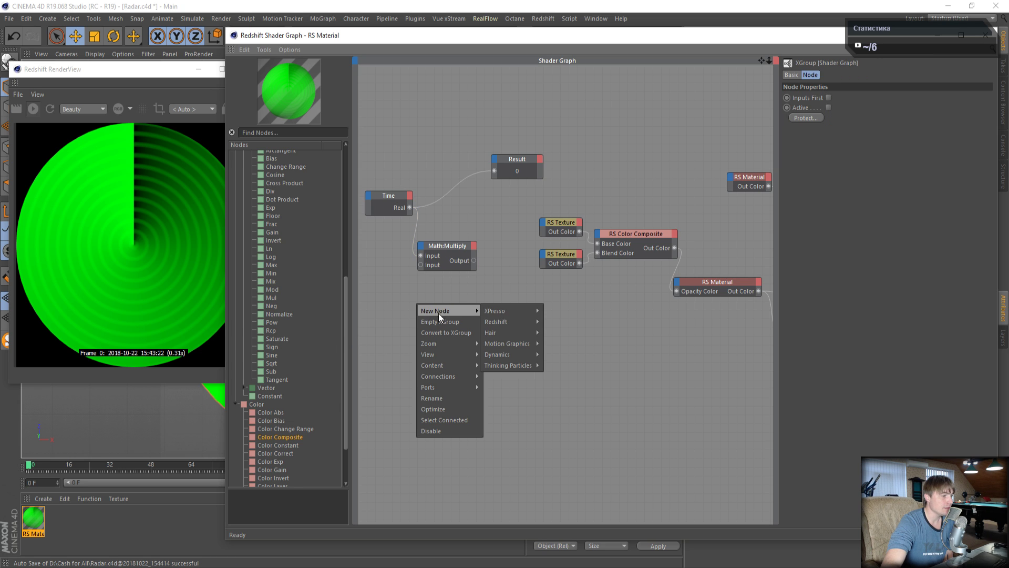
mouse_move(487, 310)
mouse_move(557, 311)
mouse_move(564, 344)
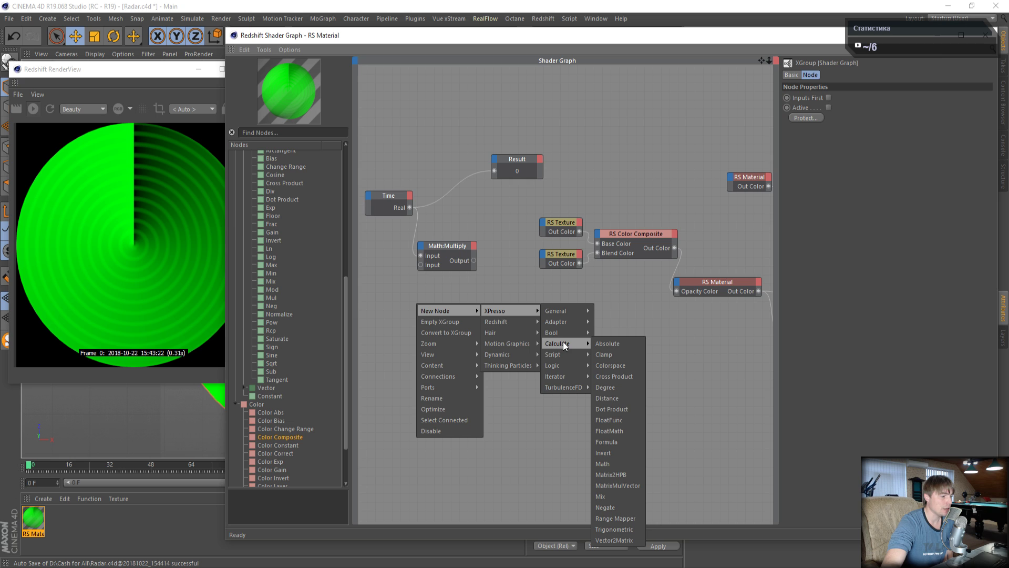
click(611, 464)
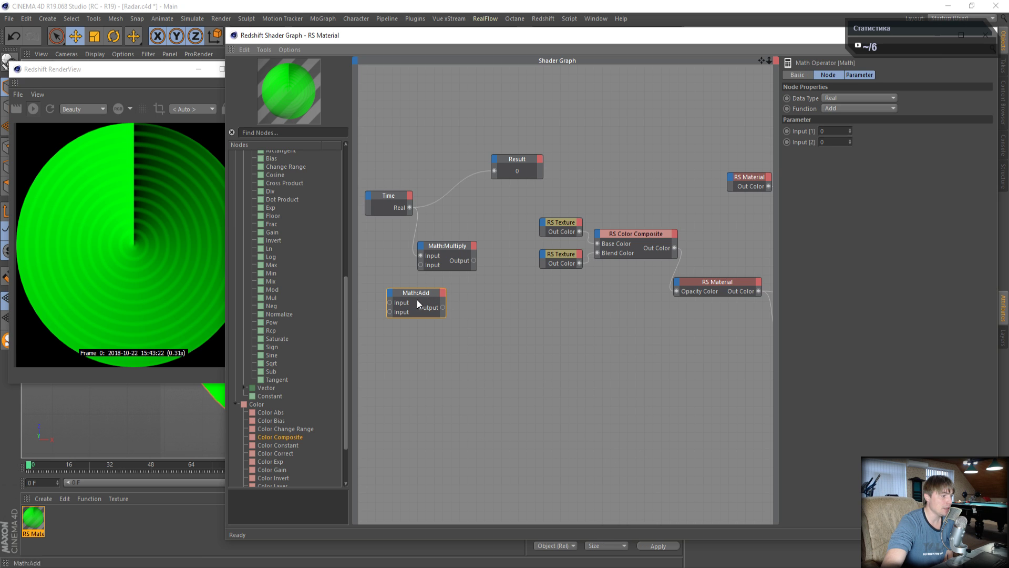
drag(406, 294, 499, 303)
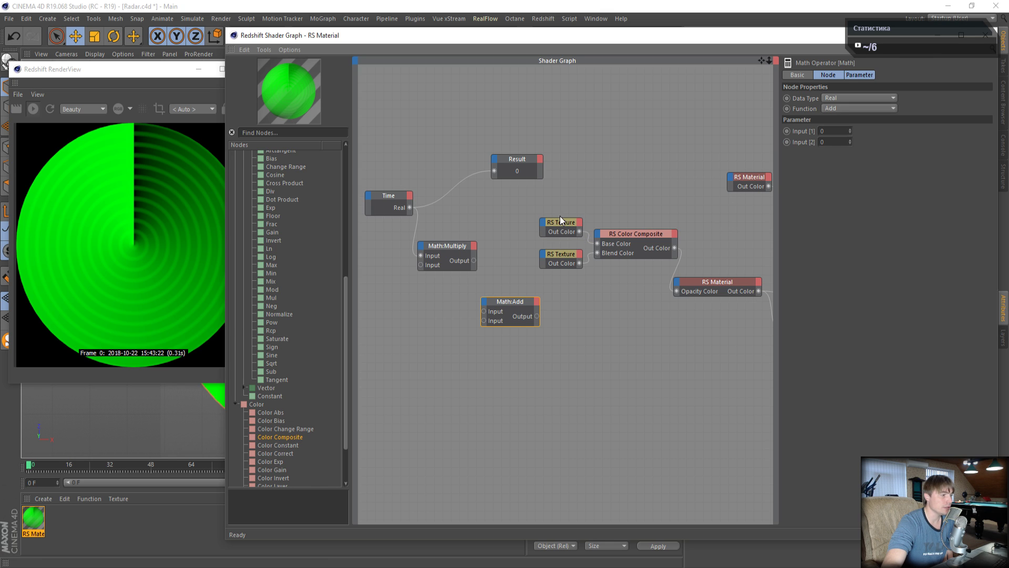
- Set Input [1] of the Math:Add node to 180 and connect the Multiply output to its second input
click(563, 257)
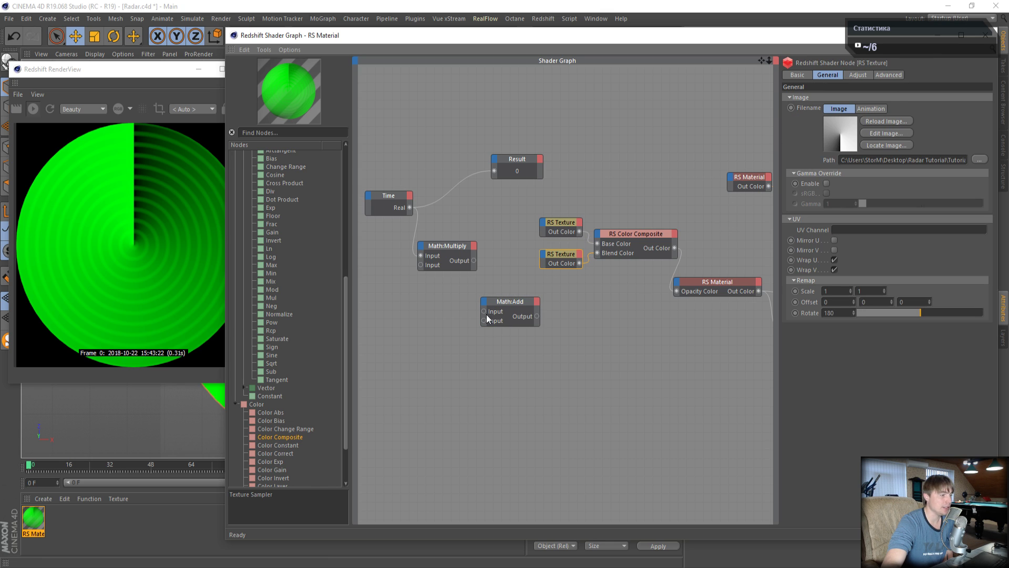
click(497, 301)
drag(839, 132, 729, 132)
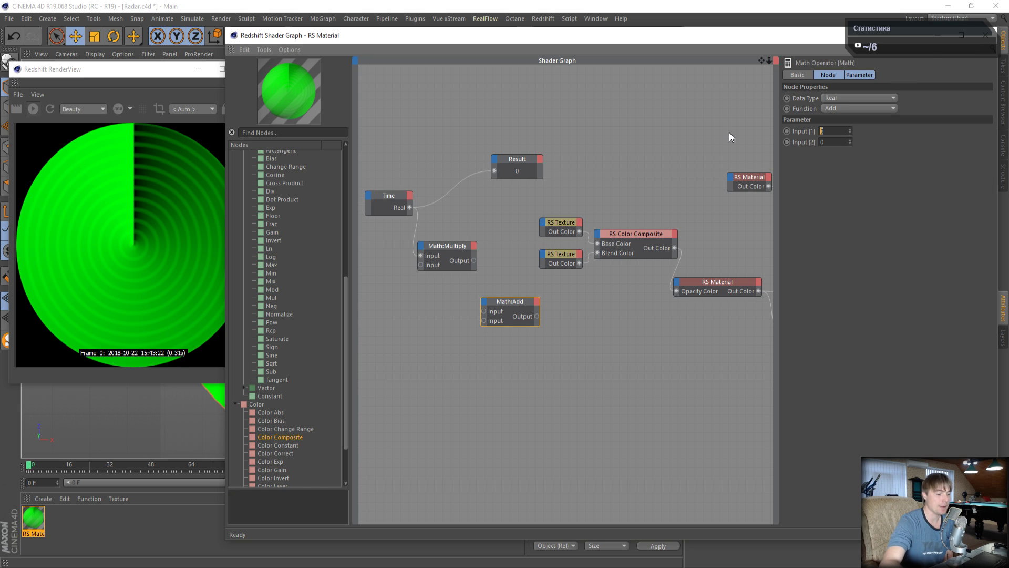
text(180)
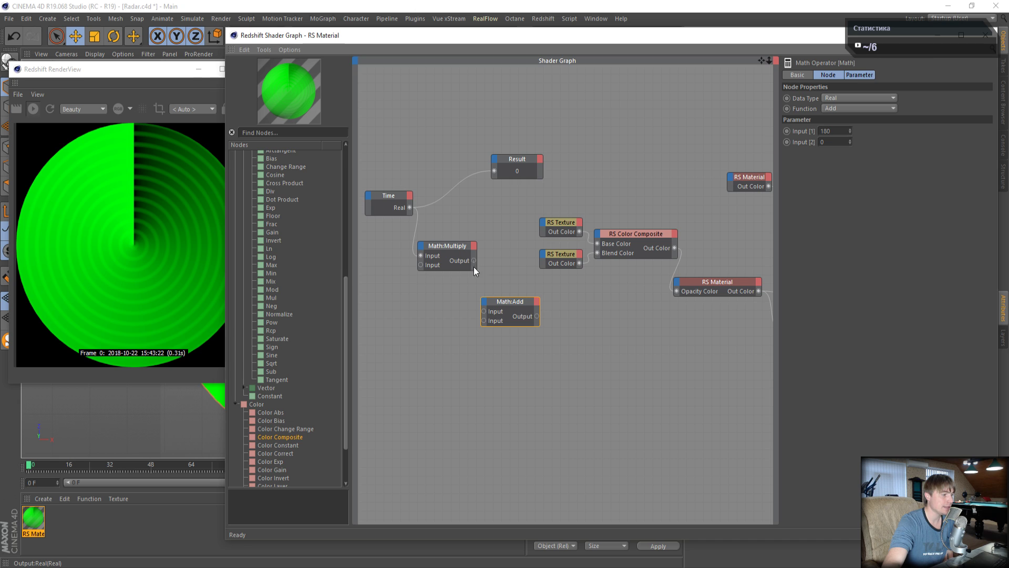
drag(483, 324, 484, 321)
- Connect the Math:Add output to the sweep texture's Remap Rotate input, and move the Color Composite node clear of the textures
click(559, 255)
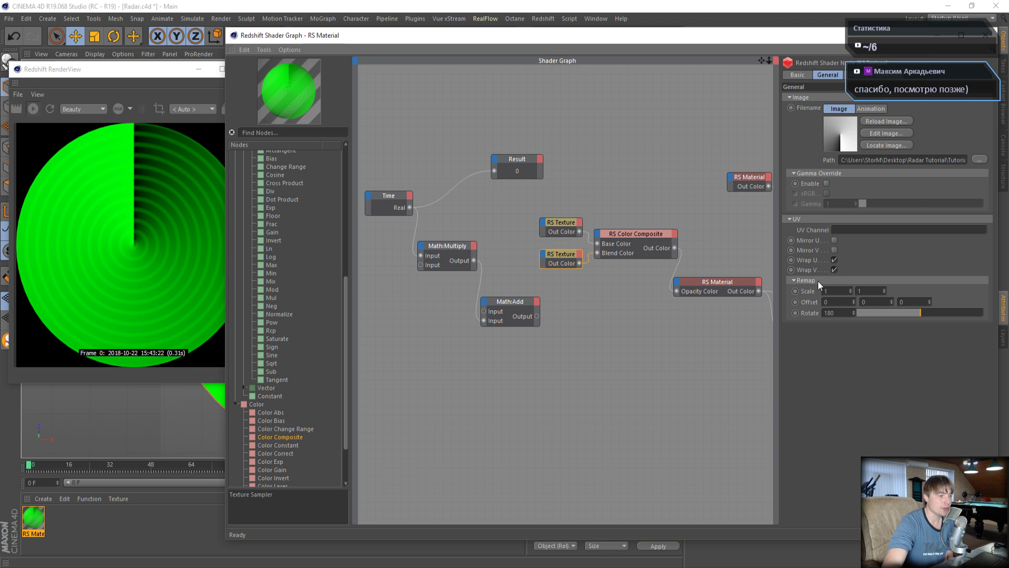
click(506, 305)
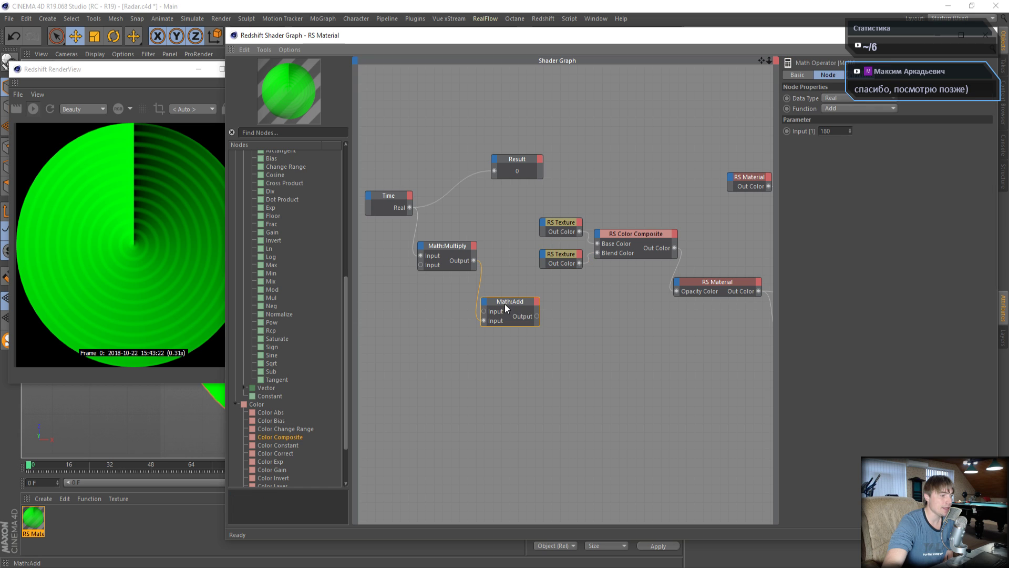
right_click(542, 253)
mouse_move(556, 286)
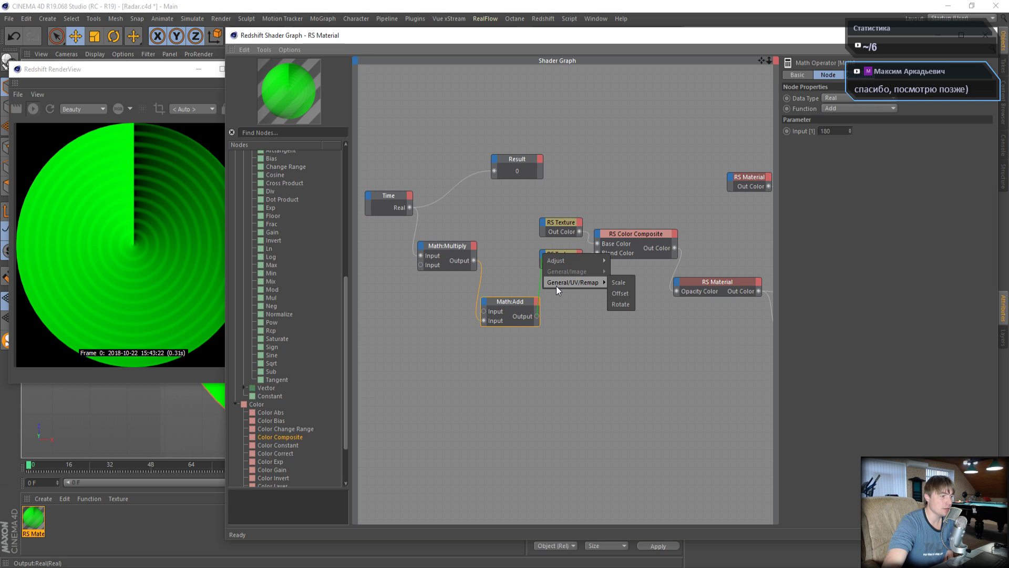
click(617, 303)
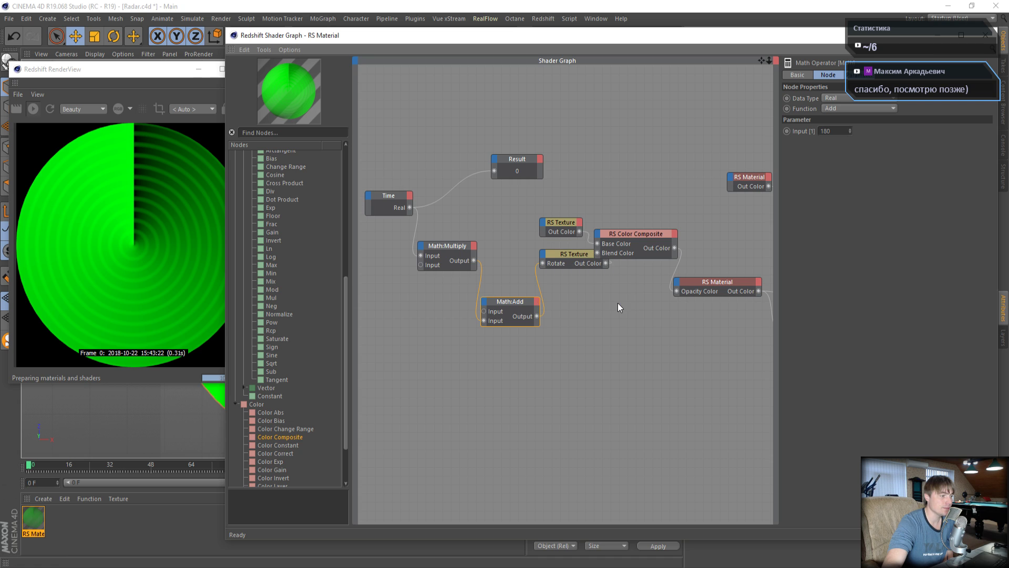
click(633, 235)
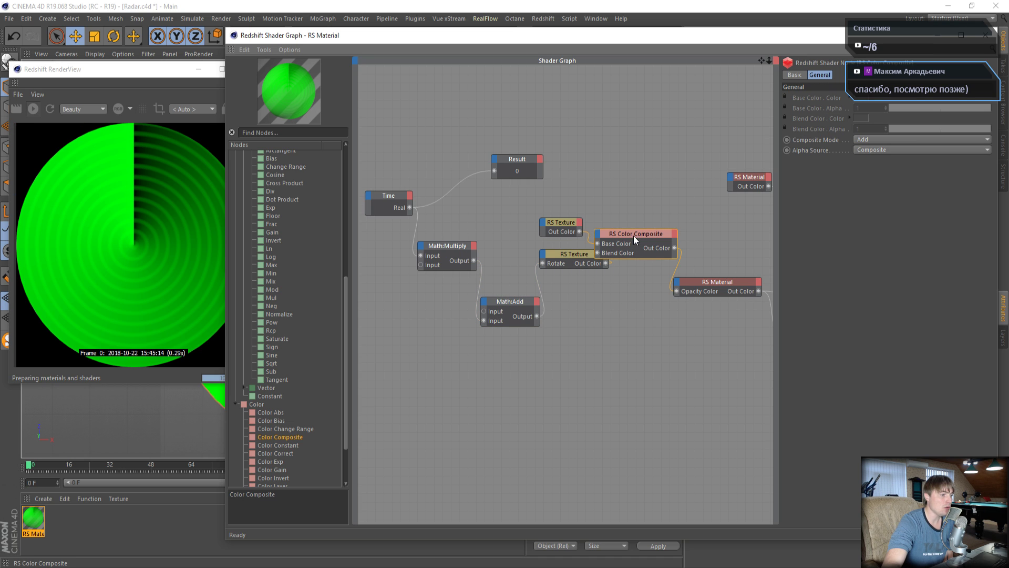
drag(633, 236, 664, 213)
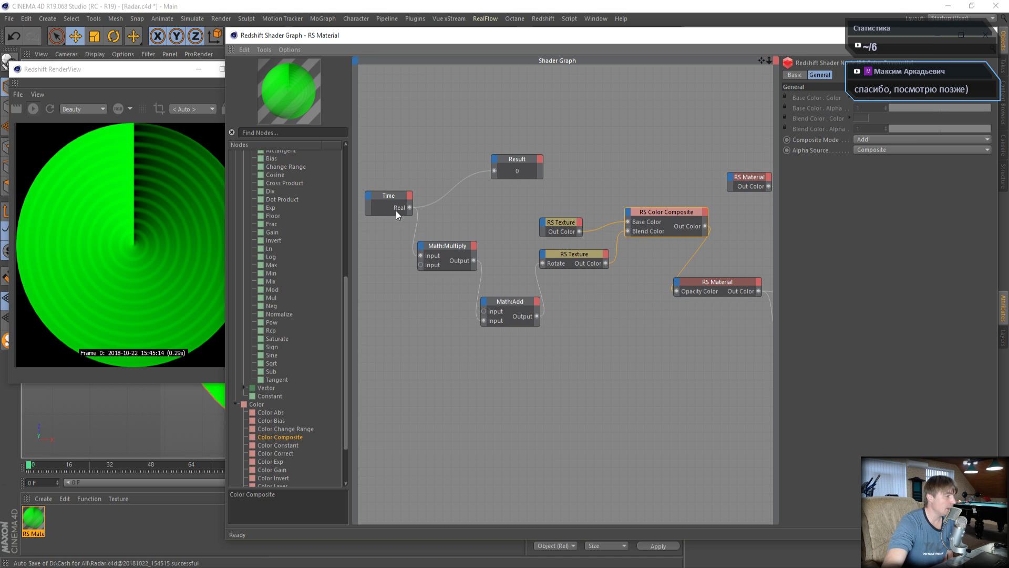
- Duplicate the Result node twice and stack all three Result nodes below the Math nodes
click(518, 159)
drag(514, 160, 460, 154)
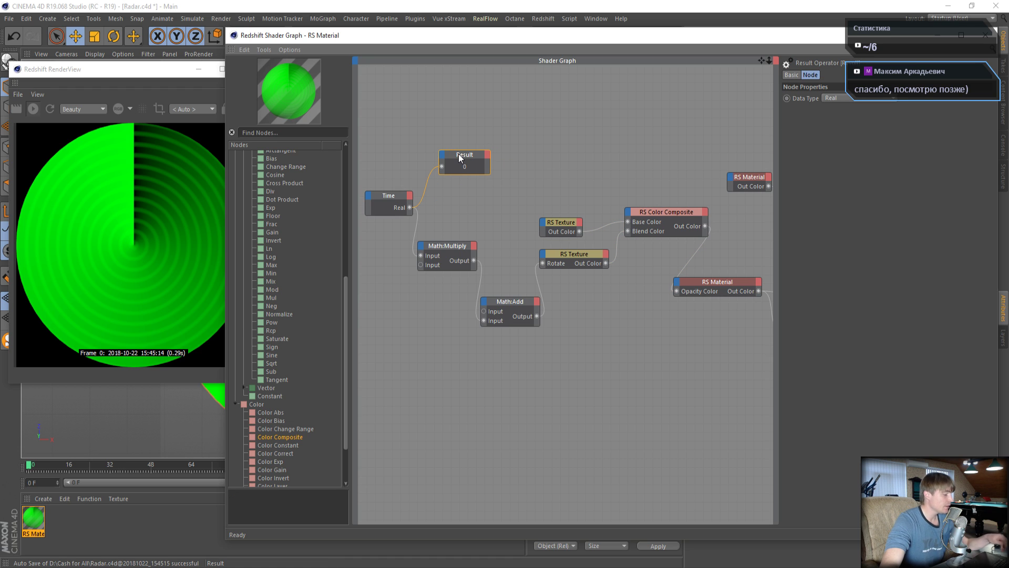
key(ctrl+c)
key(ctrl+v)
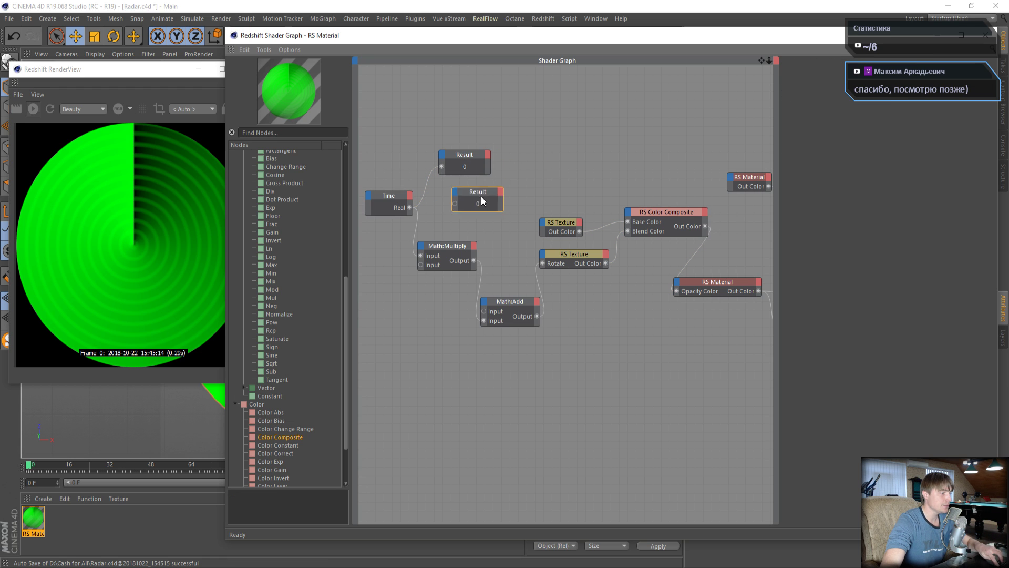
drag(472, 374, 468, 421)
key(ctrl+v)
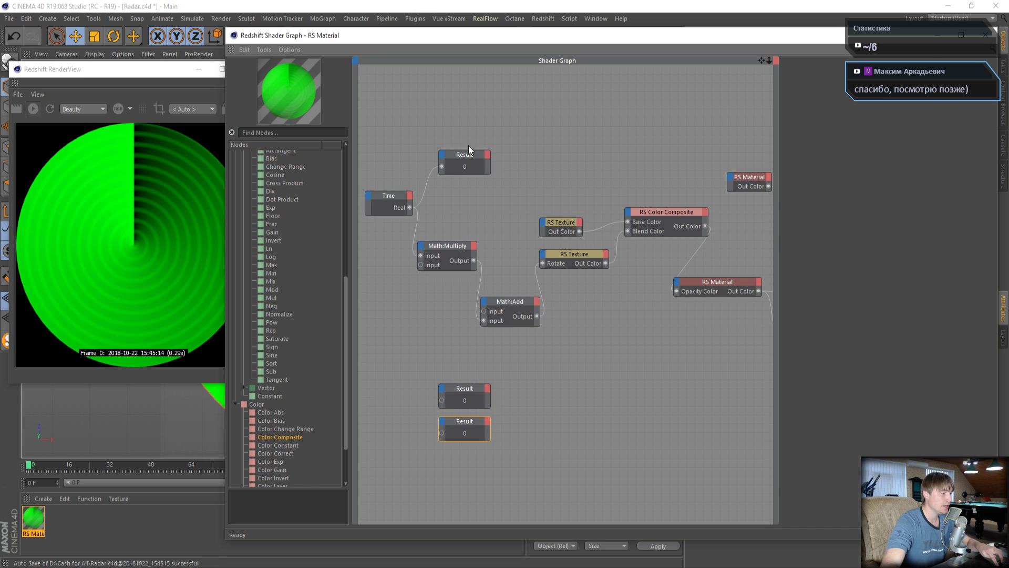
drag(462, 156, 462, 356)
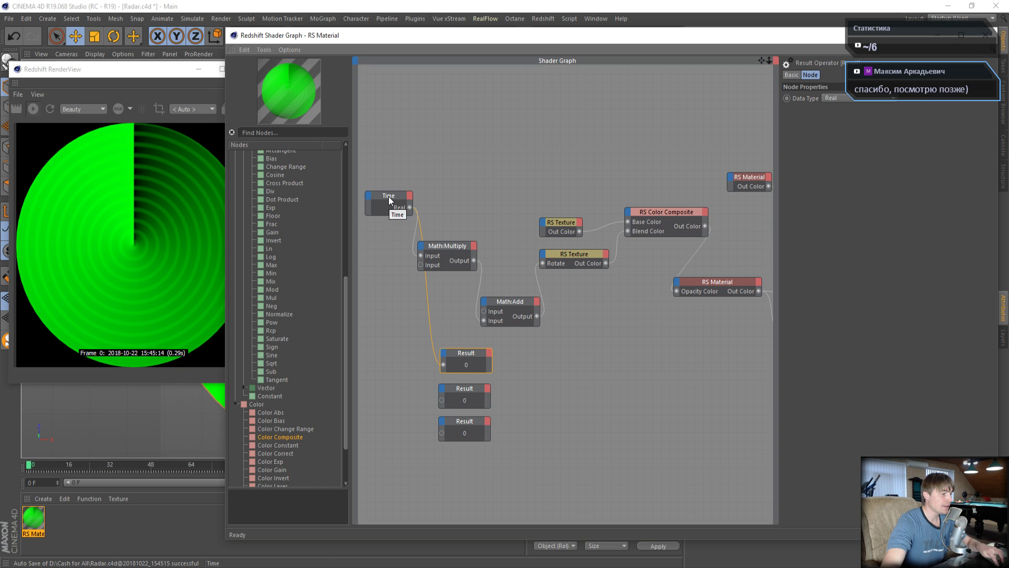
- Connect the Multiply output to the second Result node and the Add output to the third, and compact both Result nodes
click(447, 247)
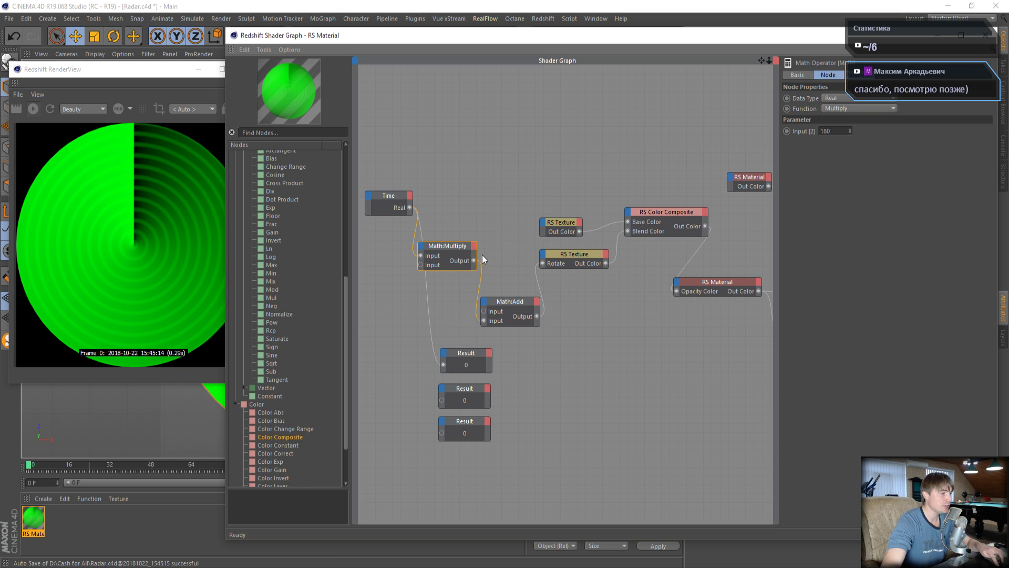
drag(473, 260, 442, 402)
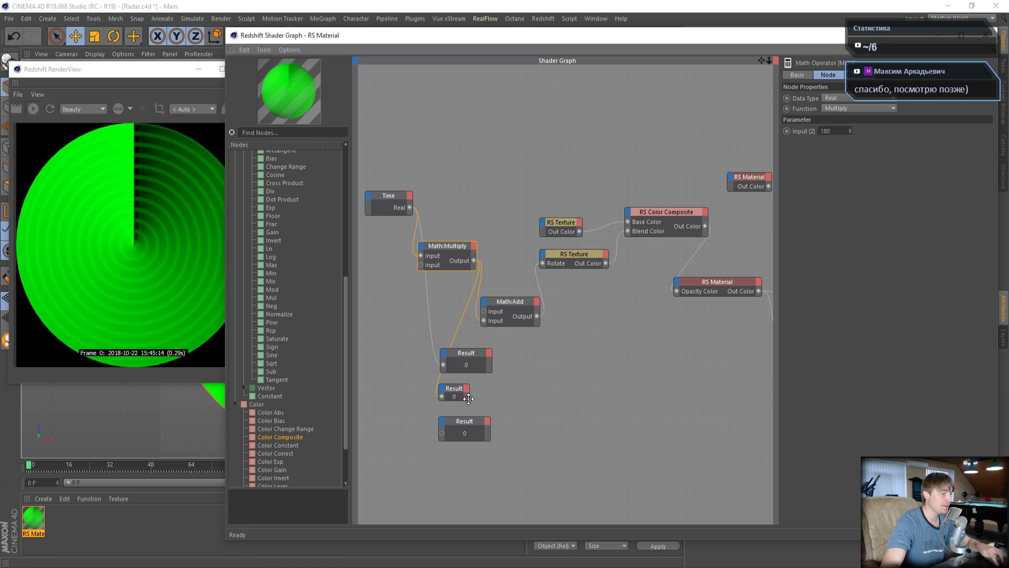
click(522, 289)
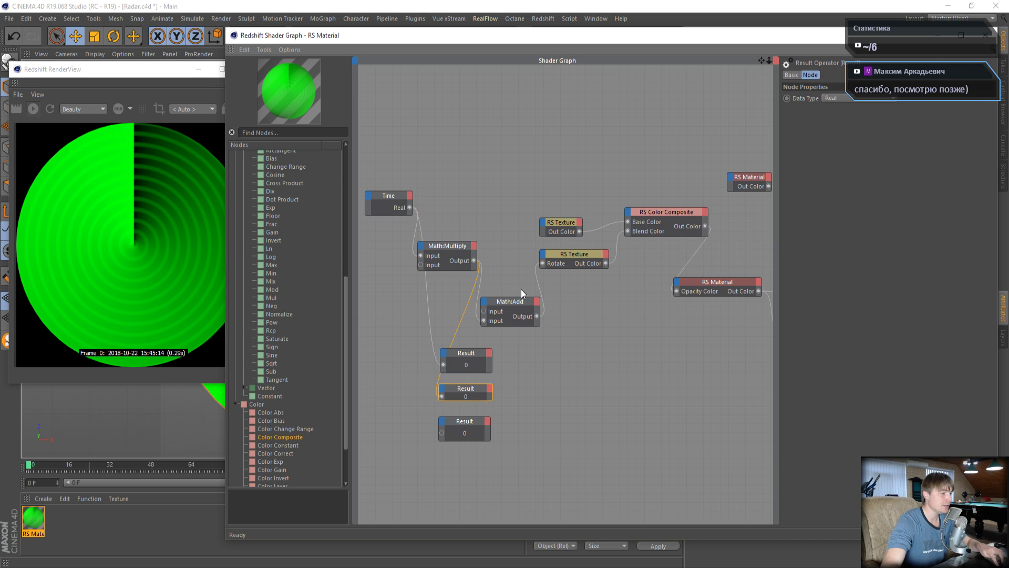
click(520, 303)
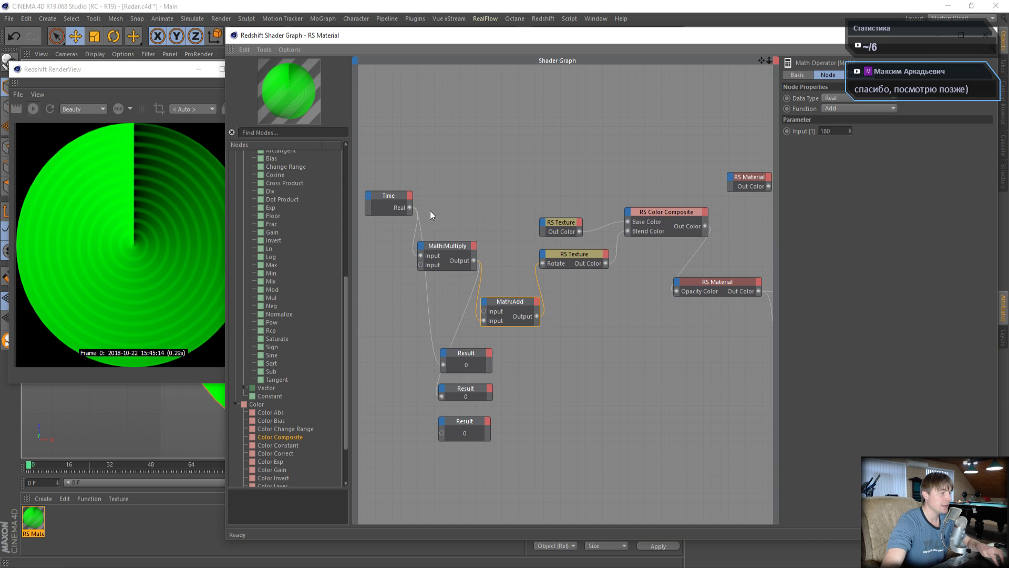
drag(398, 235, 472, 289)
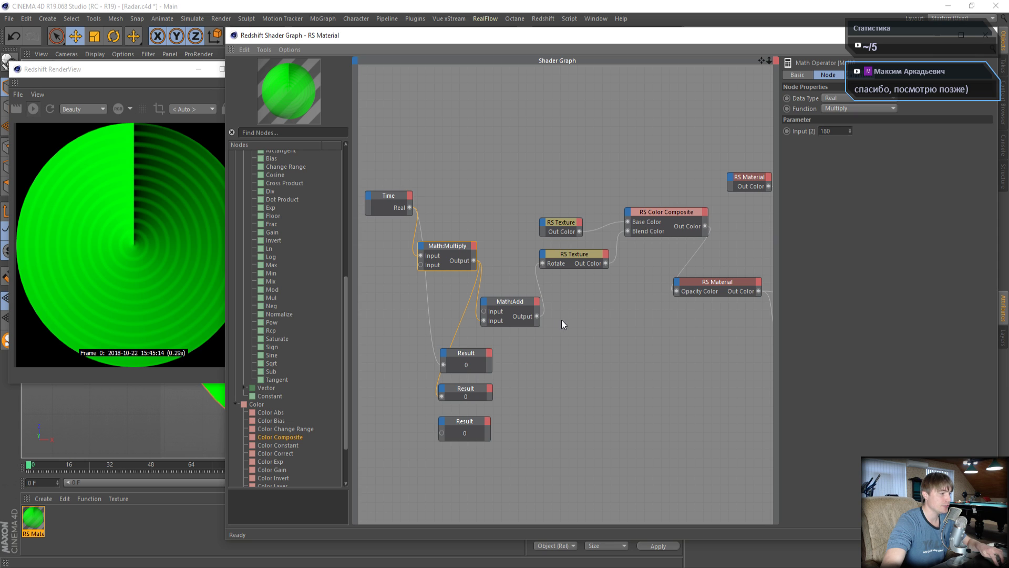
drag(538, 317, 441, 433)
click(497, 427)
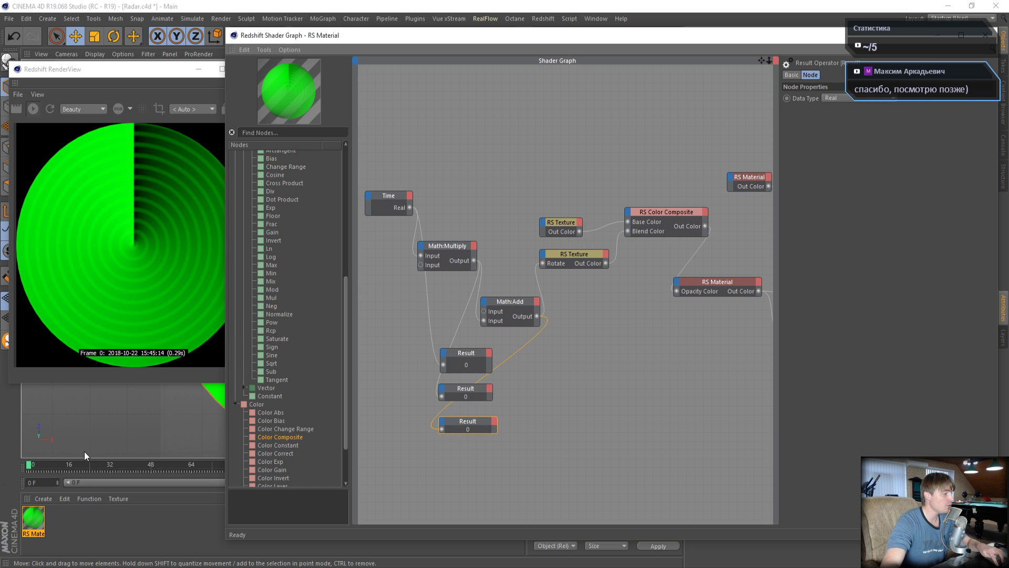
- Scrub the timeline to frame 4 and on to frame 24, checking the values in the three Result nodes
click(39, 468)
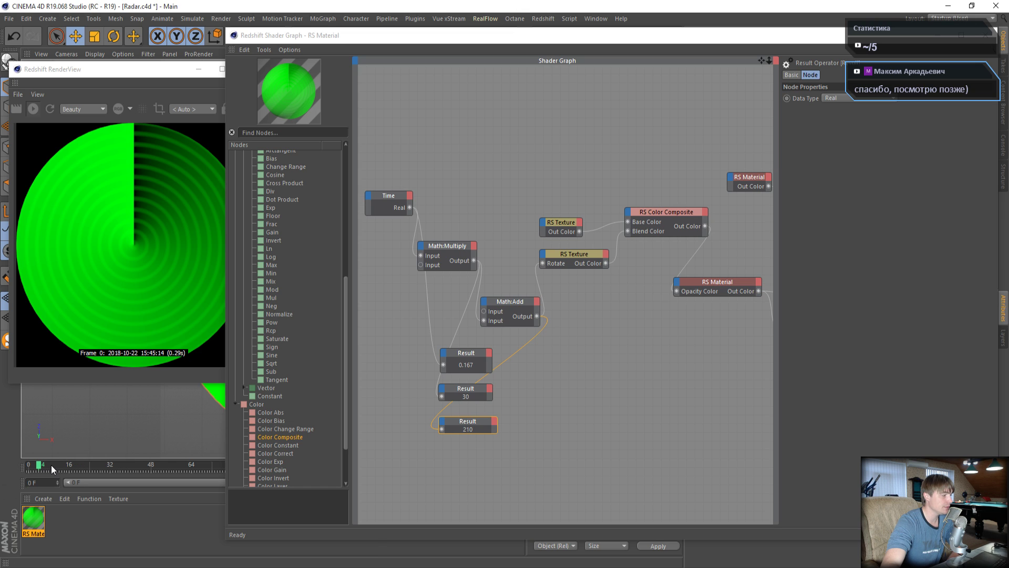
drag(52, 468, 90, 466)
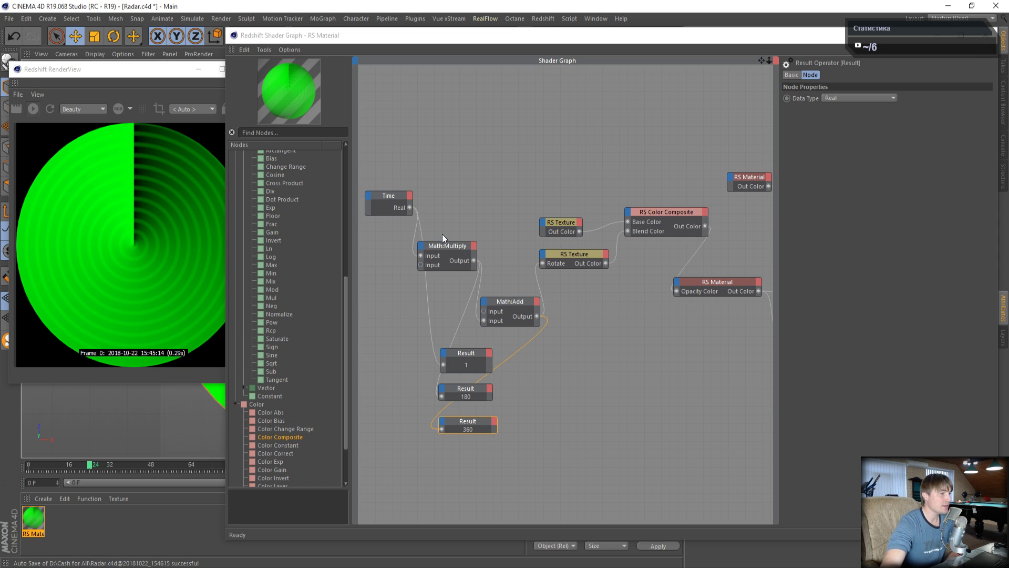
click(406, 335)
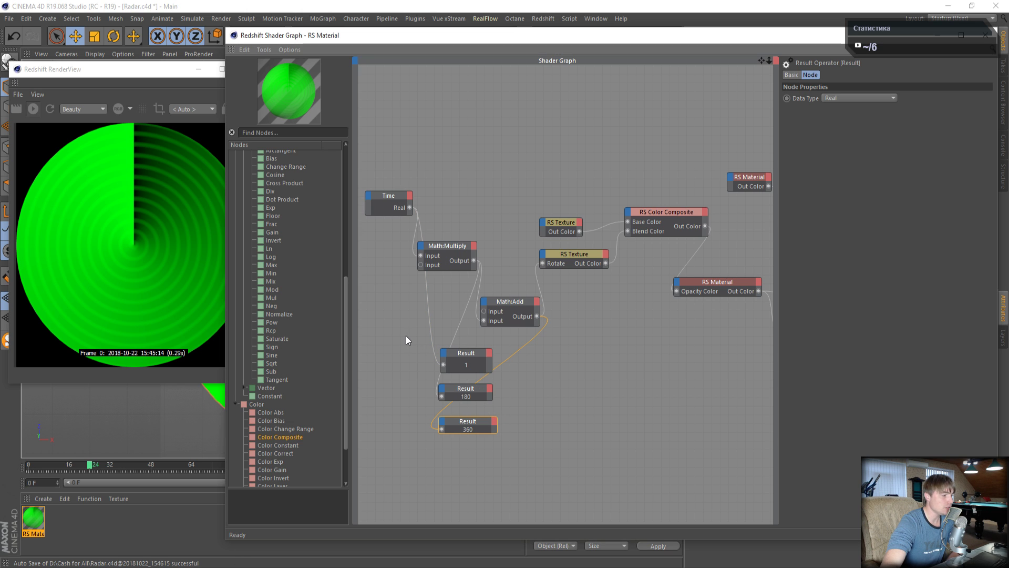
drag(405, 335, 532, 460)
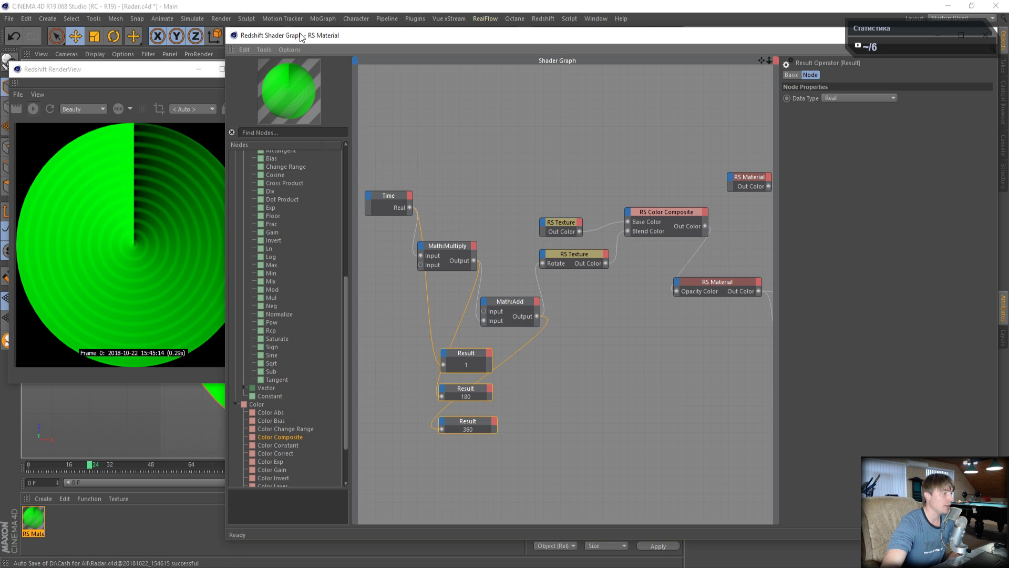
- Move the shader graph window down and set the render output to All Frames at 512 by 512 pixels
drag(300, 35, 295, 95)
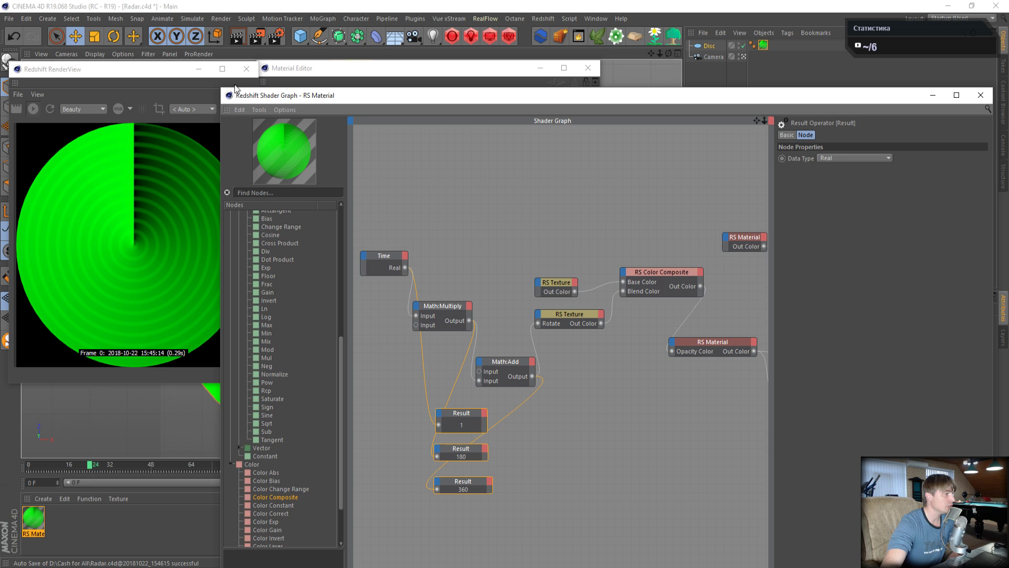
click(273, 34)
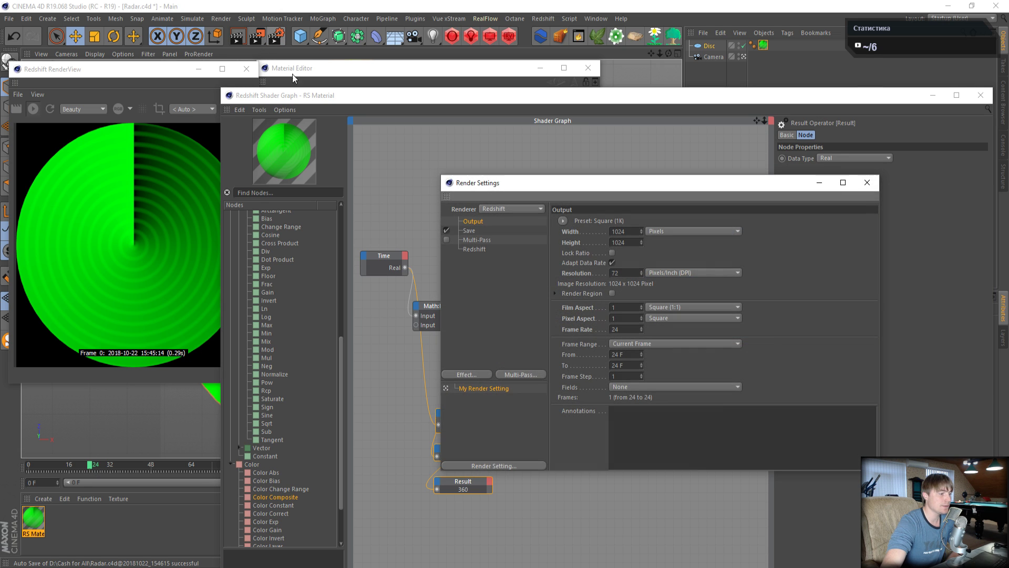
click(636, 343)
click(638, 376)
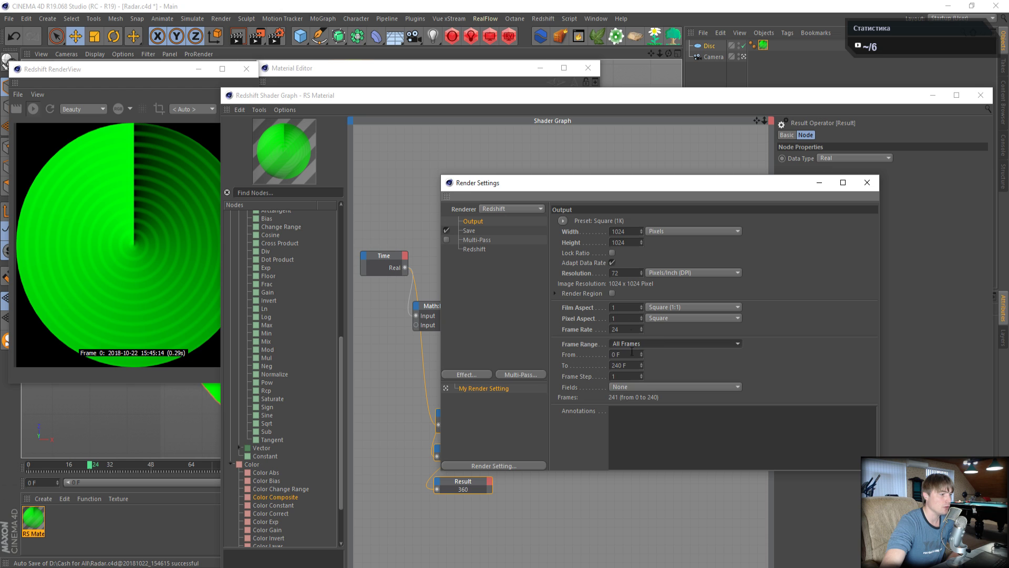
double_click(624, 231)
text(512)
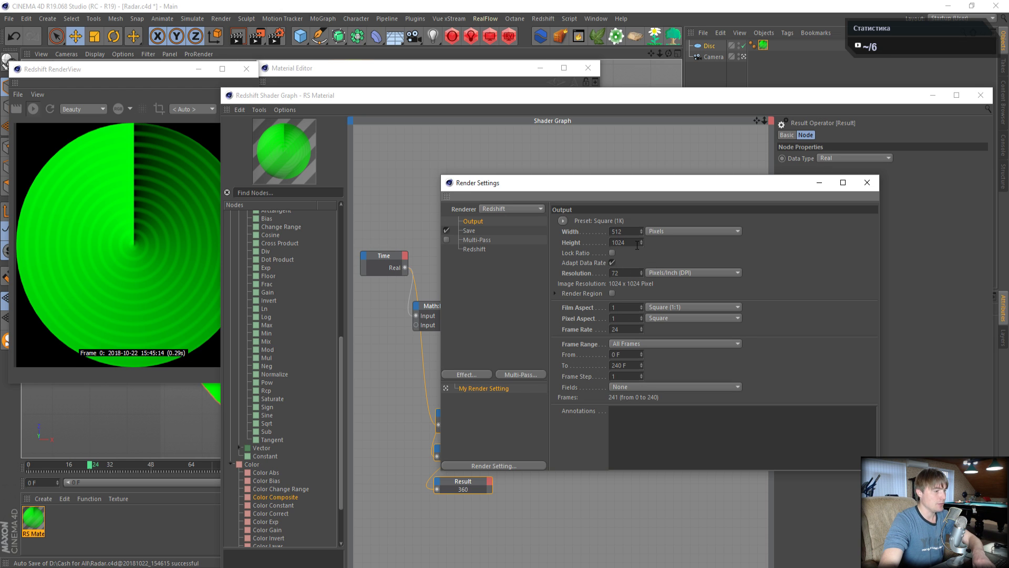
key(Tab)
text(512)
key(Return)
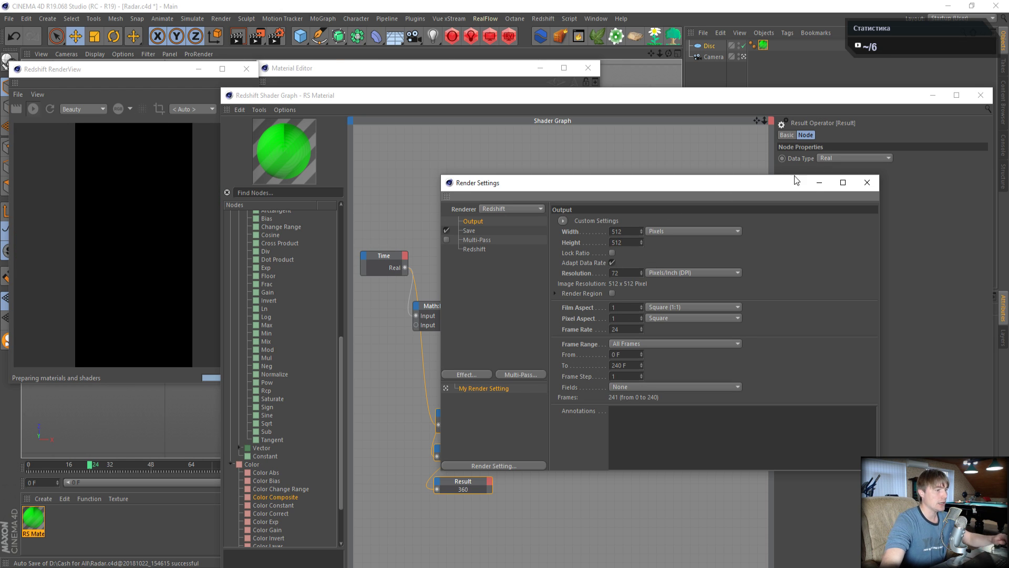
click(867, 183)
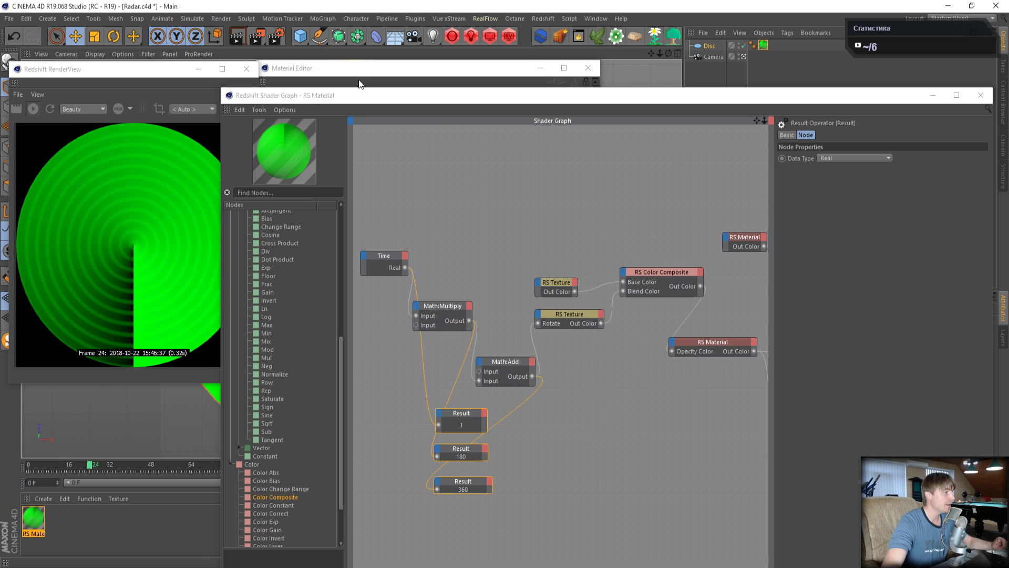
- Test-render the animation in the Picture Viewer without saving, stopping the render once the sweep's rotation has been checked
click(257, 36)
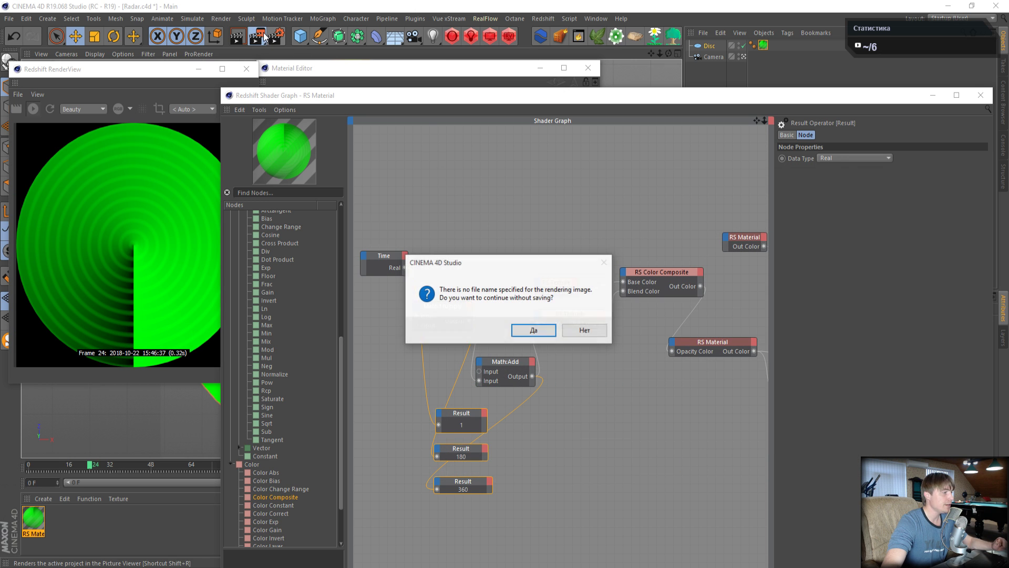
click(533, 330)
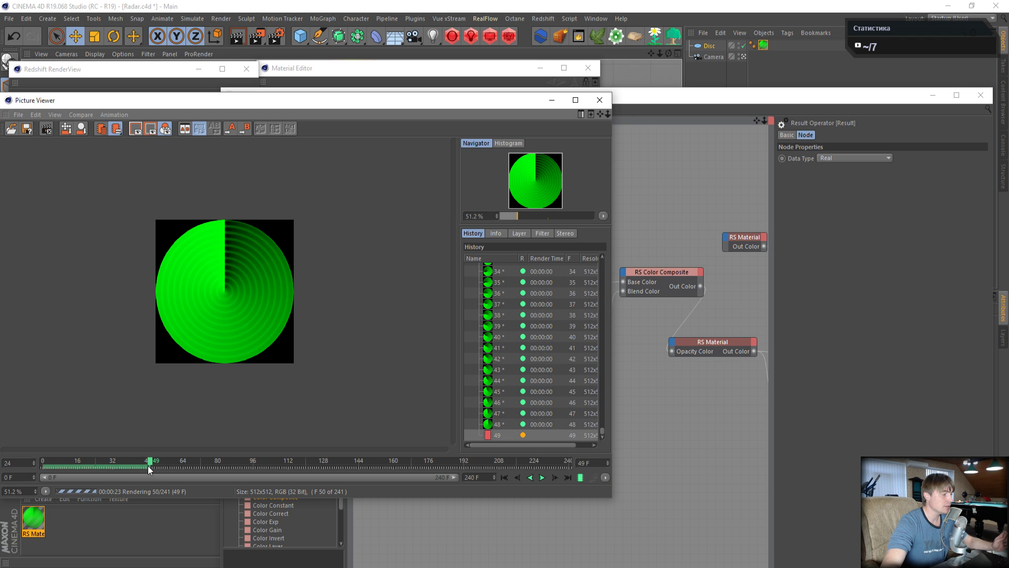
click(600, 100)
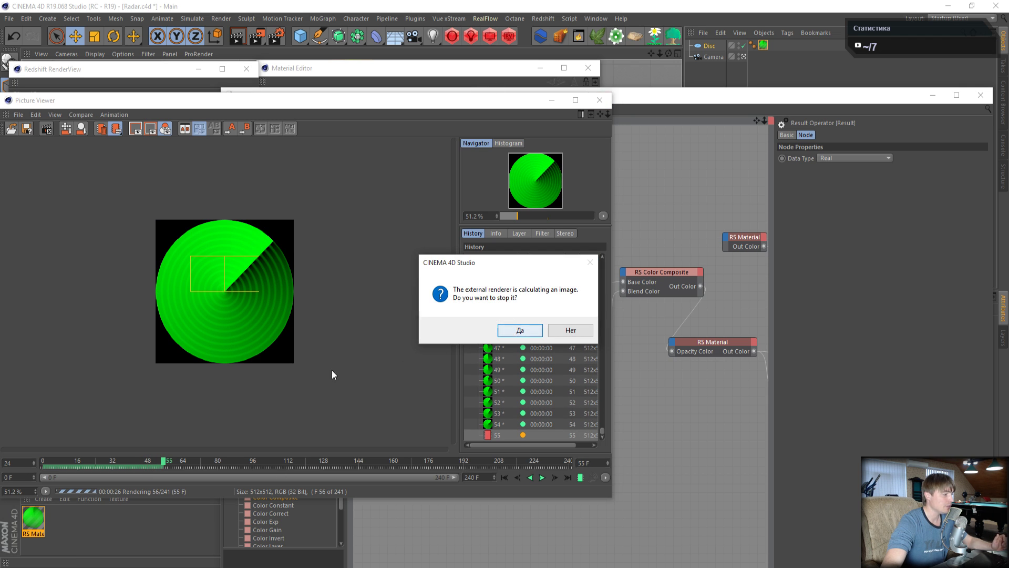
click(506, 329)
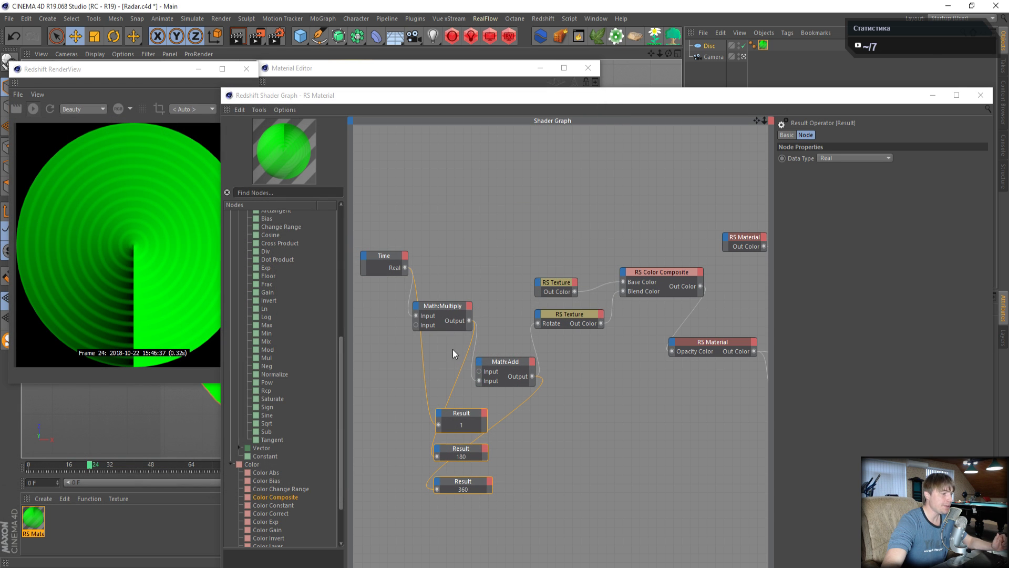
- Set the second input of the Math:Multiply node to 360
click(443, 305)
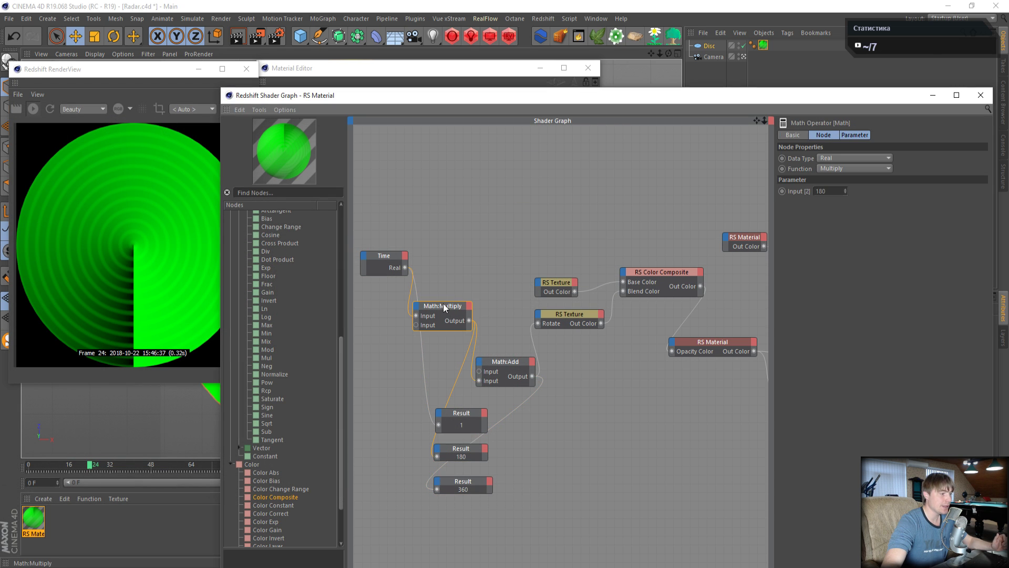
double_click(830, 191)
text(360)
key(Return)
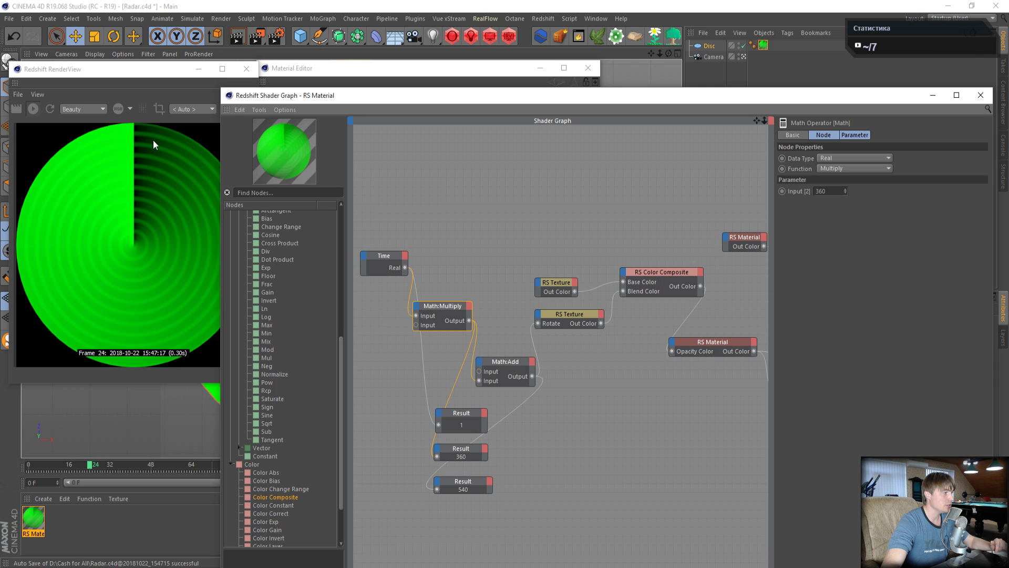
- Render the animation again without saving to check the new rotation speed, and stop it partway
click(256, 42)
click(529, 330)
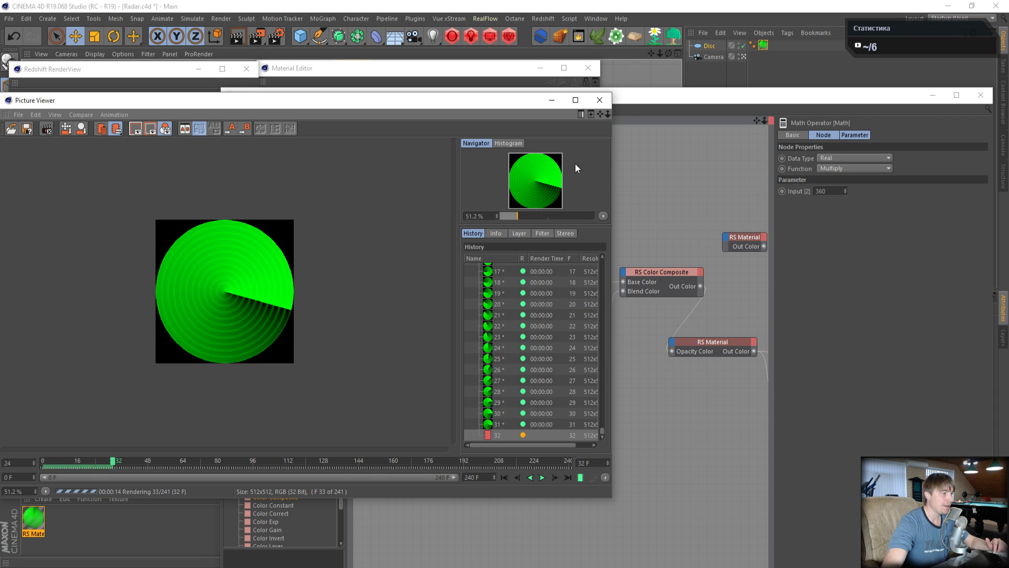
click(598, 100)
click(520, 330)
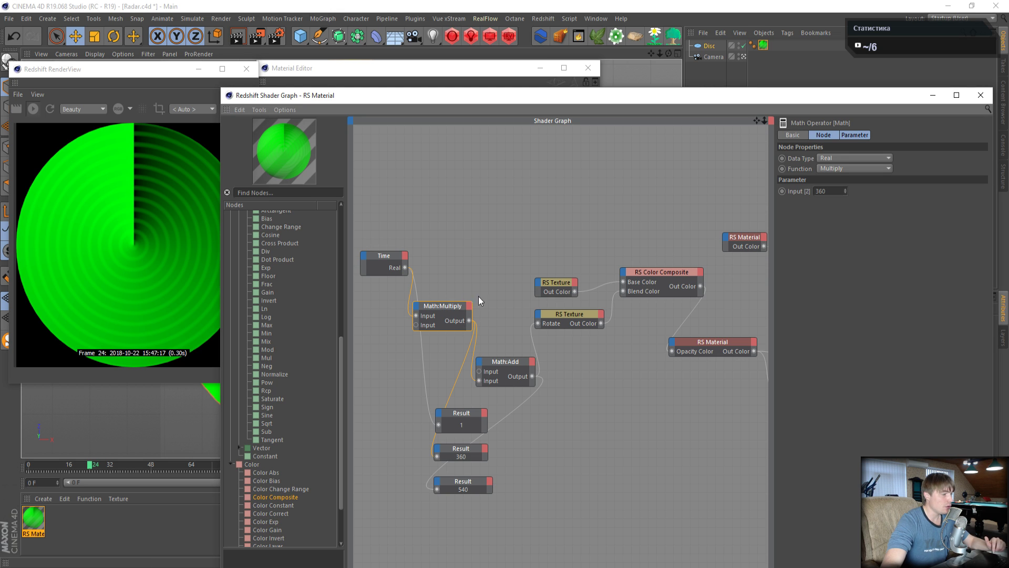
- Set the Math:Multiply node's second input back to 180
drag(829, 191, 759, 186)
text(18)
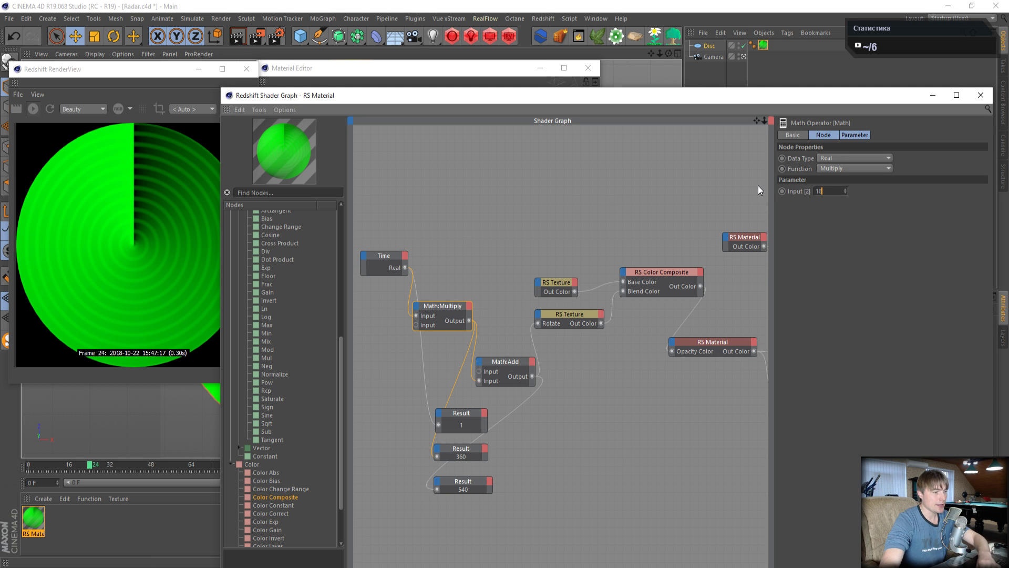
text(0)
key(Return)
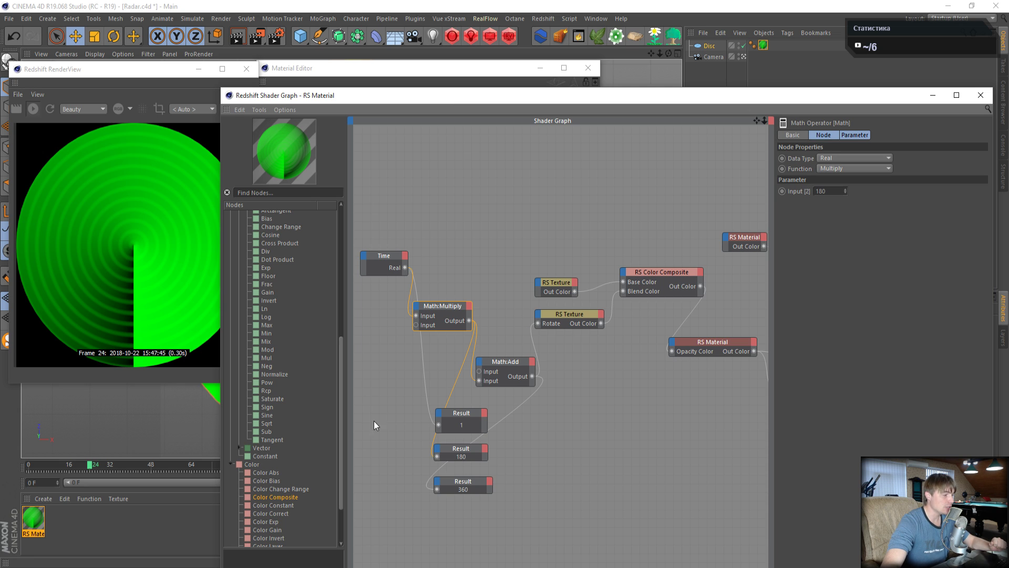
- Delete the three Result nodes and stack the Time, Math:Multiply and Math:Add nodes close beside the RS Texture nodes
drag(384, 409, 539, 506)
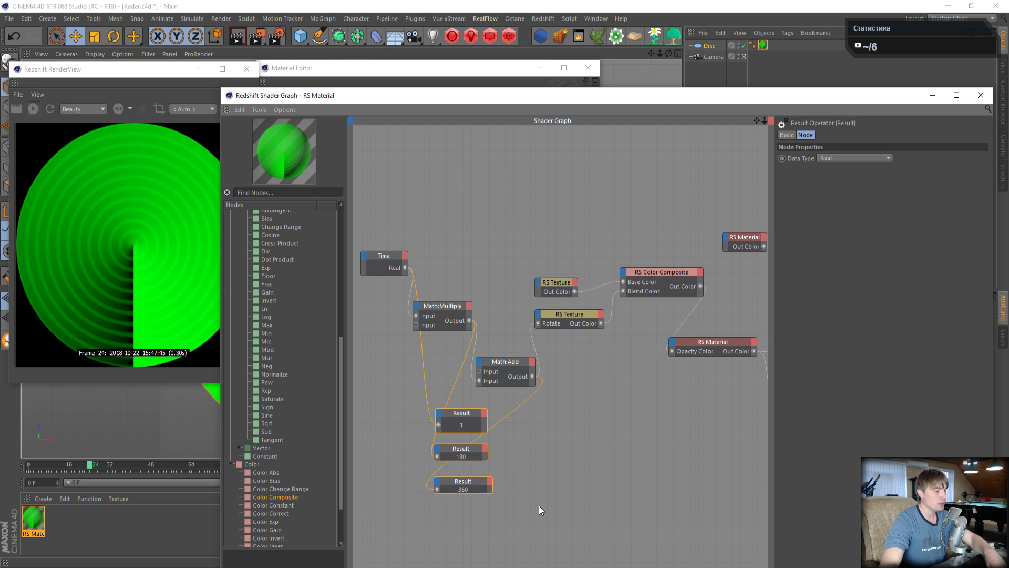
key(Delete)
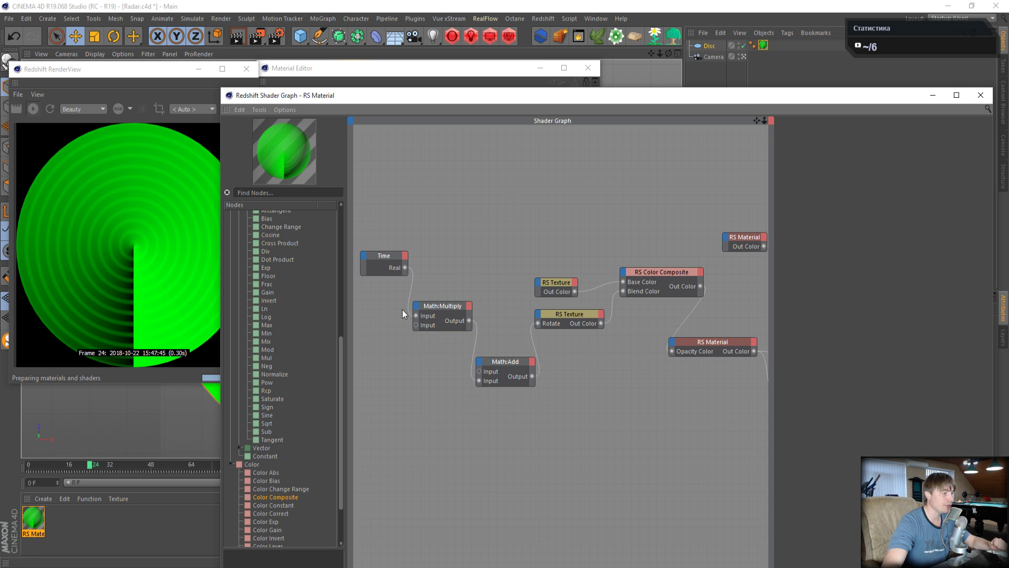
drag(379, 255, 444, 277)
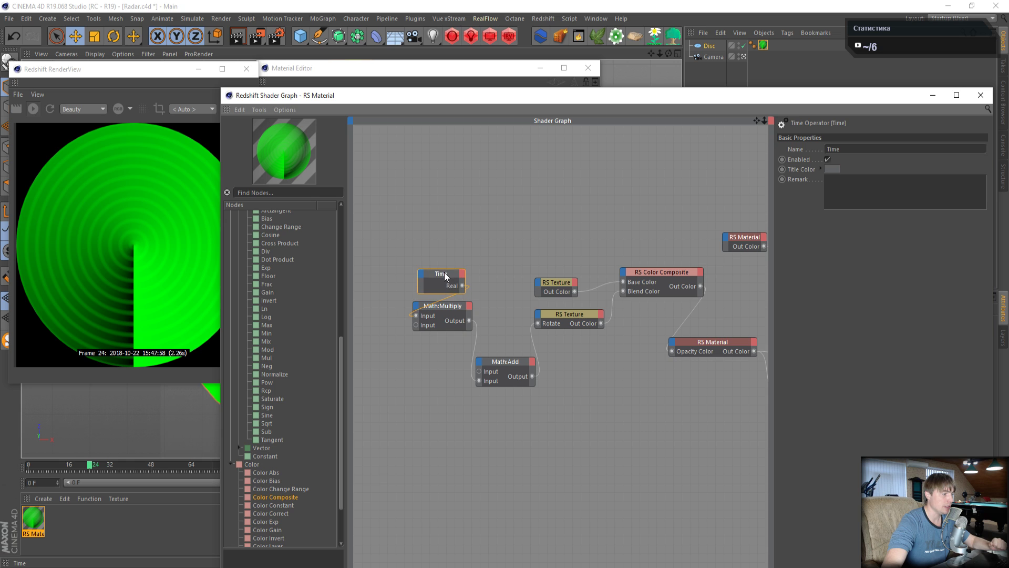
drag(506, 360, 442, 337)
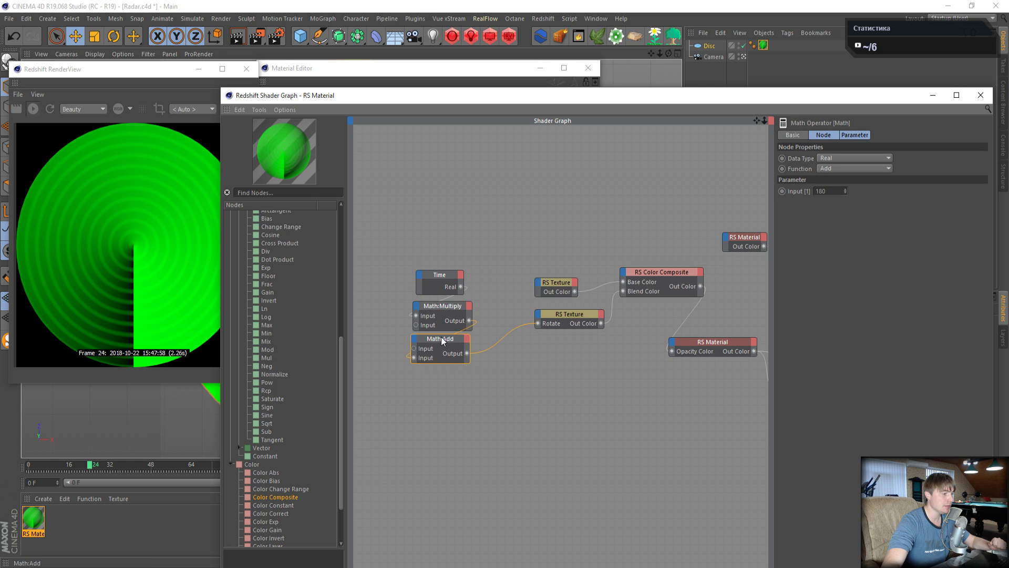
drag(419, 235, 479, 367)
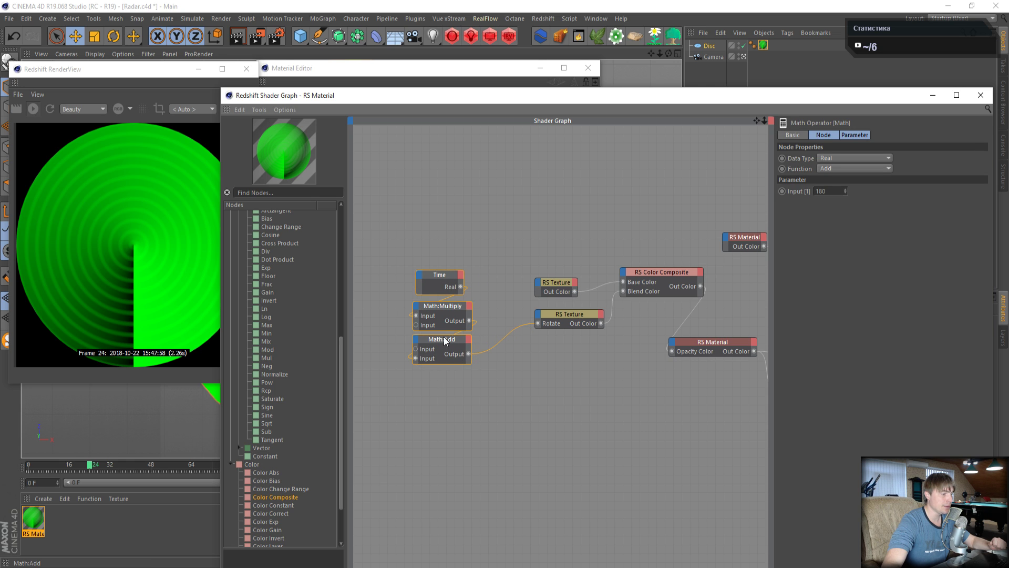
drag(443, 337, 493, 313)
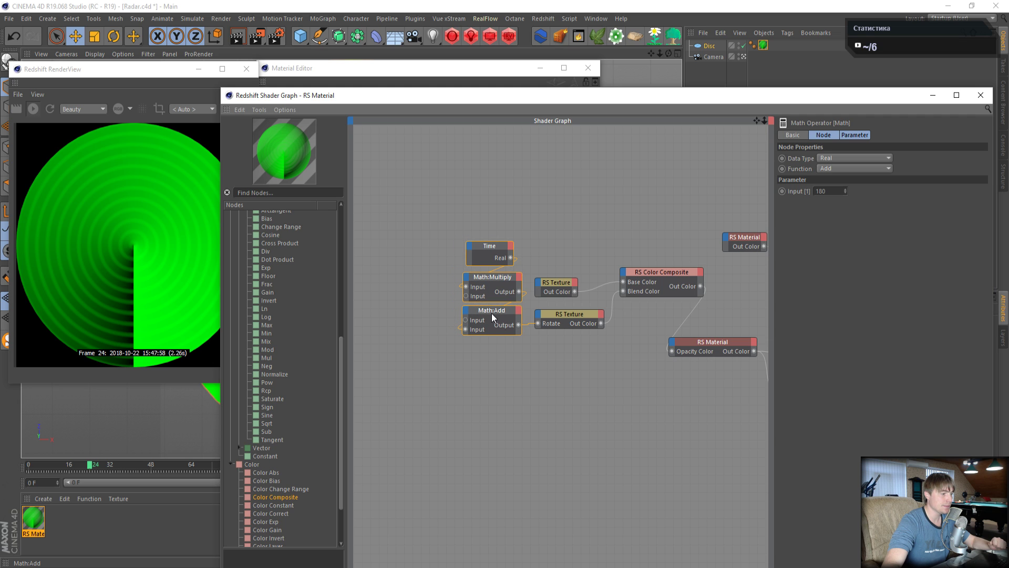
- Tidy the graph by lining up the RS Color Composite and its connected RS Material just below the other RS Material
drag(433, 199, 628, 388)
drag(666, 274, 612, 339)
drag(423, 303, 705, 409)
drag(695, 343, 705, 264)
- Connect the RS Material Blender's output to the Surface input of the Output node
middle_drag(609, 266, 401, 261)
click(633, 378)
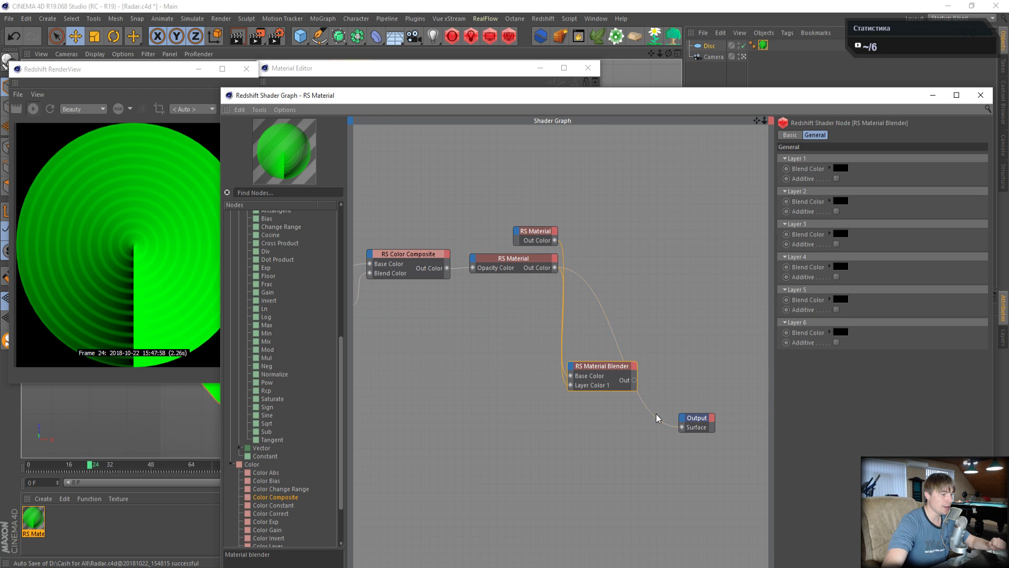
drag(635, 380, 684, 429)
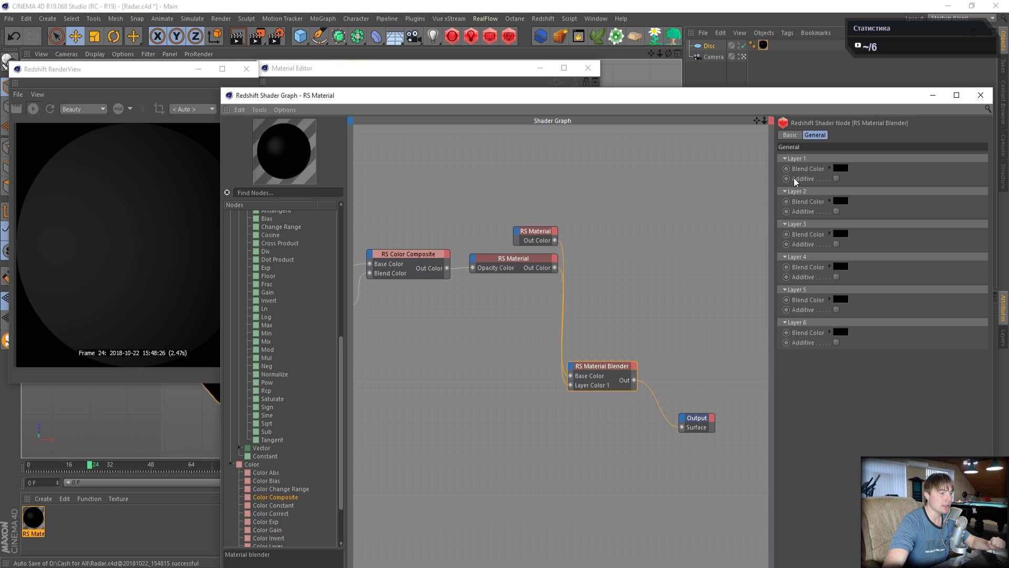
- Enable Additive for Layer 1 of the RS Material Blender, refresh the preview render and go to frame 12
click(837, 179)
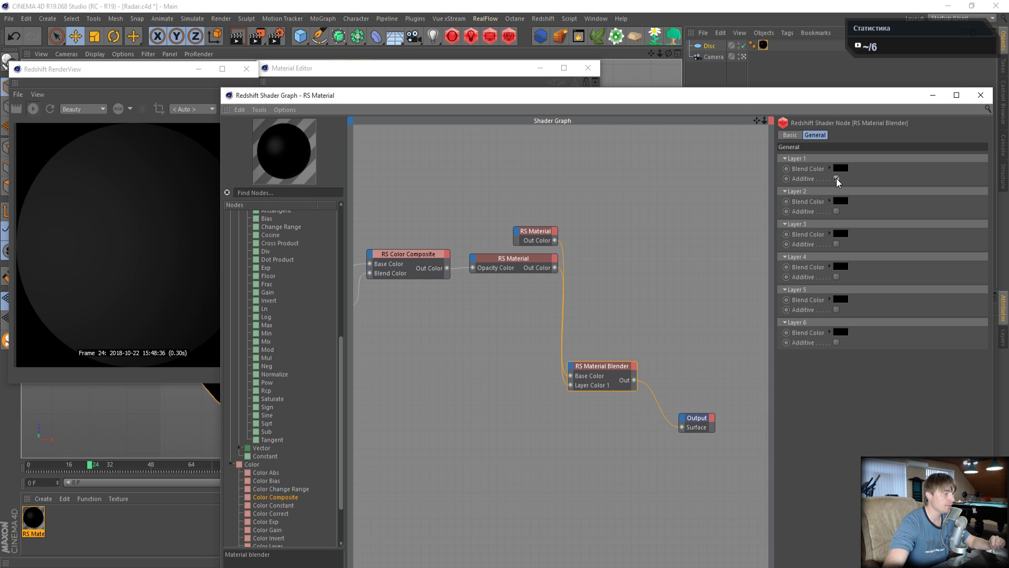
click(52, 115)
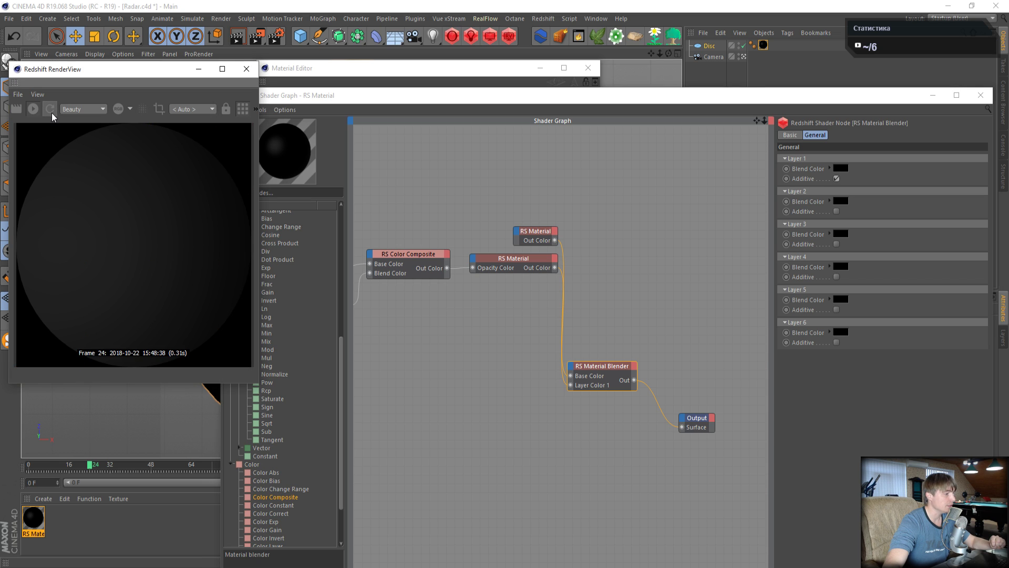
click(59, 467)
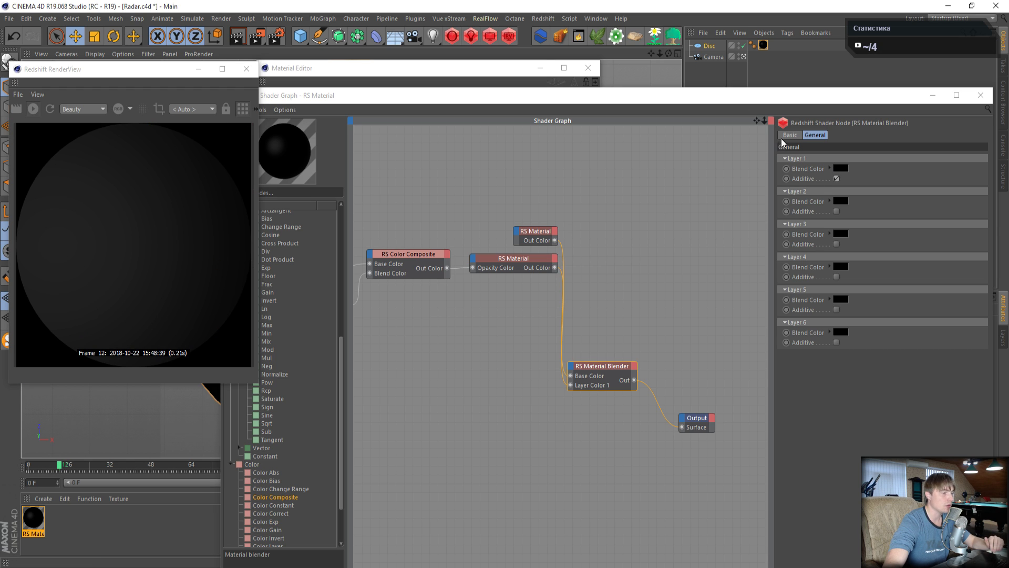
- Switch to the media player showing Radar.mp4 to examine the reference radar's speckles, then minimize it
drag(758, 122, 940, 89)
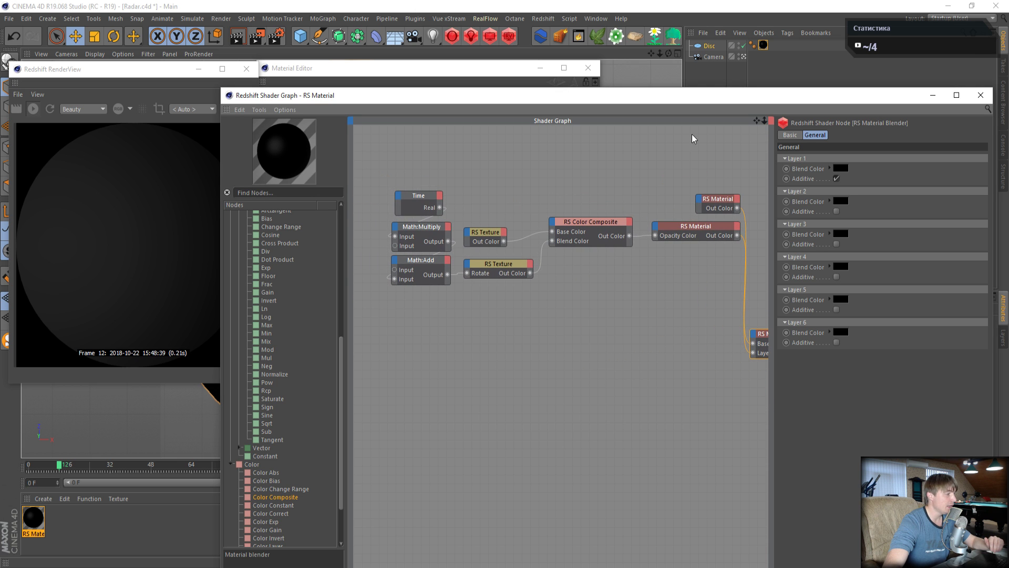
click(321, 567)
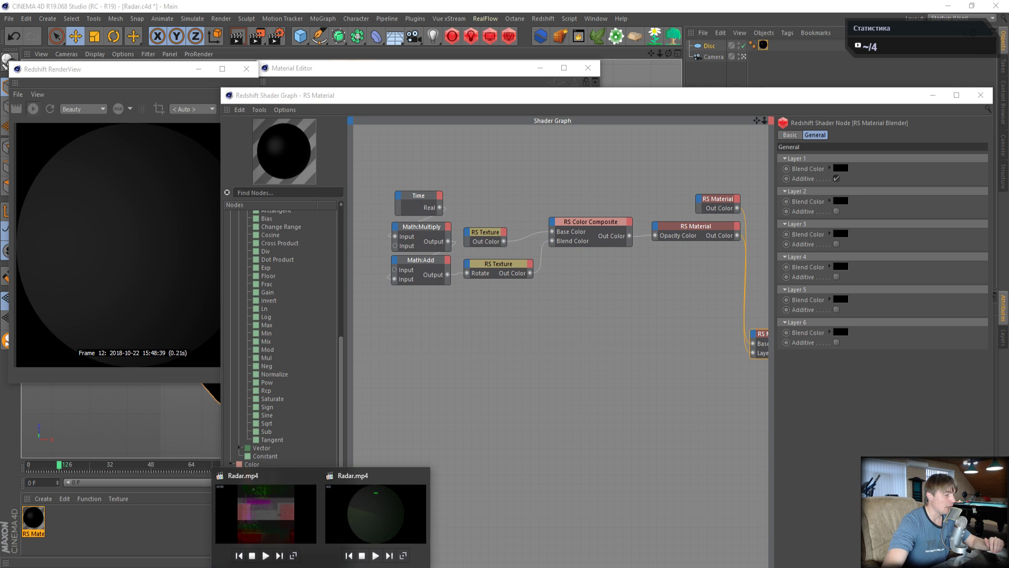
click(314, 477)
click(321, 518)
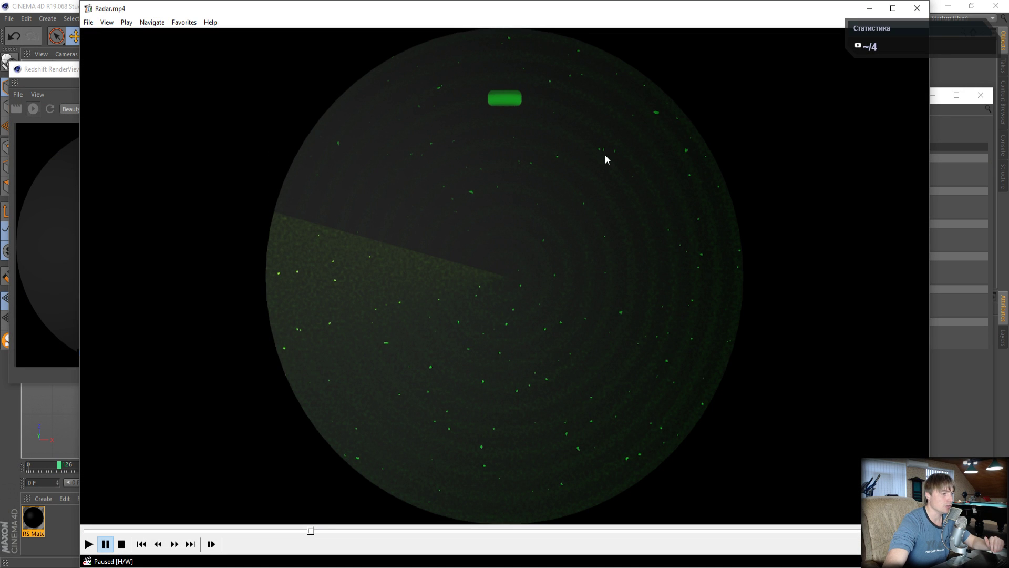
click(870, 8)
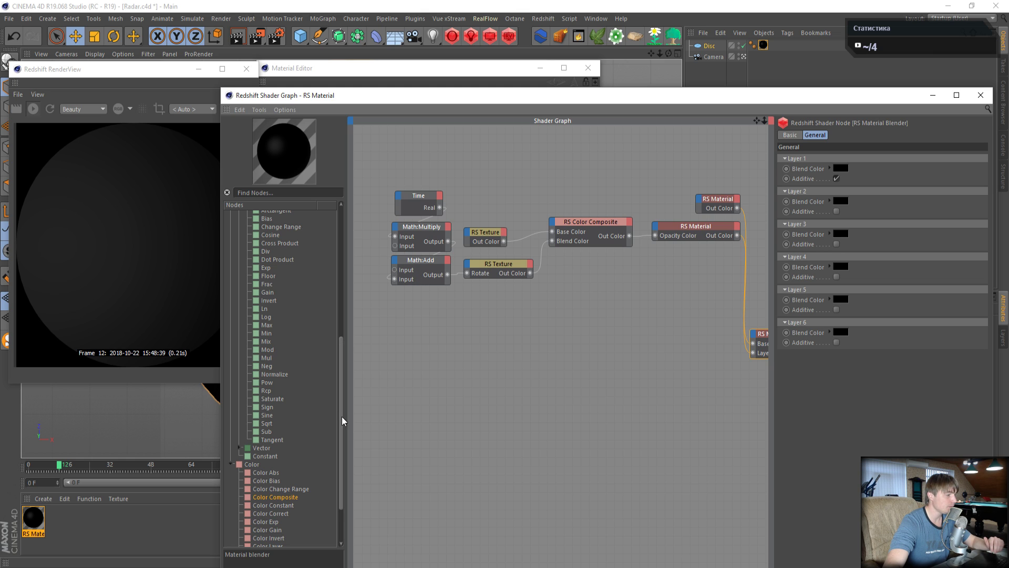
- Add a Noise texture node below the existing textures and connect its output to the Output node's Surface for preview
drag(342, 417, 307, 239)
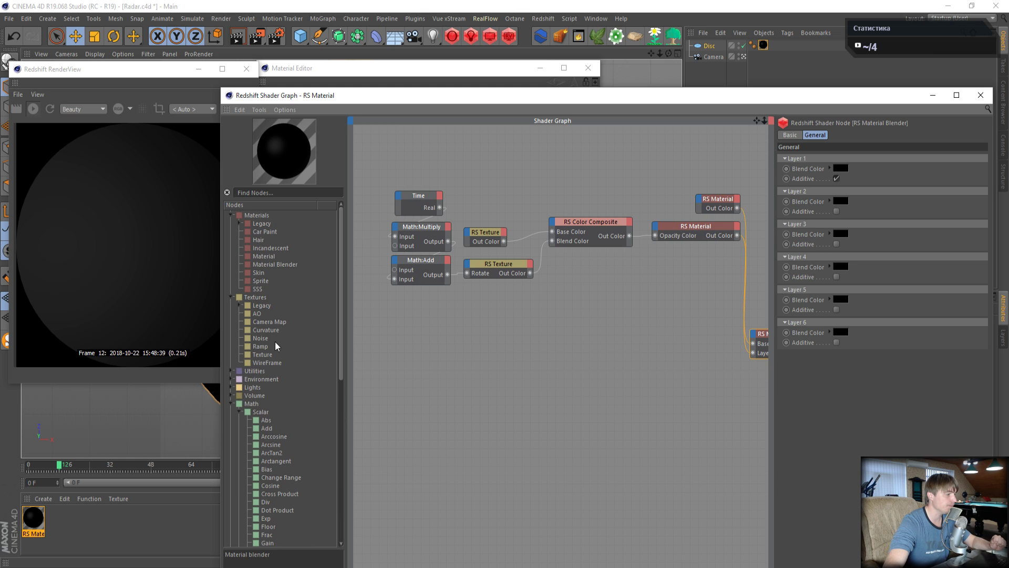
click(256, 339)
drag(254, 338, 457, 331)
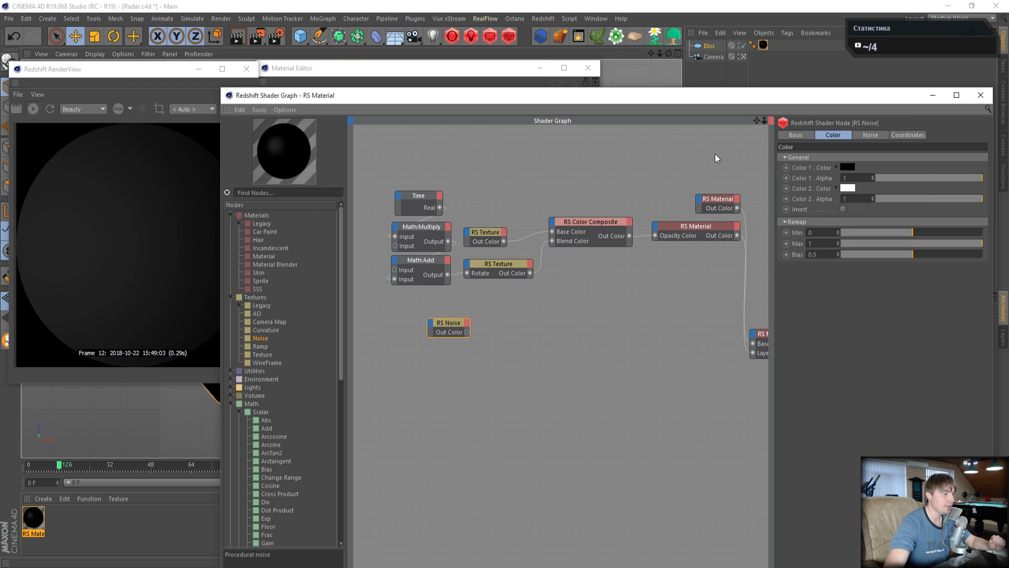
drag(757, 121, 739, 140)
scroll(544, 320, down, 2)
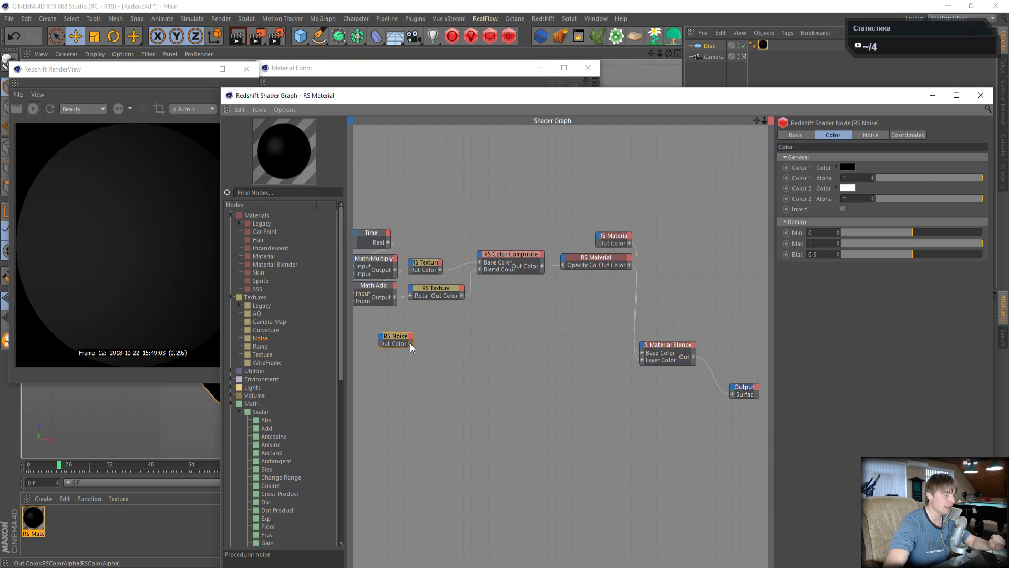
drag(410, 342, 733, 395)
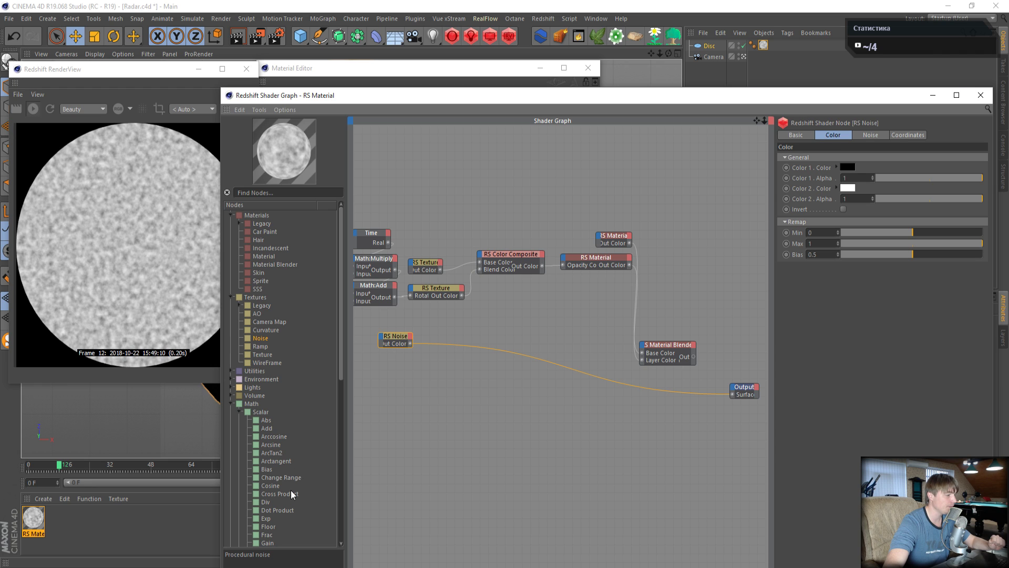
- Add a Color Correct node fed by the RS Noise and route its output to the Output node's Surface
scroll(291, 490, down, 10)
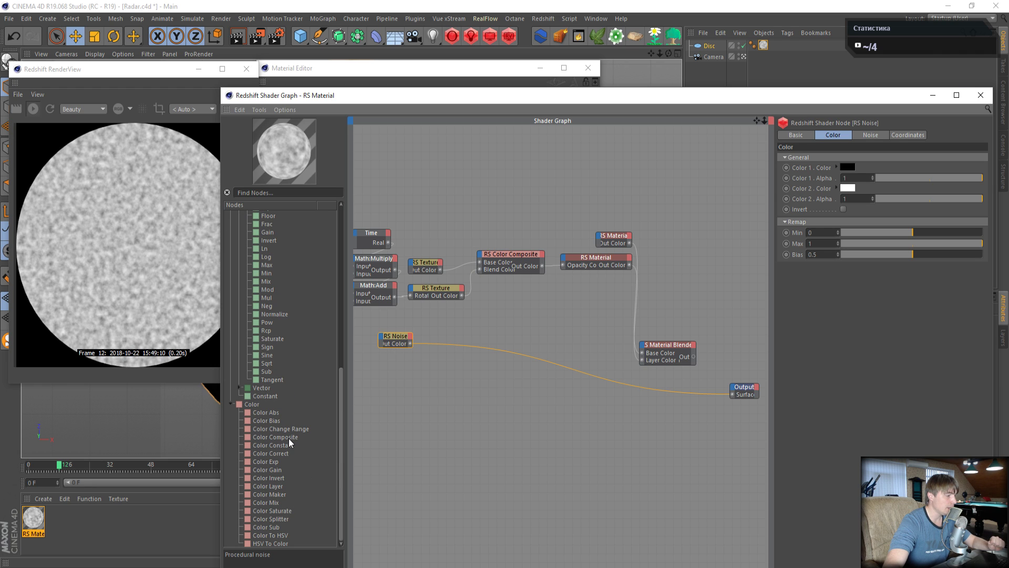
drag(278, 453, 447, 357)
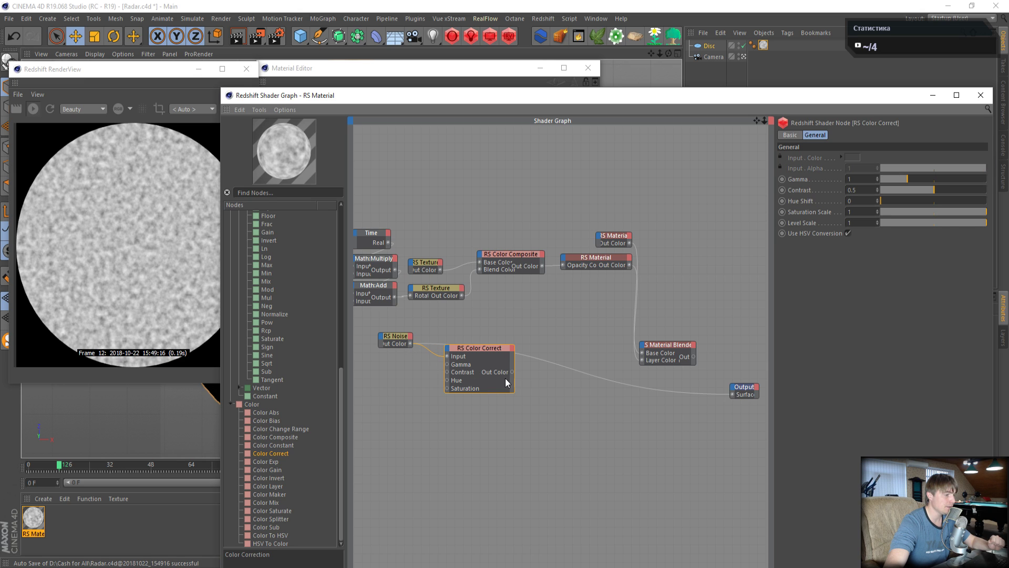
drag(512, 371, 733, 393)
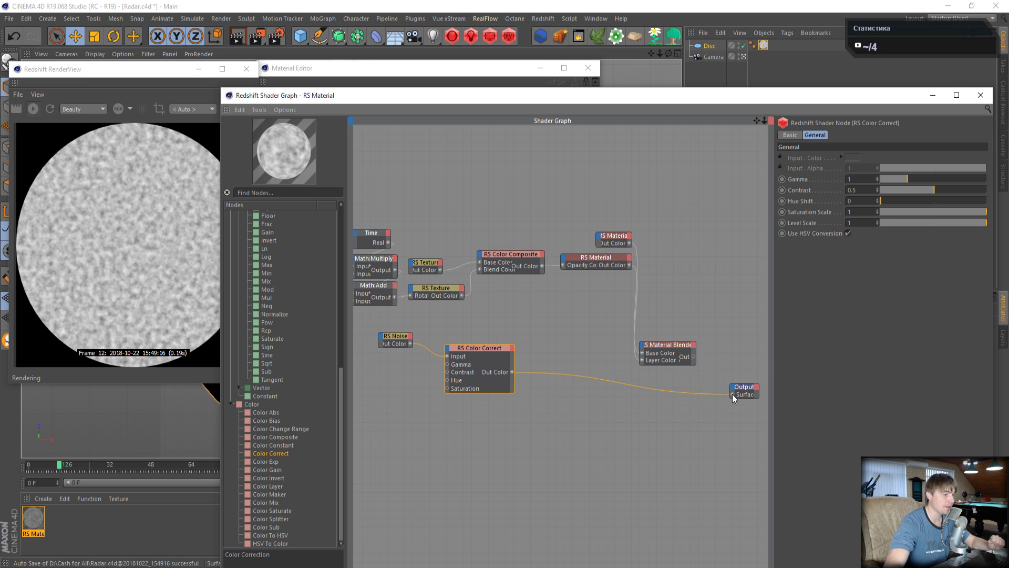
- Raise the RS Color Correct node's Contrast to 1
click(389, 339)
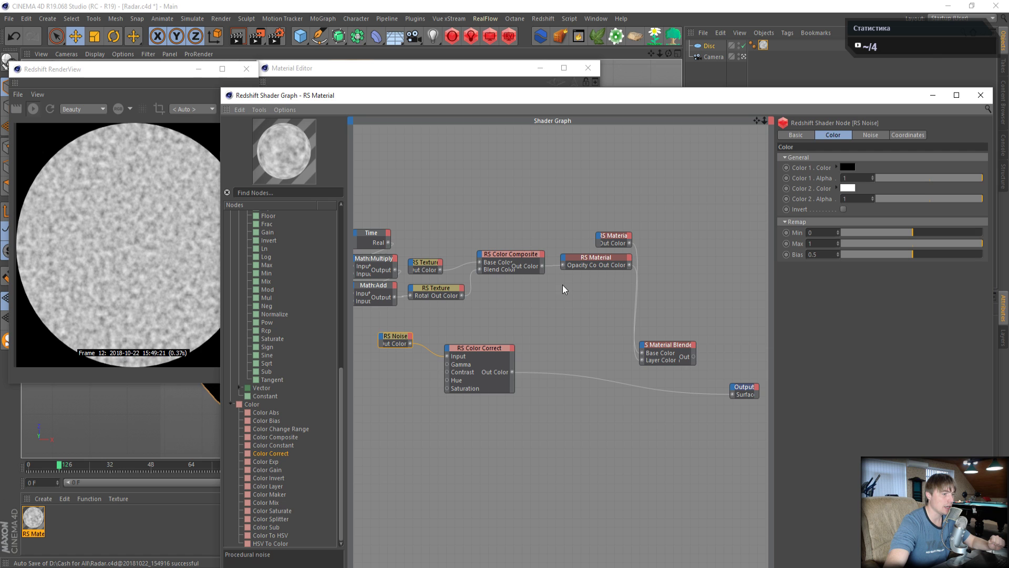
click(488, 349)
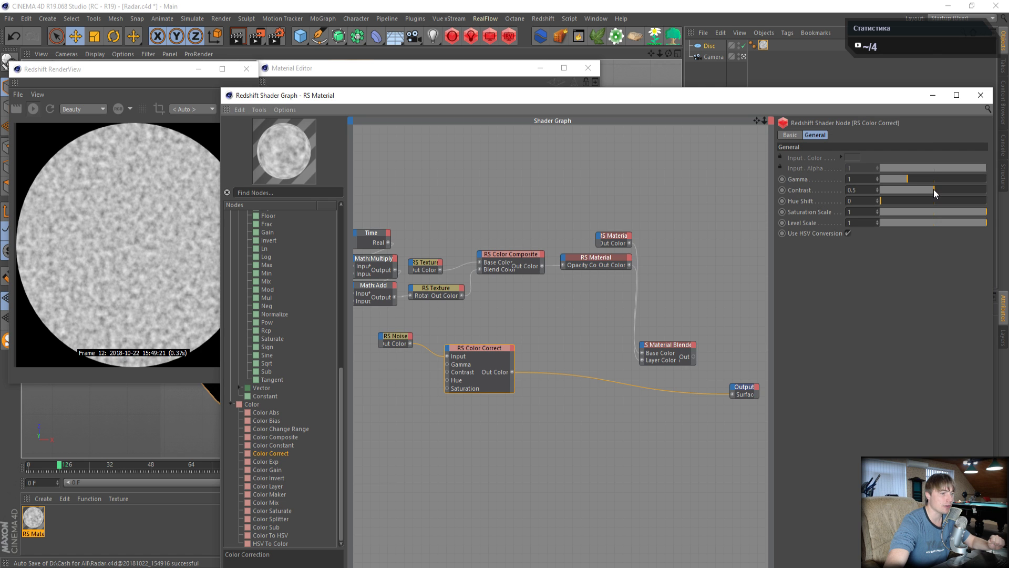
drag(934, 189, 987, 190)
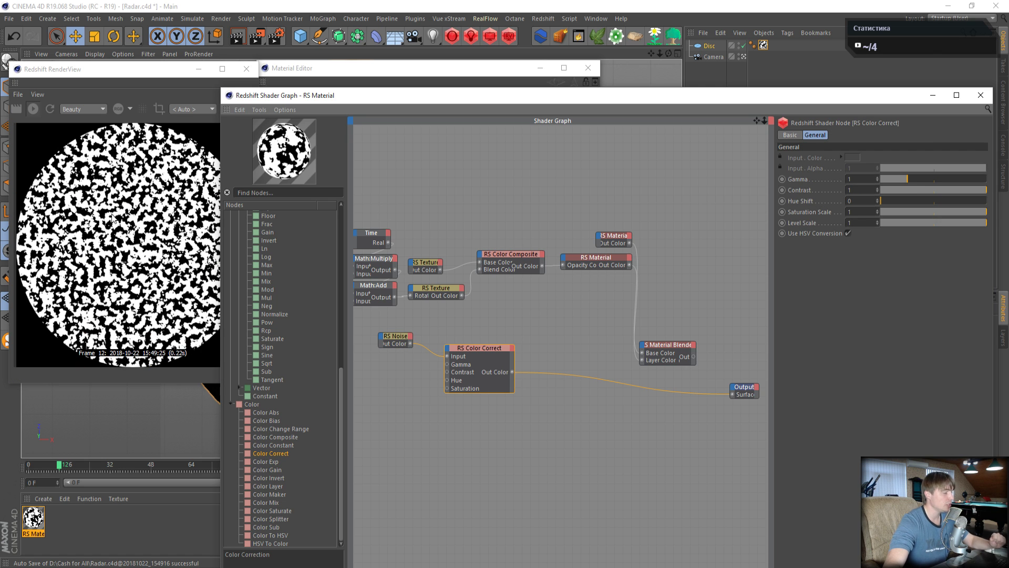
- Set the RS Noise node's Remap Bias to 0.25
click(397, 337)
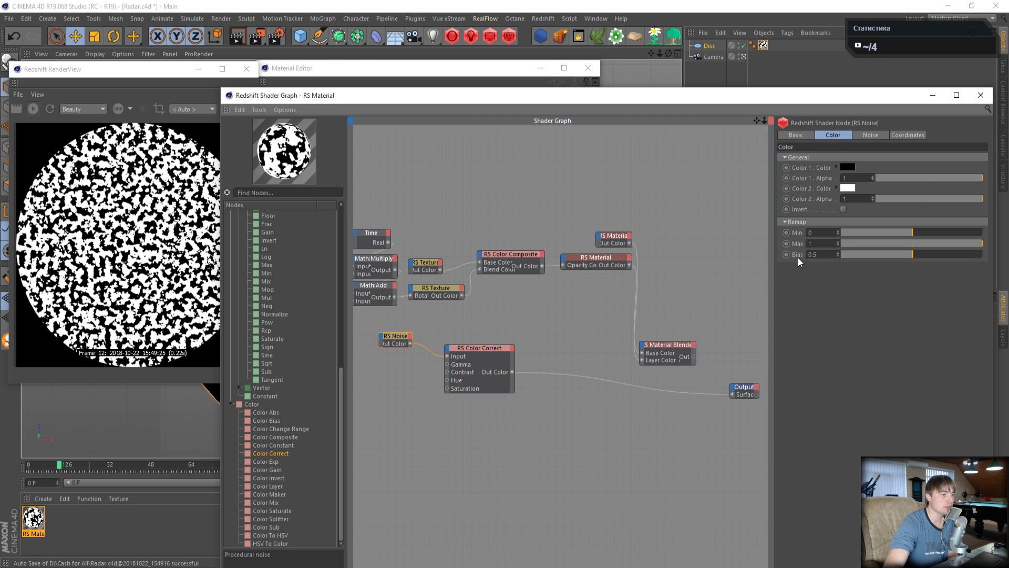
drag(901, 254, 878, 254)
click(820, 254)
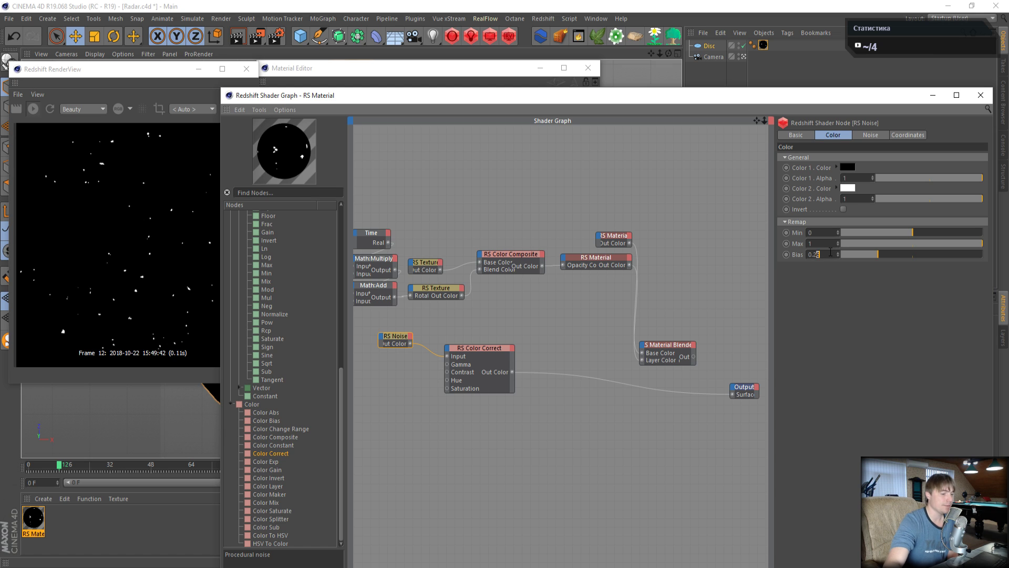
key(BackSpace)
text(5)
key(Return)
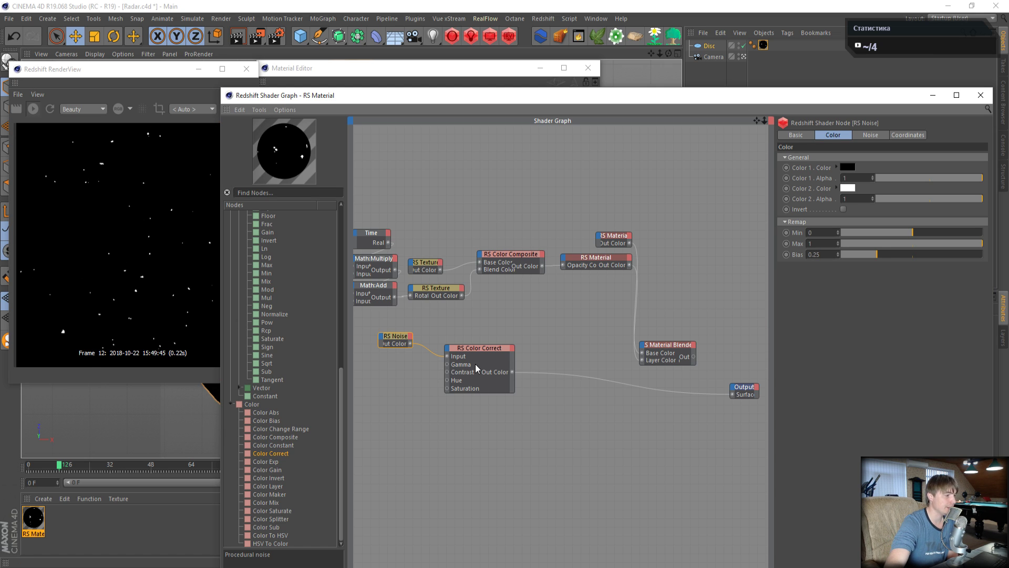
- Hide the unused ports on all nodes and align the RS Noise node level with the Color Correct node
click(259, 110)
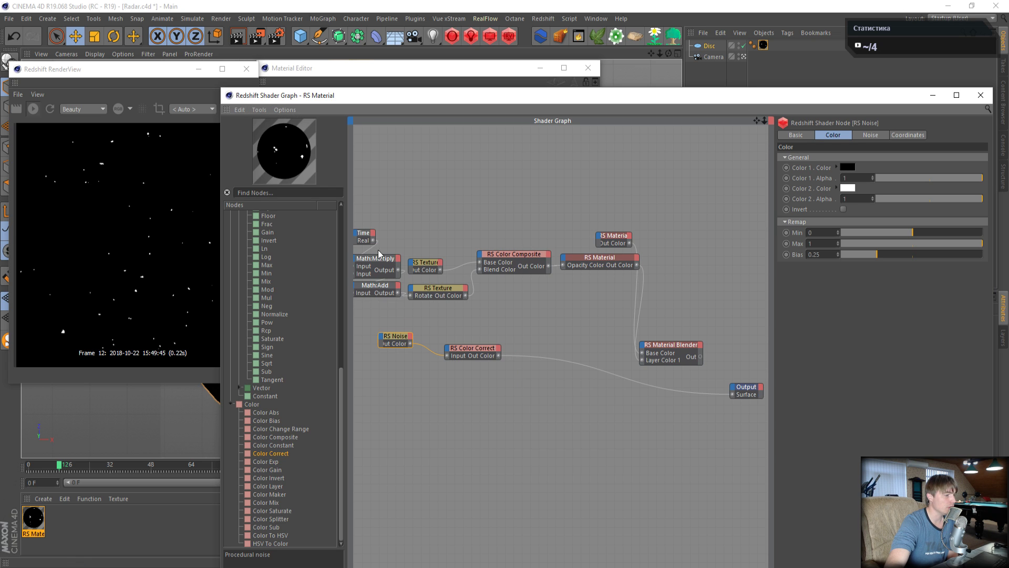
click(288, 166)
drag(393, 339, 401, 352)
- Add a second Noise texture node below the first and connect its output to the Output node's Surface
drag(342, 421, 331, 227)
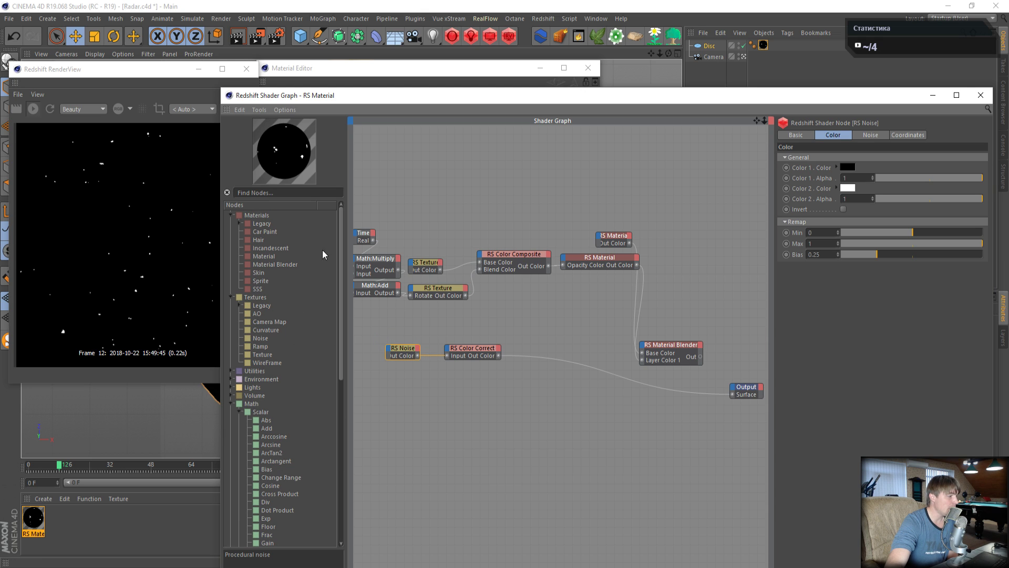
drag(256, 339, 403, 388)
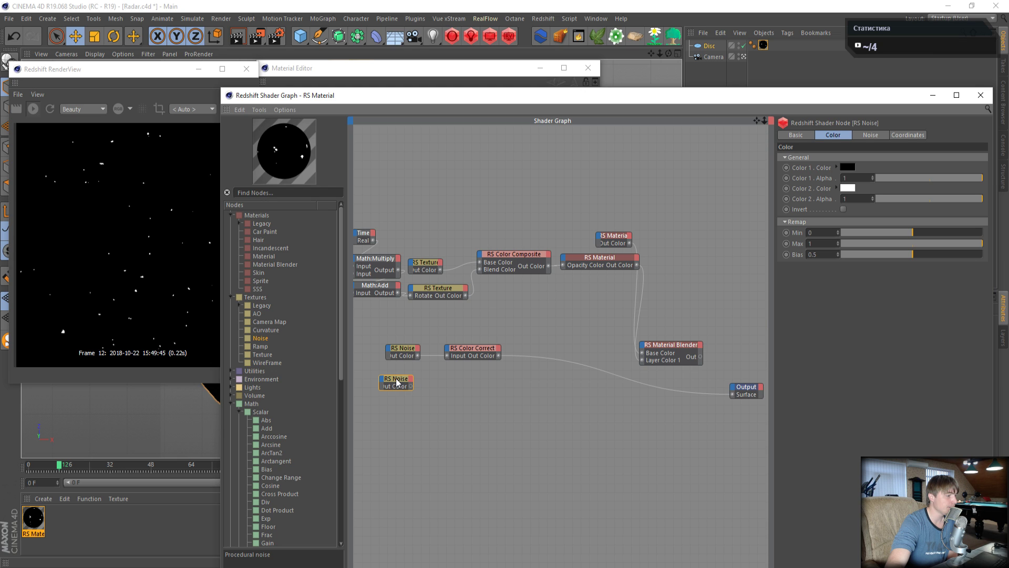
mouse_move(395, 384)
mouse_down()
mouse_move(406, 397)
mouse_move(402, 381)
mouse_up()
scroll(285, 478, down, 5)
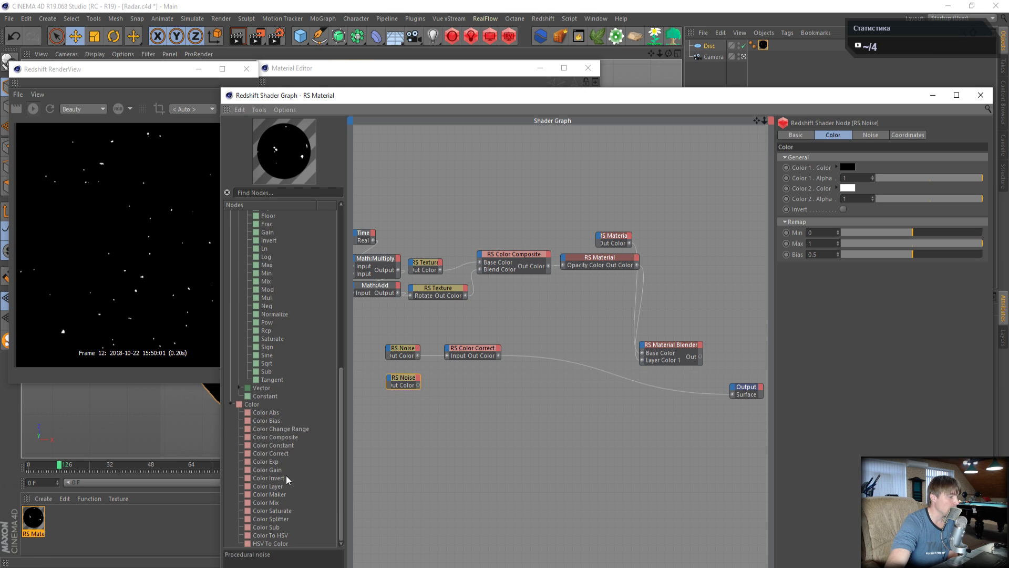
drag(418, 385, 733, 393)
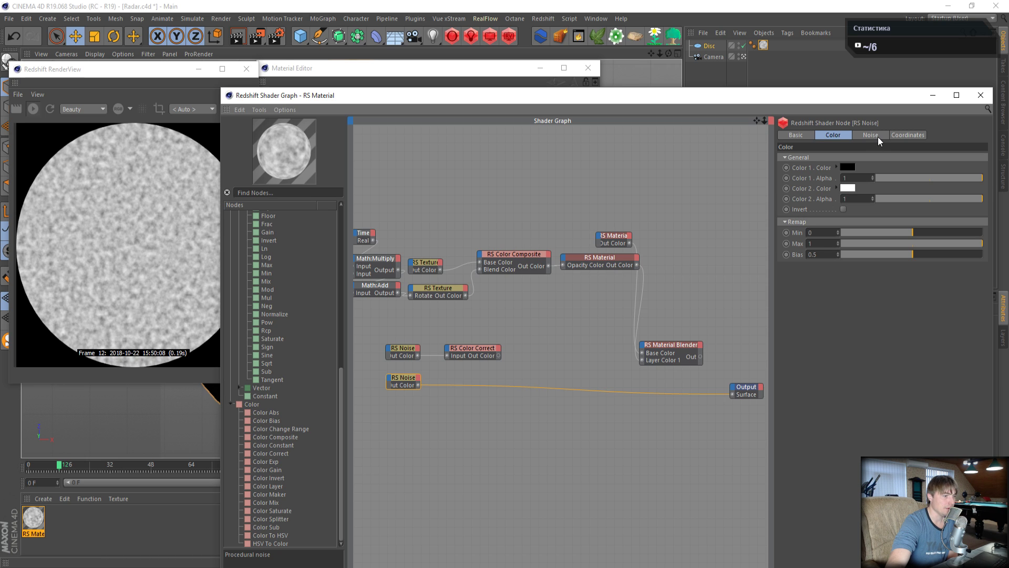
- Set the second RS Noise node's Remap Bias to 0.01
drag(891, 253, 847, 253)
double_click(830, 256)
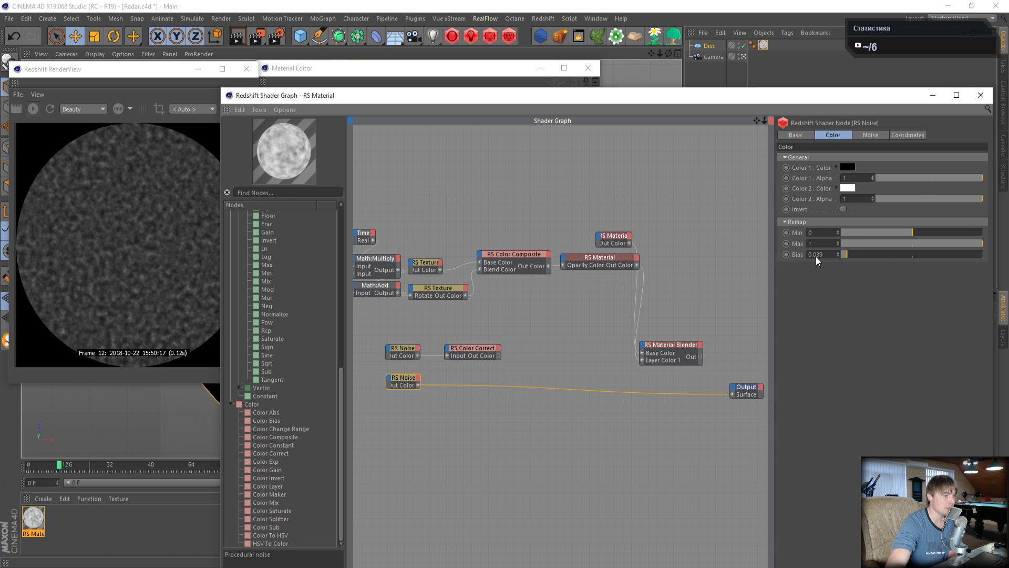
text(1)
key(Return)
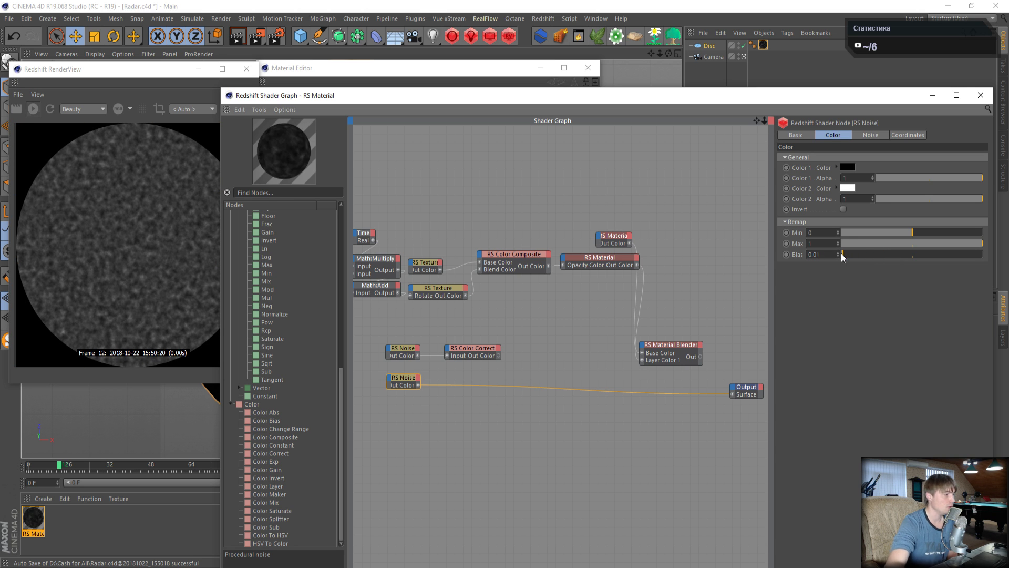
- Try an Overall Scale of 1 for the second RS Noise node's coordinates, and settle on 0.5
click(909, 136)
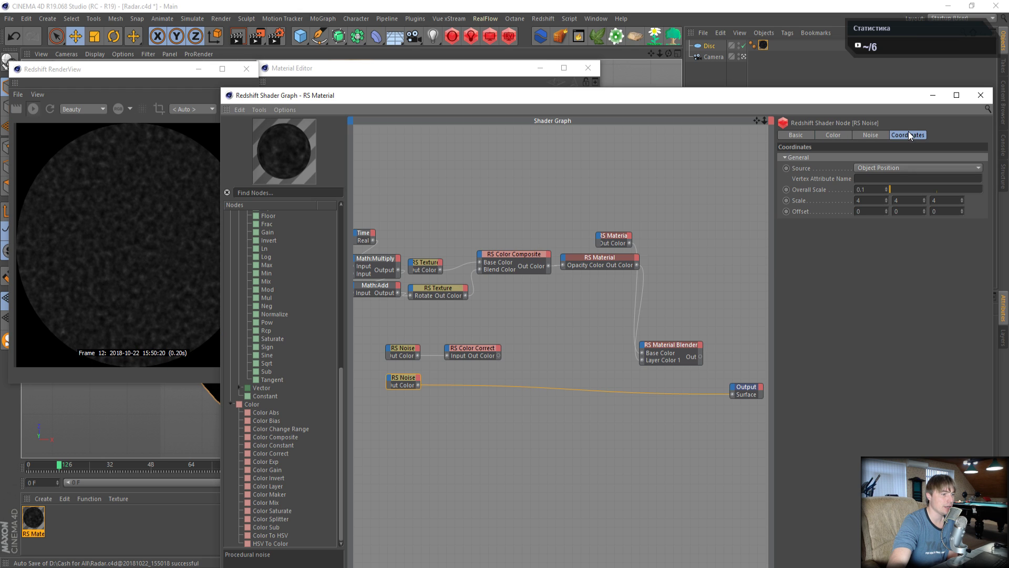
drag(876, 191, 764, 184)
text(1)
key(Return)
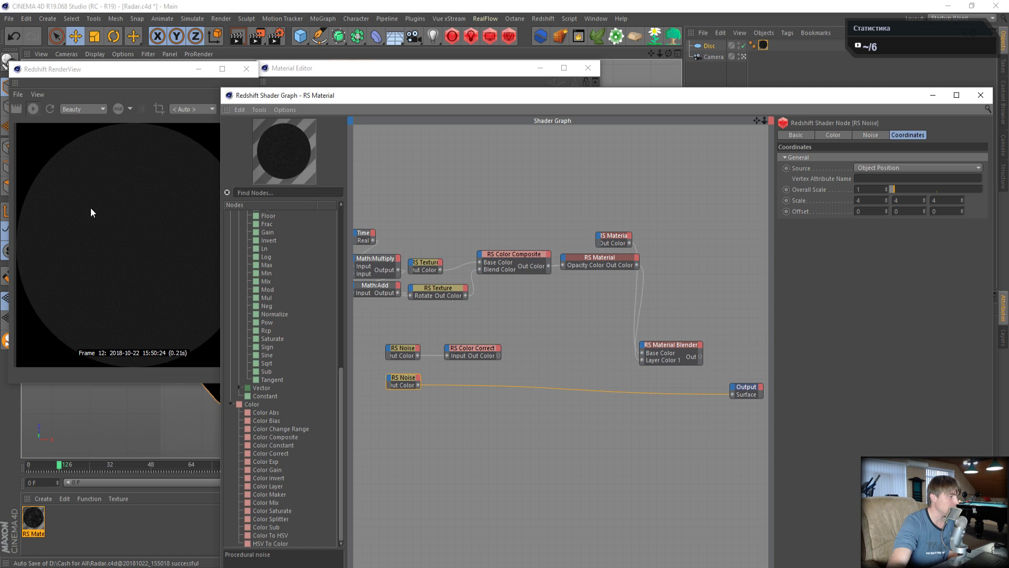
drag(872, 191, 790, 191)
text(0.5)
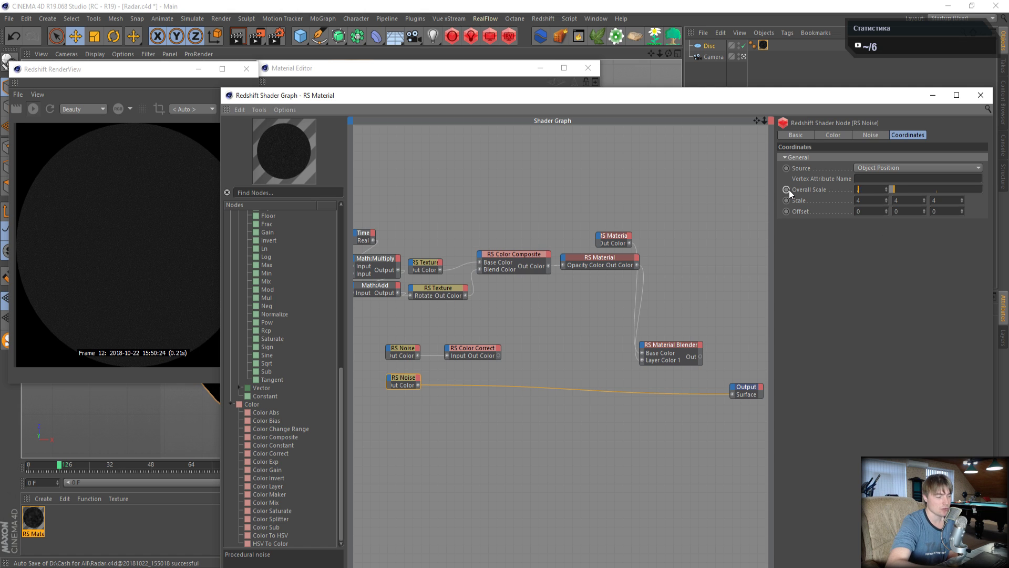
key(Return)
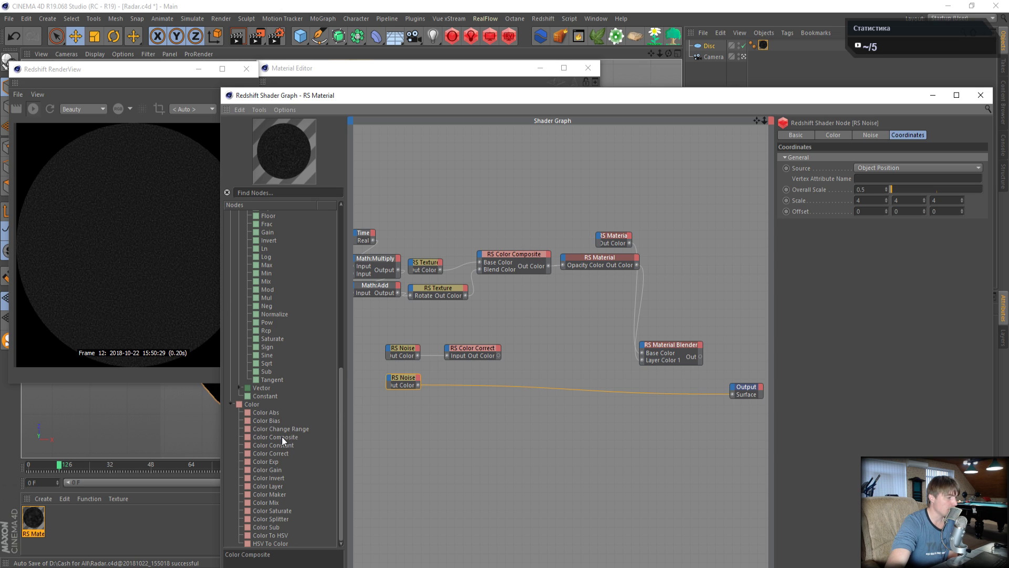
- Add a Color Composite node with Color Correct as Base Color and the second noise as Blend Color, feeding the Output's Surface
drag(282, 436, 552, 378)
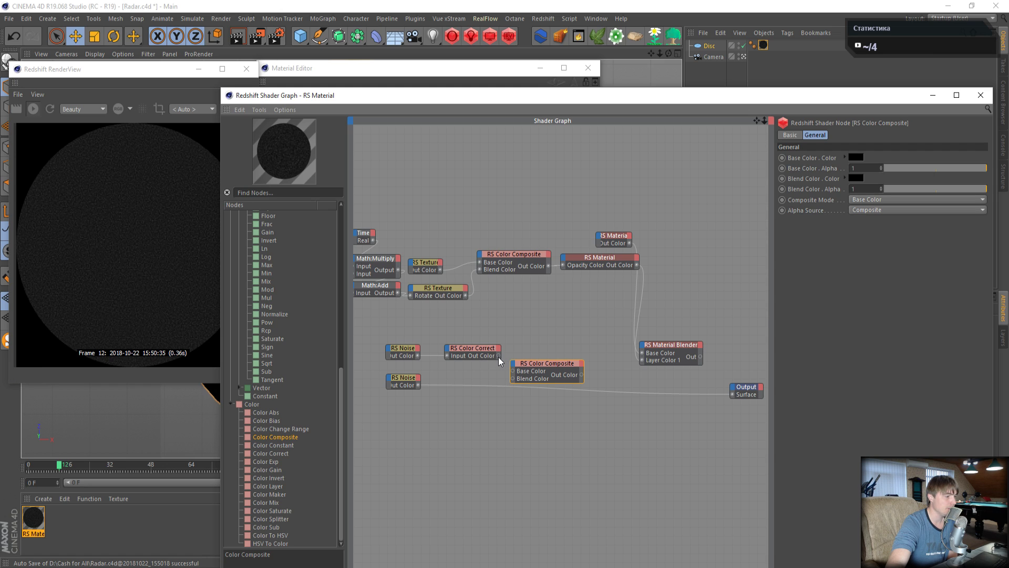
drag(498, 356, 513, 371)
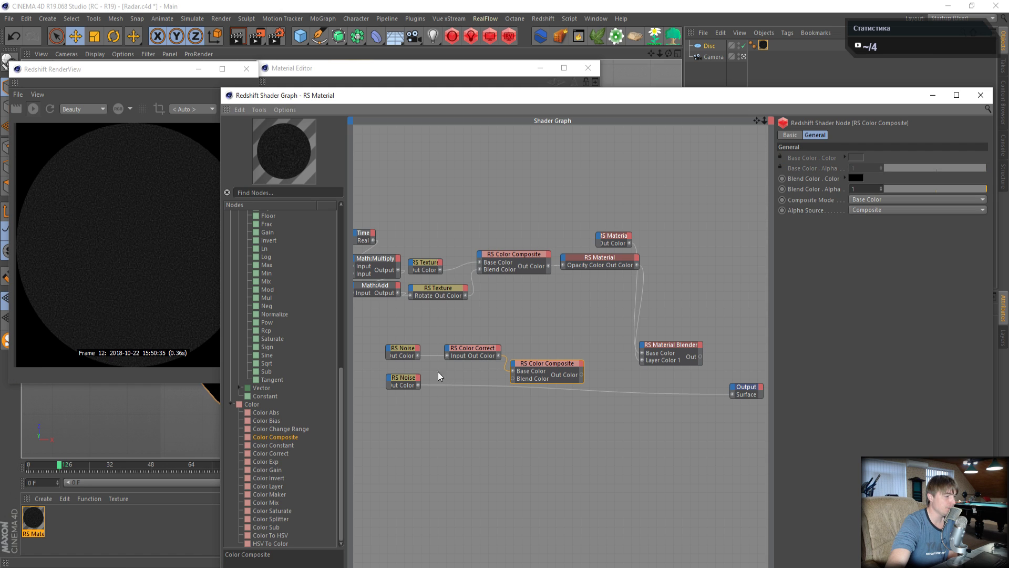
drag(418, 386, 514, 383)
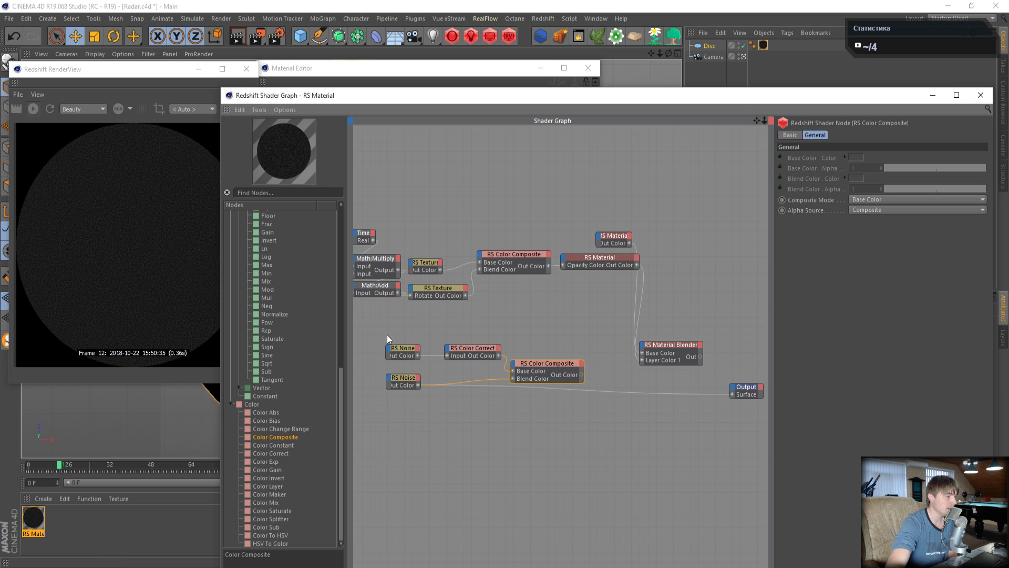
drag(397, 338, 481, 364)
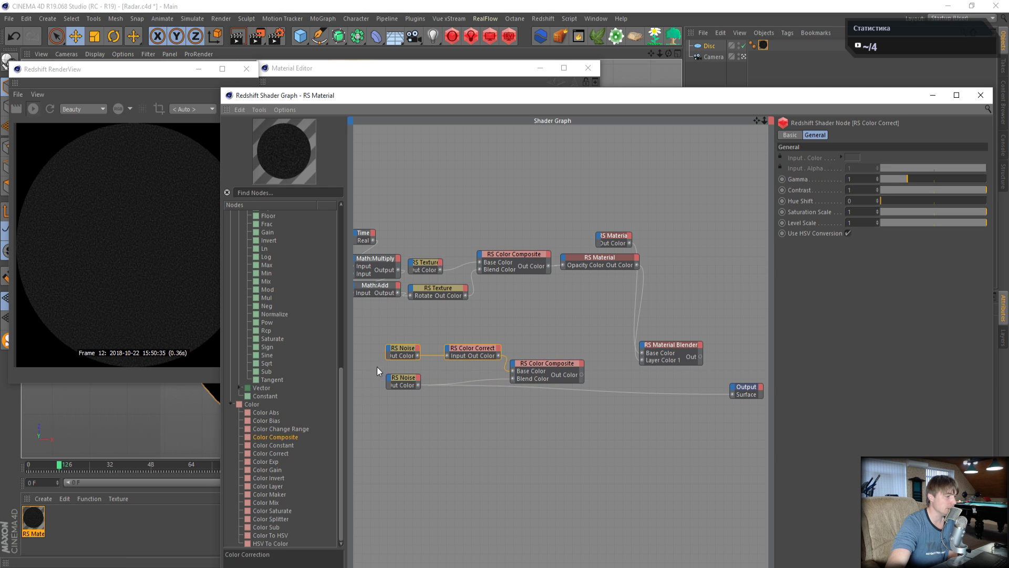
drag(374, 368, 426, 399)
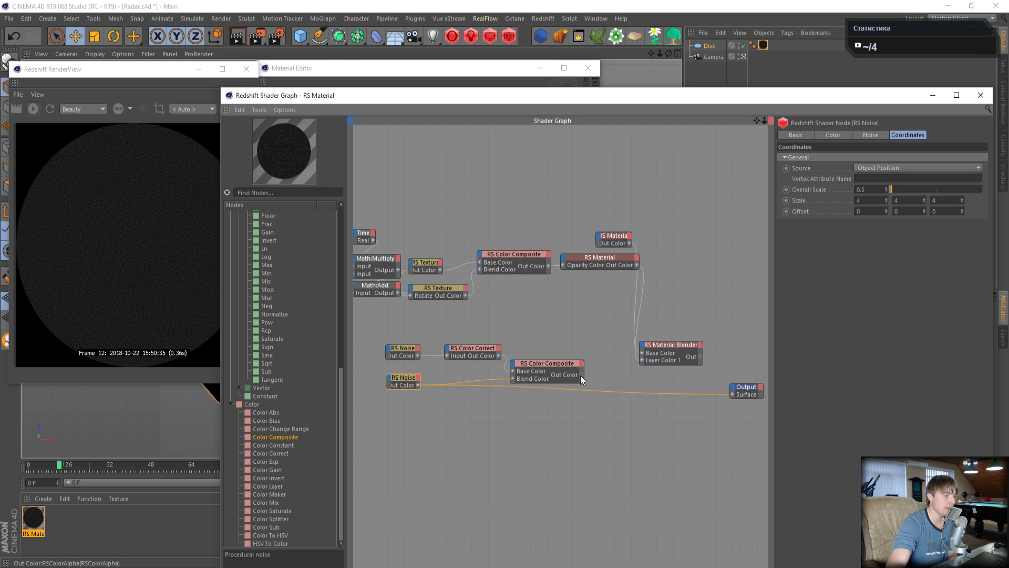
drag(580, 375, 730, 395)
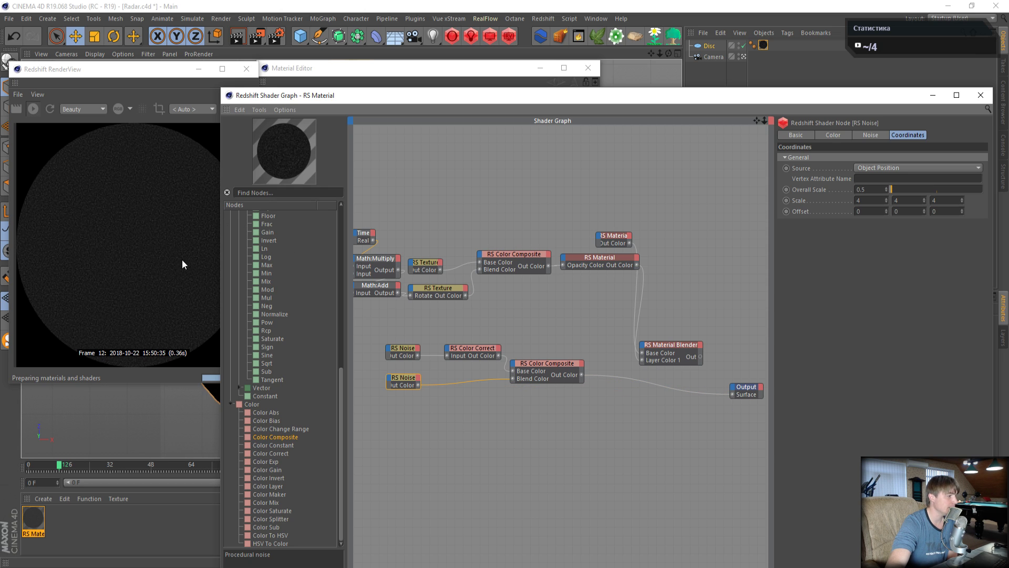
- Set the new RS Color Composite node's Composite Mode to Add
click(542, 363)
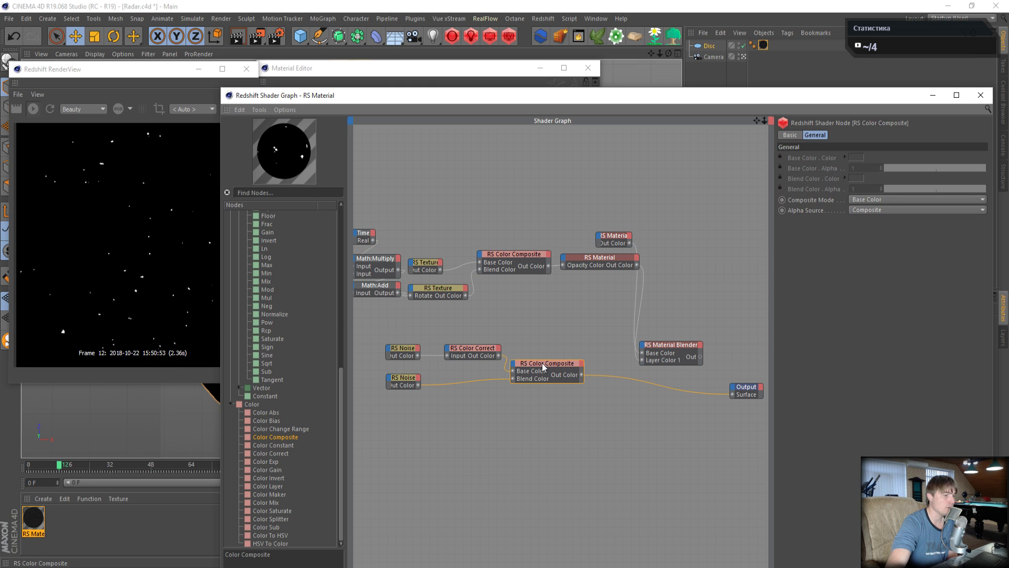
click(870, 202)
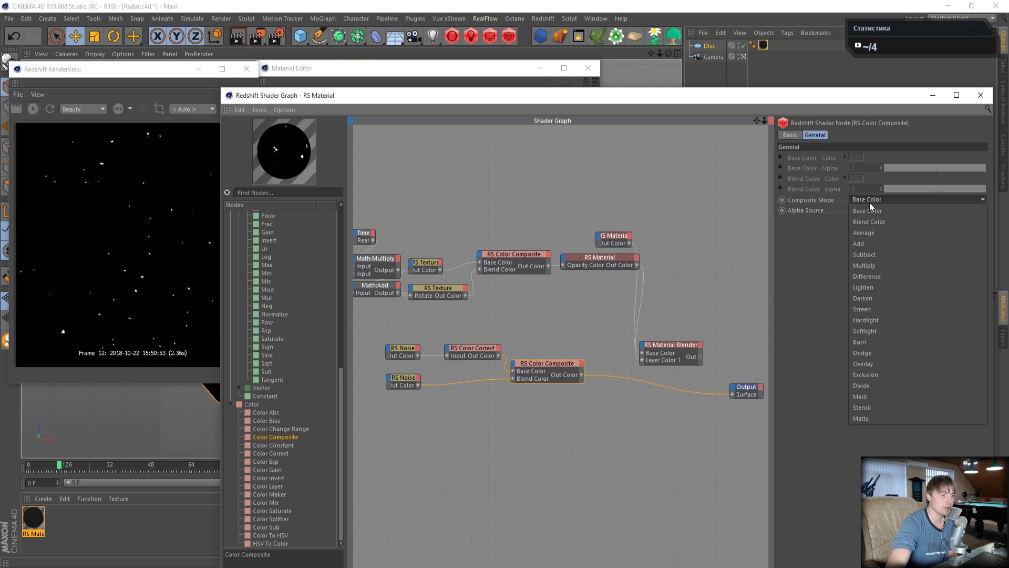
click(863, 245)
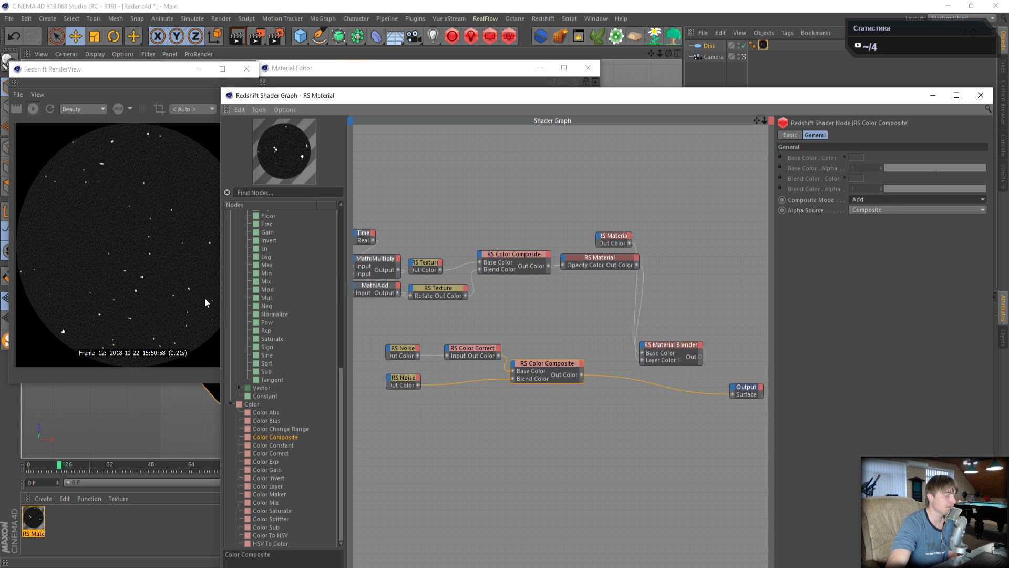
- Compare the coordinate settings of the two RS Noise nodes and examine the first one's fractal and time settings
drag(757, 121, 807, 108)
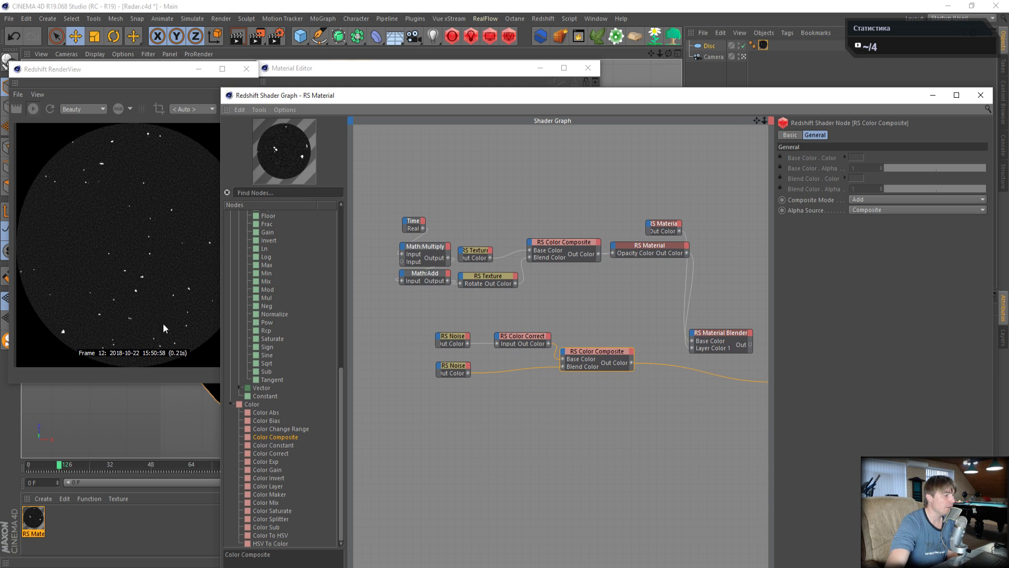
click(449, 345)
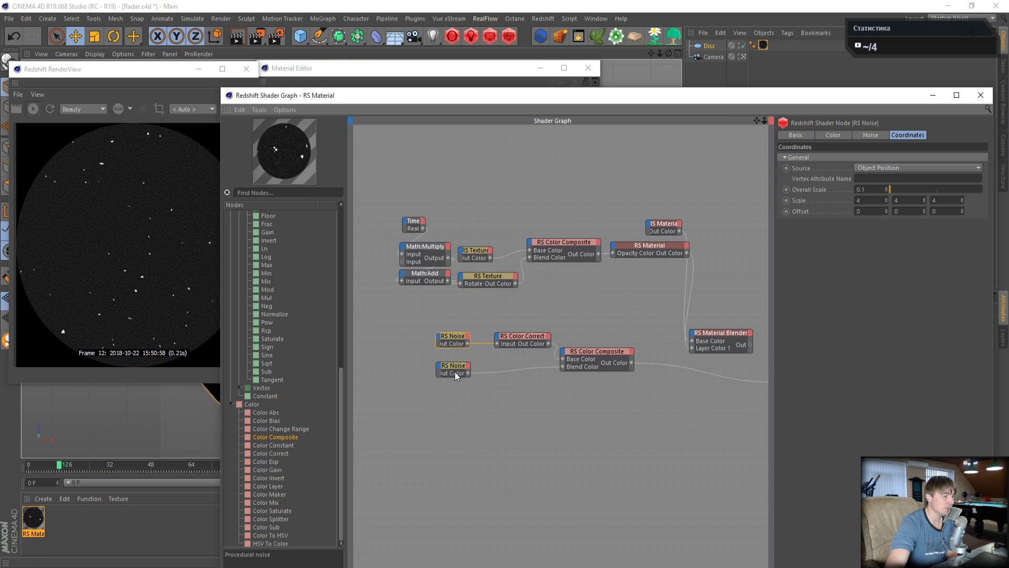
click(455, 370)
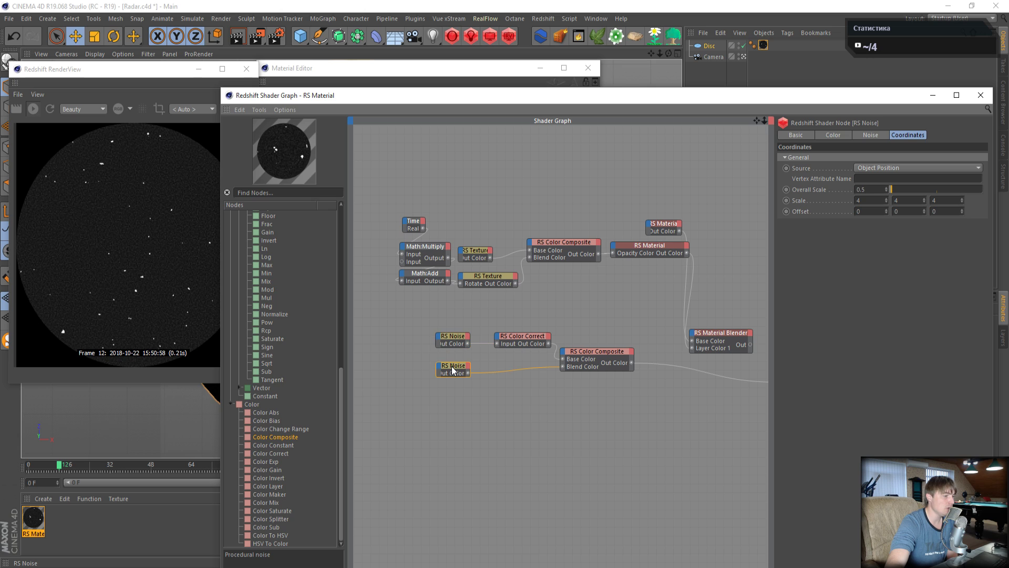
click(455, 337)
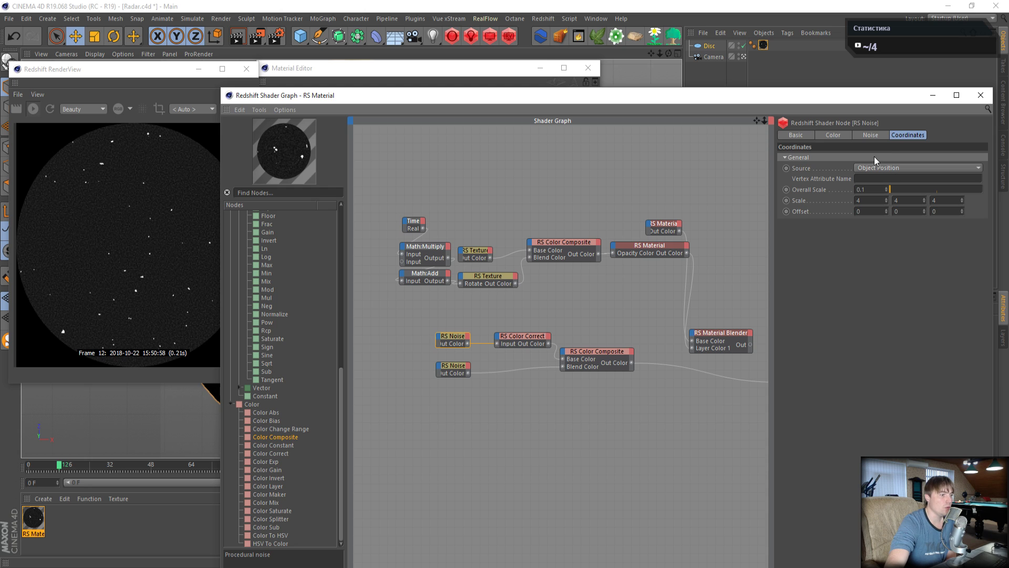
click(870, 136)
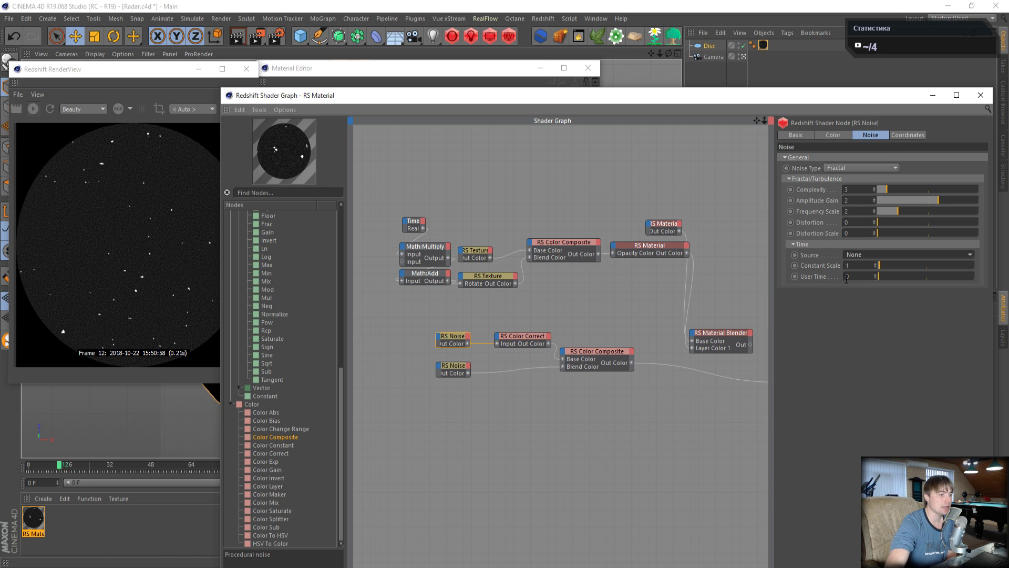
- Test a Y Offset of 47 on the first RS Noise node, and reset it to 0
click(909, 135)
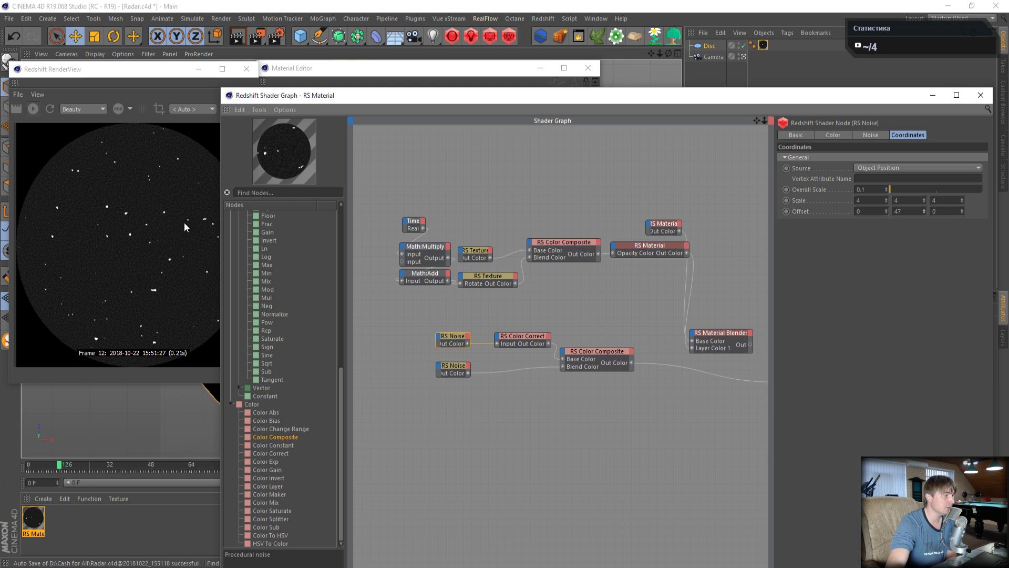
drag(905, 212, 861, 200)
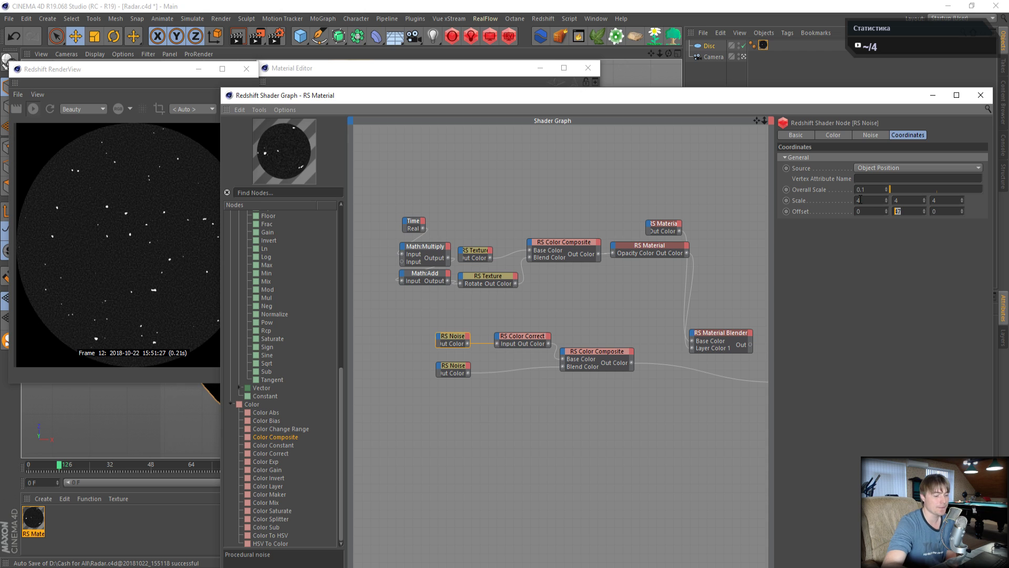
text(0)
key(Return)
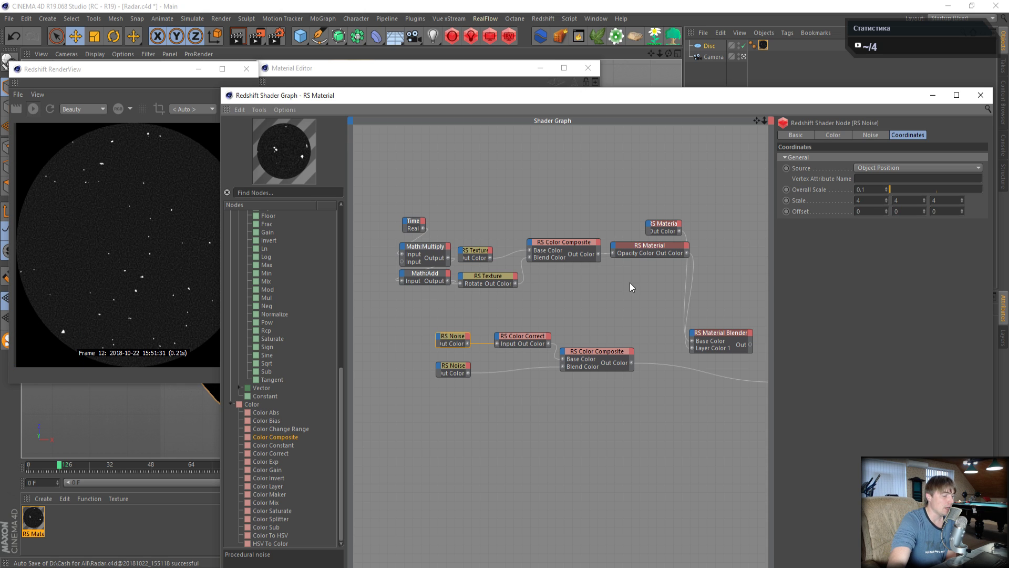
- Rearrange the graph by moving the noise branch below the Material Blender and the Time node closer to Math:Multiply
drag(437, 314, 682, 390)
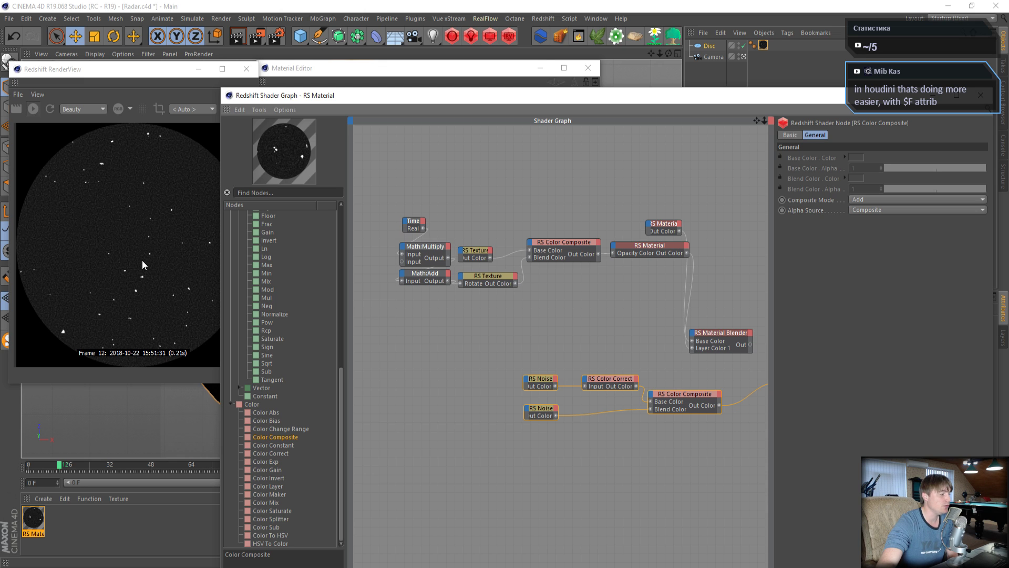
mouse_move(244, 567)
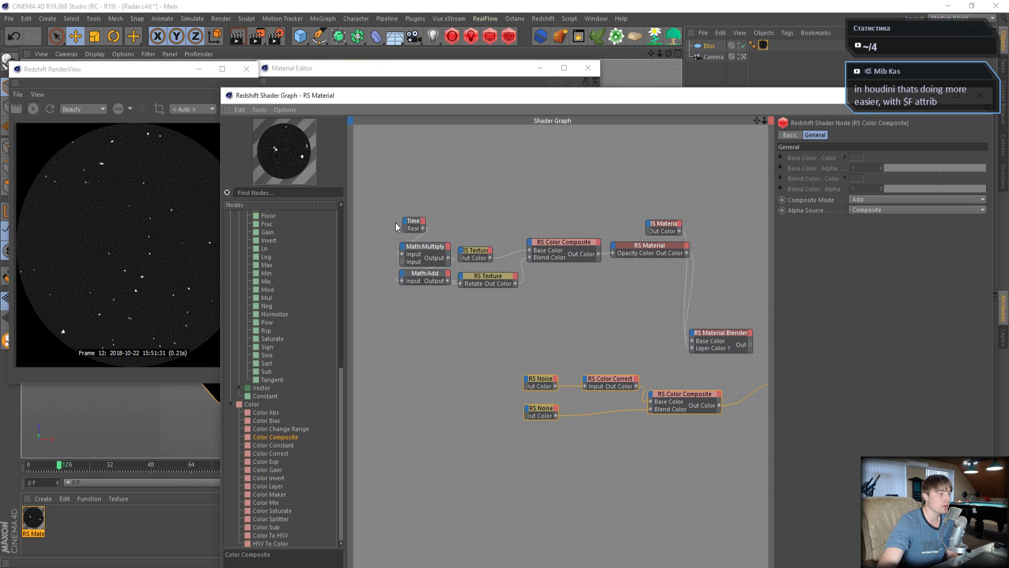
drag(416, 224, 413, 229)
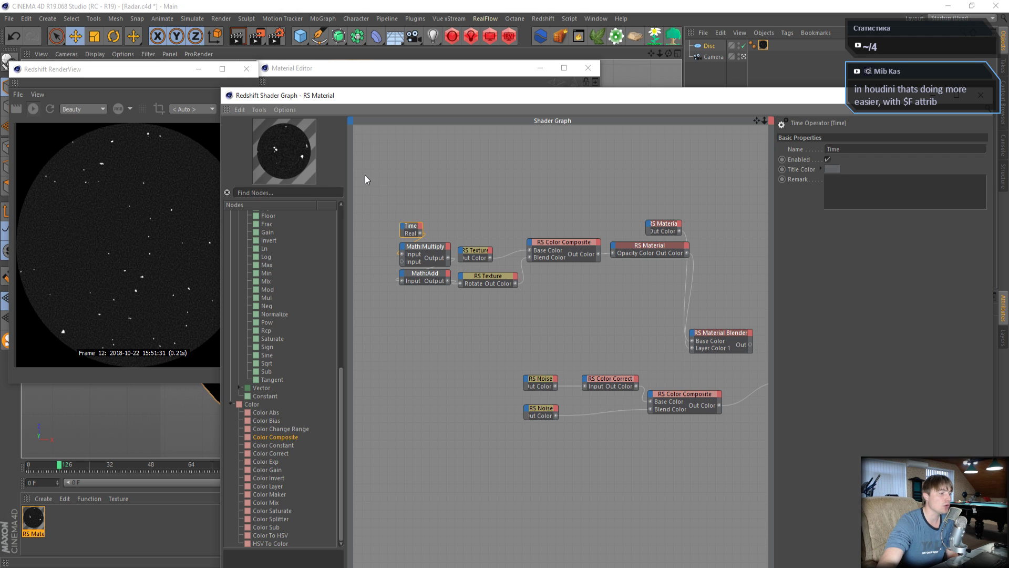
drag(365, 175, 677, 304)
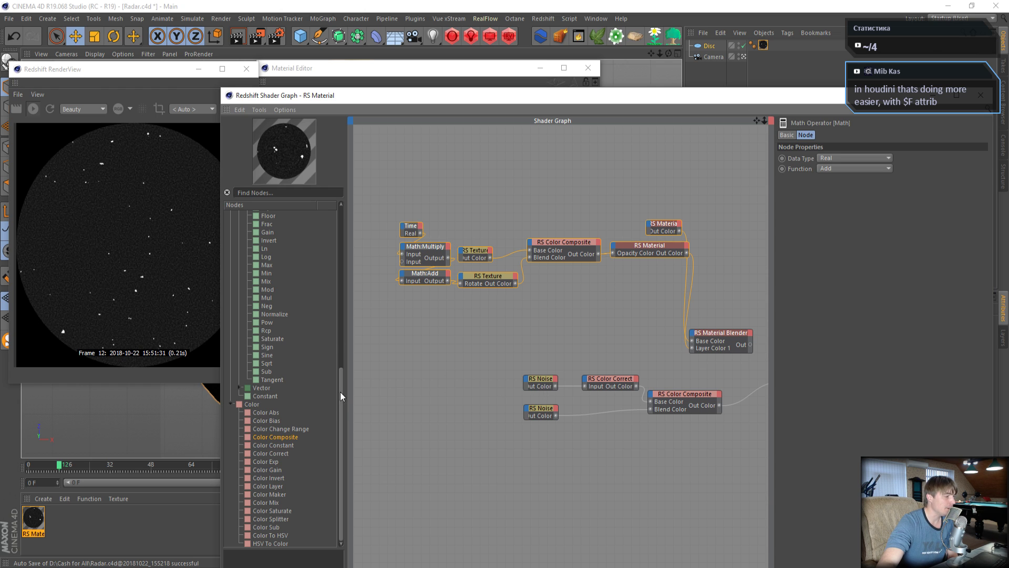
- Add a second Time node above the noise branch and give it a Real output in place of its default Time output
right_click(392, 327)
mouse_move(410, 334)
mouse_move(489, 334)
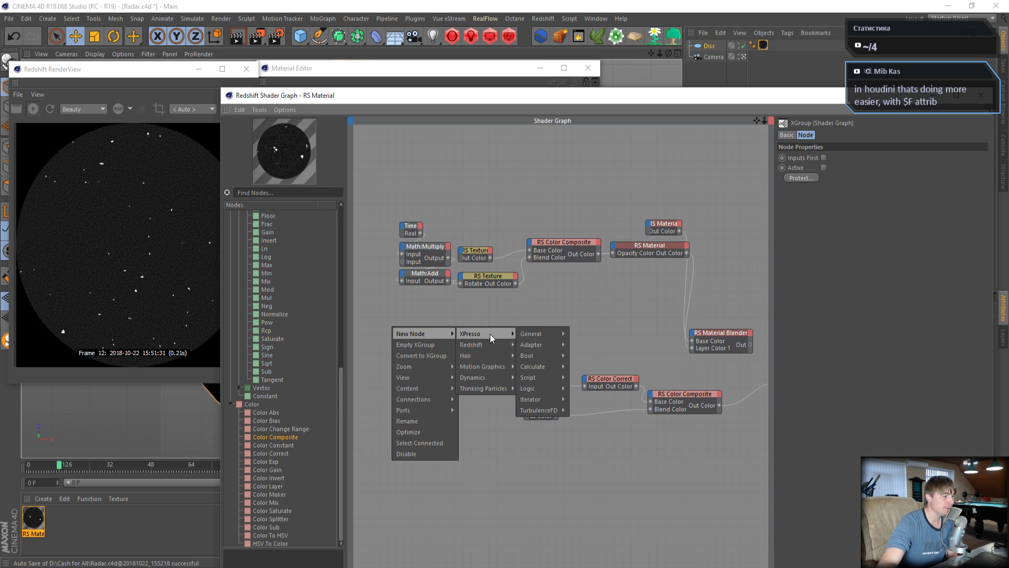
mouse_move(544, 332)
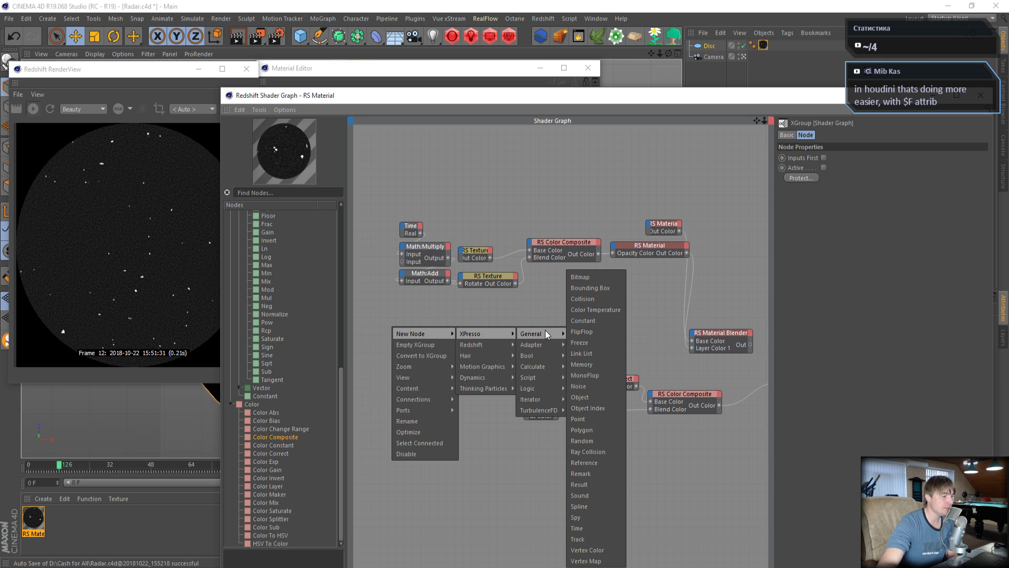
click(601, 527)
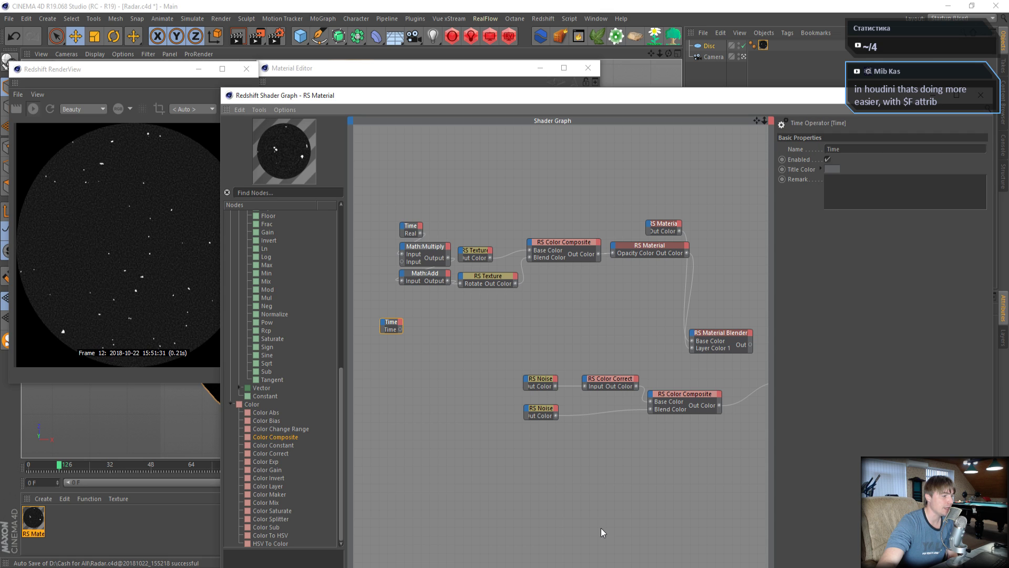
click(401, 323)
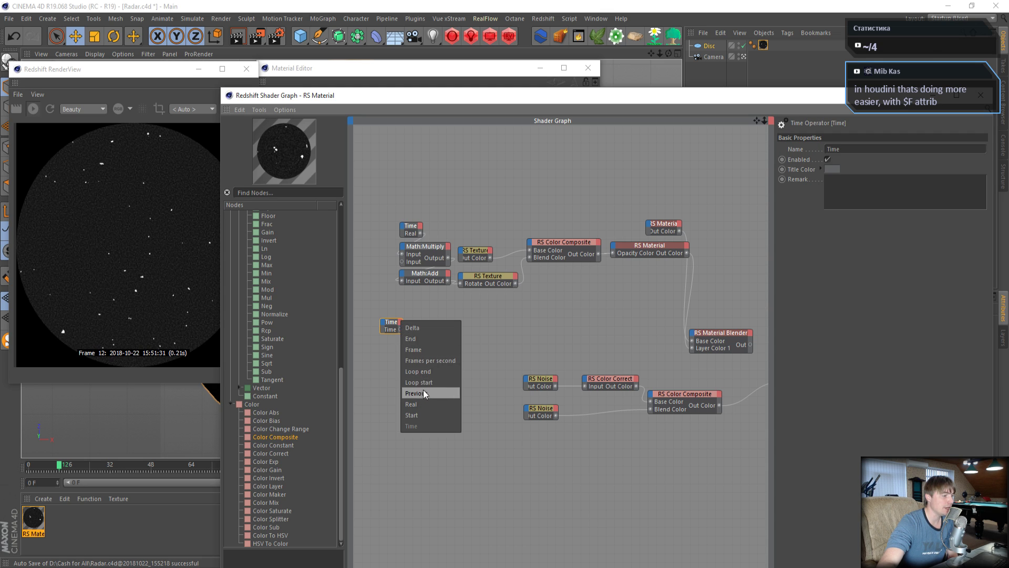
click(425, 404)
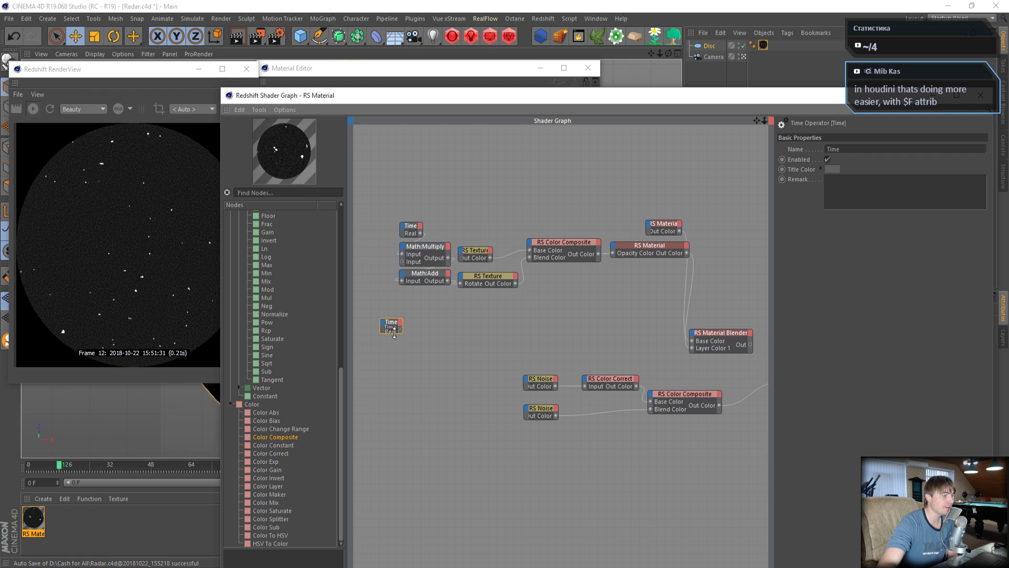
drag(397, 333, 399, 382)
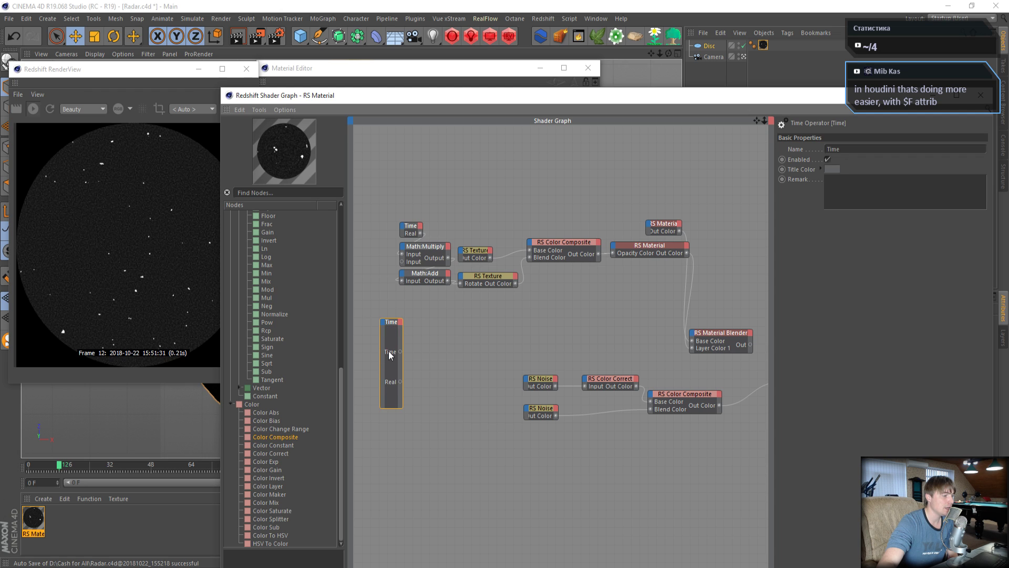
right_click(389, 351)
click(405, 390)
drag(393, 408, 385, 340)
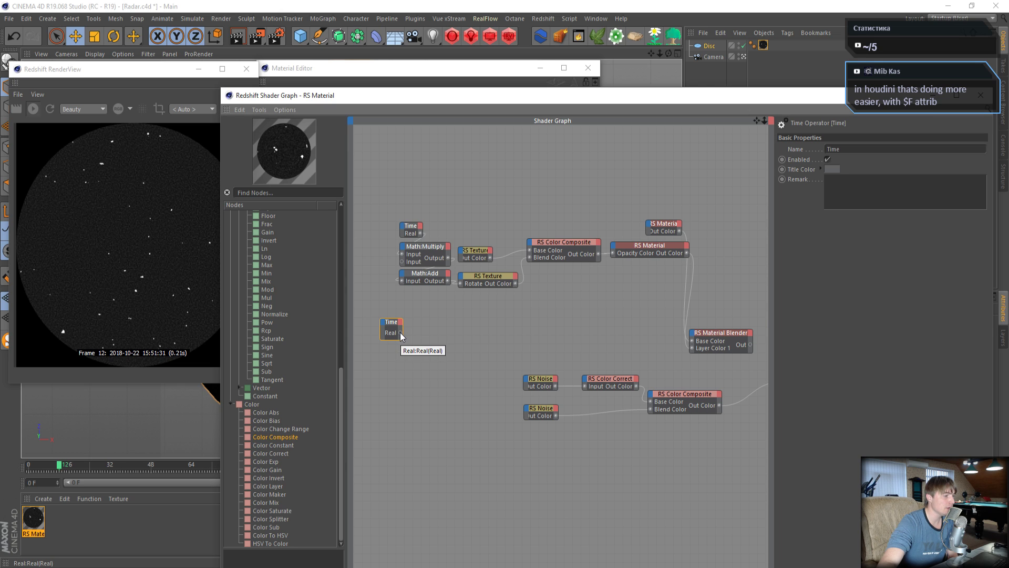
- Connect the new Time node's Real output to the first RS Noise's Coord Offset, and move that noise clear of the RS Color Correct
drag(399, 332, 526, 380)
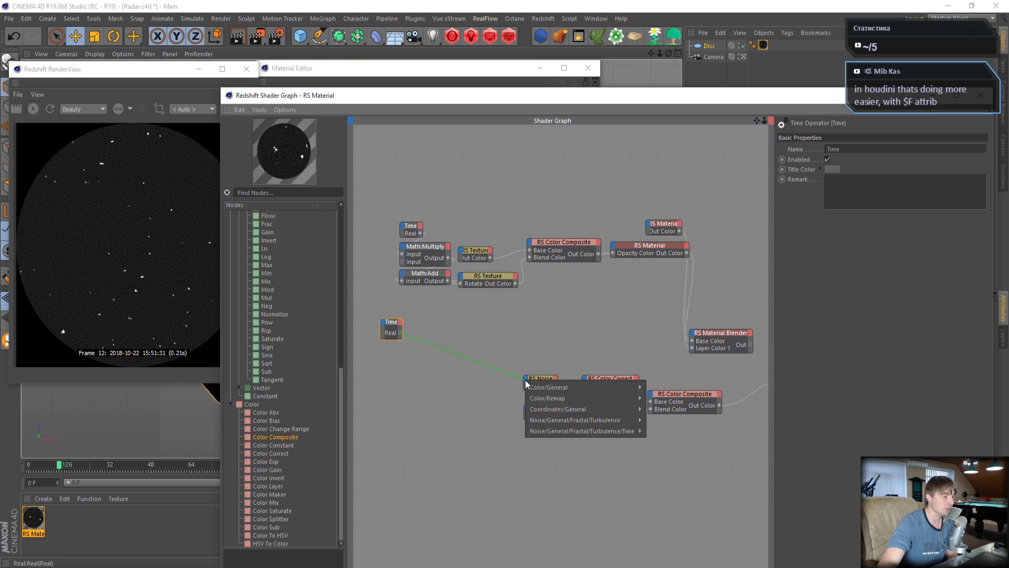
mouse_move(550, 409)
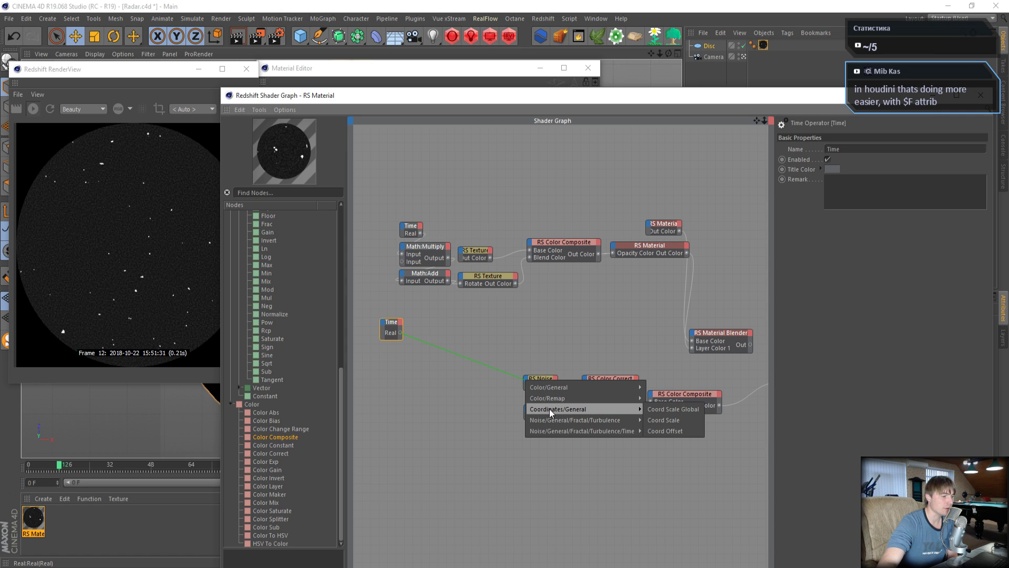
click(686, 431)
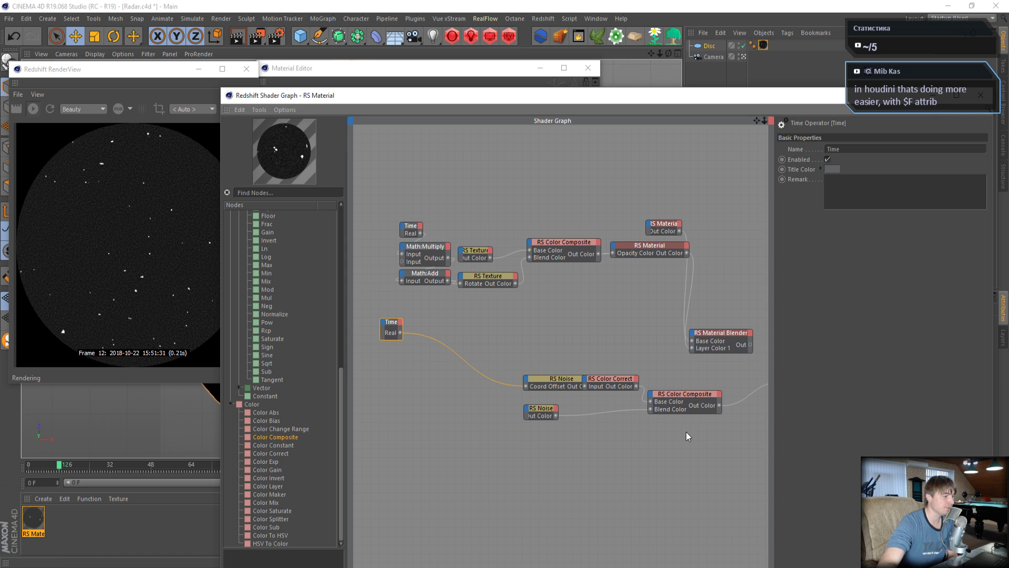
drag(561, 378, 516, 375)
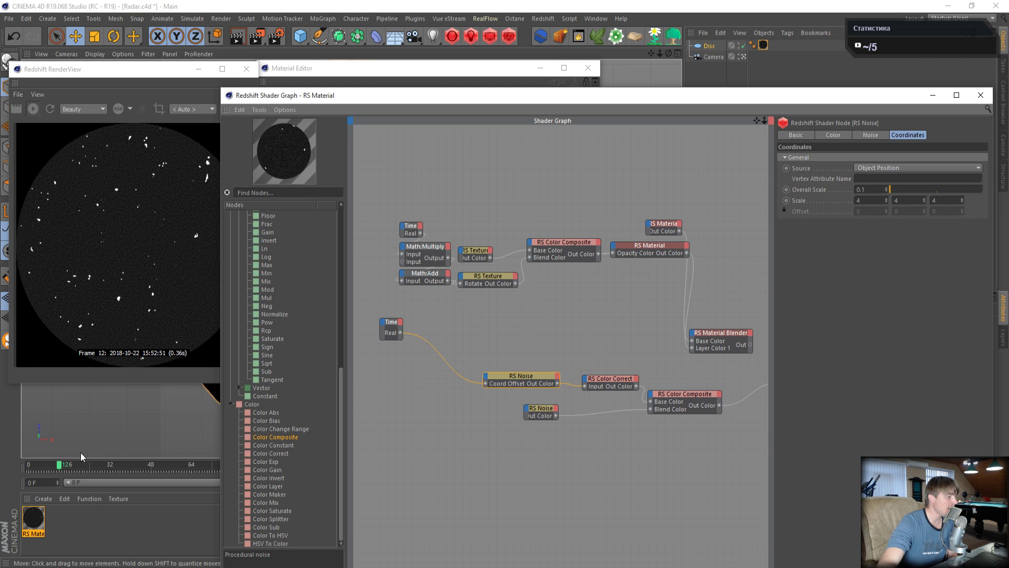
- Advance the timeline to frame 13 and refresh the render to check how the speckles change
drag(863, 96, 868, 35)
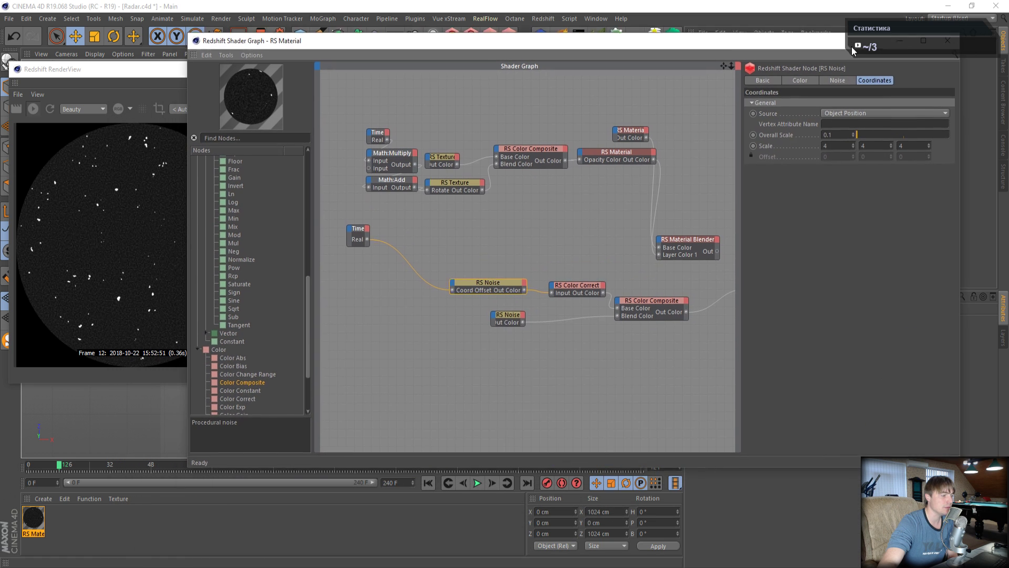
click(492, 484)
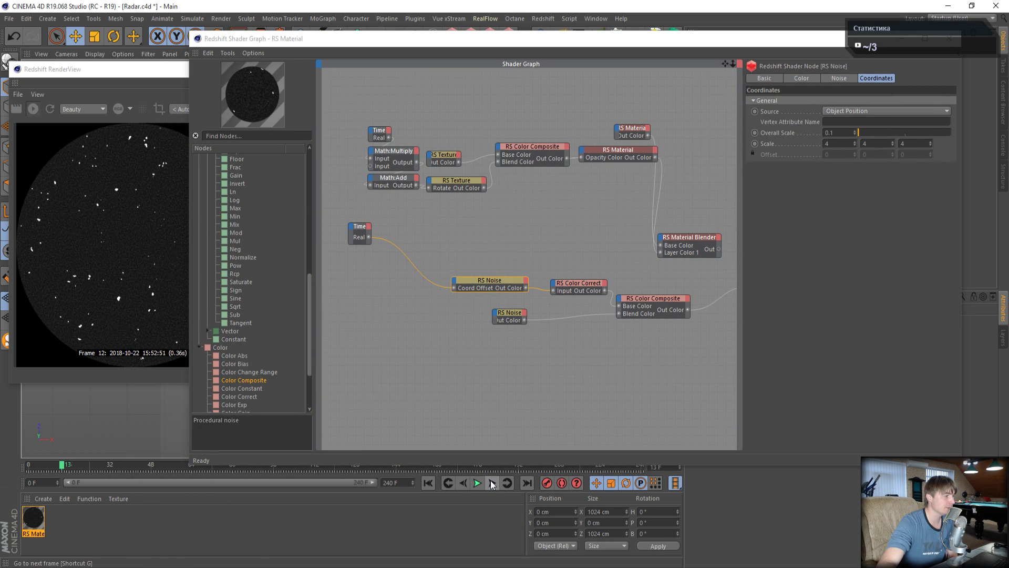
click(53, 105)
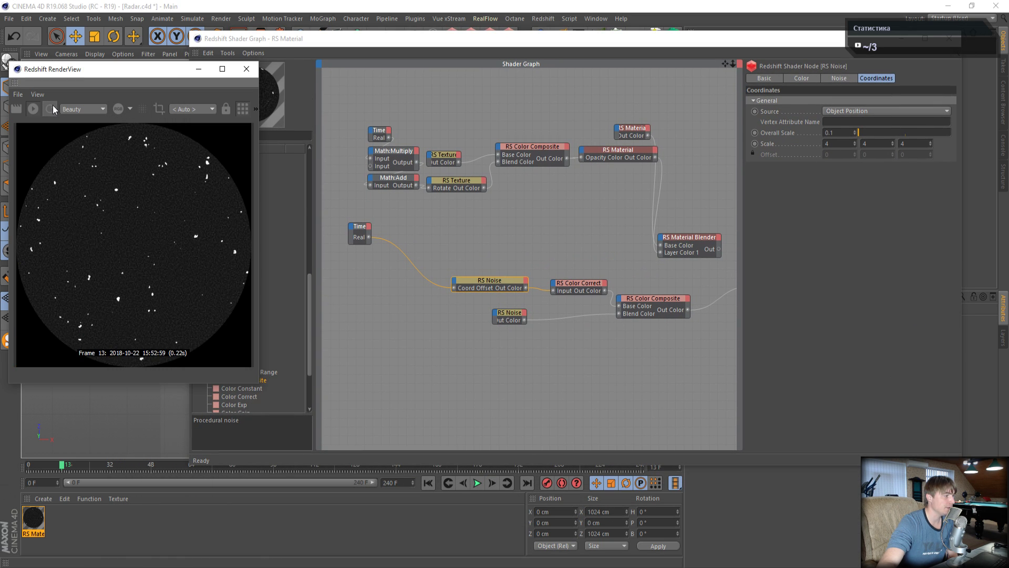
drag(276, 44, 283, 95)
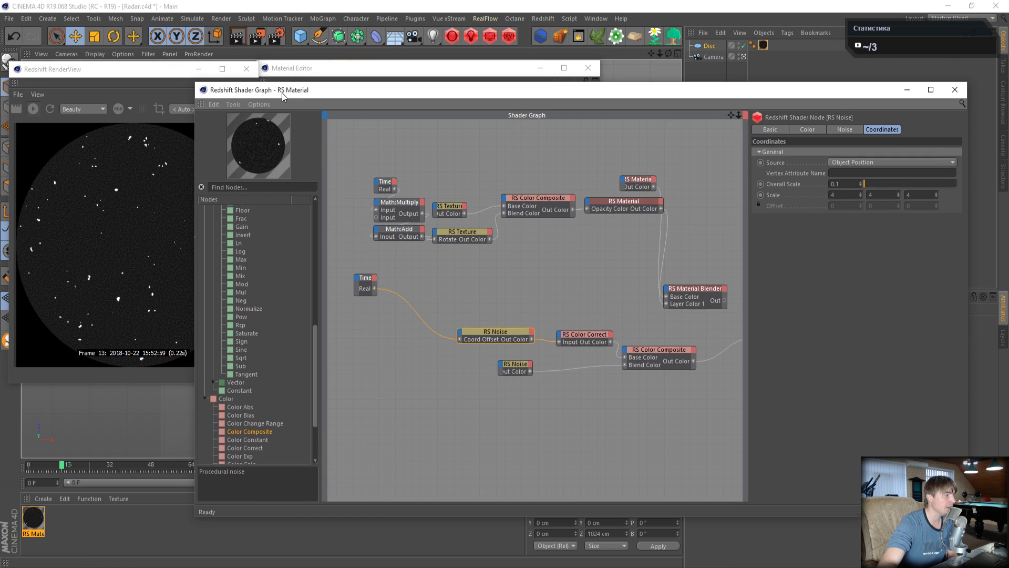
- Render the animation to the Picture Viewer to review the speckle motion, and close the viewer
click(256, 36)
click(550, 331)
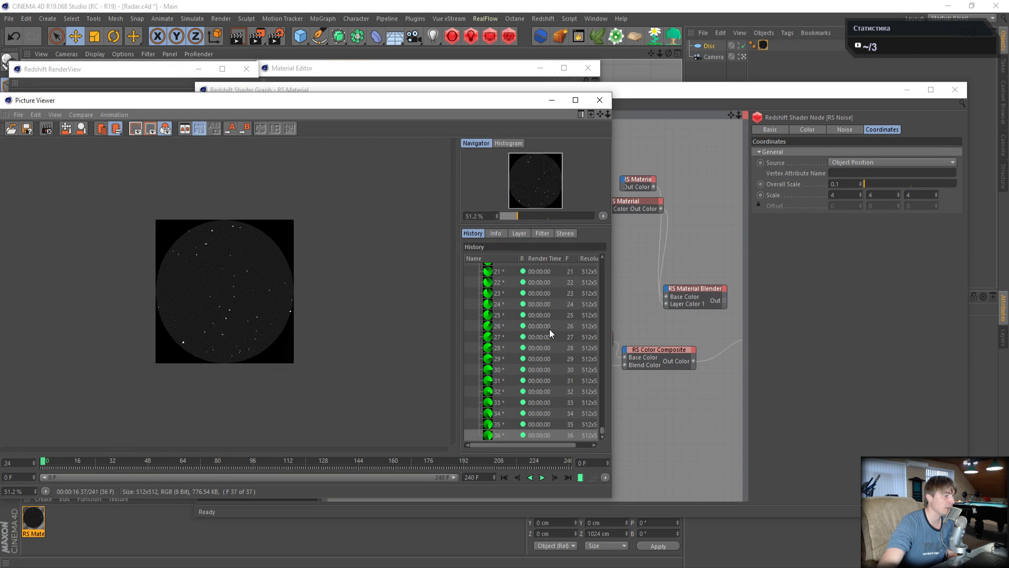
scroll(251, 315, up, 4)
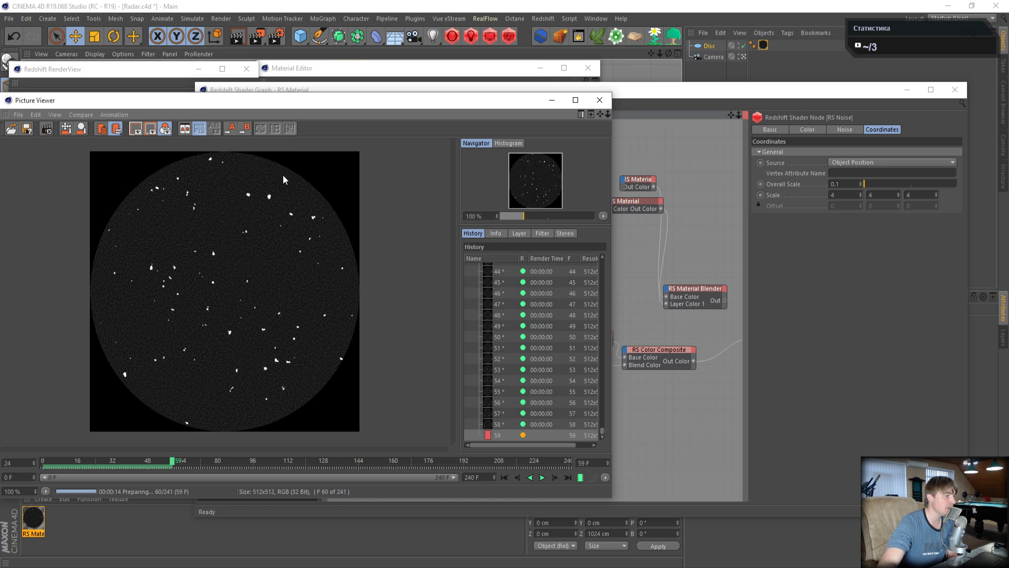
click(600, 99)
click(524, 334)
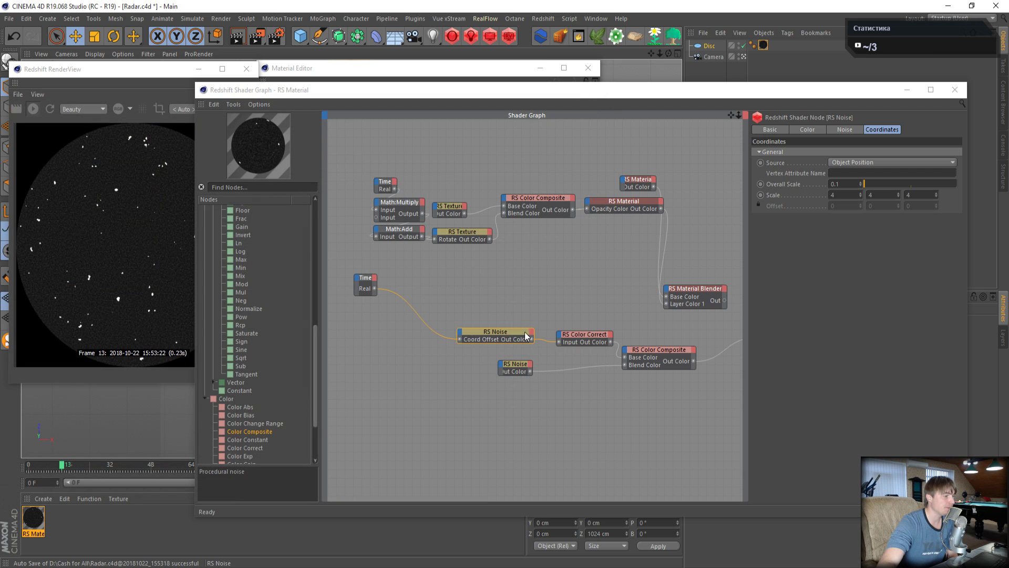
- Add an XPresso Absolute node below the second Time node, and shift that Time node slightly aside
right_click(396, 264)
mouse_move(453, 269)
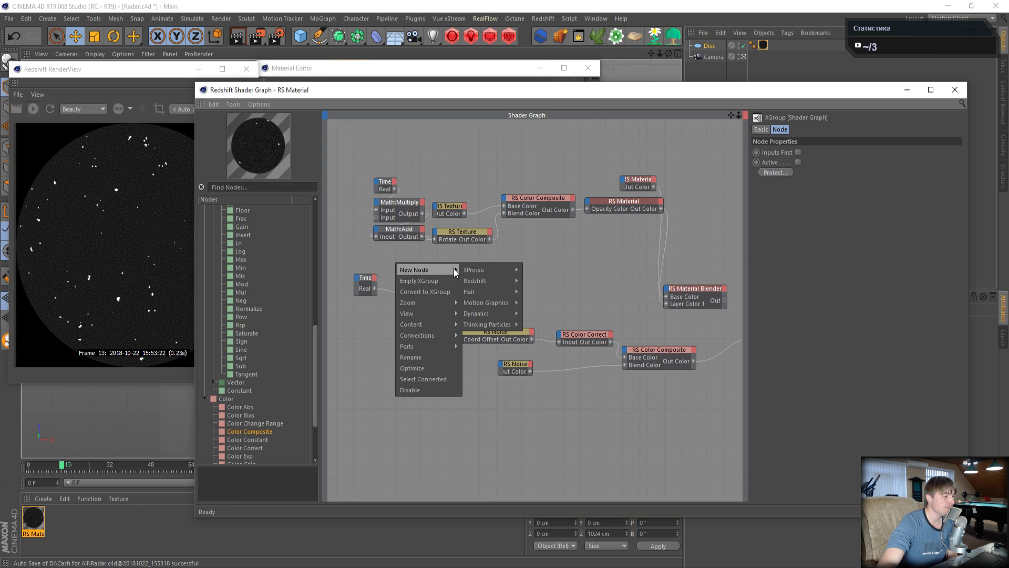
mouse_move(544, 303)
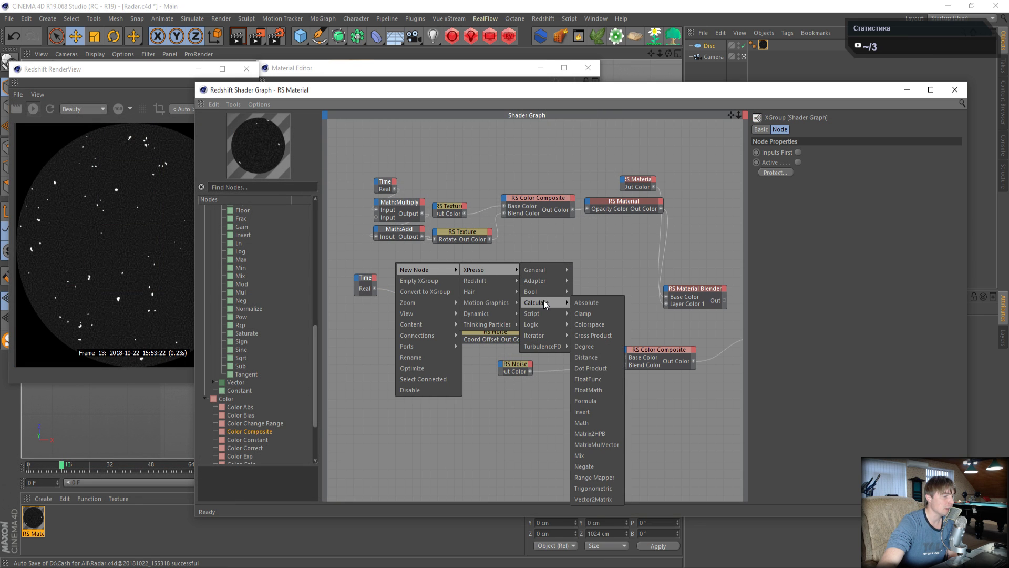
click(583, 302)
drag(398, 263, 392, 373)
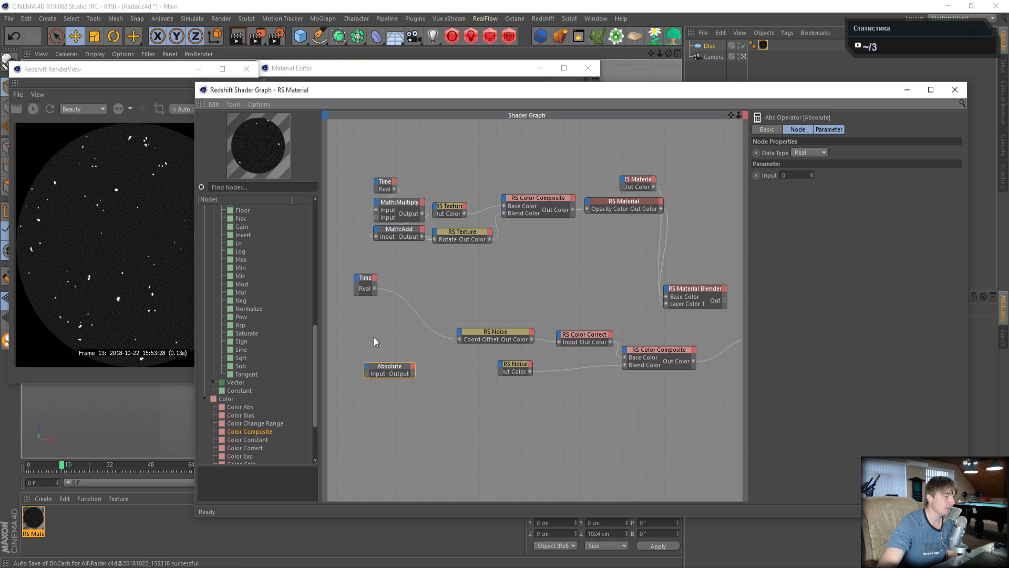
drag(366, 279, 350, 285)
- Add a Result node above the second Time node, duplicate it, and place the copy apart from the original
right_click(390, 265)
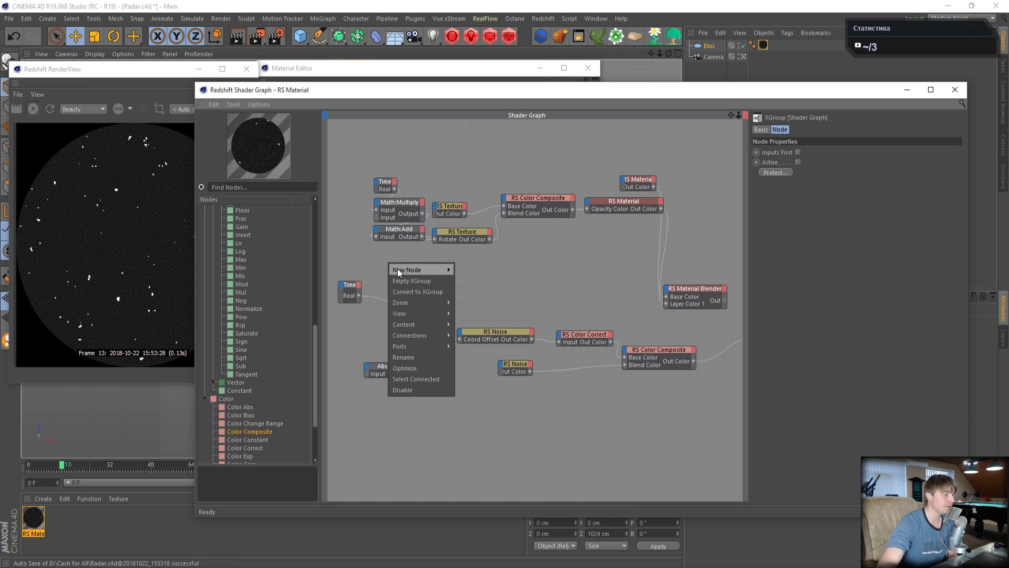
mouse_move(400, 270)
mouse_move(472, 268)
mouse_move(542, 271)
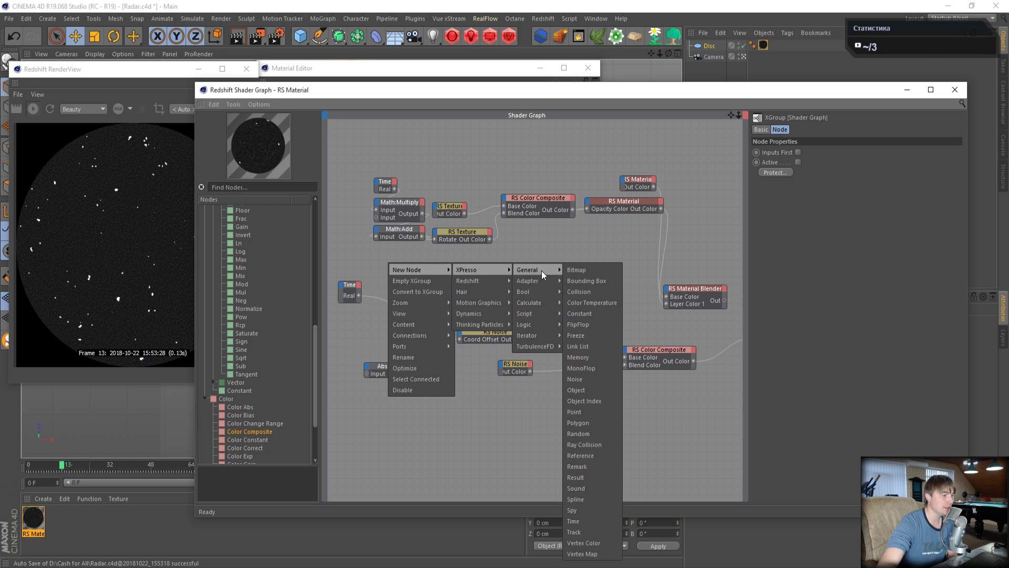
click(589, 477)
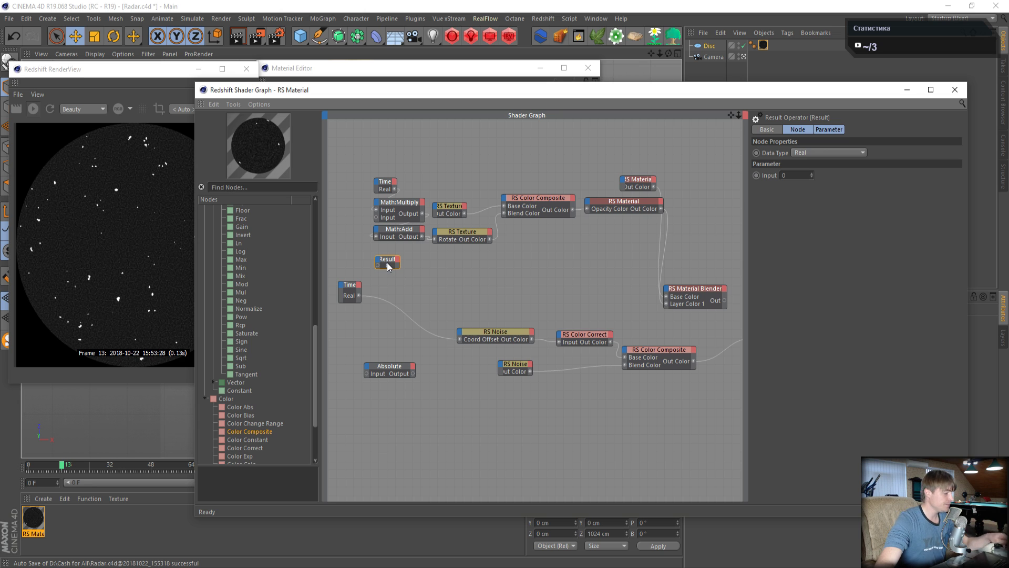
key(ctrl+c)
key(ctrl+v)
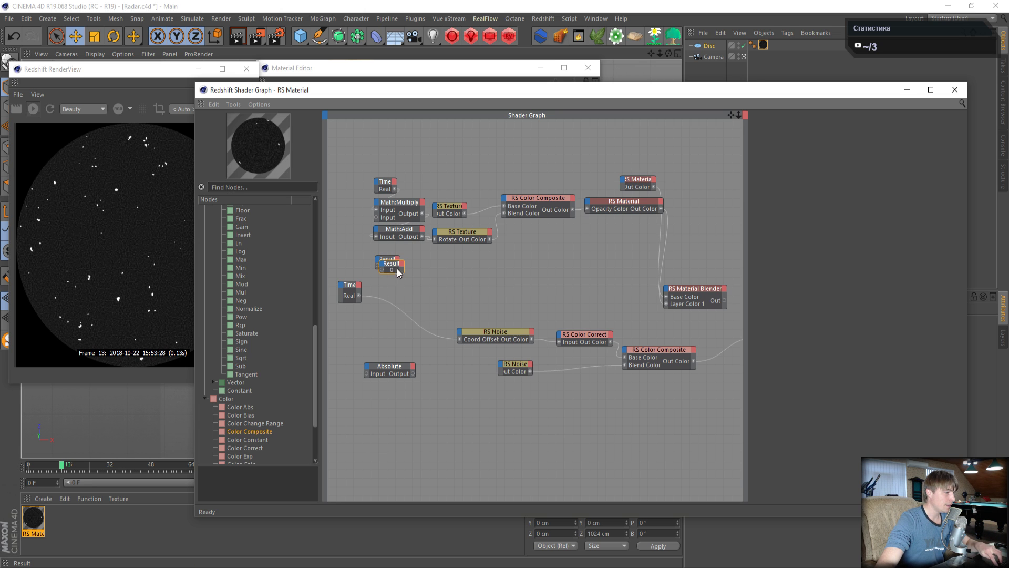
drag(398, 272, 421, 312)
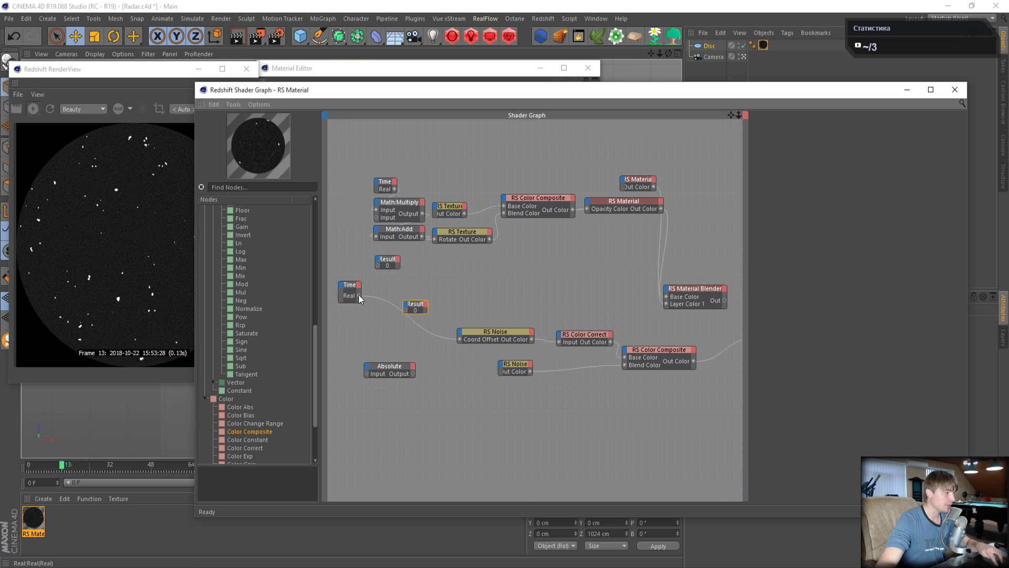
- Connect the second Time node's Real output to the Absolute node and one Result node, and the Absolute output to the other Result node
drag(359, 295, 367, 374)
drag(359, 296, 378, 267)
drag(414, 374, 440, 279)
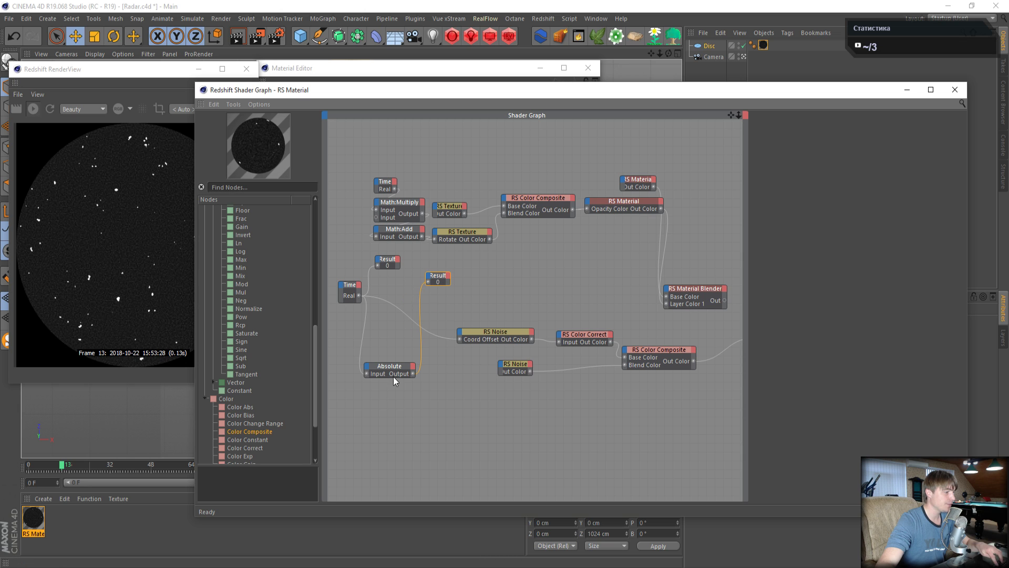
- Set the Absolute node's Data Type to Integer and enlarge both Result nodes so their values are readable
click(387, 364)
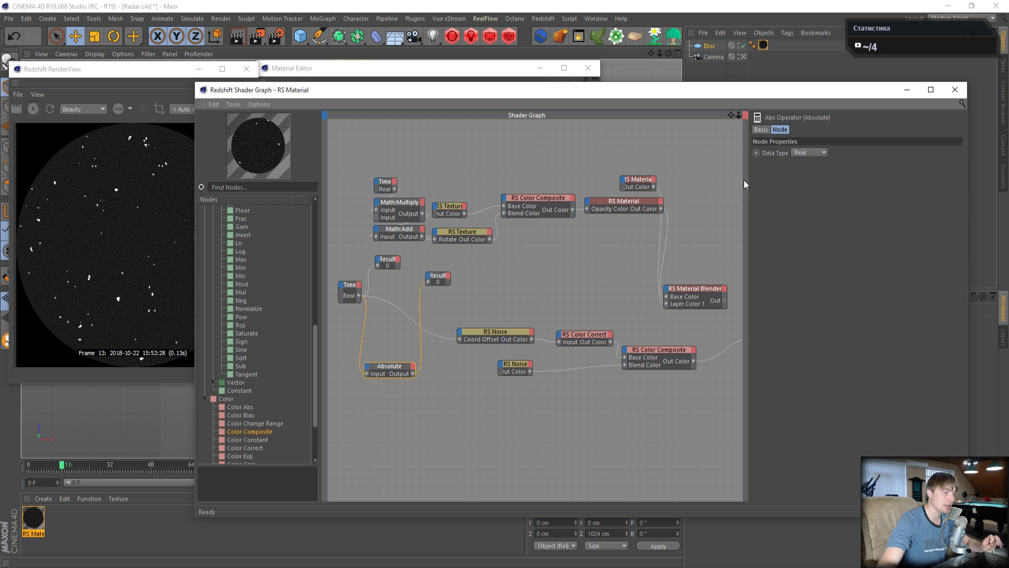
click(815, 153)
click(818, 165)
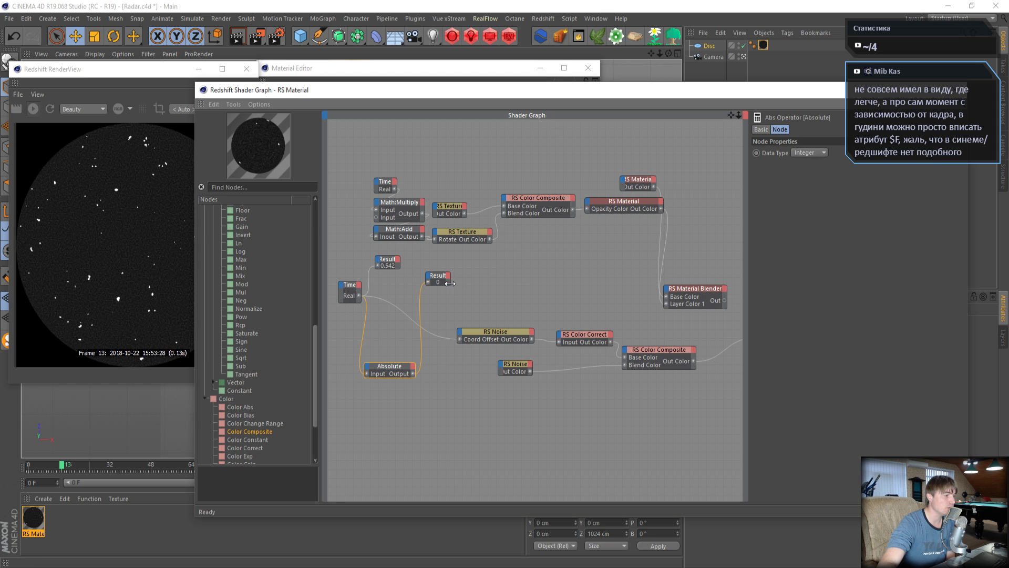
drag(450, 281, 481, 313)
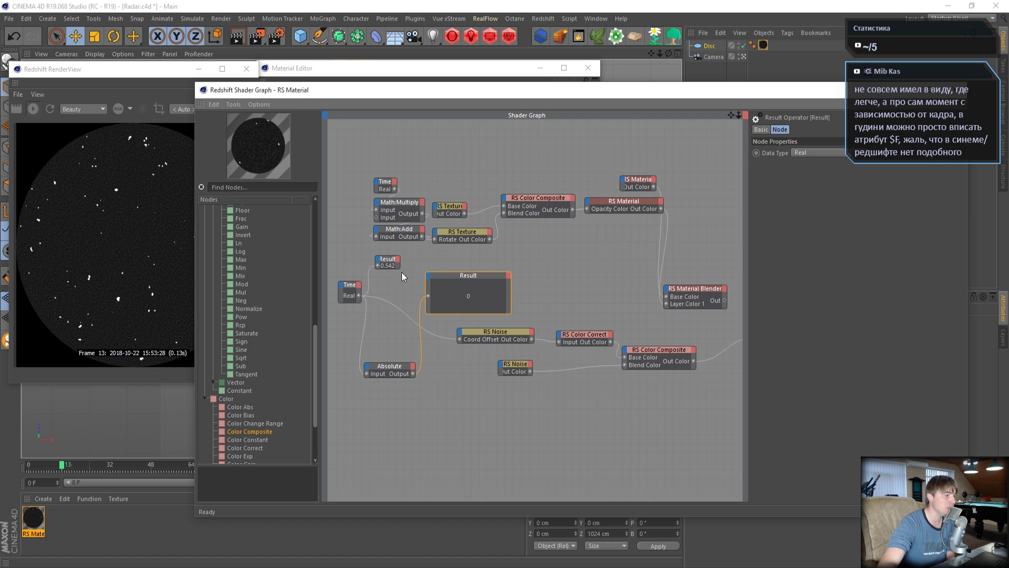
drag(400, 266, 491, 266)
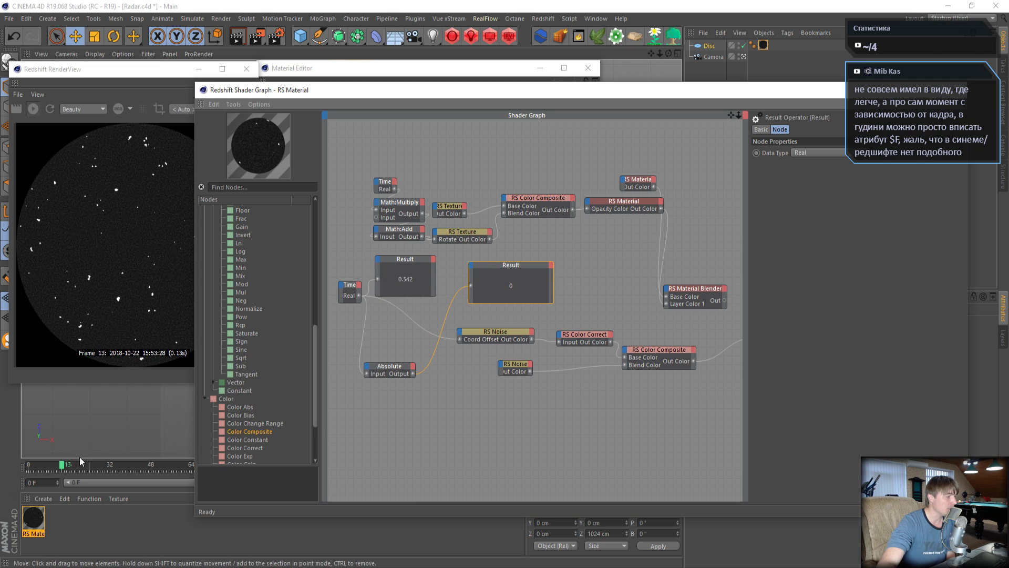
- Scrub the timeline forward to frame 55 and compare the values of the two Result nodes
drag(63, 465, 84, 469)
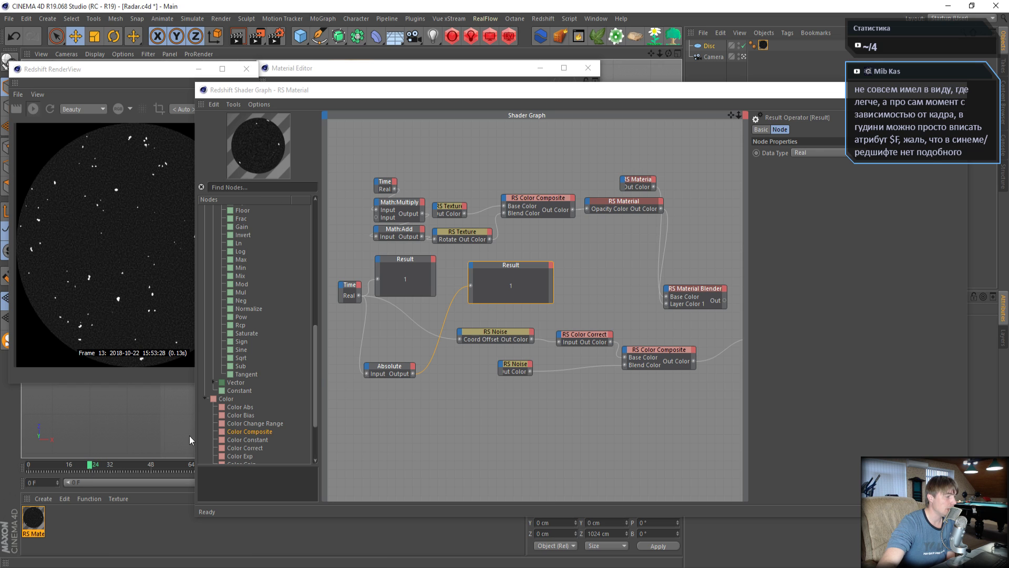
drag(91, 468, 115, 468)
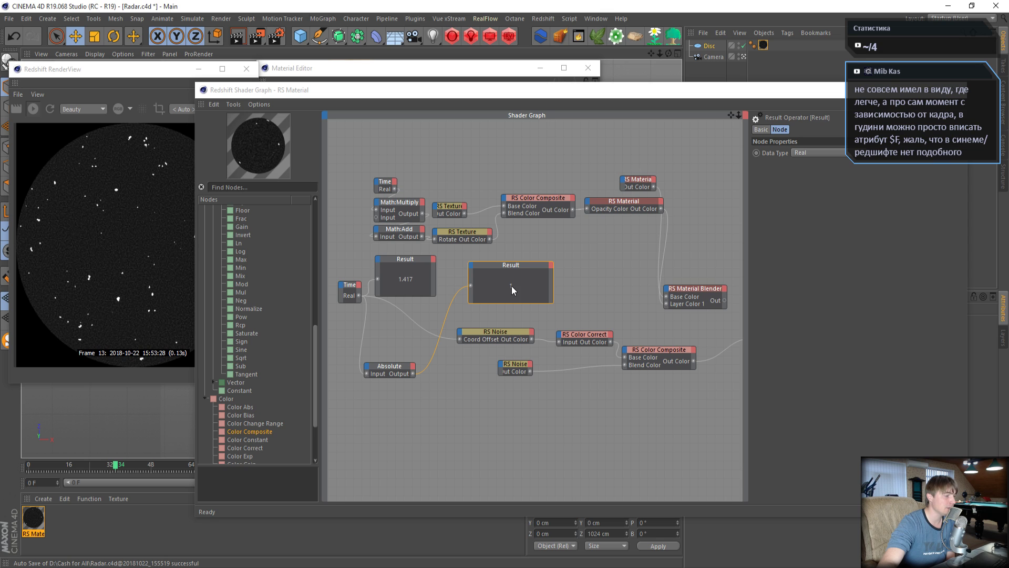
drag(122, 469, 166, 471)
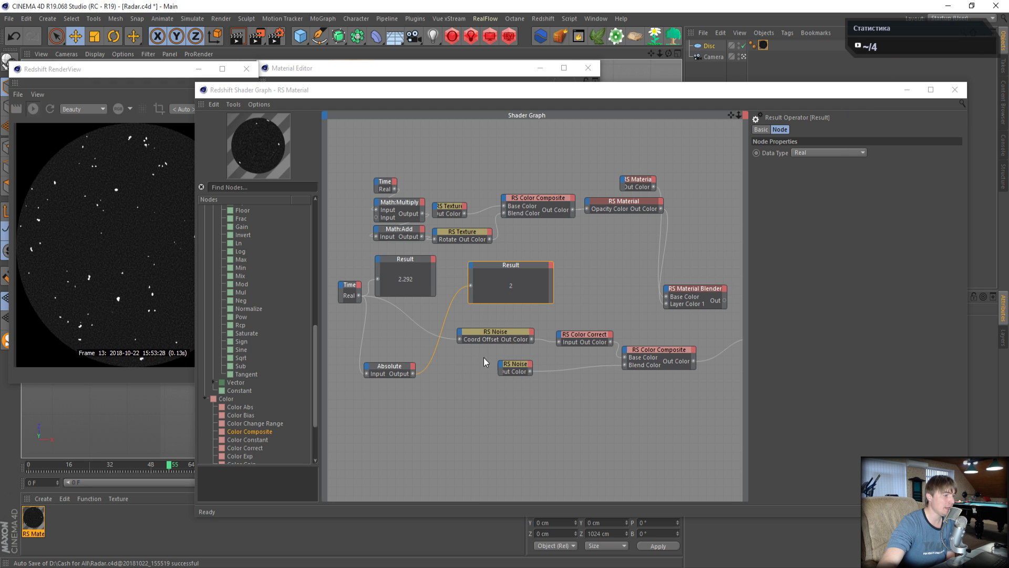
- Connect the Absolute node's output to the first RS Noise's Coord Offset, replacing the direct Time connection
drag(413, 374, 459, 339)
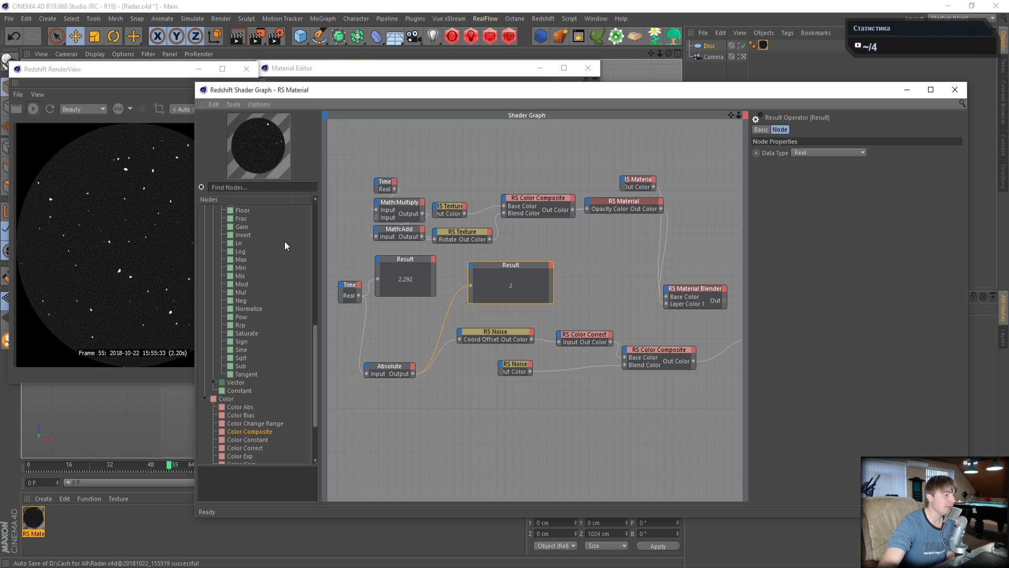
- Render the animation to the Picture Viewer without saving to check the speckle jumps driven by the Absolute node, and stop the render
click(258, 37)
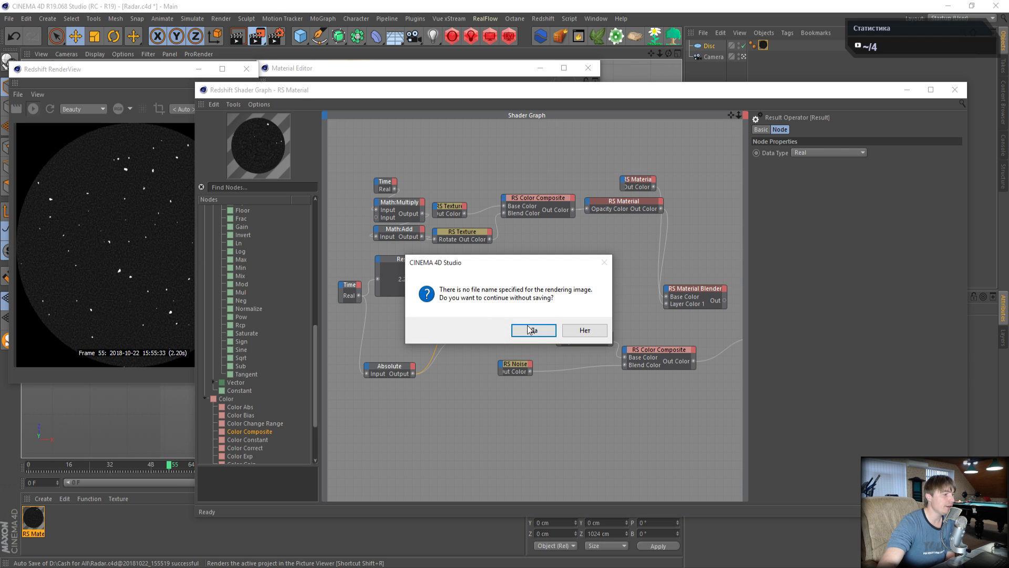
click(532, 330)
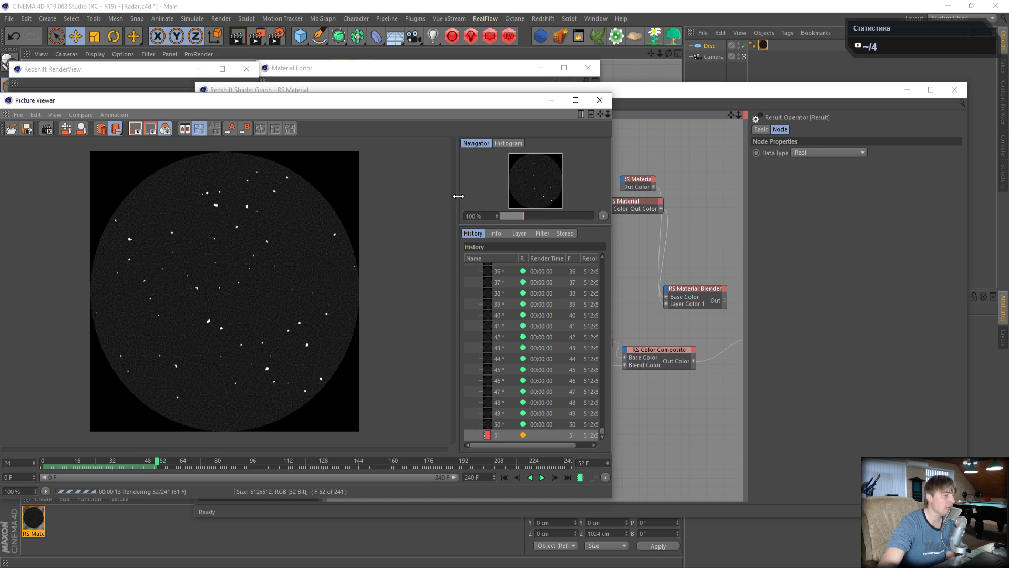
click(600, 100)
click(519, 330)
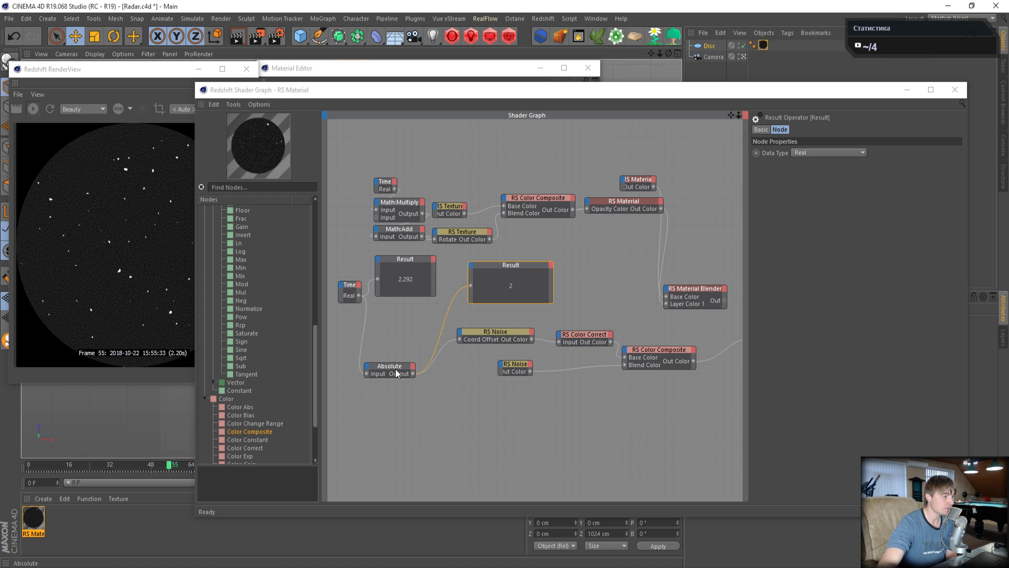
- Shift the Absolute node aside and add an XPresso Math node near the second Time node
drag(392, 366, 418, 365)
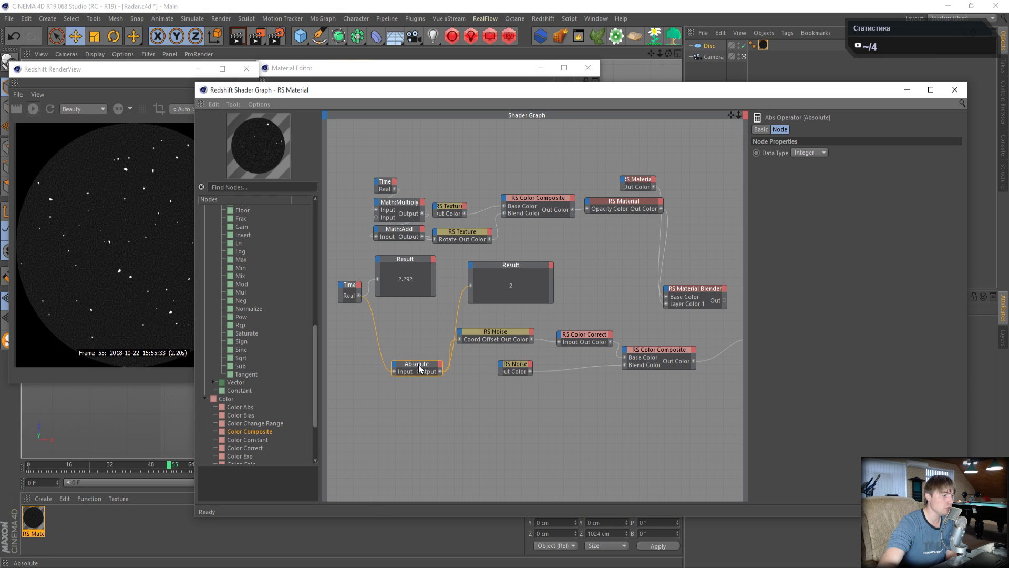
right_click(346, 340)
mouse_move(355, 347)
mouse_move(422, 342)
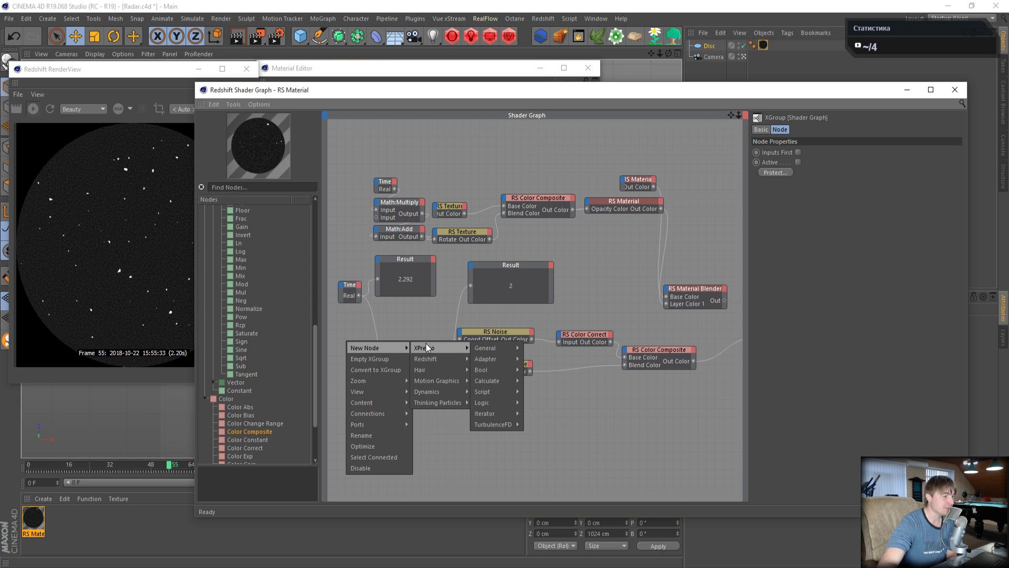
mouse_move(494, 385)
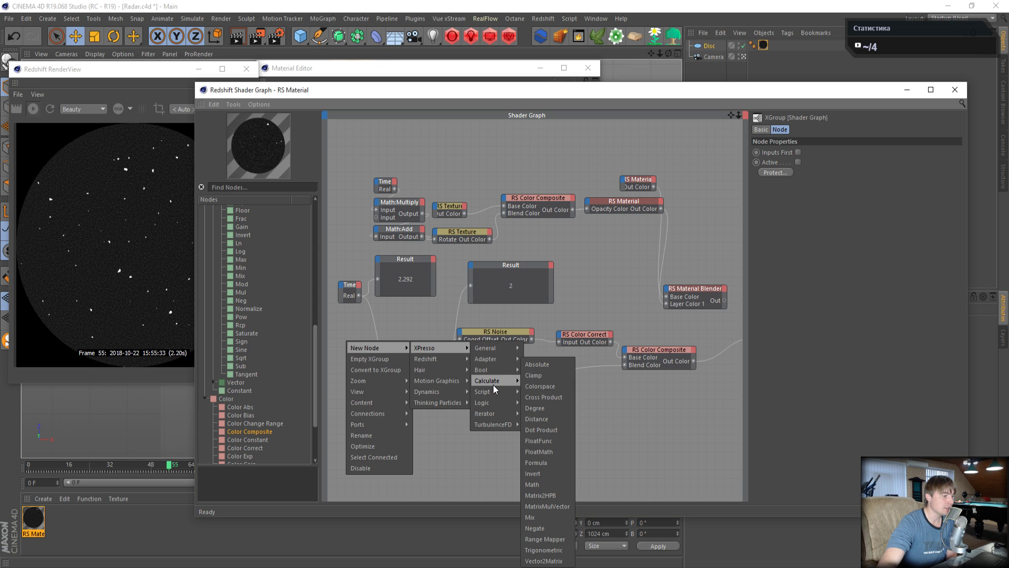
click(528, 487)
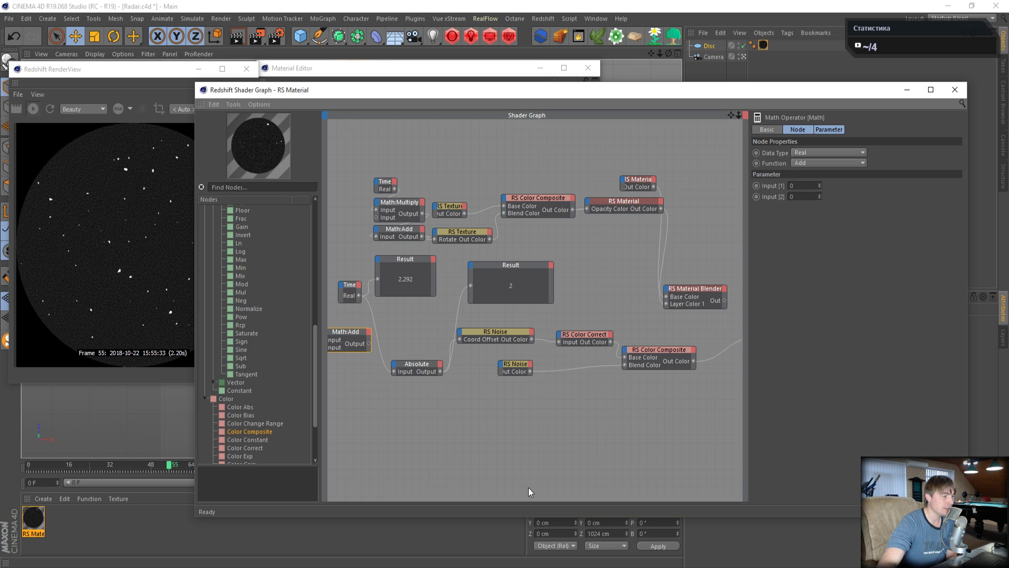
- Set the Math node to Divide with Input [2] at 2, and wire it between the second Time node and the Absolute node
click(809, 163)
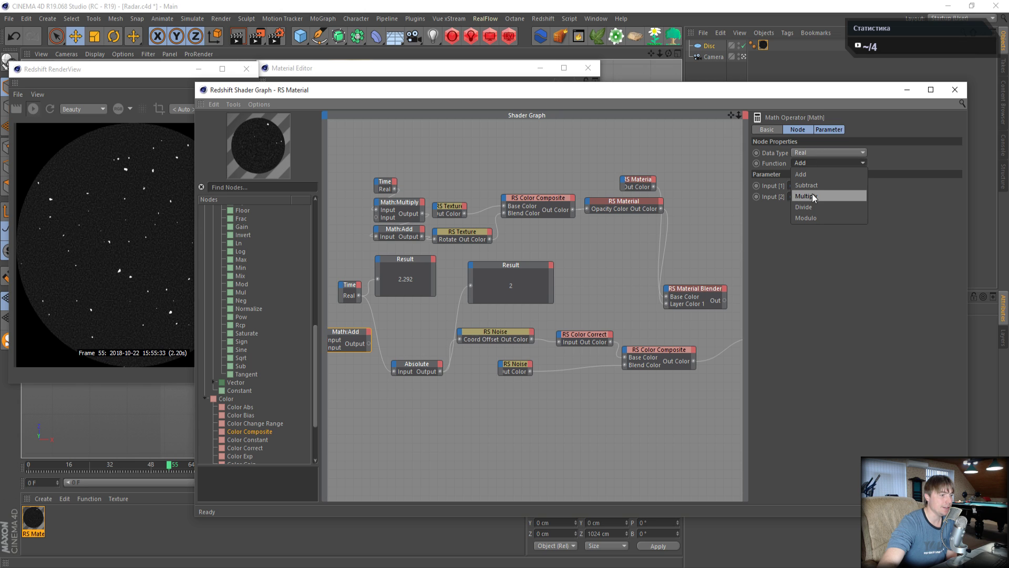
click(812, 207)
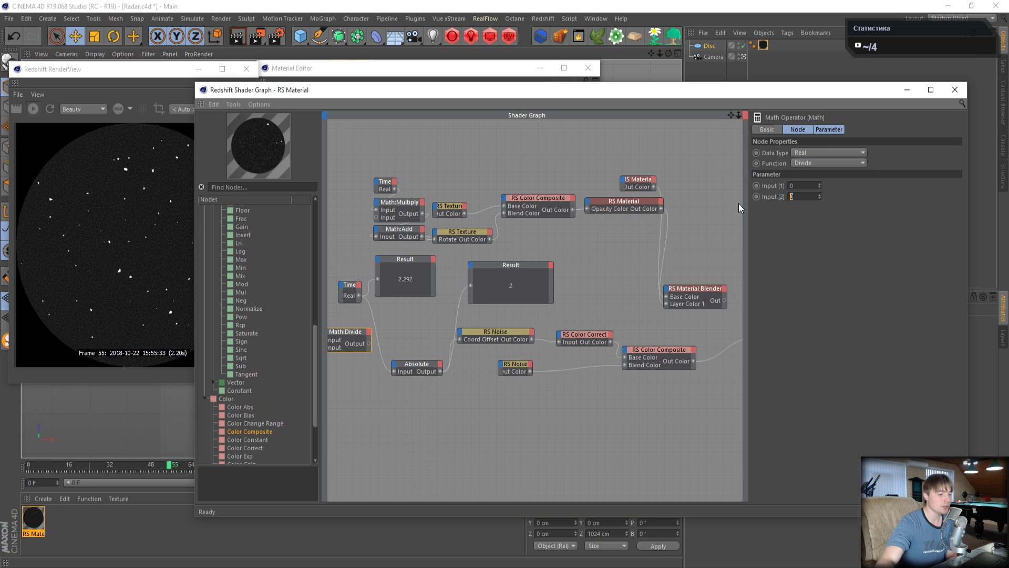
text(2)
key(Return)
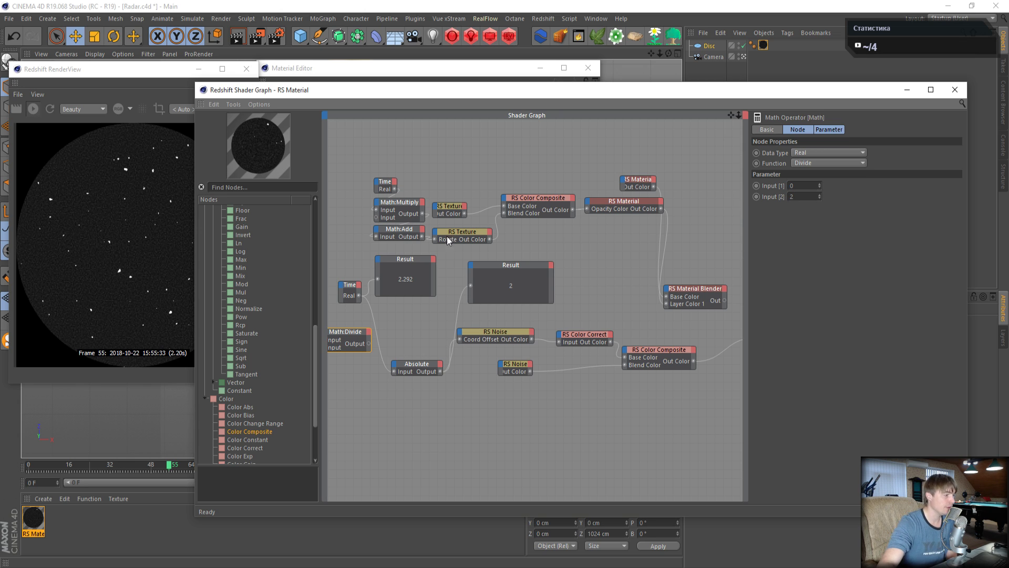
drag(362, 329, 395, 319)
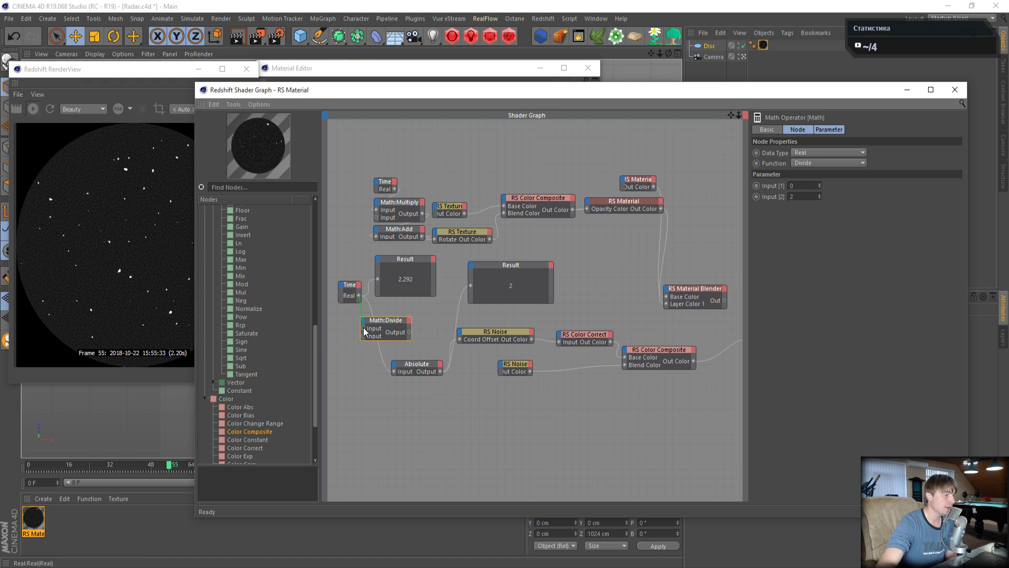
drag(363, 331, 393, 371)
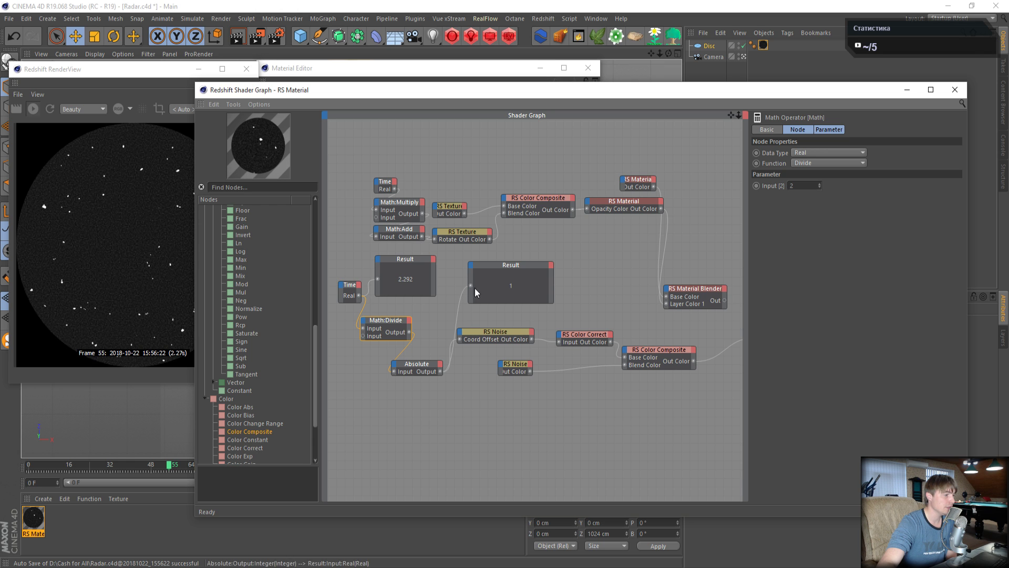
- Render the animation again without saving to check the speckle interval with time divided by 2, and stop the render
click(257, 37)
click(531, 331)
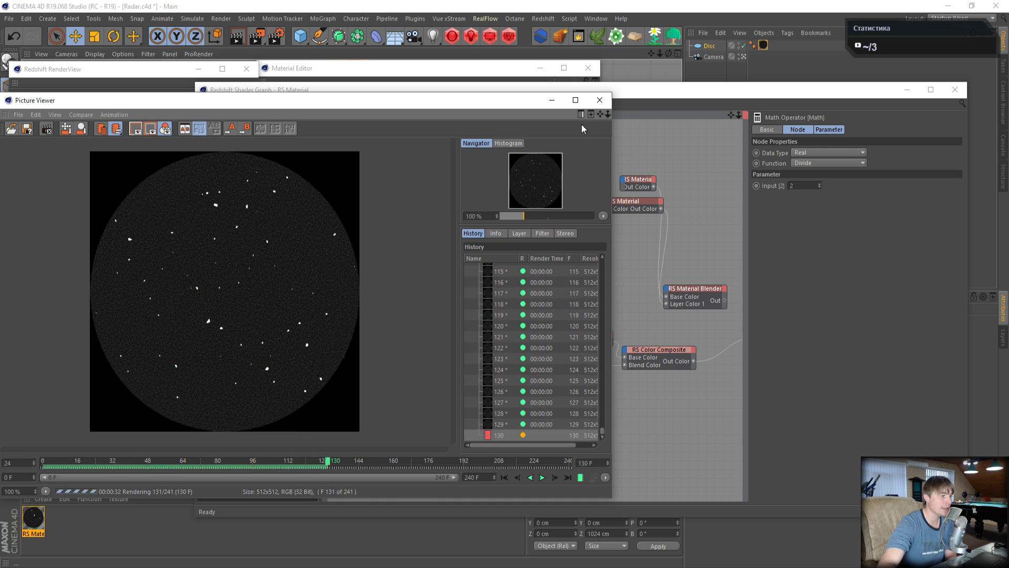
click(599, 100)
click(519, 336)
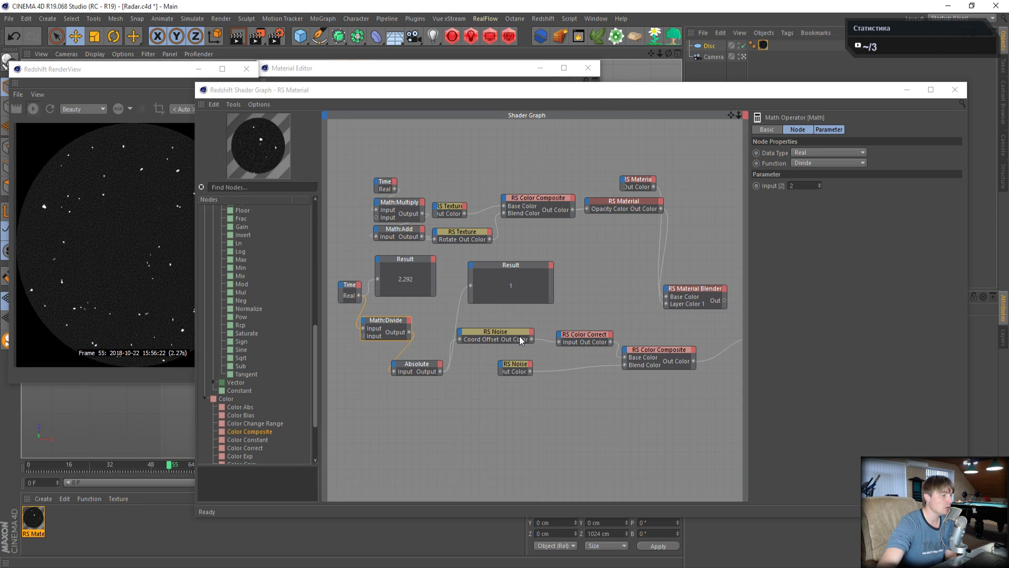
- Delete both Result nodes from the shader graph
click(401, 261)
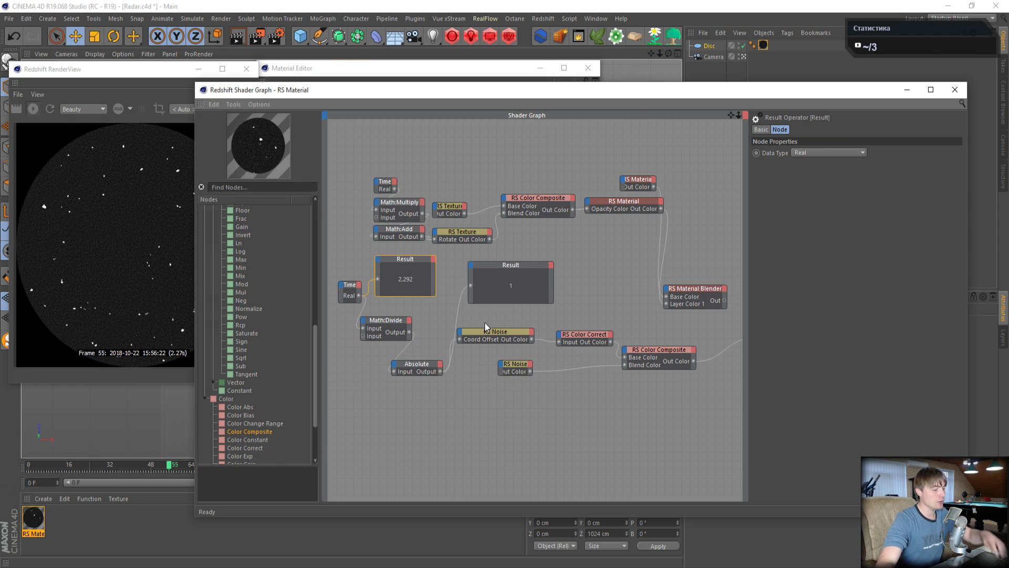
key(Delete)
click(520, 266)
key(Delete)
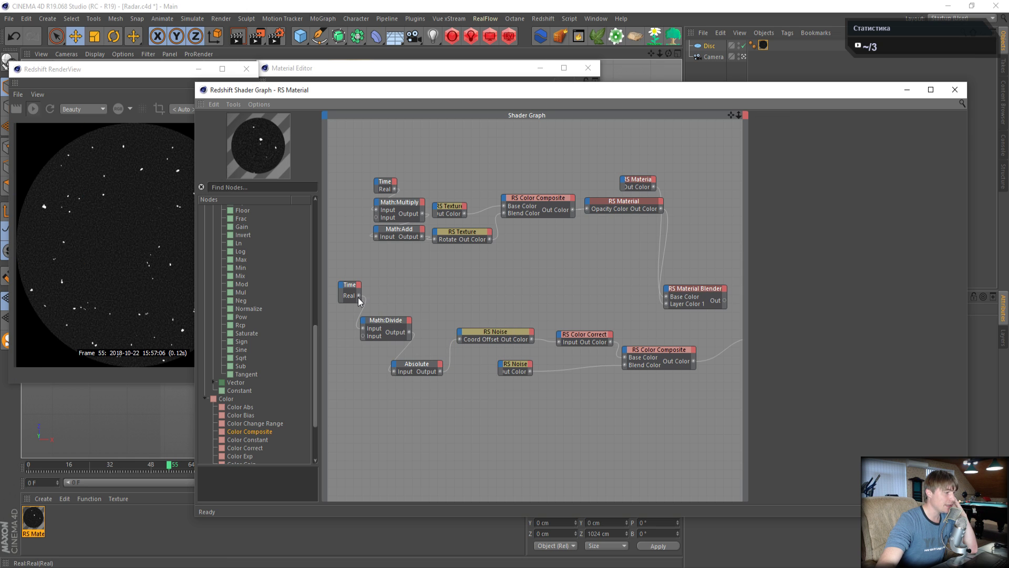
- Move the second Time node down and connect its Real output to the second RS Noise's Coord Offset
drag(351, 286, 500, 362)
mouse_move(522, 387)
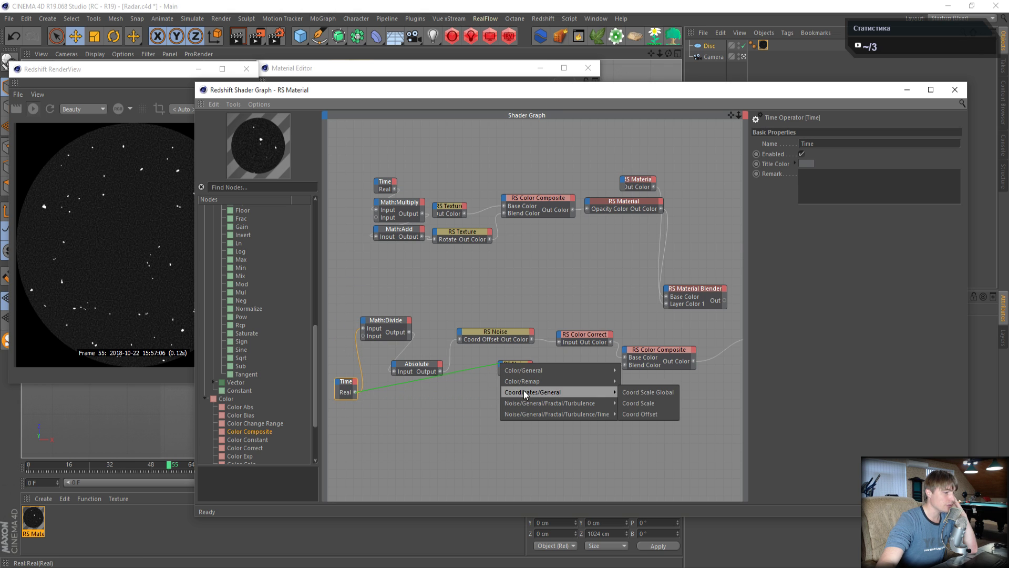
click(673, 411)
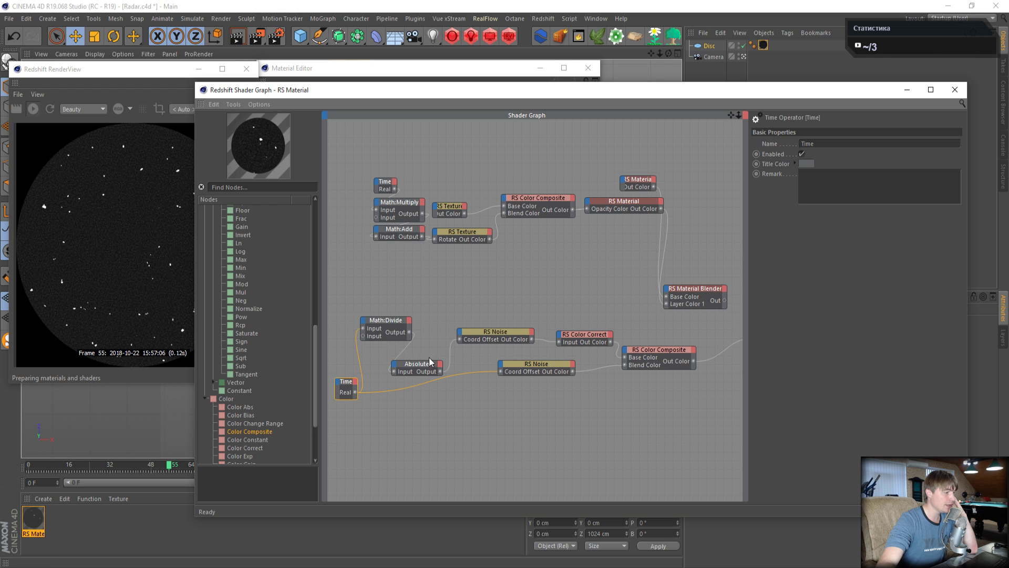
- Render the animation without saving to check the continuous motion of the second noise, and stop the render
click(257, 38)
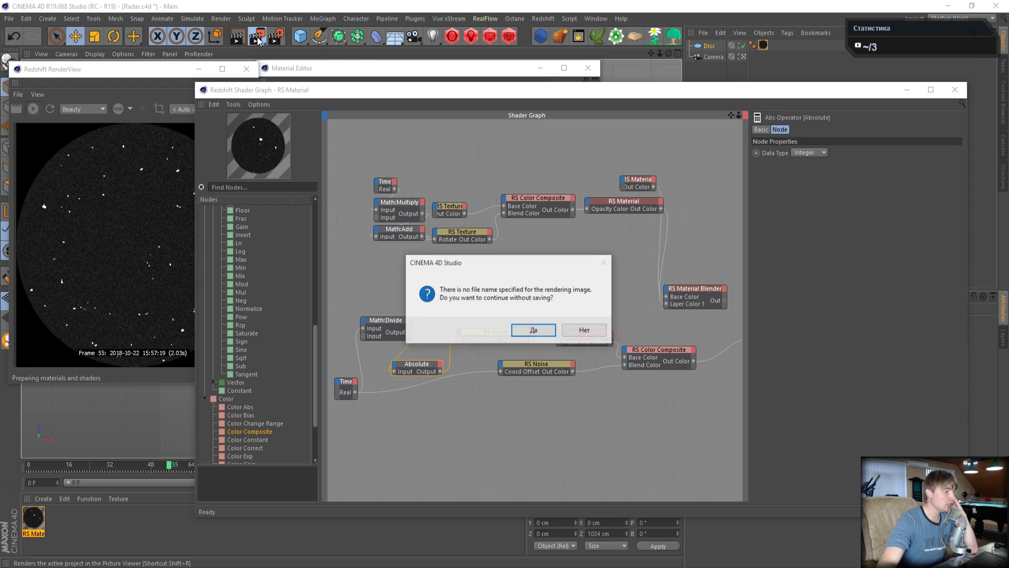
click(530, 331)
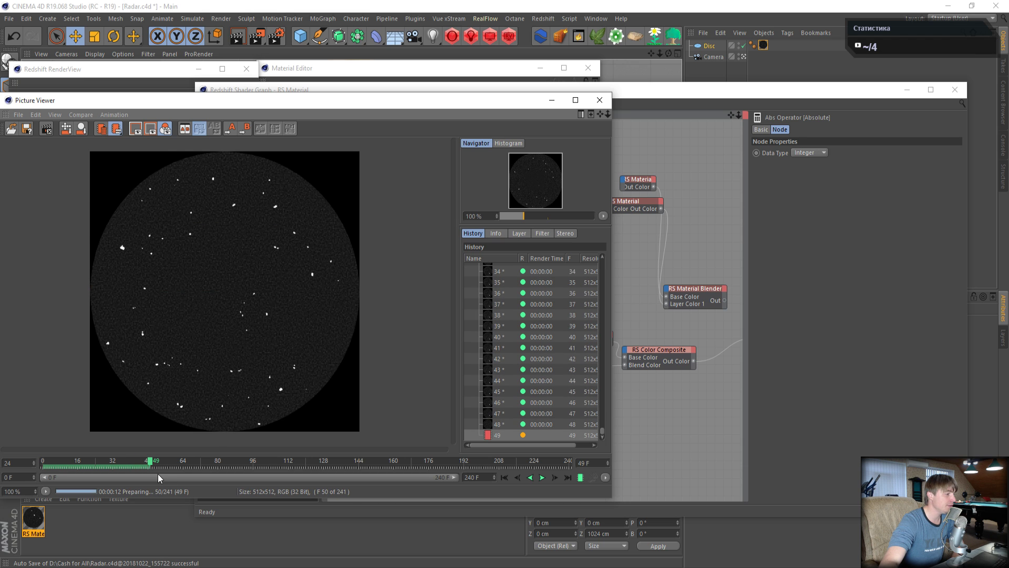
click(600, 100)
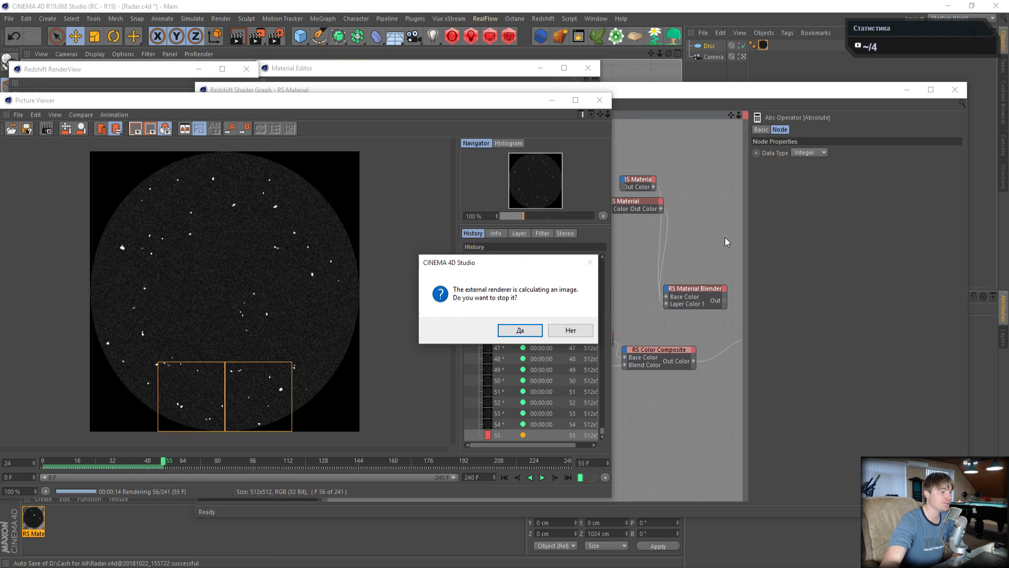
click(501, 332)
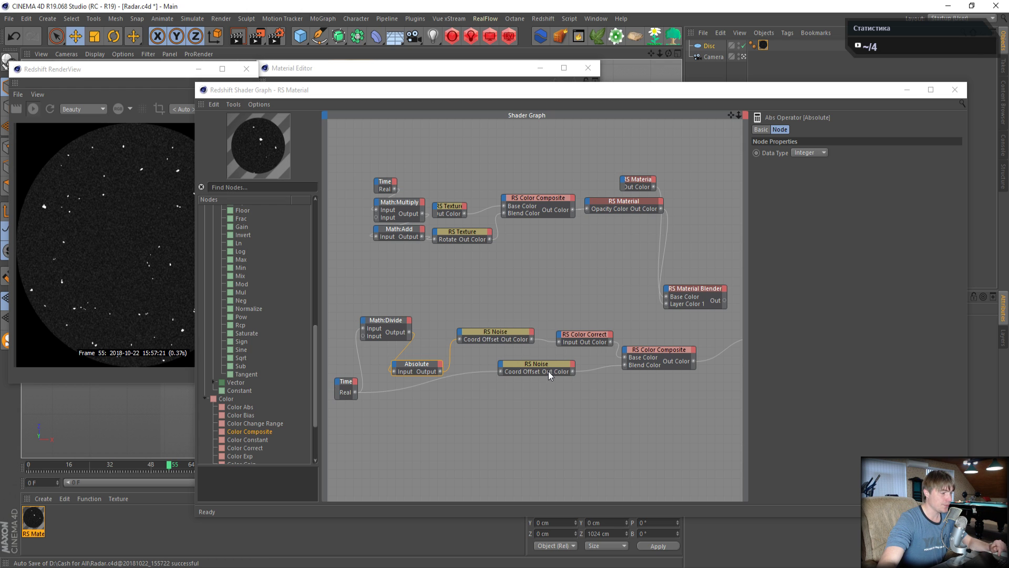
- Arrange the Divide, Absolute, noise, Color Correct, Time and Color Composite nodes of the noise branch into a compact group below the sweep branch
mouse_move(397, 323)
mouse_down()
mouse_move(416, 285)
mouse_move(408, 309)
mouse_up()
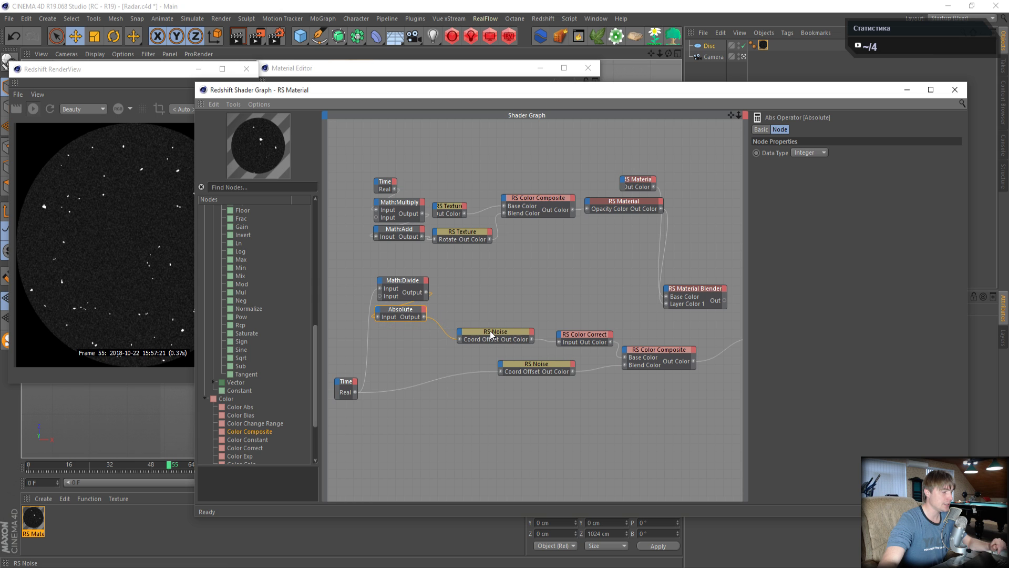
drag(490, 330, 471, 280)
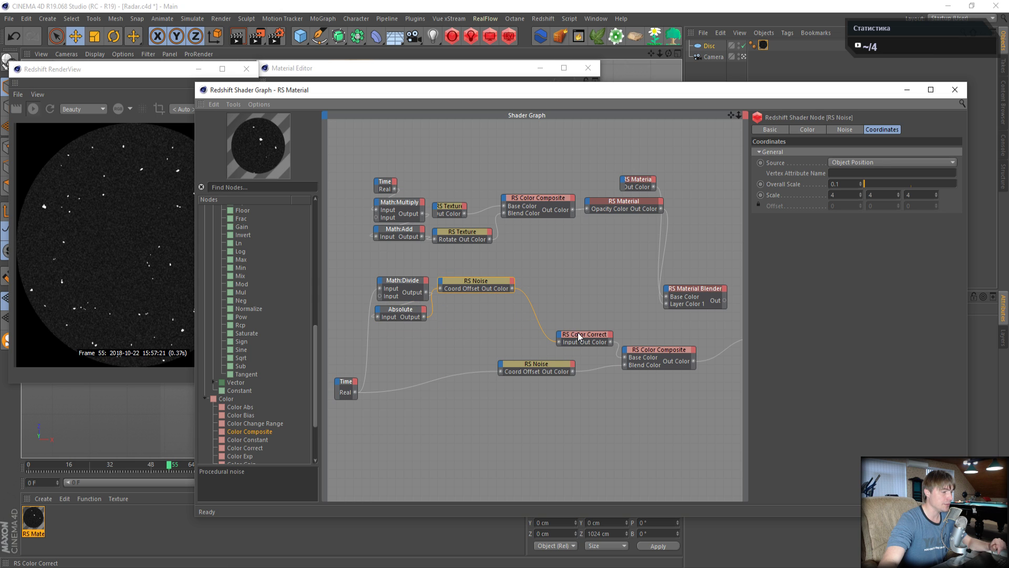
drag(579, 336, 547, 284)
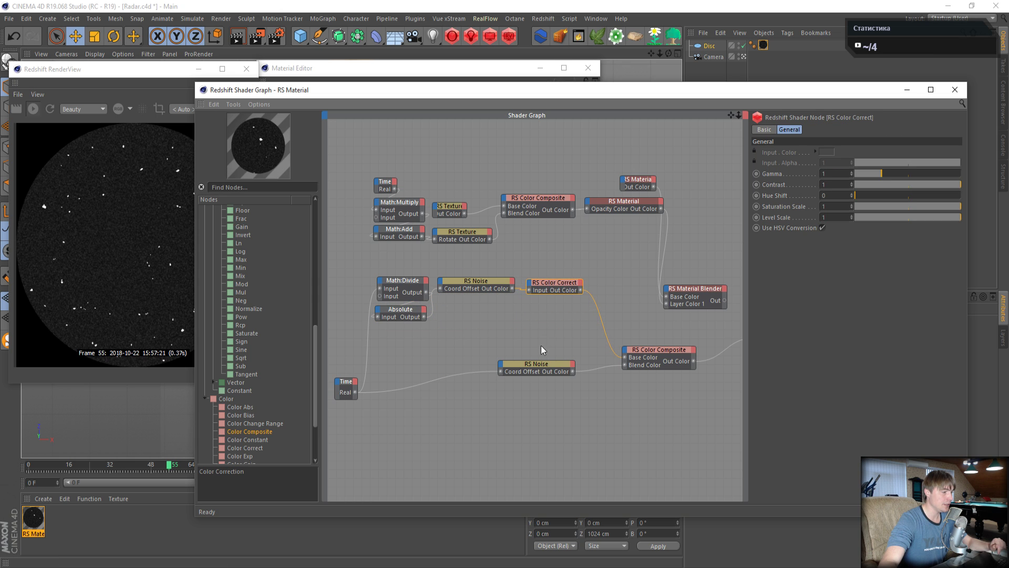
drag(537, 360, 481, 321)
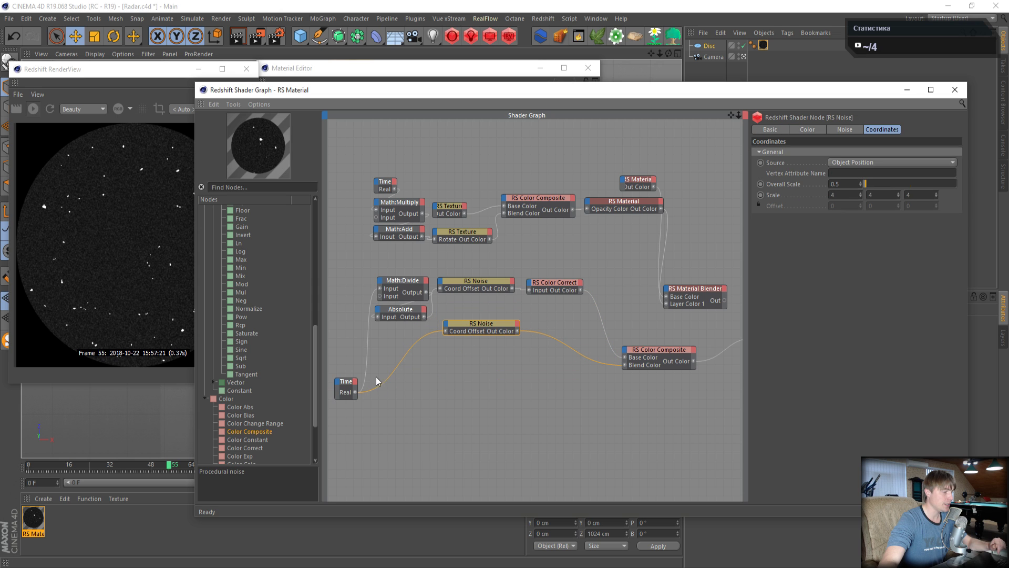
drag(349, 384, 347, 323)
drag(663, 349, 600, 327)
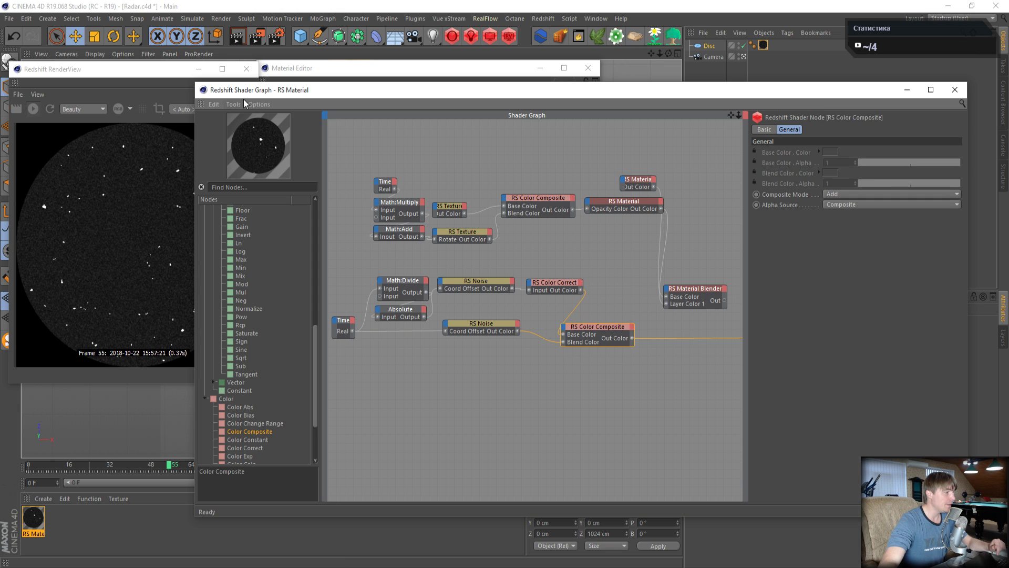
- Add an RS Texture node below the noise branch and load Target1.png as its image
drag(245, 93, 321, 87)
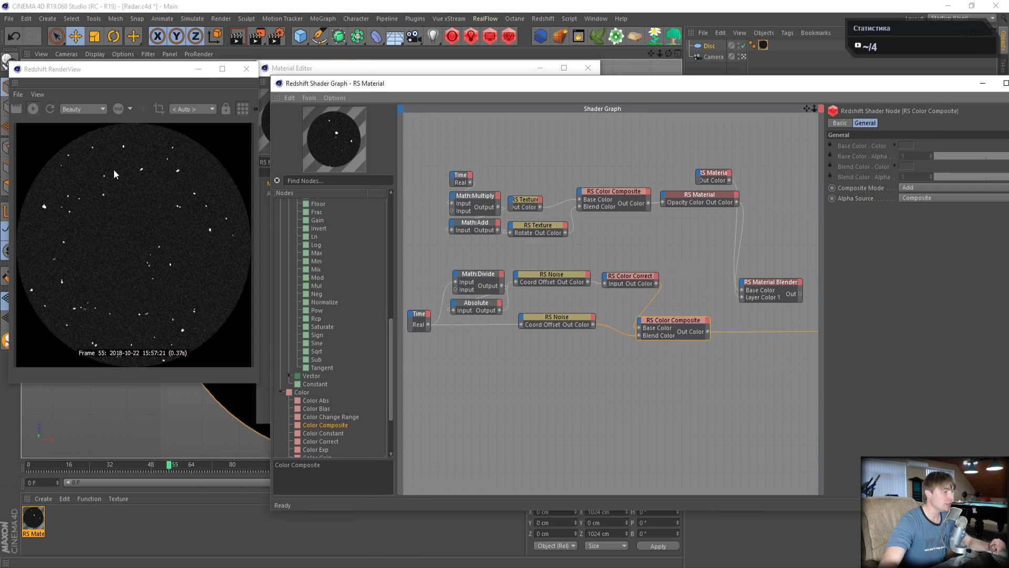
drag(390, 348, 389, 192)
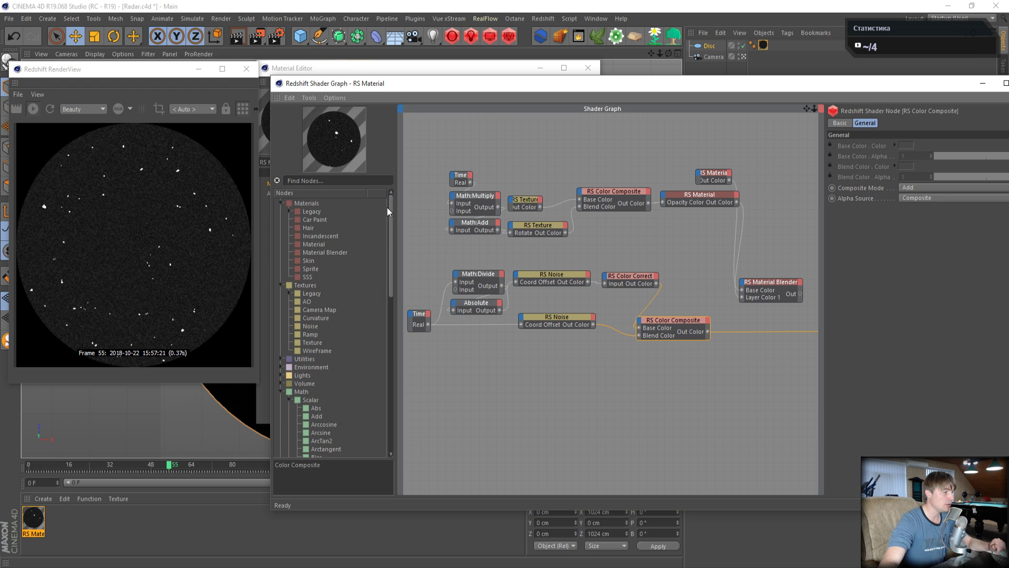
drag(314, 344, 541, 379)
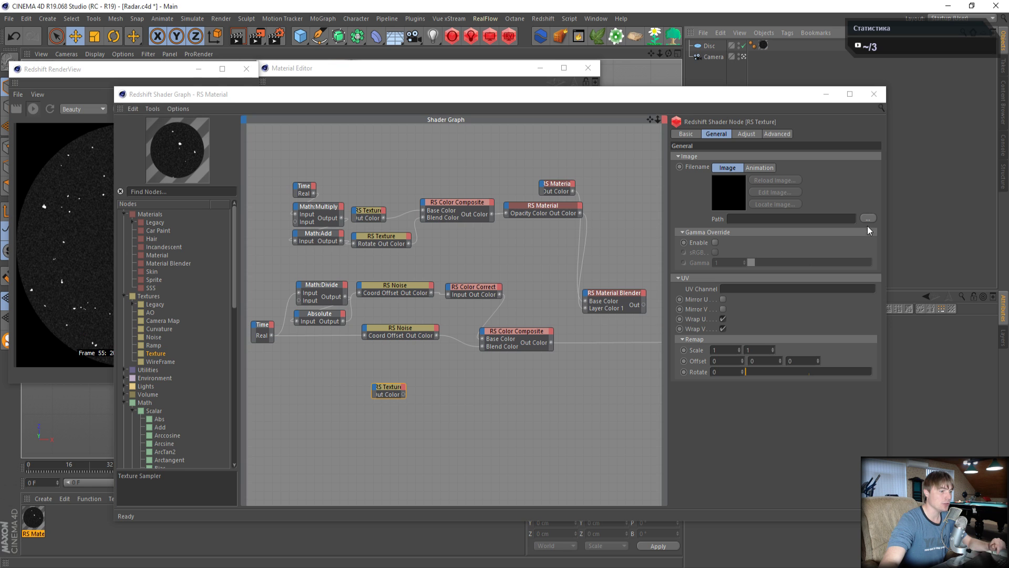
click(867, 219)
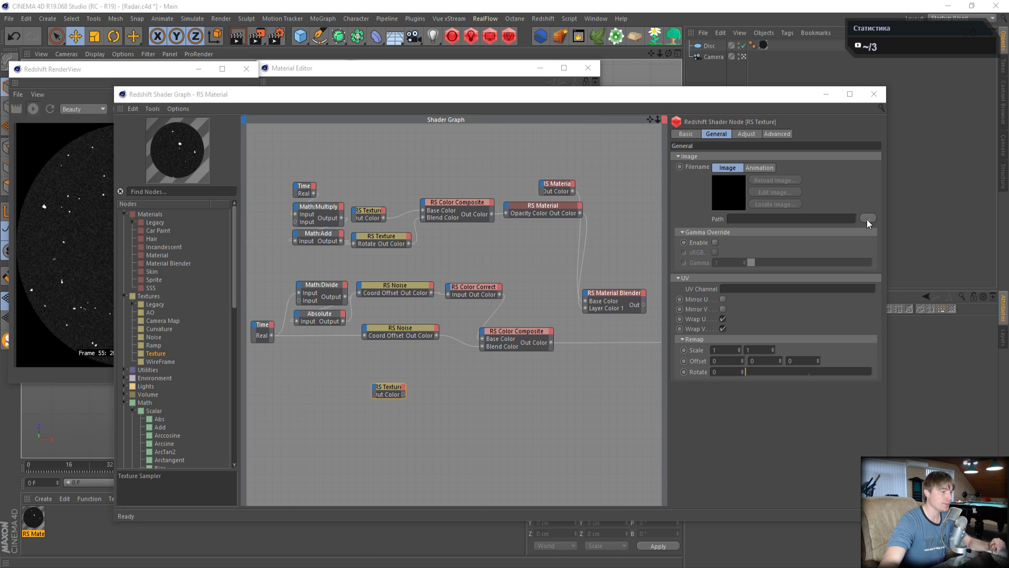
click(230, 189)
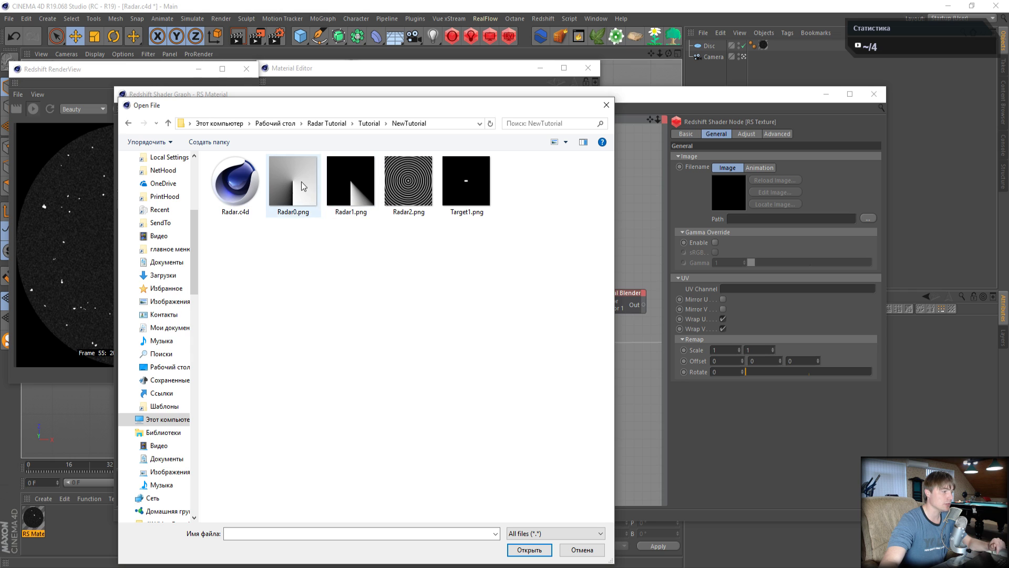
click(466, 184)
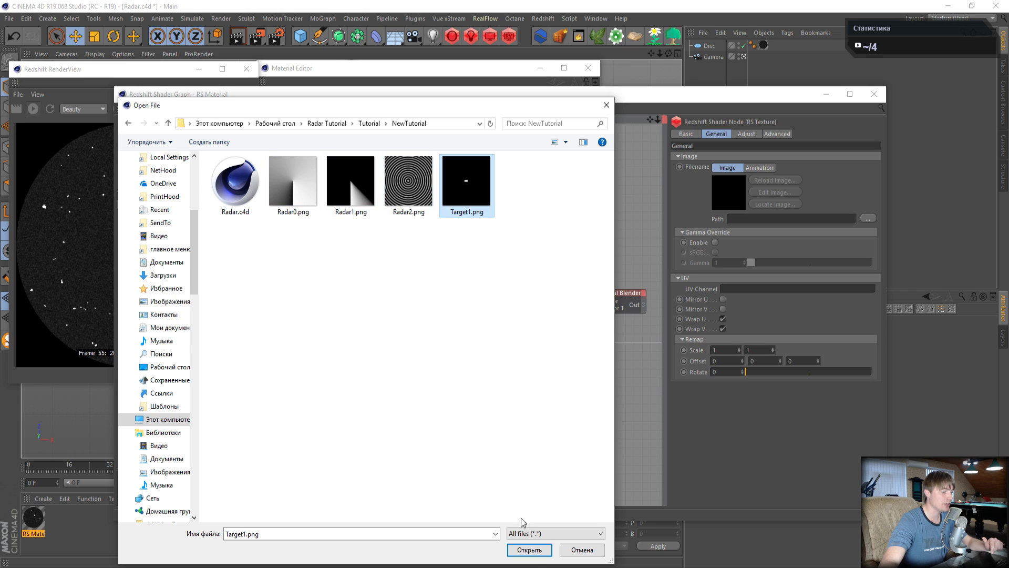
click(529, 549)
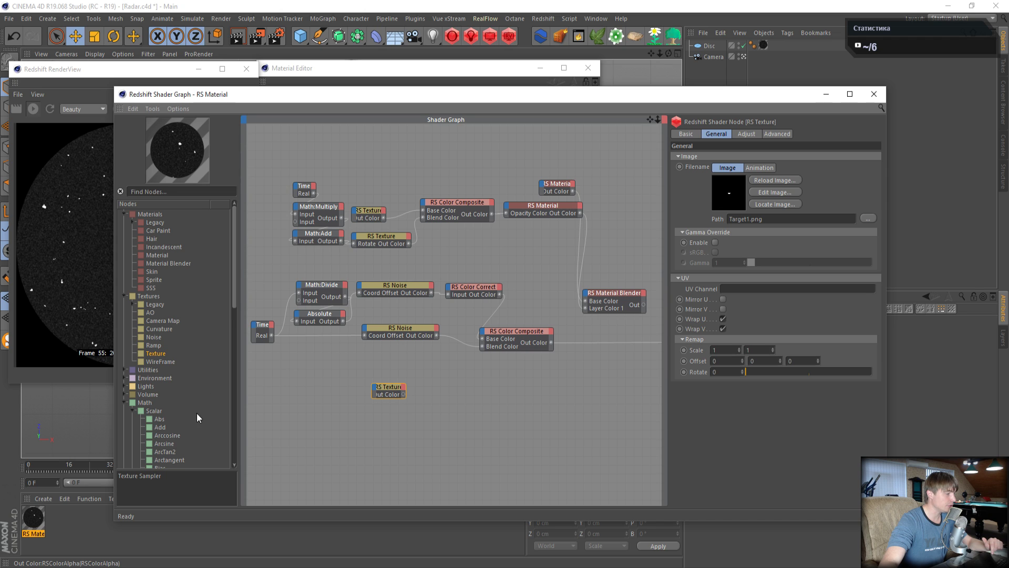
- Add an RS Color Composite node, feeding its Base Color from the noise composite and its Blend Color from the Target1.png texture
drag(234, 248, 237, 384)
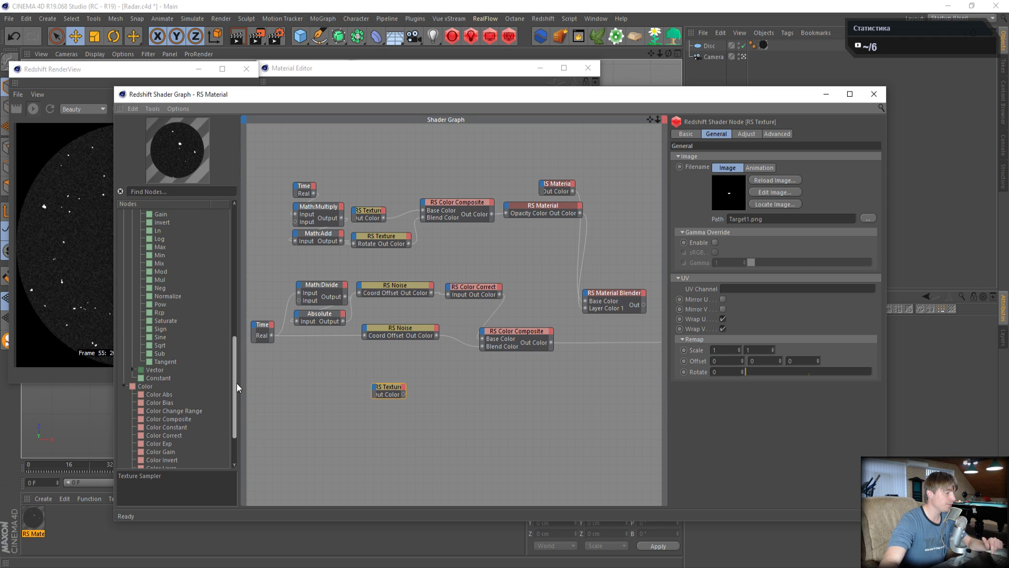
click(172, 419)
click(601, 378)
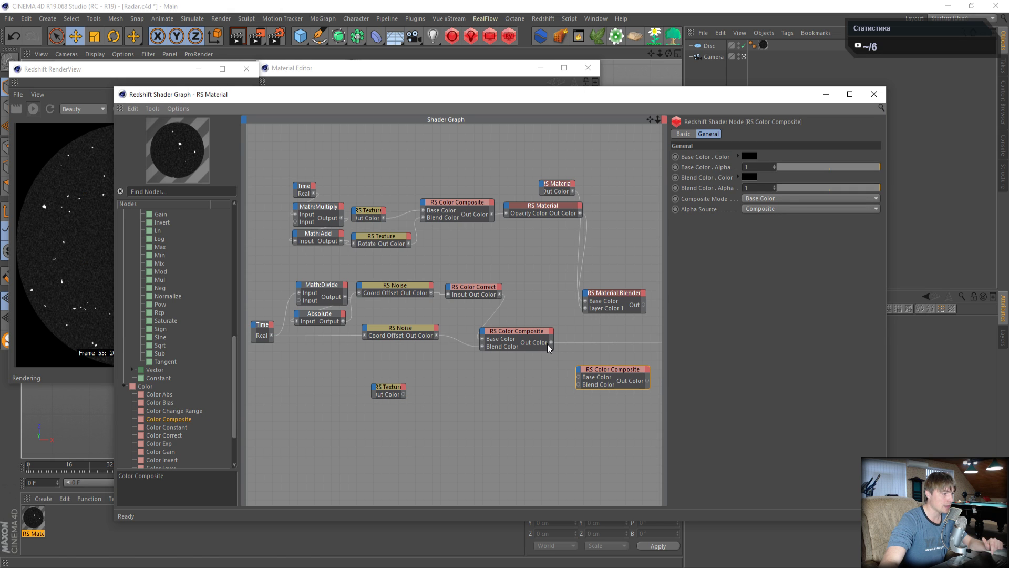
drag(578, 377, 578, 378)
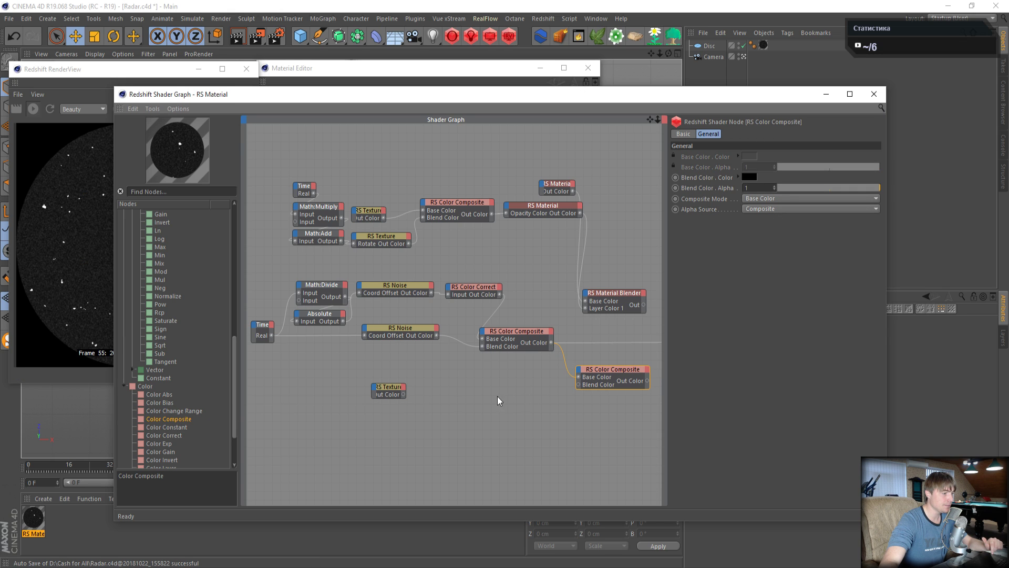
drag(403, 394, 579, 385)
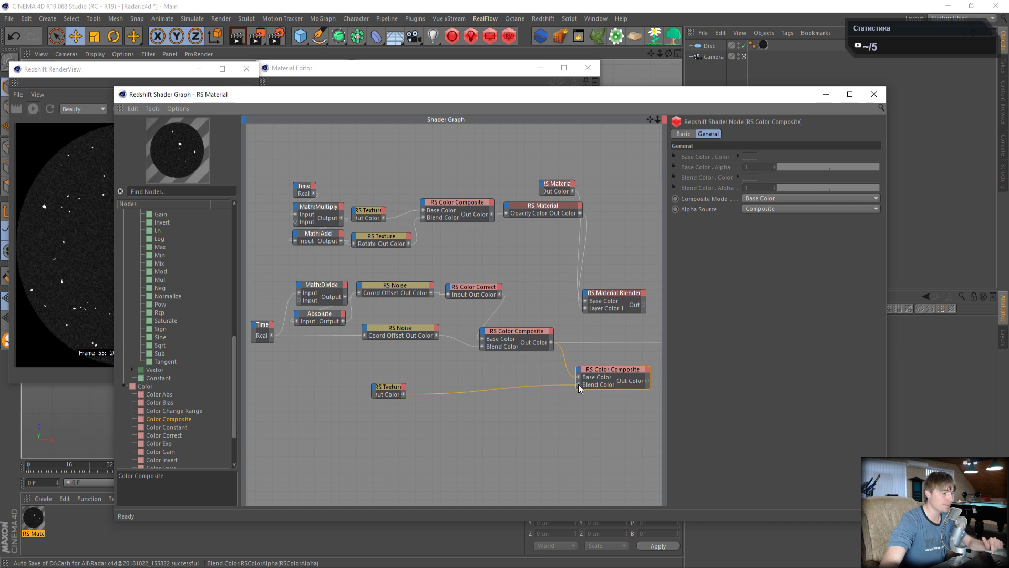
- Connect the new Color Composite to the Output node's Surface and set its Composite Mode to Add
drag(651, 120, 430, 126)
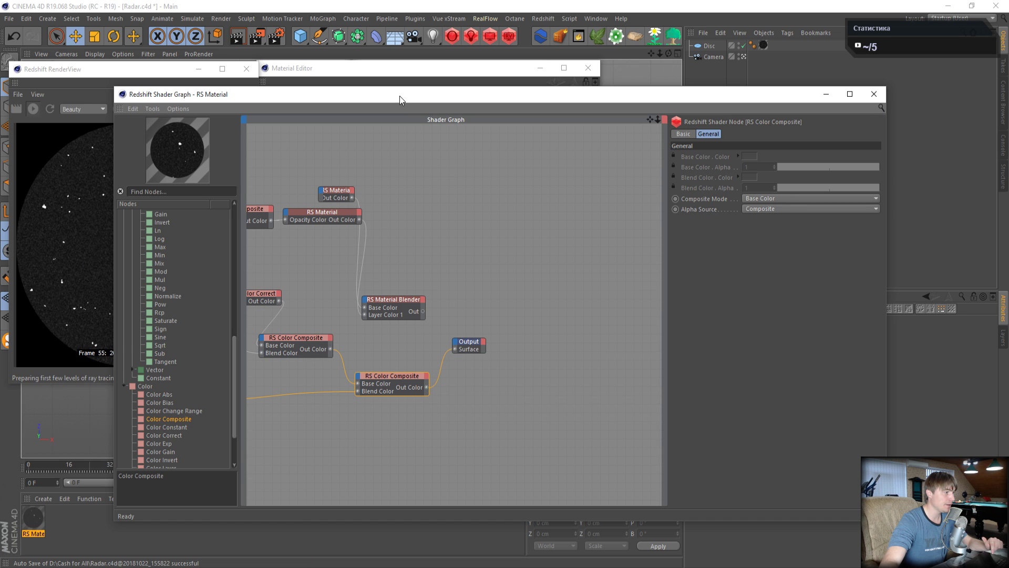
drag(406, 96, 670, 112)
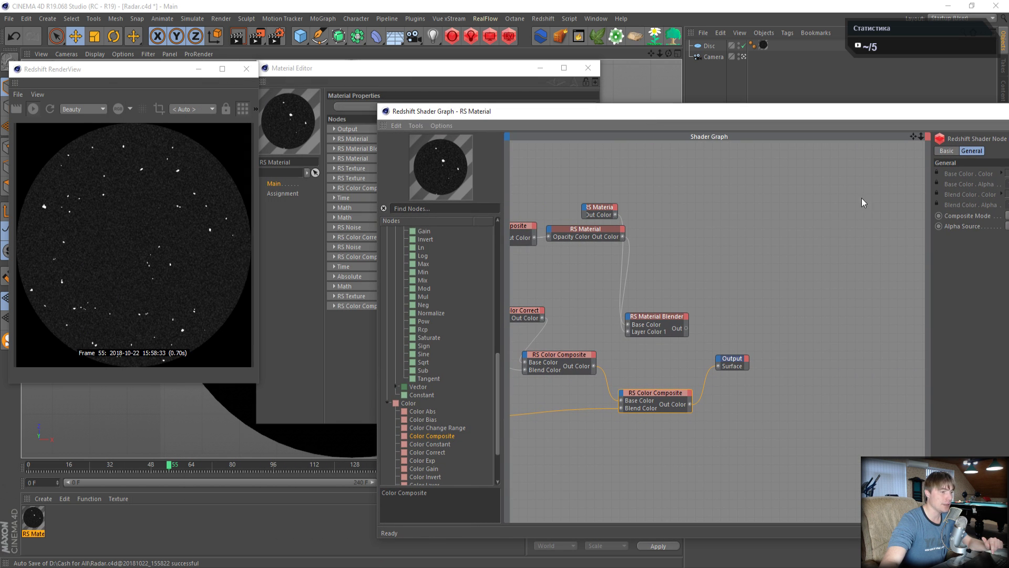
alt+middle_drag(650, 403, 692, 400)
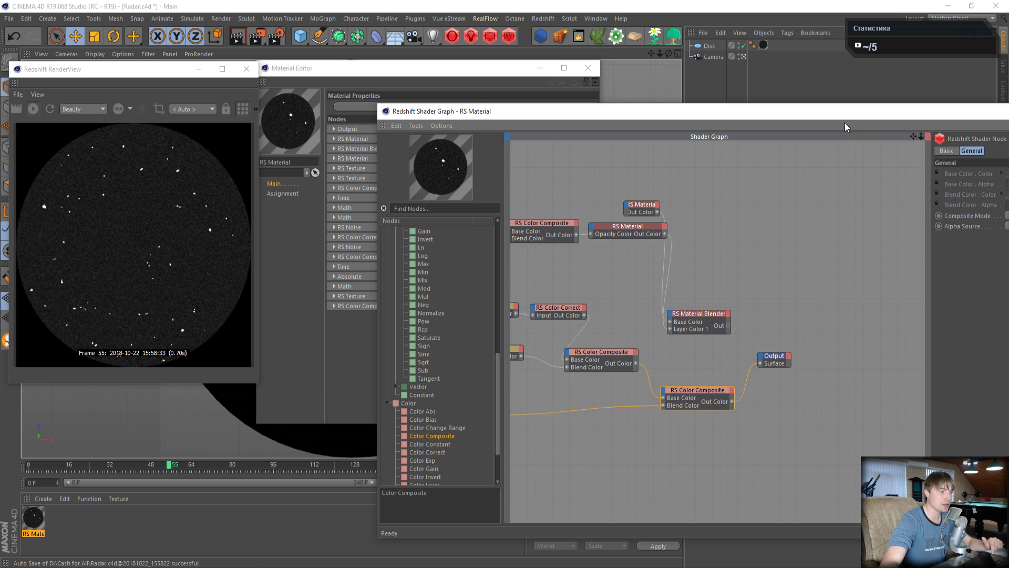
drag(844, 111, 593, 115)
click(781, 218)
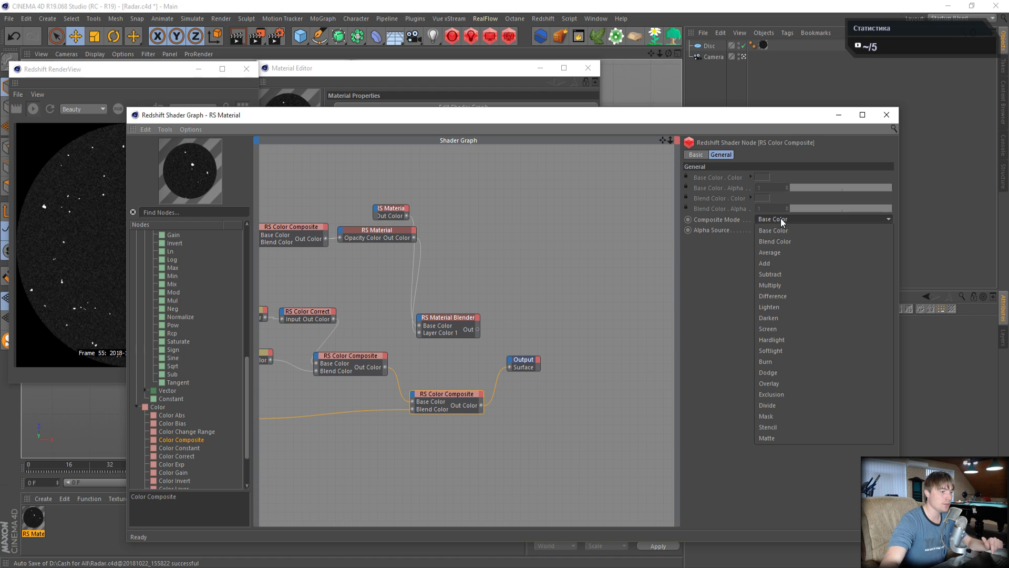
click(772, 262)
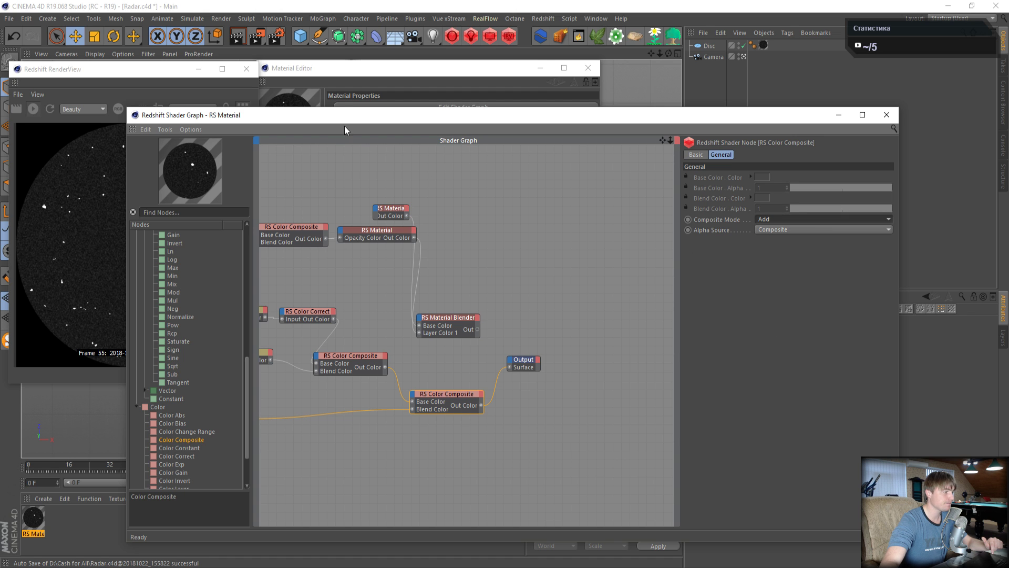
drag(408, 115, 550, 107)
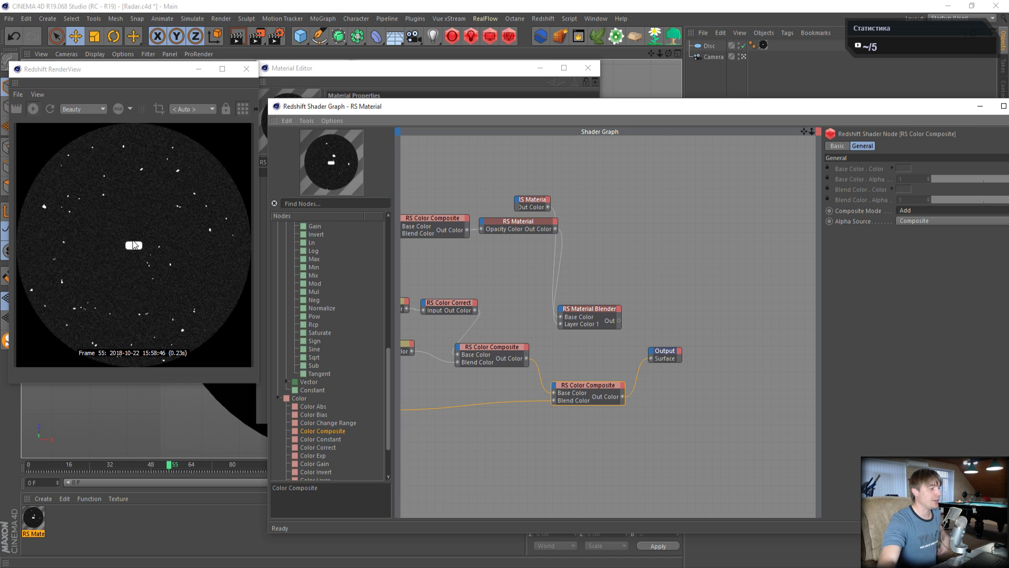
- Place the Target1.png texture node beside the new Color Composite and arrange the graph and render windows so both are visible
drag(804, 132, 922, 120)
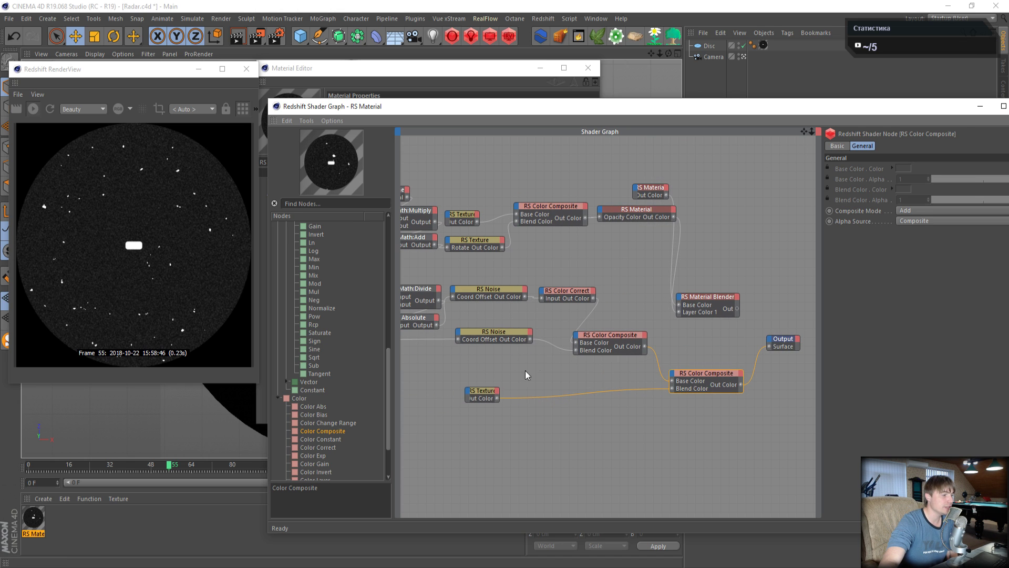
drag(487, 396, 640, 386)
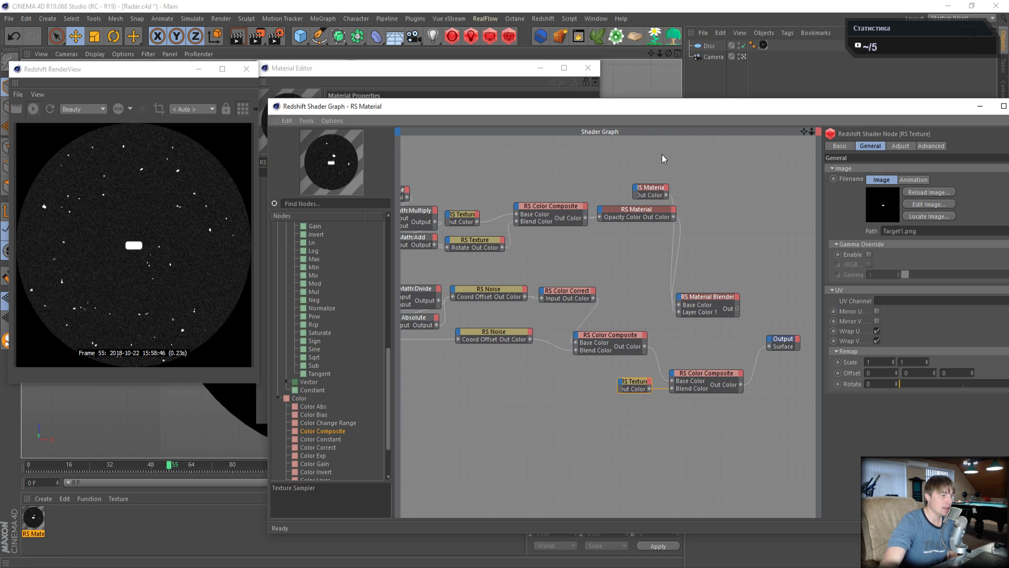
drag(651, 114, 557, 95)
drag(132, 71, 124, 21)
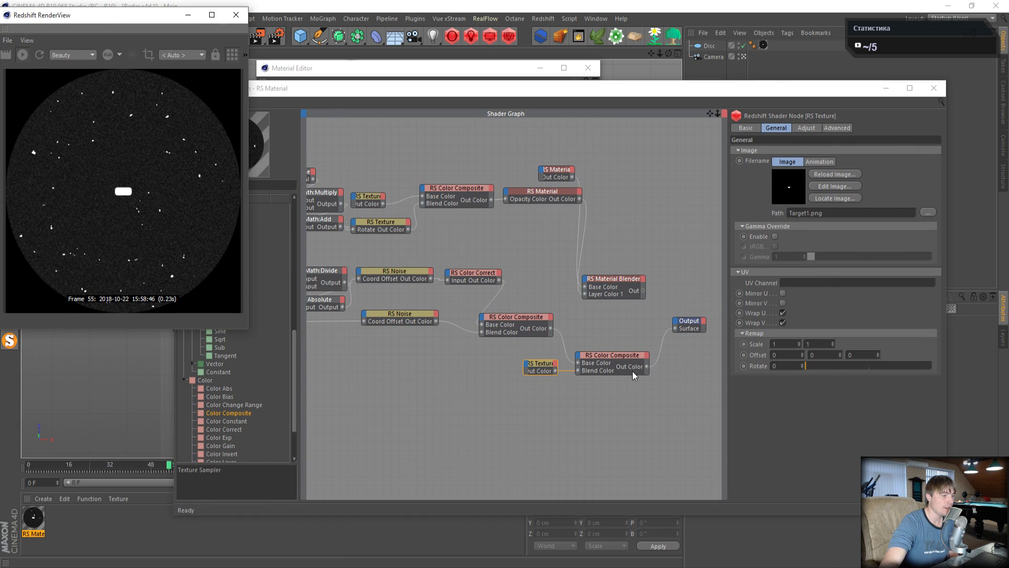
- Try shifting the target texture's X offset, reset it to 0, and set its Y offset to -0.45
click(803, 355)
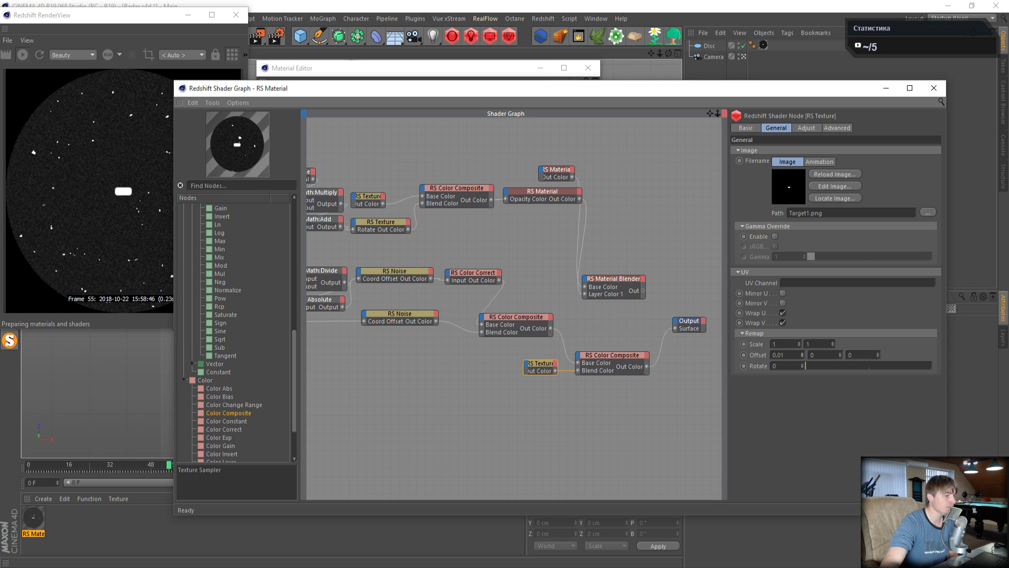
drag(803, 355, 735, 355)
text(0)
key(Return)
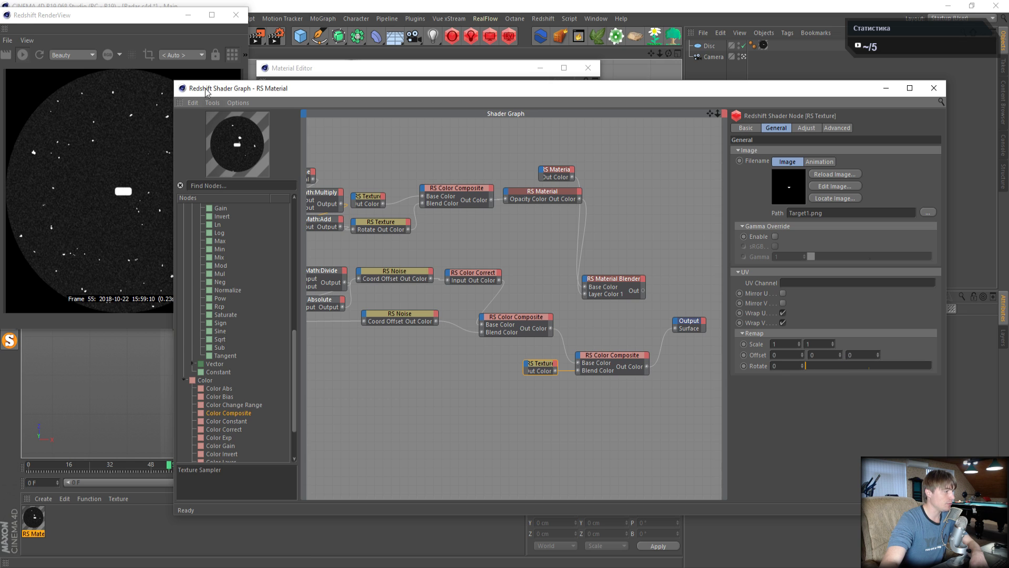
mouse_move(840, 356)
mouse_down()
mouse_move(840, 341)
mouse_move(843, 358)
mouse_up()
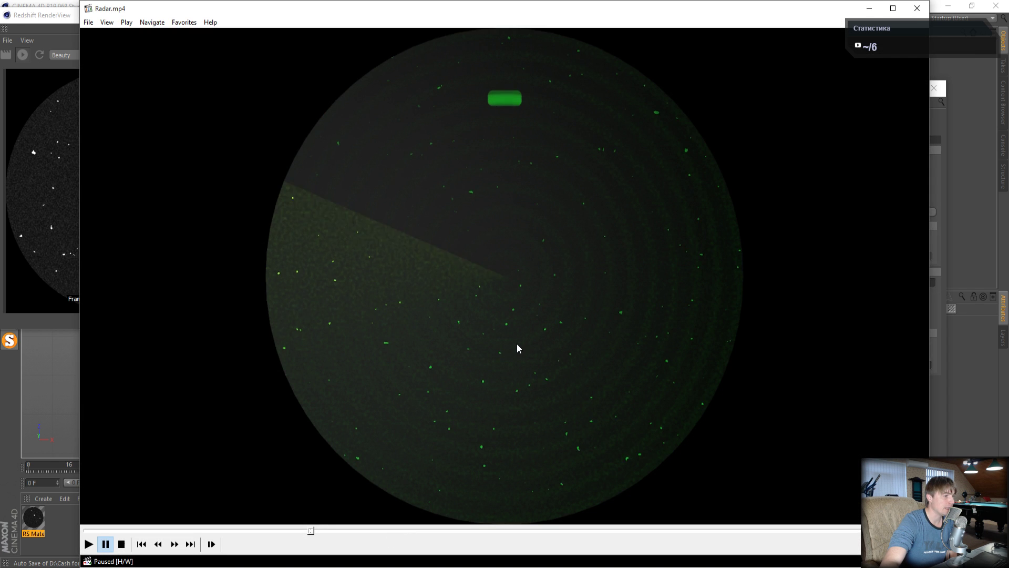
- Play the finished Radar.mp4 video to examine the target's motion, and leave the player
click(516, 342)
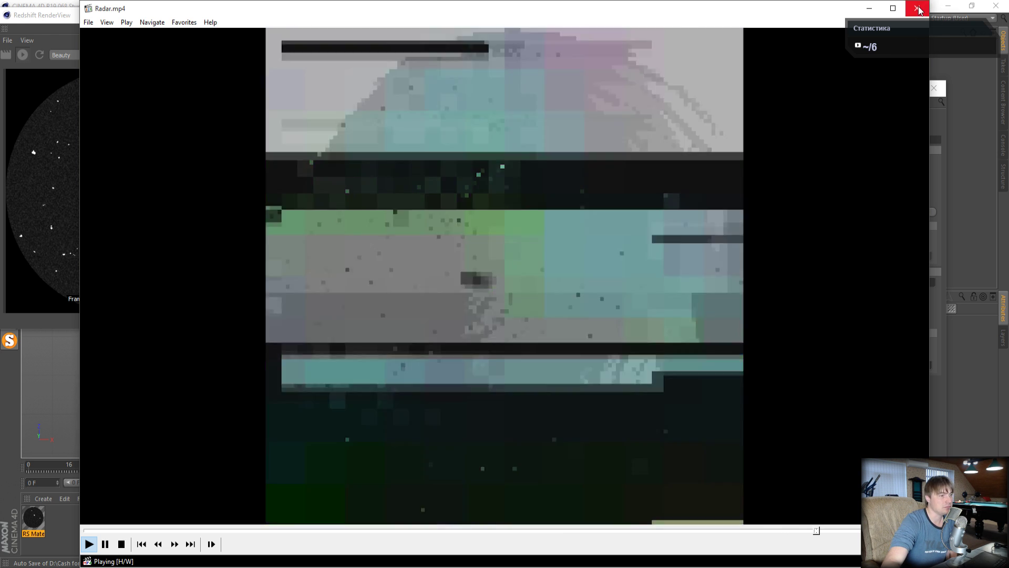
click(805, 74)
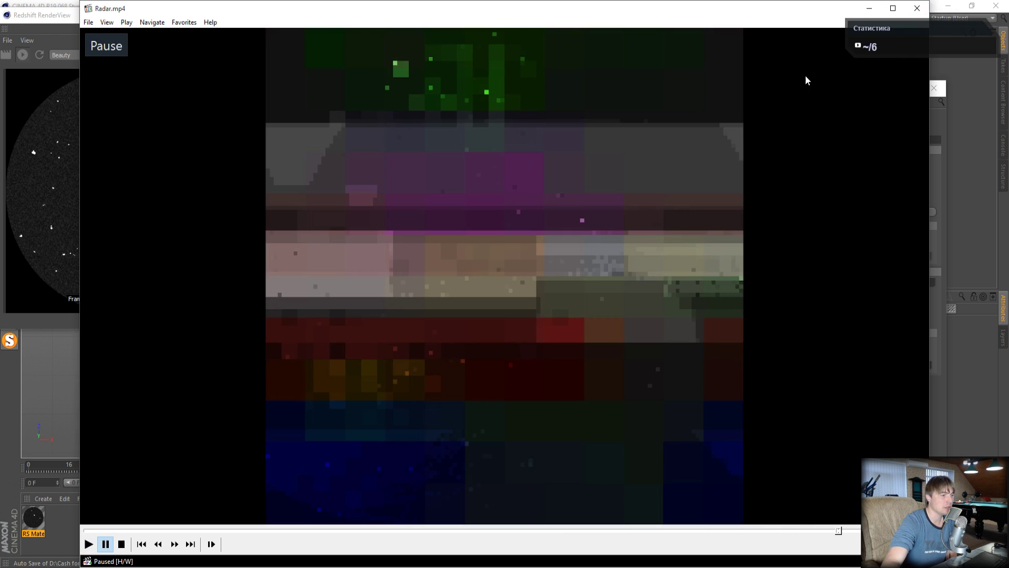
click(874, 6)
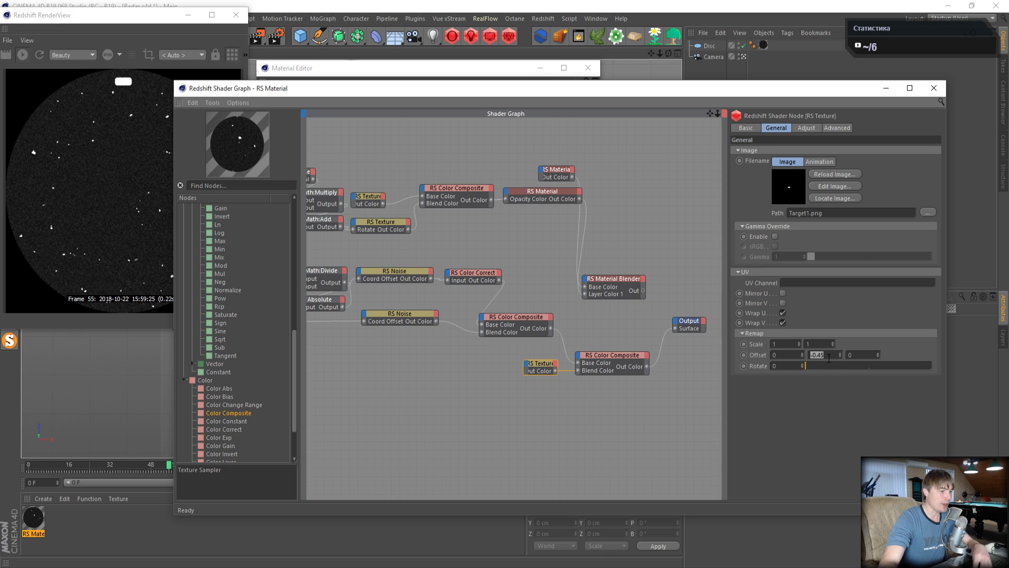
- Compare the target's position at a Y offset of 0 in a refreshed render, and set the Y offset to -0.45
text(0)
key(Return)
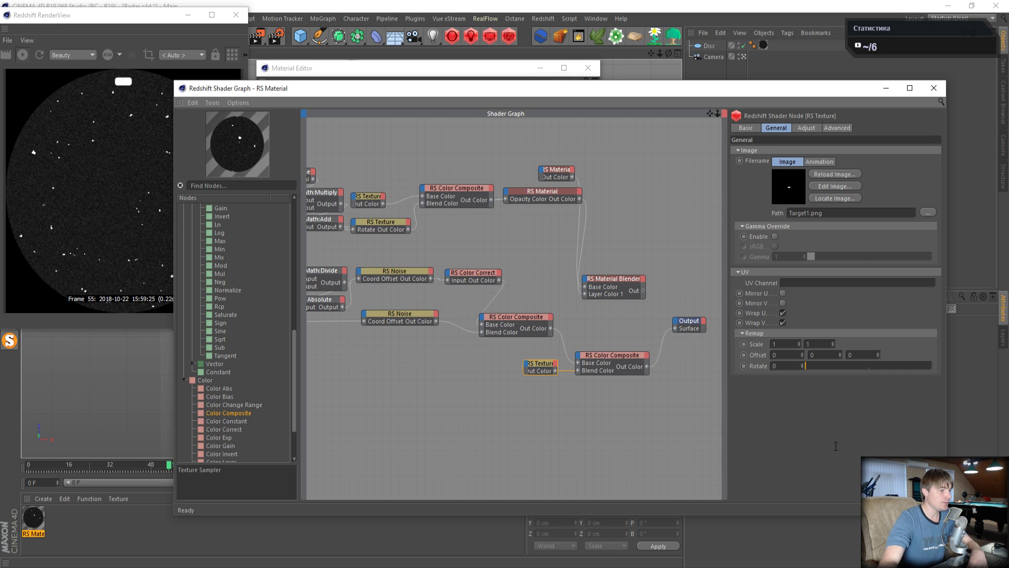
click(40, 55)
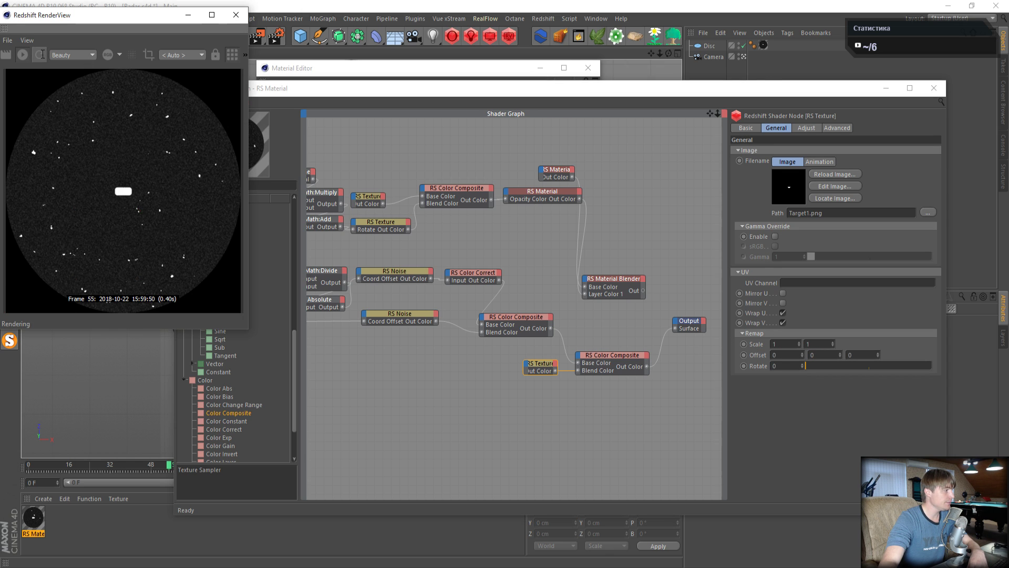
click(826, 355)
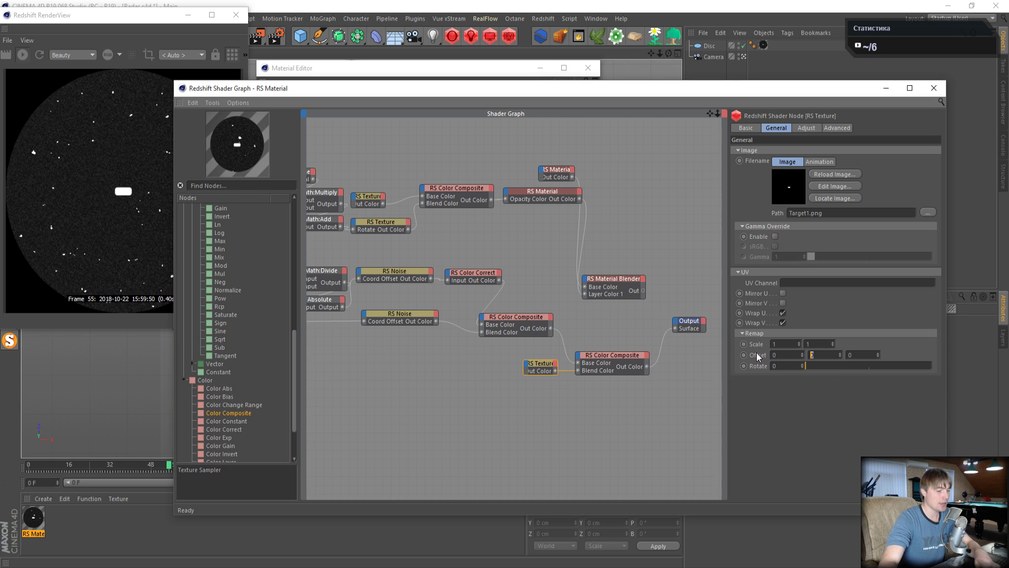
text(-0.45)
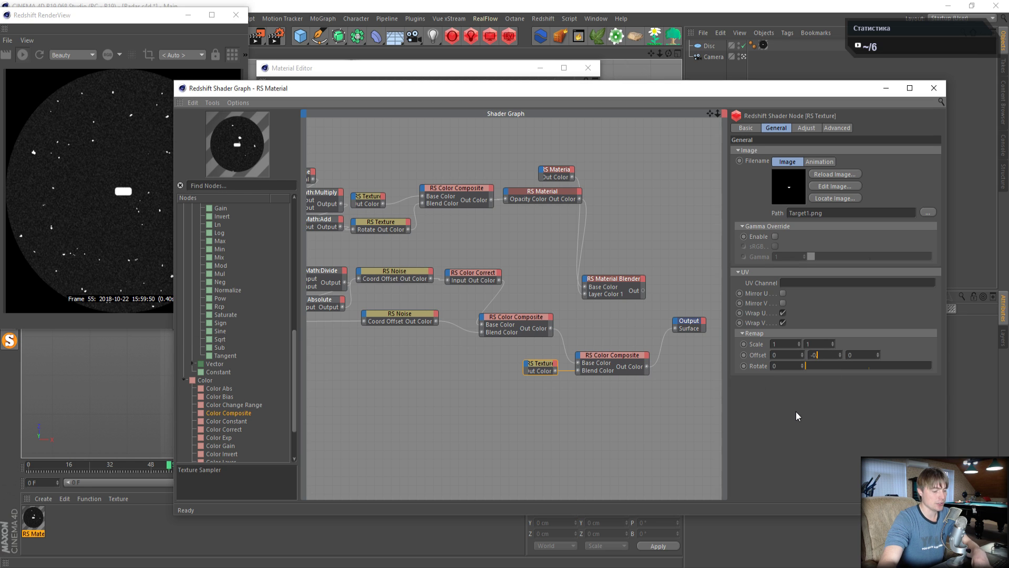
key(Return)
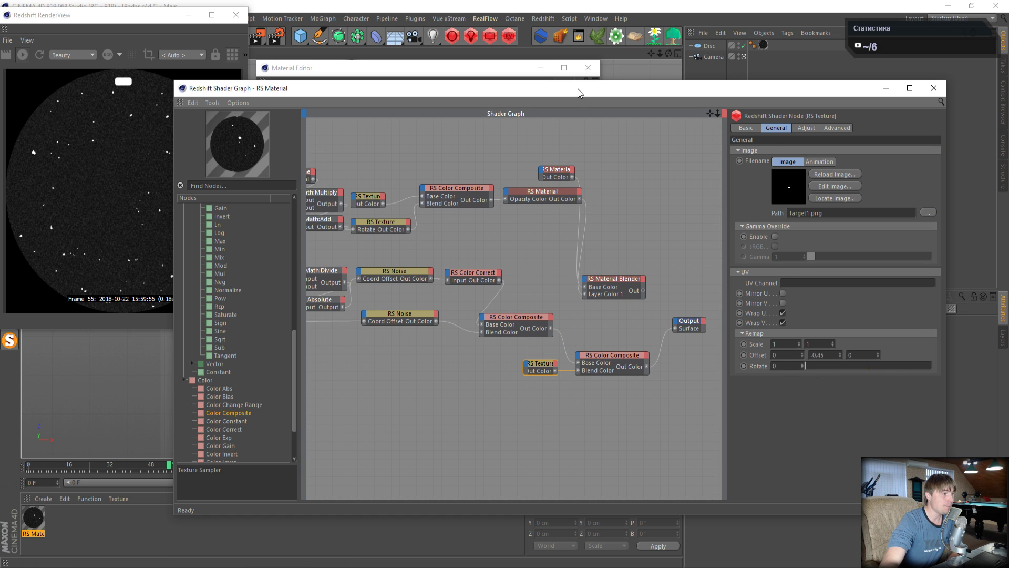
- Examine the Time and Divide nodes that drive the noise branch
drag(578, 89, 626, 84)
scroll(681, 197, down, 1)
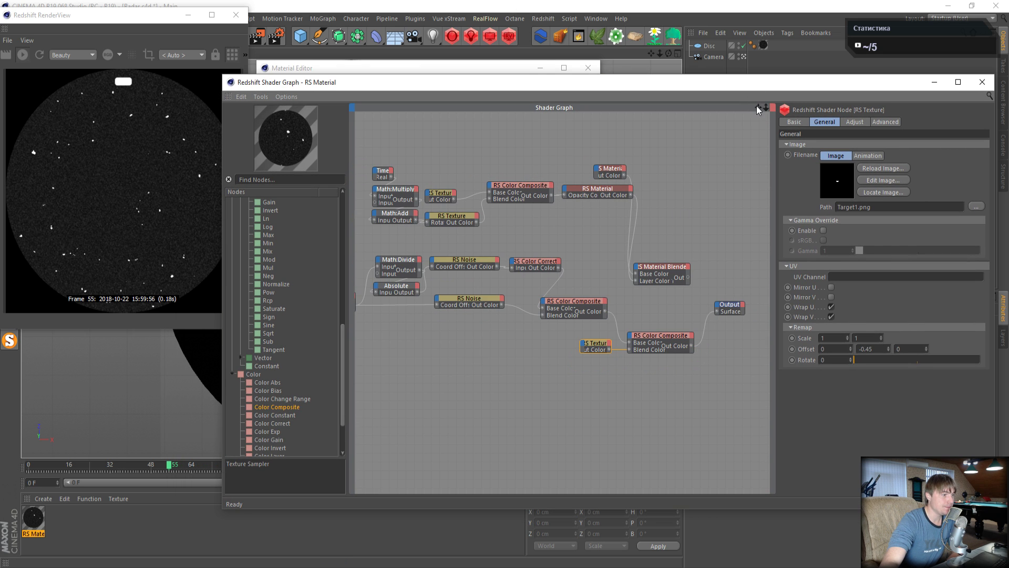
drag(757, 106, 811, 106)
scroll(494, 342, up, 1)
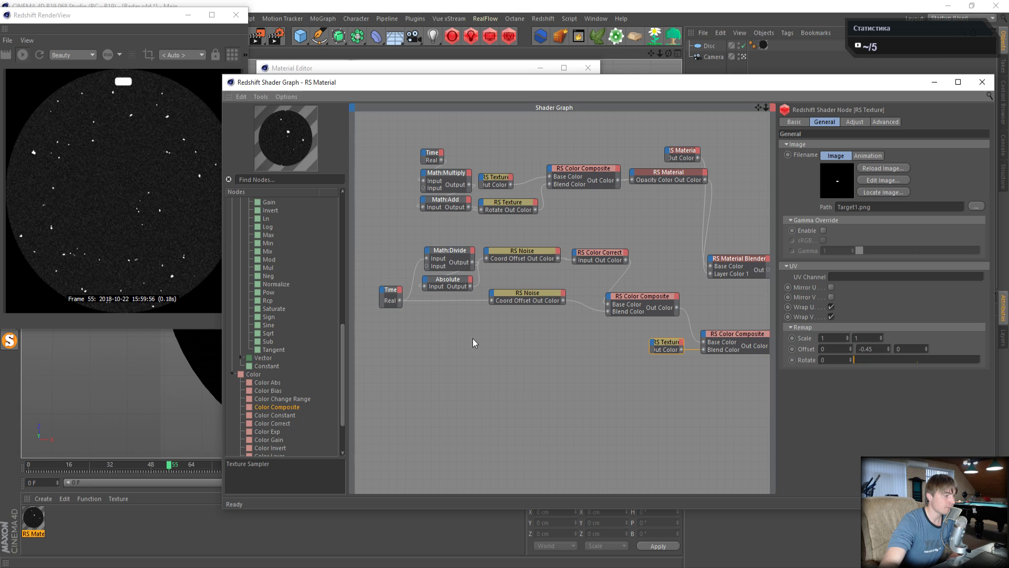
click(387, 295)
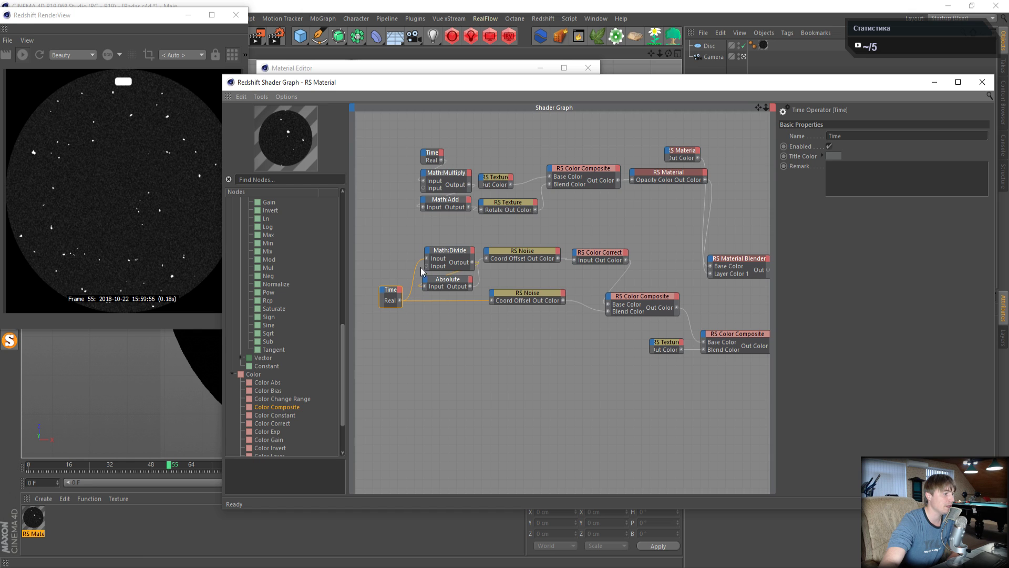
click(447, 251)
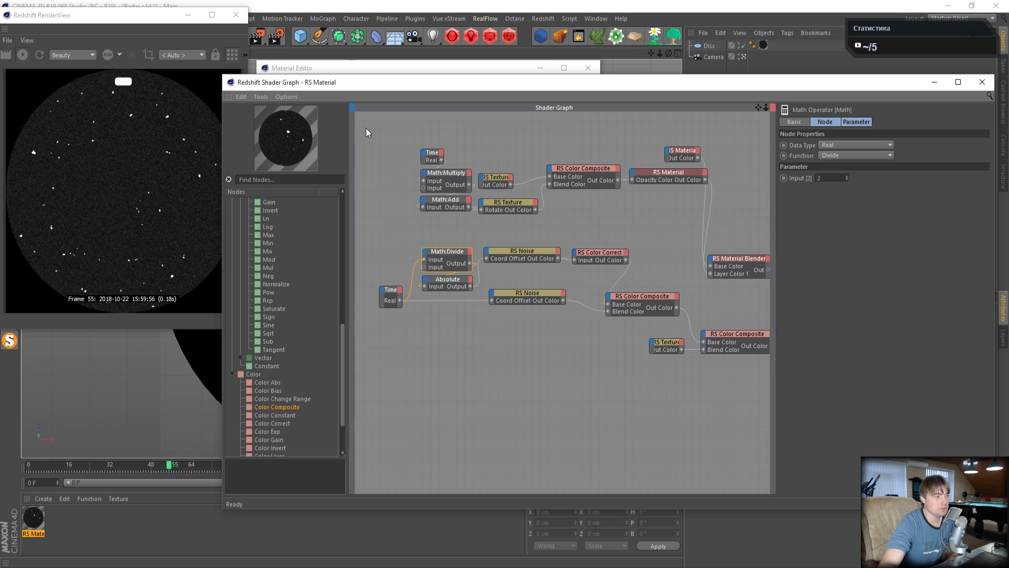
click(392, 293)
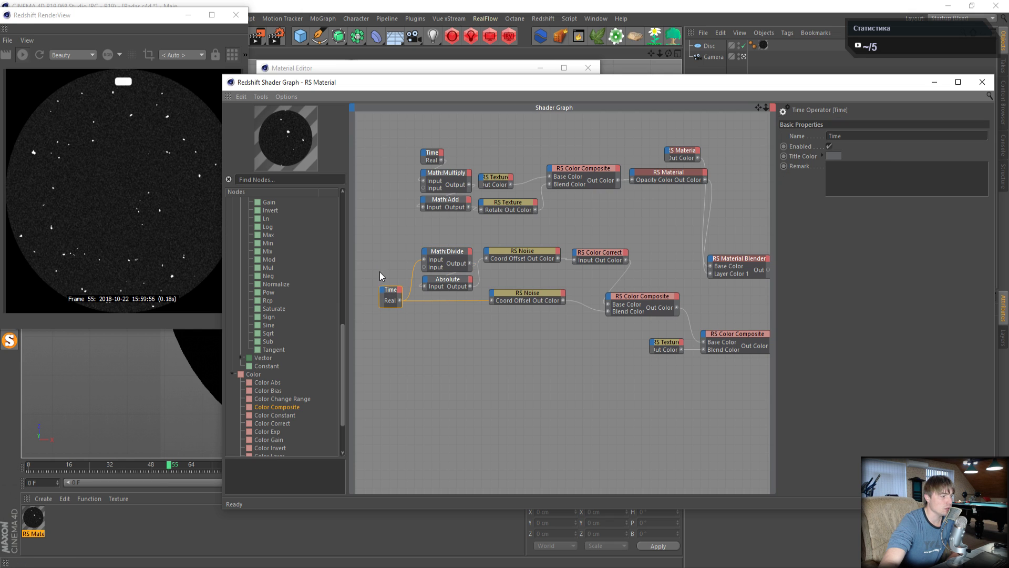
drag(388, 299, 411, 340)
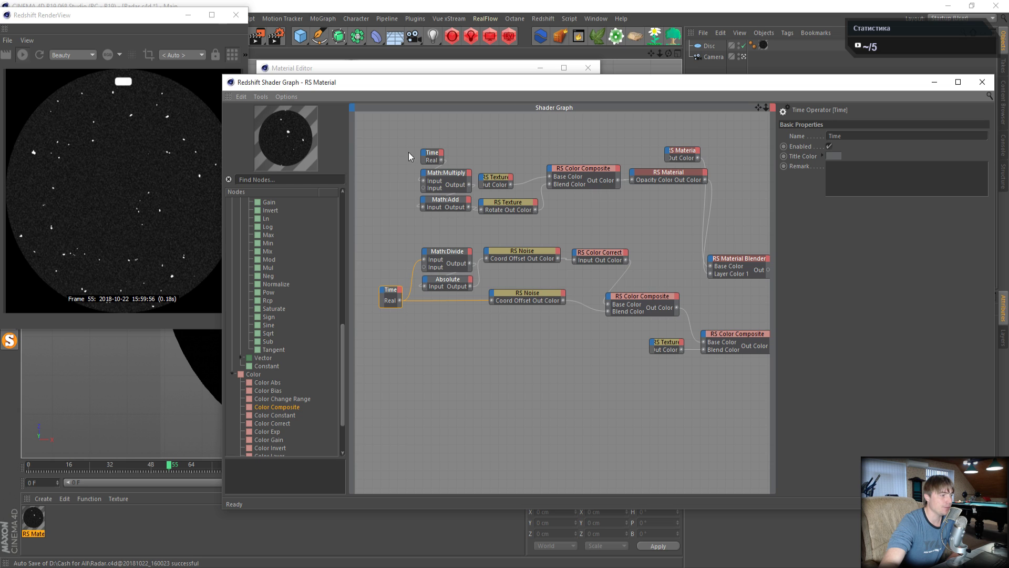
drag(448, 160, 447, 157)
drag(362, 258, 395, 332)
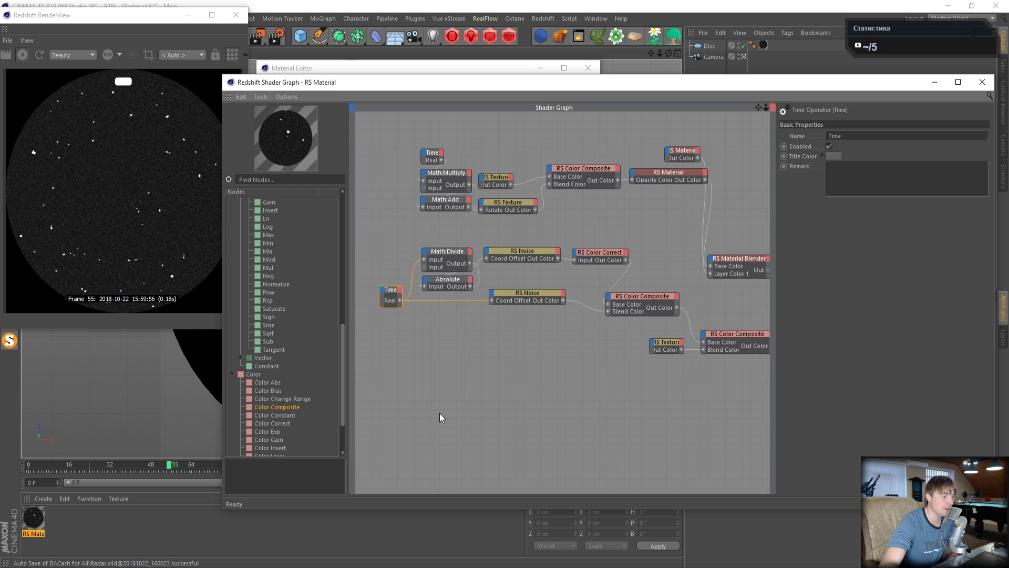
drag(362, 276, 408, 335)
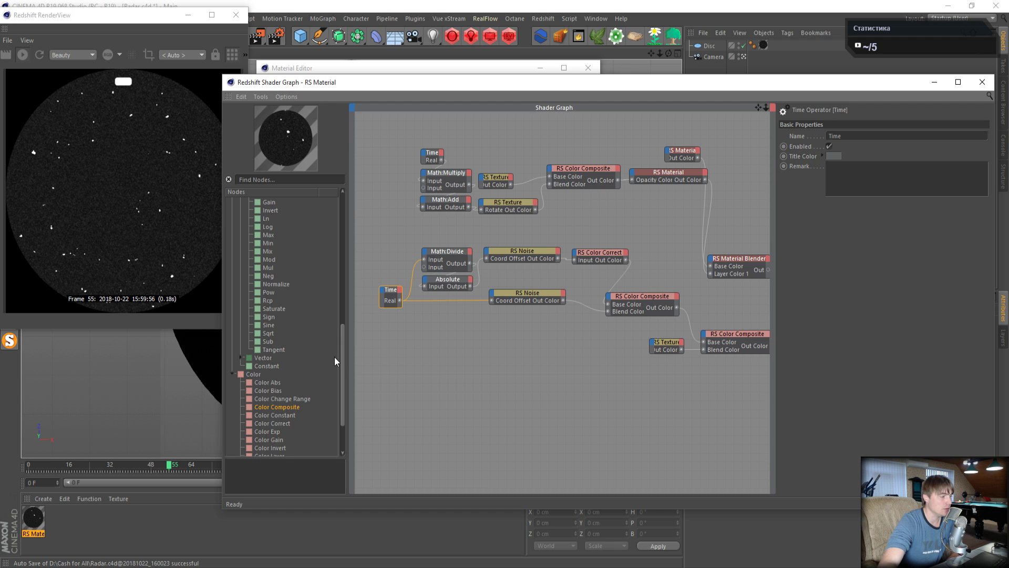
- Add a separate XPresso Time node below the noise branch and enlarge it
right_click(397, 343)
mouse_move(426, 350)
mouse_move(500, 349)
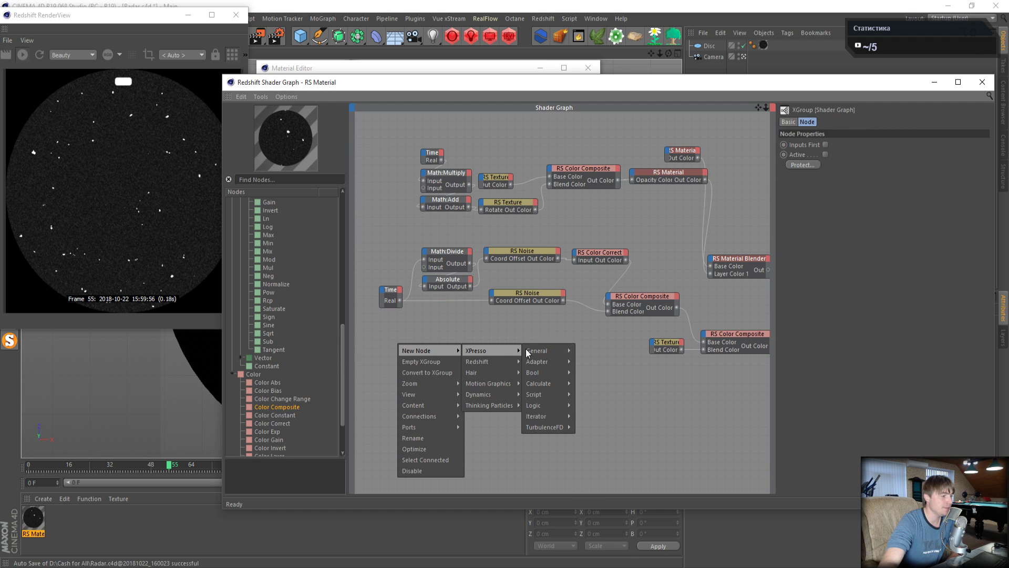
mouse_move(554, 348)
click(593, 528)
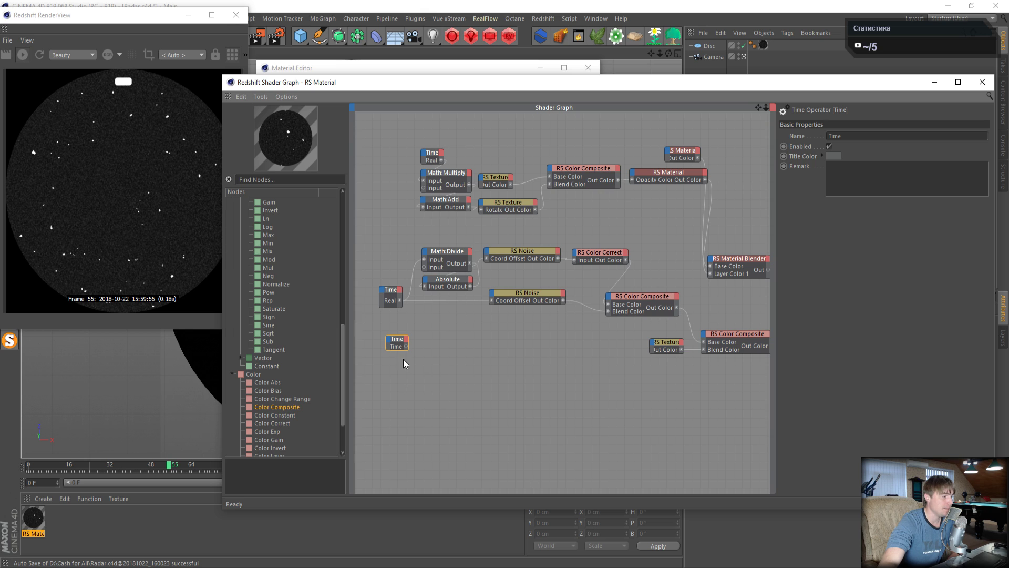
drag(407, 350, 463, 373)
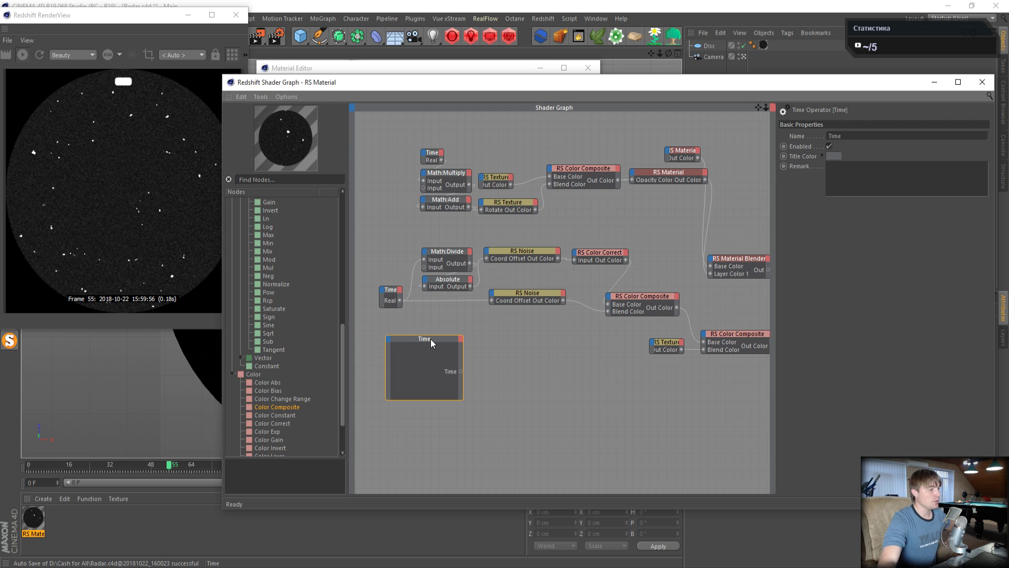
- Delete the separate Time node and add an XPresso Math node below the noise branch
key(Delete)
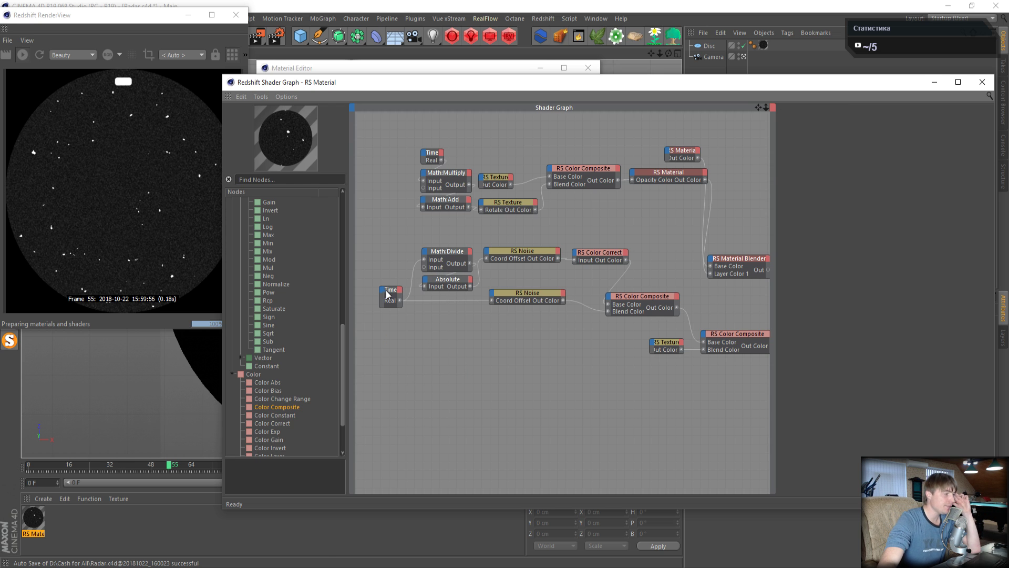
click(451, 280)
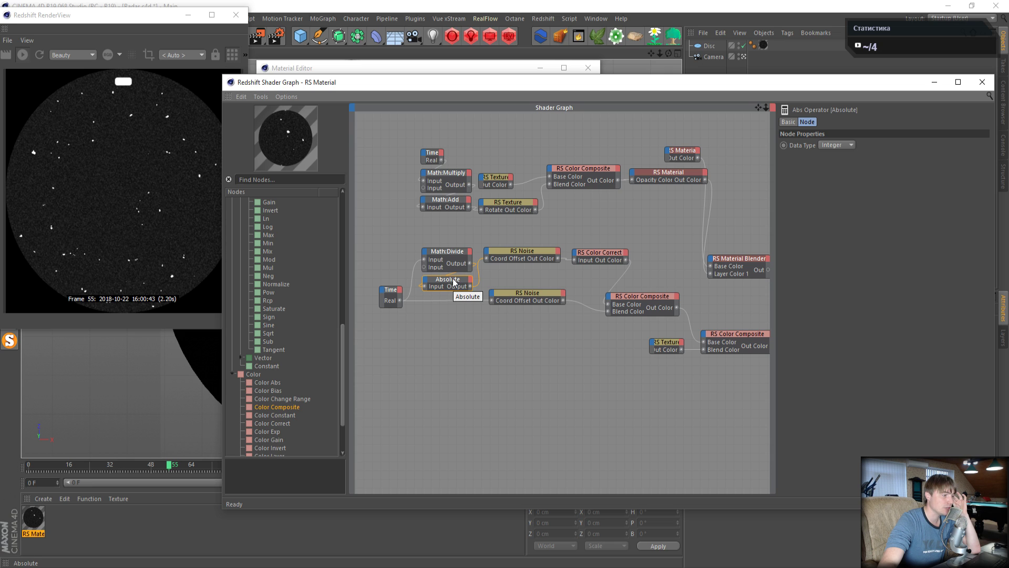
right_click(450, 352)
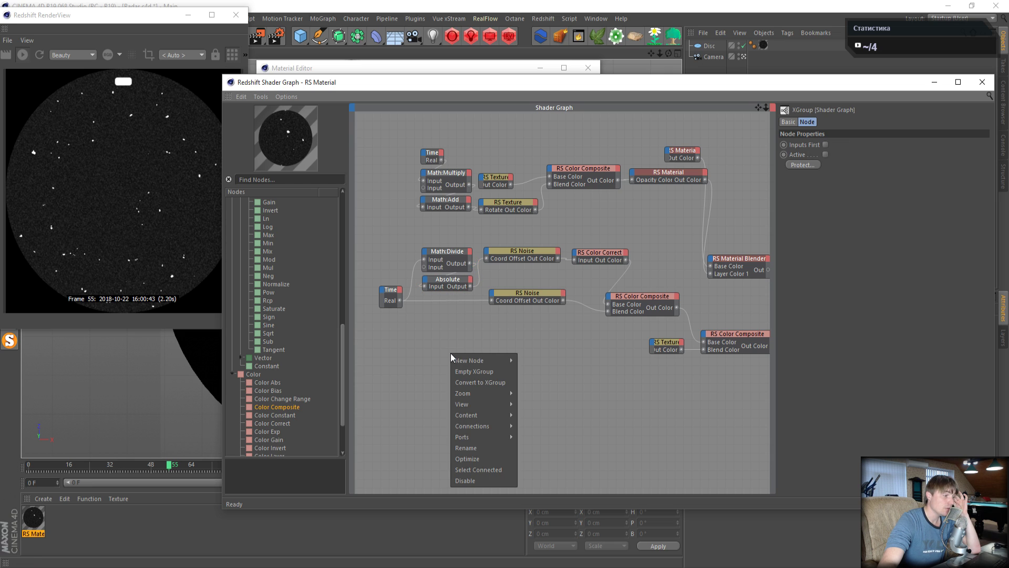
mouse_move(458, 358)
mouse_move(542, 361)
mouse_move(606, 397)
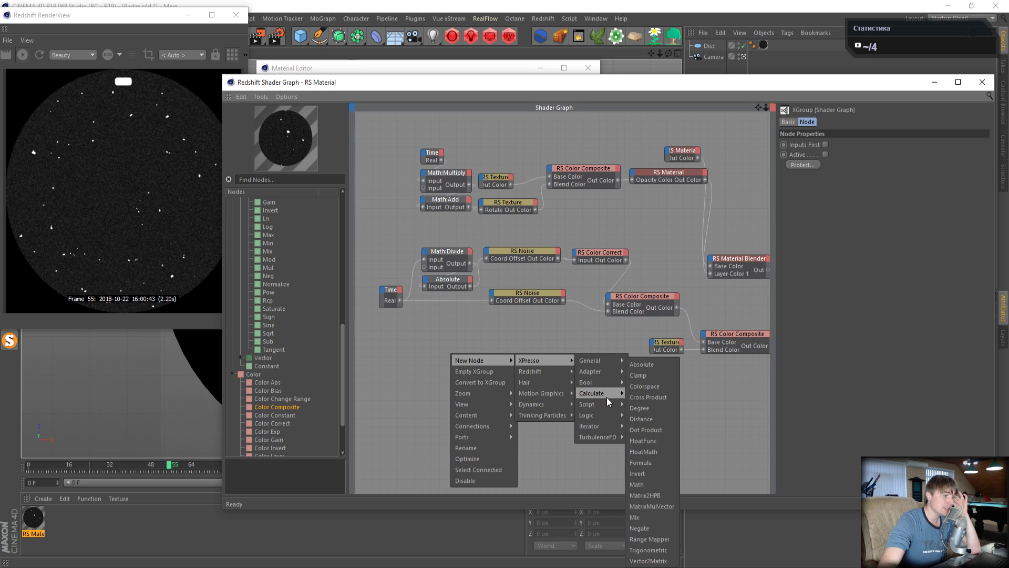
click(645, 484)
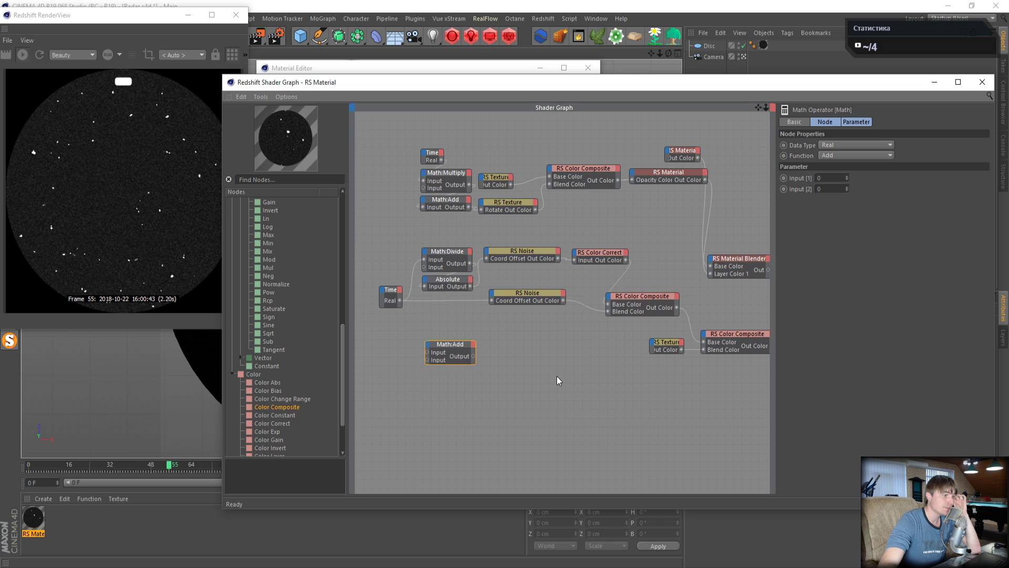
drag(453, 342, 493, 332)
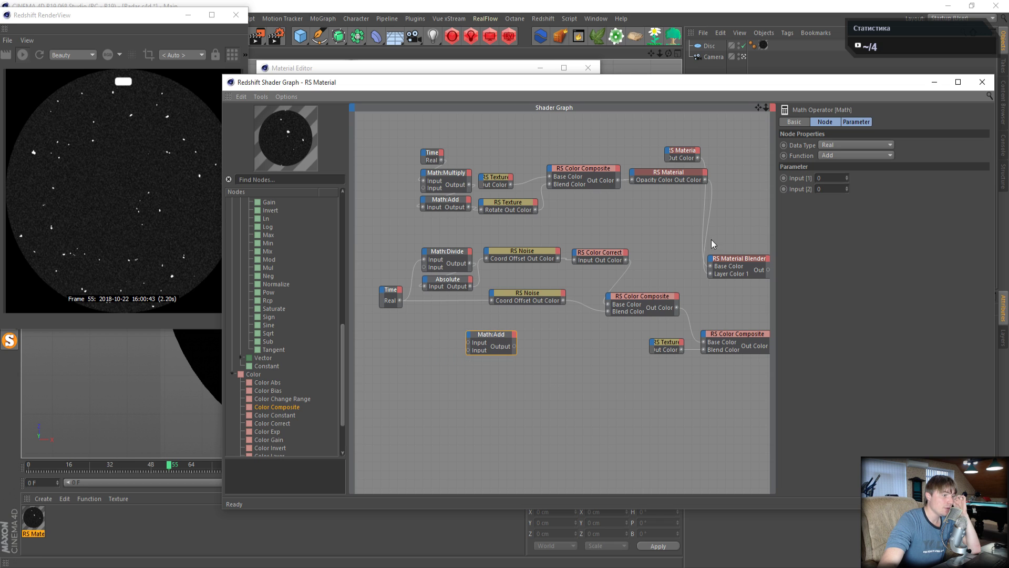
- Set the new Math node's function to Multiply, enter 0.09 as its second input, and change its data type to Vector
click(827, 156)
click(840, 188)
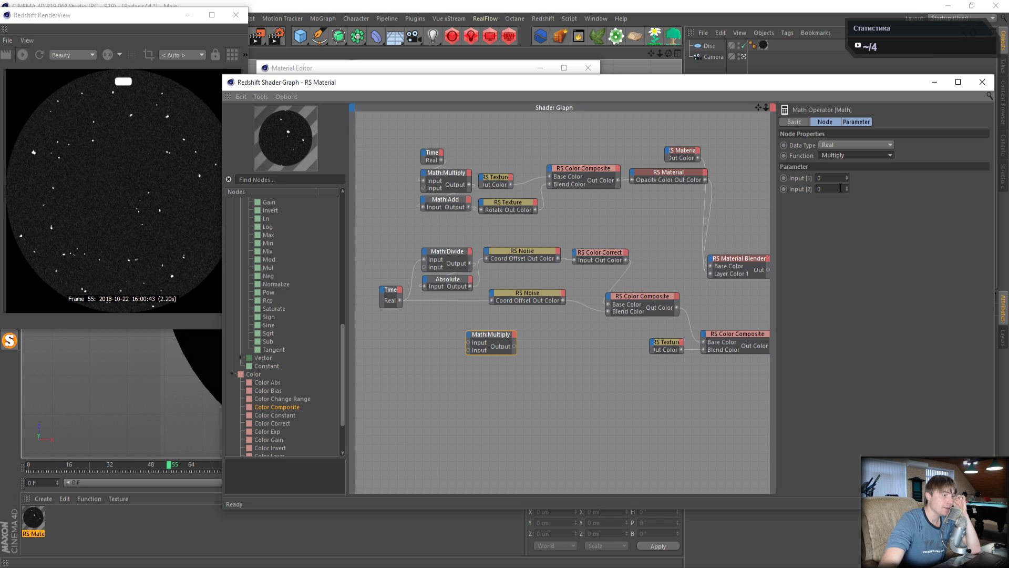
drag(829, 190, 777, 196)
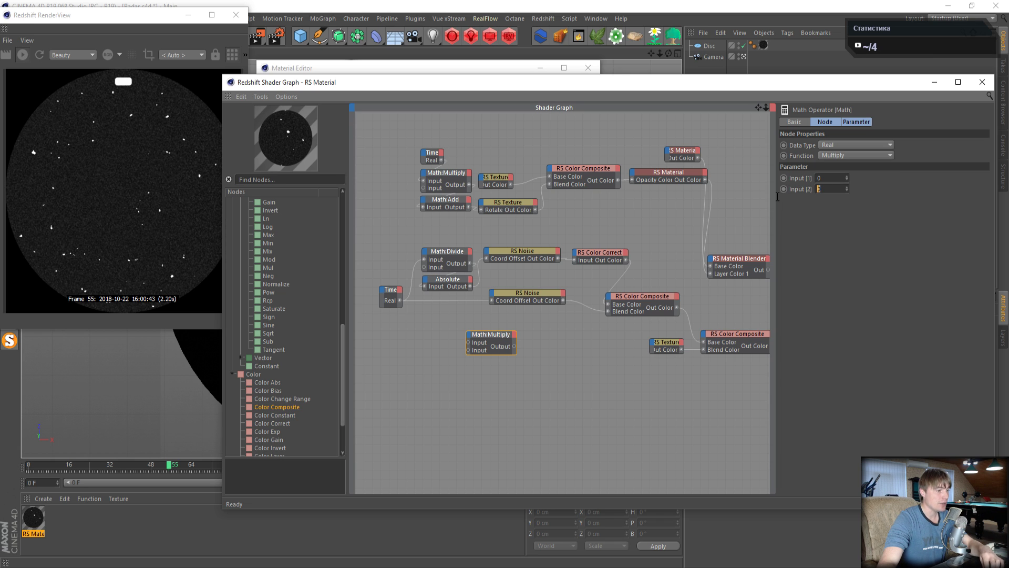
text(0.09)
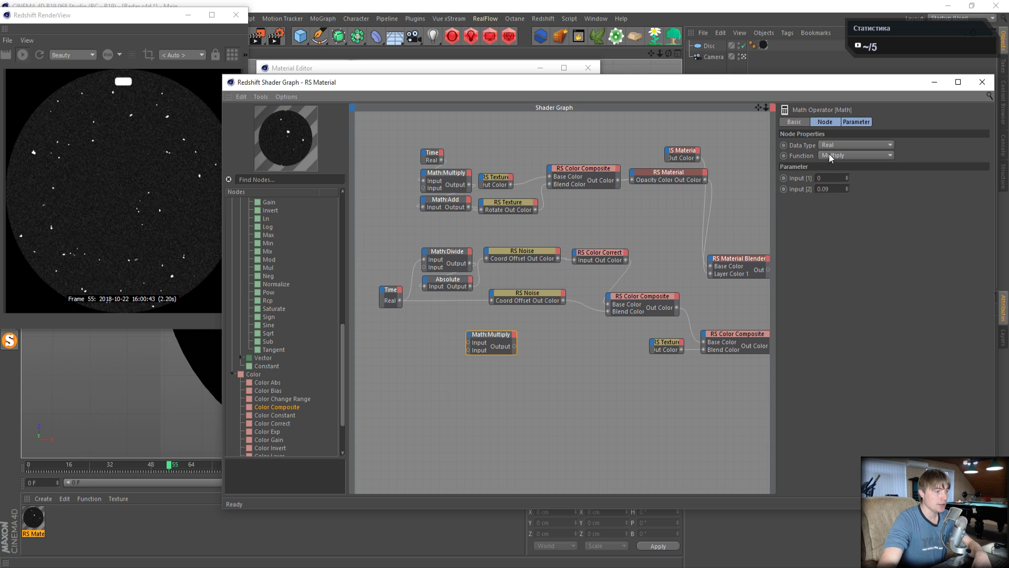
click(831, 147)
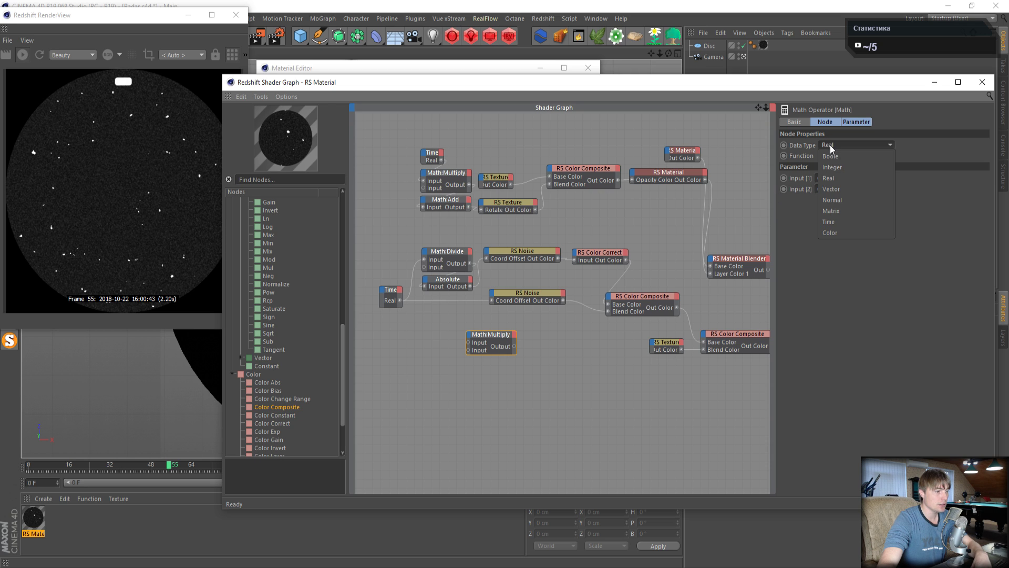
click(841, 189)
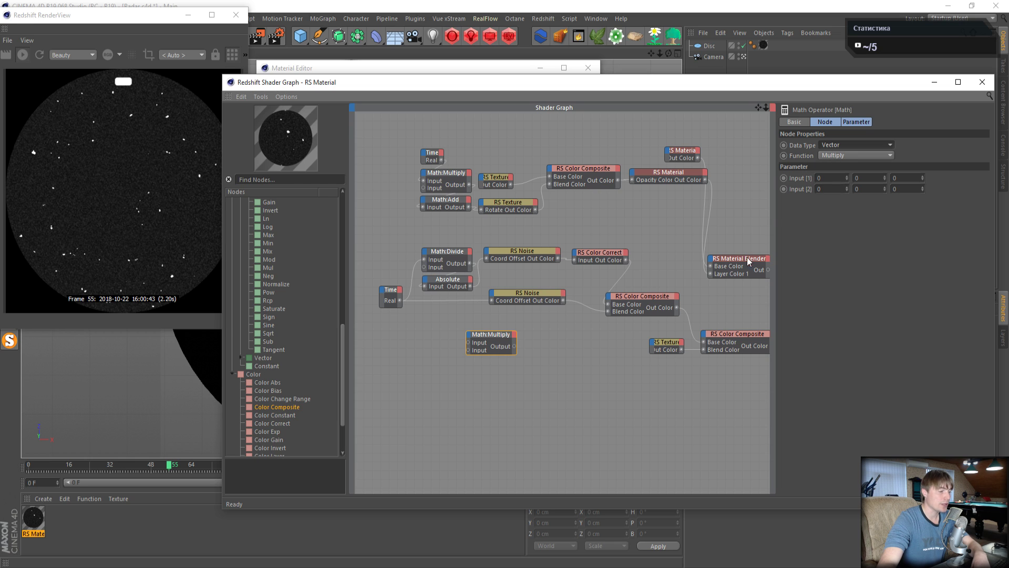
- Check the target texture's offset fields and the data type options of the new Multiply node
click(669, 342)
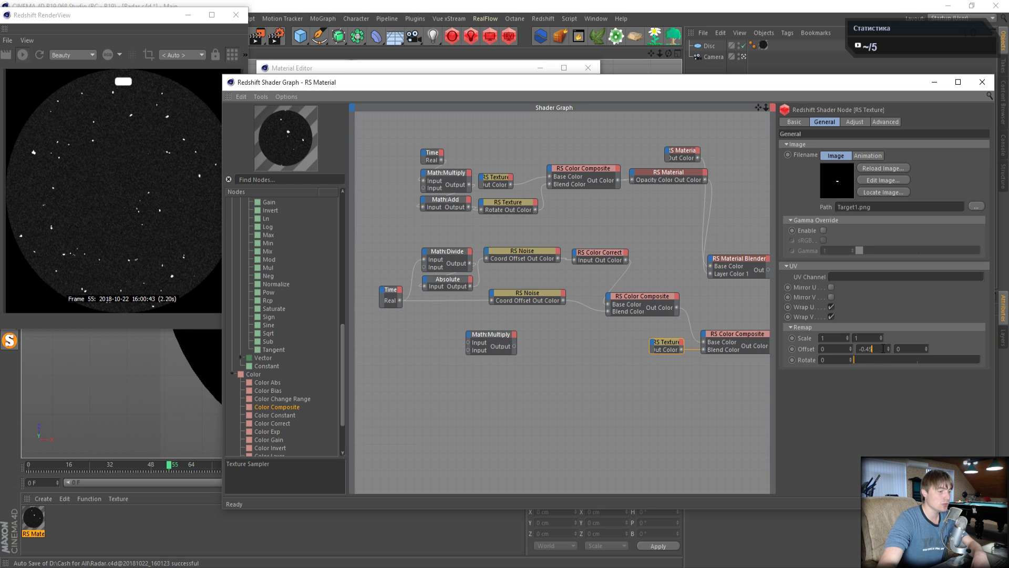
drag(883, 348, 859, 348)
click(491, 336)
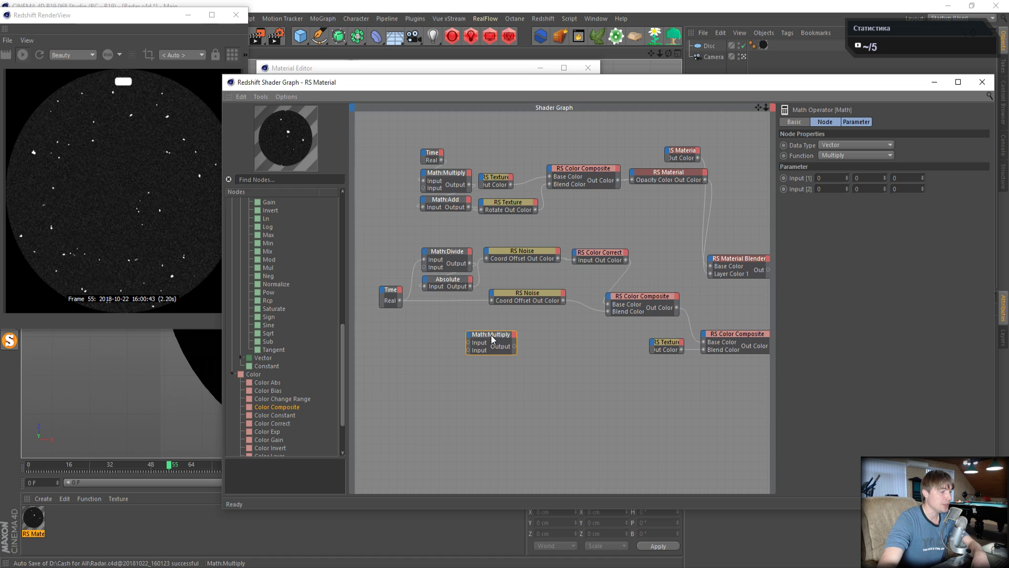
click(828, 143)
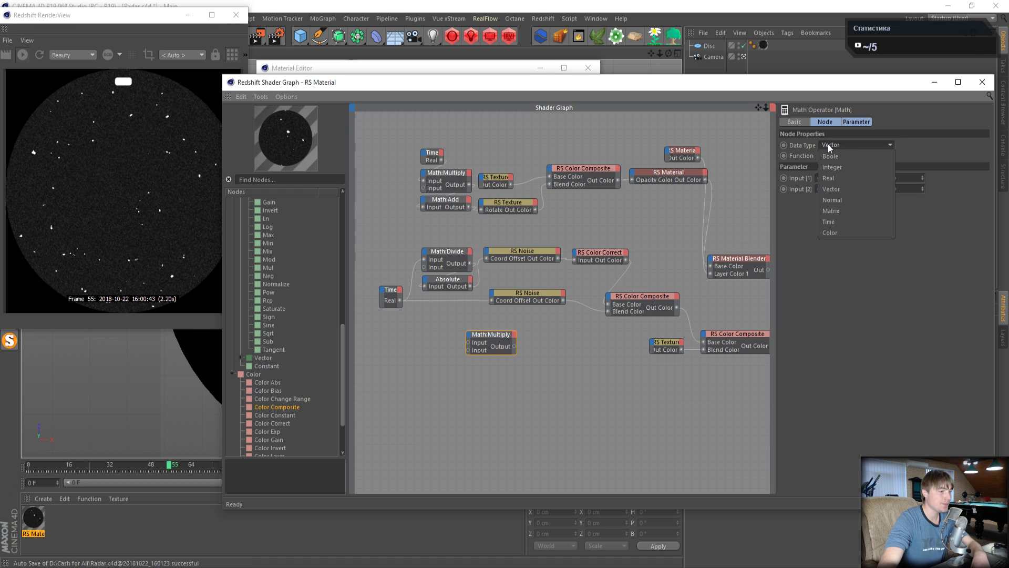
click(561, 406)
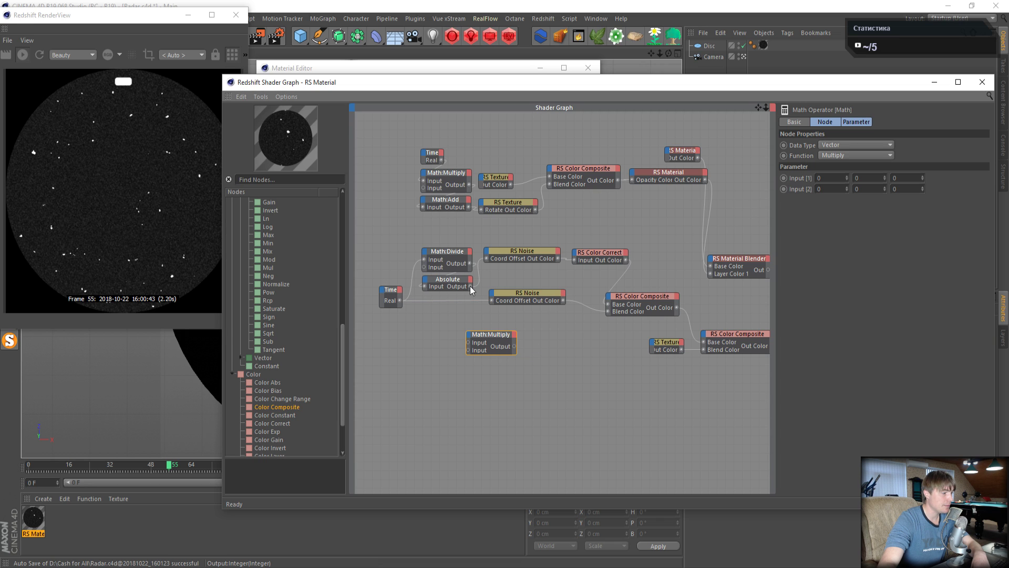
- Connect the Absolute node's output to the new Multiply node's first input and set the second input's Y value to 0.09
drag(468, 350, 468, 342)
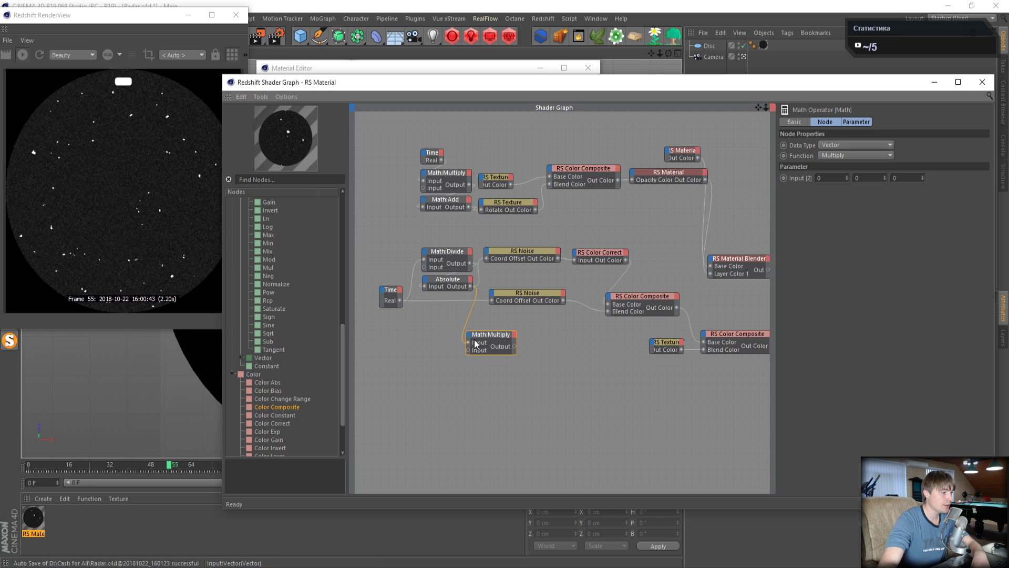
drag(875, 177, 815, 177)
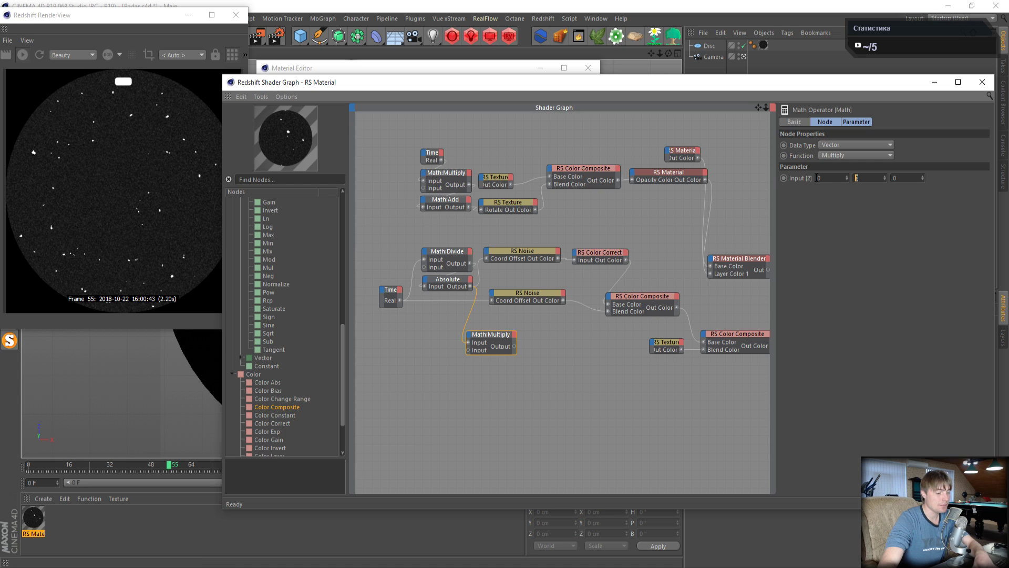
text(0.09)
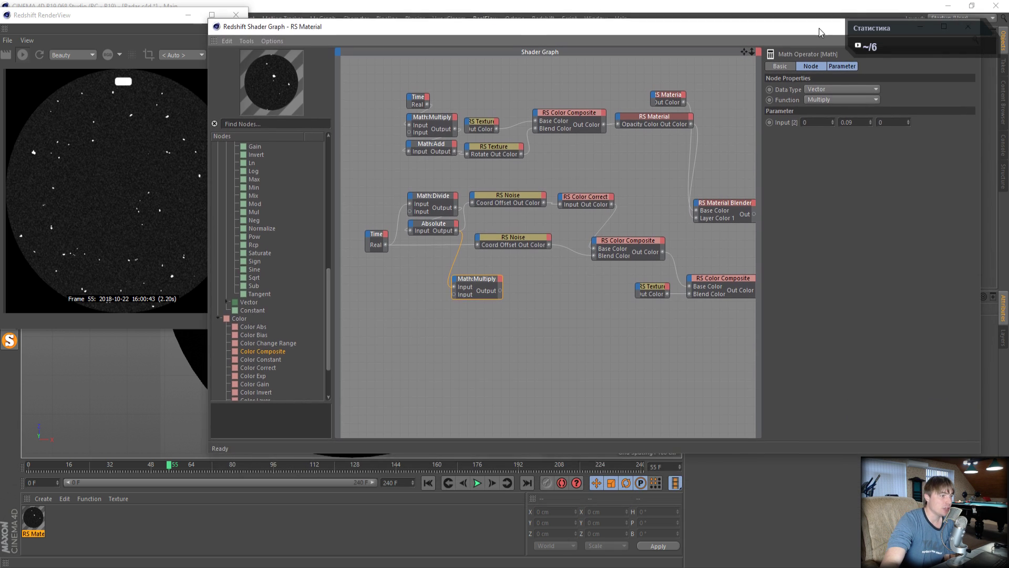
- Move the graph window clear of the timeline and scrub the animation from frame 0 to frame 240
drag(833, 84, 822, 27)
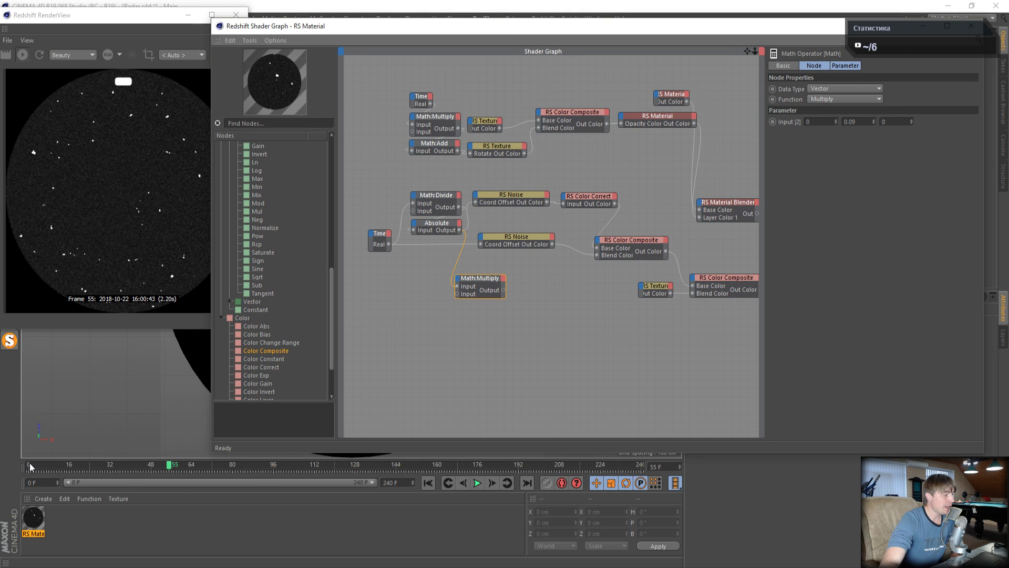
mouse_move(30, 463)
mouse_down()
mouse_move(642, 473)
mouse_move(27, 480)
mouse_up()
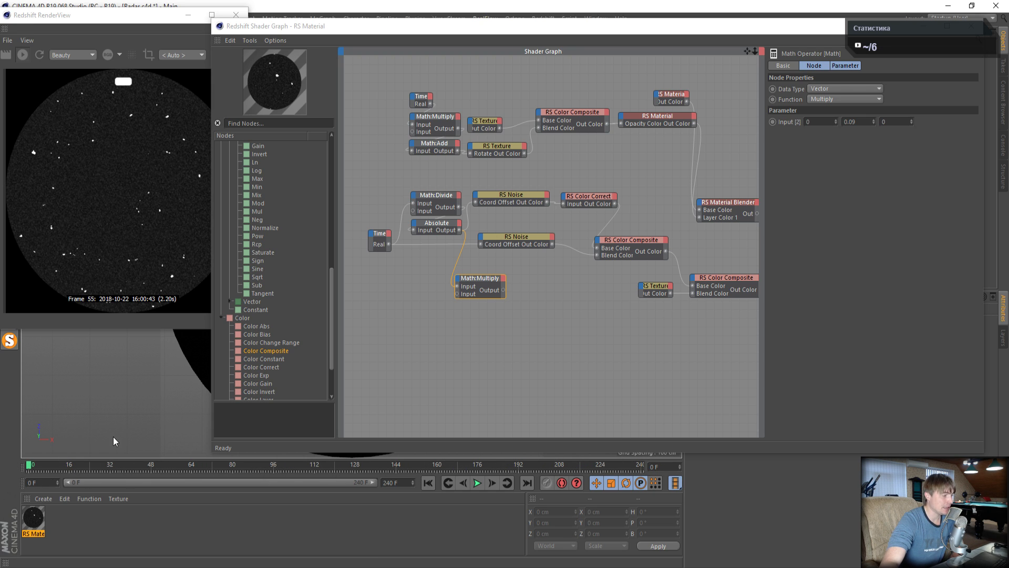
drag(30, 466, 121, 443)
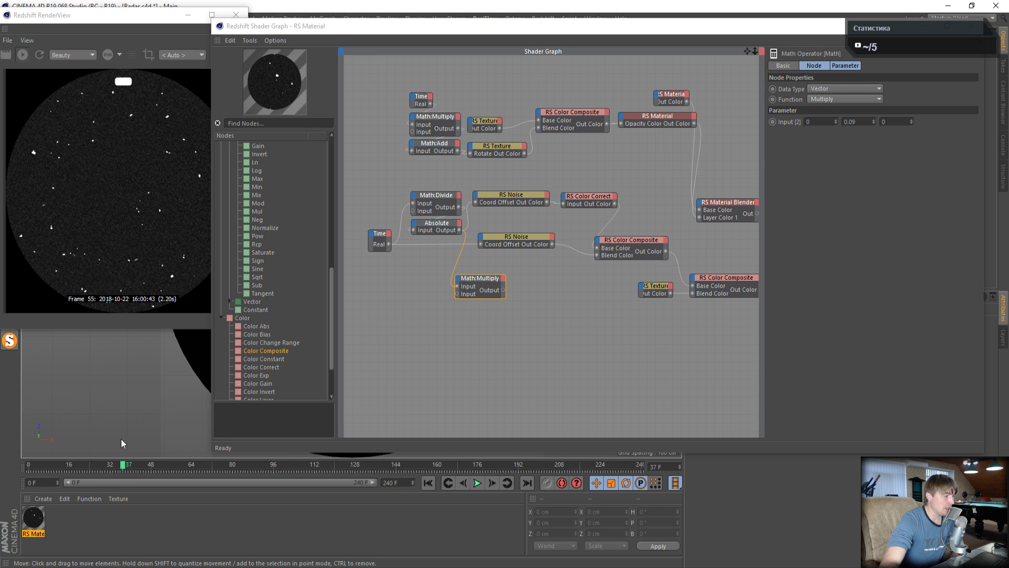
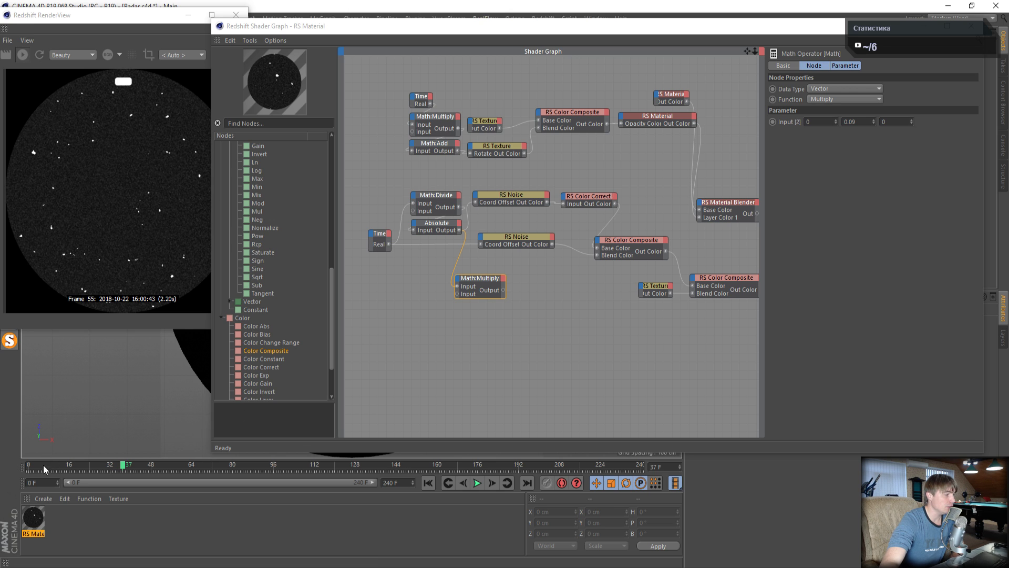
drag(47, 468, 398, 467)
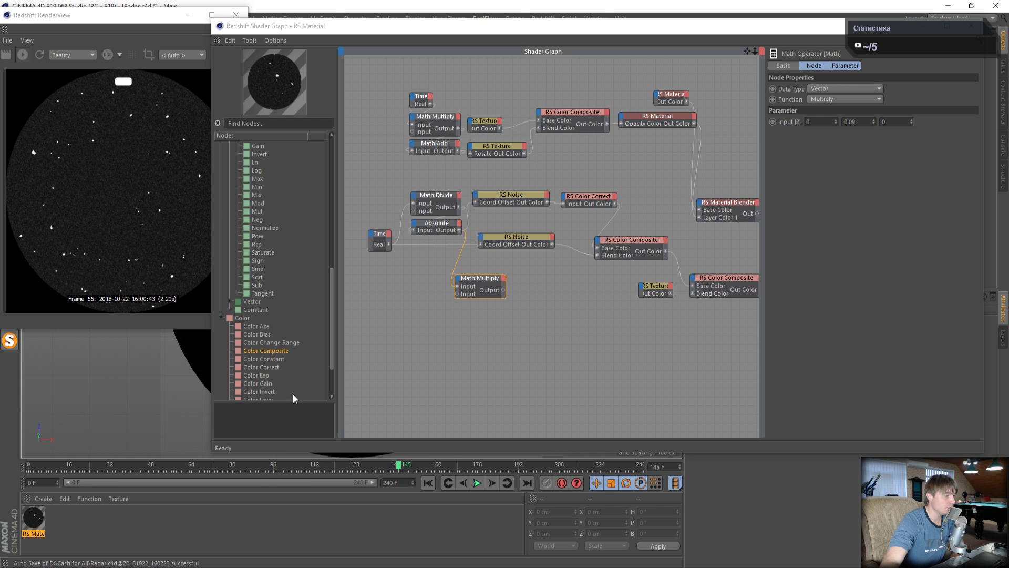
drag(520, 465, 650, 471)
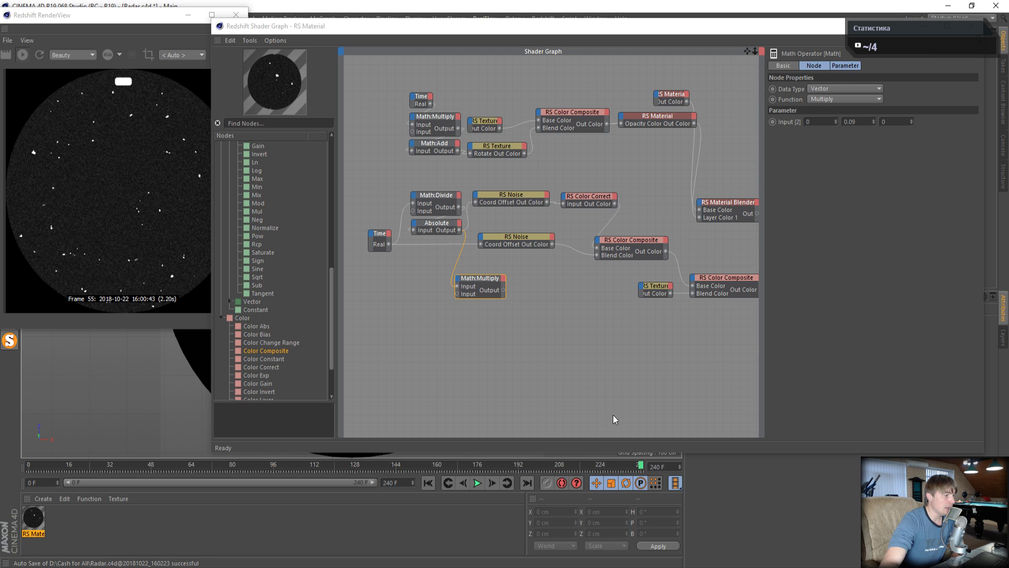
- Check the target texture's Y offset, divide 0.45 by 5 in the Windows Calculator, and close the calculator
click(662, 289)
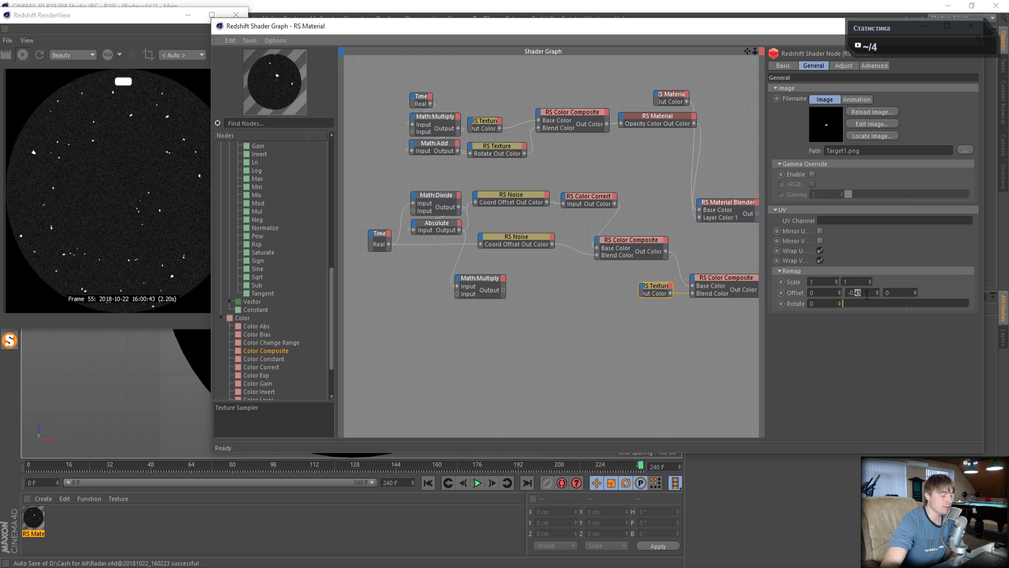
key(super)
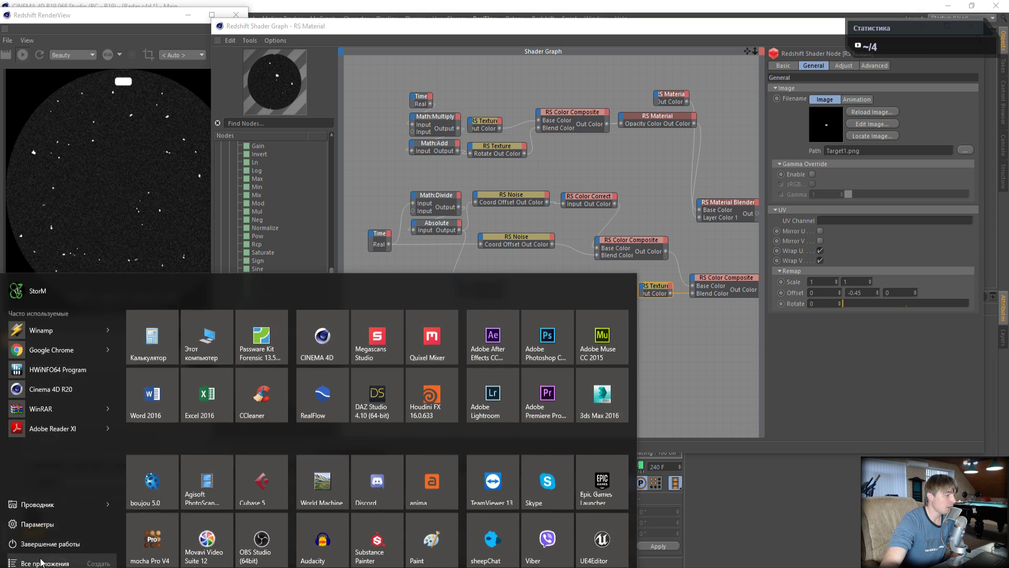
click(152, 322)
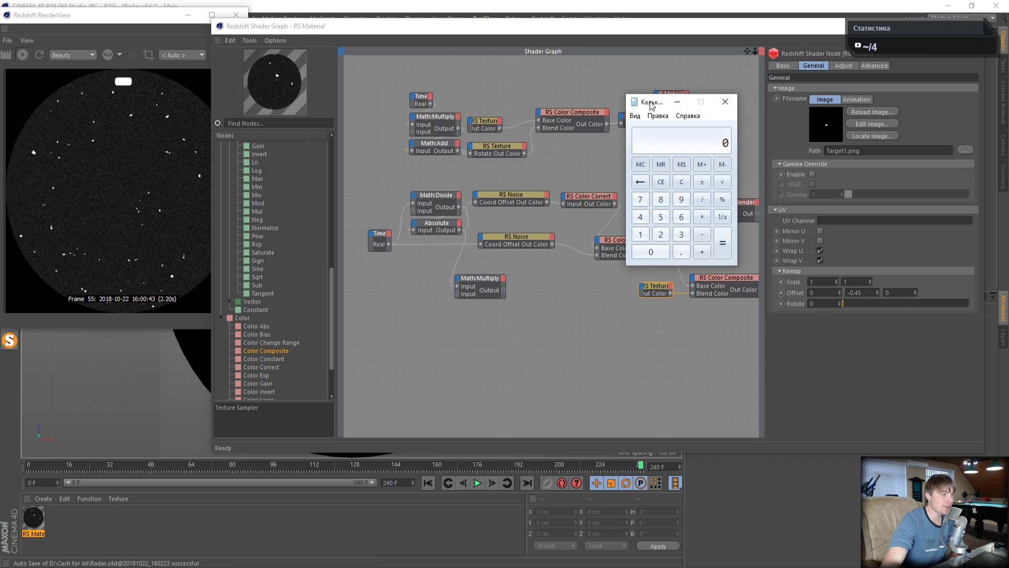
click(644, 220)
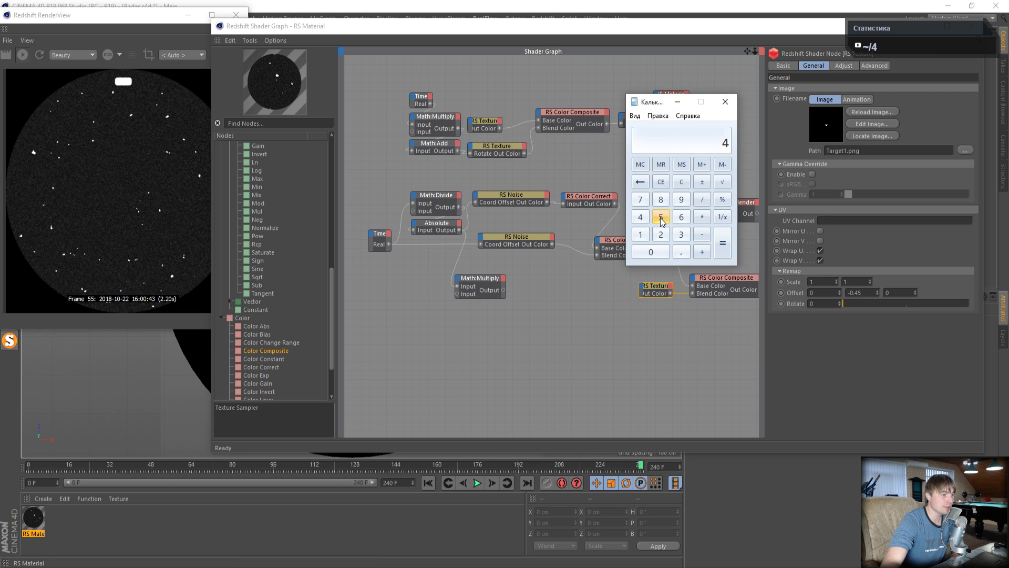
click(661, 219)
click(685, 184)
click(651, 252)
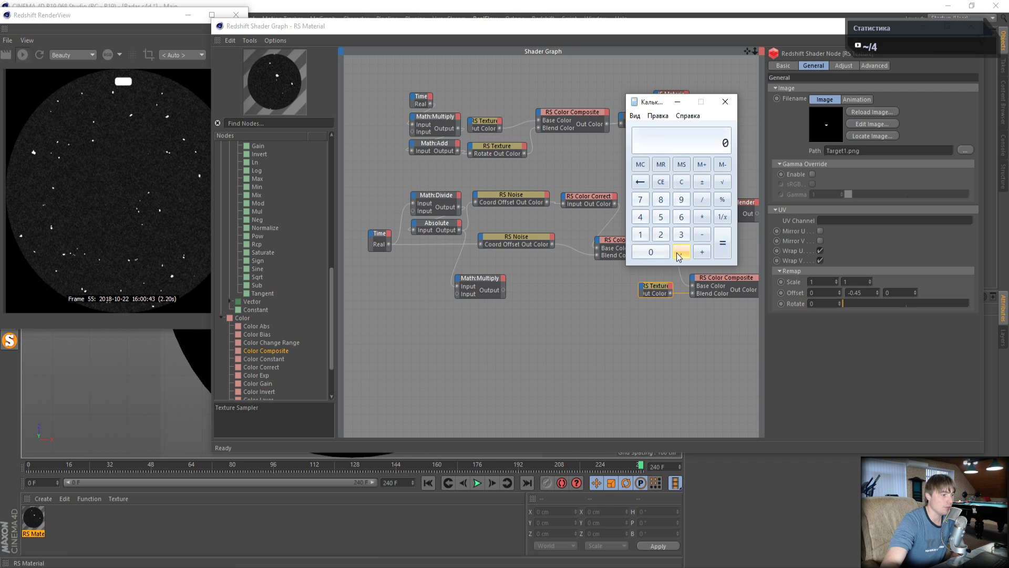
click(681, 252)
click(640, 217)
click(661, 217)
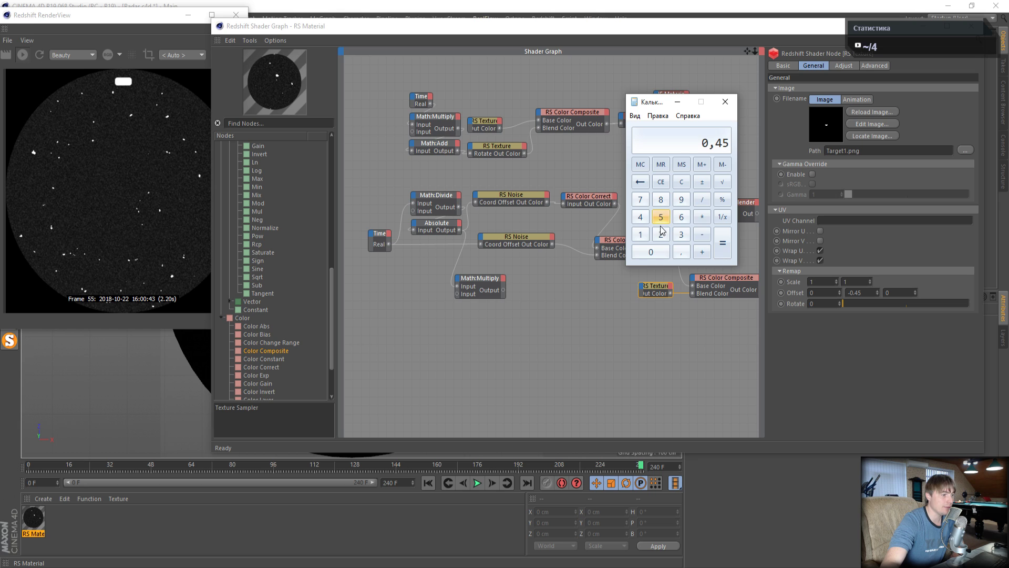
click(702, 199)
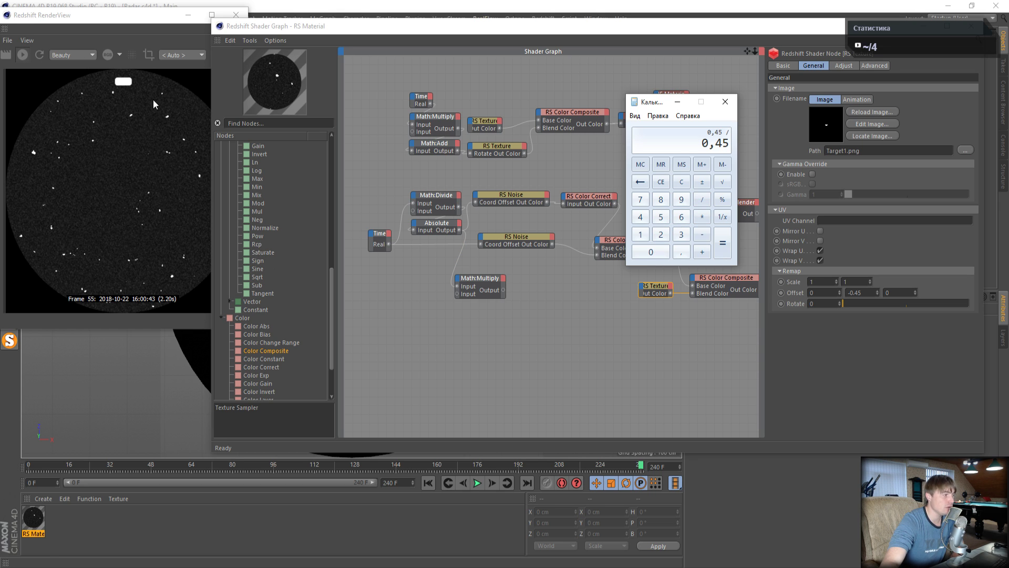
click(661, 217)
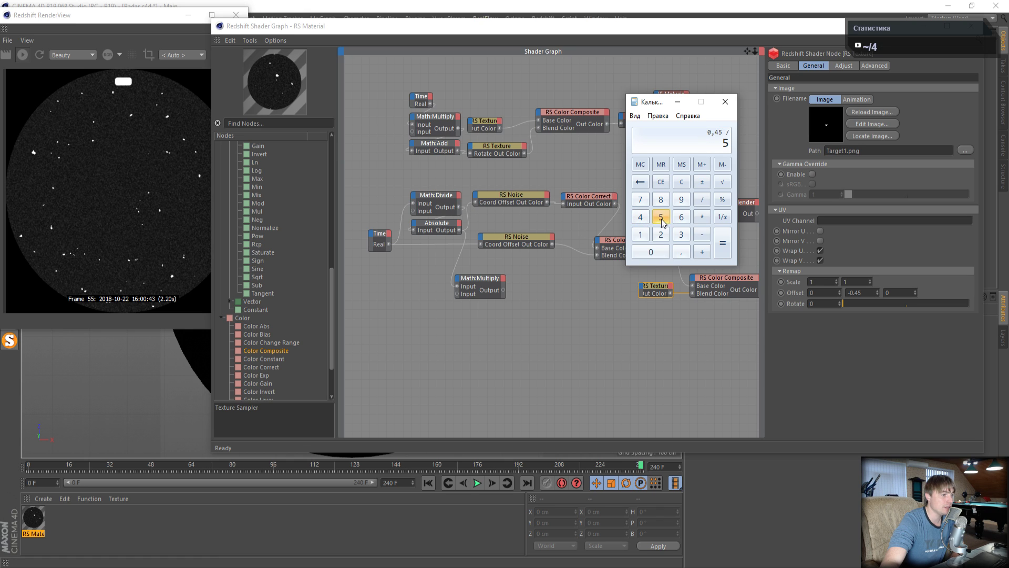
click(723, 243)
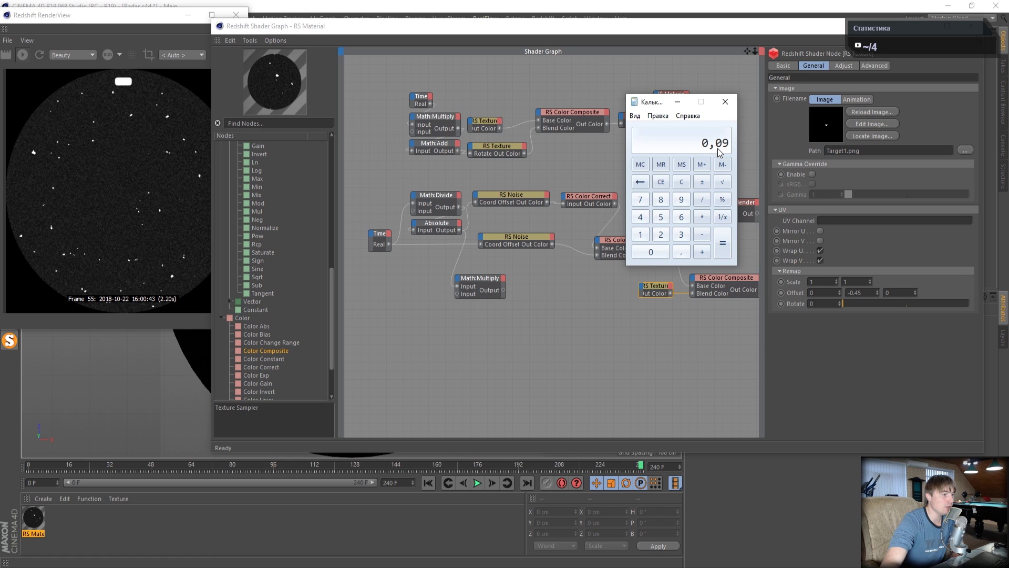
click(725, 102)
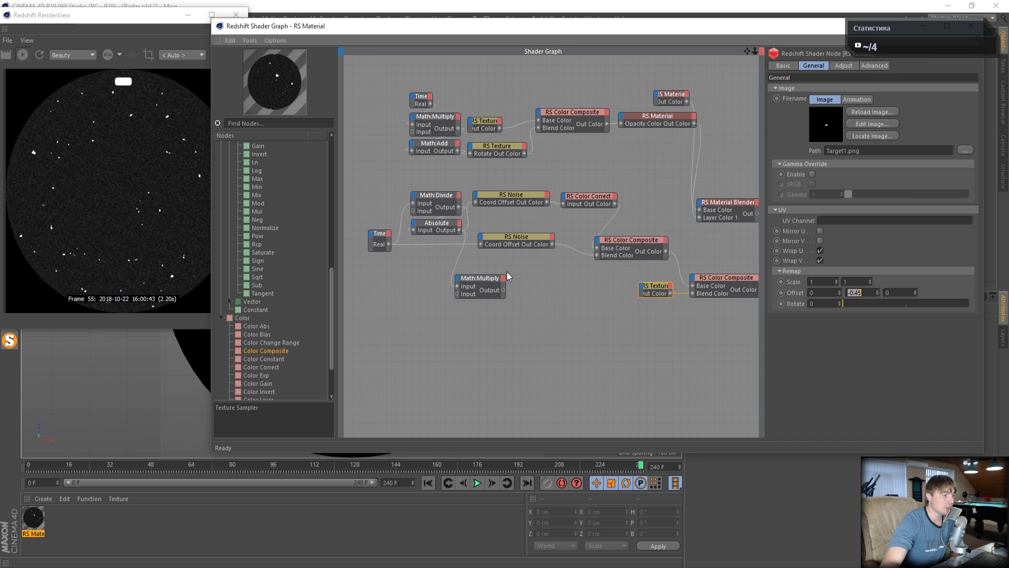
- Check the settings of the Absolute, vector Multiply and Divide nodes that drive the target texture's movement
click(448, 226)
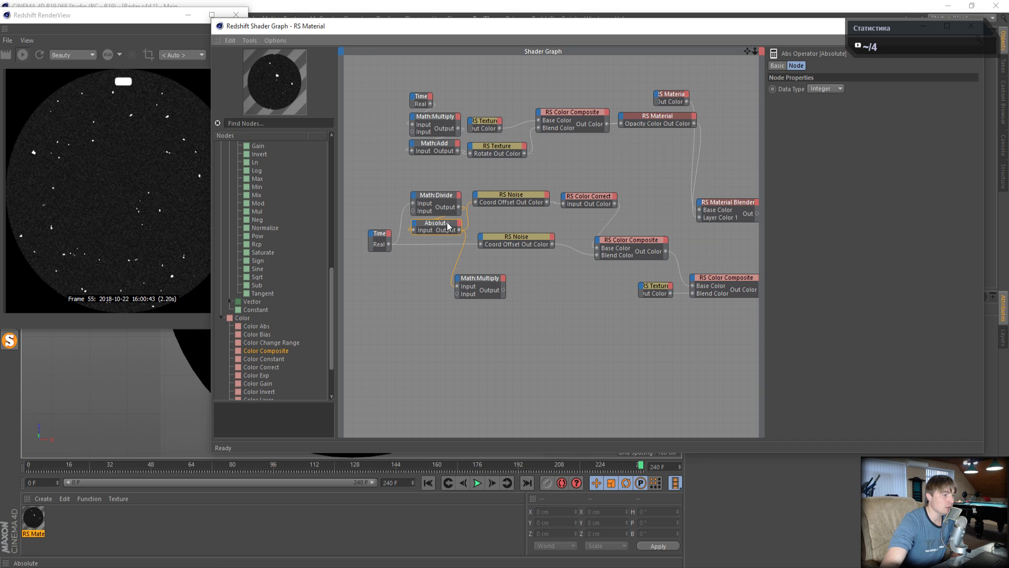
drag(390, 156, 441, 259)
click(482, 281)
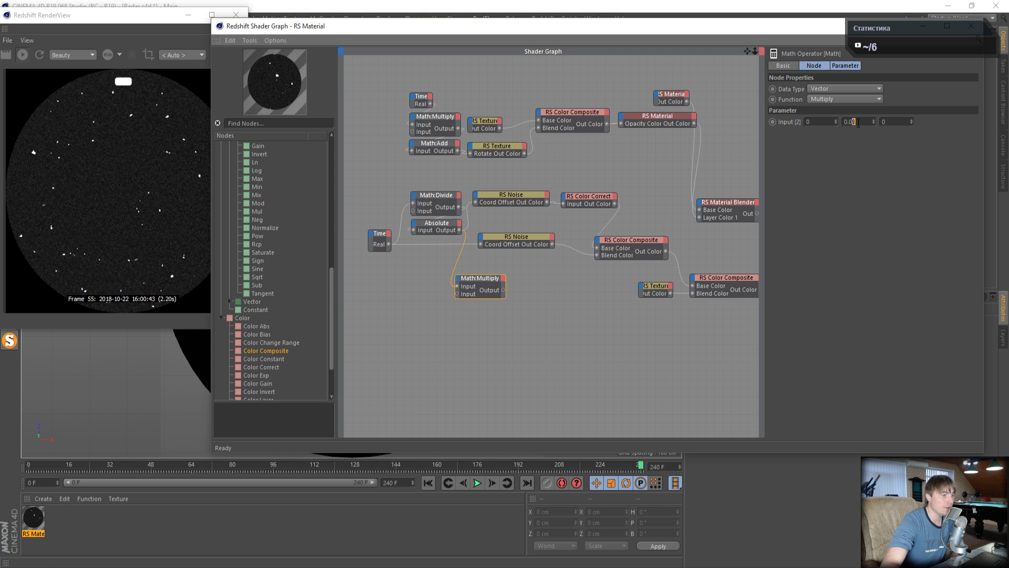
click(435, 229)
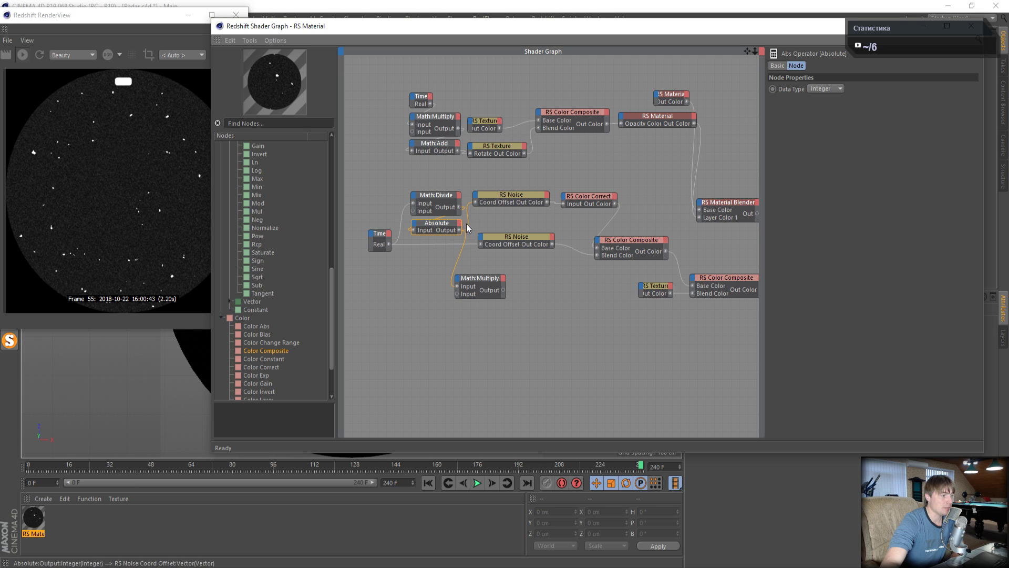
click(480, 282)
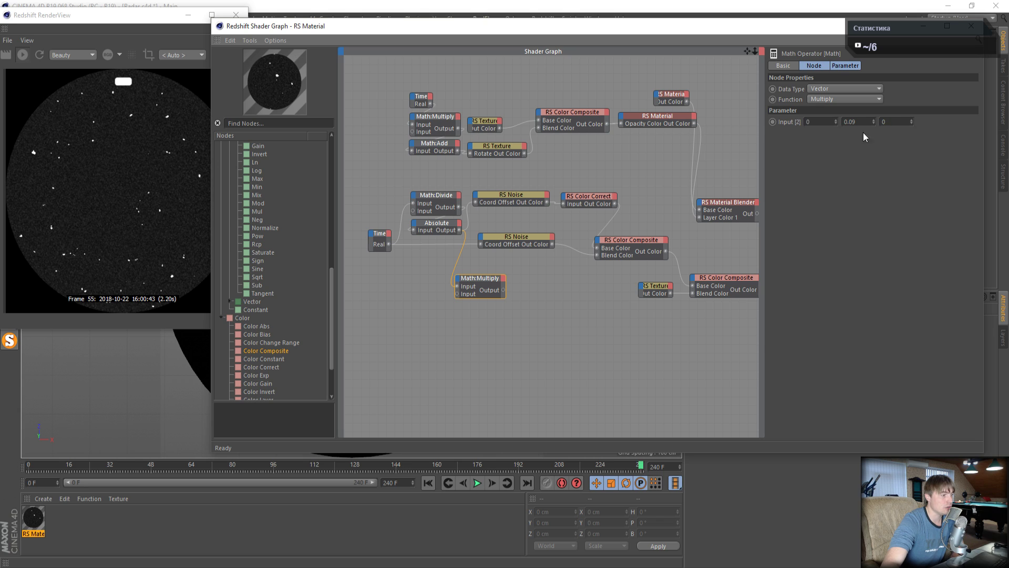
click(430, 227)
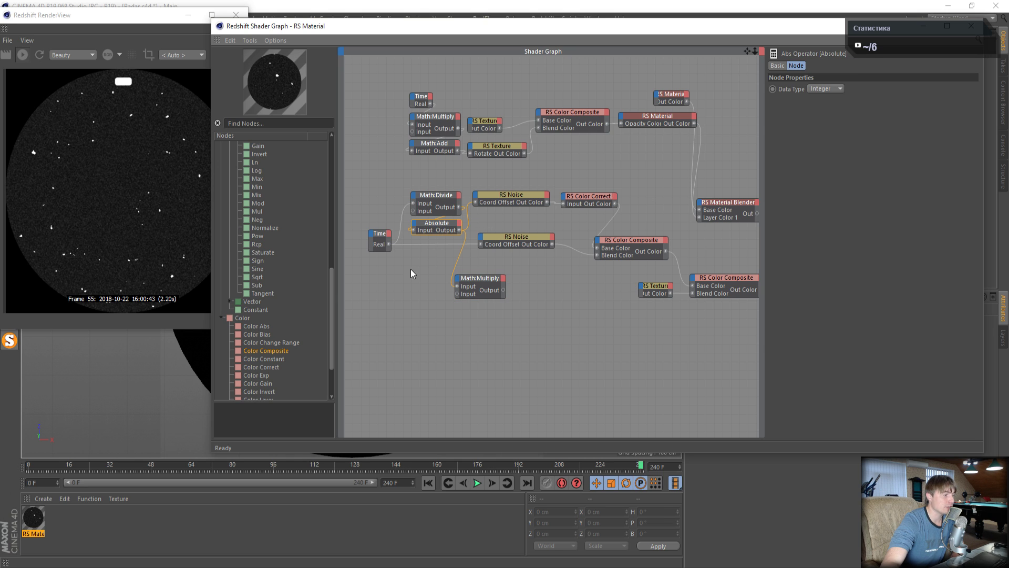
drag(411, 269, 445, 225)
drag(408, 266, 442, 219)
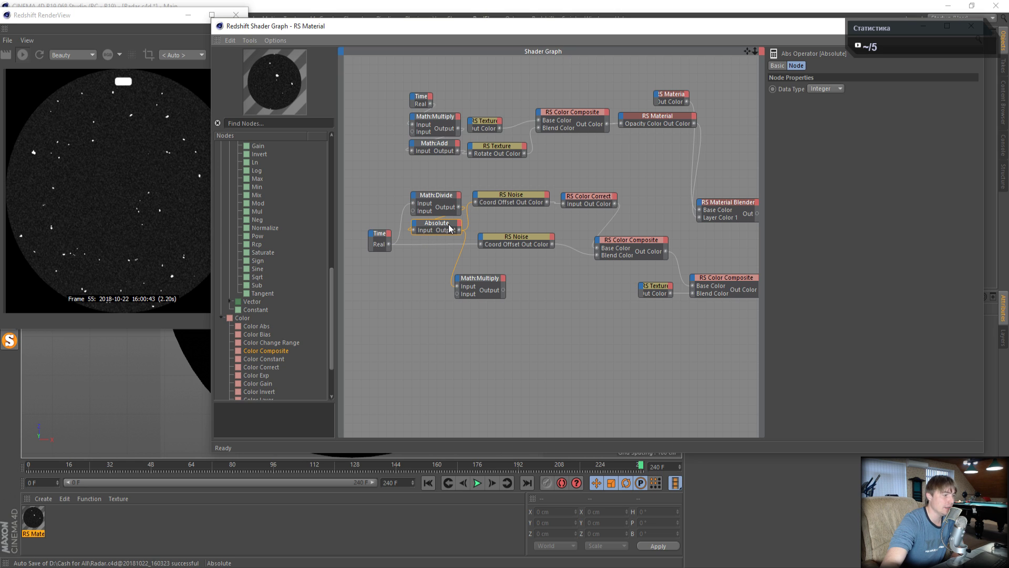
click(433, 199)
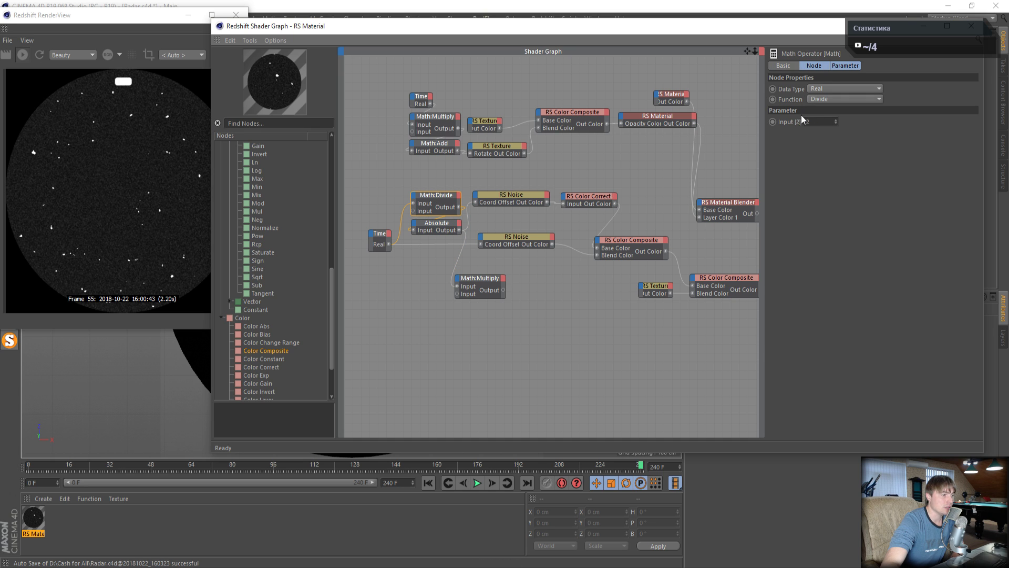
click(482, 279)
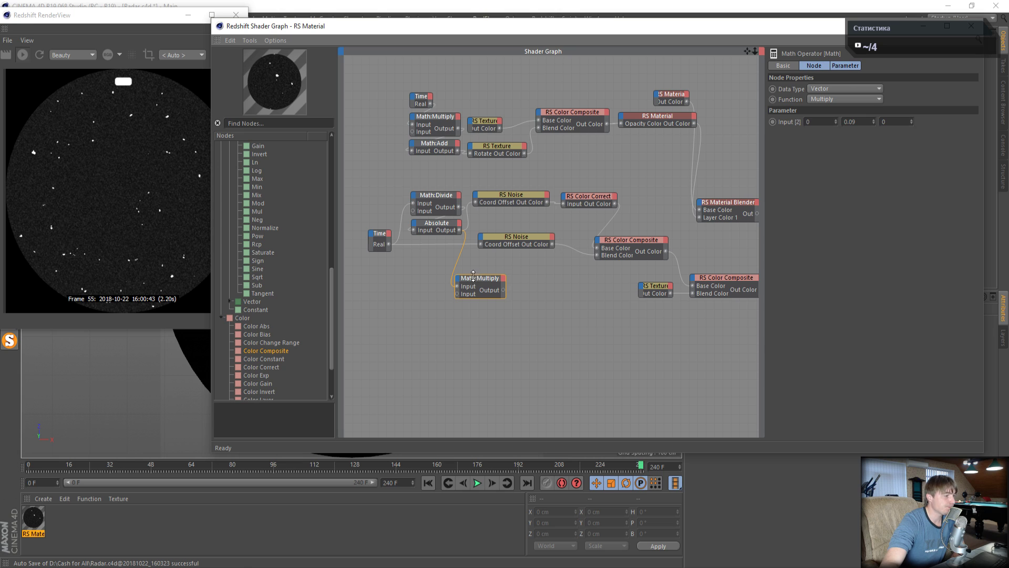
- Shift the vector Multiply node aside and add an XPresso Math node between it and the target texture
drag(473, 276, 436, 280)
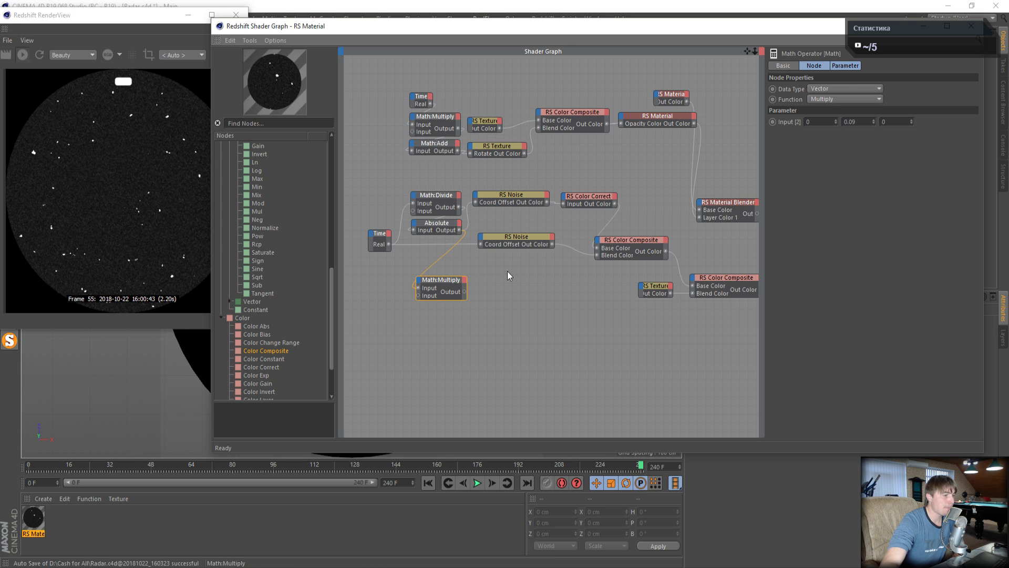
right_click(495, 282)
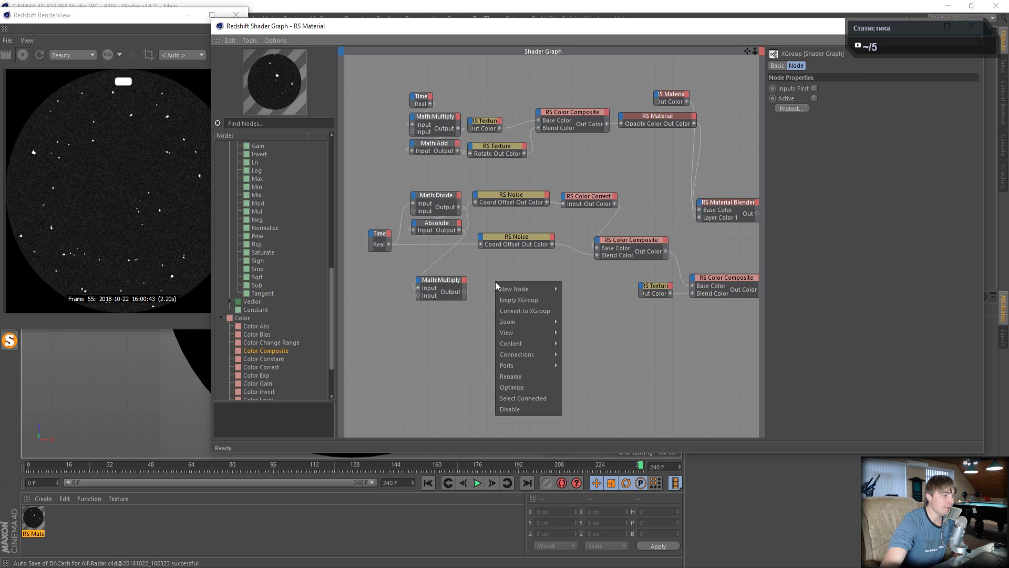
mouse_move(504, 288)
mouse_move(585, 291)
mouse_move(643, 323)
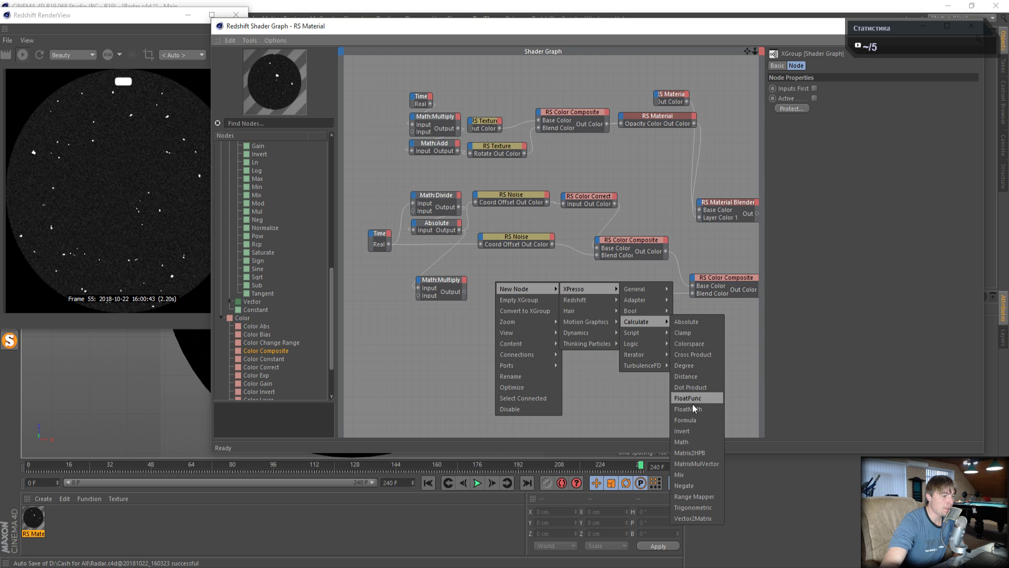
click(694, 442)
drag(494, 273, 517, 279)
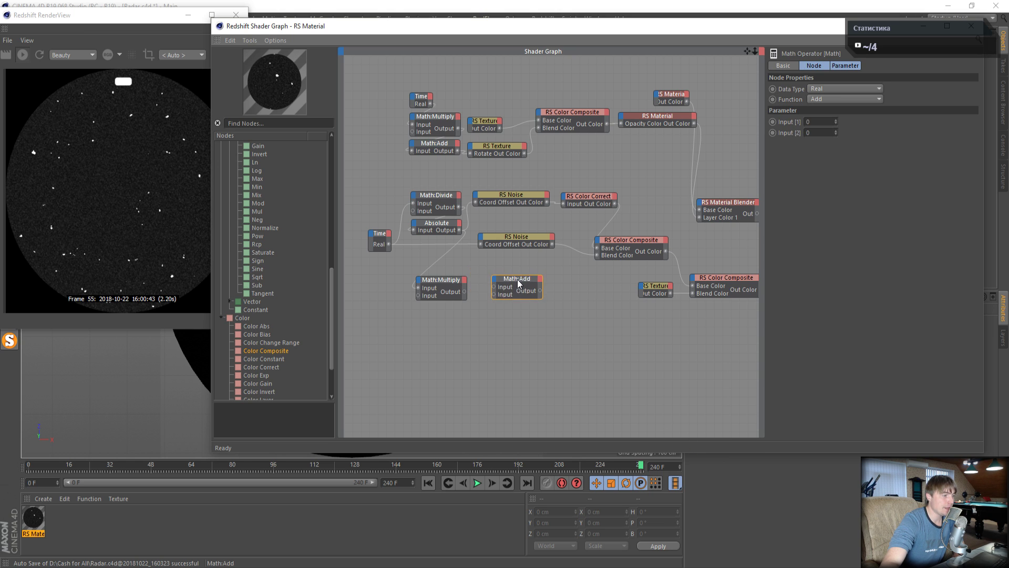
- Set the new Math node's data type to Vector, its function to Add and its first input's Y value to -0.45
click(835, 89)
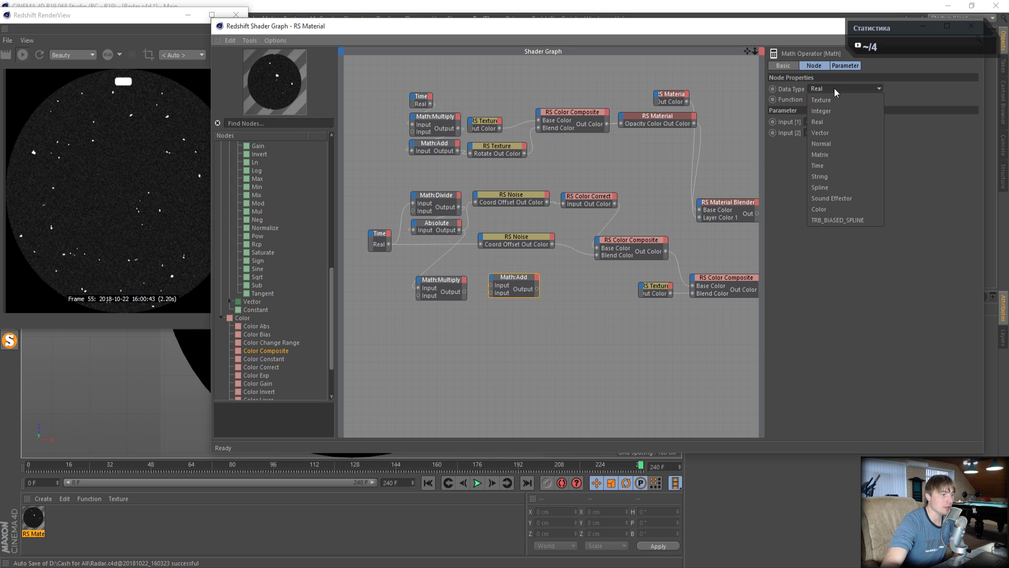
click(834, 133)
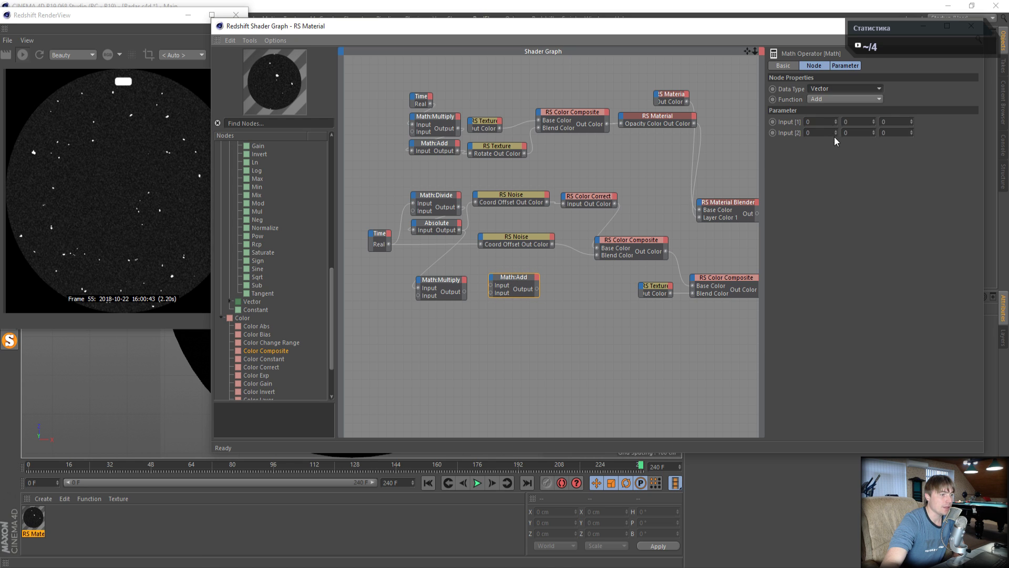
click(816, 100)
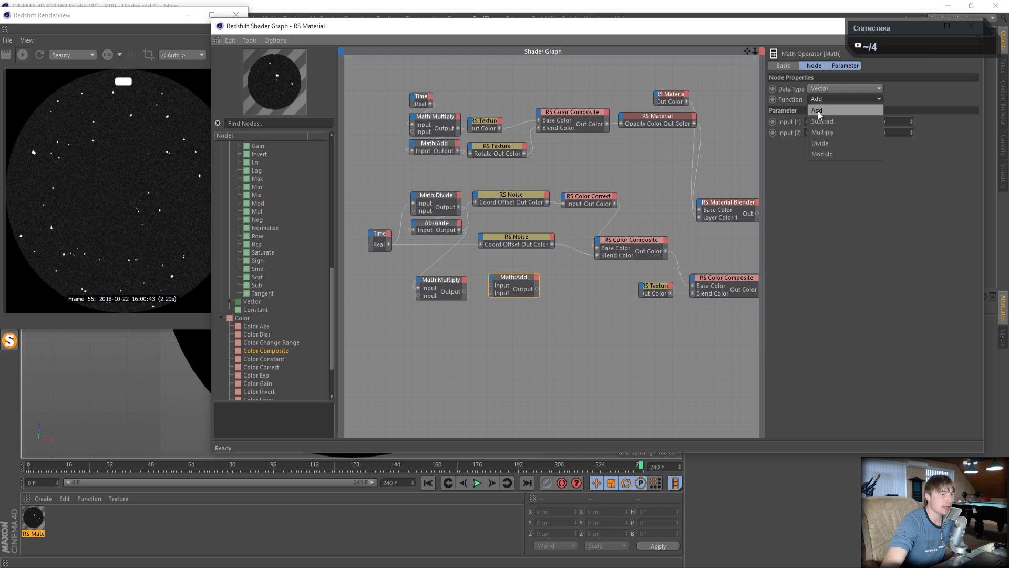
click(818, 110)
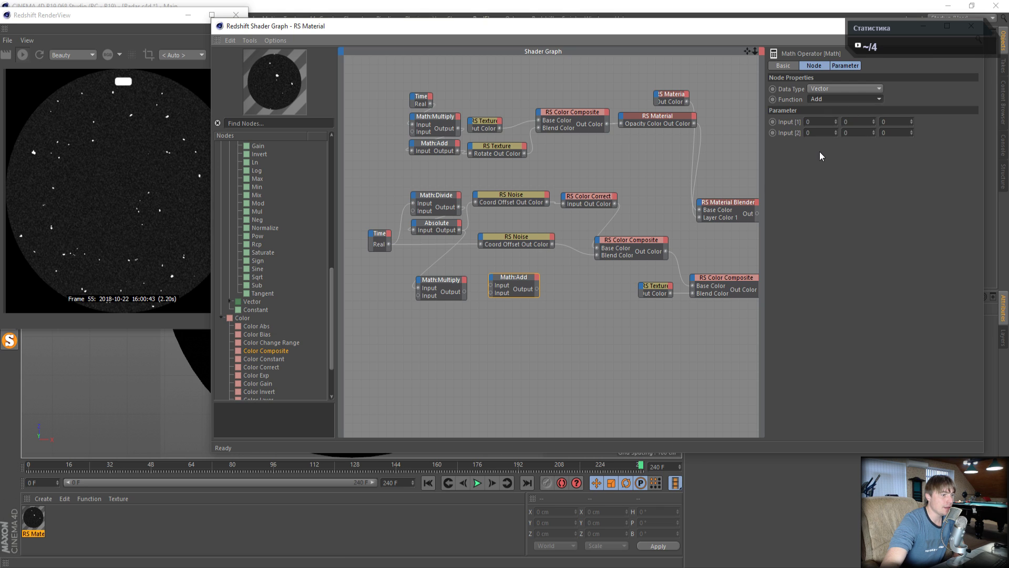
double_click(855, 123)
text(-0.4)
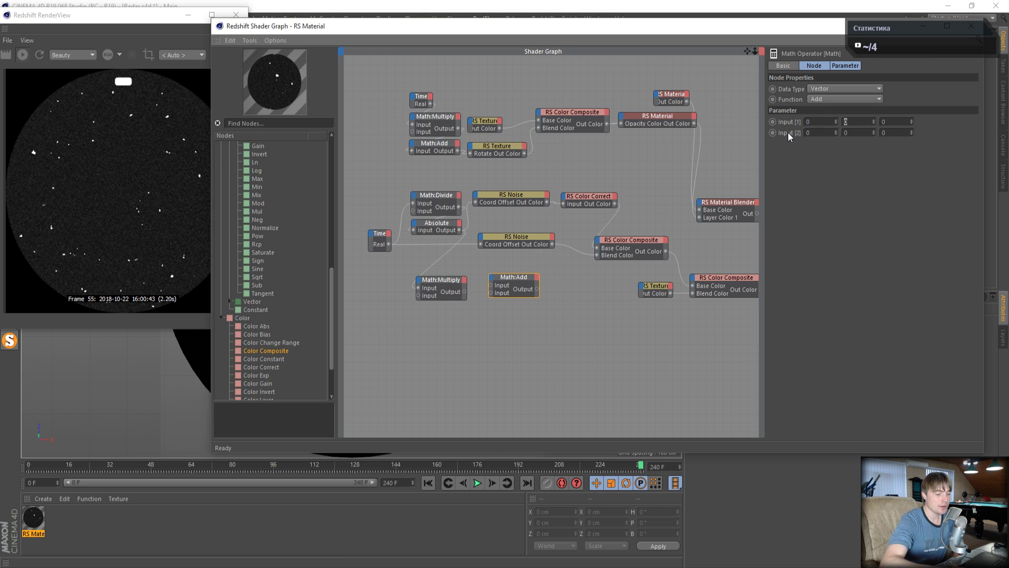
text(5)
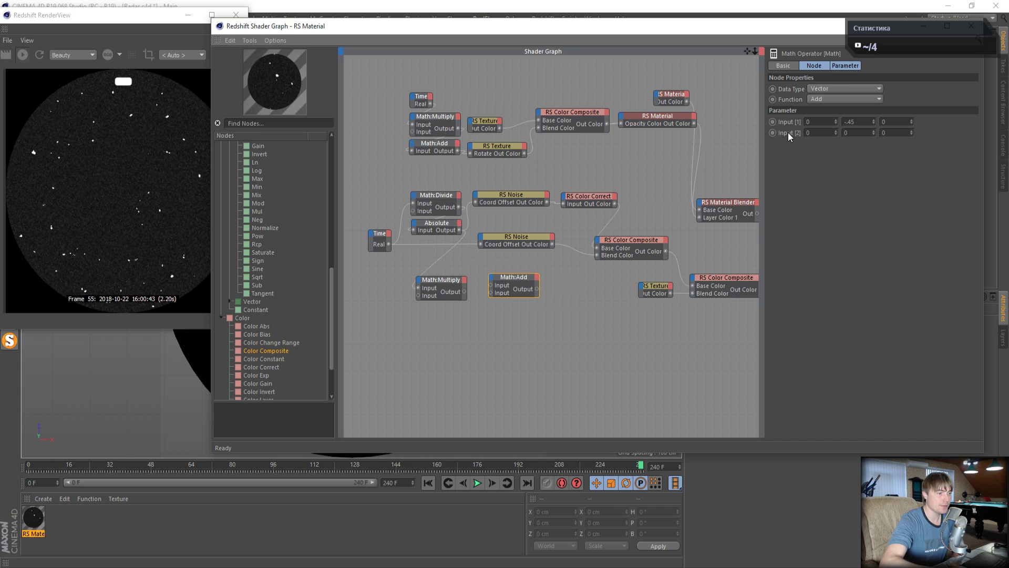
key(Return)
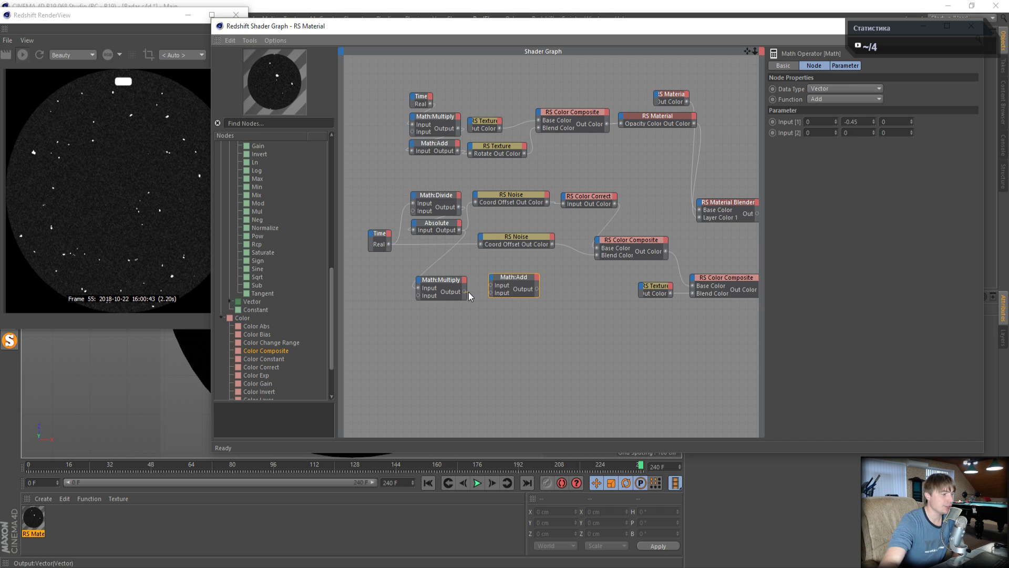
- Connect the vector Multiply output to the Add node's second input, and the Add output to the target texture's Offset
drag(491, 292, 491, 292)
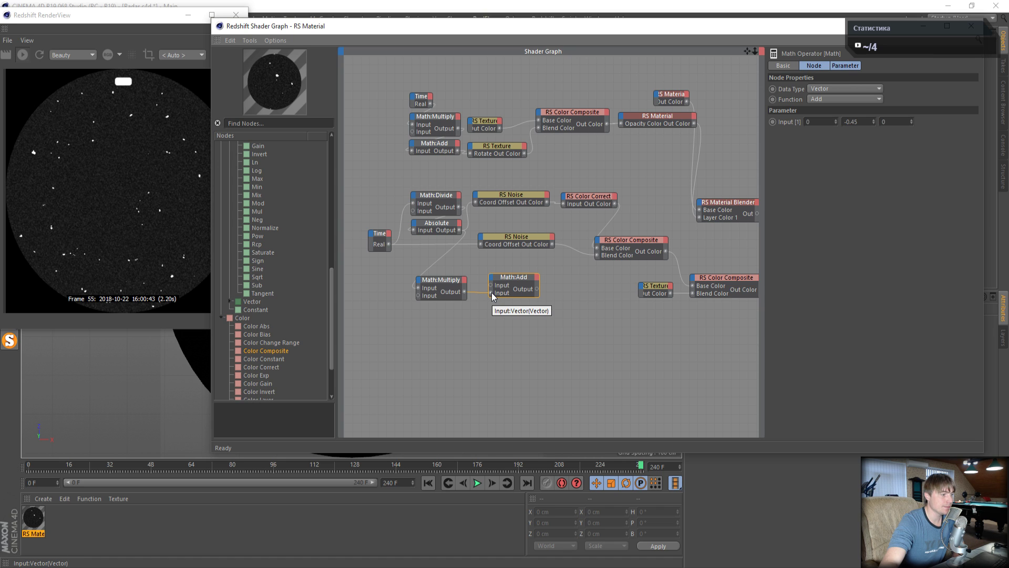
click(660, 289)
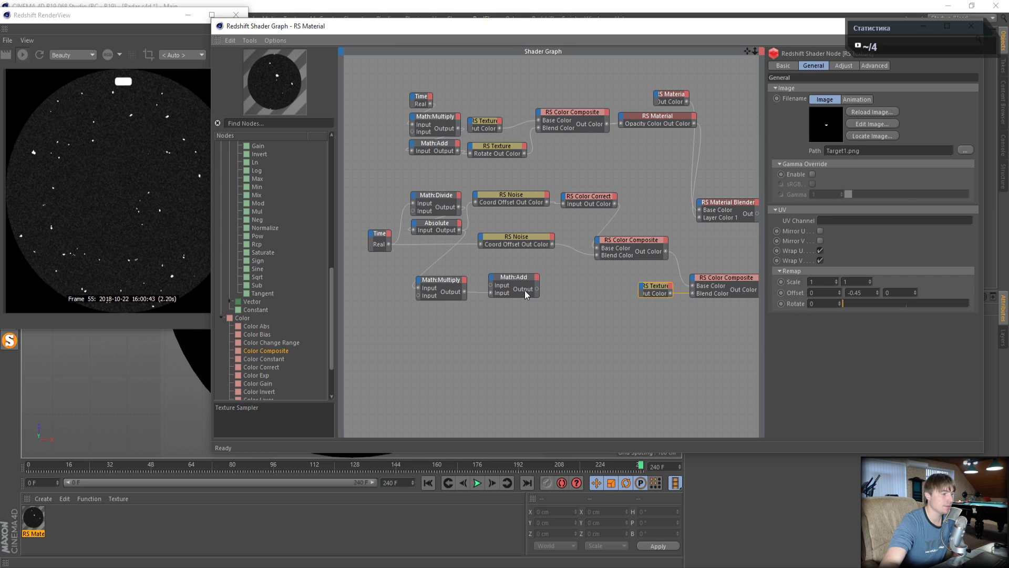
drag(537, 289, 643, 288)
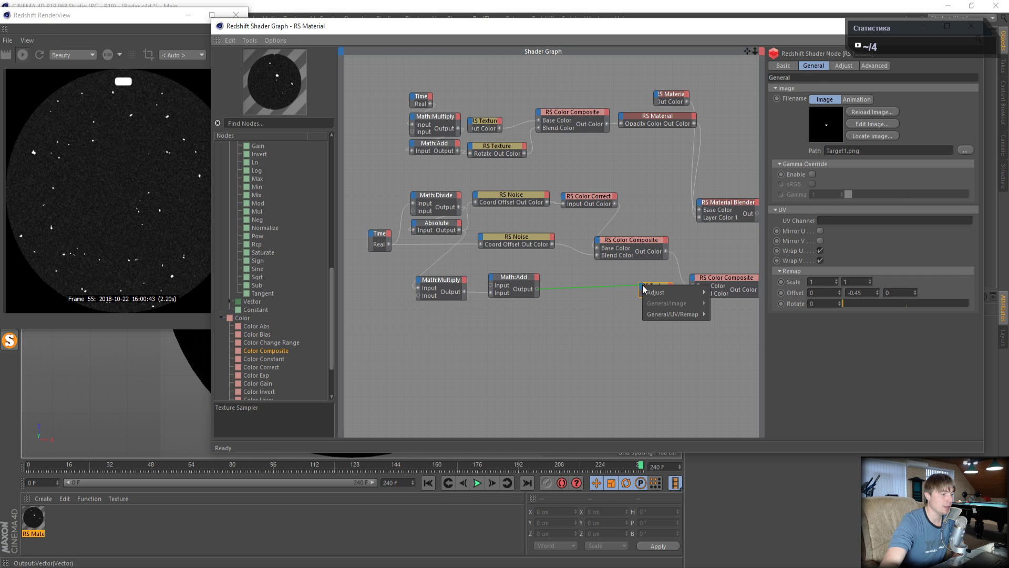
mouse_move(656, 315)
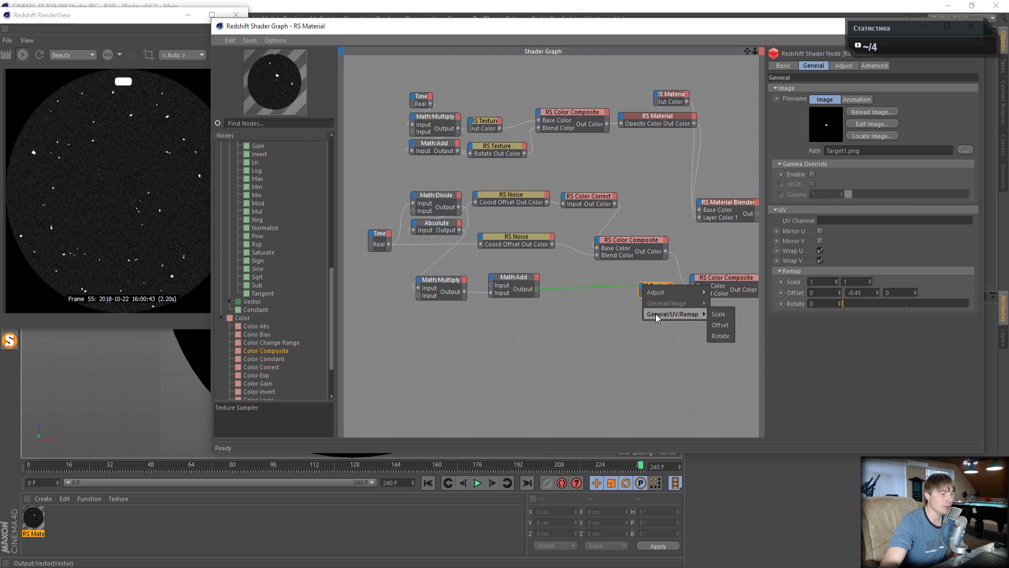
click(719, 325)
drag(661, 294, 614, 285)
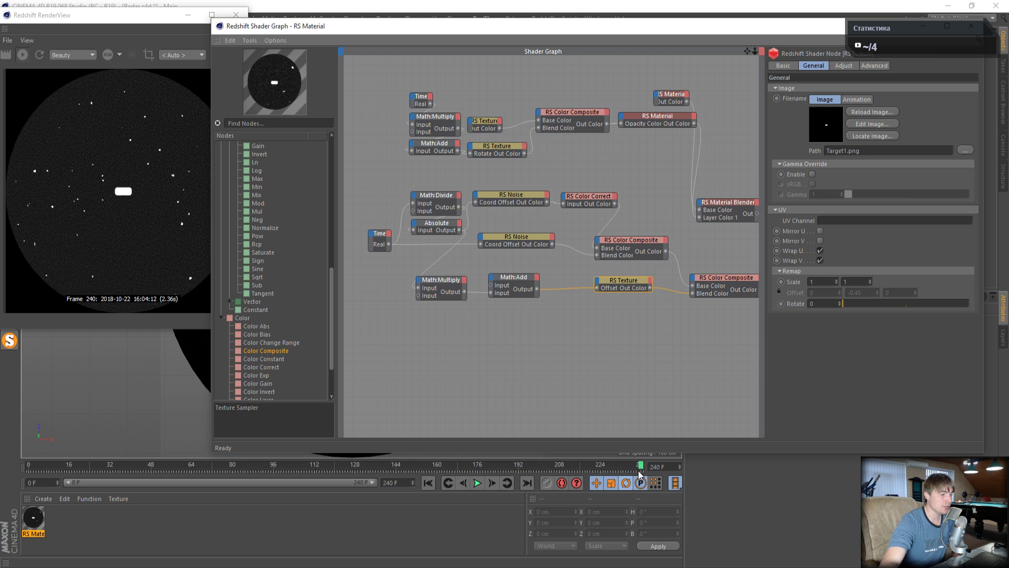
- Preview the animation from frame 0 in the Picture Viewer without saving, and stop the render by closing the viewer
drag(641, 467, 29, 467)
click(41, 56)
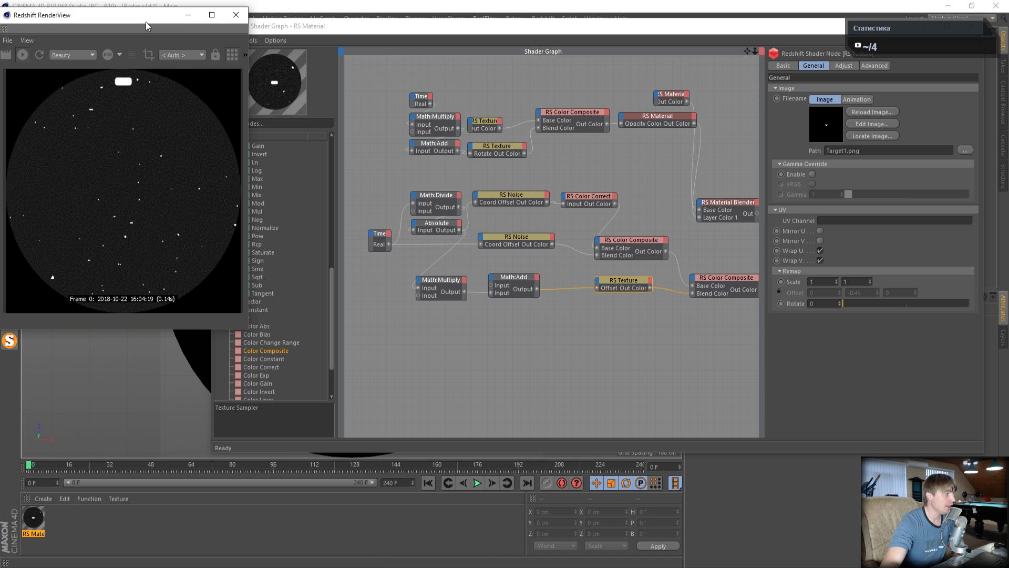
drag(147, 20, 181, 98)
drag(273, 26, 278, 57)
click(256, 37)
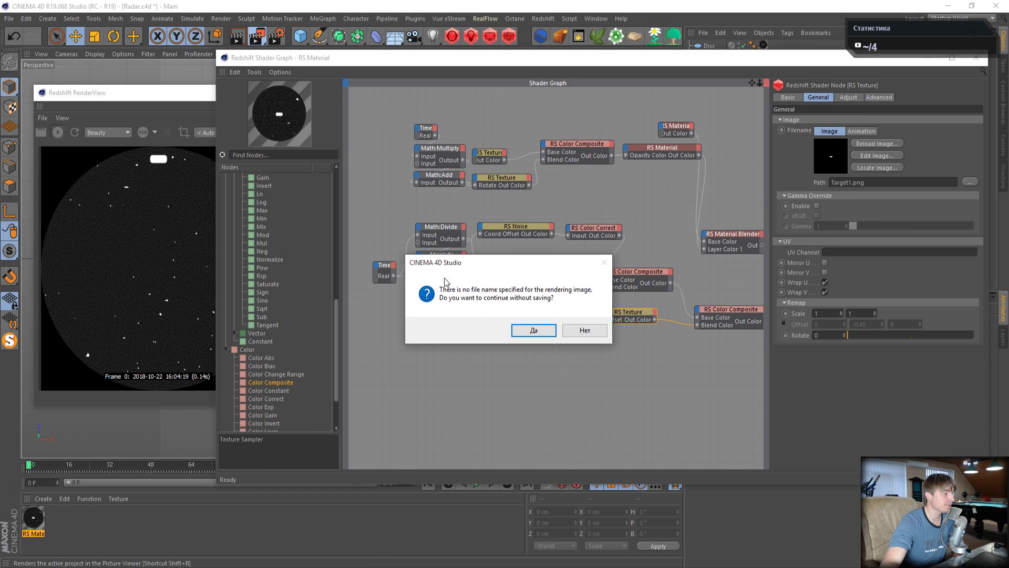
click(532, 332)
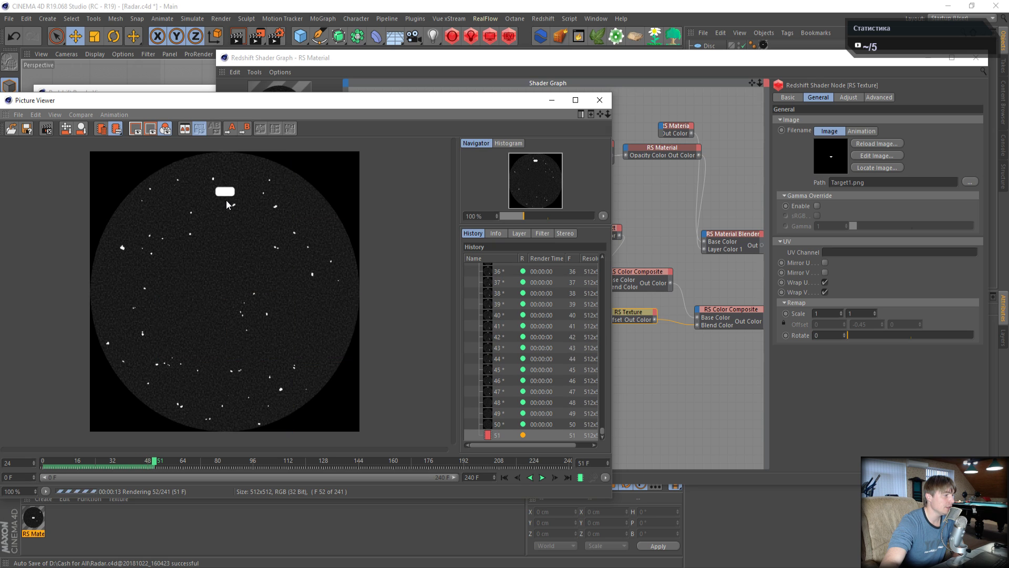
click(599, 99)
click(536, 328)
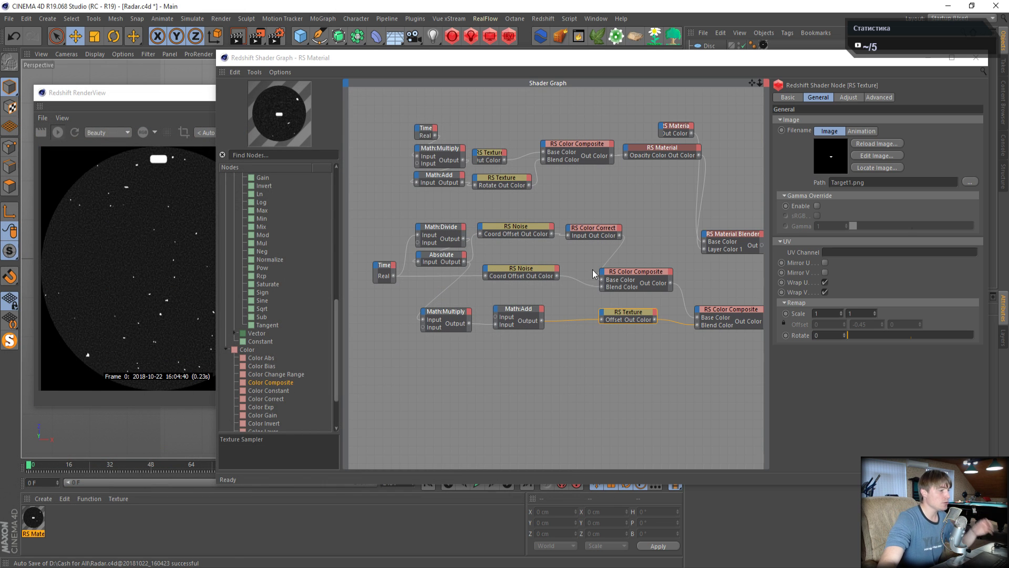
- Rearrange the render and shader graph windows, and place the target texture and final Color Composite nodes closer to the Add node
drag(178, 97, 147, 18)
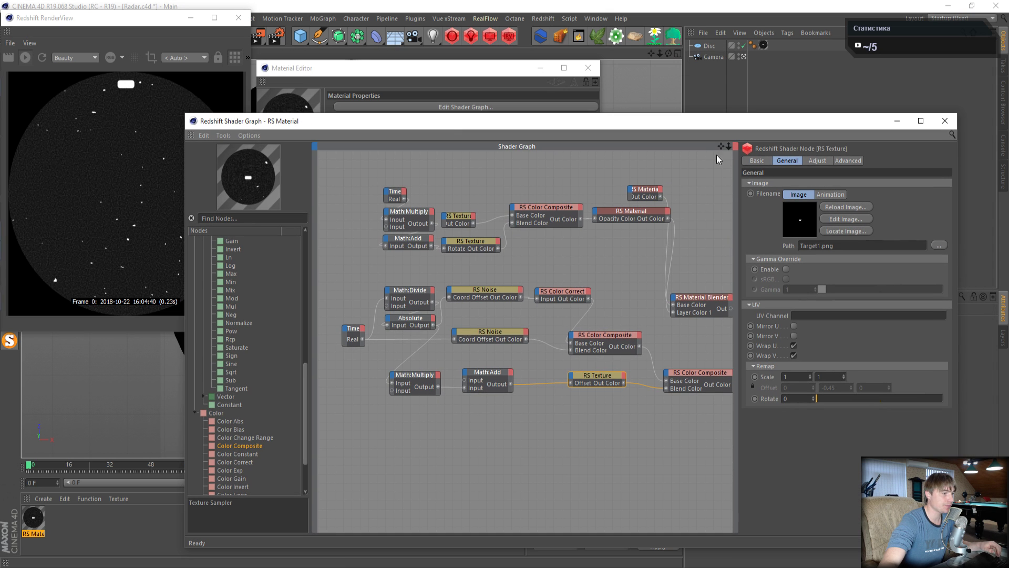
drag(720, 146, 686, 125)
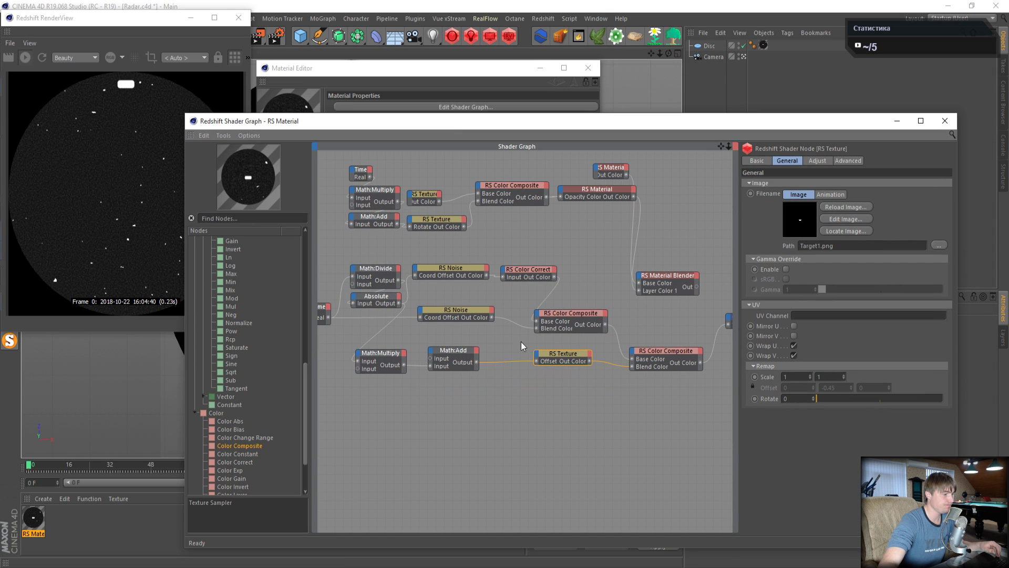
drag(557, 353, 520, 356)
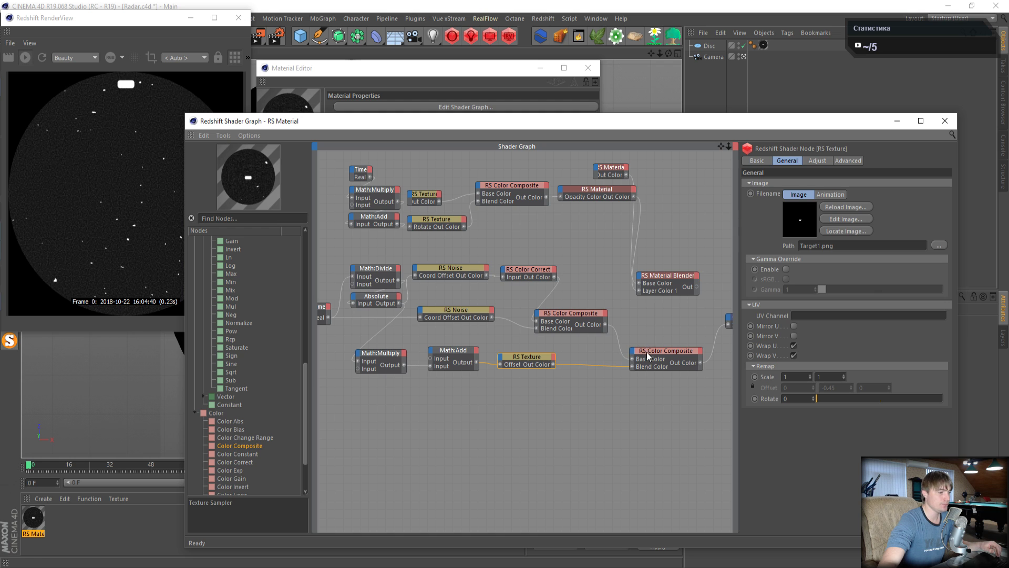
drag(647, 352, 596, 354)
- Shift the noise and target node rows together, farther away from the Material Blender and Output nodes
scroll(499, 424, down, 3)
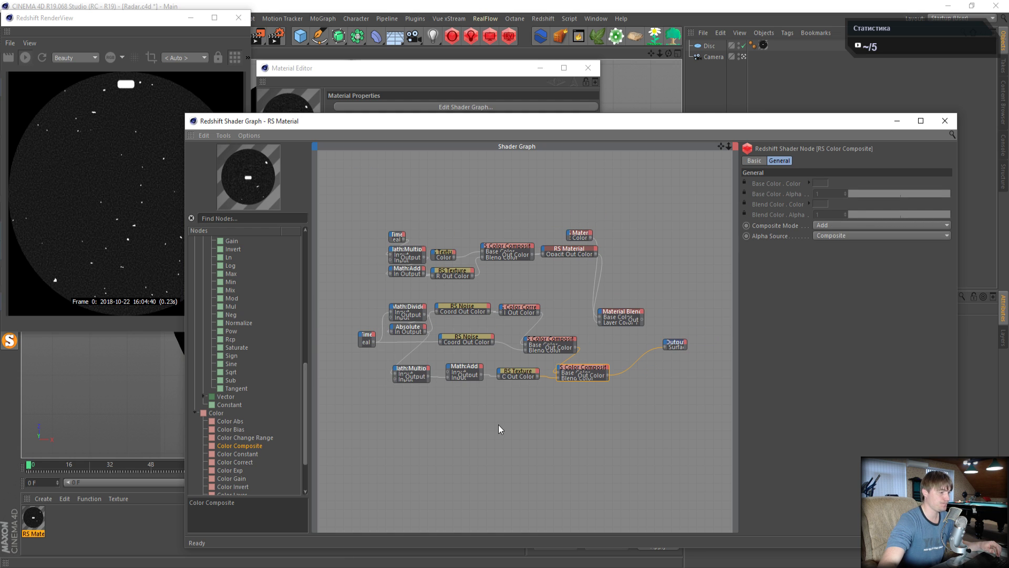
drag(354, 295, 531, 352)
scroll(573, 399, up, 1)
click(573, 398)
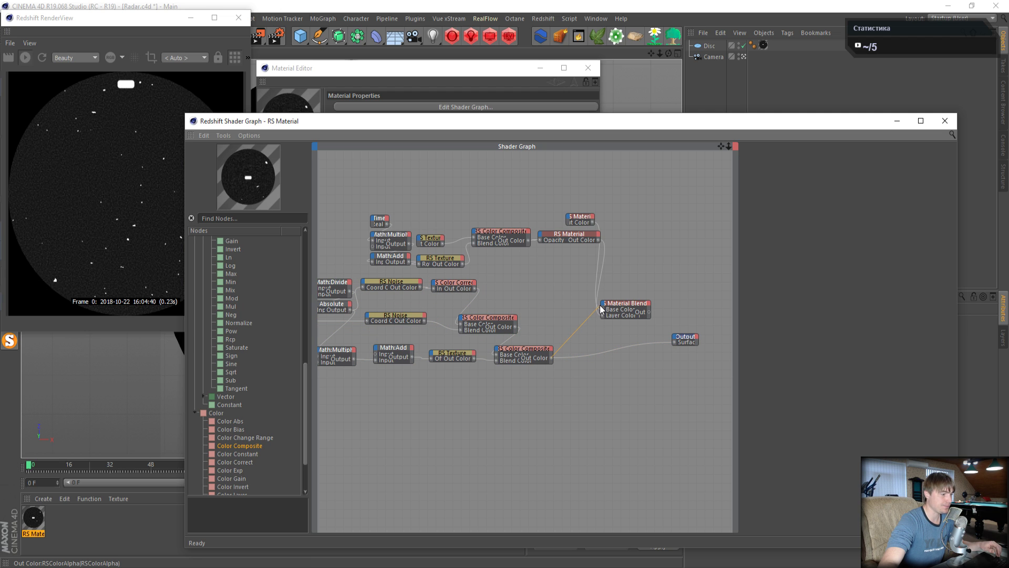
- Connect the final Color Composite output to the Material Blender's Blend Color 1, and the blender's output to the Output node's Surface
drag(601, 308, 603, 306)
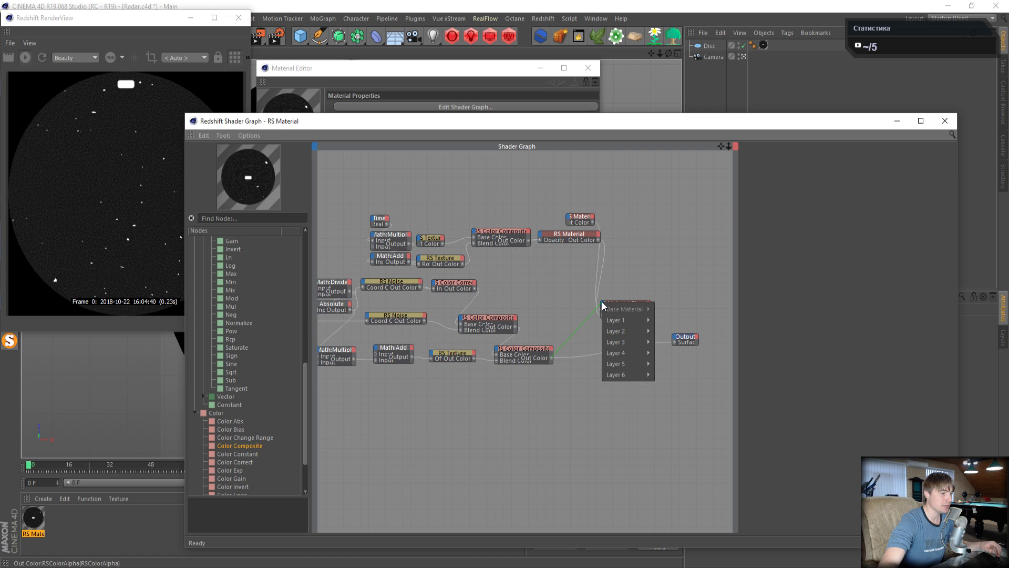
mouse_move(618, 321)
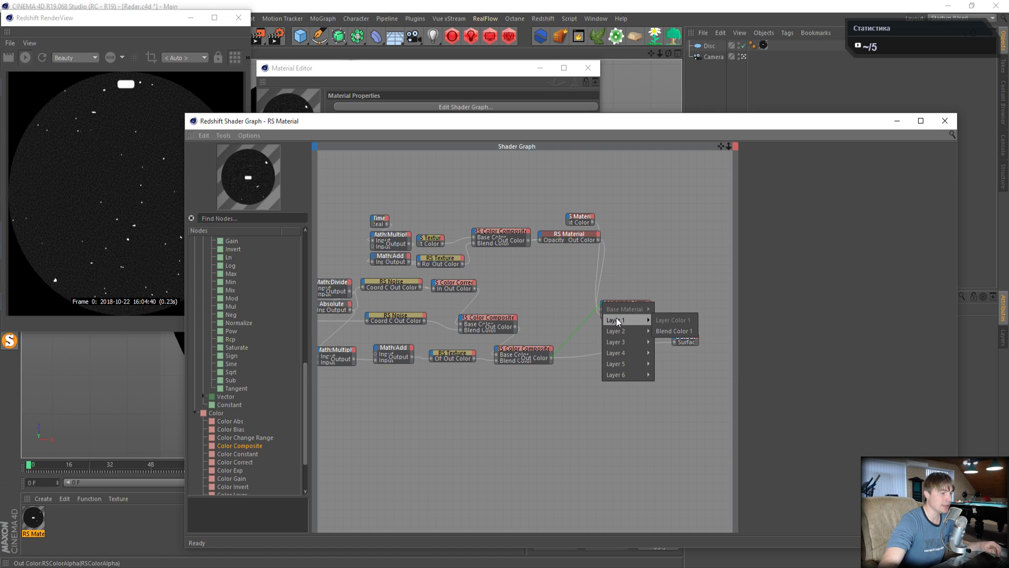
click(681, 332)
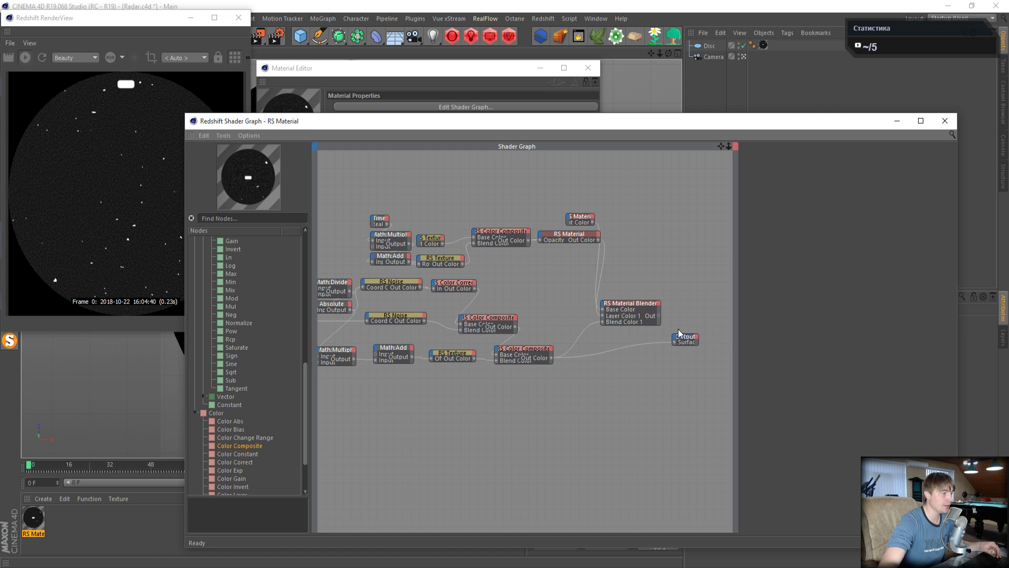
drag(659, 316, 675, 344)
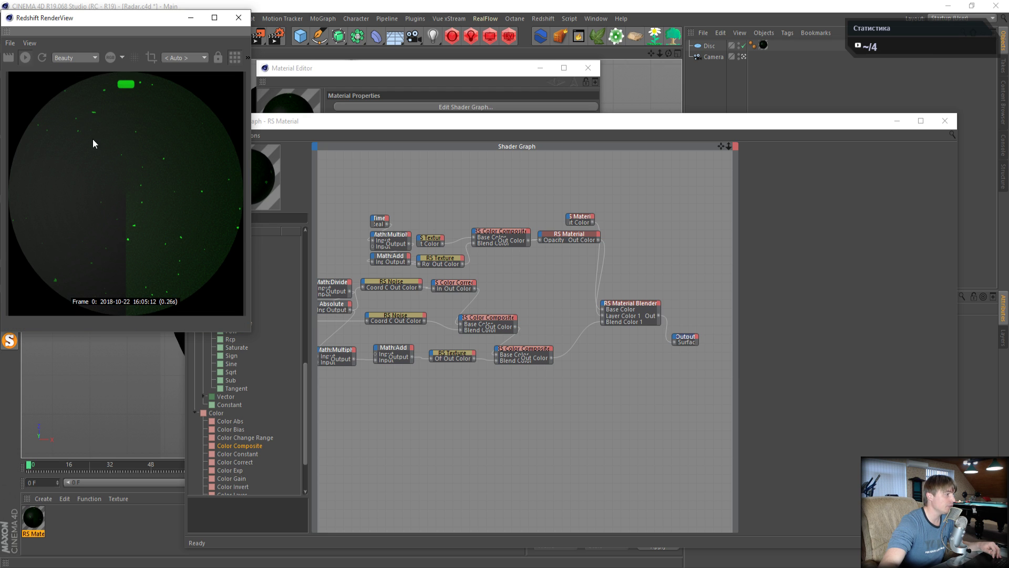
- Lower the render view window and place the base RS Material node apart from the green sweep material, closer above the Material Blender
drag(124, 26, 134, 81)
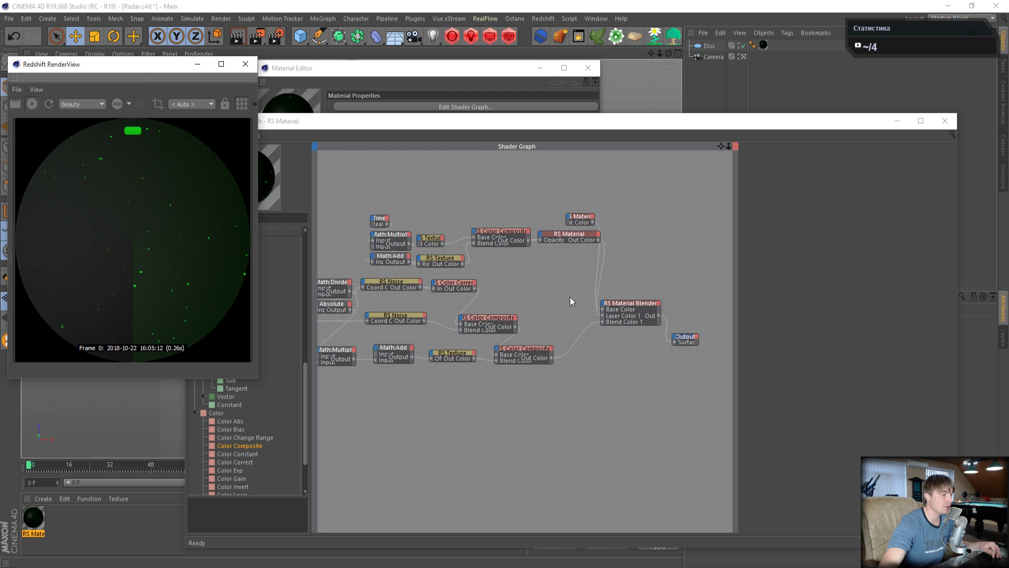
drag(580, 217, 621, 210)
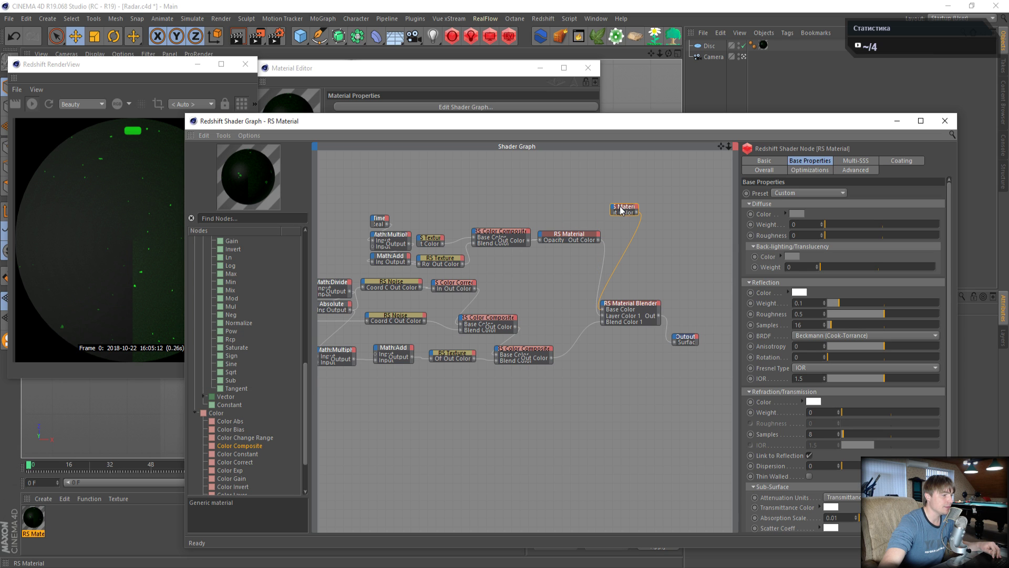
click(571, 234)
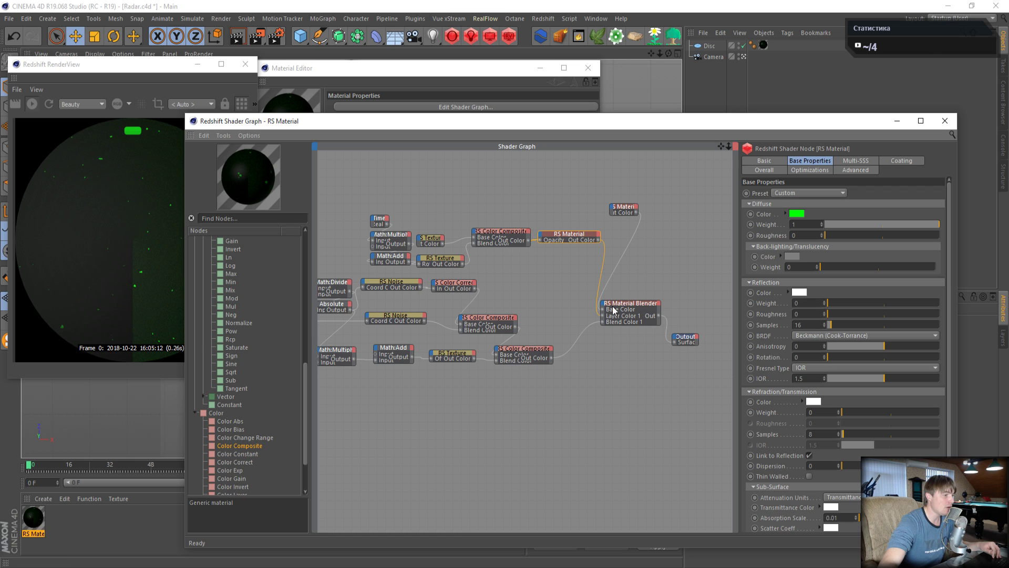
drag(561, 446, 323, 277)
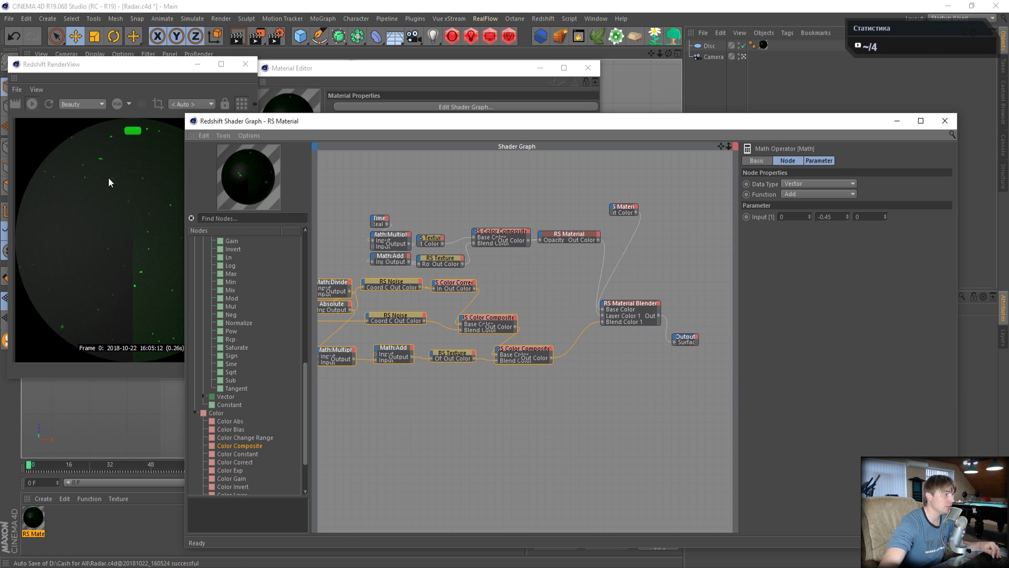
- Preview the blended radar animation in the Picture Viewer, and stop the render by closing the viewer
click(256, 36)
click(536, 333)
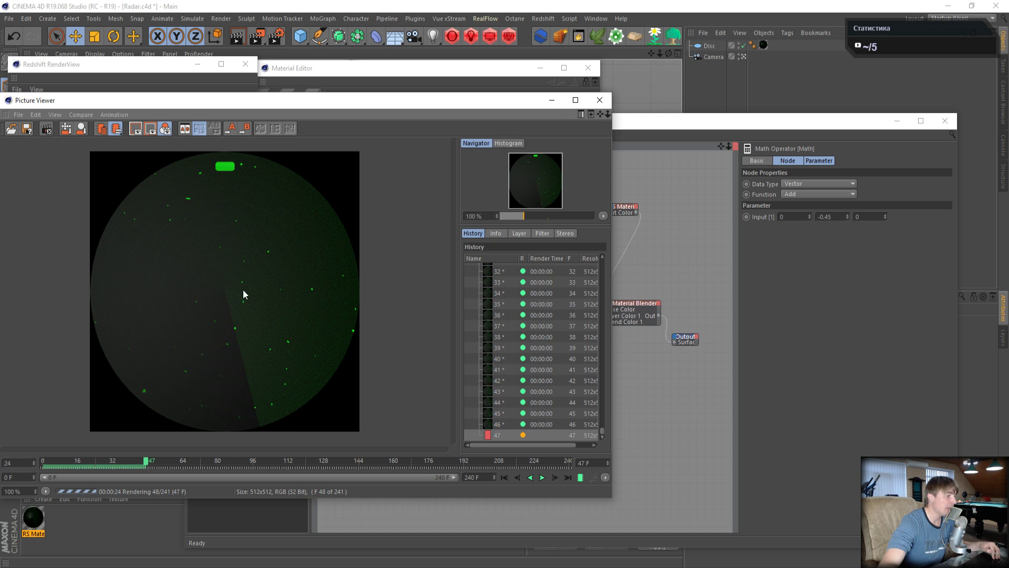
click(600, 103)
click(519, 330)
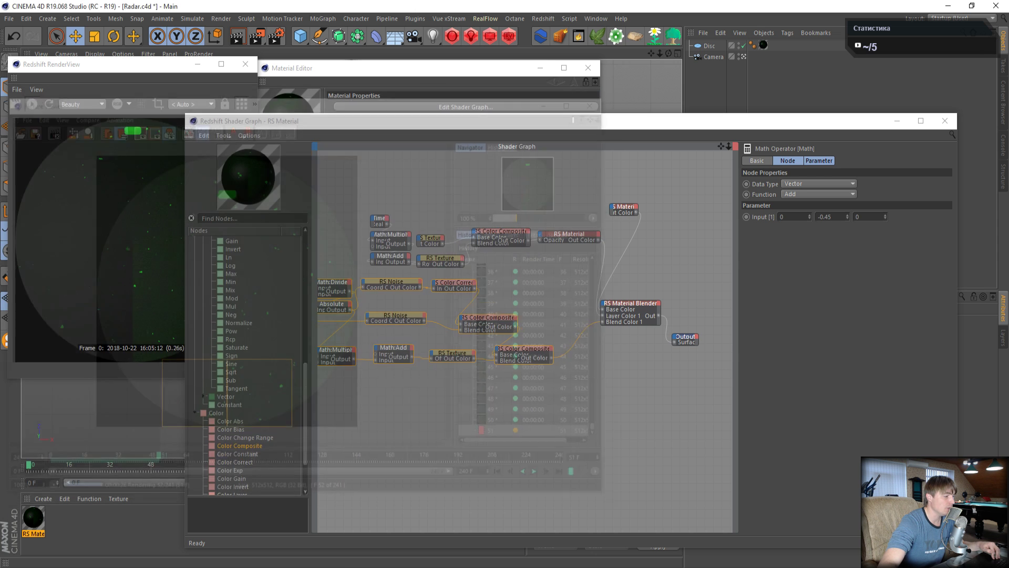
- Switch to the media player and examine the sweep's colours in the reference video Radar.mp4, and minimize the player
click(345, 558)
click(514, 266)
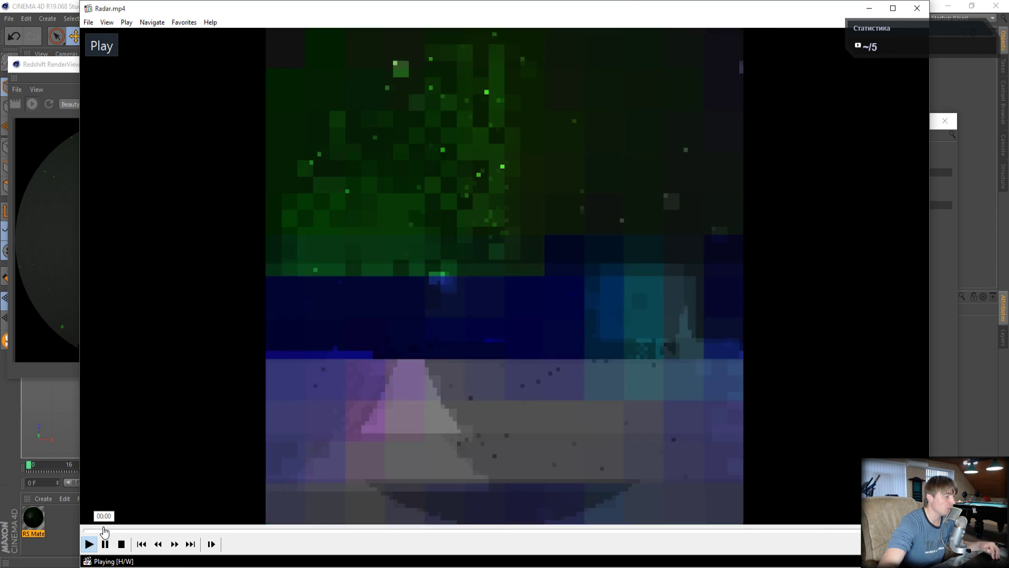
click(563, 333)
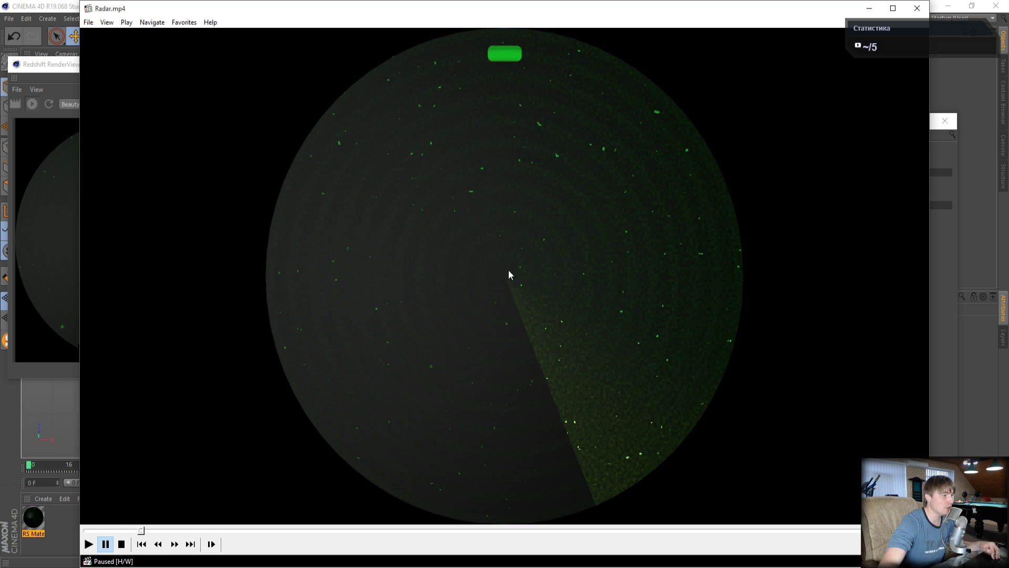
click(166, 531)
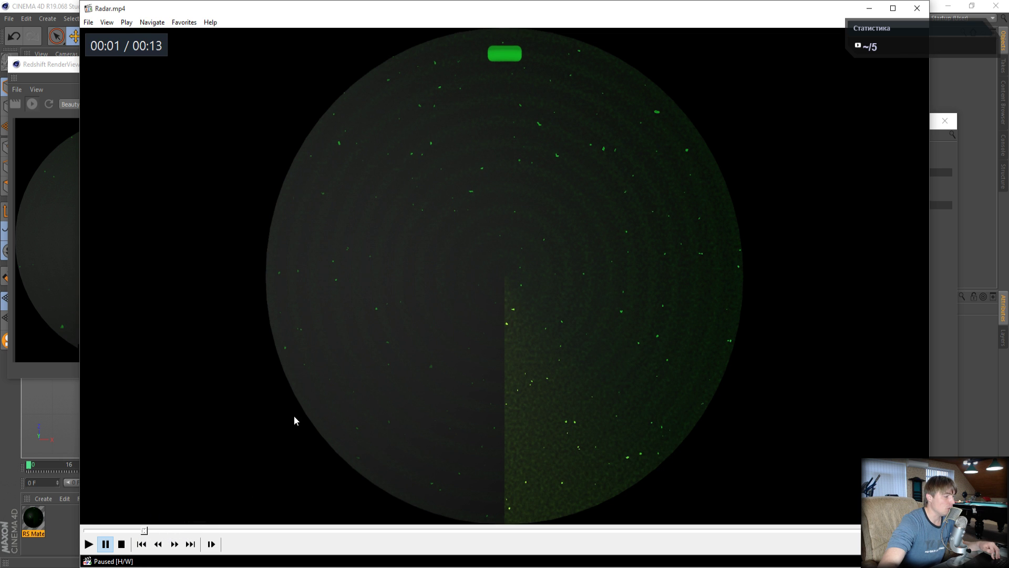
click(305, 402)
click(406, 254)
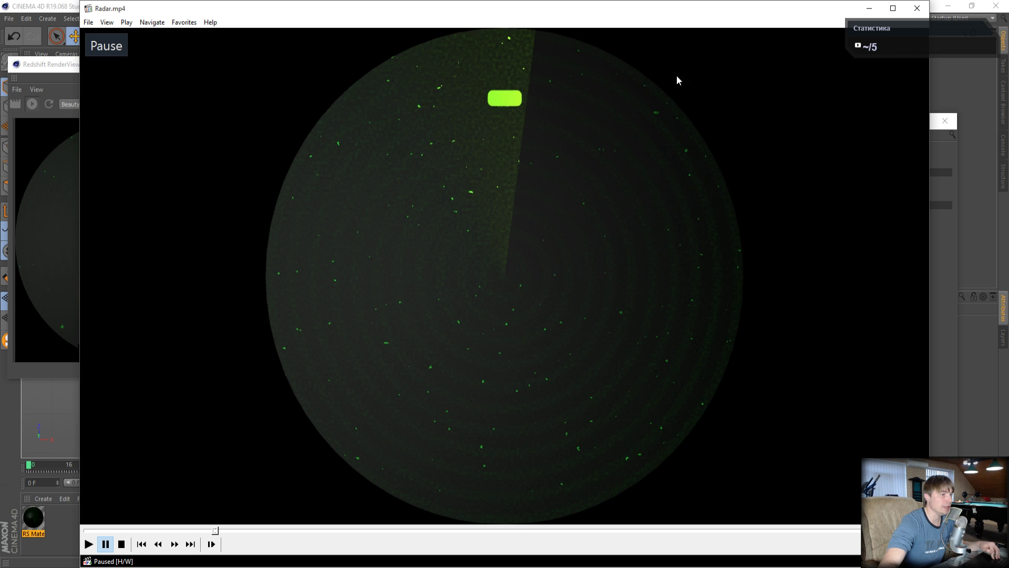
click(870, 8)
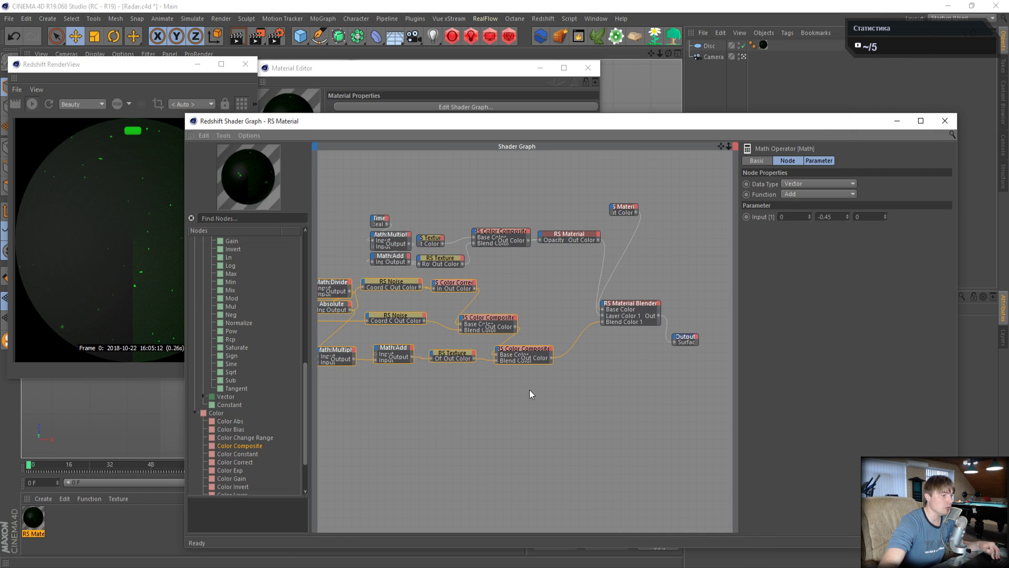
- Duplicate the sweep branch, from its Time node through its green RS Material, and place the copy below the target texture row
drag(358, 208, 584, 266)
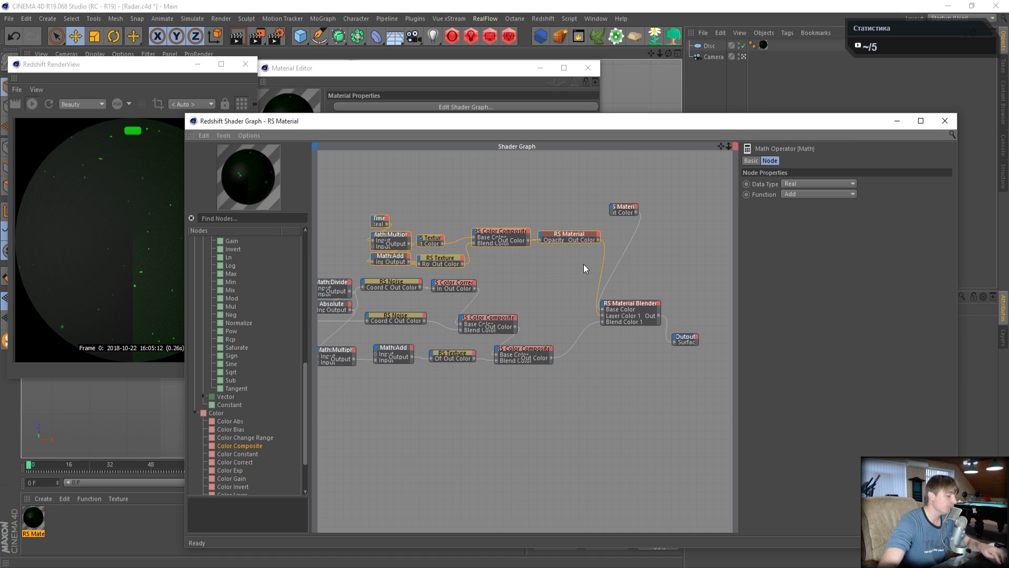
key(ctrl+v)
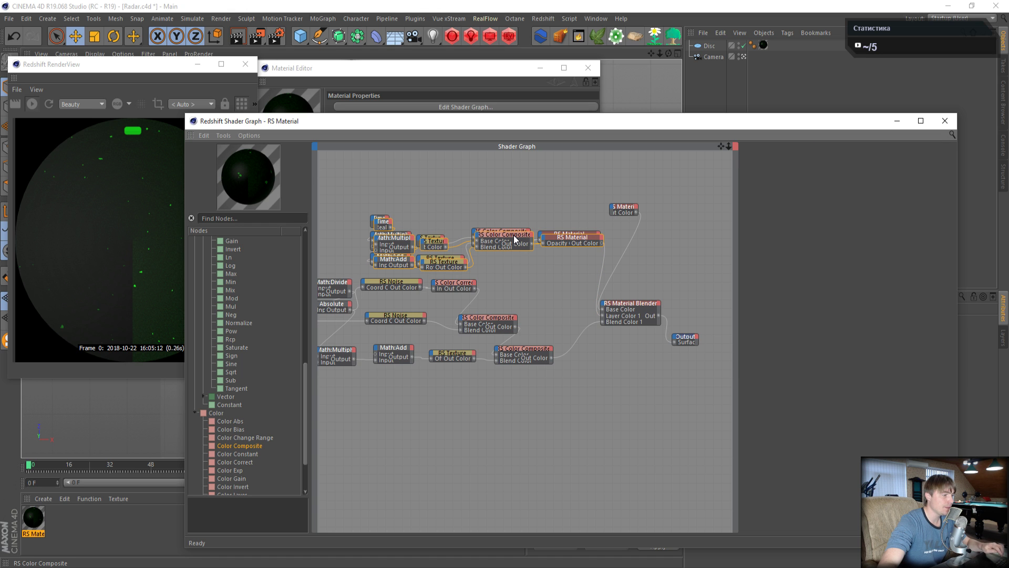
drag(513, 234, 516, 422)
click(453, 387)
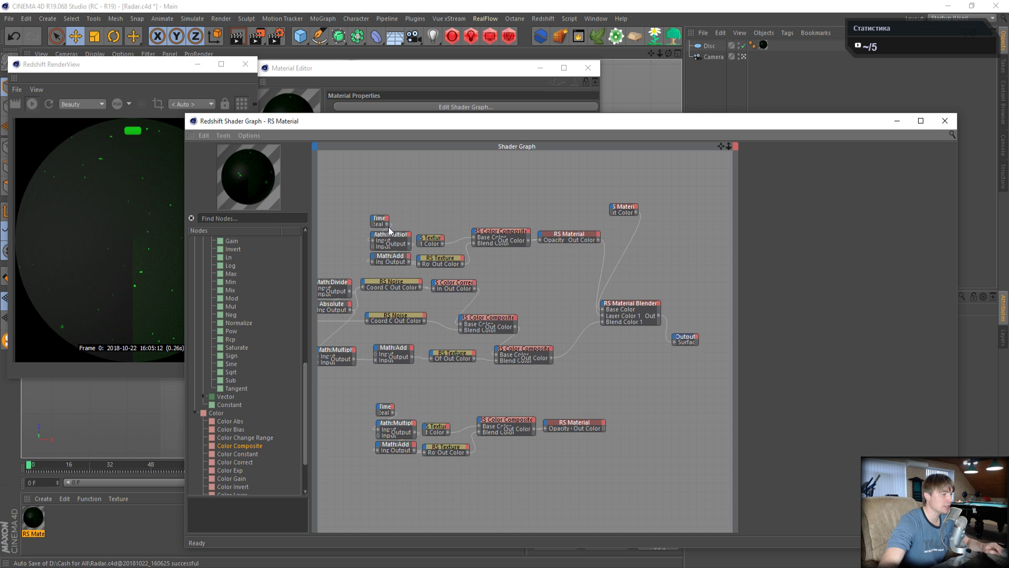
drag(350, 186, 594, 264)
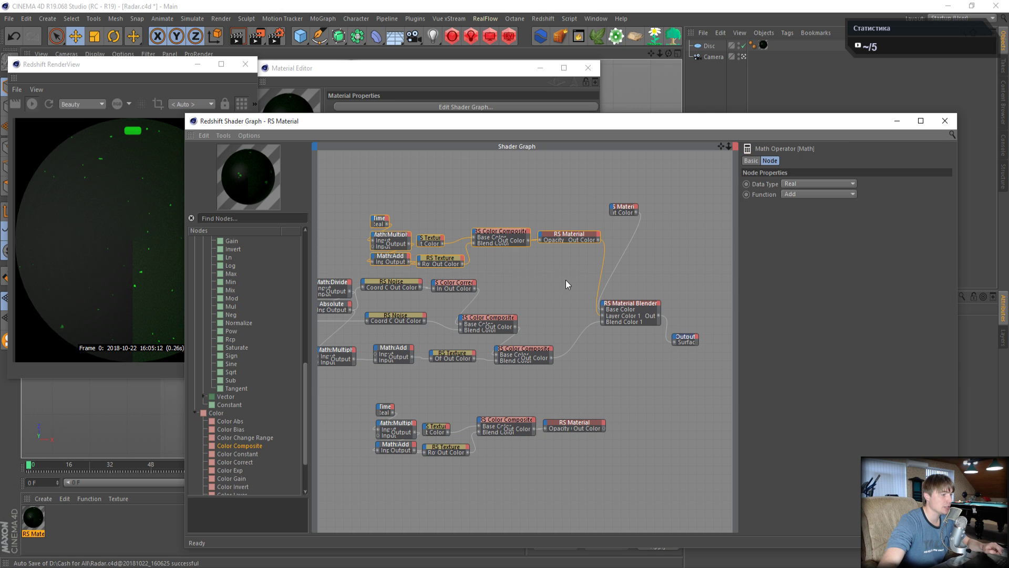
click(565, 281)
- Load Radar1.png as the image of the rotating RS Texture node in the duplicated sweep branch
click(553, 422)
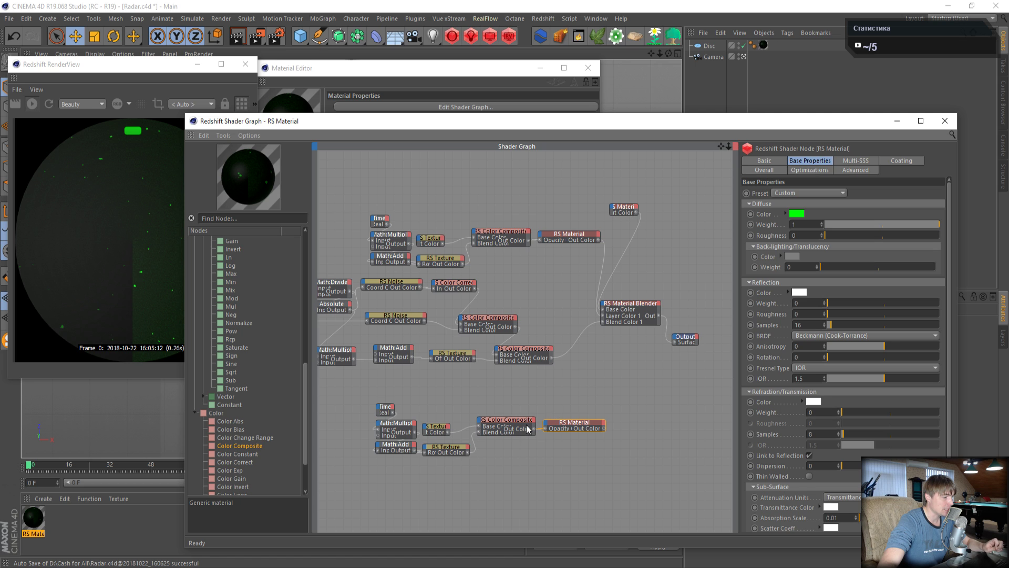
click(451, 449)
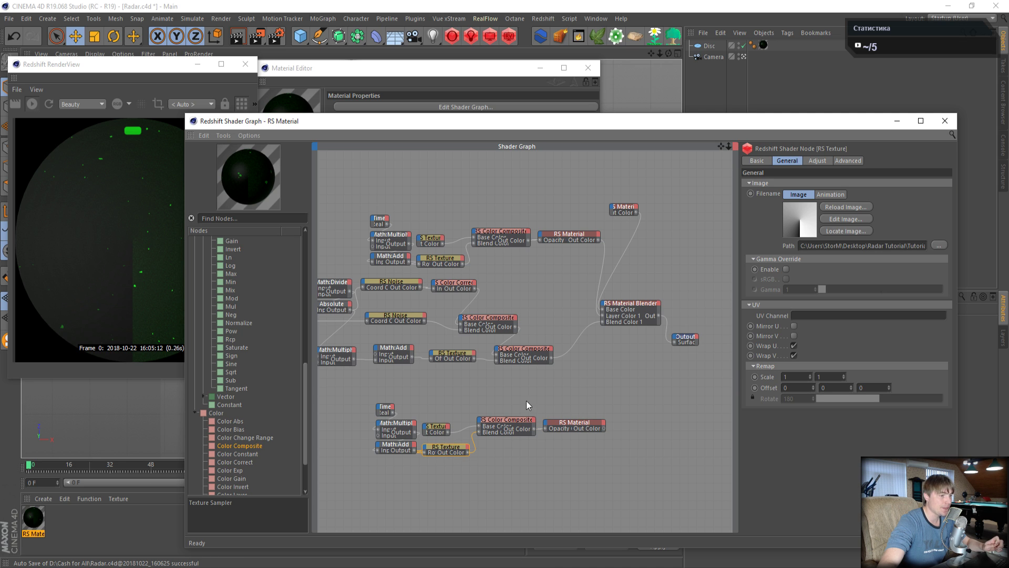
click(939, 246)
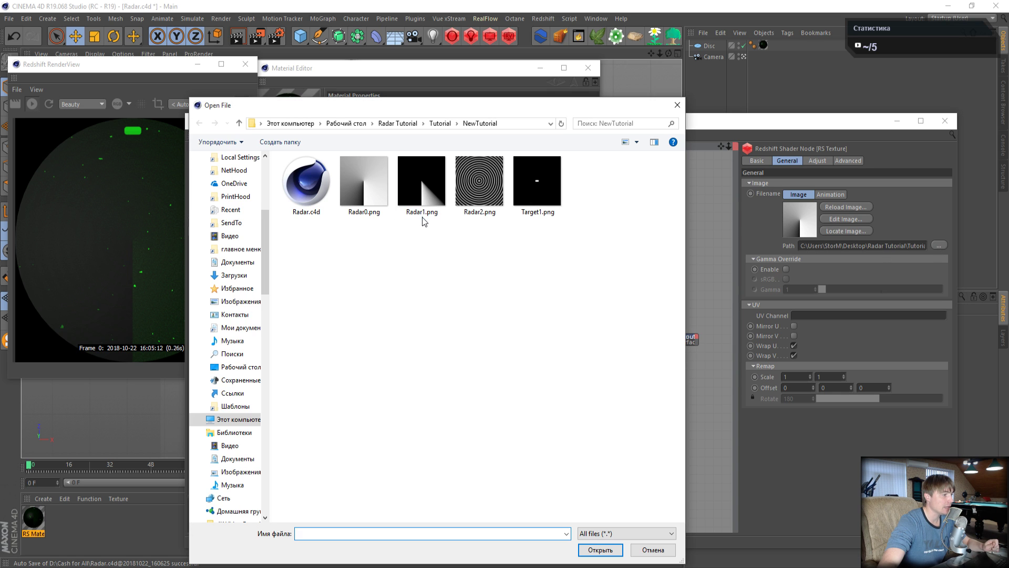
click(424, 188)
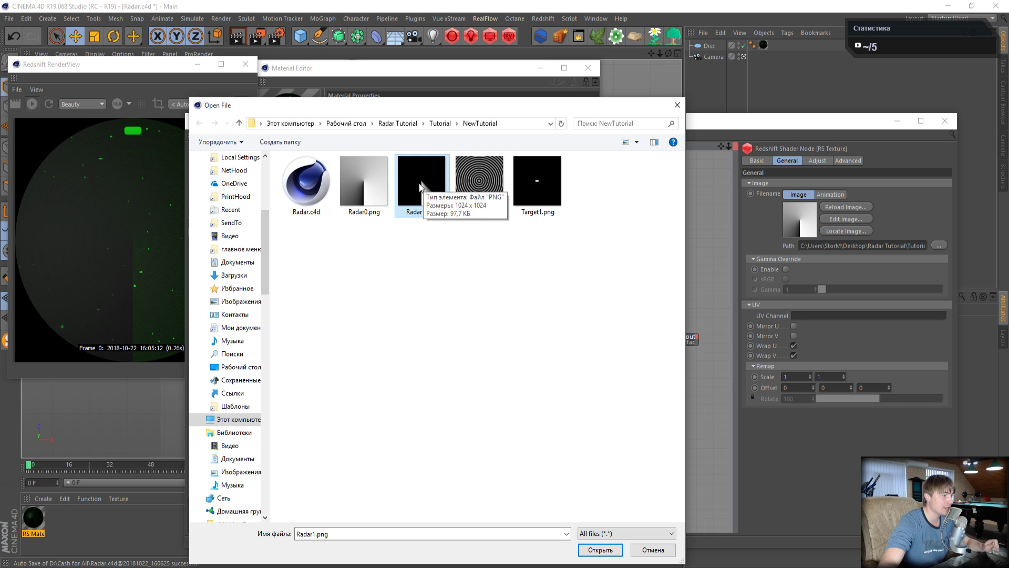
click(594, 551)
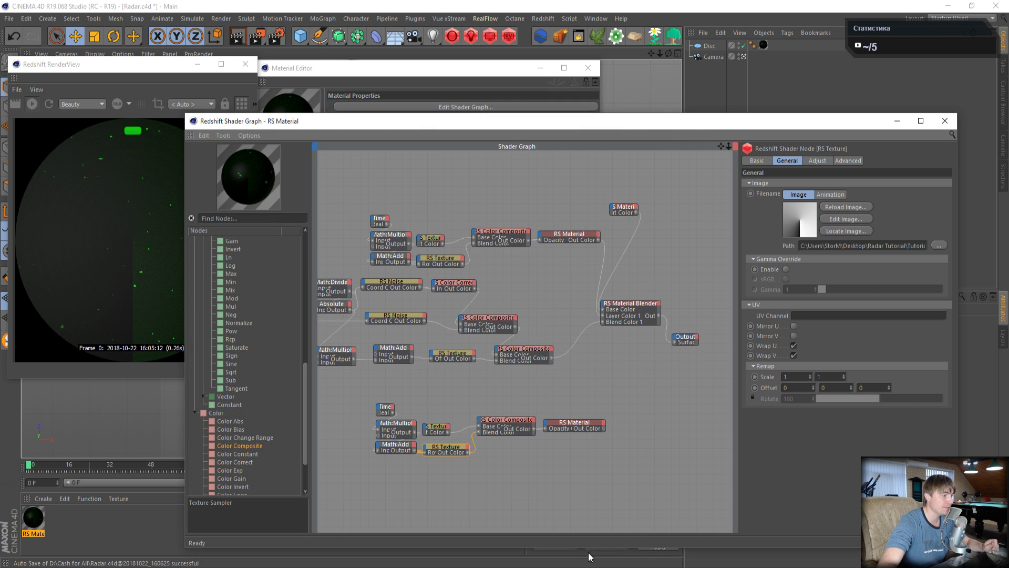
- Set the duplicated RS Material's diffuse color to orange with a hue of 45°
click(569, 423)
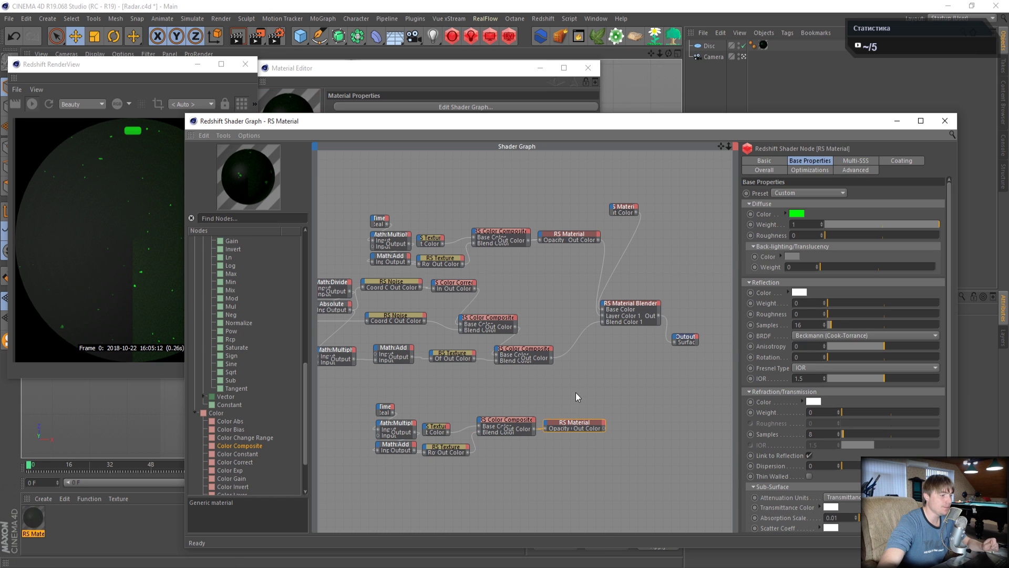
click(796, 215)
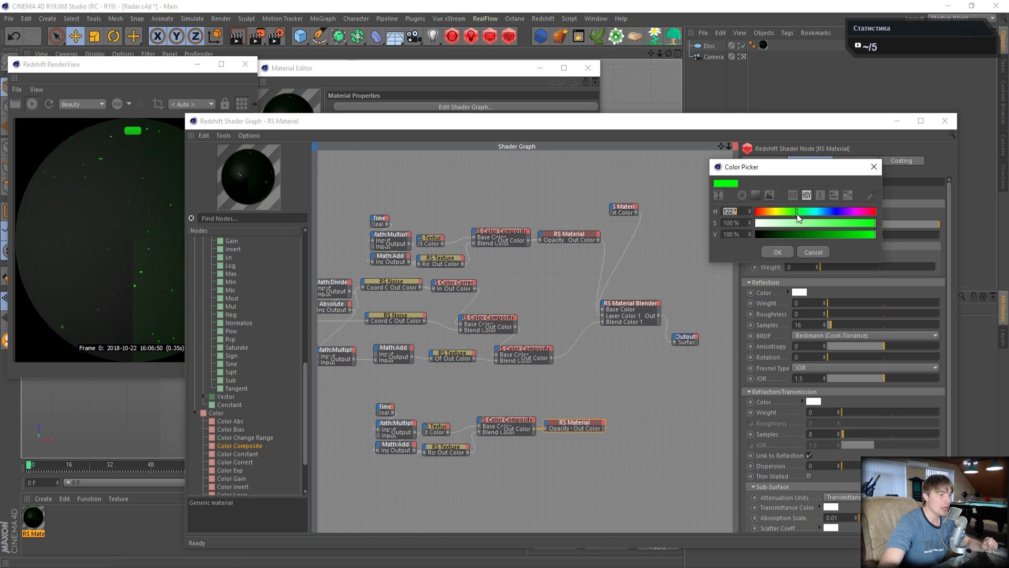
drag(794, 211, 772, 212)
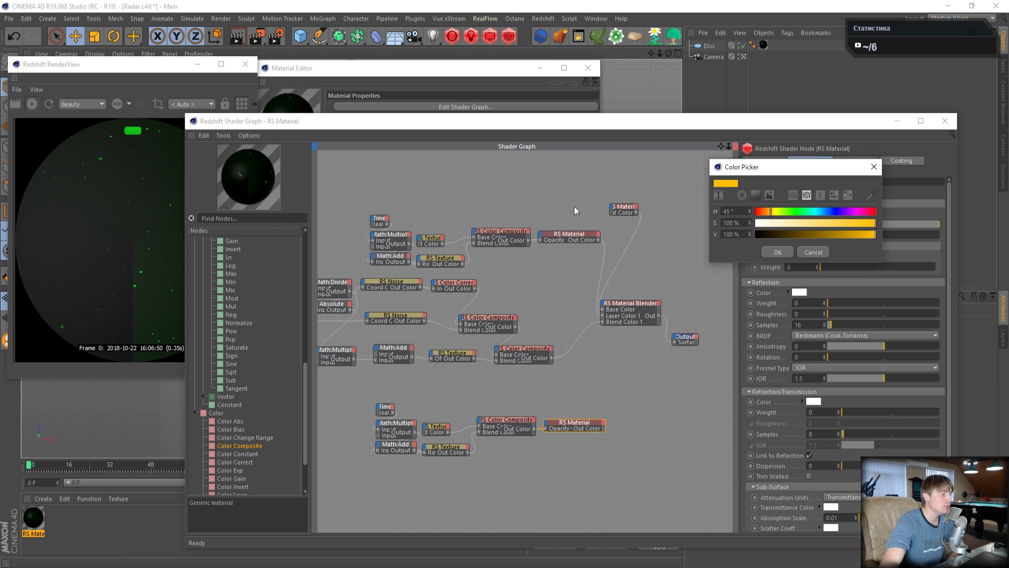
click(773, 252)
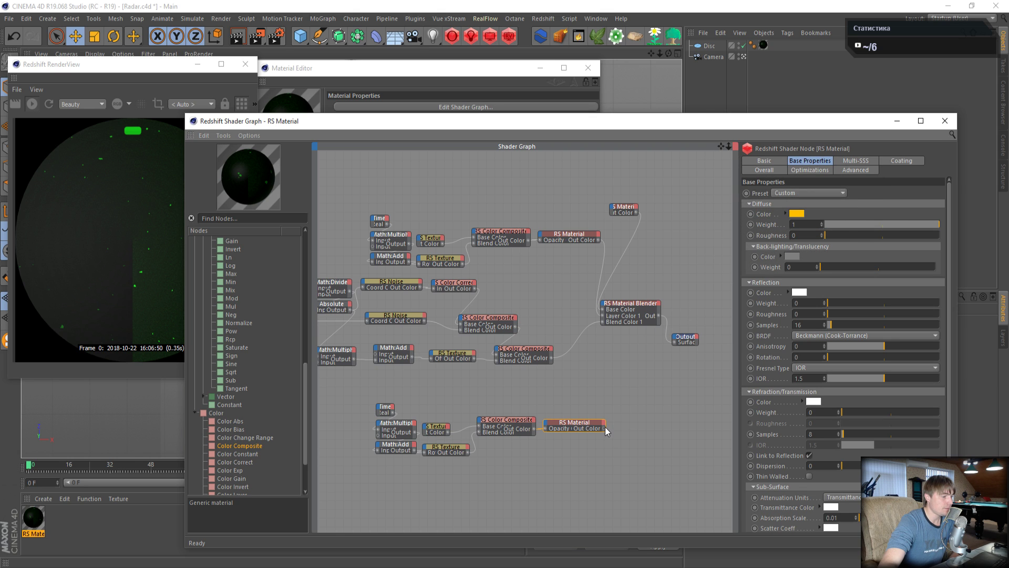
- Connect the orange RS Material's output to the Material Blender's Layer Color 2, and enable Additive for Layer 2
drag(605, 428, 604, 307)
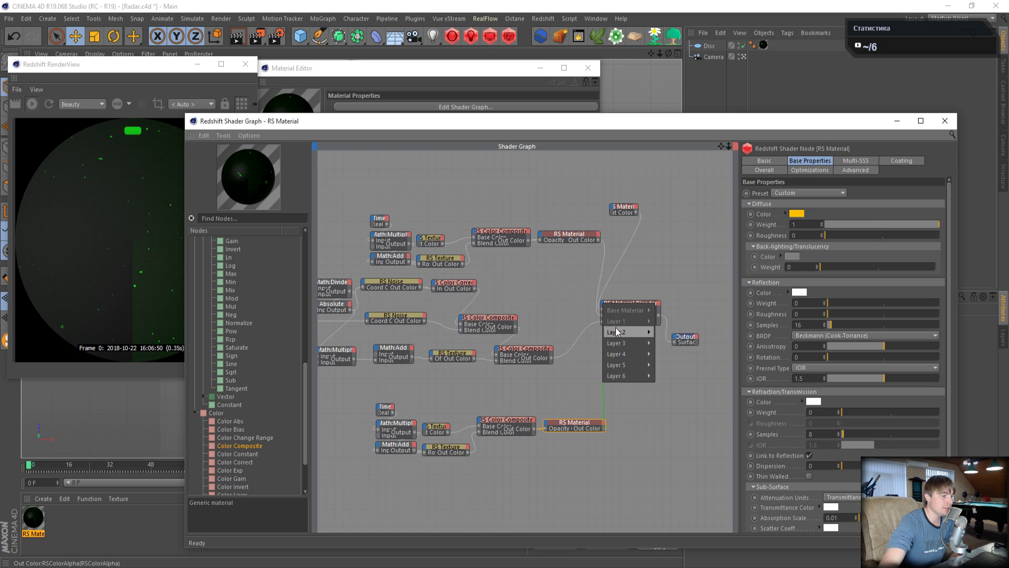
mouse_move(617, 332)
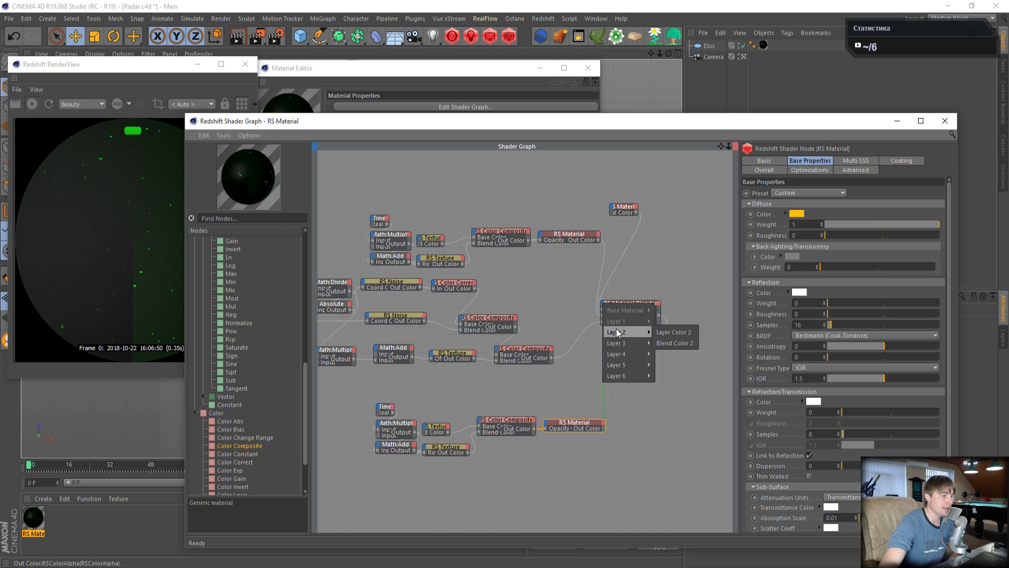
click(690, 332)
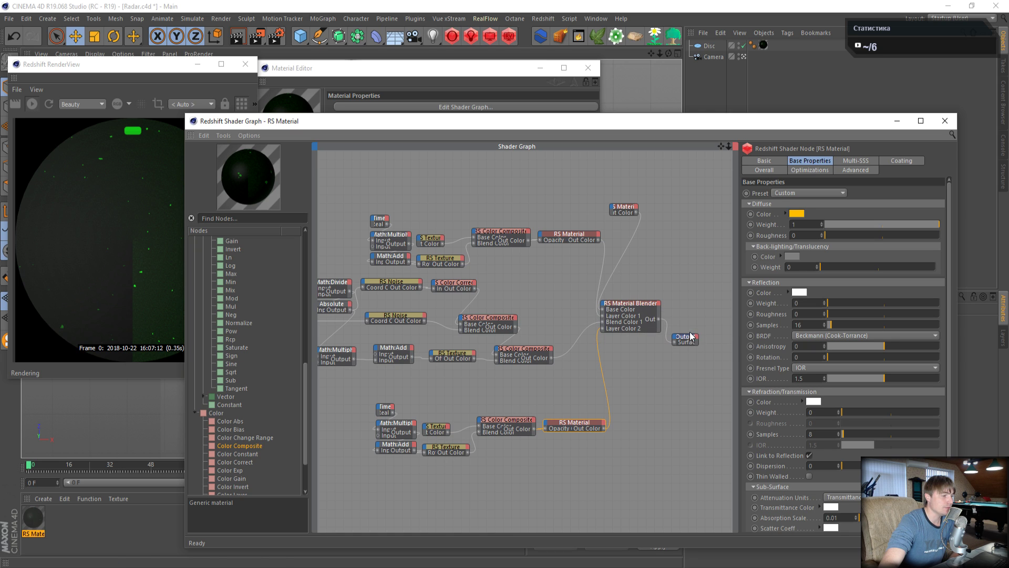
click(630, 303)
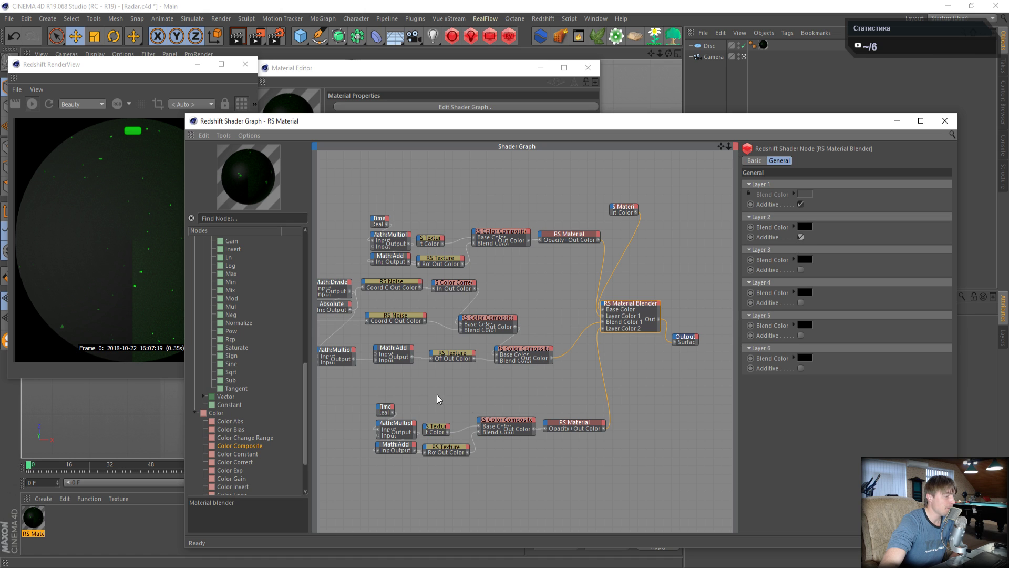
- Shift the duplicated sweep branch and the noise and target node rows farther away from the Material Blender
drag(372, 392, 557, 472)
drag(563, 422, 511, 415)
drag(721, 146, 816, 113)
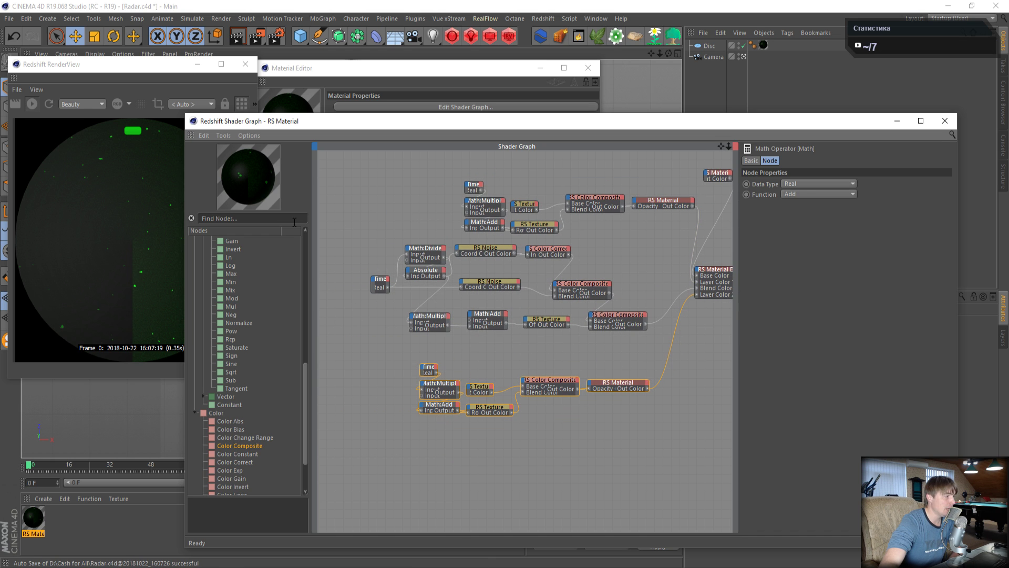
drag(362, 236, 636, 342)
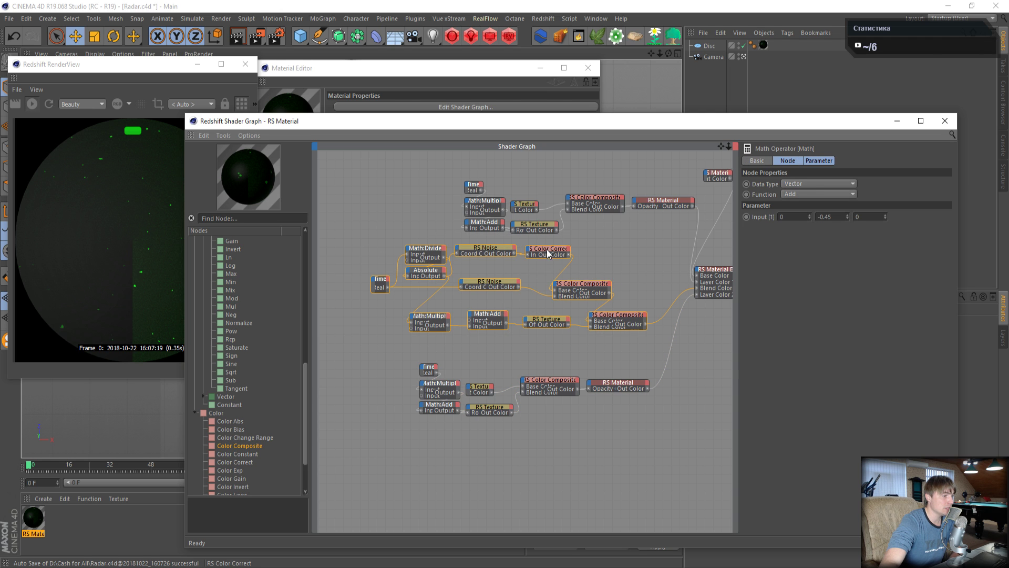
drag(545, 249, 501, 253)
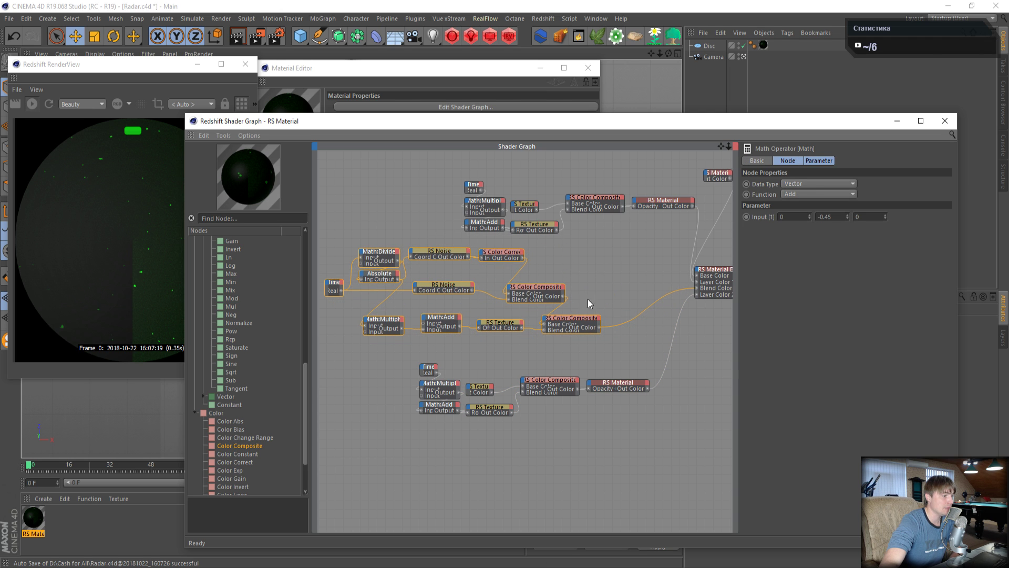
- Connect the target row's final RS Color Composite output to the Material Blender's Blend Color 2, and enlarge the RenderView window
click(623, 290)
drag(720, 147, 634, 159)
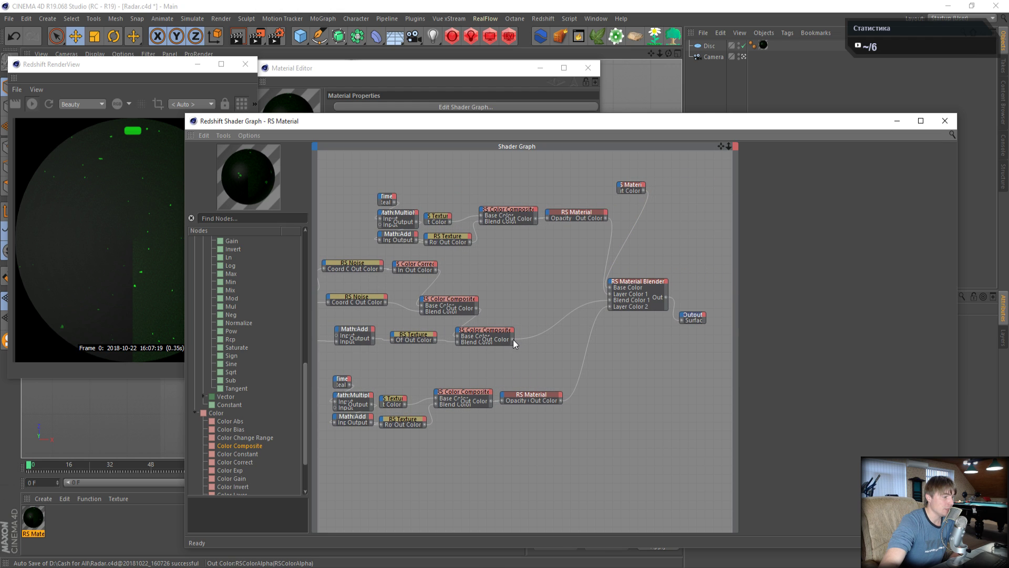
drag(512, 339, 614, 287)
mouse_move(647, 311)
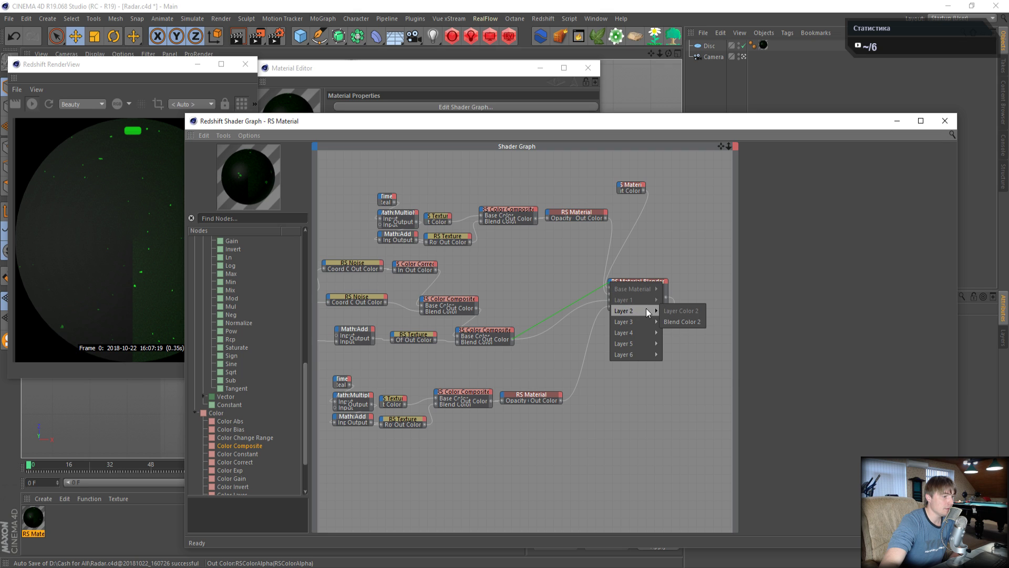
click(677, 321)
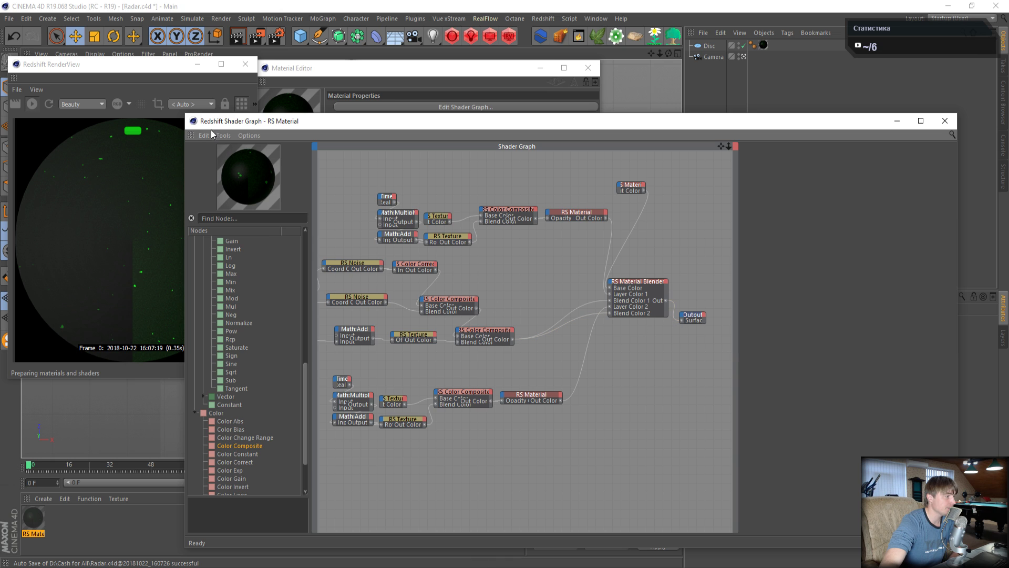
click(124, 71)
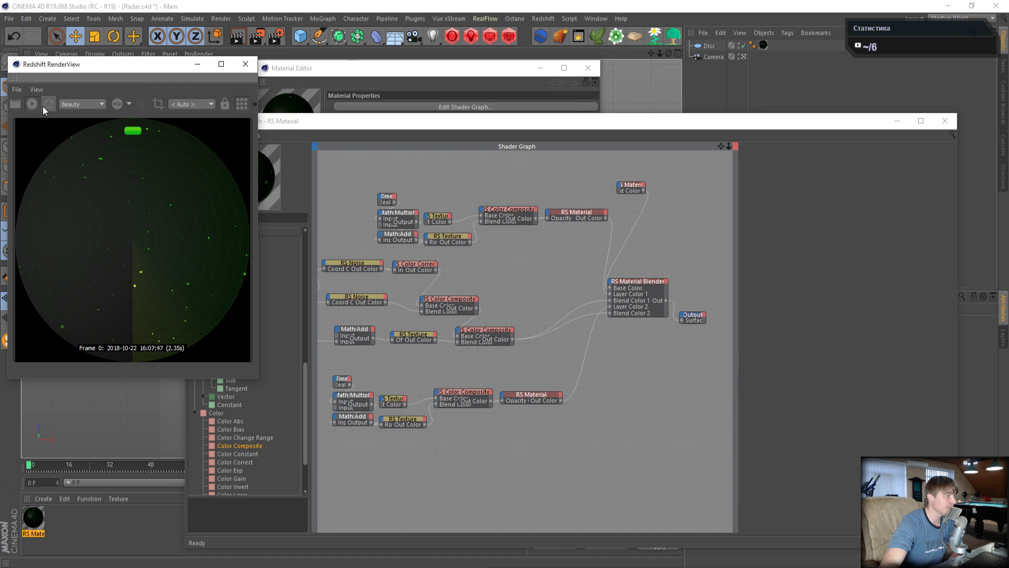
drag(255, 379, 425, 496)
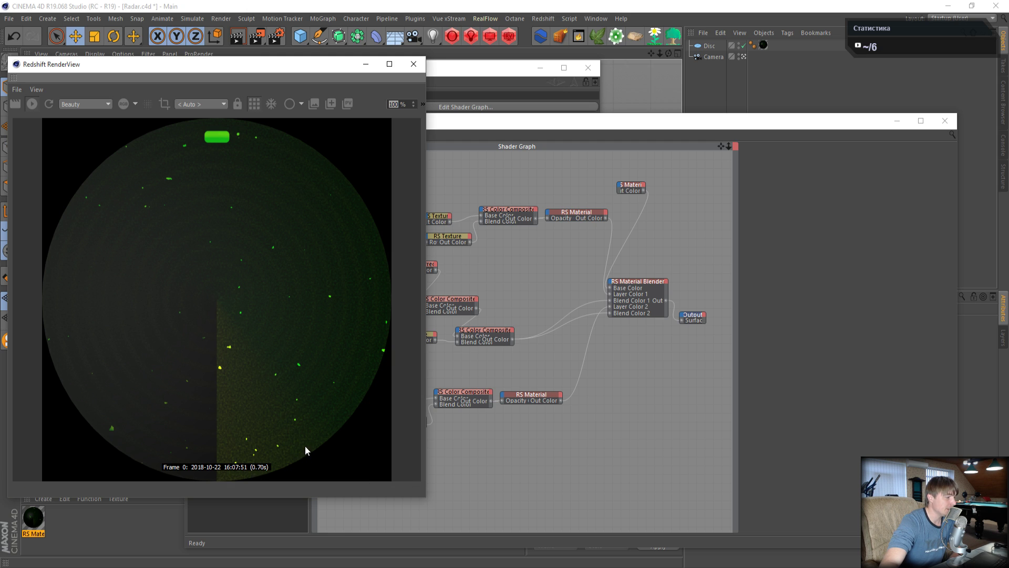
- Try red as the diffuse color of the second sweep's RS Material and check it in the RenderView
click(519, 398)
click(798, 215)
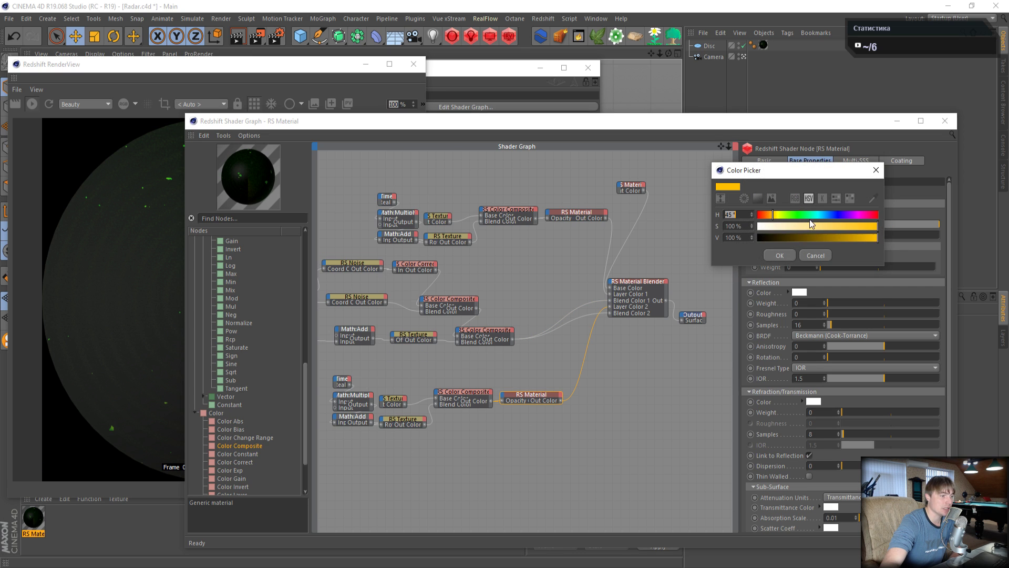
drag(810, 216, 910, 217)
click(780, 255)
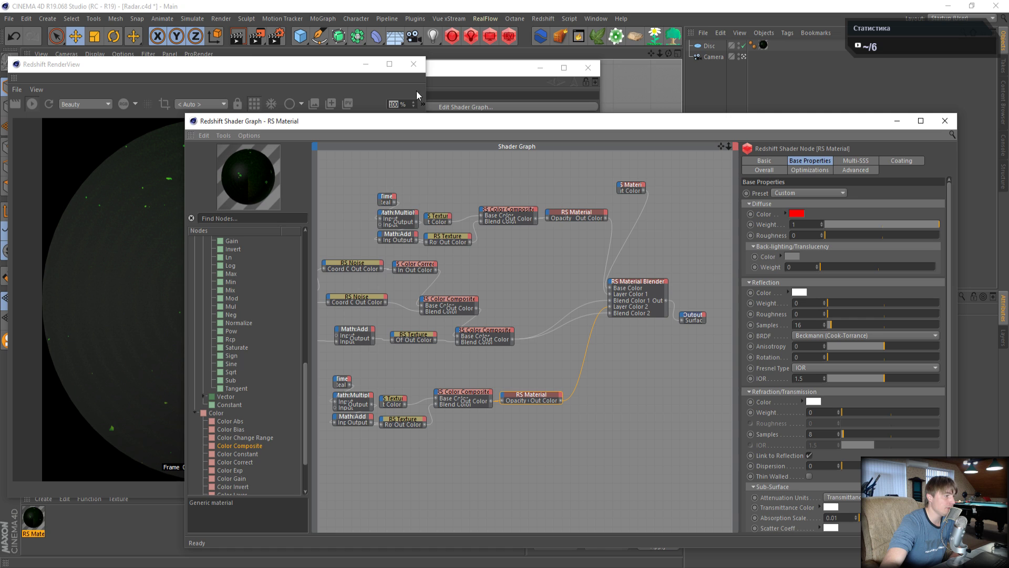
click(297, 68)
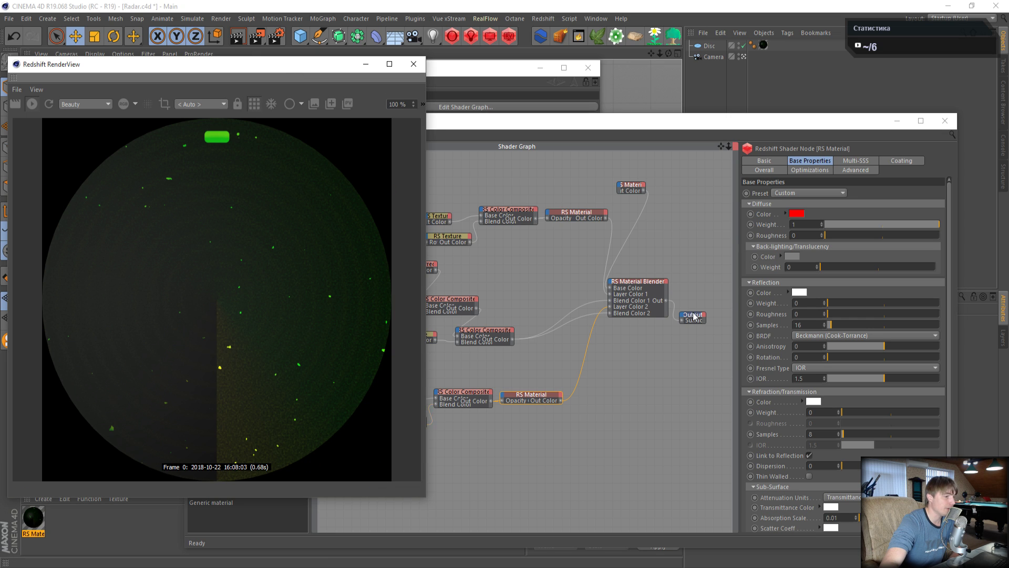
- Set the diffuse color of the second sweep's RS Material to yellow with a hue of 56°
click(794, 215)
drag(794, 214, 770, 219)
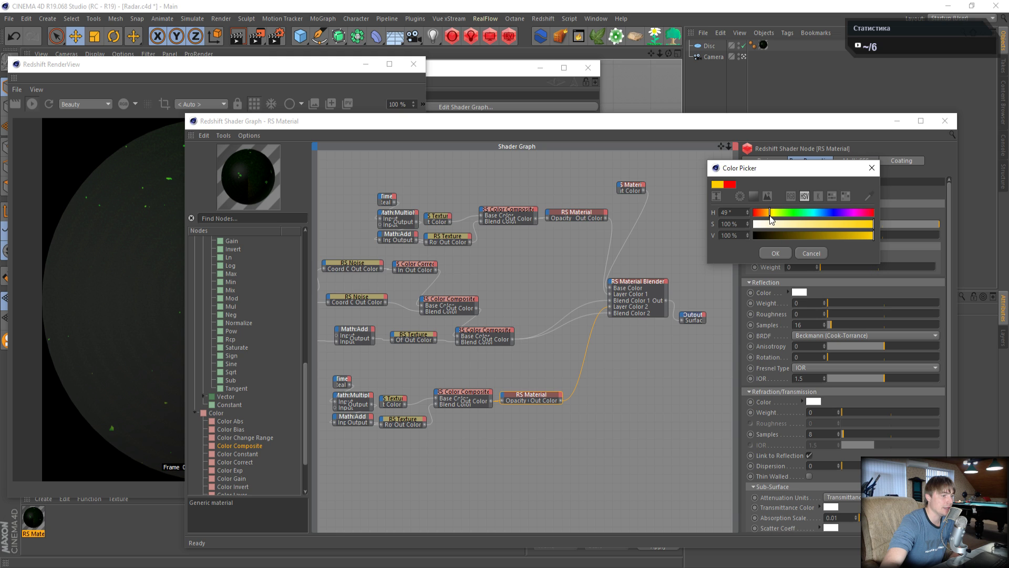
click(775, 254)
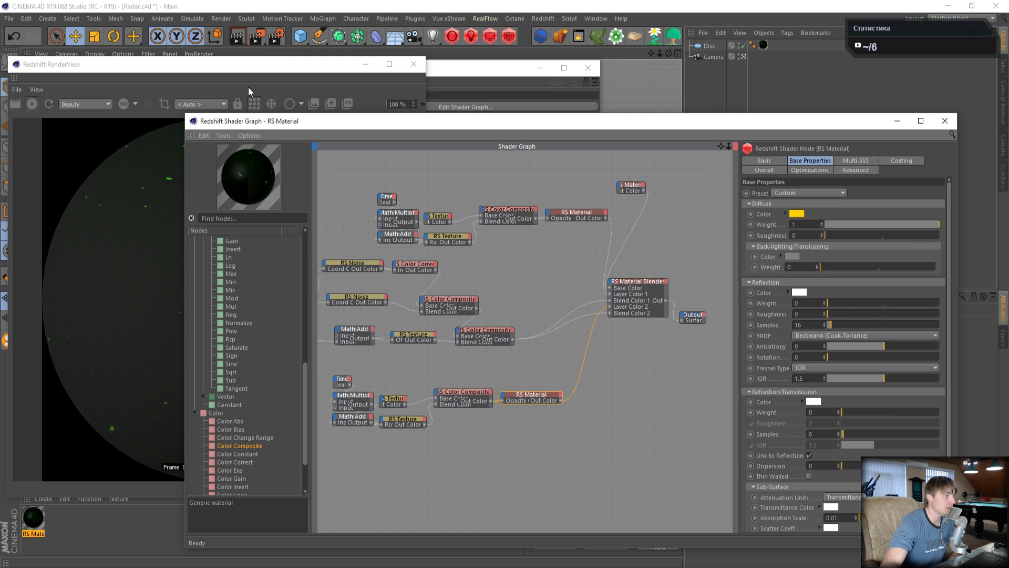
click(798, 214)
click(776, 213)
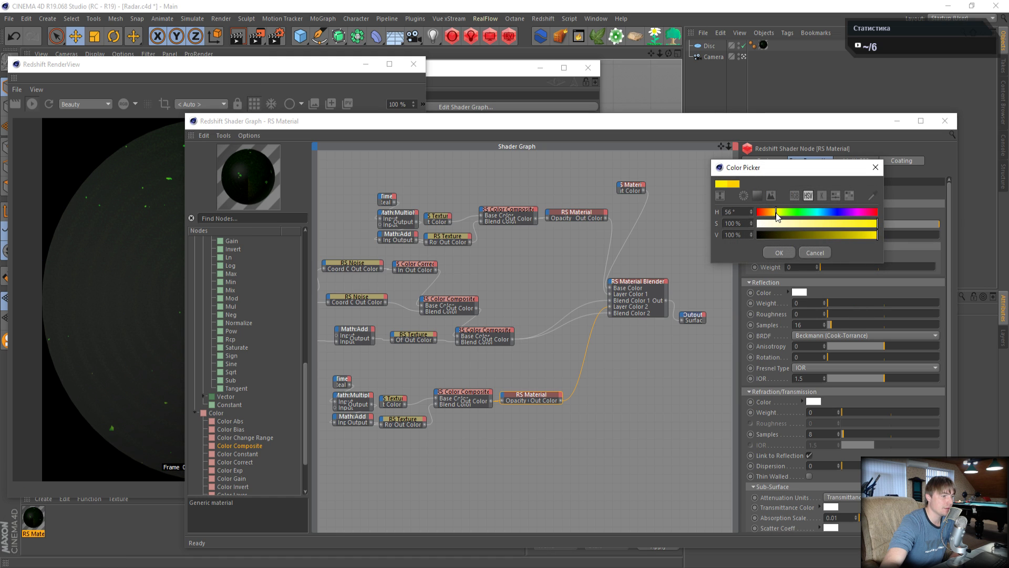
click(776, 253)
- Check the yellow sweep in the RenderView, then render the animation to the Picture Viewer and close the viewer
click(298, 77)
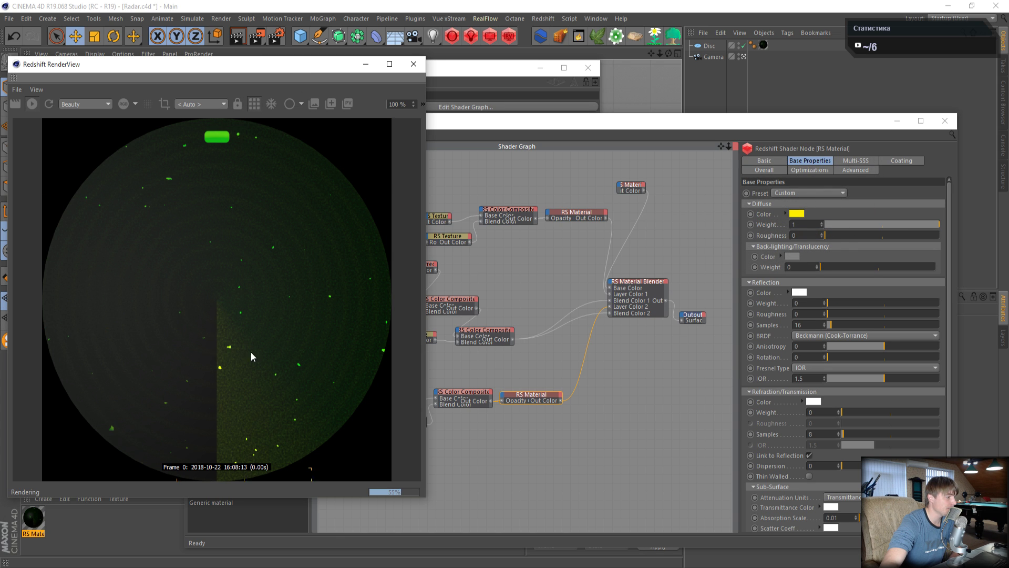
click(258, 35)
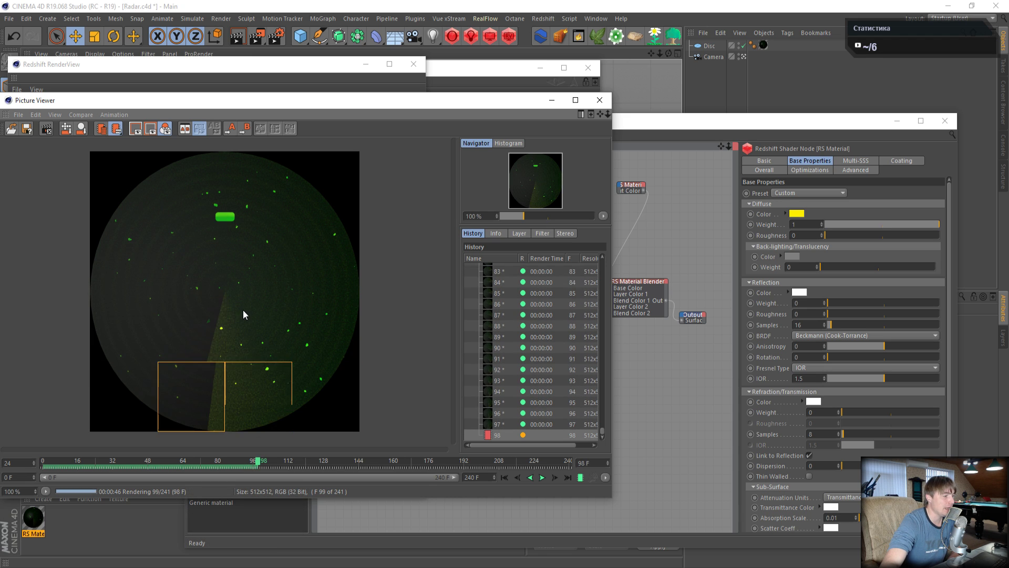
click(601, 100)
- Review the complete shader graph and inspect the two RS Texture nodes of the first sweep branch
click(517, 334)
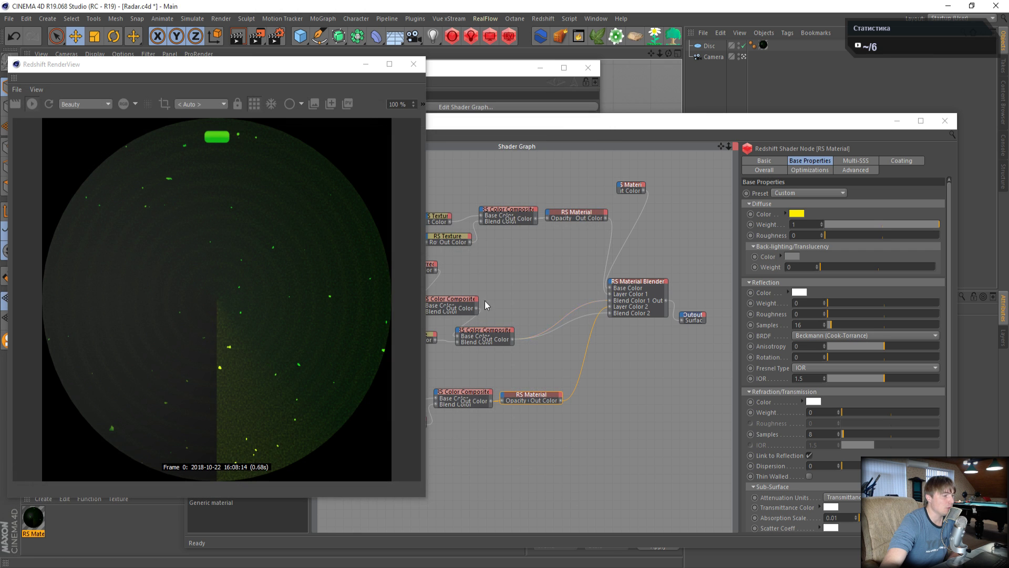
click(473, 107)
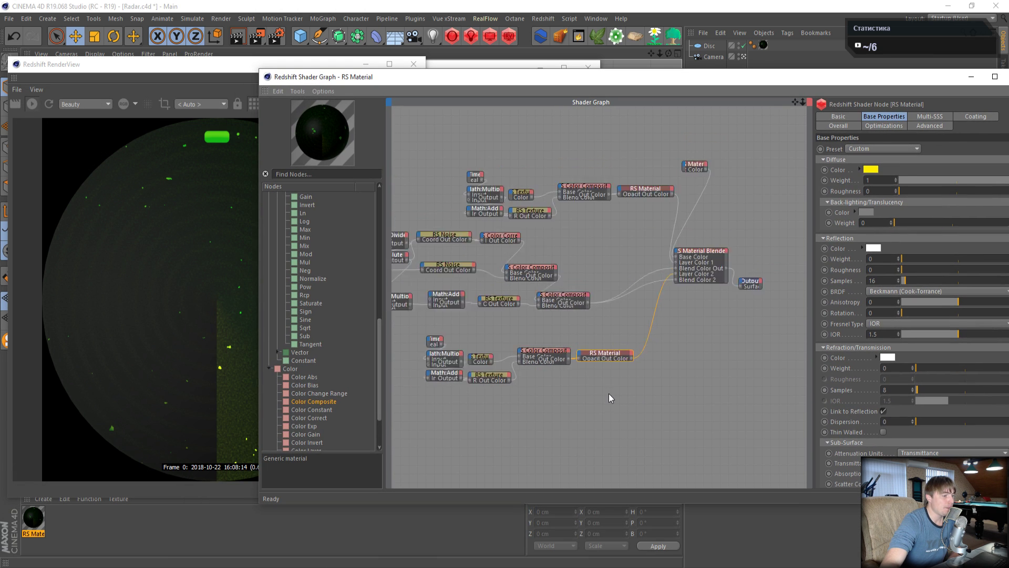
drag(405, 165, 762, 401)
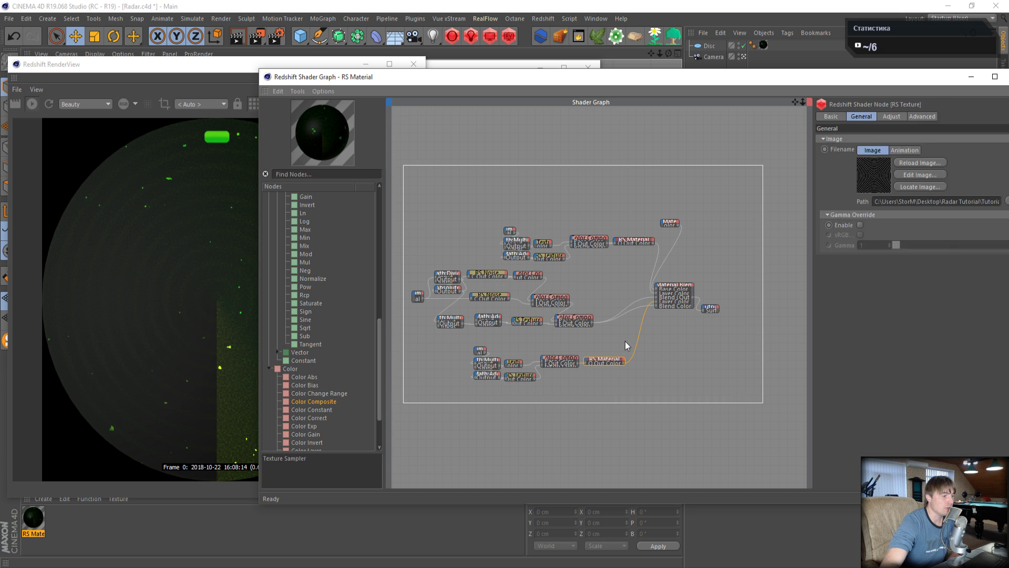
scroll(419, 304, up, 2)
click(713, 271)
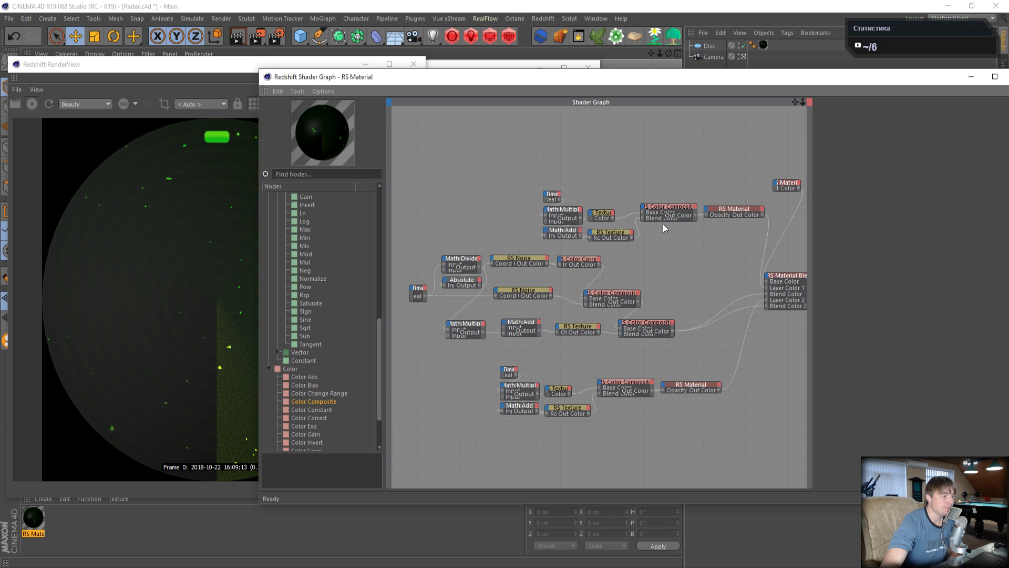
click(609, 216)
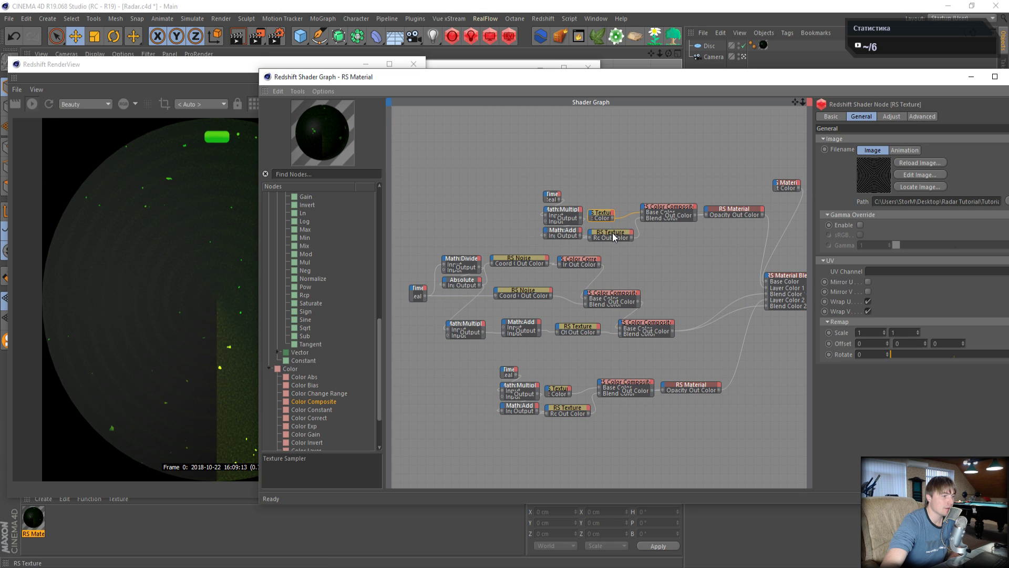
click(613, 233)
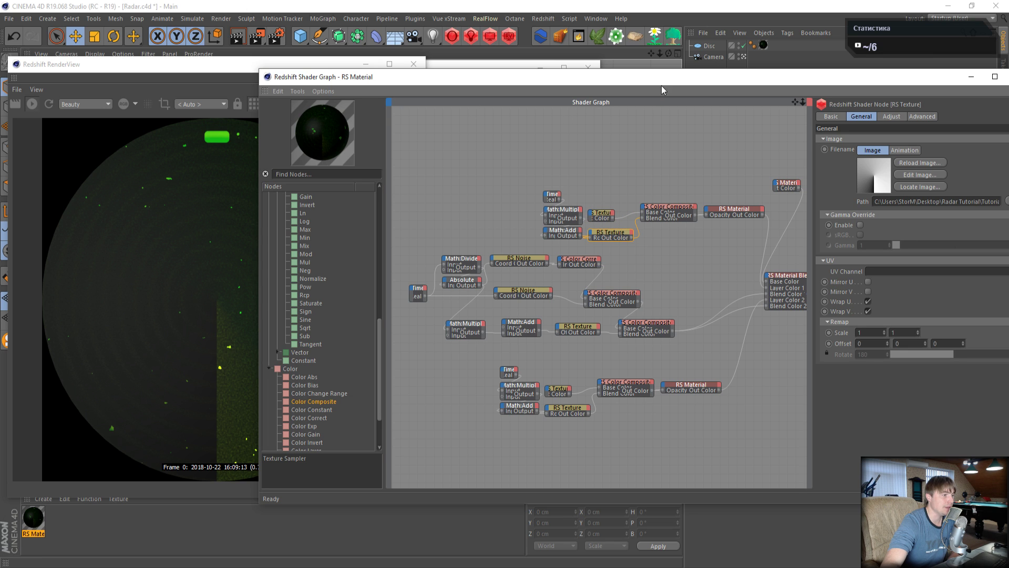
drag(661, 85, 564, 104)
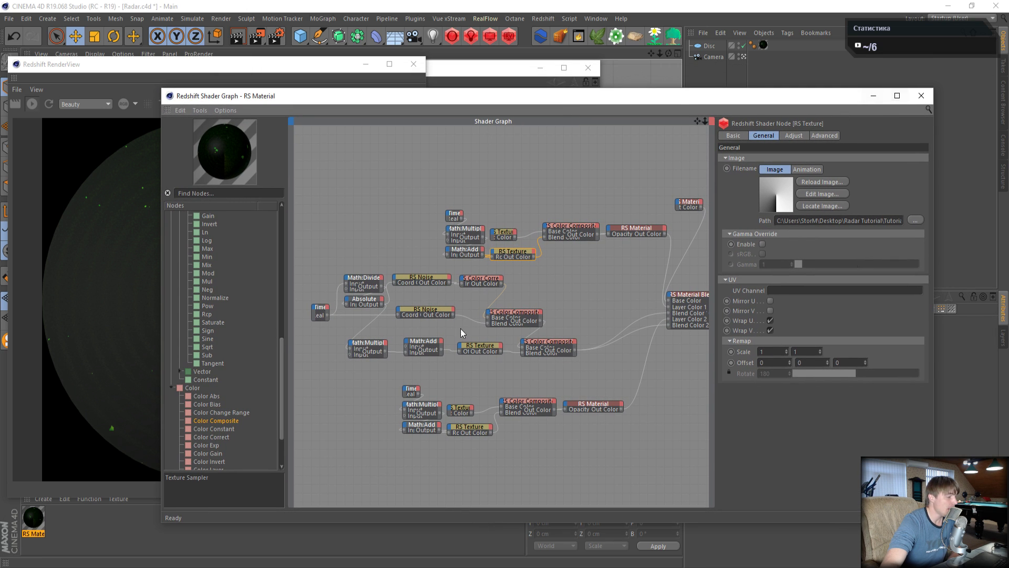
- Switch to After Effects and examine the assumed frame rate in the Radar[0000-0240].png footage interpretation
mouse_move(244, 567)
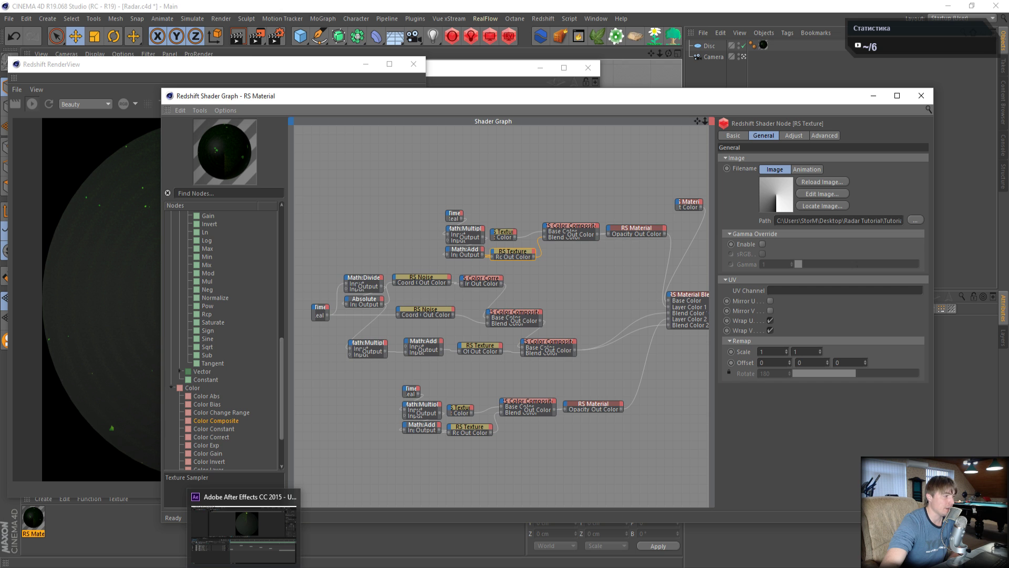
click(244, 567)
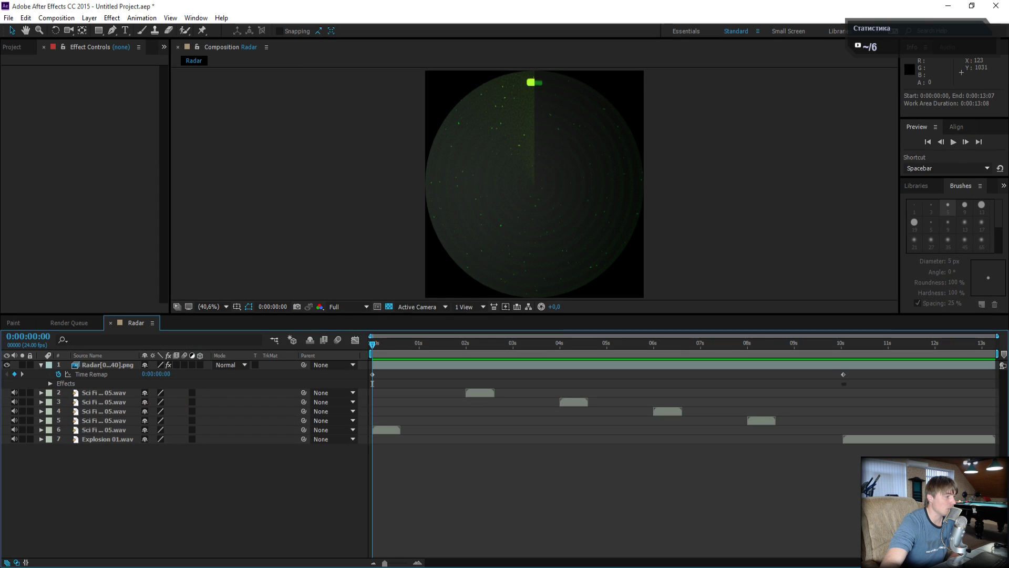
click(25, 47)
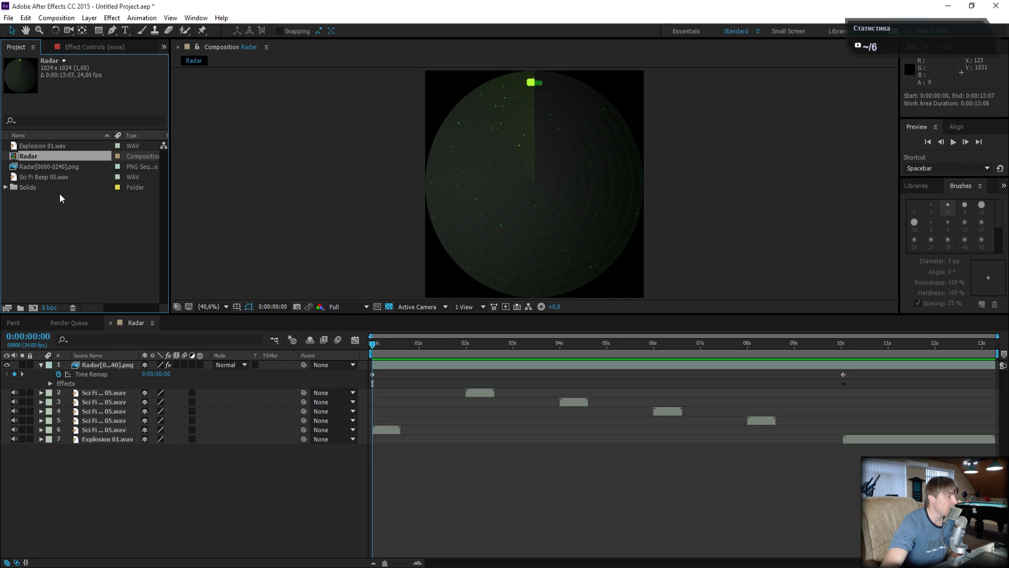
click(30, 166)
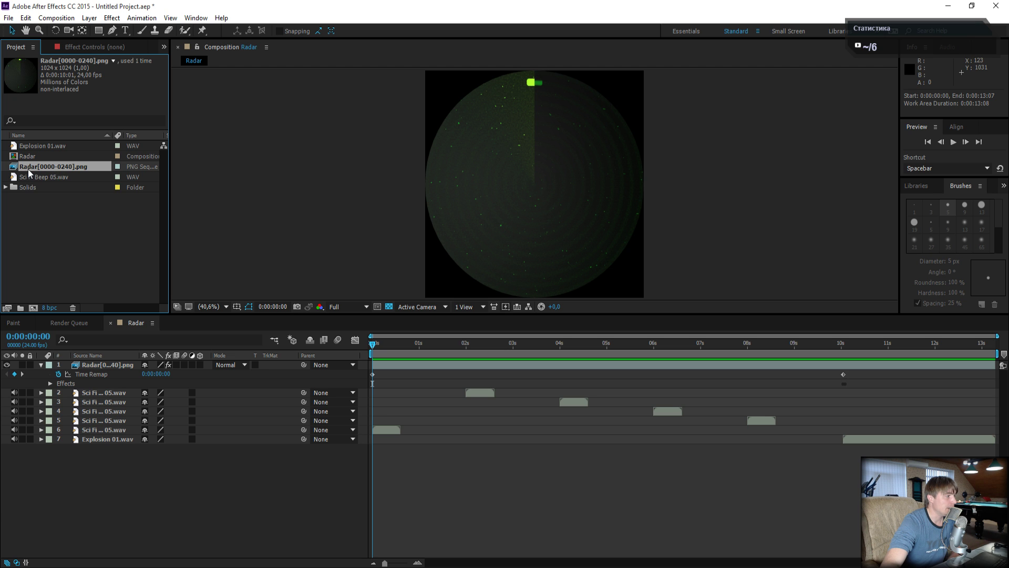
right_click(29, 169)
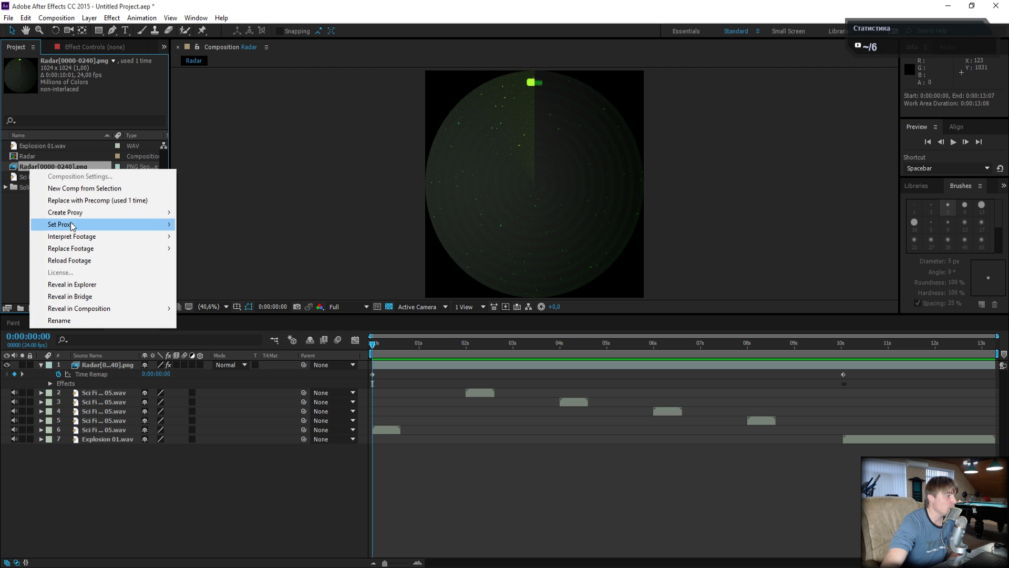
mouse_move(73, 241)
click(239, 237)
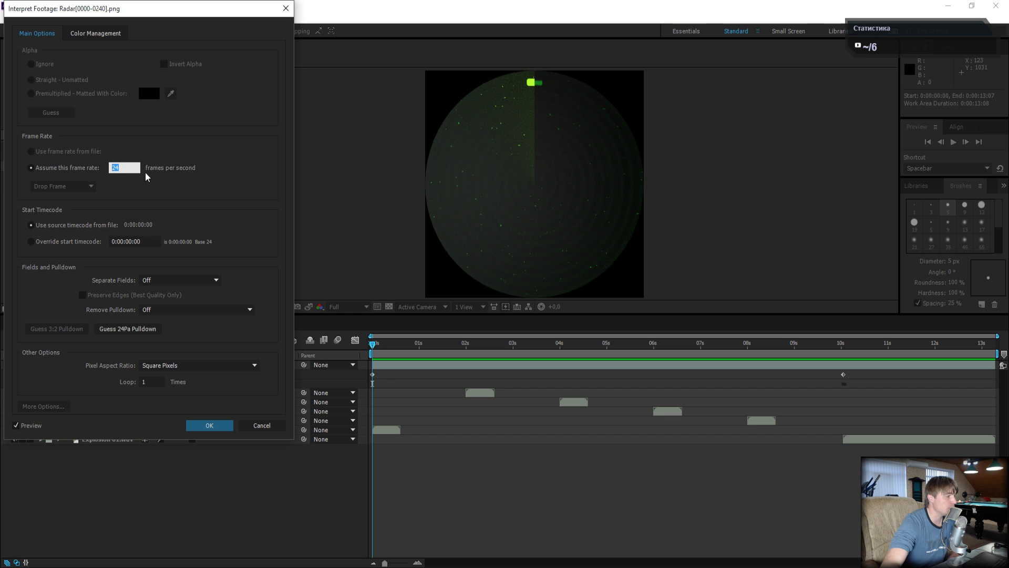
click(255, 426)
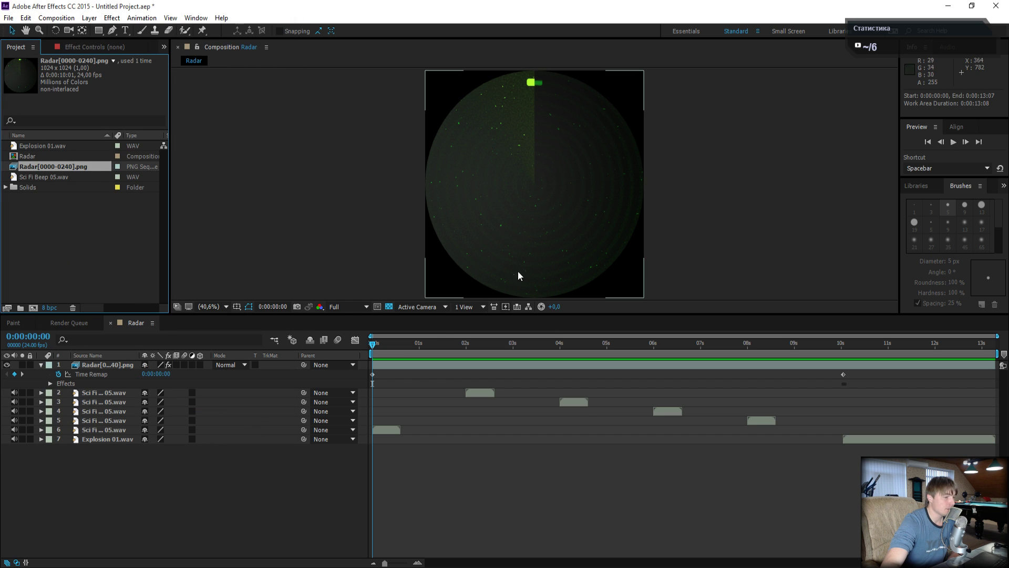
- Inspect the radar layer's end Time Remap keyframe and scrub the composition to 0:00:10:16
click(102, 364)
click(102, 364)
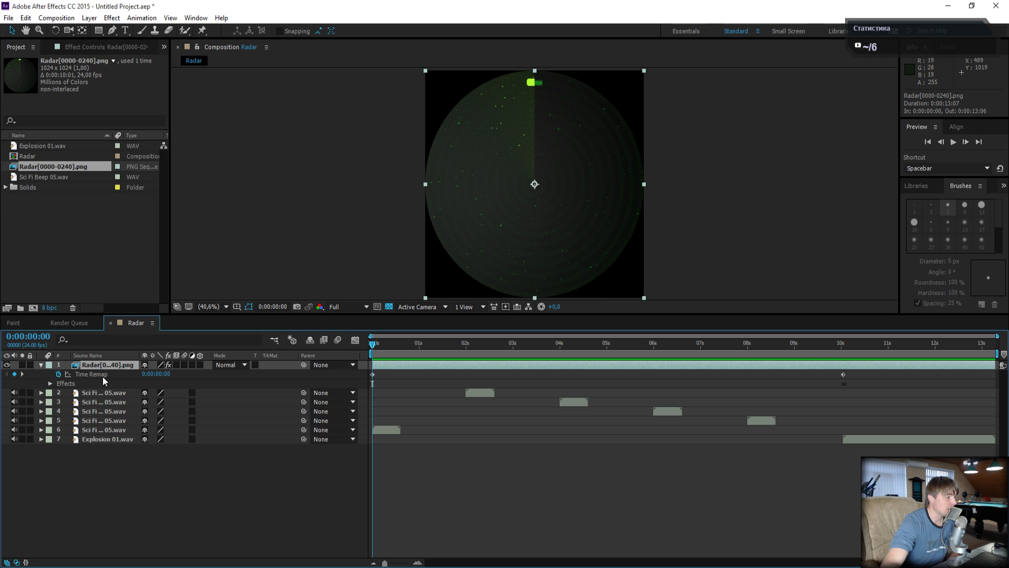
click(843, 374)
drag(829, 352, 873, 361)
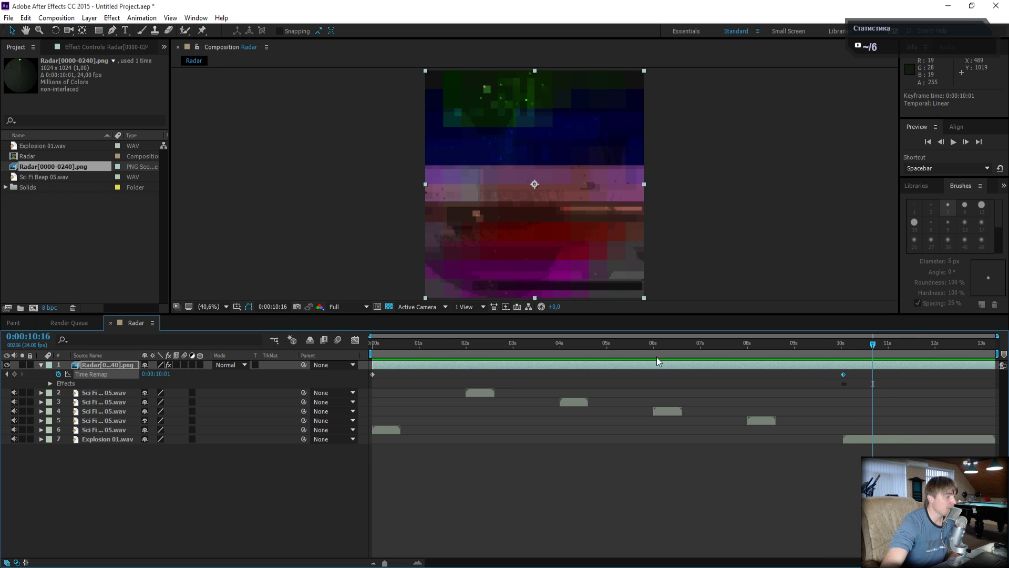
- Examine the radar layer's Glitch effect settings and locate Glitch among the Universe Stylize effects
click(111, 48)
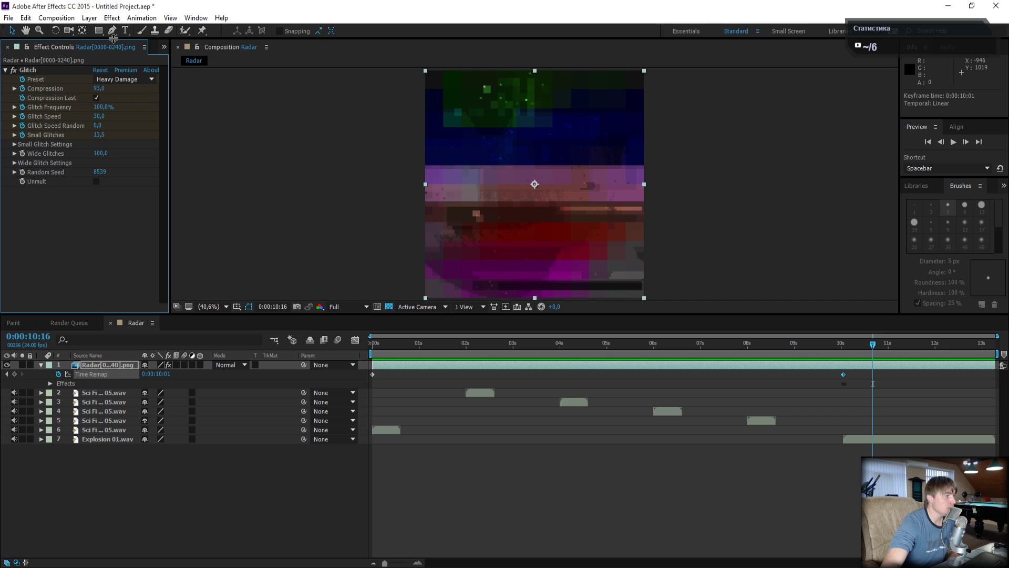
click(114, 18)
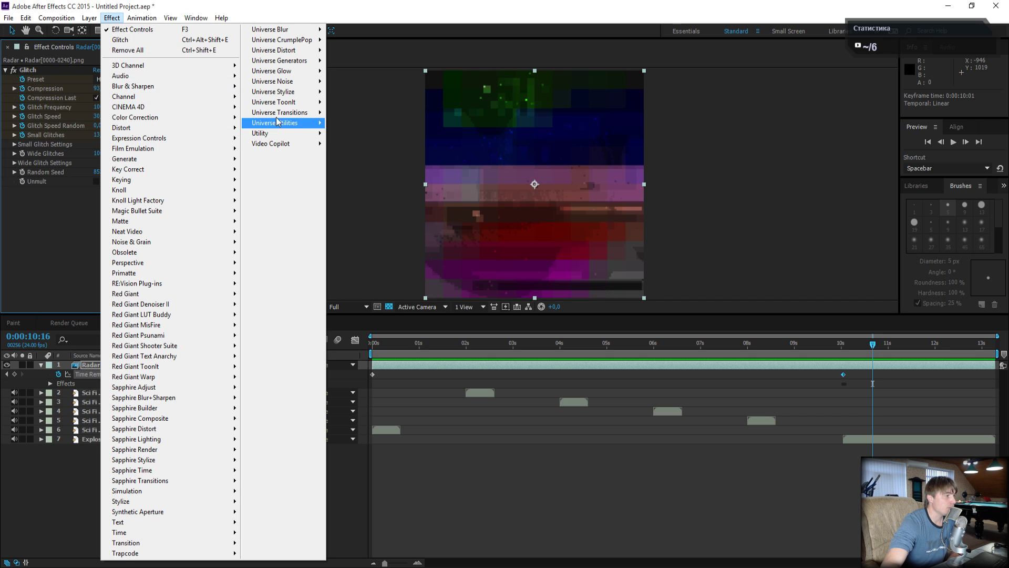
mouse_move(276, 82)
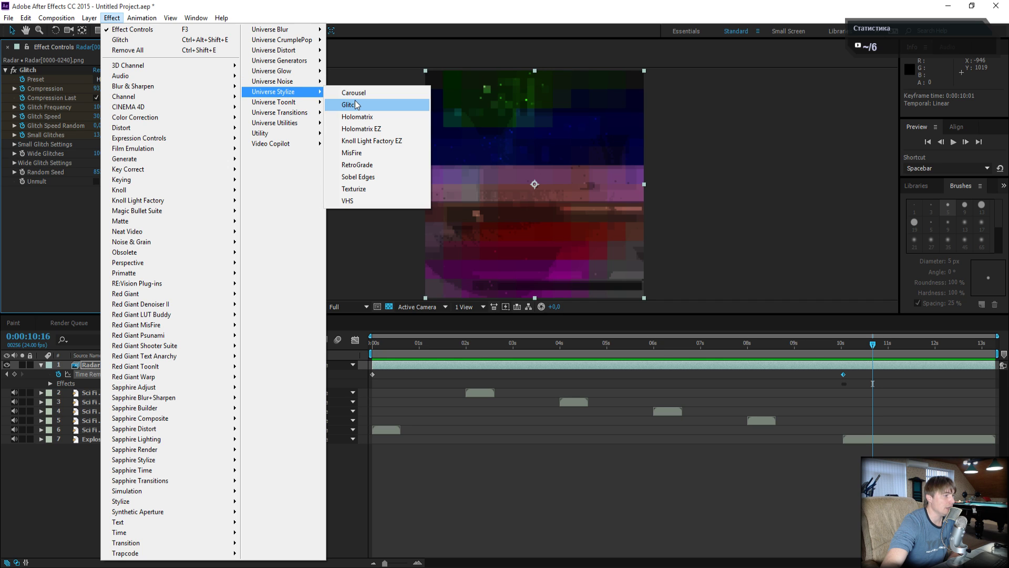
click(348, 105)
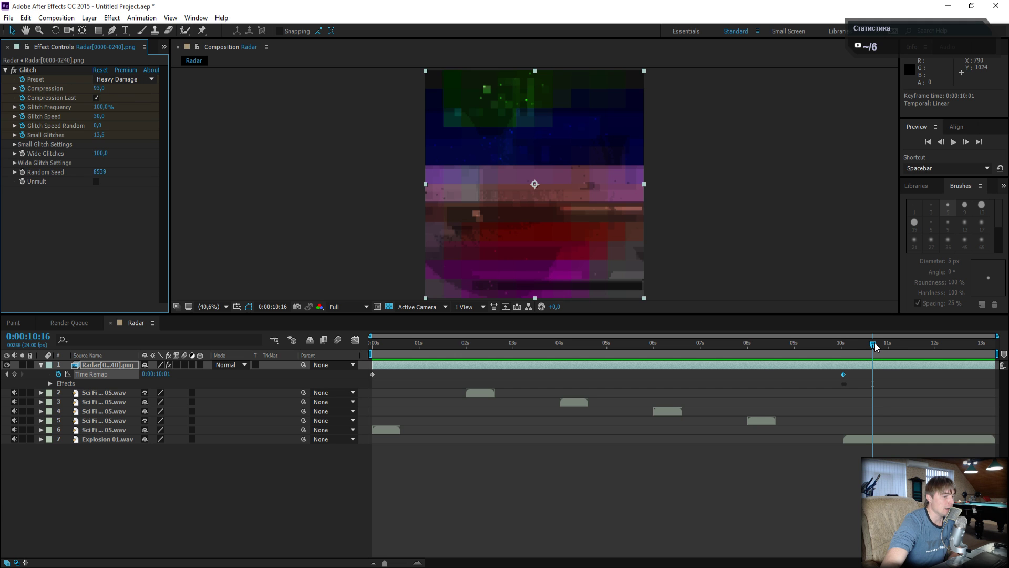
- Return the current time to 0:00:10:01, where the radar layer's Time Remap ends, to inspect the Glitch values
drag(876, 347, 841, 347)
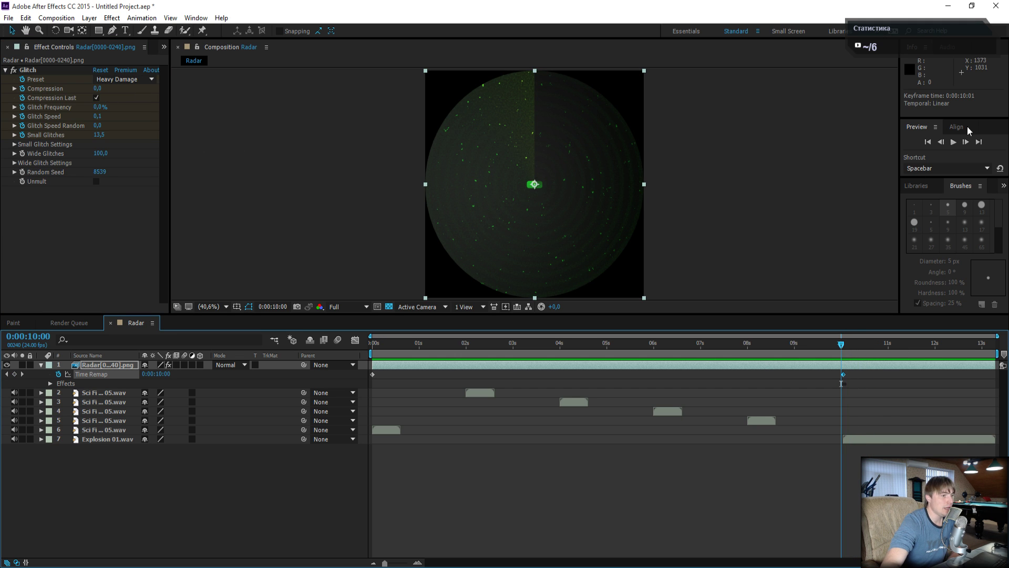
click(966, 141)
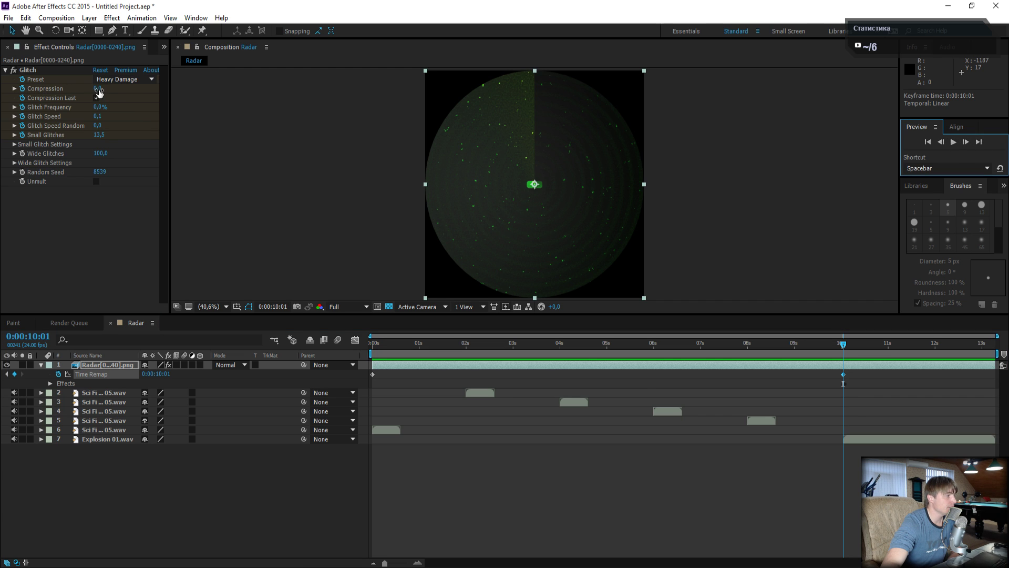
- Step forward to 0:00:10:02 to inspect the Glitch values, and examine the waveform of the Sci Fi Beep 05.wav layer starting at 2 s
click(970, 147)
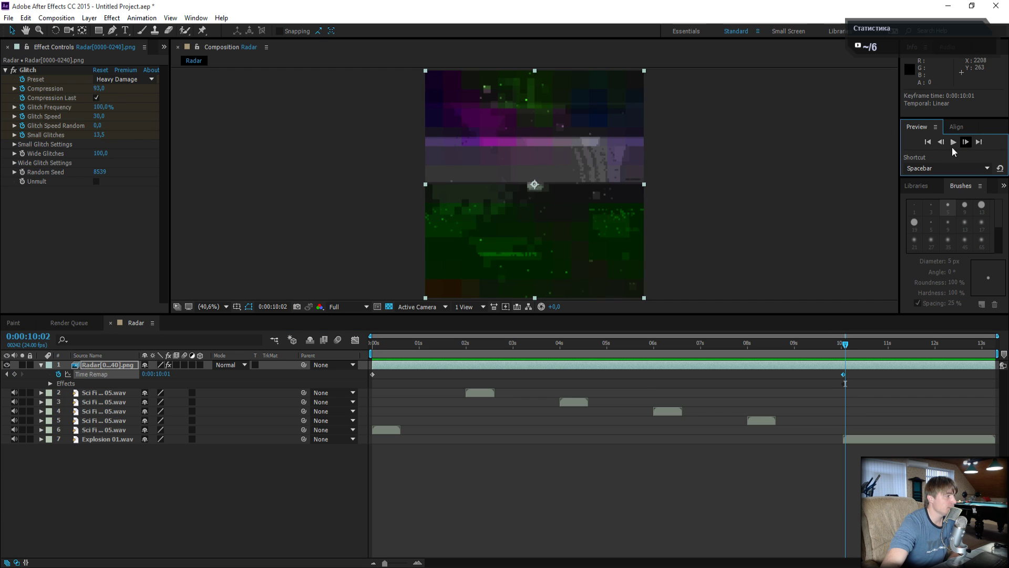
click(90, 395)
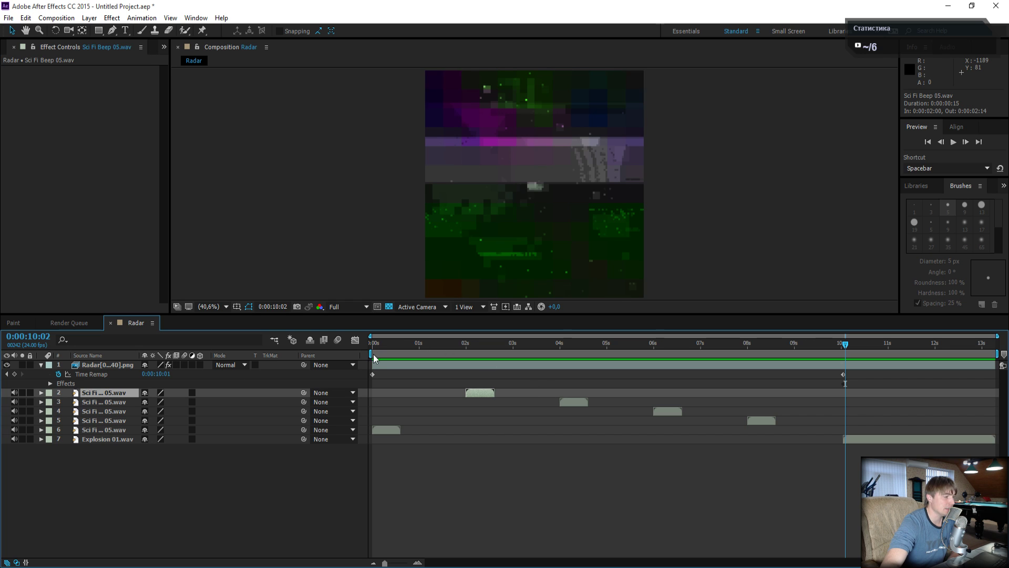
click(41, 393)
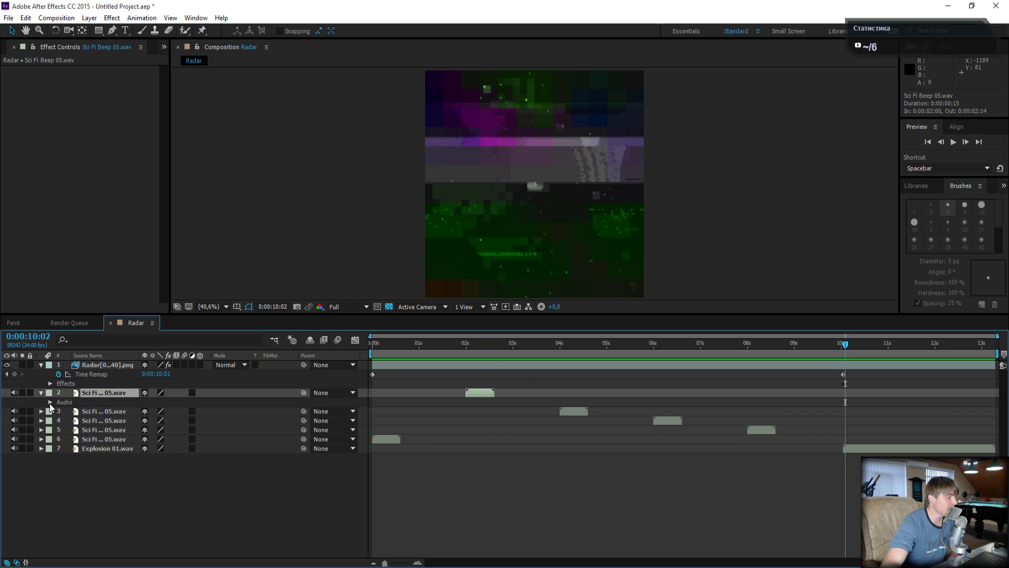
click(50, 402)
click(58, 421)
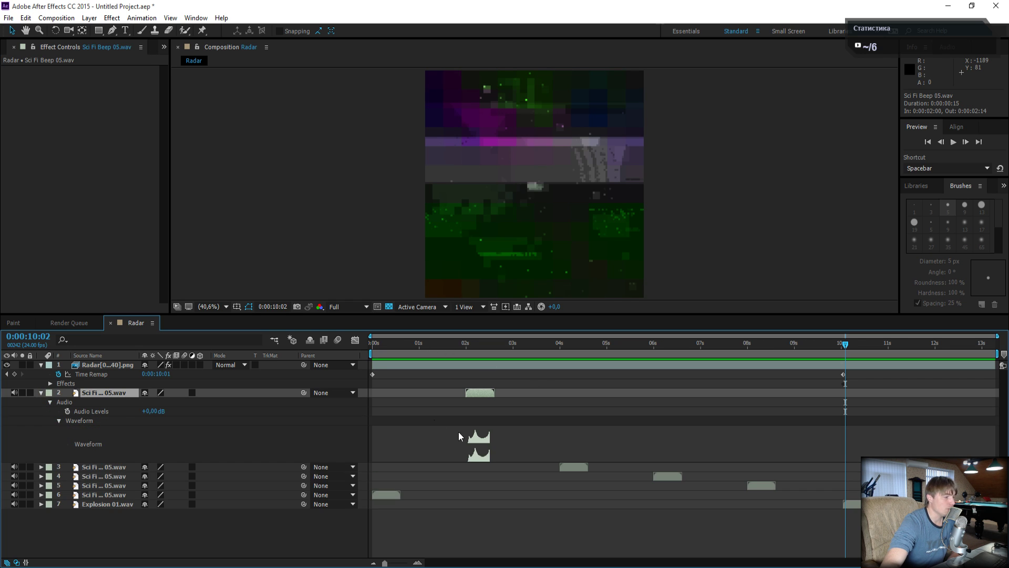
drag(475, 348, 503, 370)
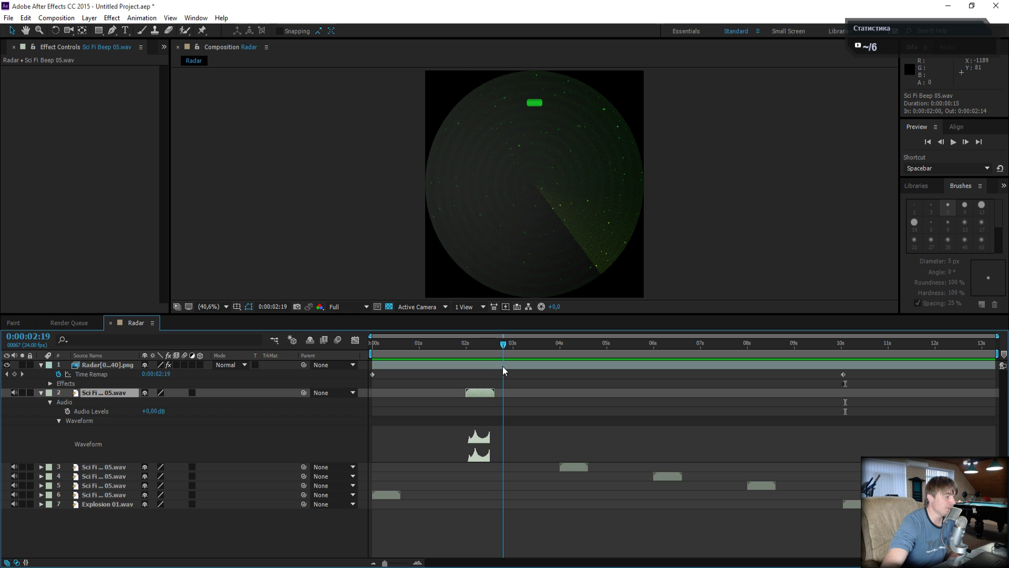
click(41, 393)
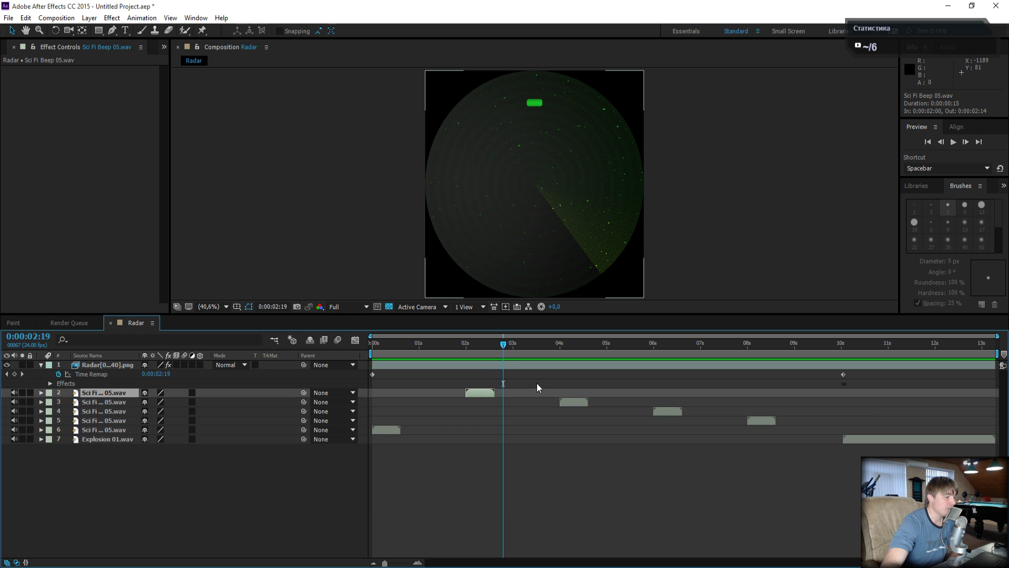
- Scrub the composition to 0:00:09:22 and inspect the Audio Levels of the Explosion 01.wav layer
drag(513, 350, 837, 377)
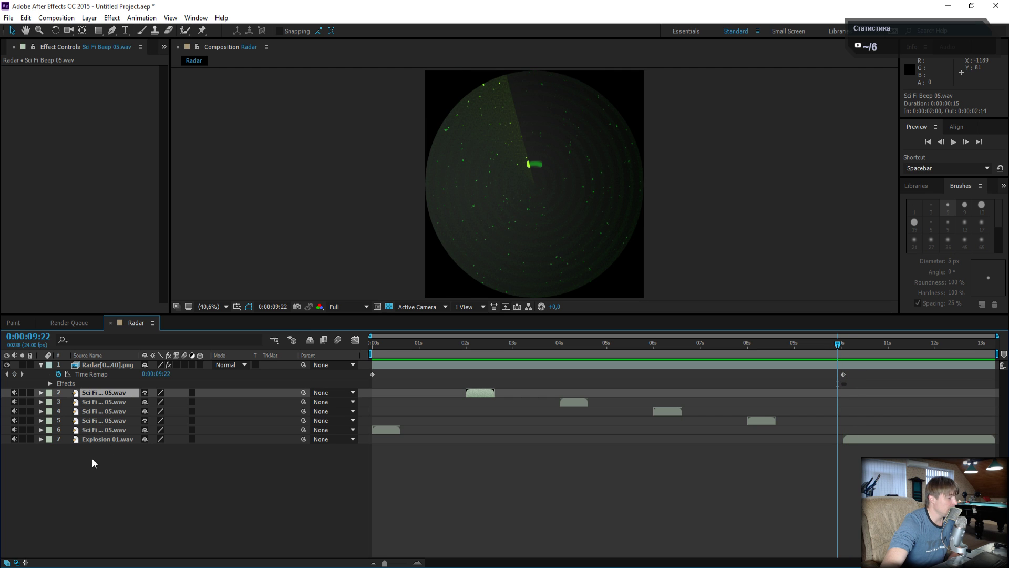
click(41, 439)
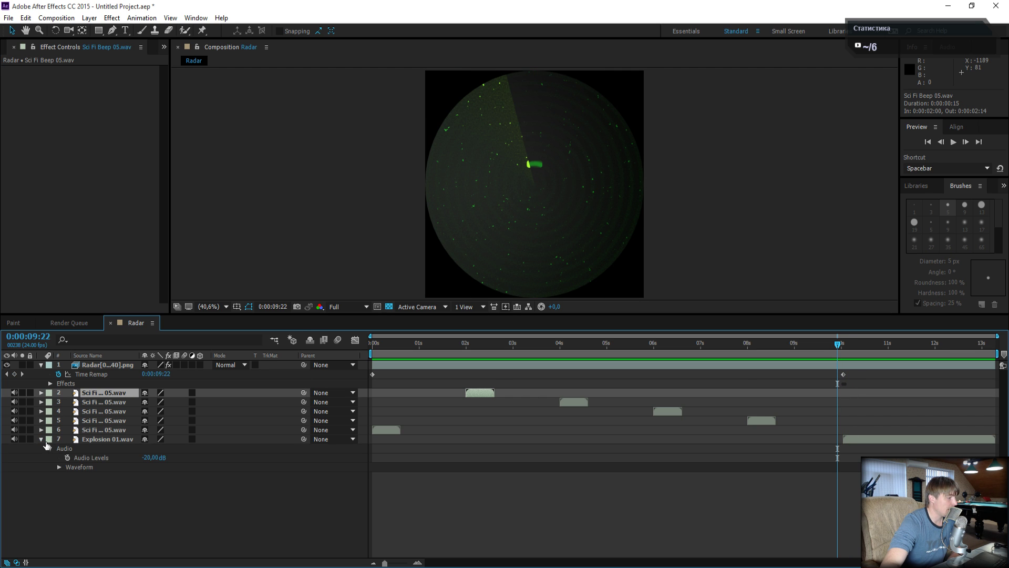
click(41, 440)
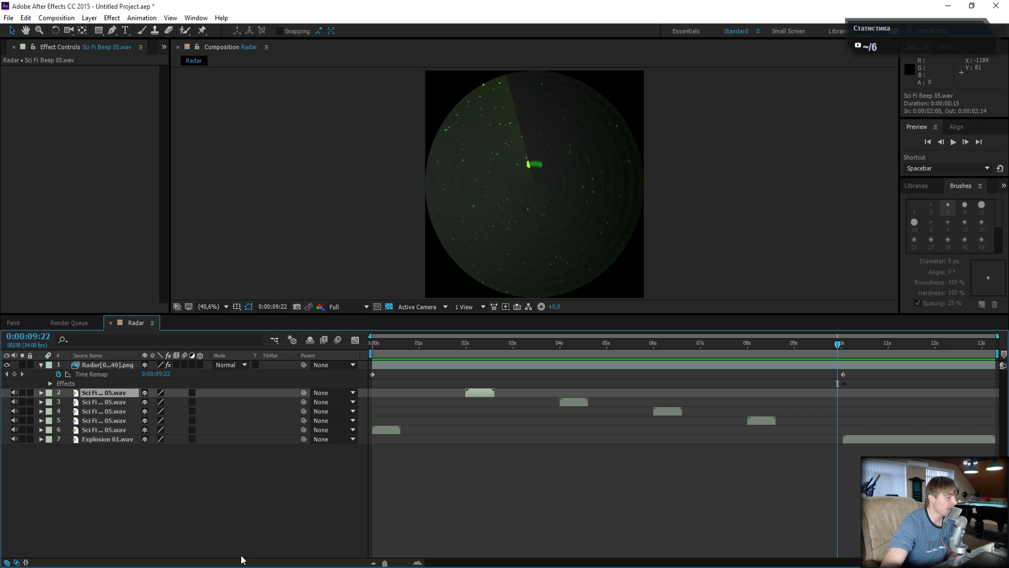
- Switch to the YouTube live broadcast page in the browser and look over its status and preview
click(322, 567)
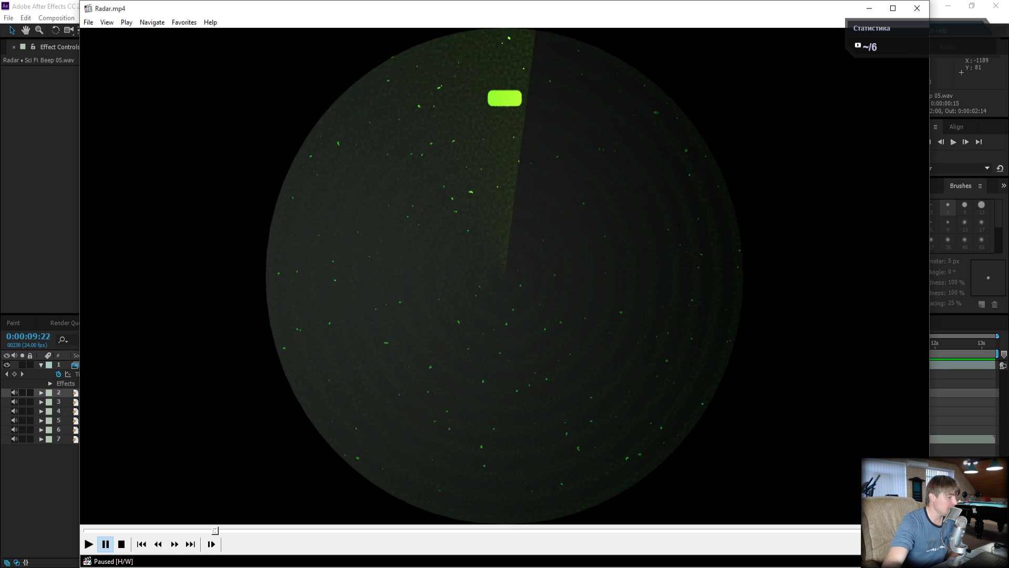
click(431, 567)
click(869, 8)
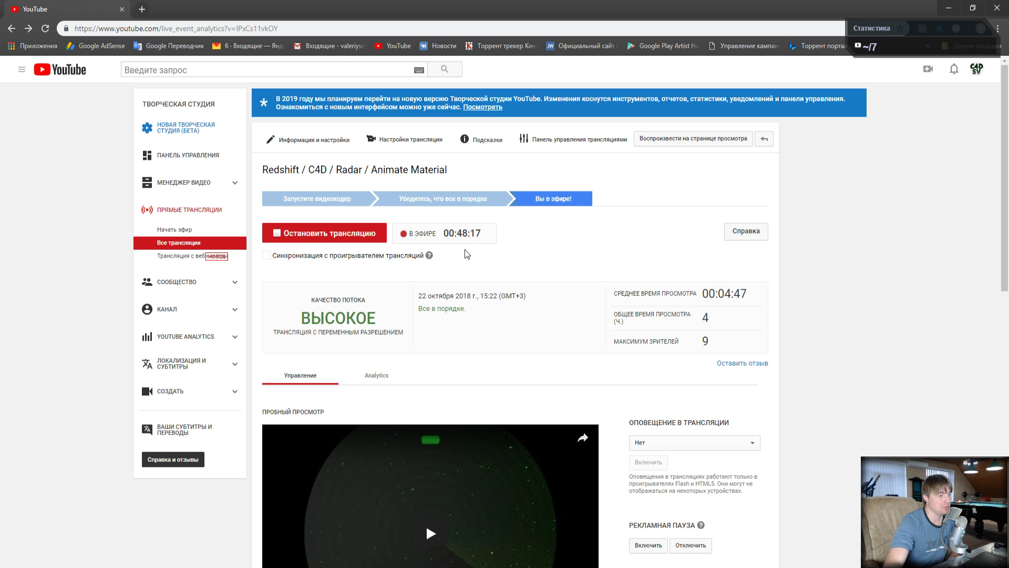
scroll(473, 351, down, 3)
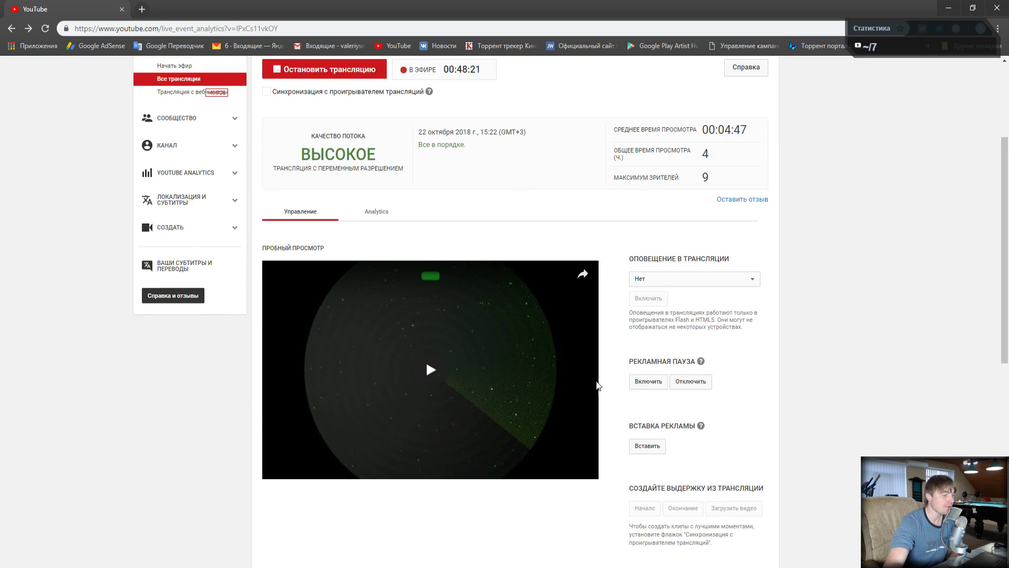
- Switch to the media player, play Radar.mp4 through to its glitch section, and put the player window away
key(alt+Tab)
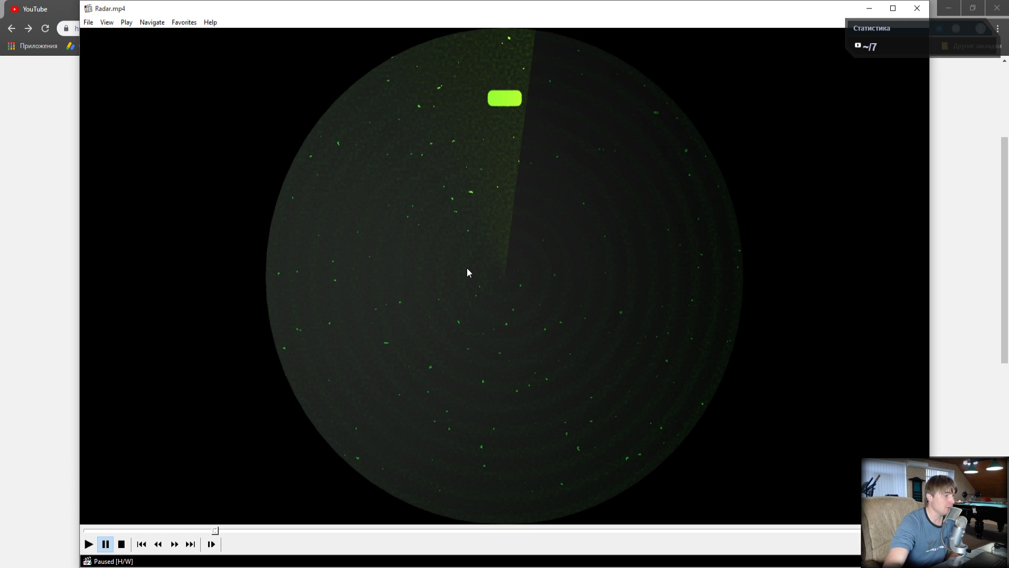
key(space)
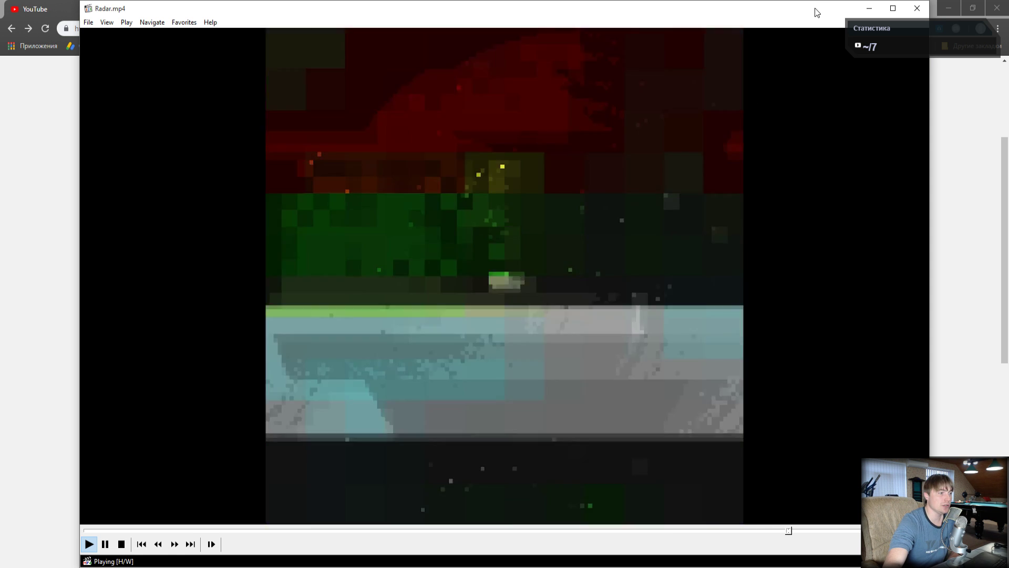
drag(814, 8, 736, 24)
click(838, 25)
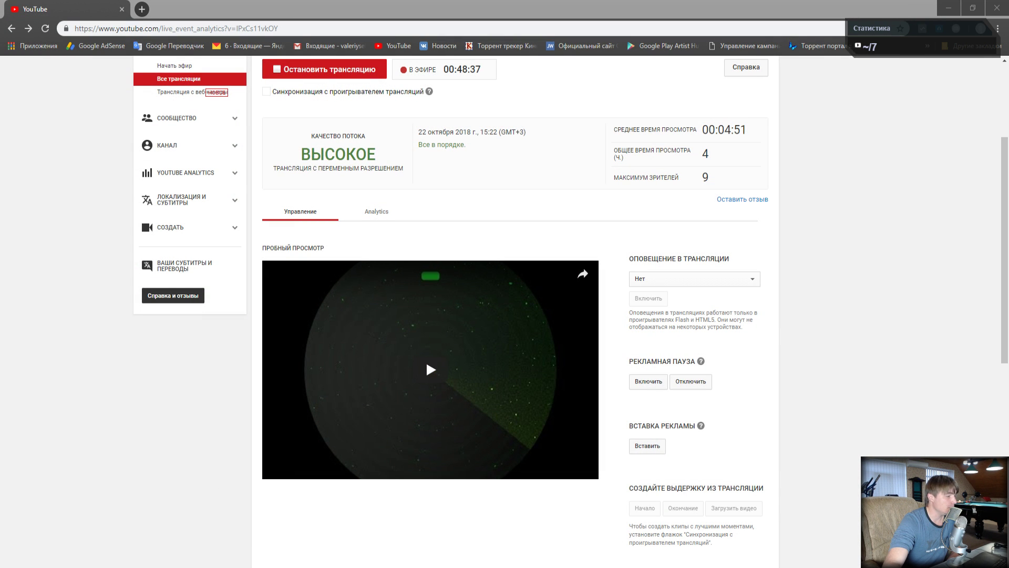
- Switch to Cinema 4D and shift the Redshift Shader Graph window to uncover more of the RenderView
click(204, 517)
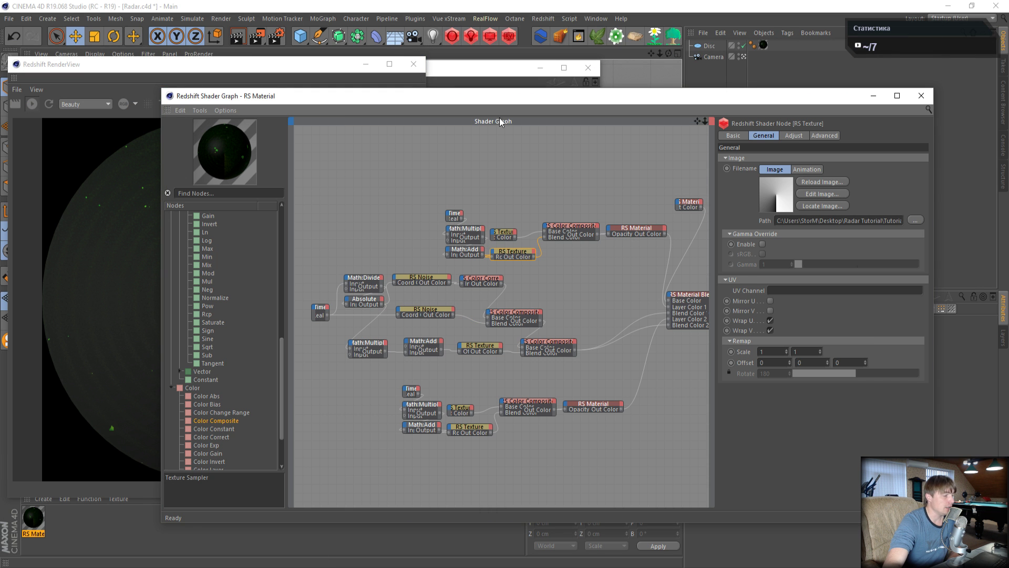
drag(510, 96, 579, 124)
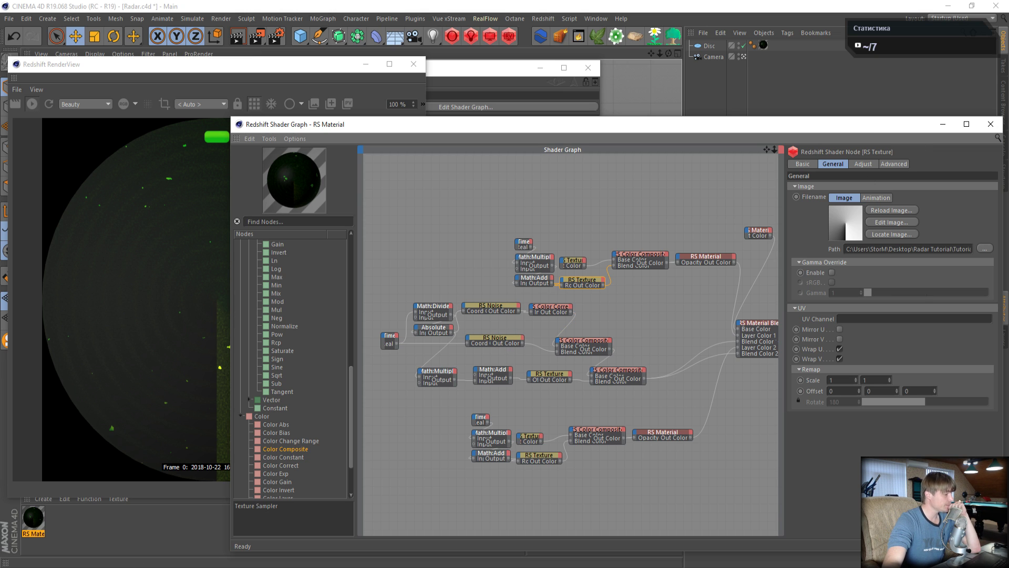
- Switch to the YouTube broadcast page and post the message "any question?" in the live chat
click(140, 566)
scroll(527, 443, down, 6)
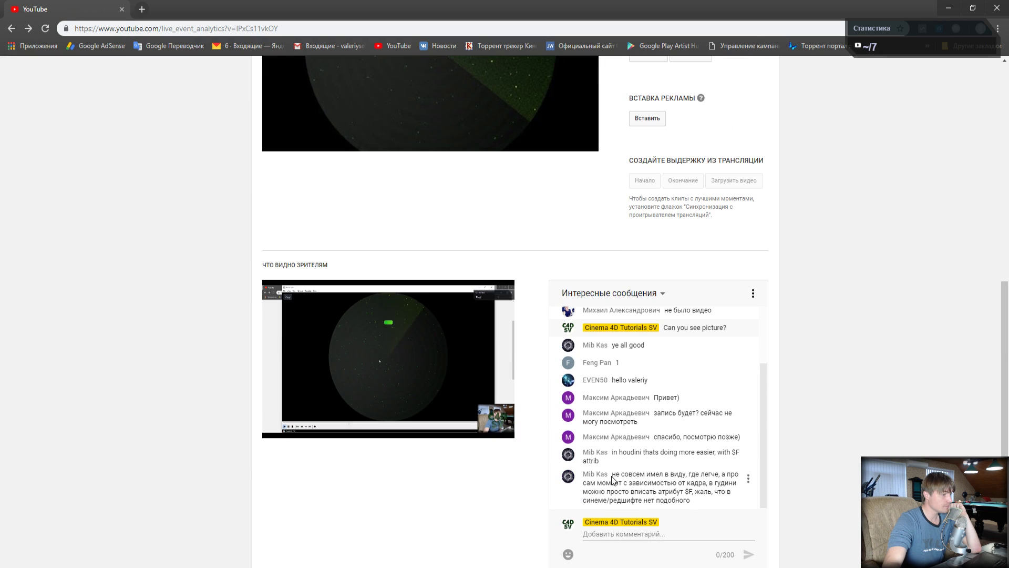
click(615, 534)
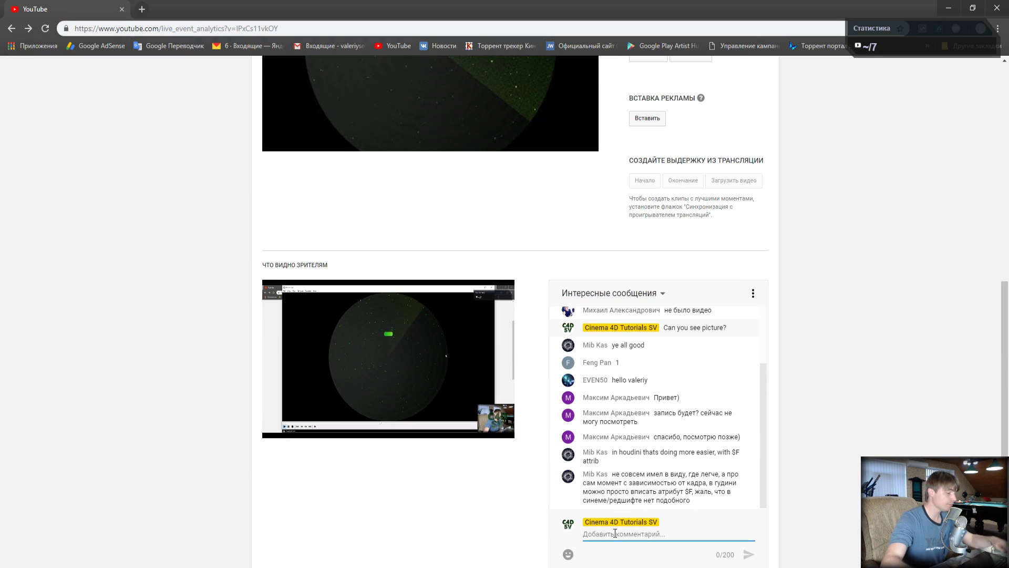
text(eny)
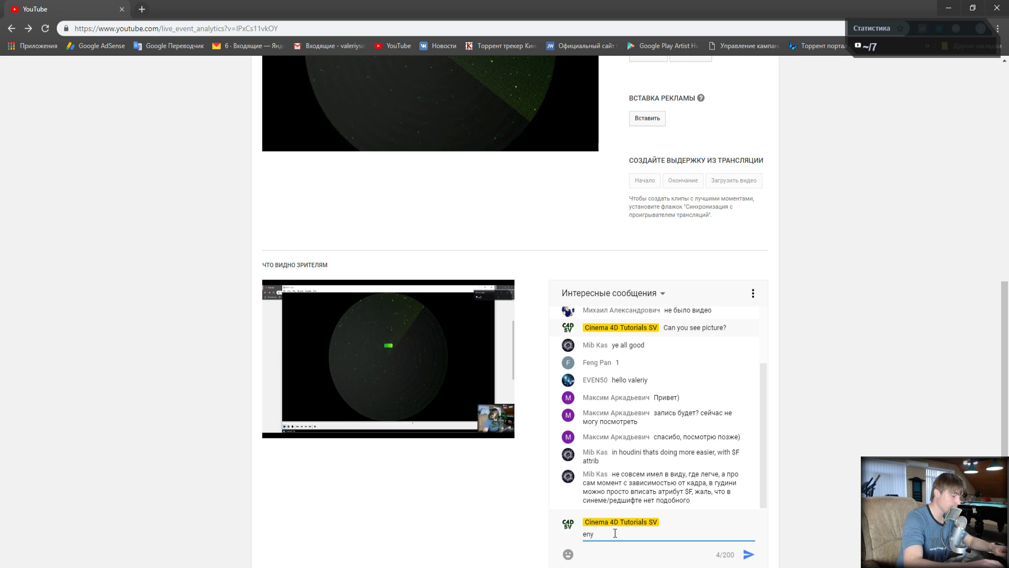
key(BackSpace)
key(BackSpace)
key(BackSpace)
key(BackSpace)
text(any)
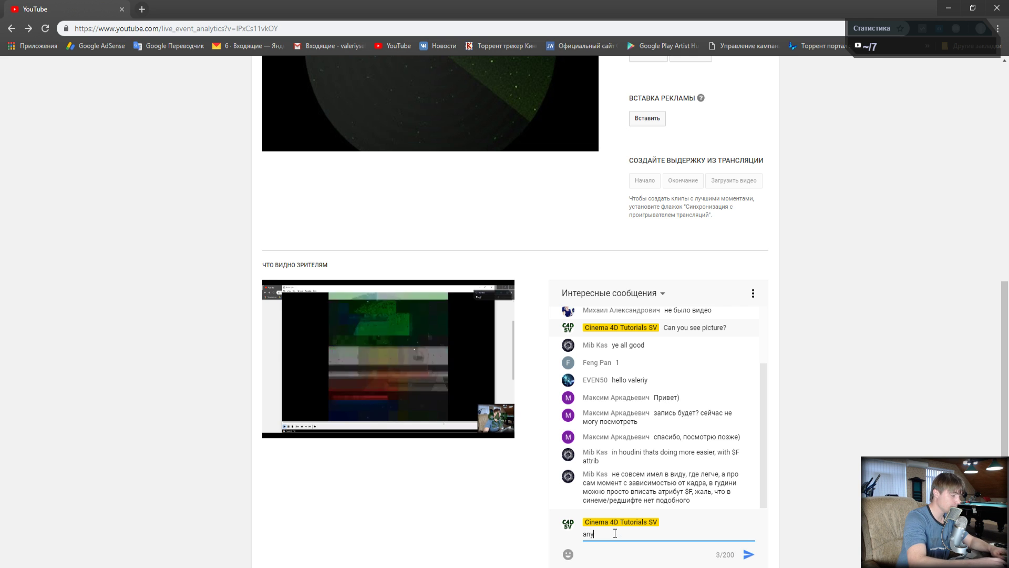
text( questio)
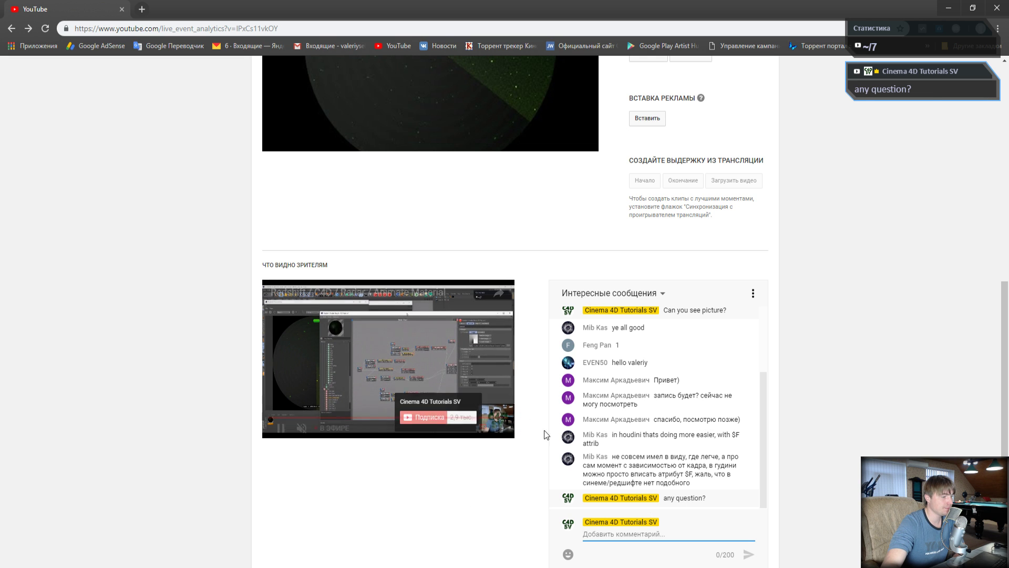
scroll(626, 449, up, 2)
scroll(626, 449, down, 2)
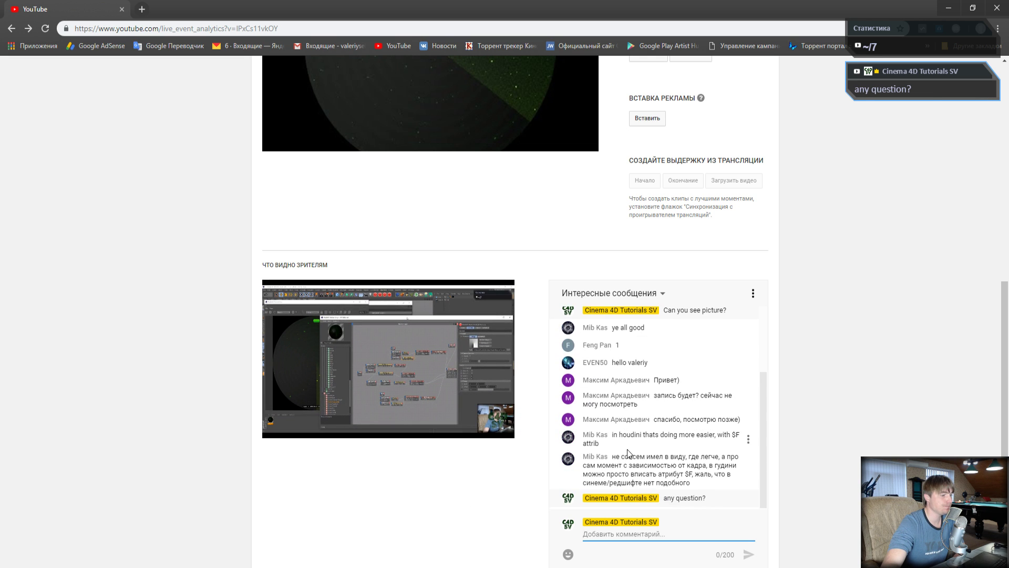
scroll(425, 208, up, 4)
scroll(426, 209, up, 5)
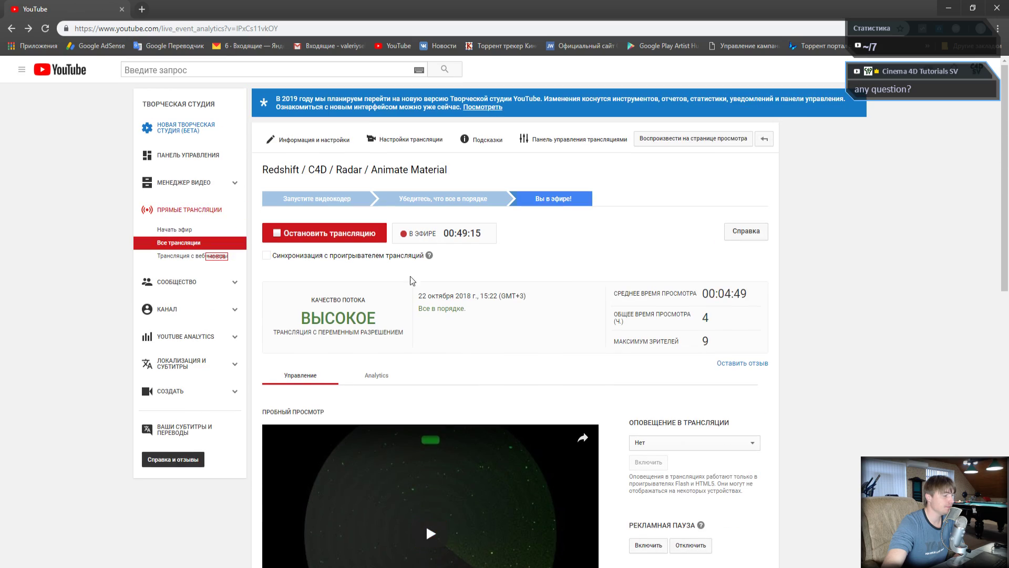
- Switch to Cinema 4D, close the Redshift RenderView, and move the Shader Graph window over the viewport
mouse_move(192, 566)
click(291, 525)
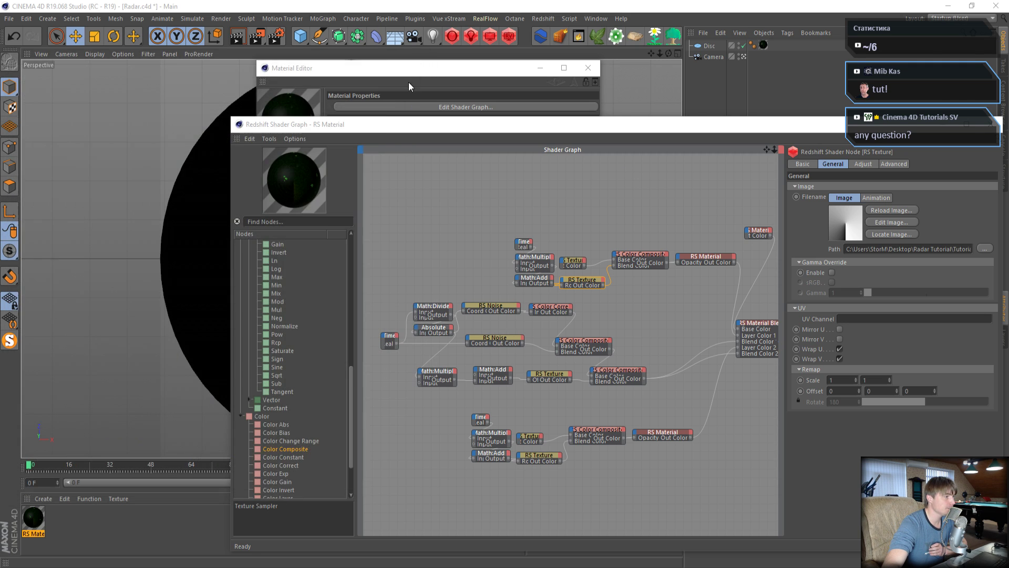
click(413, 65)
drag(411, 130, 223, 50)
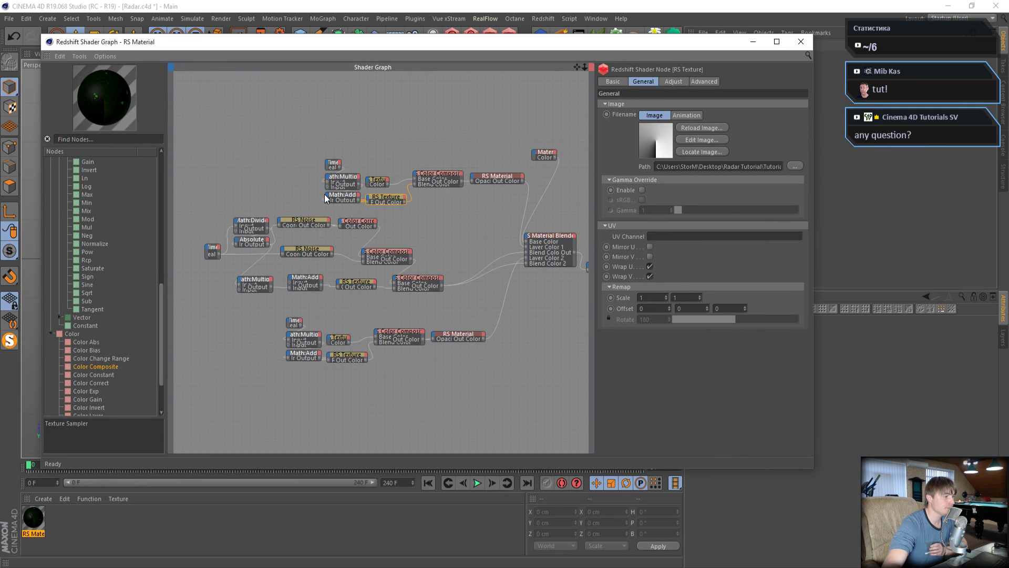
- Examine the properties of the Divide, Absolute, Multiply and Add math nodes in the radar material's shader graph
scroll(325, 195, up, 1)
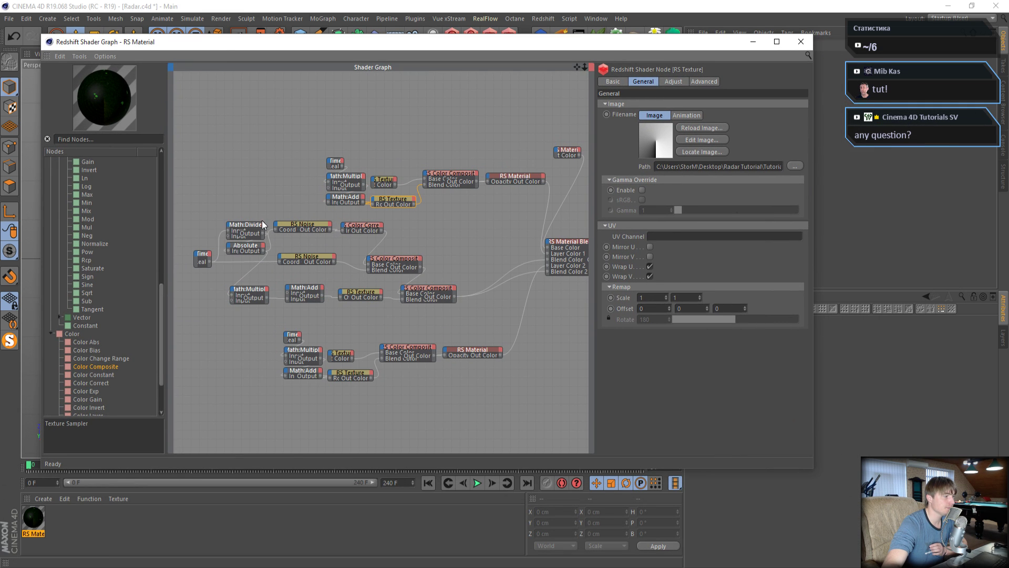
click(248, 223)
click(247, 248)
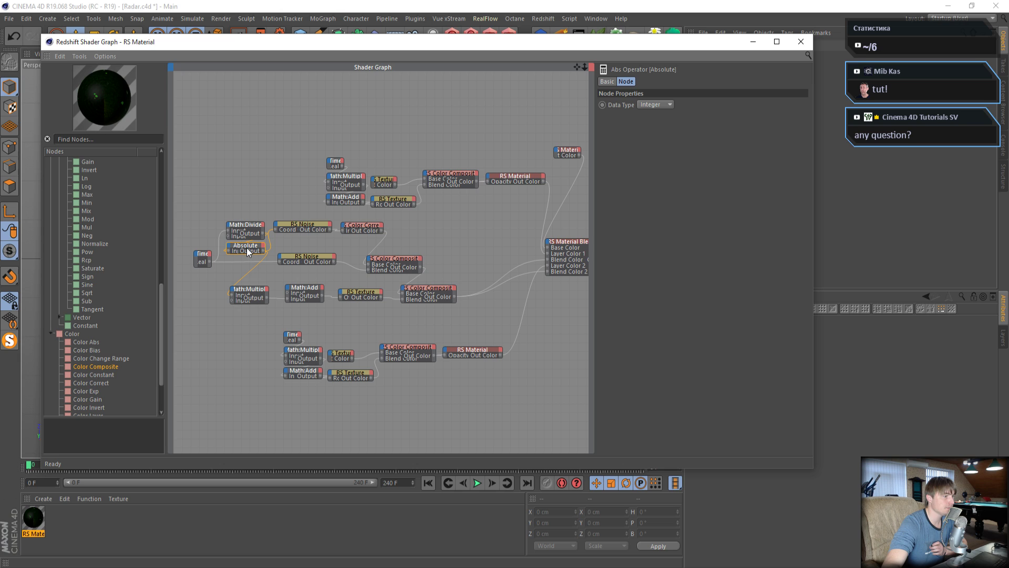
click(249, 289)
click(298, 290)
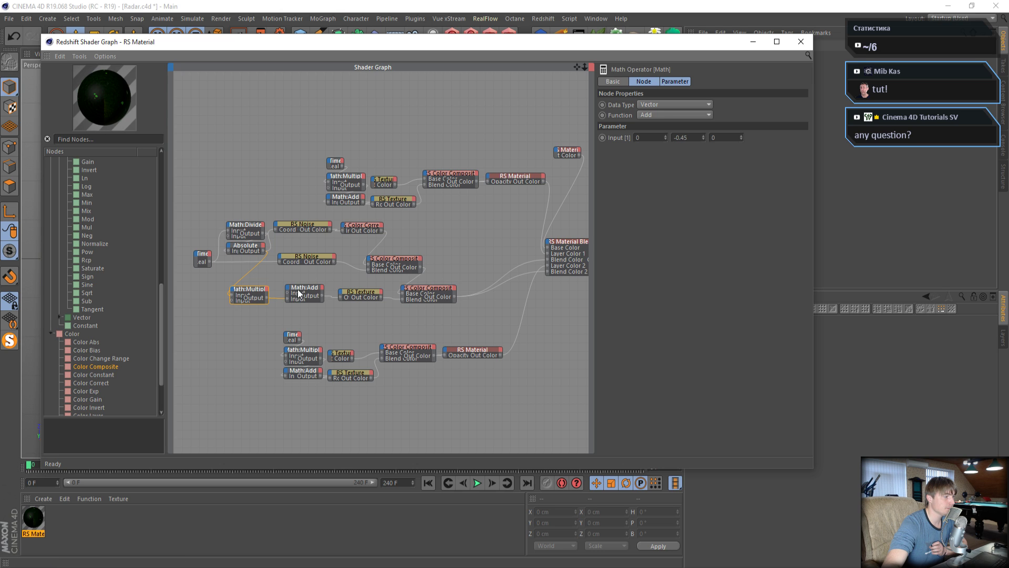
click(306, 356)
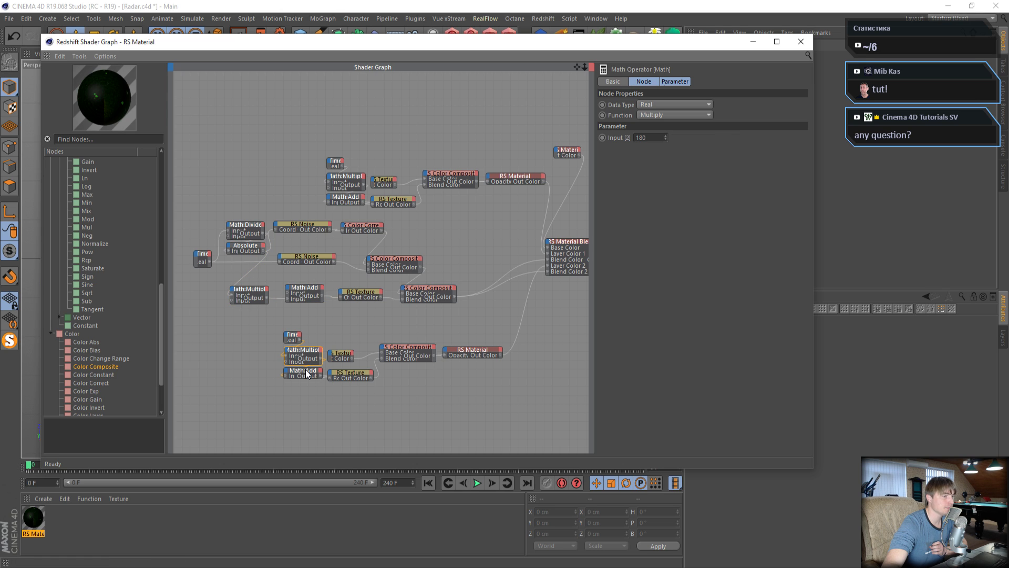
click(306, 375)
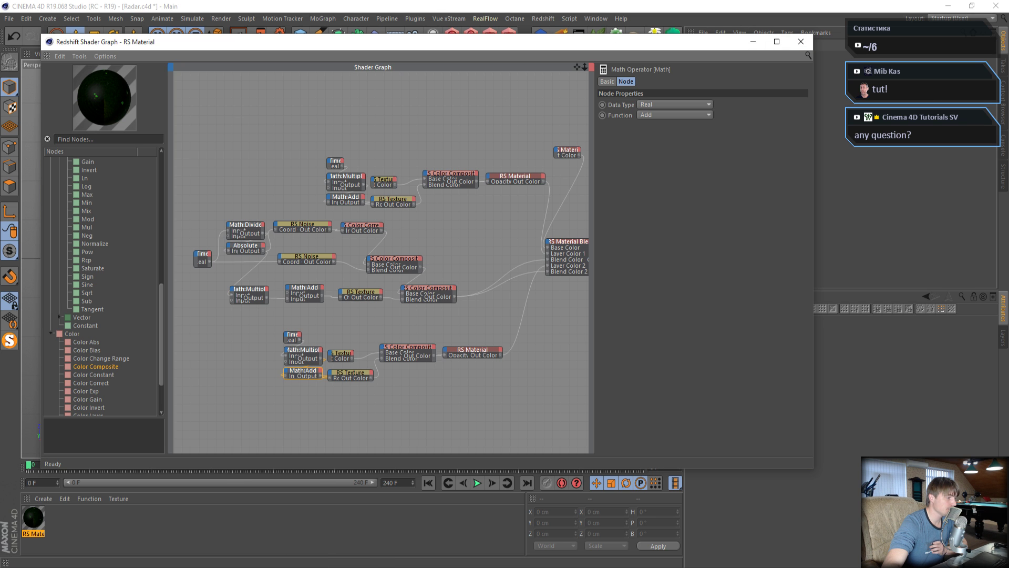
- Switch to OBS and, in the Online C4D scene, show the Изображение source and hide the Screen source
click(322, 567)
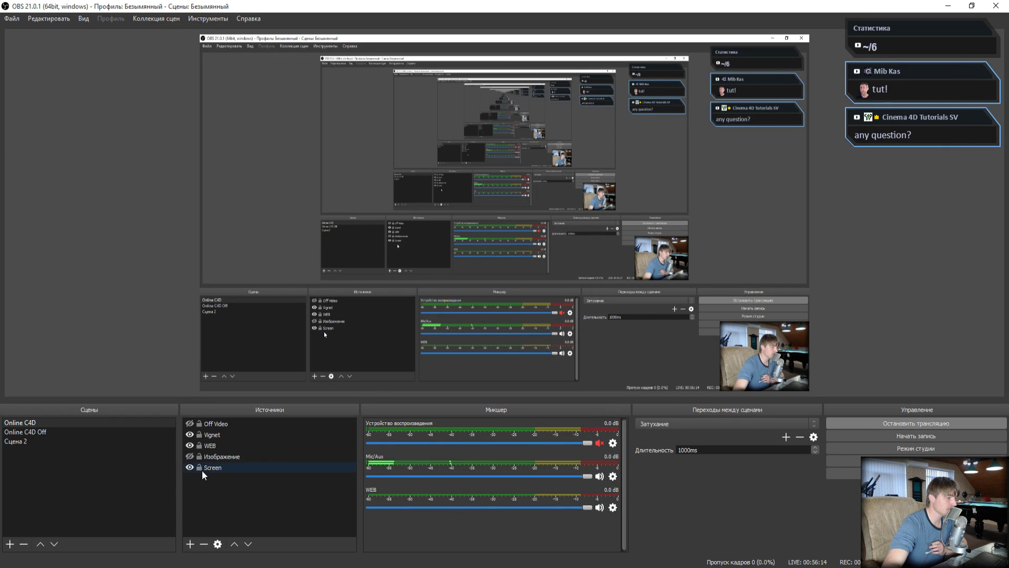
click(190, 456)
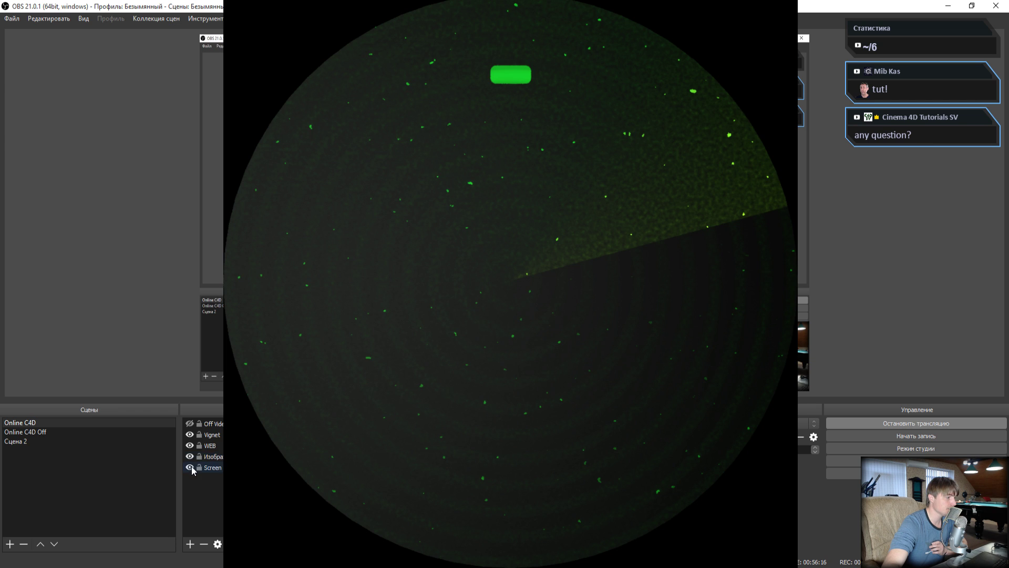
click(189, 468)
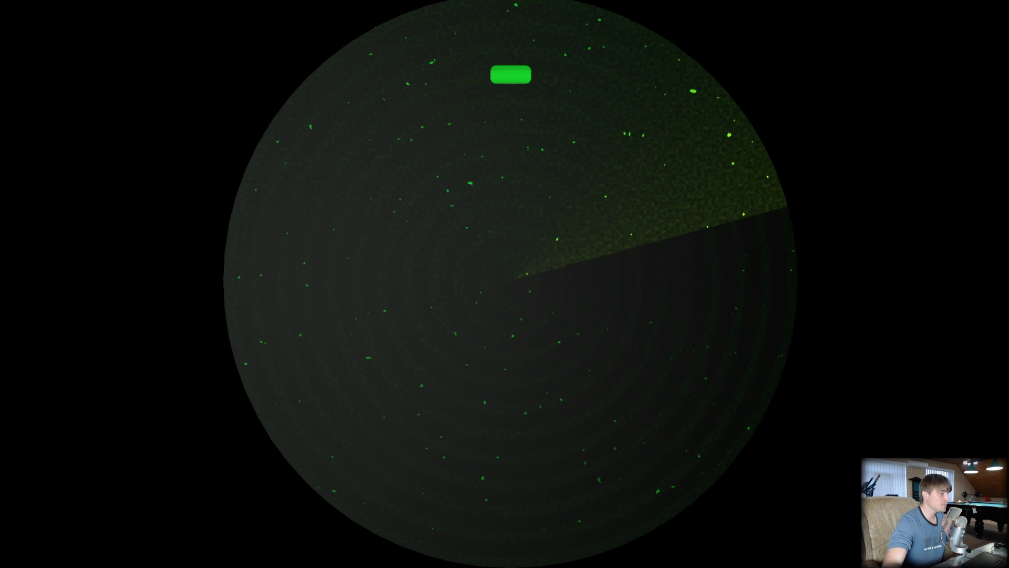